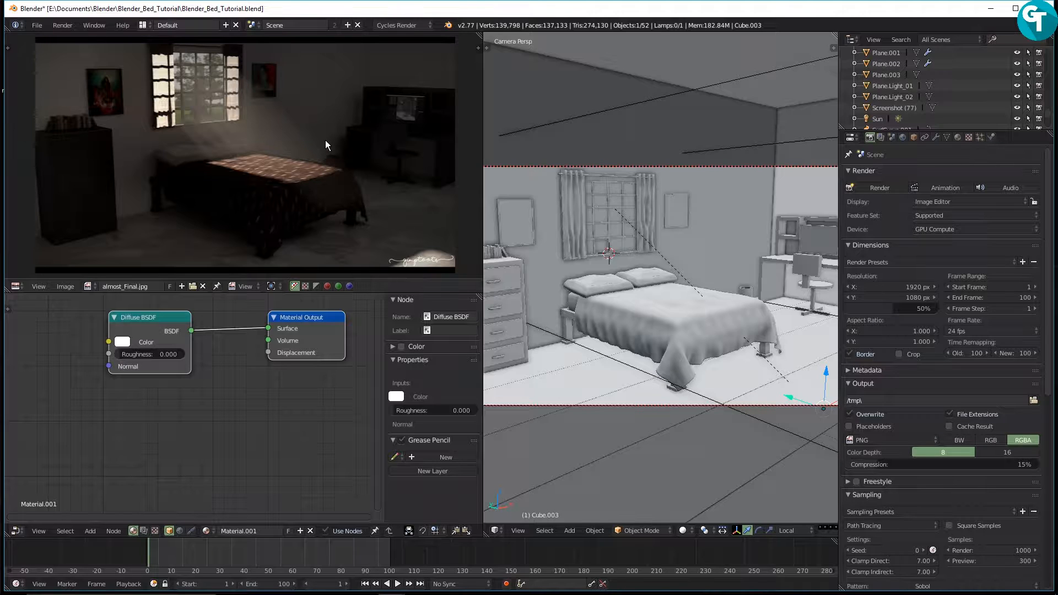
Start a new file from the default start-up scene.
{"action": "scroll", "coordinate": [325, 140], "scroll_direction": "down", "scroll_amount": 2}
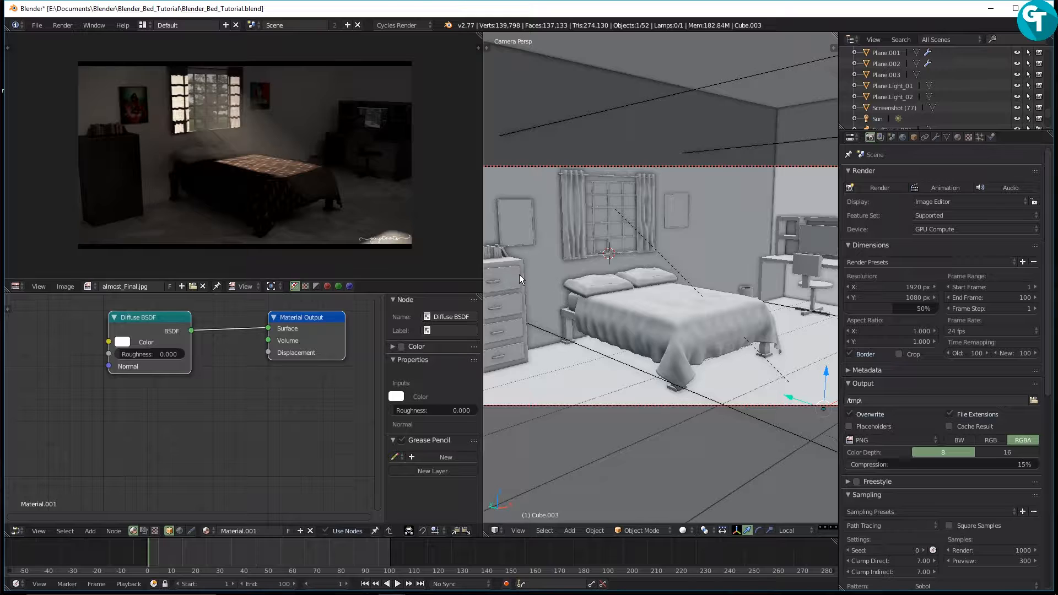
{"action": "left_click", "coordinate": [37, 25]}
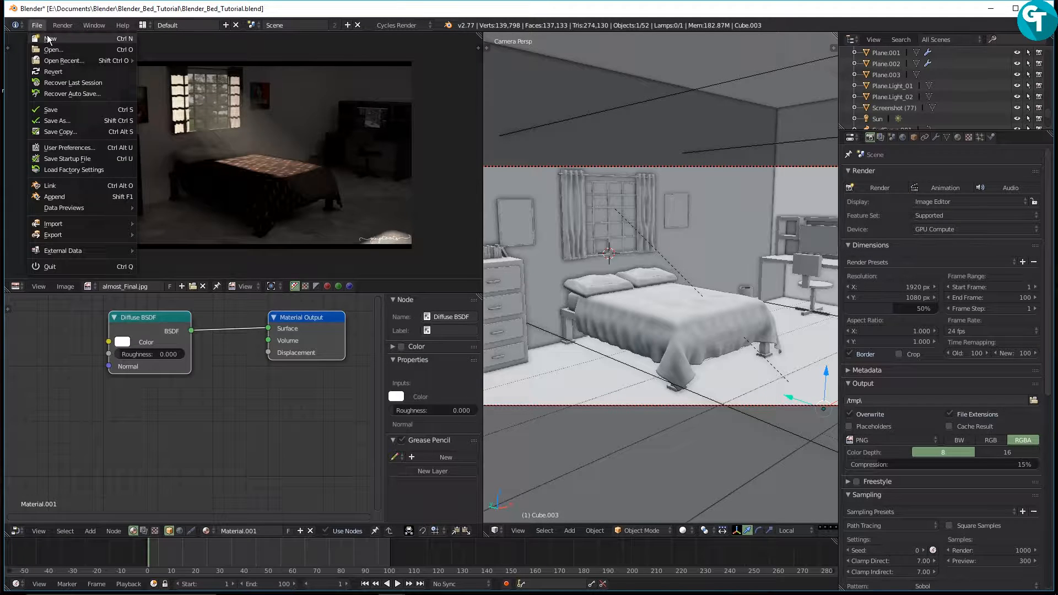
{"action": "left_click", "coordinate": [47, 35]}
{"action": "left_click", "coordinate": [85, 46]}
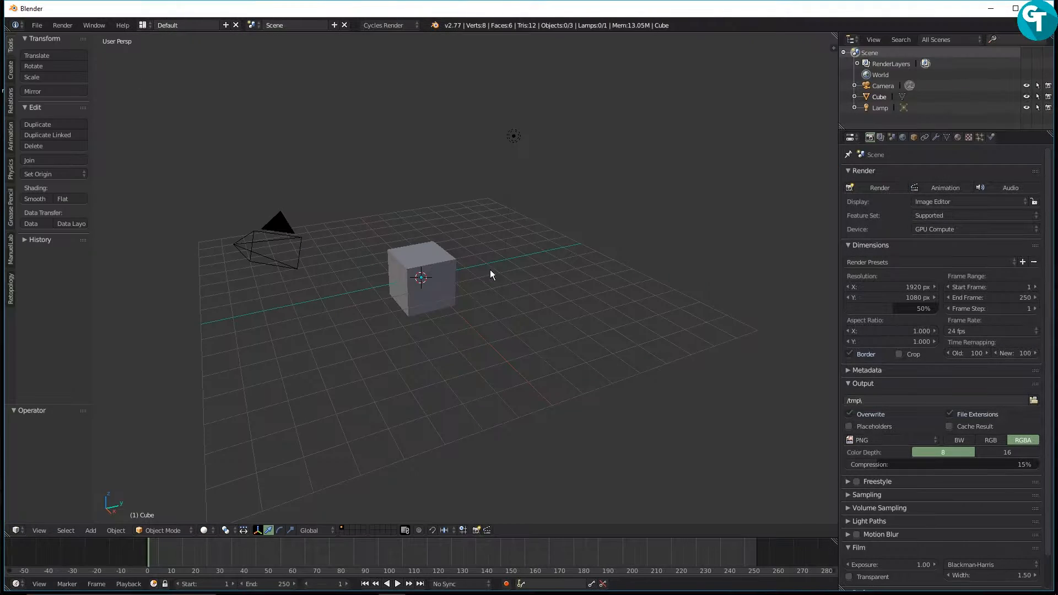
Delete the default lamp from the scene.
{"action": "middle_click_drag", "start_coordinate": [419, 296], "coordinate": [506, 325]}
{"action": "right_click", "coordinate": [417, 258]}
{"action": "right_click", "coordinate": [535, 113]}
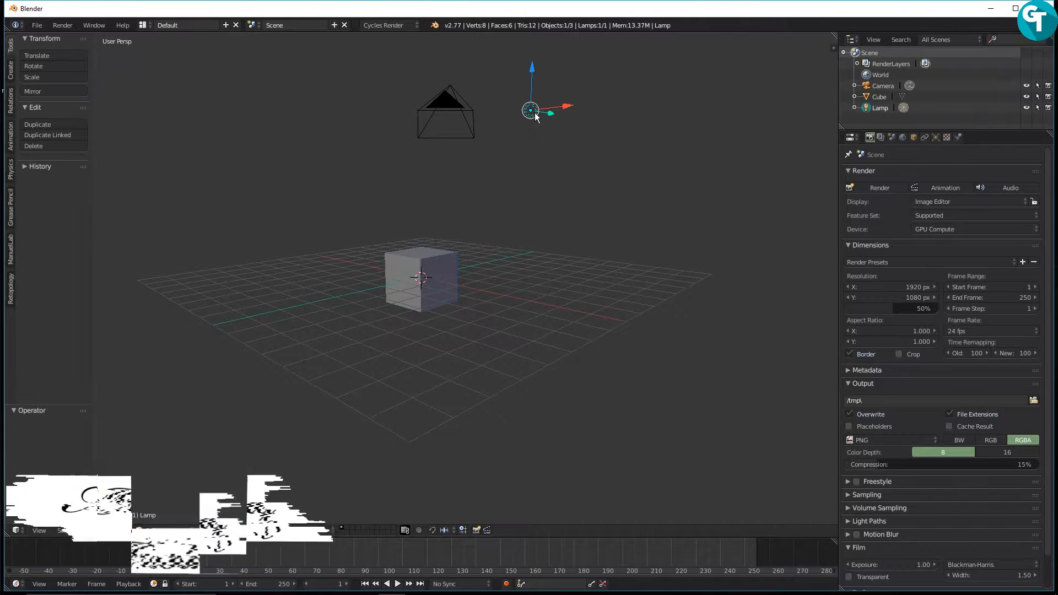
{"action": "key", "text": "x"}
{"action": "left_click", "coordinate": [537, 114]}
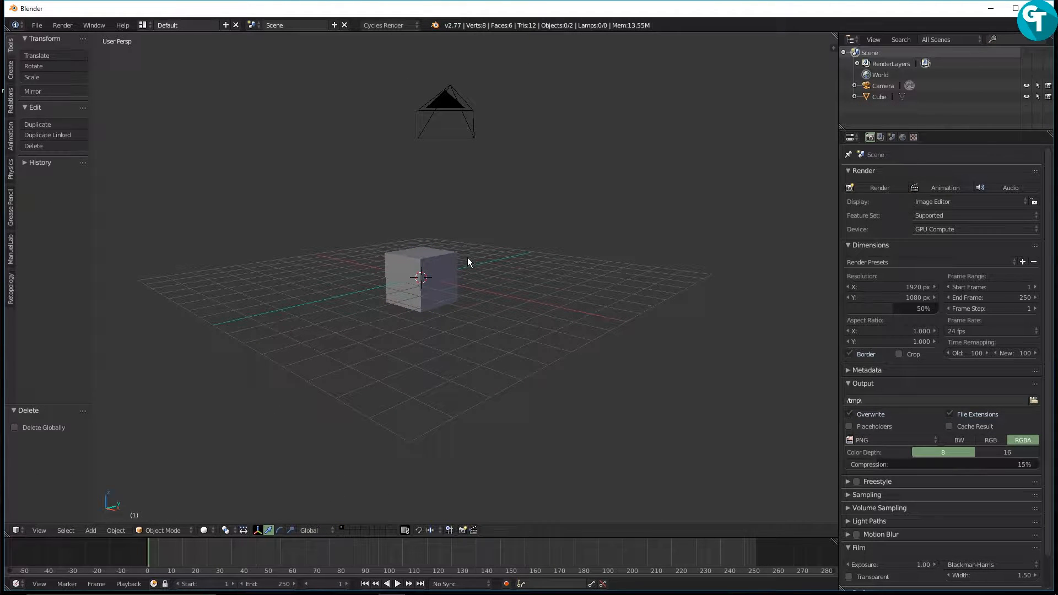
Scale the default cube uniformly to about 0.22, working in the front orthographic view.
{"action": "right_click", "coordinate": [441, 266]}
{"action": "middle_click_drag", "start_coordinate": [403, 285], "coordinate": [375, 343]}
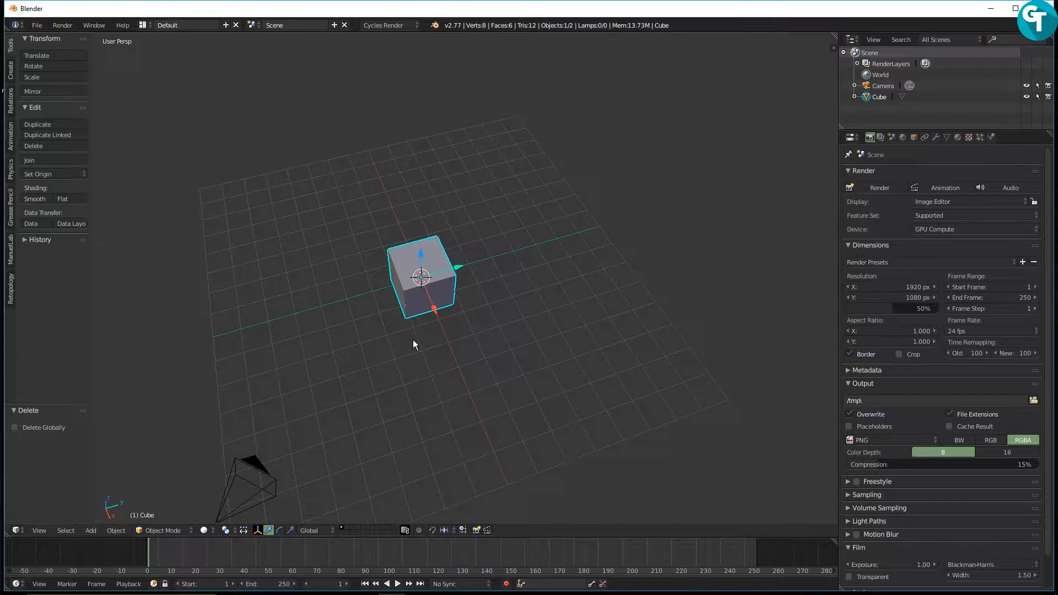
{"action": "key", "text": "KP_1"}
{"action": "key", "text": "KP_5"}
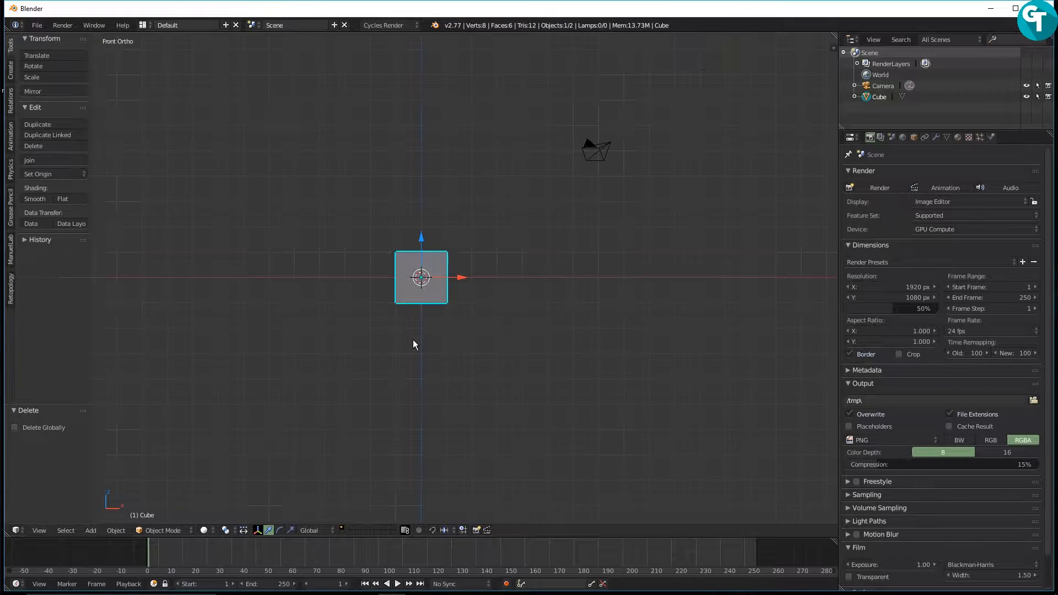
{"action": "scroll", "coordinate": [430, 319], "scroll_direction": "up", "scroll_amount": 2}
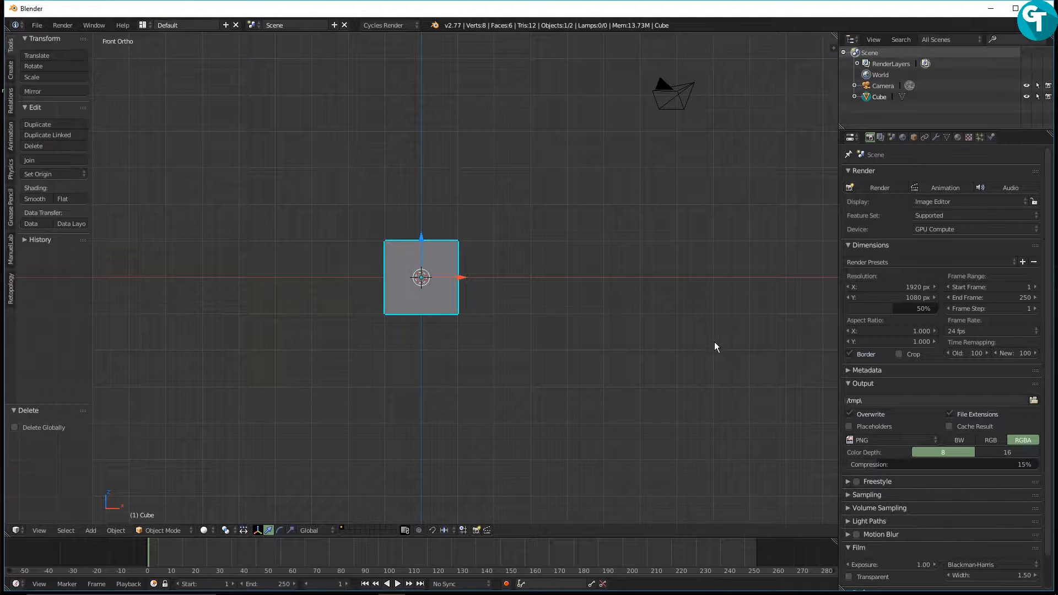
{"action": "key", "text": "s"}
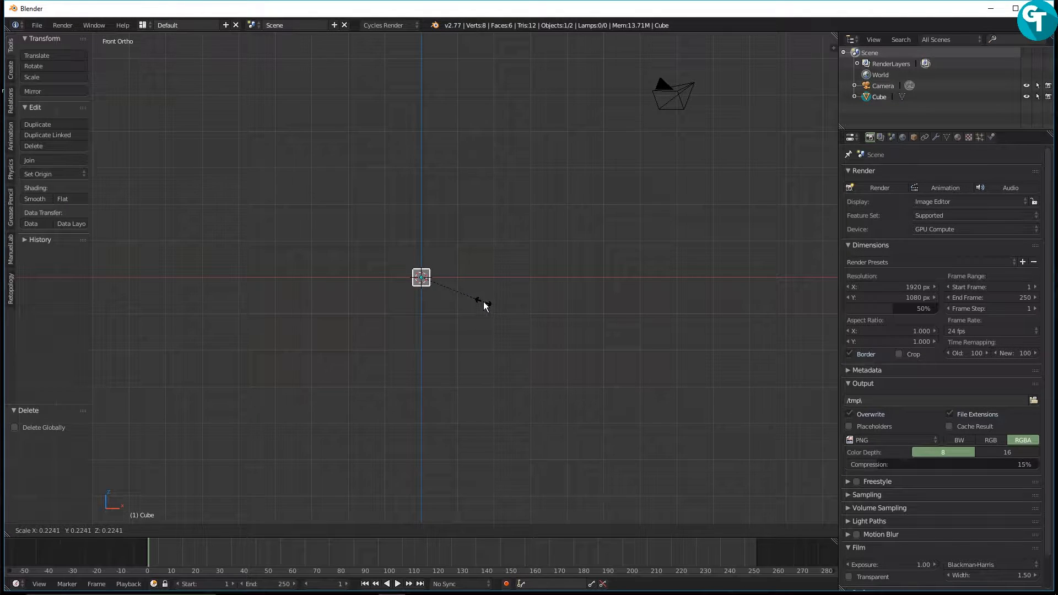
{"action": "left_click", "coordinate": [482, 303]}
{"action": "scroll", "coordinate": [462, 307], "scroll_direction": "up", "scroll_amount": 8}
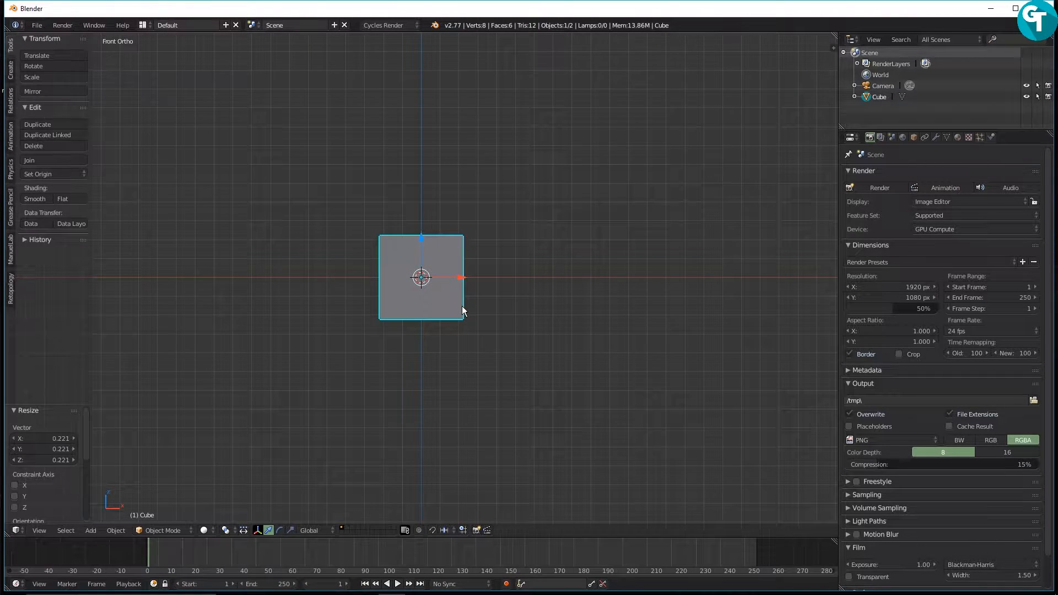
Enter Edit Mode on the cube and switch the viewport to wireframe shading.
{"action": "key", "text": "Tab"}
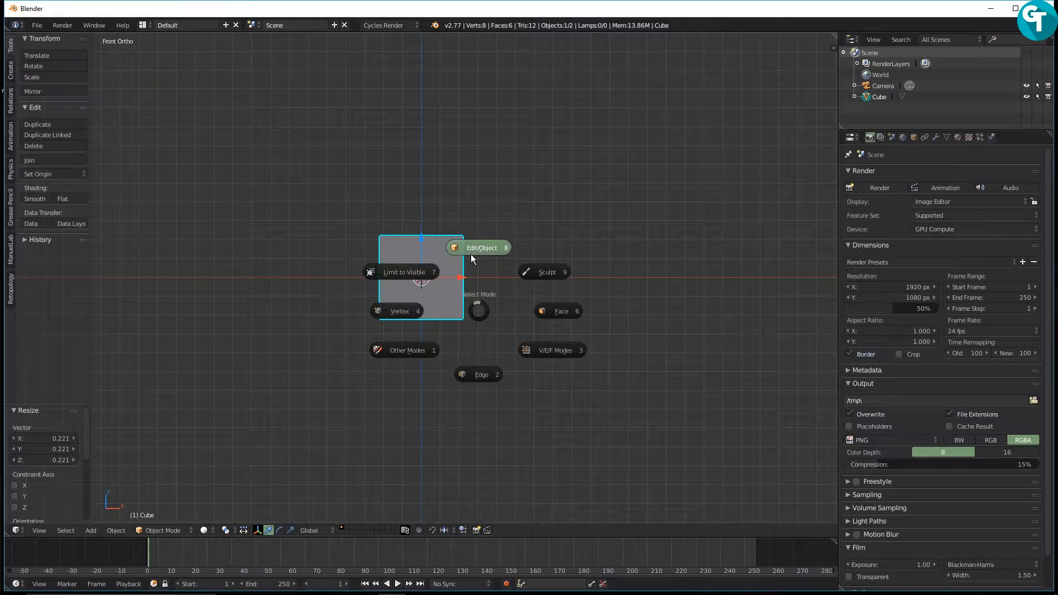
{"action": "left_click", "coordinate": [481, 289]}
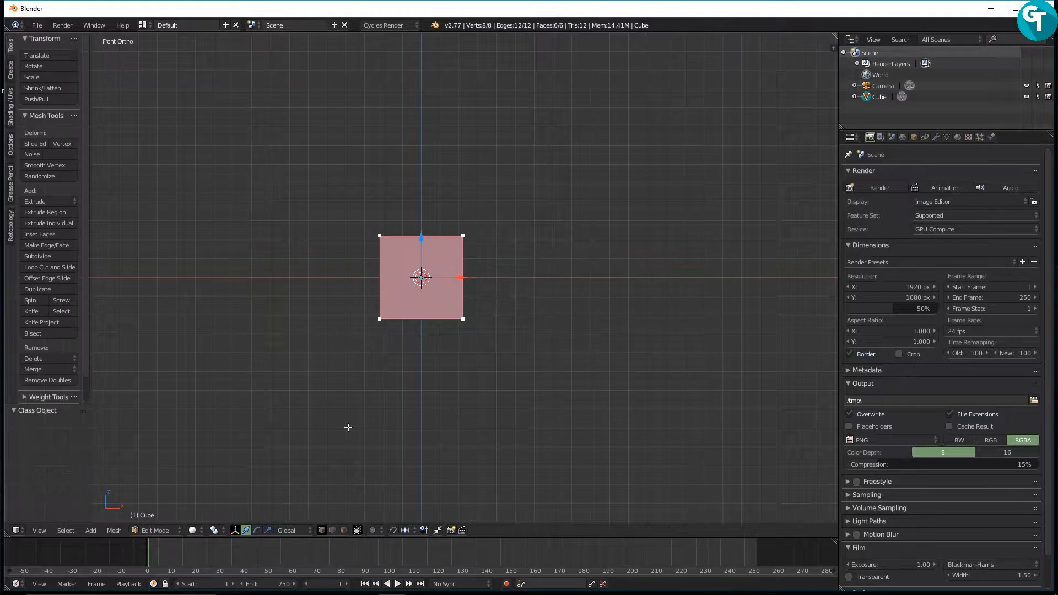
{"action": "left_click", "coordinate": [160, 531]}
{"action": "left_click", "coordinate": [155, 531]}
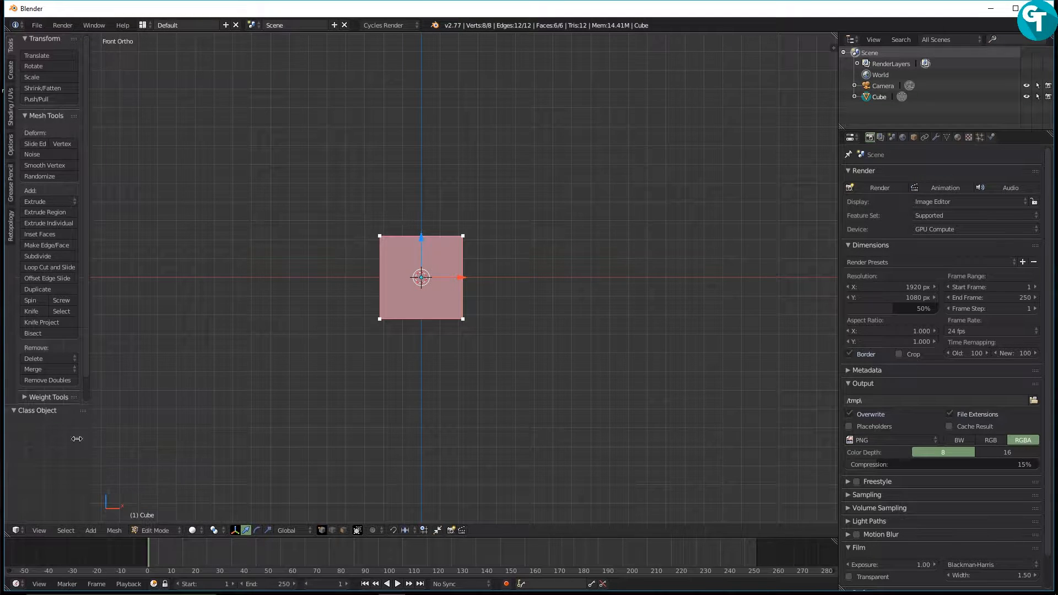
{"action": "left_click", "coordinate": [169, 531]}
{"action": "left_click", "coordinate": [165, 504]}
{"action": "key", "text": "z"}
{"action": "left_click", "coordinate": [512, 336]}
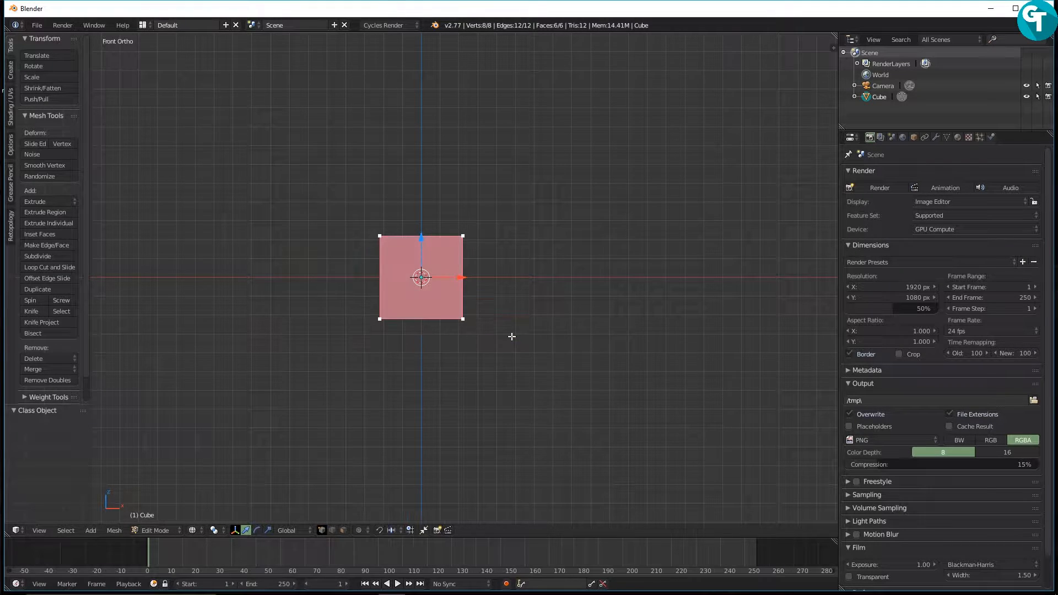
Extrude the cube's bottom face in place, scale it outward by about 1.55, and extrude it down about 0.15 units.
{"action": "key", "text": "a"}
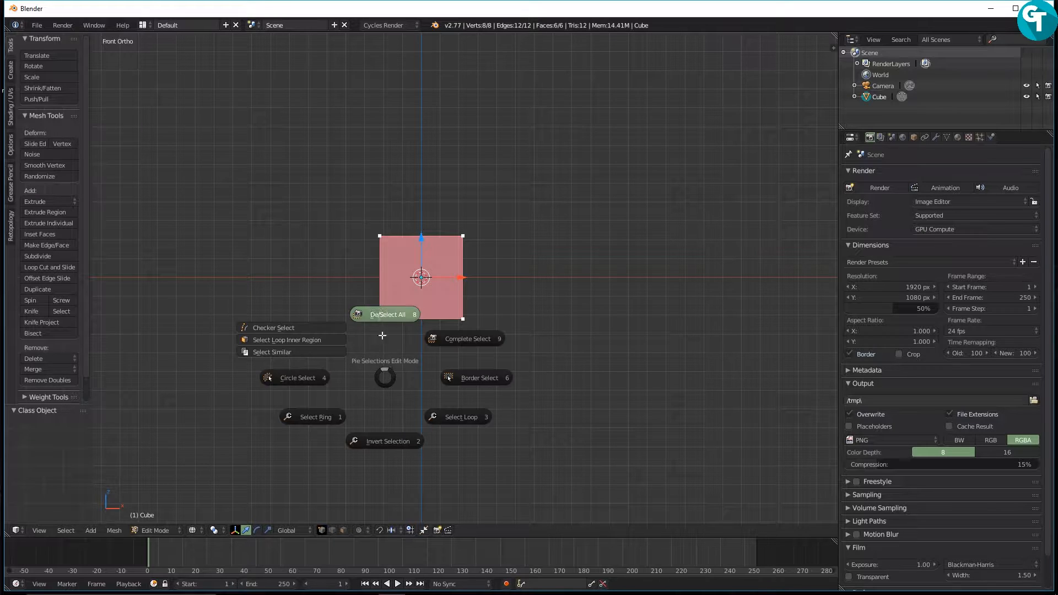
{"action": "left_click", "coordinate": [380, 309]}
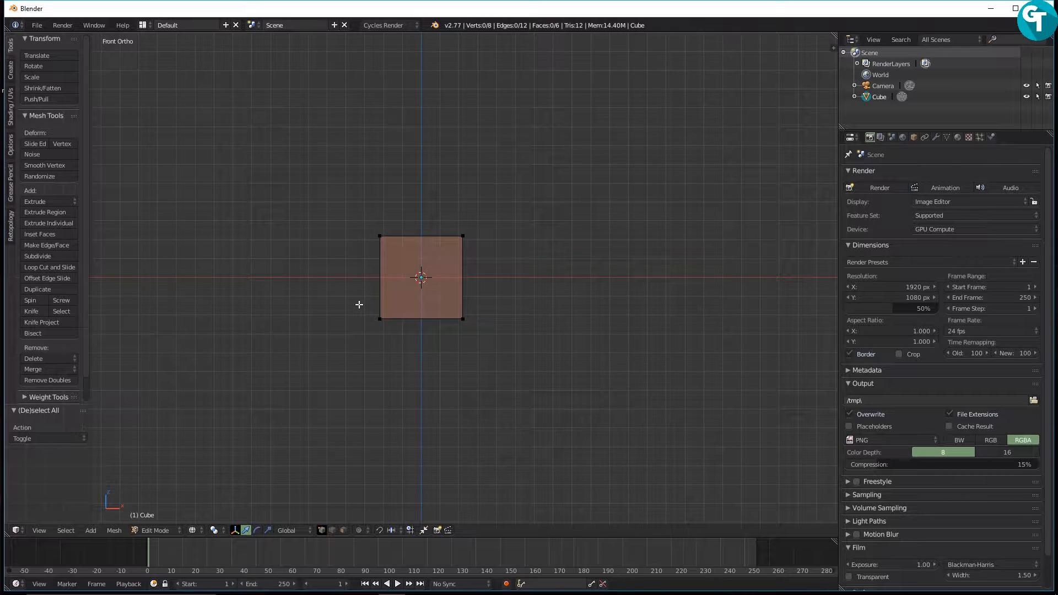
{"action": "key", "text": "b"}
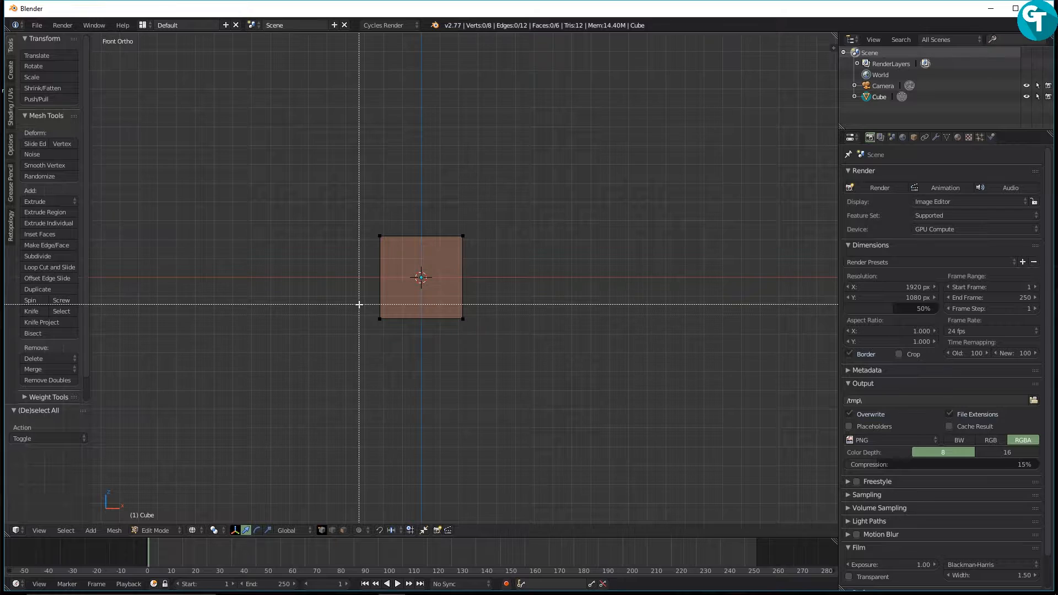
{"action": "left_click_drag", "start_coordinate": [359, 305], "coordinate": [536, 359]}
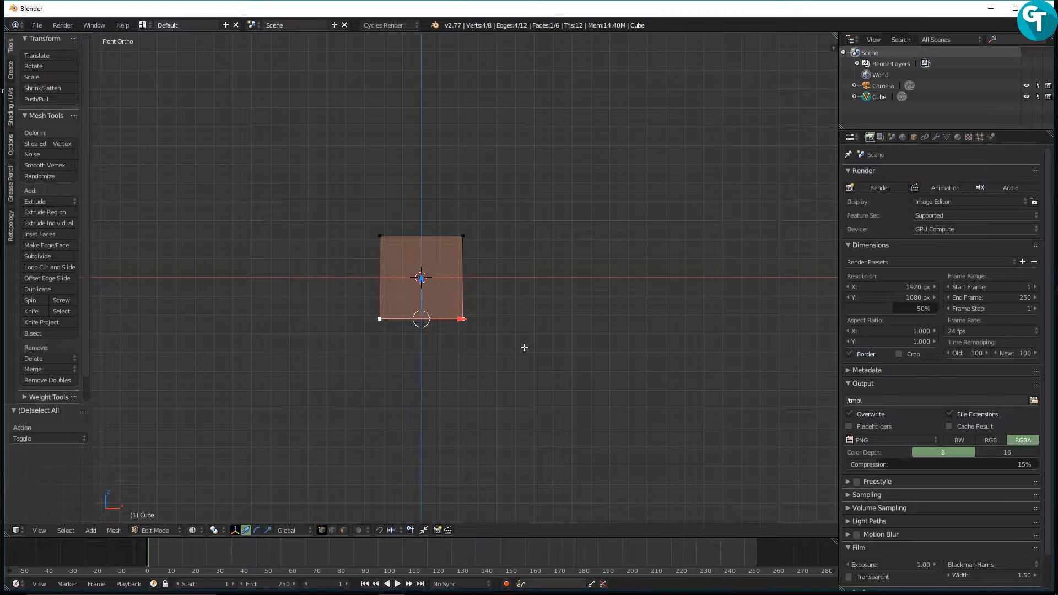
{"action": "key", "text": "e"}
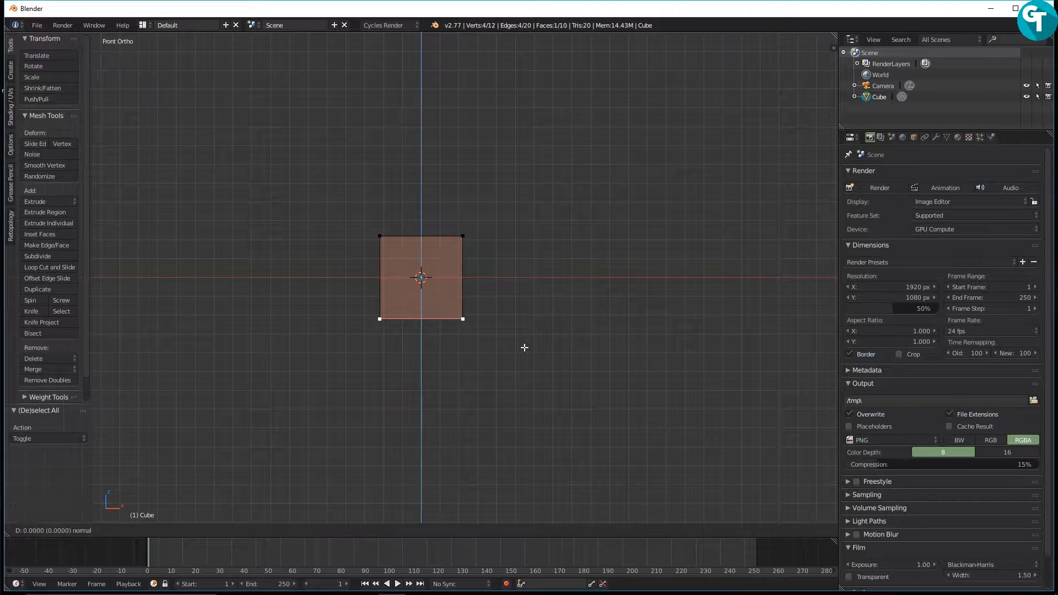
{"action": "key", "text": "s"}
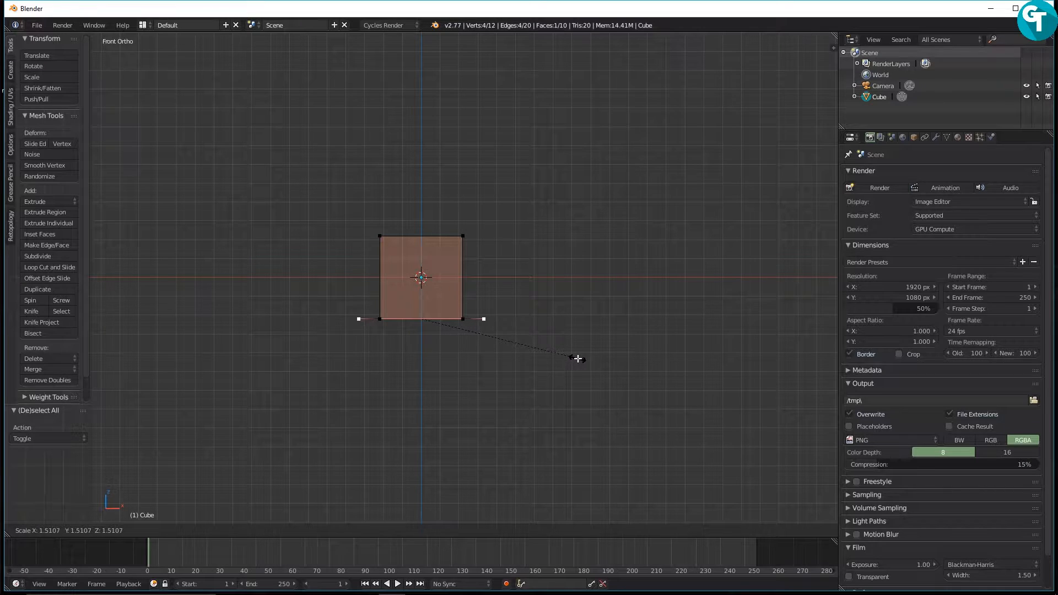
{"action": "left_click", "coordinate": [582, 358]}
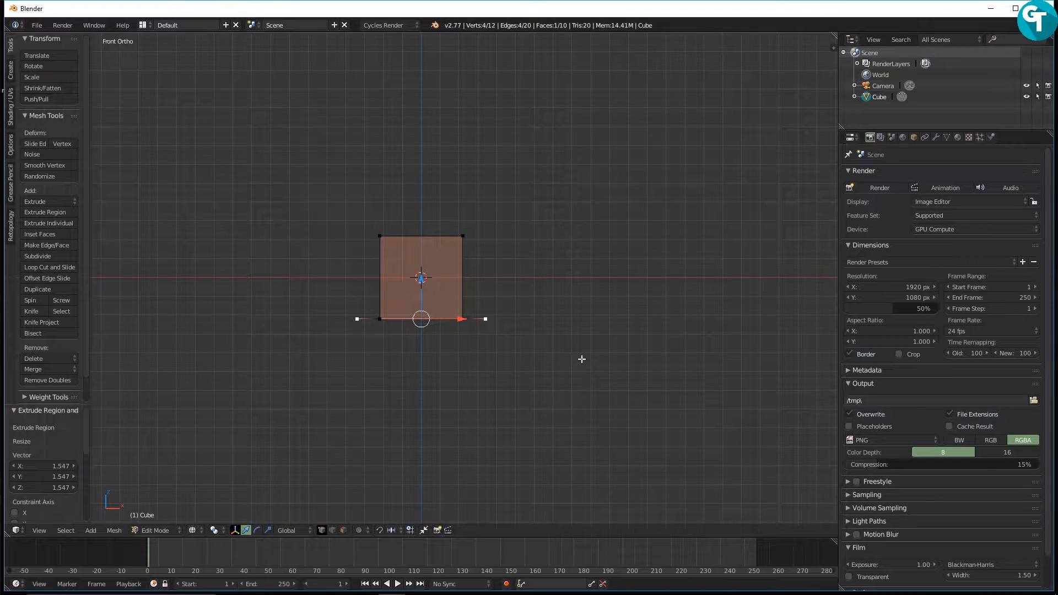
{"action": "key", "text": "e"}
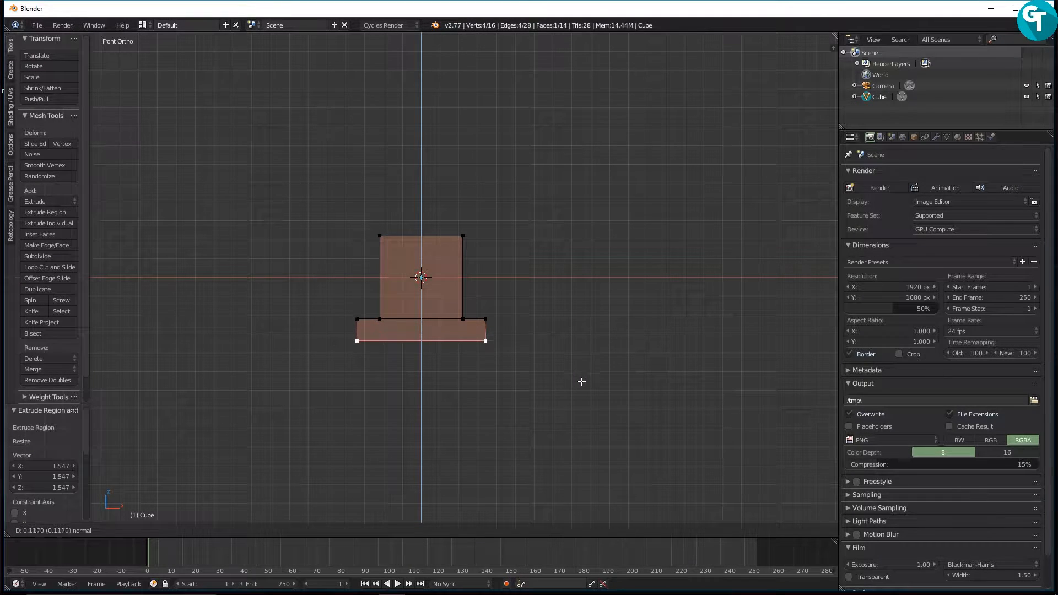
{"action": "left_click", "coordinate": [582, 388]}
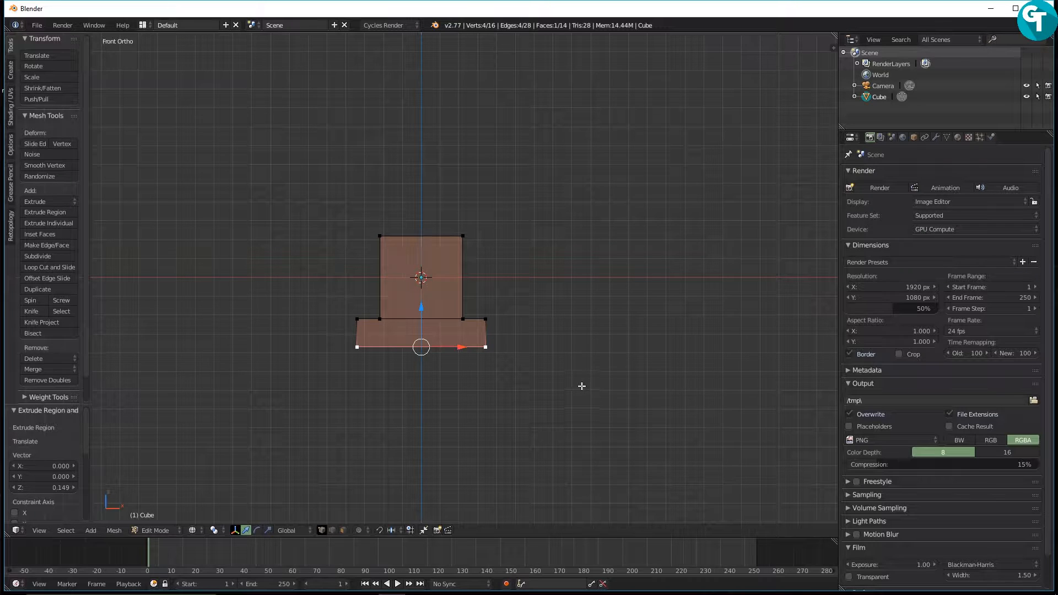
Select only the cube's top vertices and raise them along Z to make the block taller.
{"action": "key", "text": "a"}
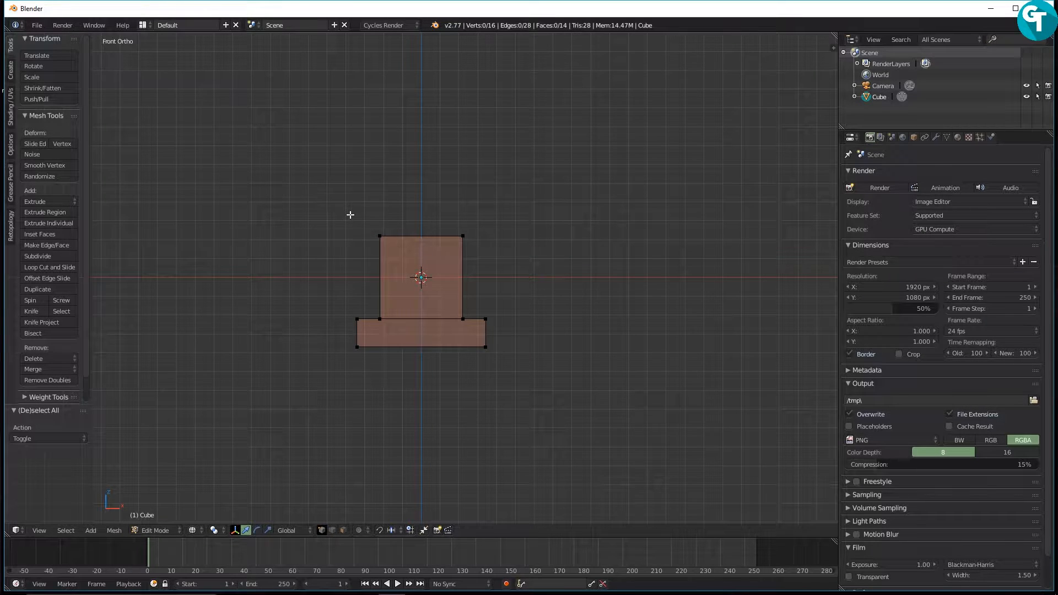
{"action": "key", "text": "b"}
{"action": "left_click_drag", "start_coordinate": [332, 191], "coordinate": [518, 267]}
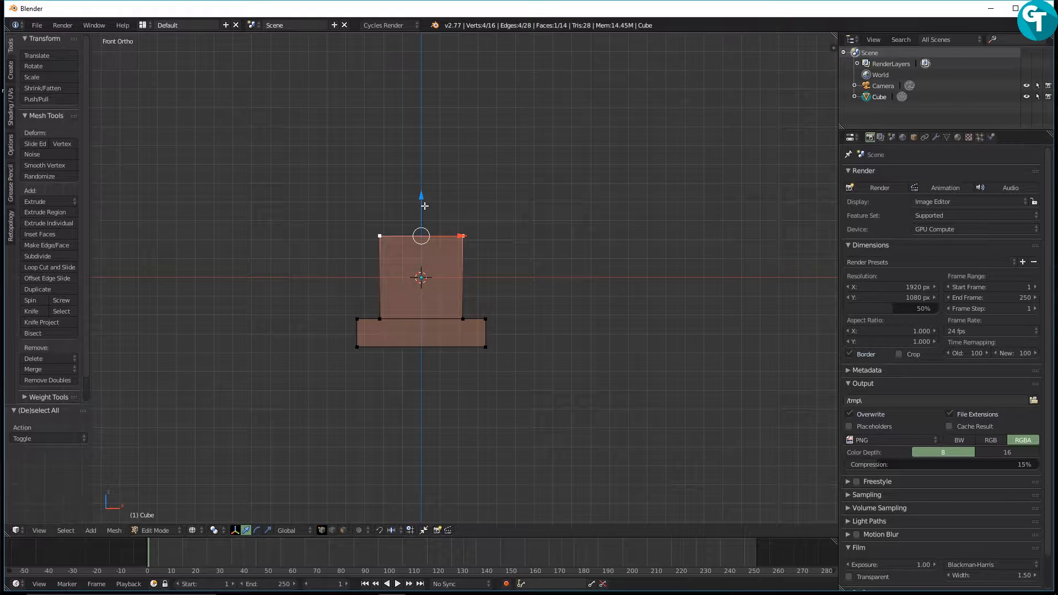
{"action": "left_click_drag", "start_coordinate": [421, 198], "coordinate": [421, 118]}
In top view, scale the whole mesh to about 0.75 and move it about 2.72 along X and -2.77 along Y.
{"action": "middle_click_drag", "start_coordinate": [539, 193], "coordinate": [433, 244]}
{"action": "key", "text": "a"}
{"action": "key", "text": "a"}
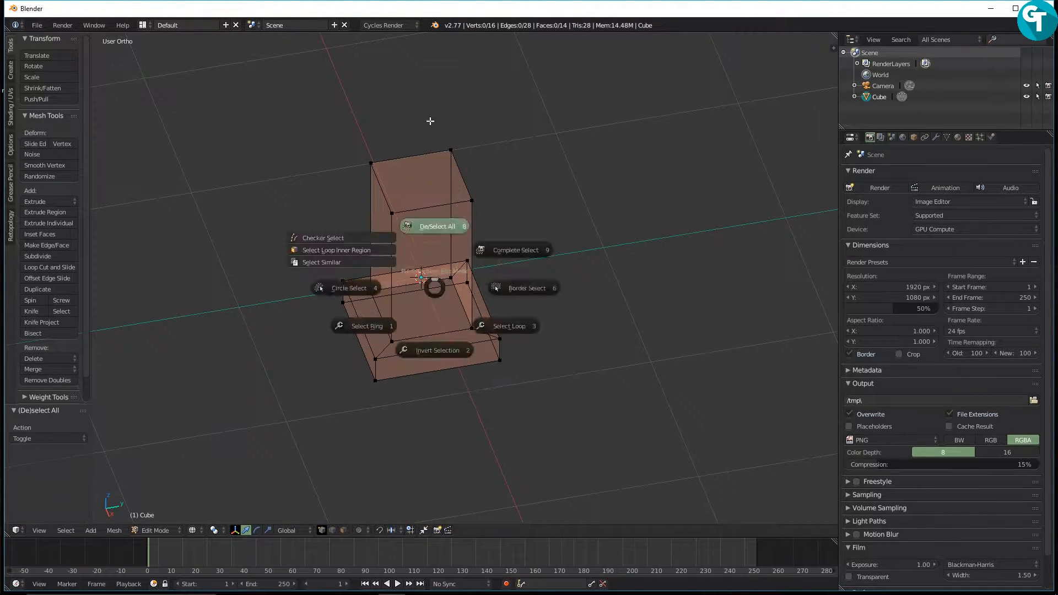
{"action": "scroll", "coordinate": [482, 290], "scroll_direction": "down", "scroll_amount": 3}
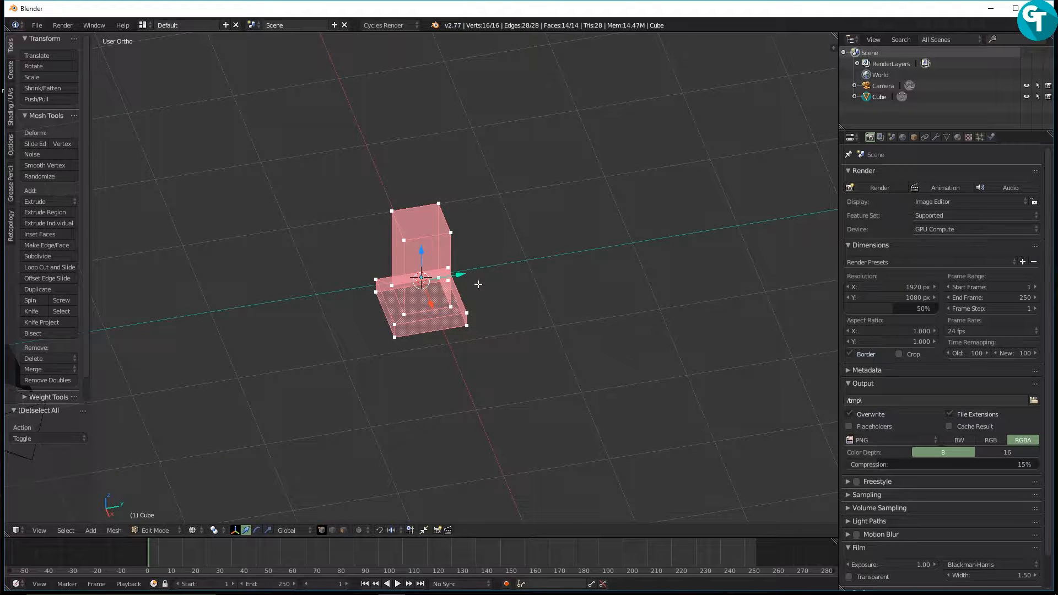
{"action": "key", "text": "KP_7"}
{"action": "scroll", "coordinate": [462, 270], "scroll_direction": "down", "scroll_amount": 2}
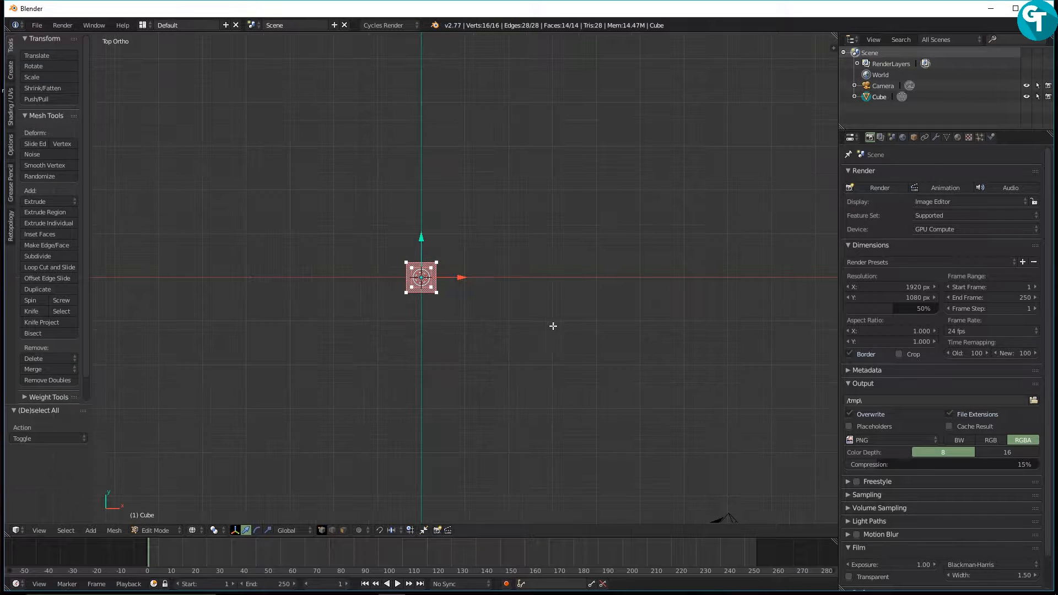
{"action": "key", "text": "s"}
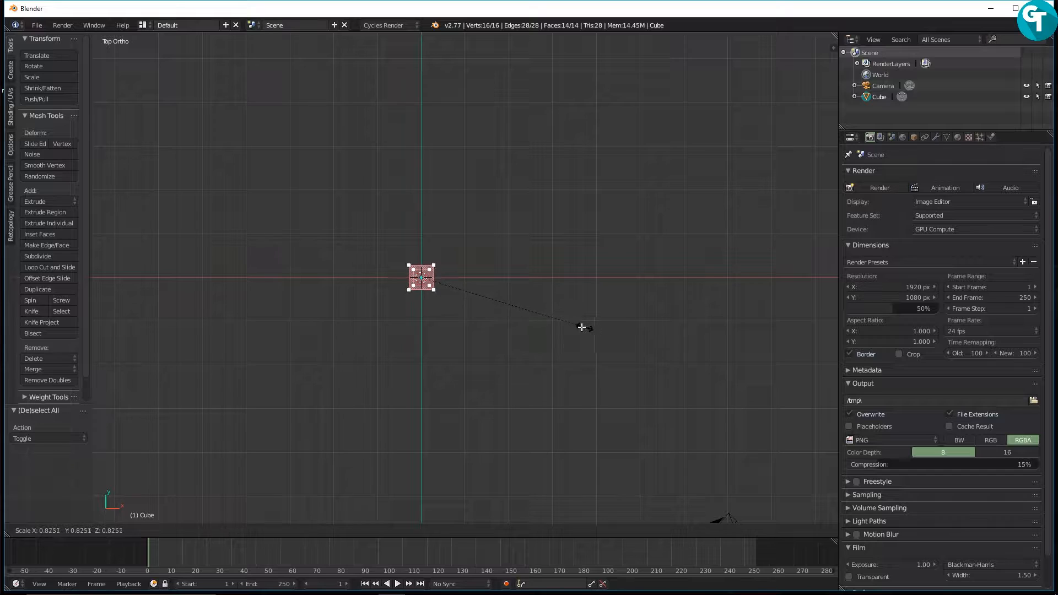
{"action": "left_click", "coordinate": [569, 325]}
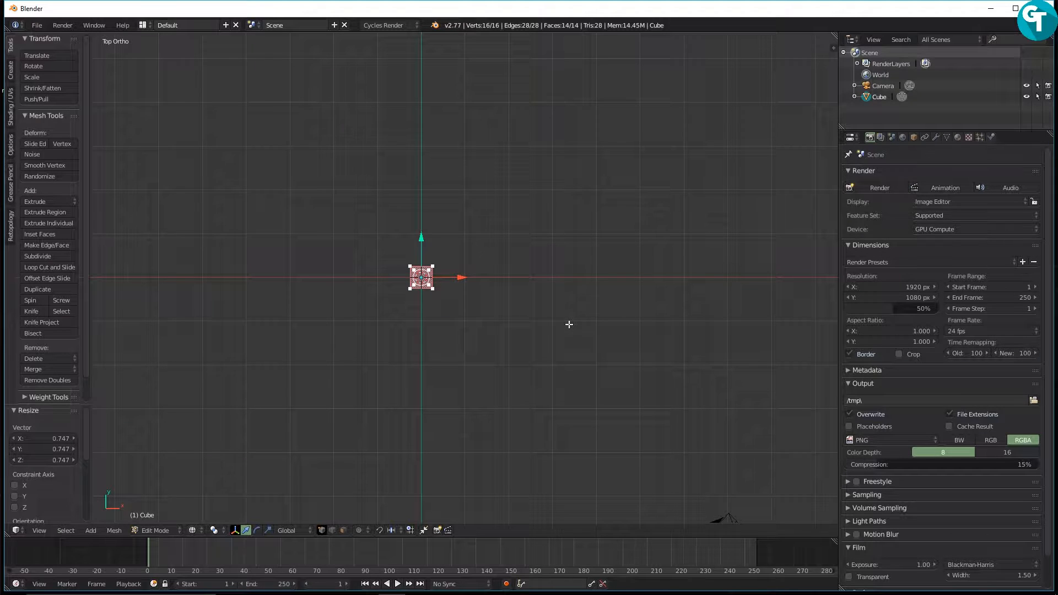
{"action": "key", "text": "g"}
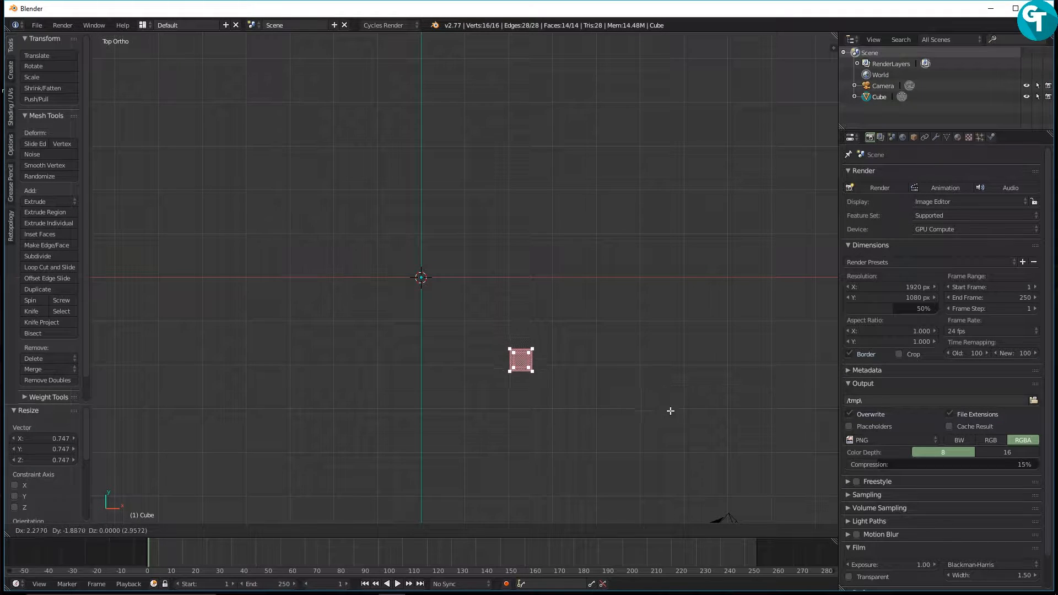
{"action": "left_click", "coordinate": [688, 444]}
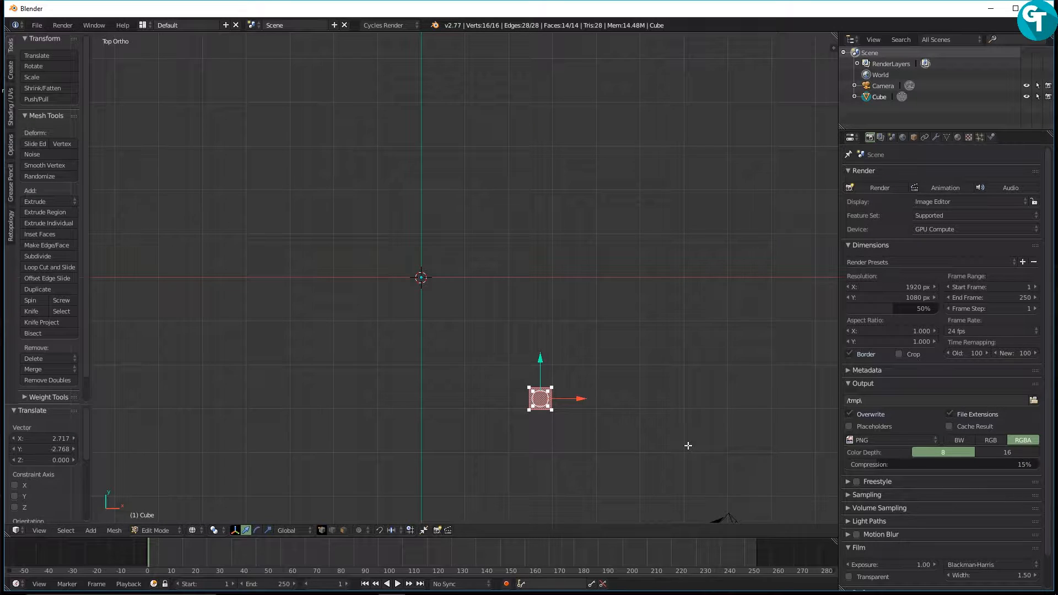
Add an Array modifier to the cube.
{"action": "left_click", "coordinate": [937, 138]}
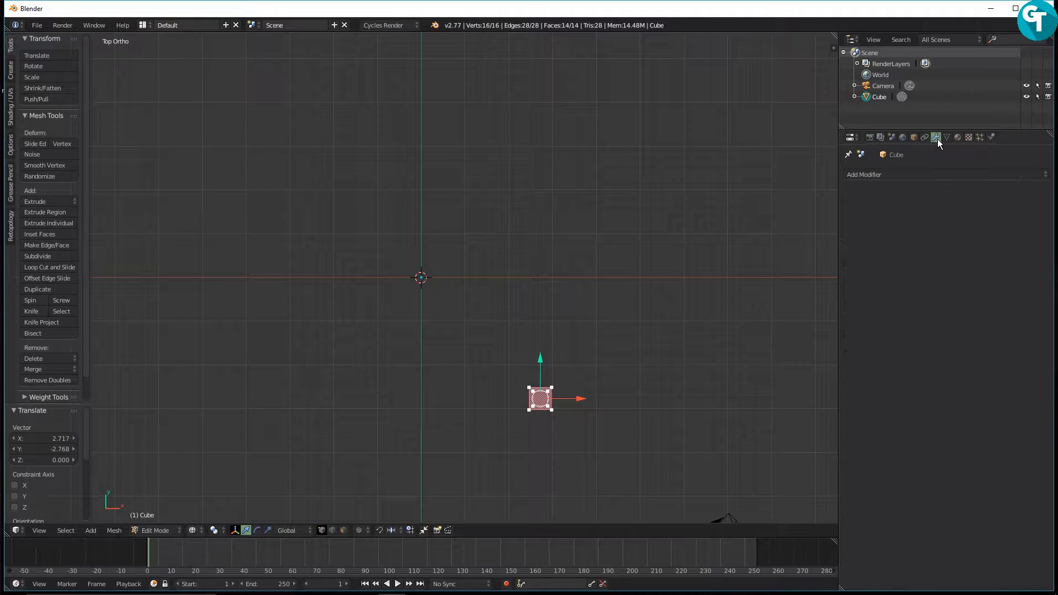
{"action": "left_click", "coordinate": [918, 175]}
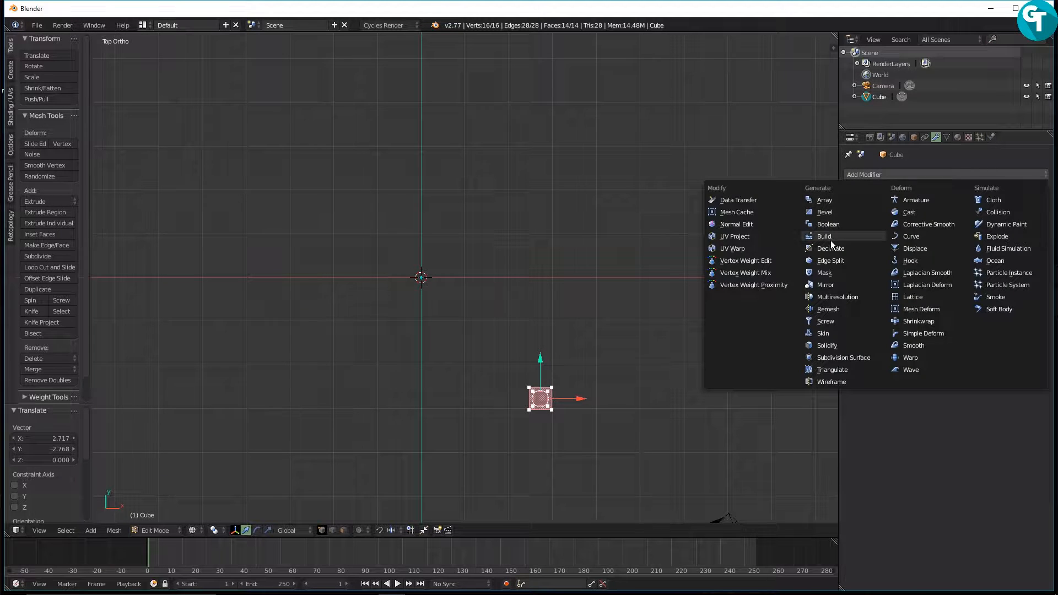
{"action": "left_click", "coordinate": [830, 202]}
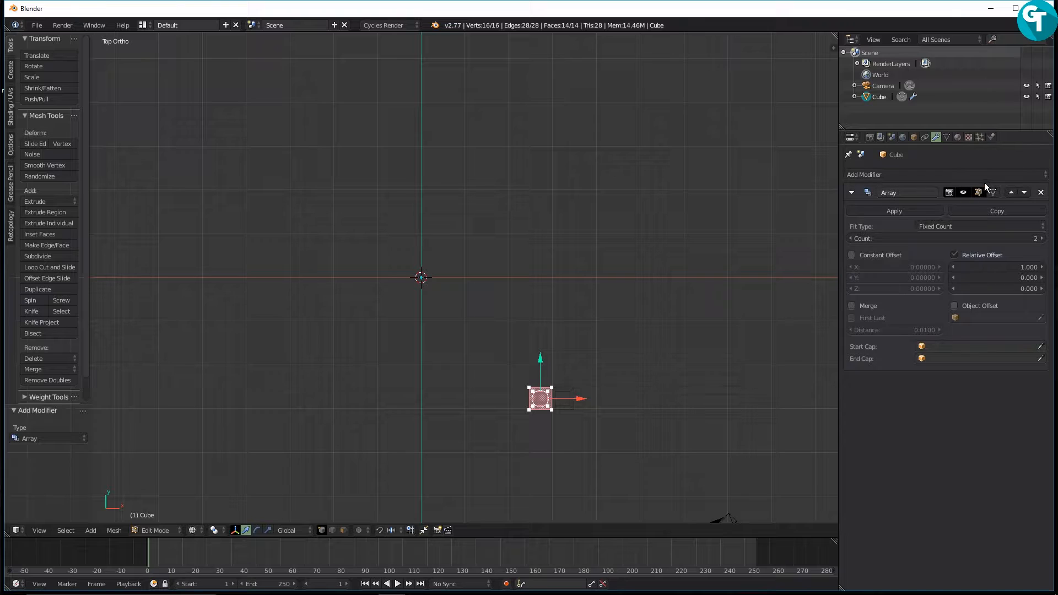
Replace the Array modifier with a Mirror modifier across X and Y, and move the leg about -0.45 along X and 0.04 along Y.
{"action": "left_click", "coordinate": [1041, 193]}
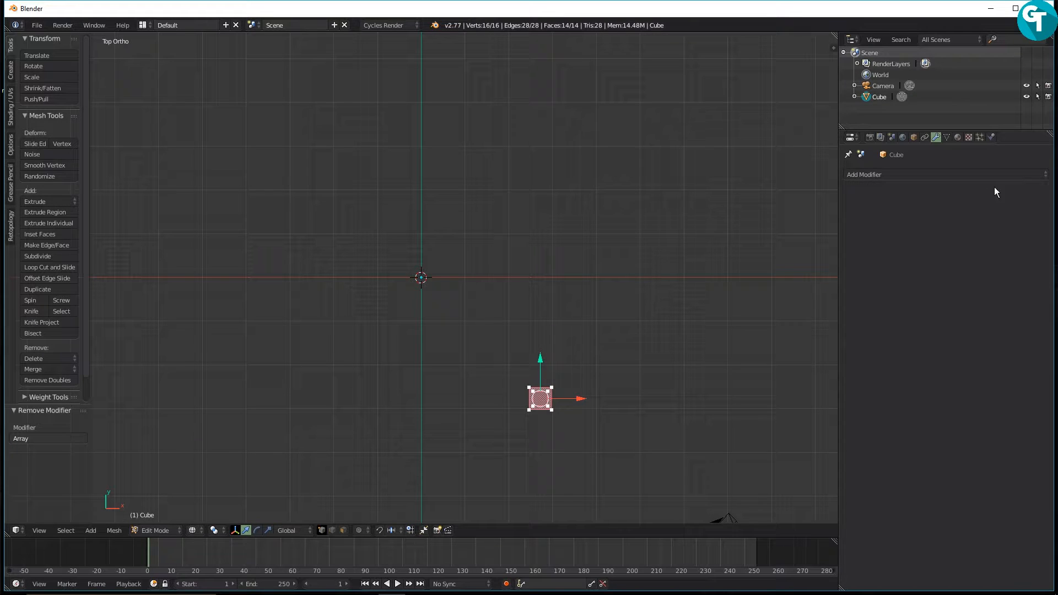
{"action": "left_click", "coordinate": [964, 175]}
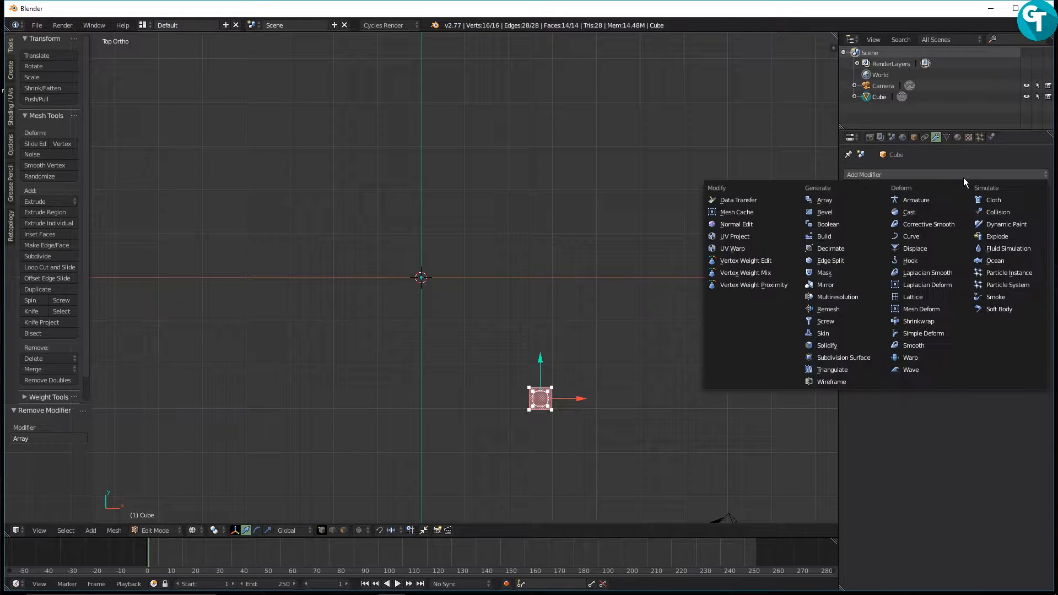
{"action": "left_click", "coordinate": [838, 281]}
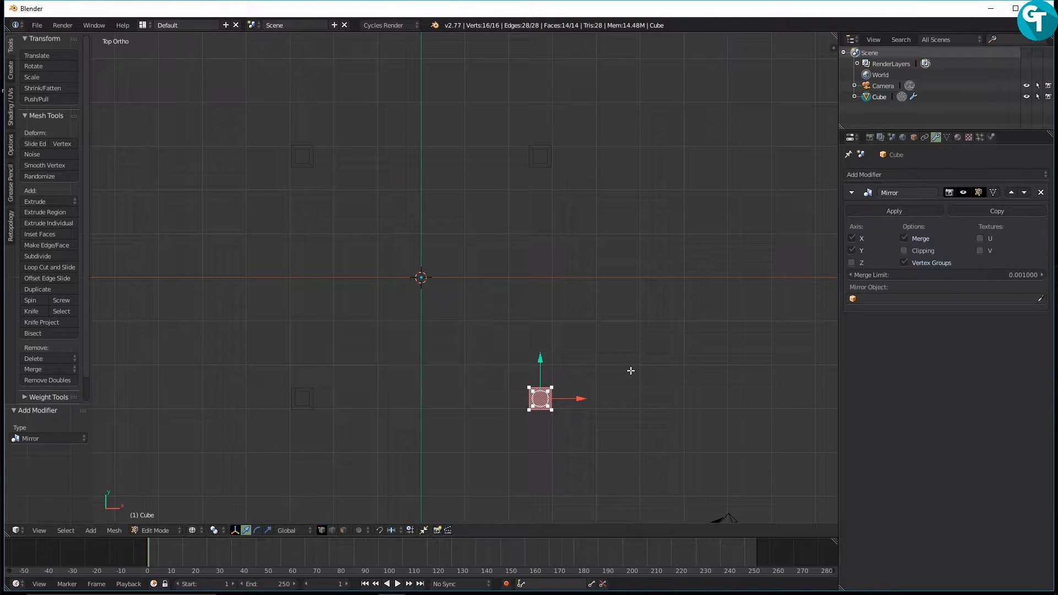
{"action": "key", "text": "g"}
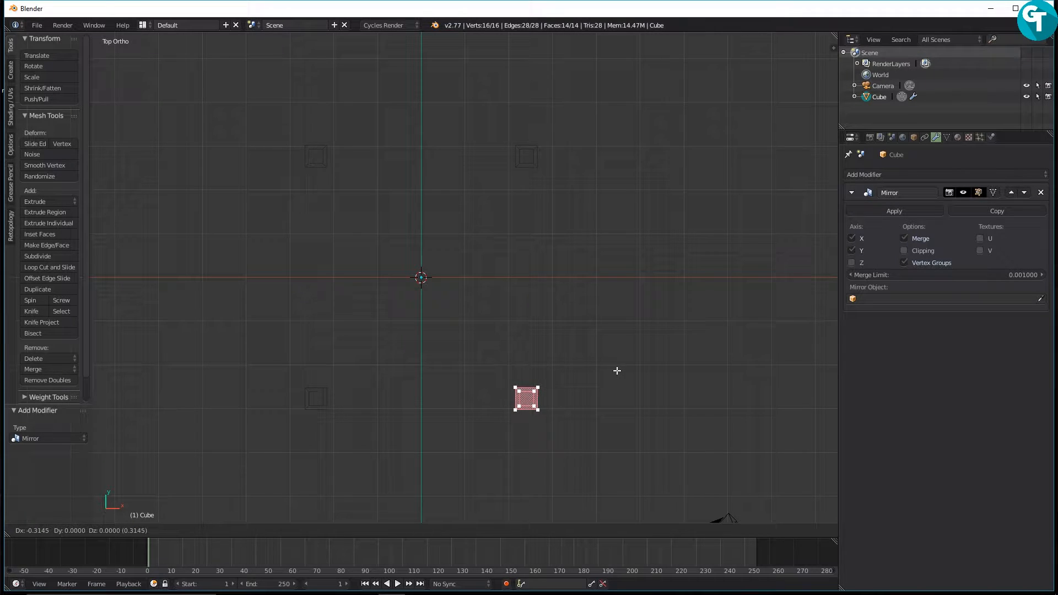
{"action": "left_click", "coordinate": [611, 369]}
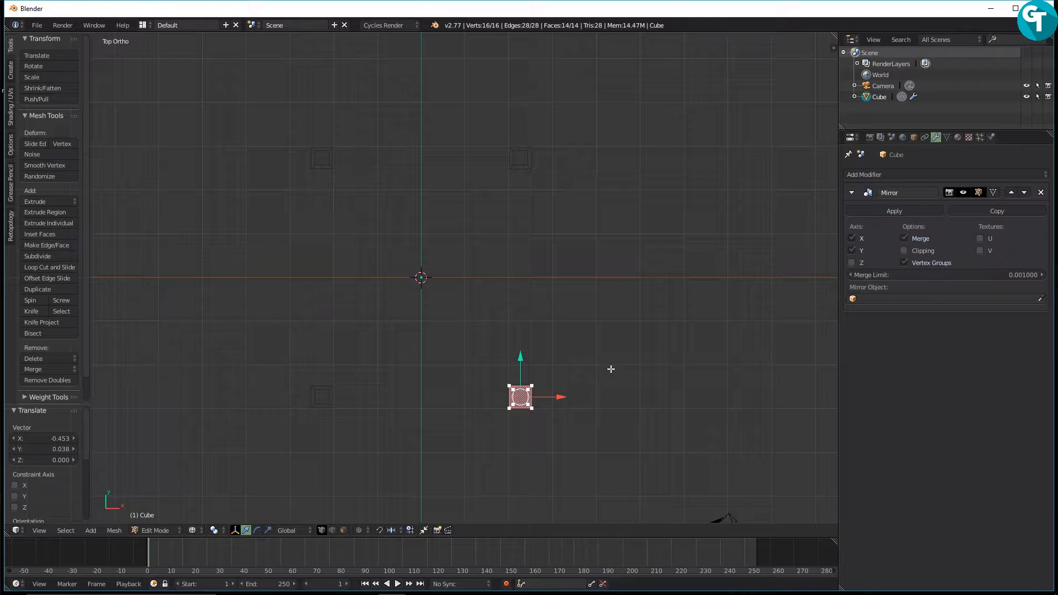
{"action": "middle_click_drag", "start_coordinate": [580, 314], "coordinate": [544, 303]}
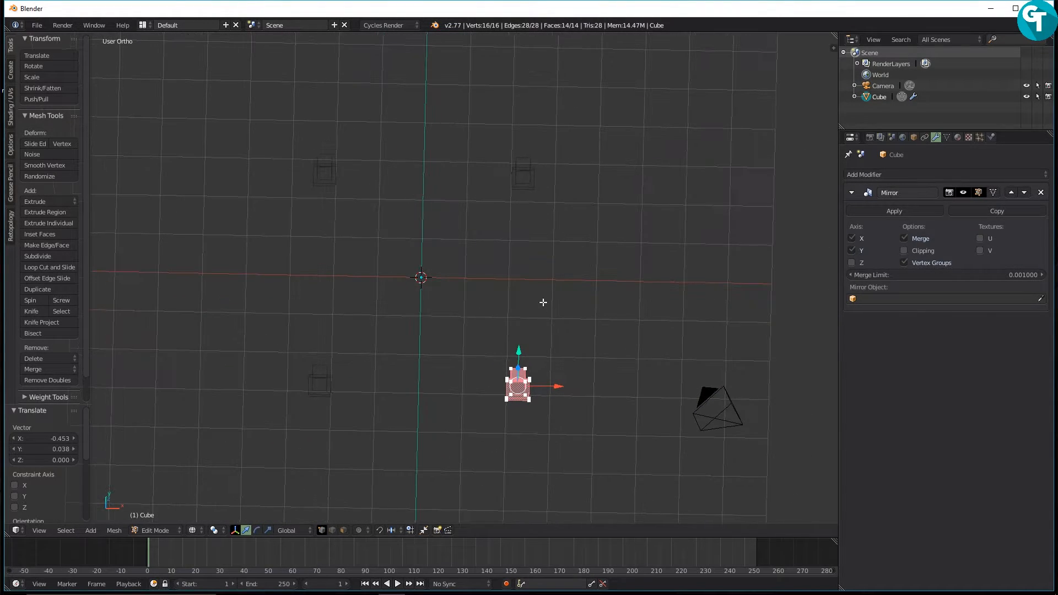
{"action": "left_click", "coordinate": [563, 304]}
{"action": "key", "text": "shift+a"}
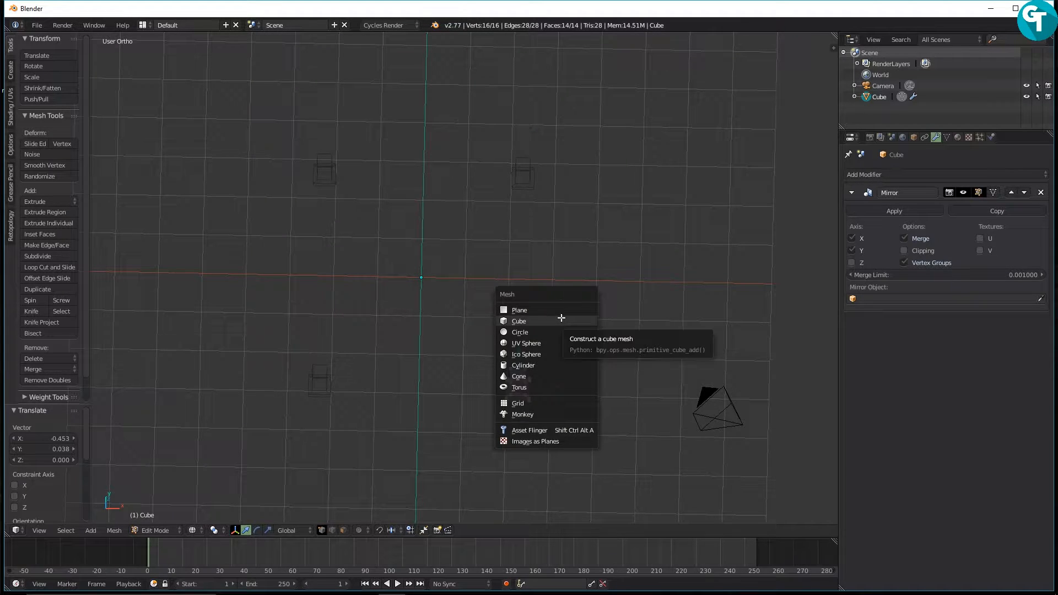
{"action": "left_click", "coordinate": [562, 319]}
{"action": "scroll", "coordinate": [633, 336], "scroll_direction": "down", "scroll_amount": 1}
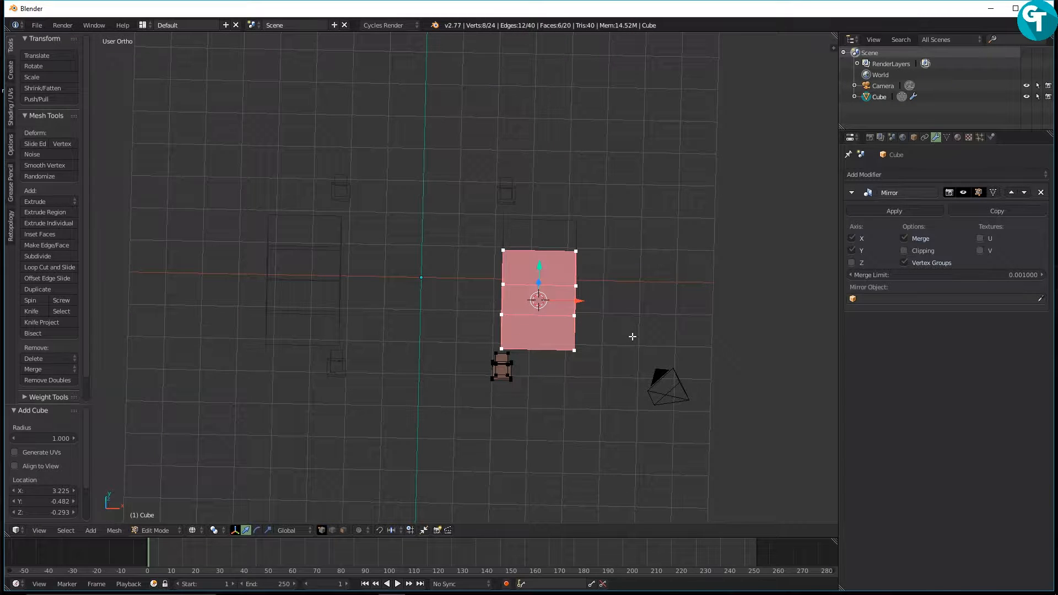
{"action": "key", "text": "ctrl+z"}
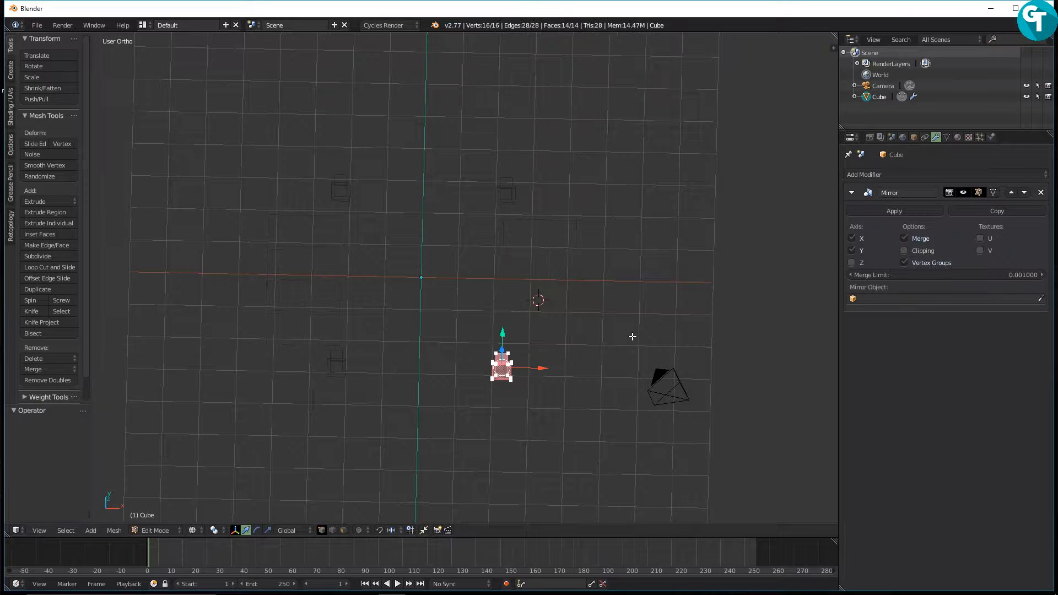
Place the 3D cursor just outside the leg and add a cube there within the same mesh.
{"action": "left_click", "coordinate": [569, 420]}
{"action": "key", "text": "shift+a"}
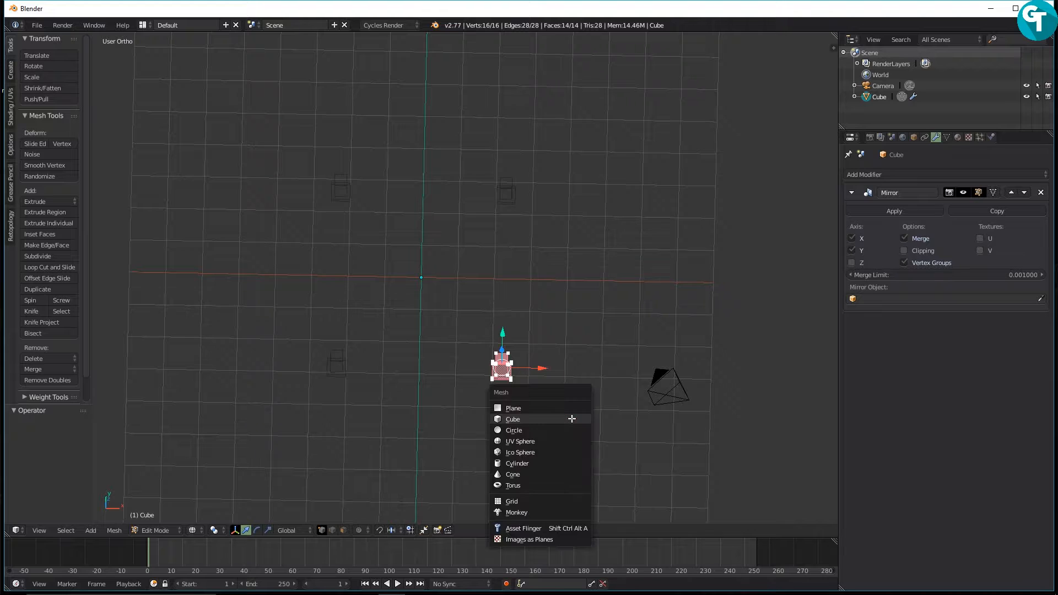
{"action": "left_click", "coordinate": [585, 419]}
Flatten the new cube into a slab by scaling it to about 0.19 along Z, 1.49 along Y and 1.29 along X.
{"action": "middle_click_drag", "start_coordinate": [583, 419], "coordinate": [501, 366]}
{"action": "key", "text": "s"}
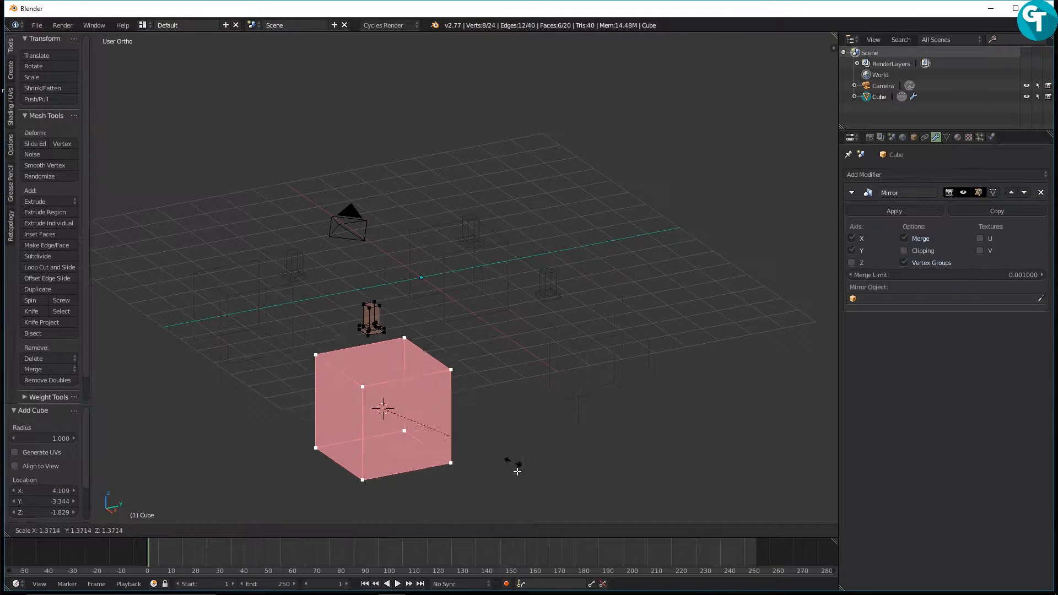
{"action": "key", "text": "z"}
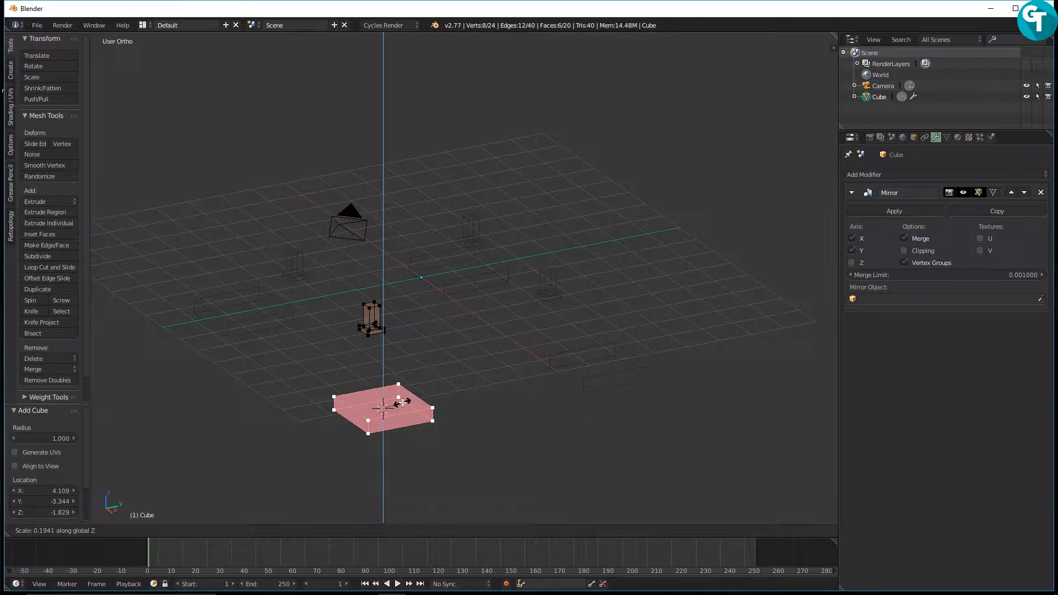
{"action": "left_click", "coordinate": [403, 403]}
{"action": "key", "text": "s"}
{"action": "key", "text": "y"}
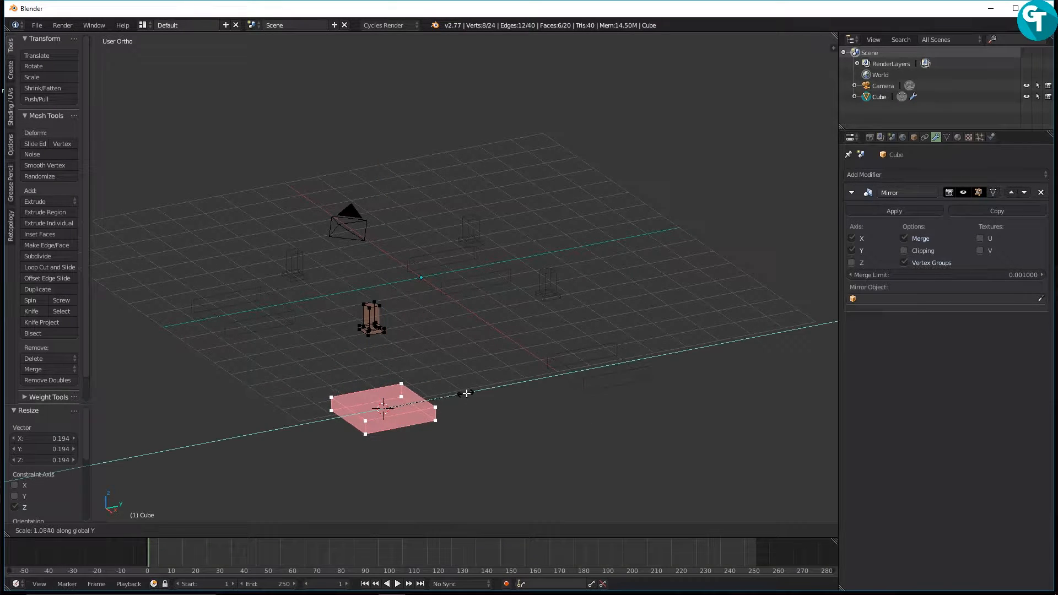
{"action": "left_click", "coordinate": [498, 390]}
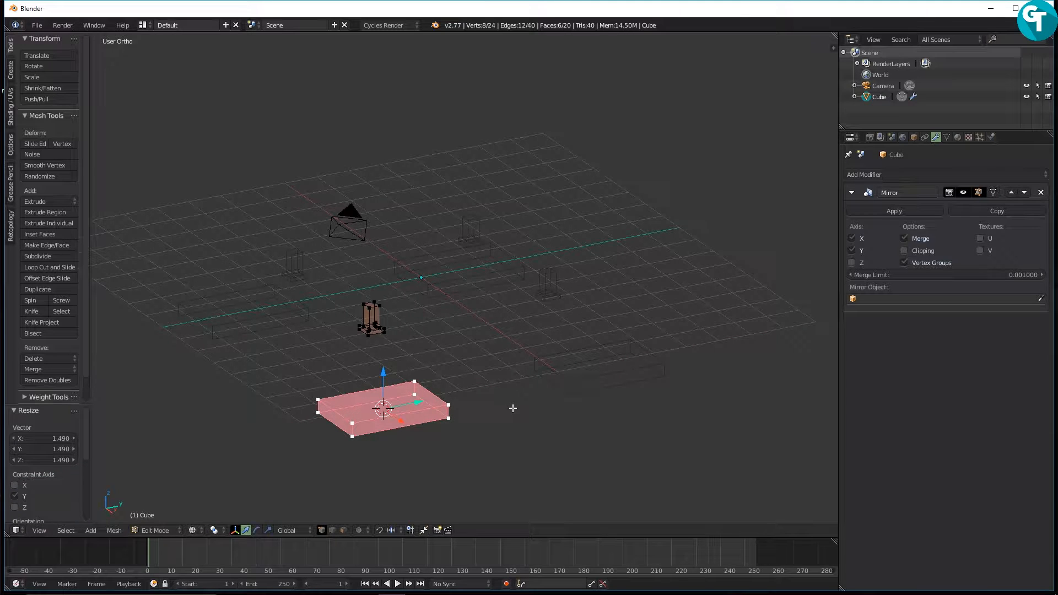
{"action": "key", "text": "s"}
{"action": "key", "text": "x"}
{"action": "left_click", "coordinate": [474, 409]}
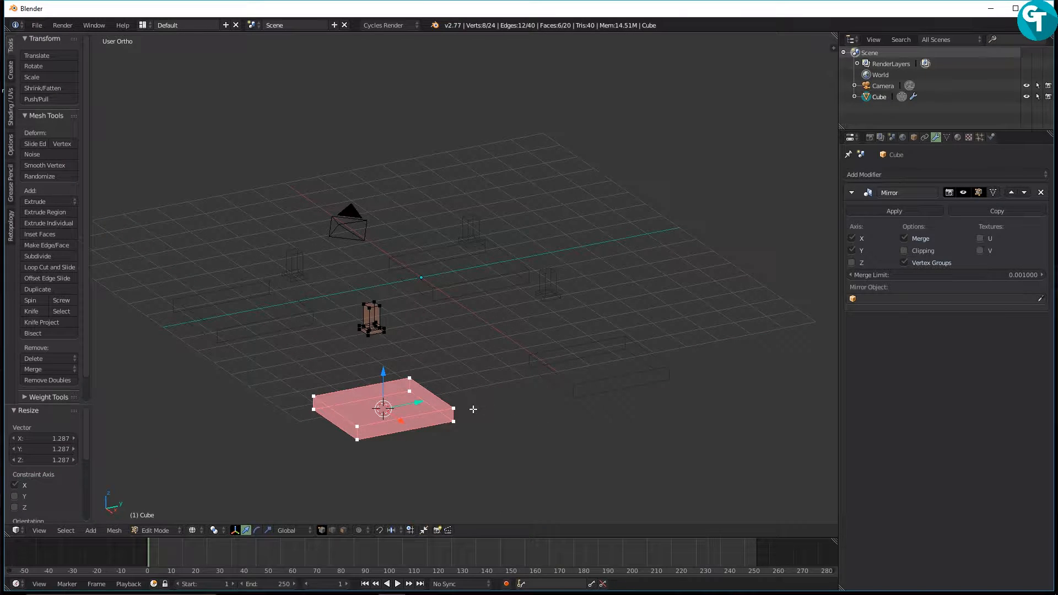
Move the slab onto the top of the leg, about 1.57 along Y, 2.45 along Z and -2.34 along X.
{"action": "key", "text": "KP_3"}
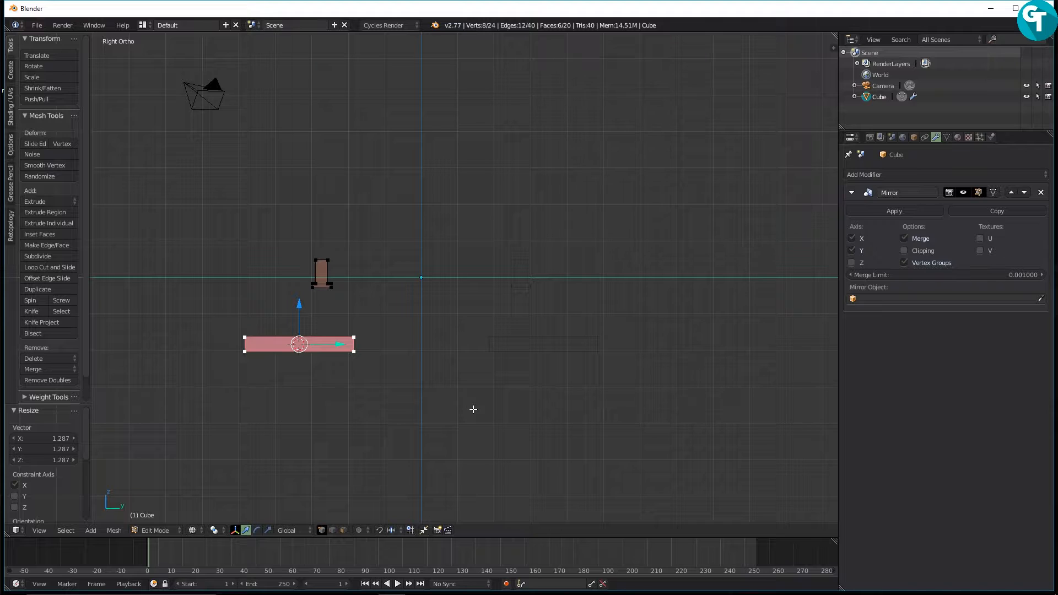
{"action": "key", "text": "g"}
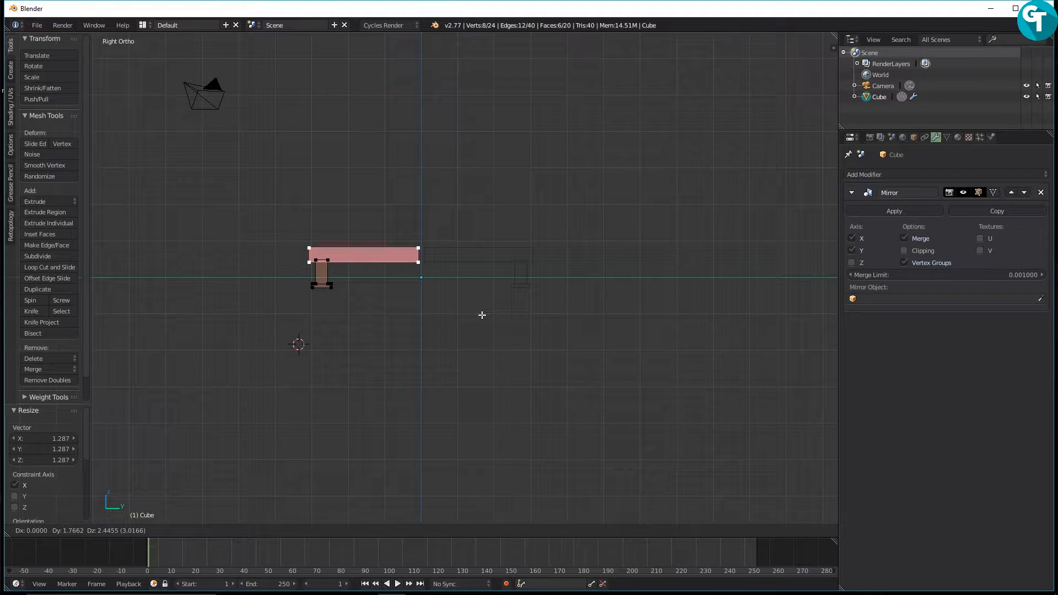
{"action": "left_click", "coordinate": [475, 314]}
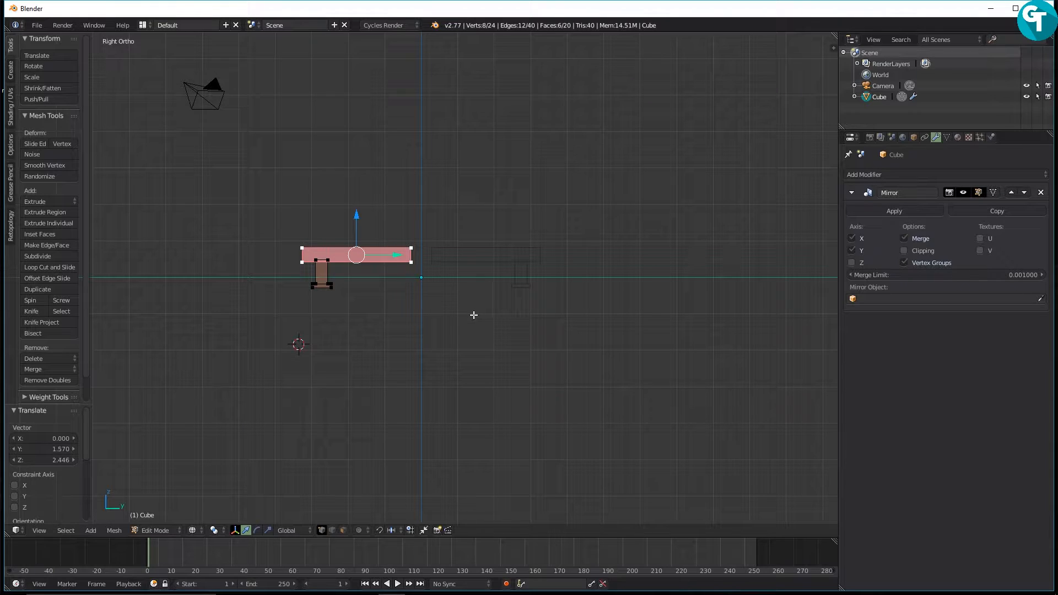
{"action": "middle_click_drag", "start_coordinate": [476, 314], "coordinate": [465, 365]}
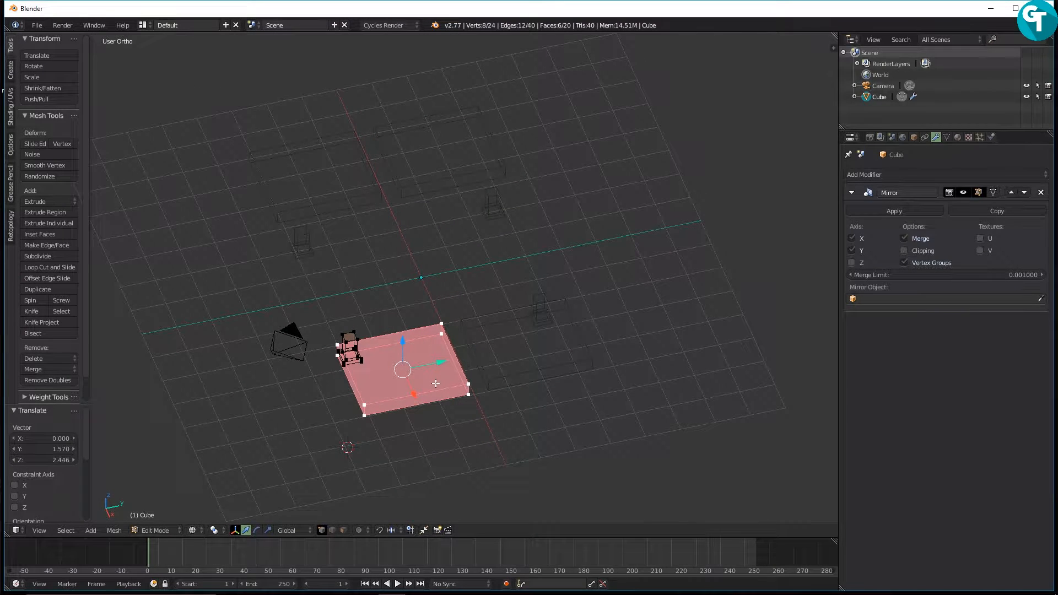
{"action": "key", "text": "KP_7"}
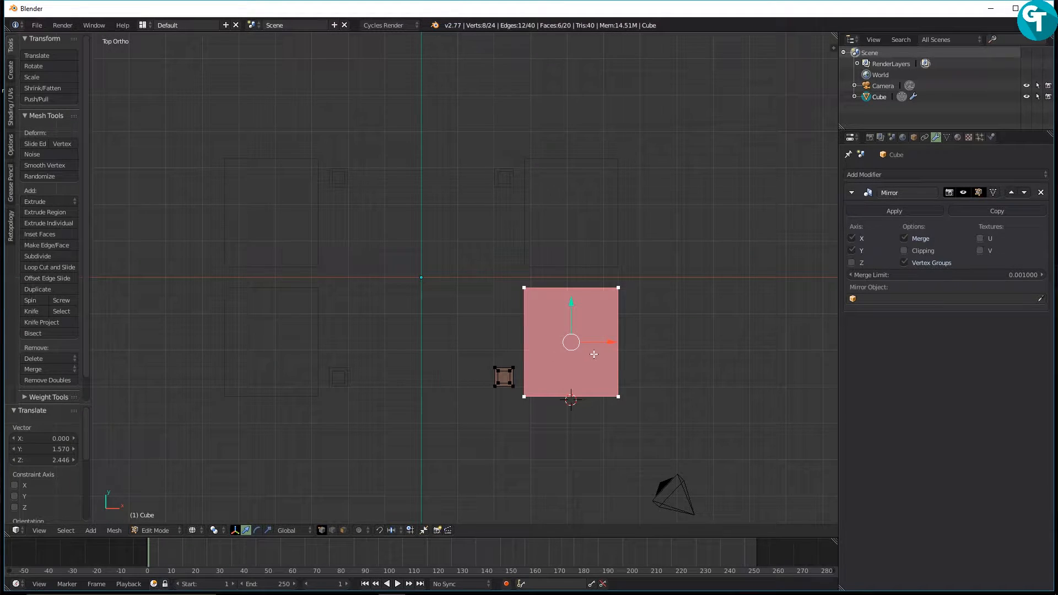
{"action": "key", "text": "g"}
{"action": "key", "text": "x"}
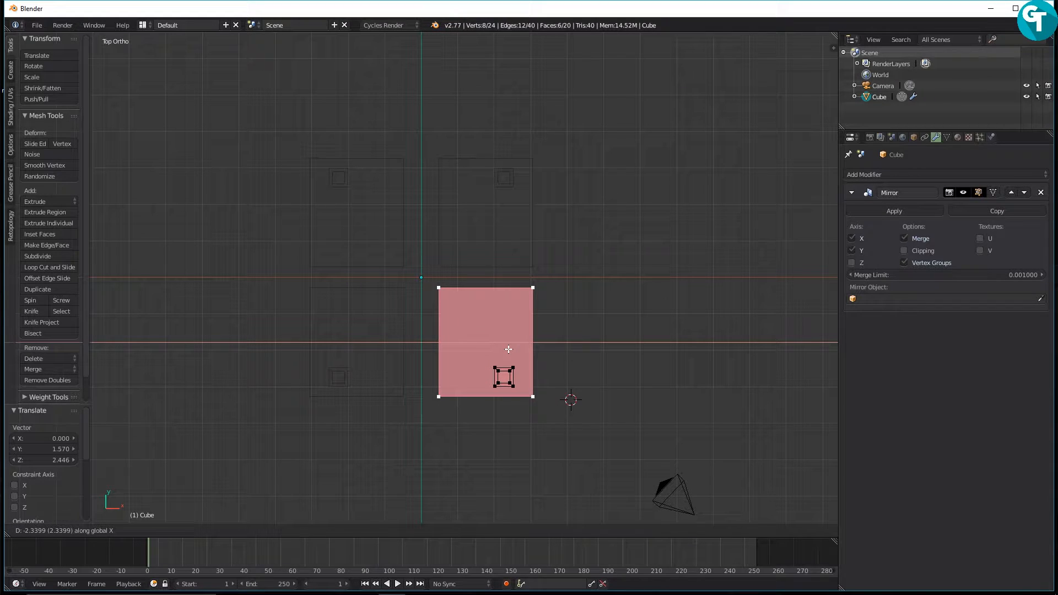
{"action": "left_click", "coordinate": [508, 349]}
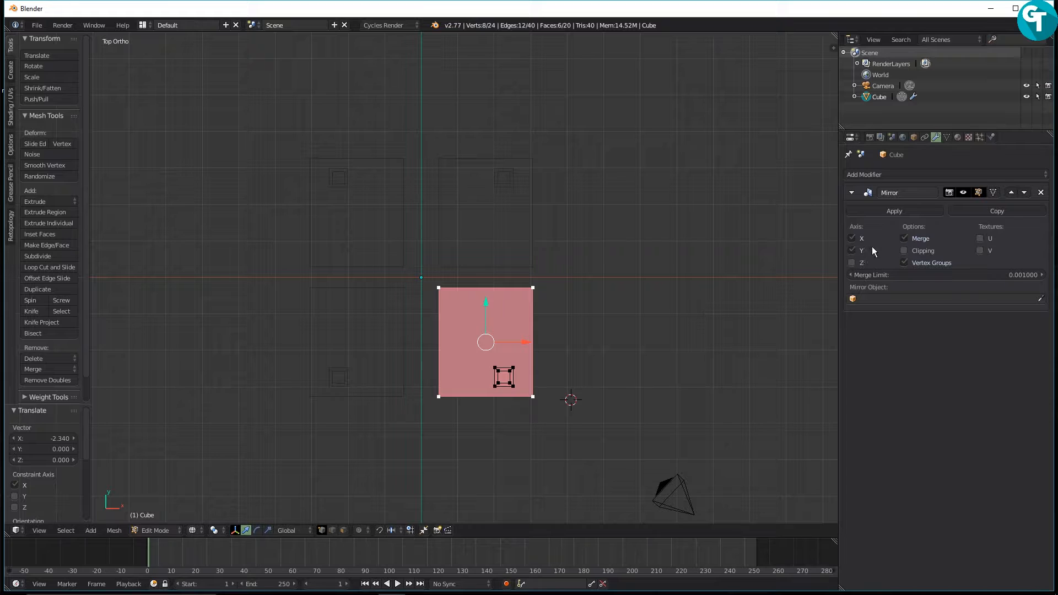
Enable Clipping on the Mirror modifier and delete the slab's inner side face that runs along the Y axis.
{"action": "left_click", "coordinate": [904, 251]}
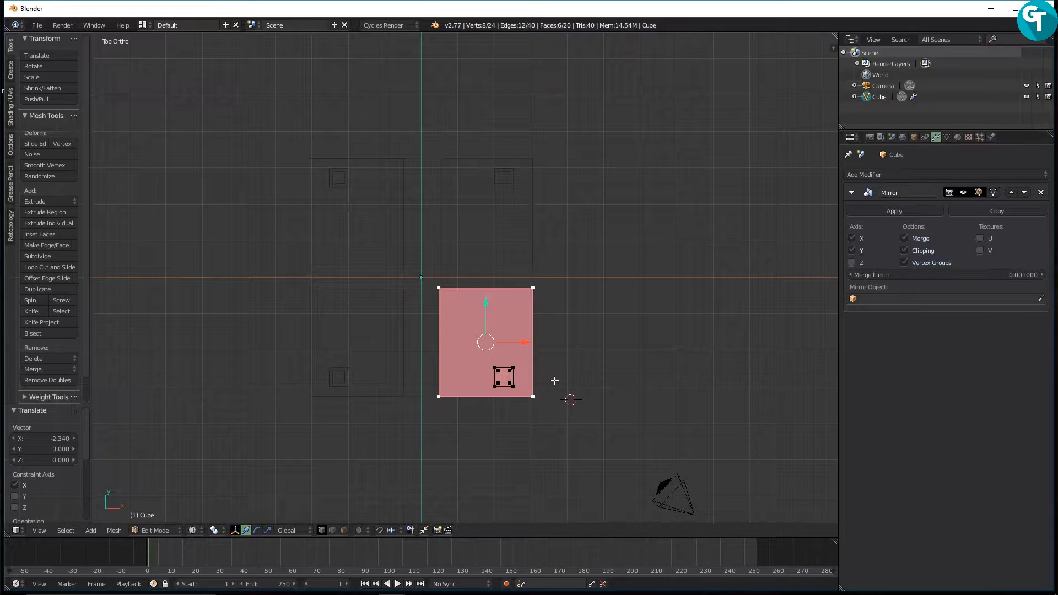
{"action": "middle_click_drag", "start_coordinate": [553, 381], "coordinate": [538, 301]}
{"action": "key", "text": "Tab"}
{"action": "left_click", "coordinate": [615, 318]}
{"action": "scroll", "coordinate": [526, 317], "scroll_direction": "up", "scroll_amount": 1}
{"action": "right_click", "coordinate": [506, 287]}
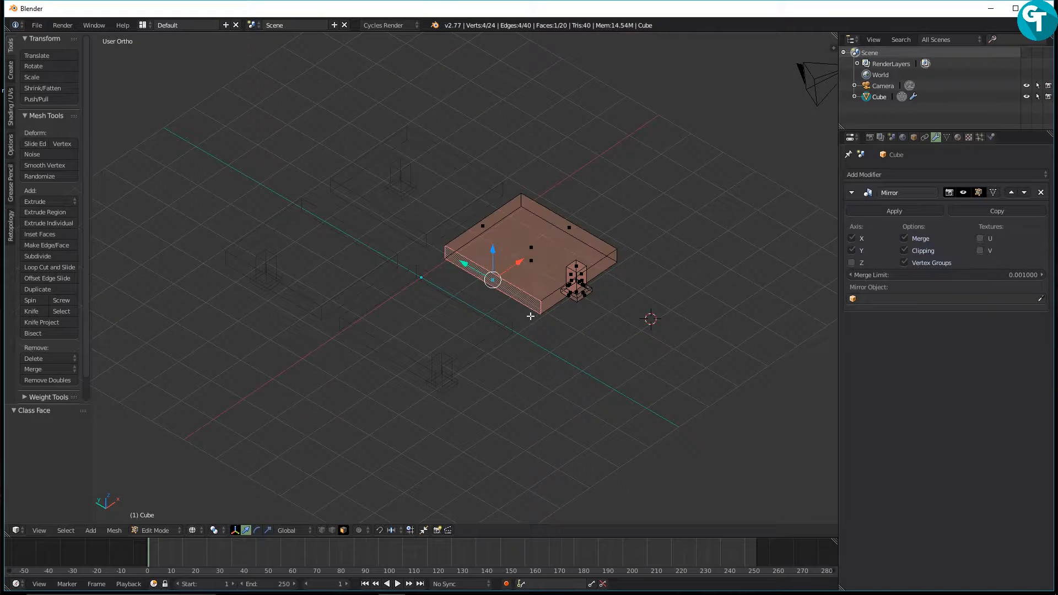
{"action": "key", "text": "x"}
{"action": "left_click", "coordinate": [586, 319]}
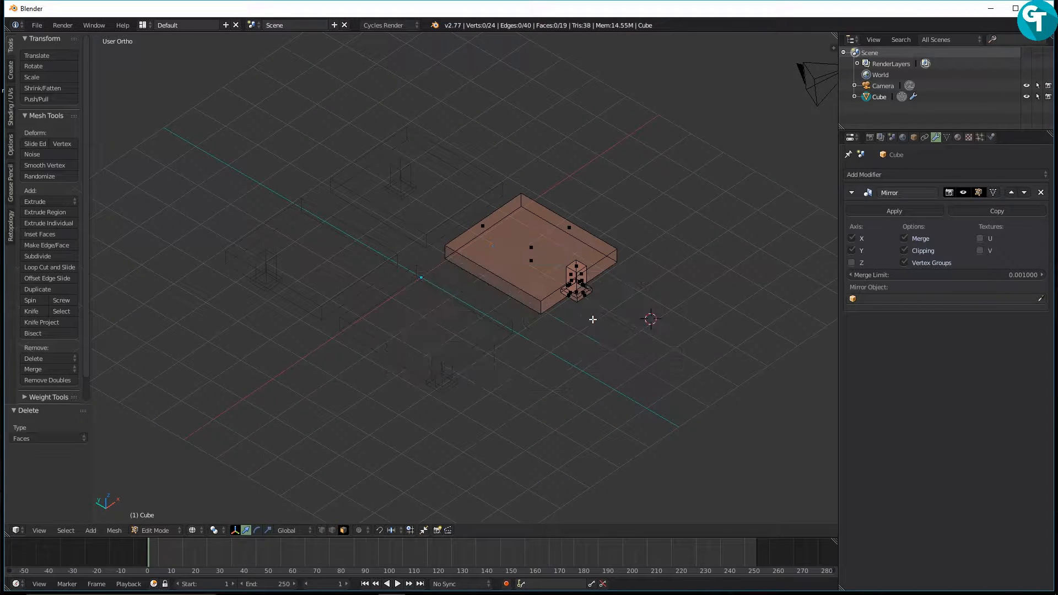
Delete the slab's other inner side face, the one that runs along the X axis.
{"action": "middle_click_drag", "start_coordinate": [586, 319], "coordinate": [554, 244]}
{"action": "right_click", "coordinate": [393, 197]}
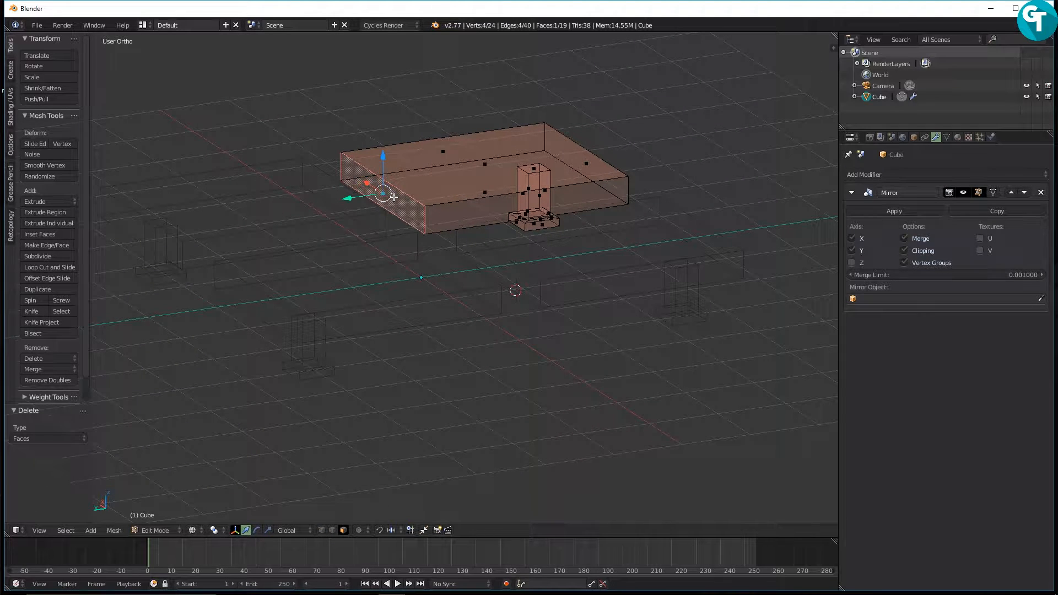
{"action": "key", "text": "x"}
{"action": "left_click", "coordinate": [446, 197]}
Select the whole slab and move it about 0.31 along Y and -0.56 along X so its open sides meet the mirror planes.
{"action": "middle_click_drag", "start_coordinate": [523, 206], "coordinate": [516, 285]}
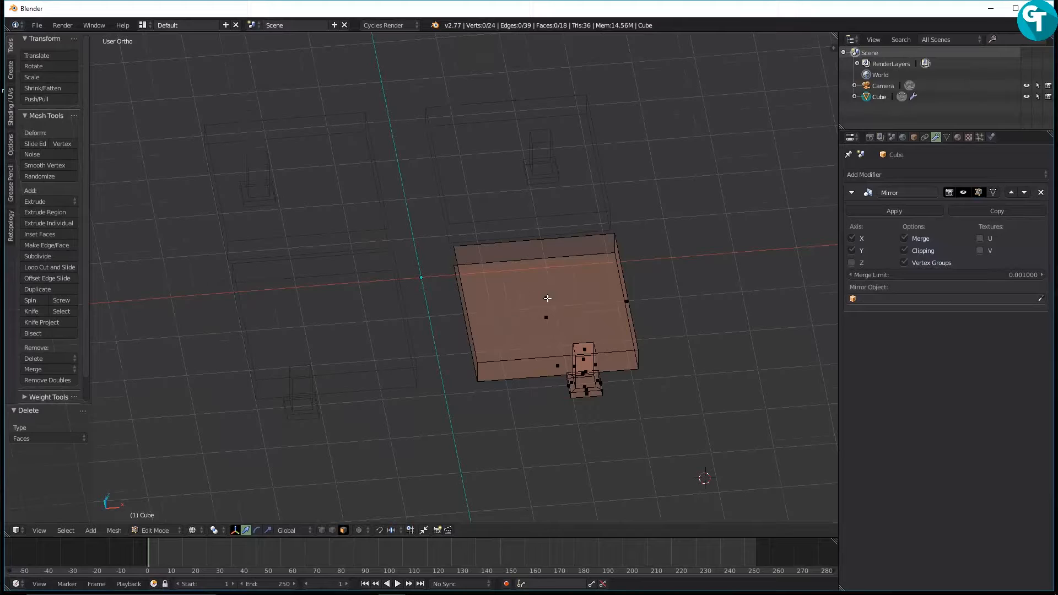
{"action": "key", "text": "l"}
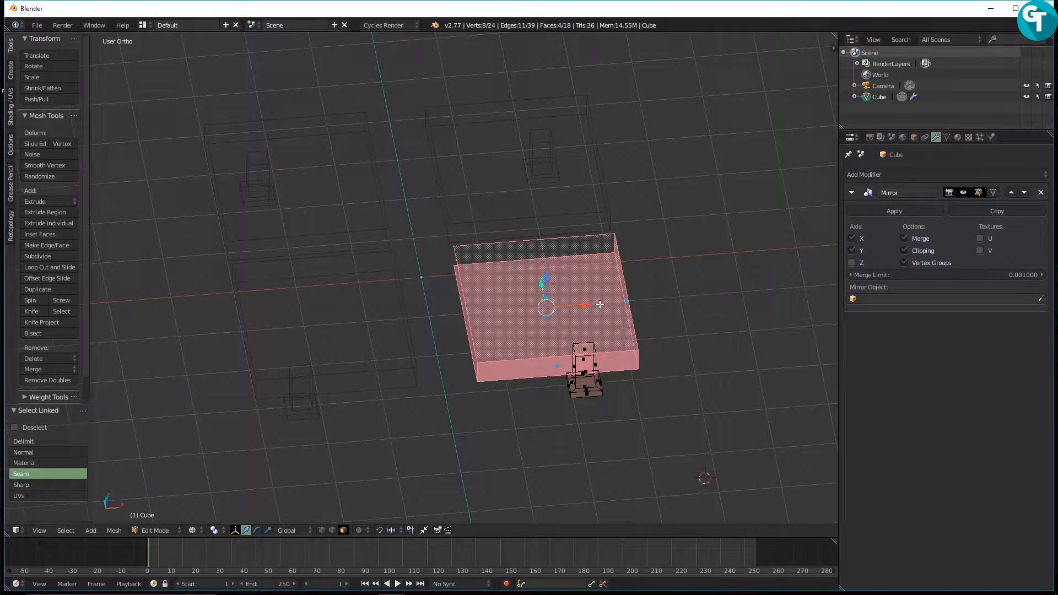
{"action": "middle_click_drag", "start_coordinate": [600, 305], "coordinate": [593, 345]}
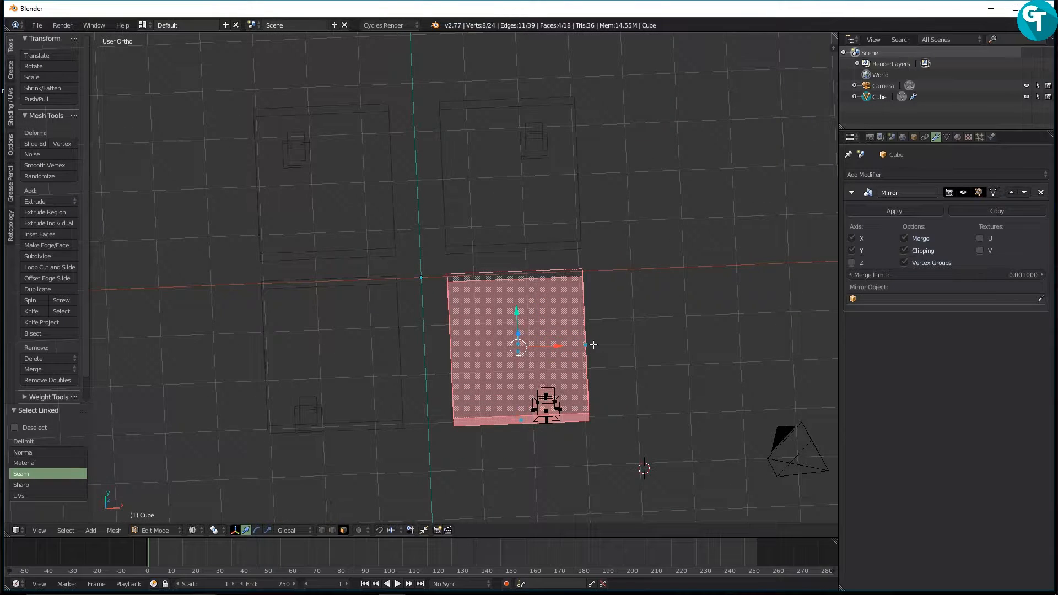
{"action": "key", "text": "KP_7"}
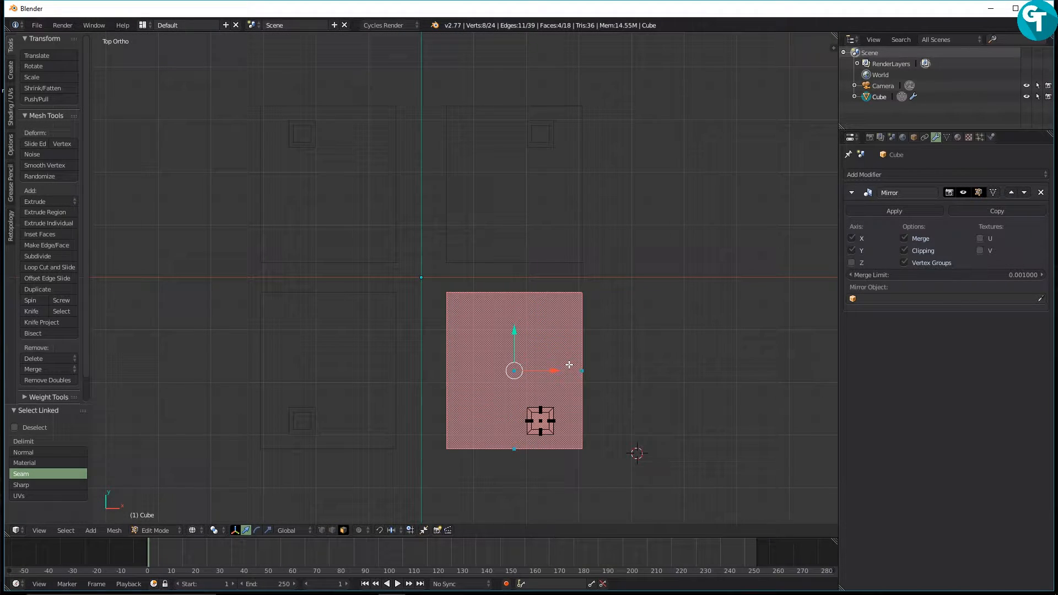
{"action": "key", "text": "g"}
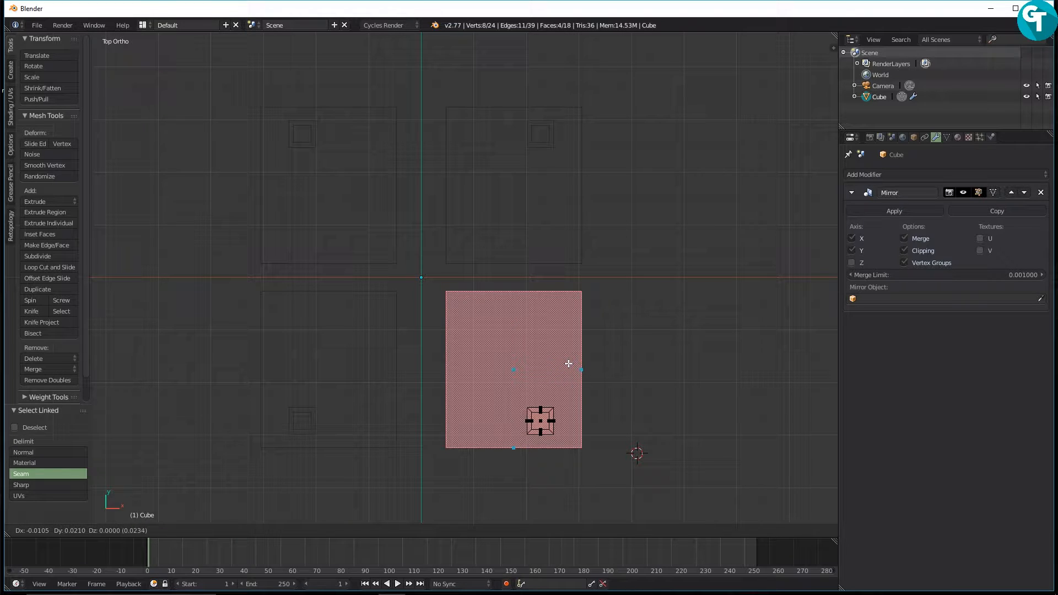
{"action": "key", "text": "y"}
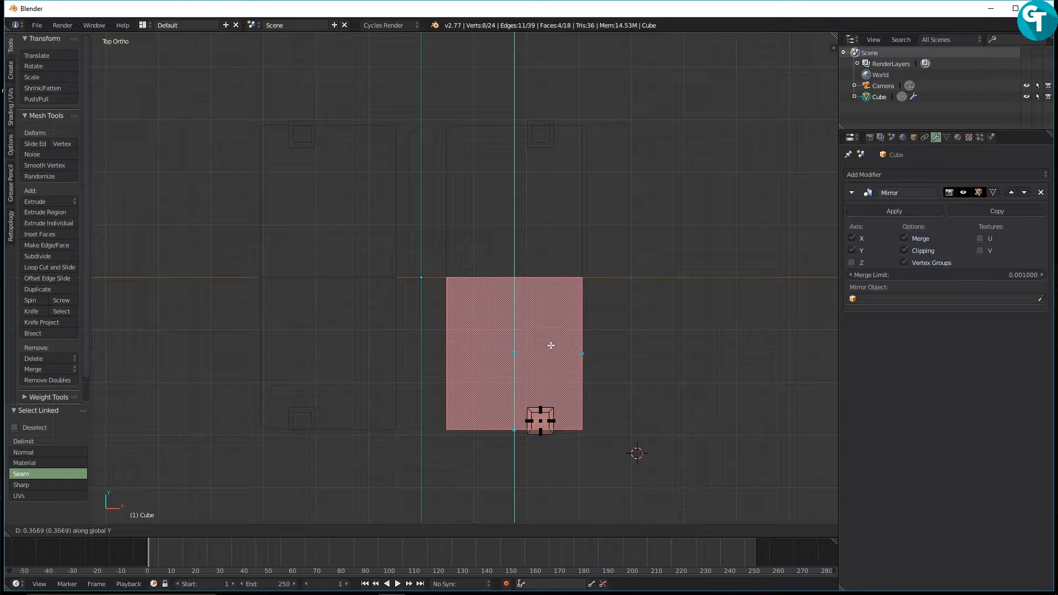
{"action": "left_click", "coordinate": [552, 348]}
{"action": "key", "text": "g"}
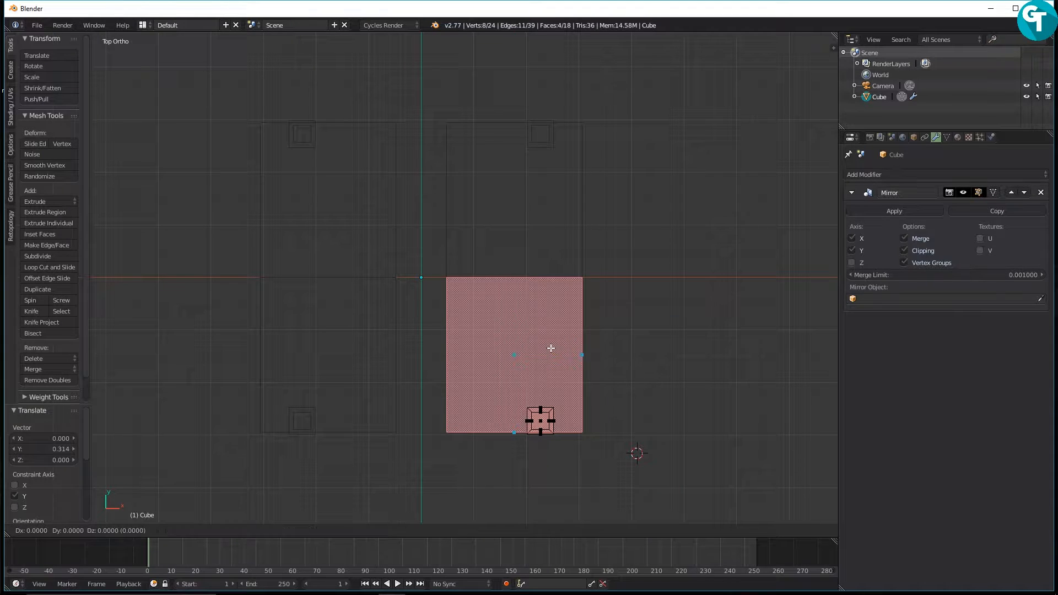
{"action": "key", "text": "x"}
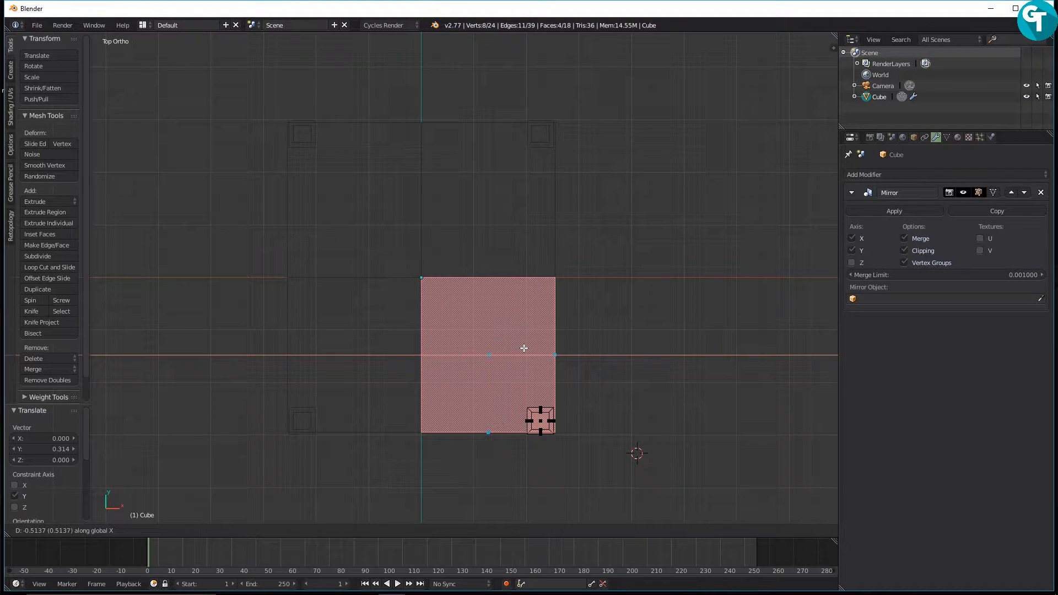
{"action": "left_click", "coordinate": [522, 348]}
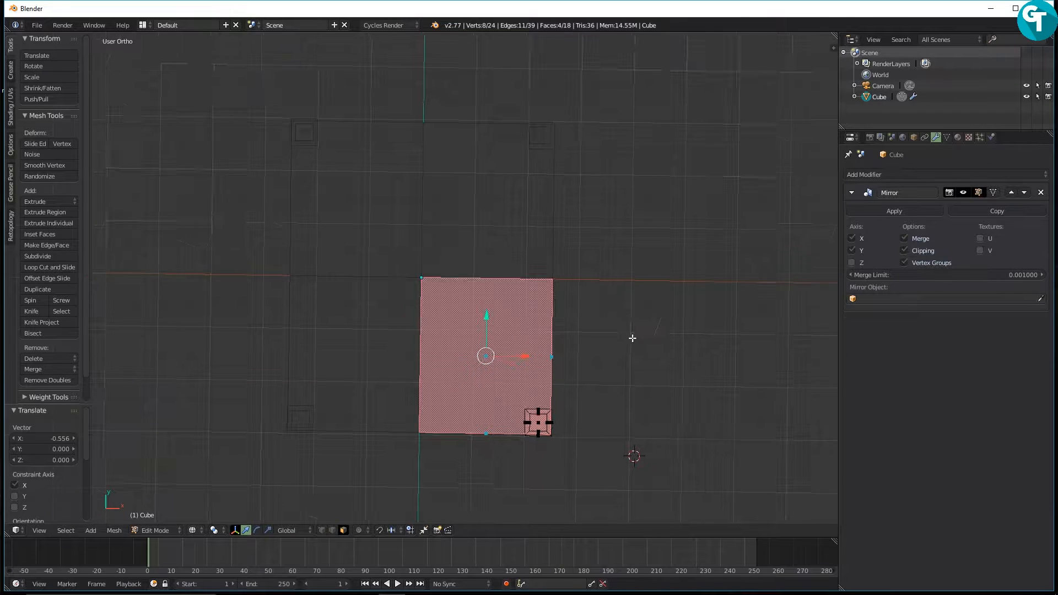
Scale the slab to about 0.66 along Z and lower it about 0.067 along Z onto the leg.
{"action": "middle_click_drag", "start_coordinate": [631, 338], "coordinate": [494, 241]}
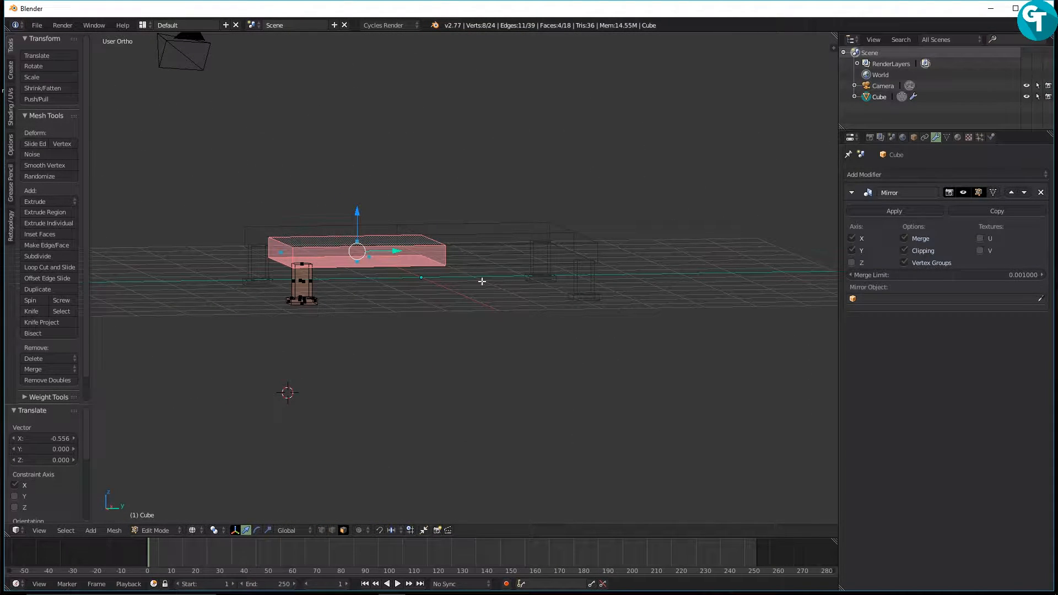
{"action": "key", "text": "s"}
{"action": "key", "text": "z"}
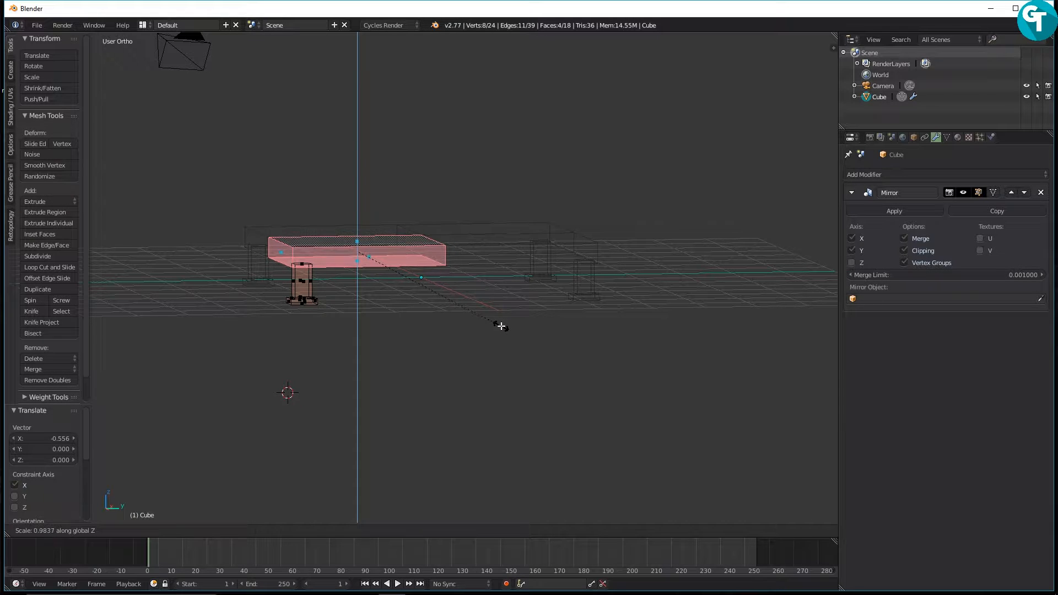
{"action": "left_click", "coordinate": [458, 302]}
{"action": "scroll", "coordinate": [391, 257], "scroll_direction": "up", "scroll_amount": 3}
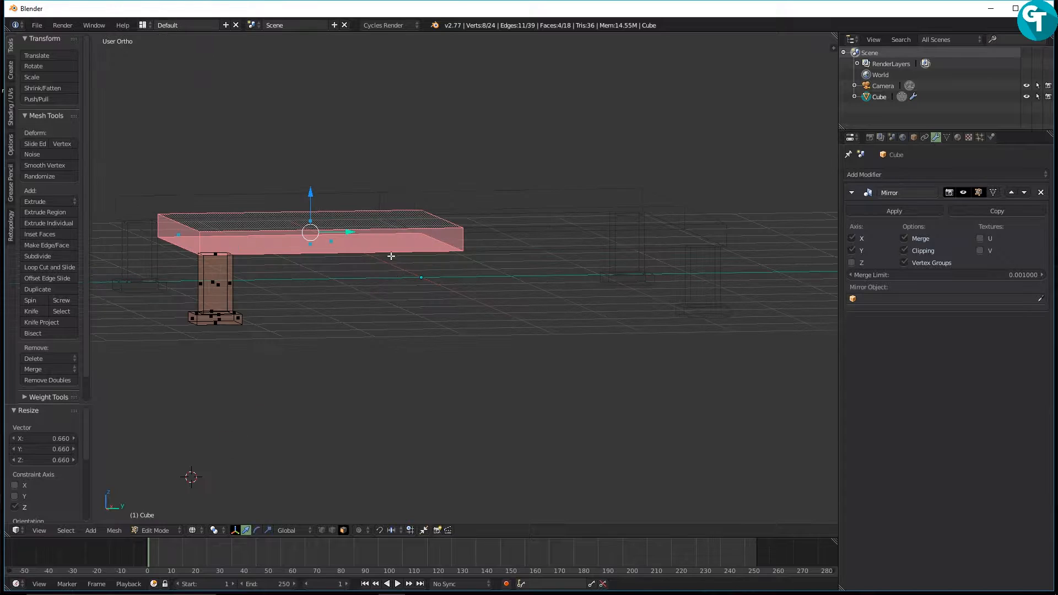
{"action": "left_click_drag", "start_coordinate": [312, 191], "coordinate": [310, 199]}
Switch to solid shading and add one loop cut along the slab's Y direction, slid close to its outer long side.
{"action": "mouse_move", "coordinate": [310, 198]}
{"action": "middle_mouse_down"}
{"action": "mouse_move", "coordinate": [380, 316]}
{"action": "mouse_move", "coordinate": [417, 302]}
{"action": "mouse_move", "coordinate": [444, 338]}
{"action": "mouse_move", "coordinate": [369, 356]}
{"action": "mouse_move", "coordinate": [327, 320]}
{"action": "mouse_move", "coordinate": [326, 283]}
{"action": "middle_mouse_up"}
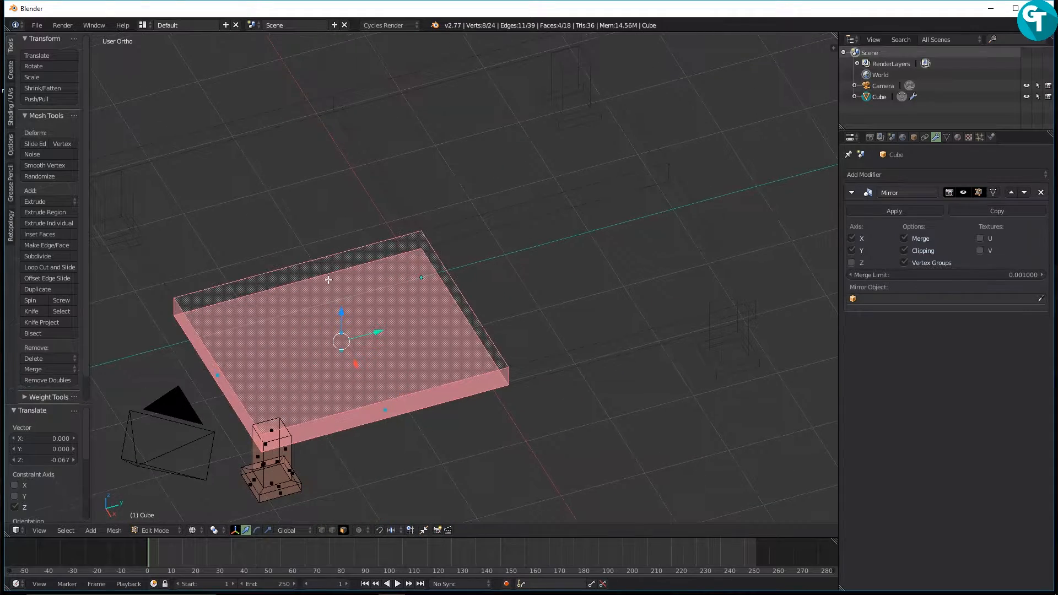
{"action": "key", "text": "z"}
{"action": "left_click", "coordinate": [324, 347]}
{"action": "middle_click_drag", "start_coordinate": [562, 395], "coordinate": [531, 330]}
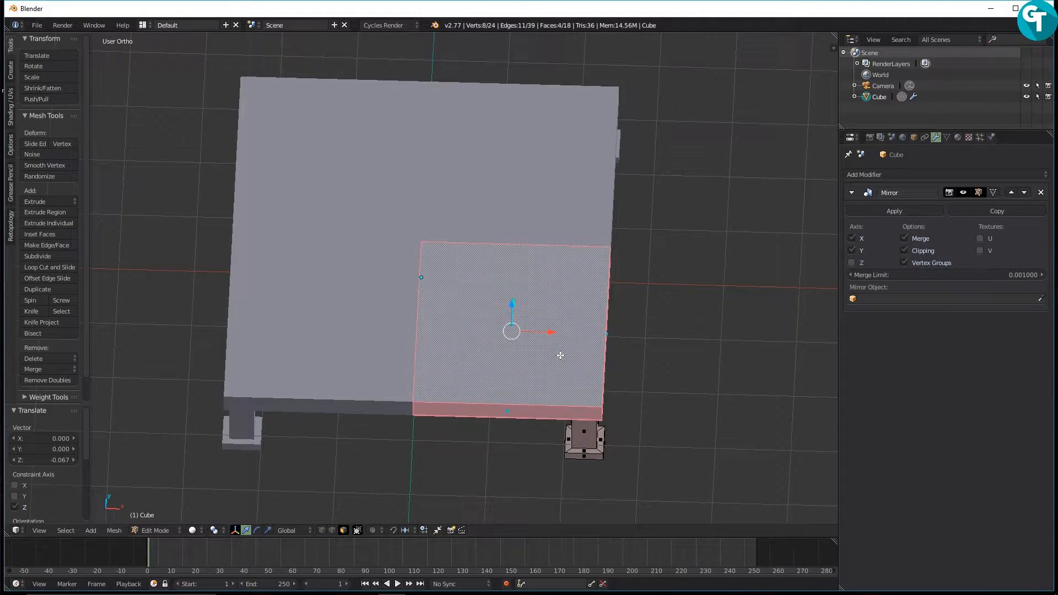
{"action": "key", "text": "ctrl+r"}
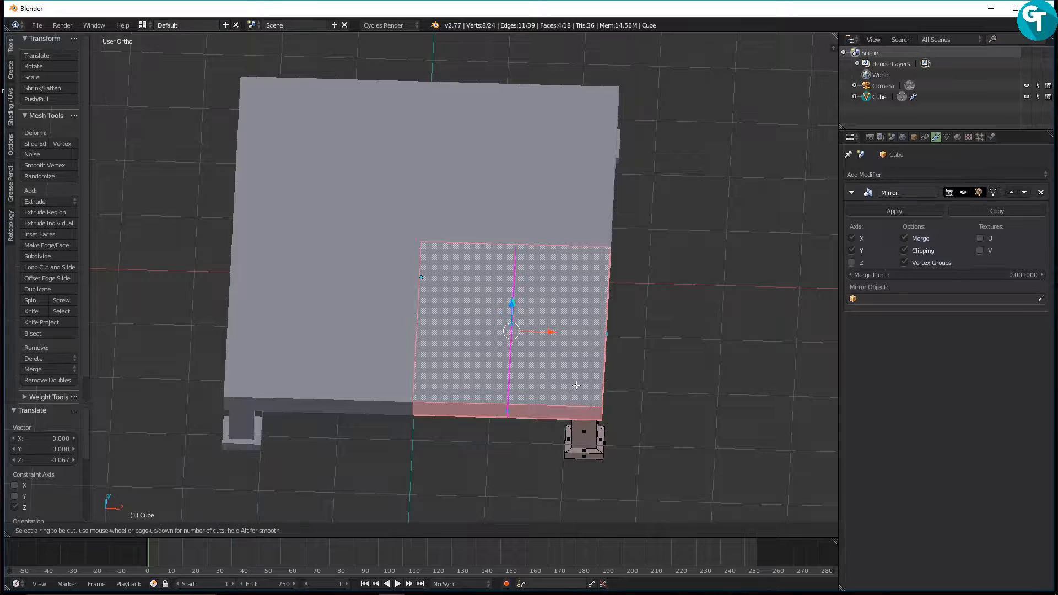
{"action": "left_click", "coordinate": [519, 402]}
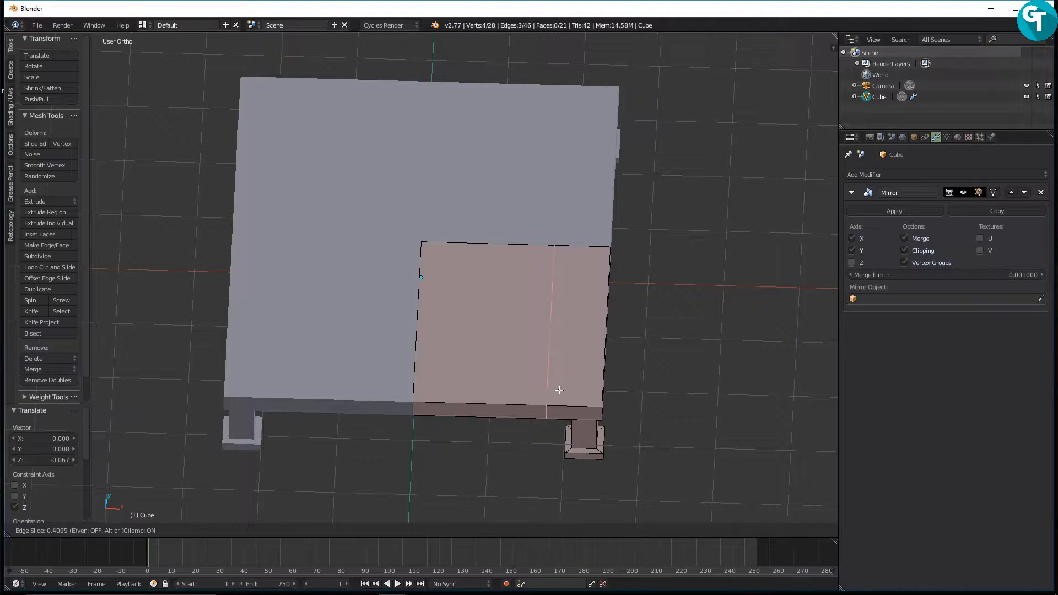
{"action": "left_click", "coordinate": [593, 393]}
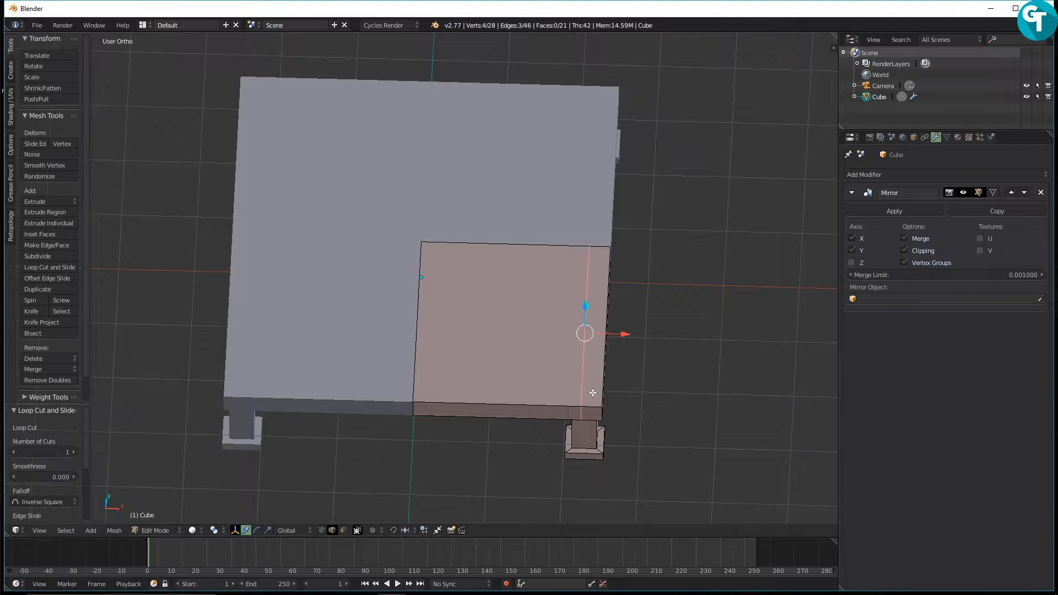
Add a second loop cut across the slab along X, slid about 0.80 toward the outer end above the leg.
{"action": "key", "text": "ctrl+r"}
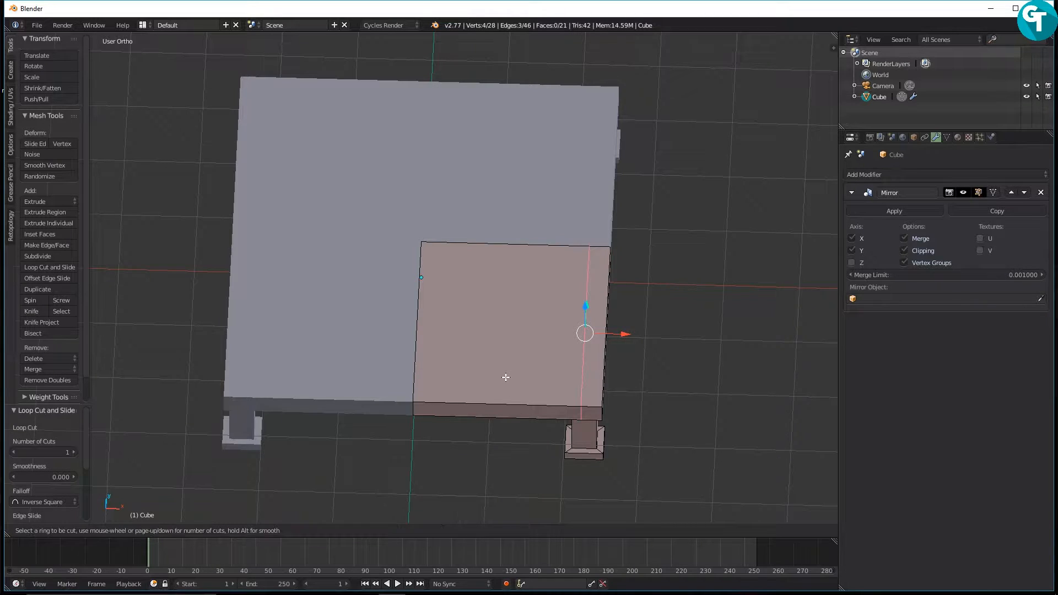
{"action": "left_click", "coordinate": [589, 382]}
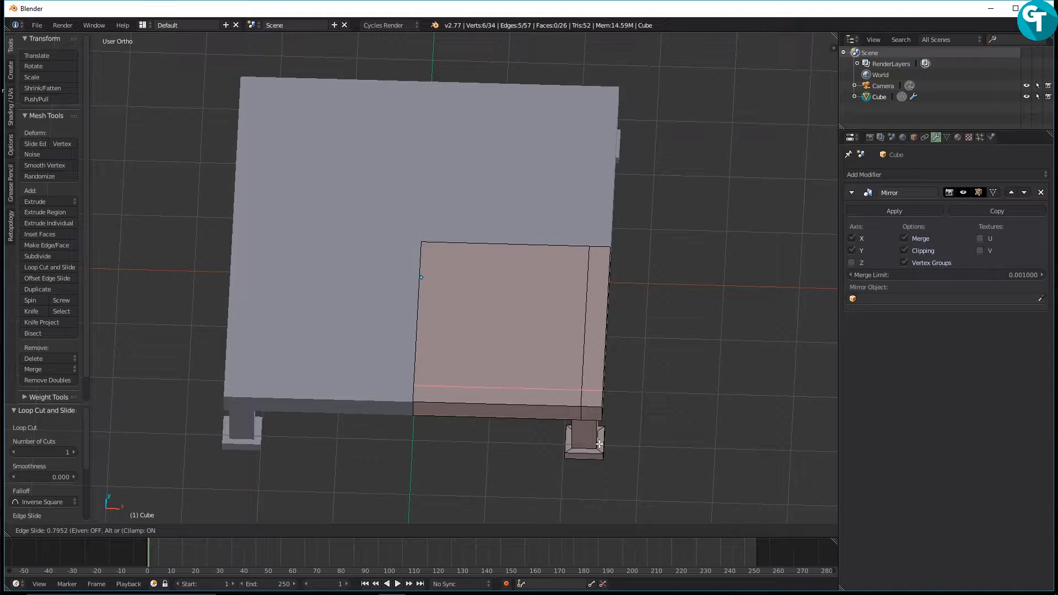
{"action": "left_click", "coordinate": [599, 444]}
In face select mode, select the slab's large inner top face and extrude it down about 0.203 to form the frame's recess.
{"action": "mouse_move", "coordinate": [642, 349]}
{"action": "middle_mouse_down"}
{"action": "mouse_move", "coordinate": [576, 376]}
{"action": "mouse_move", "coordinate": [573, 367]}
{"action": "middle_mouse_up"}
{"action": "key", "text": "Tab"}
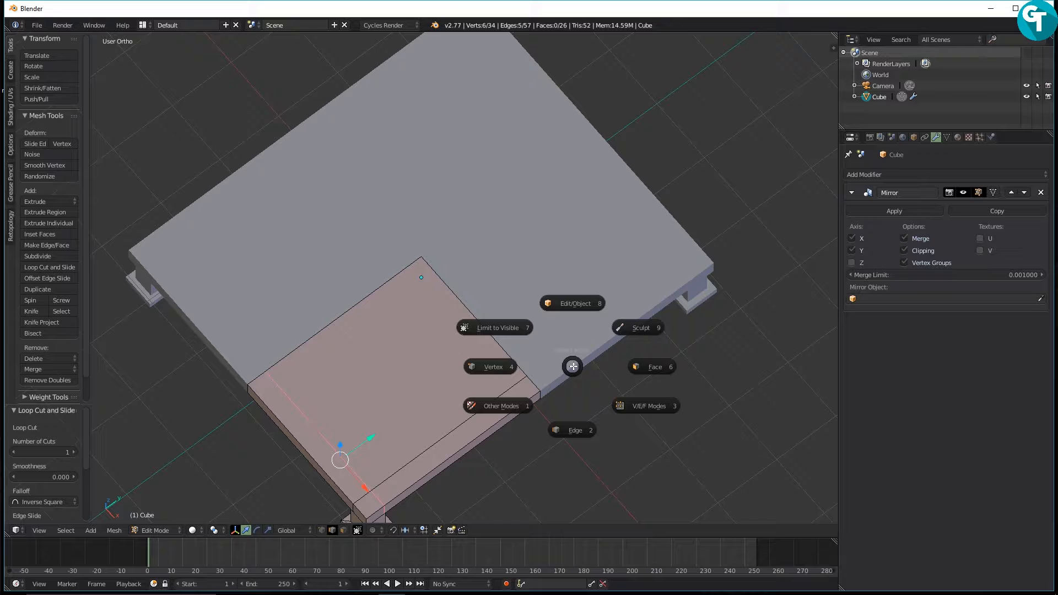
{"action": "left_click", "coordinate": [660, 362]}
{"action": "right_click", "coordinate": [394, 353]}
{"action": "middle_click_drag", "start_coordinate": [434, 384], "coordinate": [384, 323]}
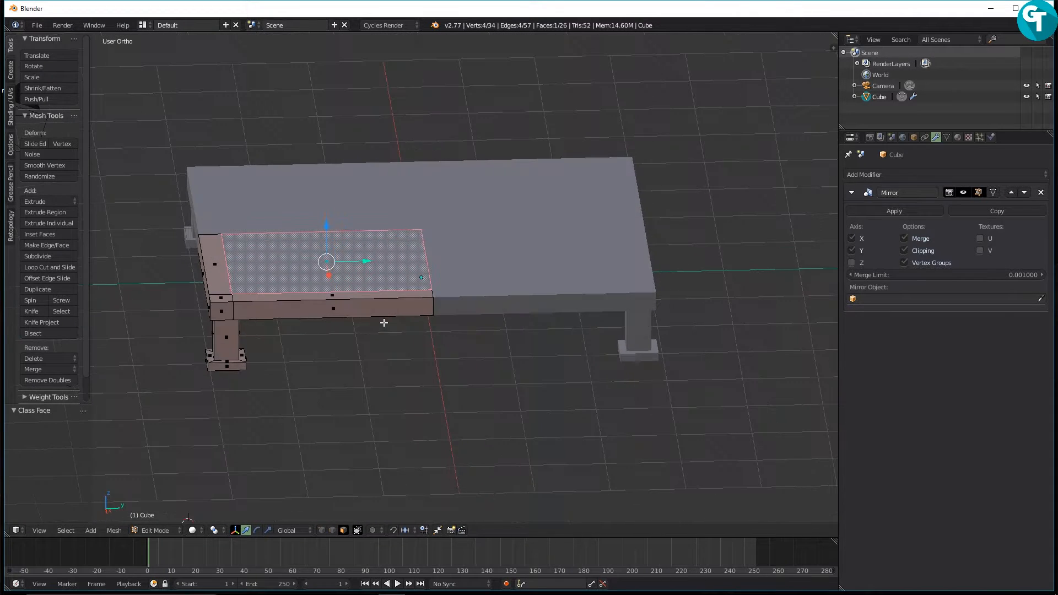
{"action": "key", "text": "e"}
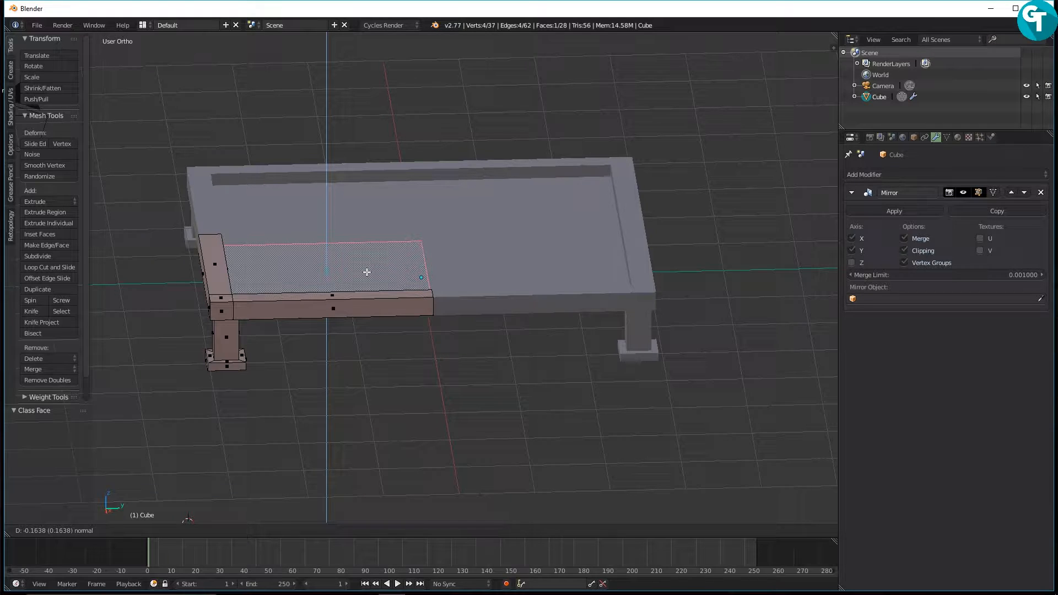
{"action": "left_click", "coordinate": [366, 270]}
Set the 3D view's lens to 60.
{"action": "middle_click_drag", "start_coordinate": [367, 270], "coordinate": [506, 320]}
{"action": "scroll", "coordinate": [410, 329], "scroll_direction": "up", "scroll_amount": 3}
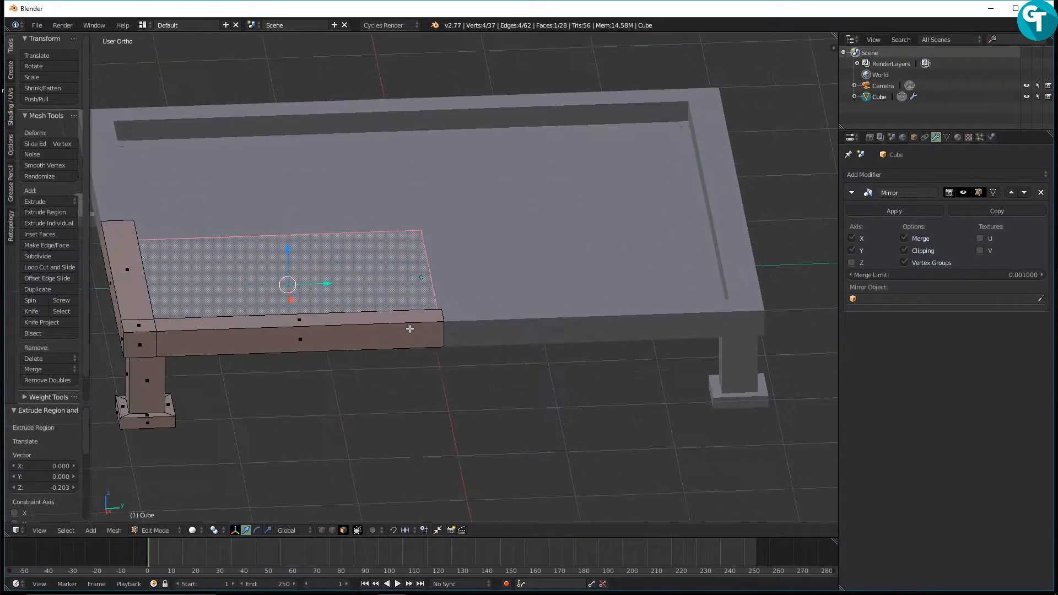
{"action": "middle_click_drag", "start_coordinate": [432, 298], "coordinate": [469, 286]}
{"action": "scroll", "coordinate": [258, 317], "scroll_direction": "down", "scroll_amount": 5}
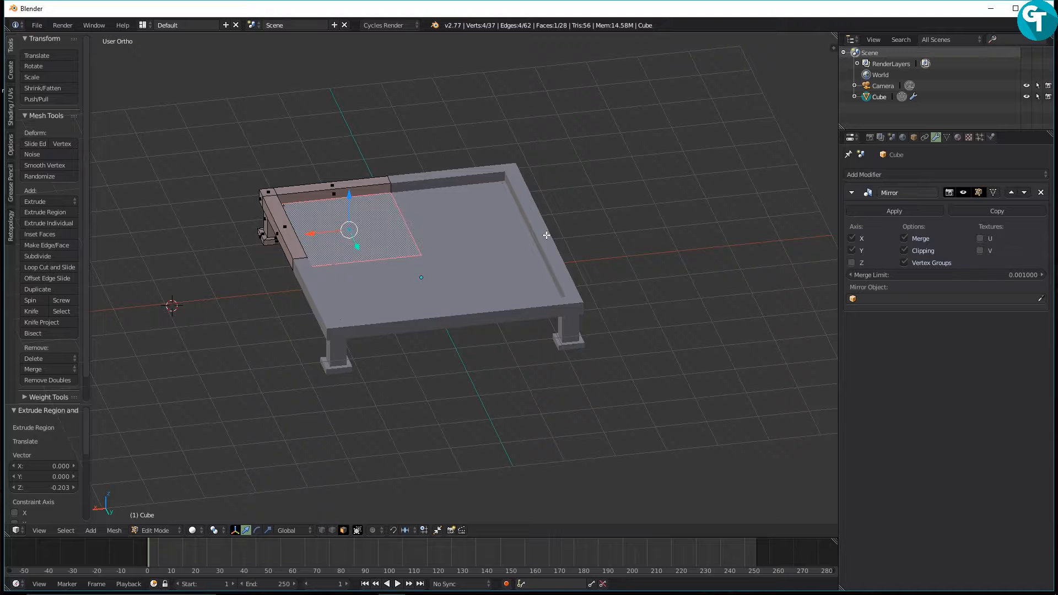
{"action": "key", "text": "n"}
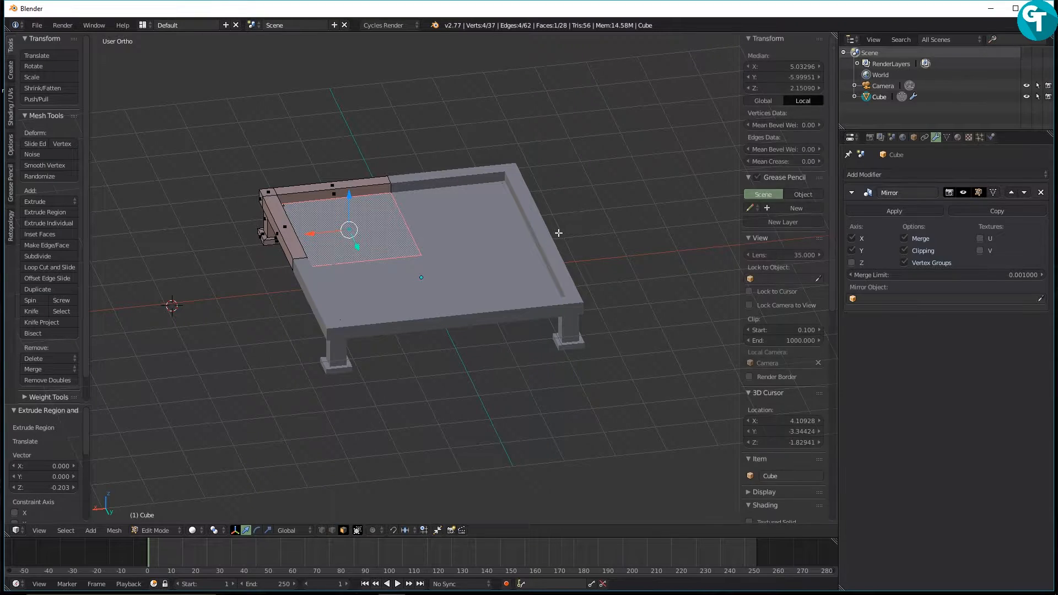
{"action": "left_click", "coordinate": [772, 257]}
{"action": "type", "text": "60"}
{"action": "key", "text": "Return"}
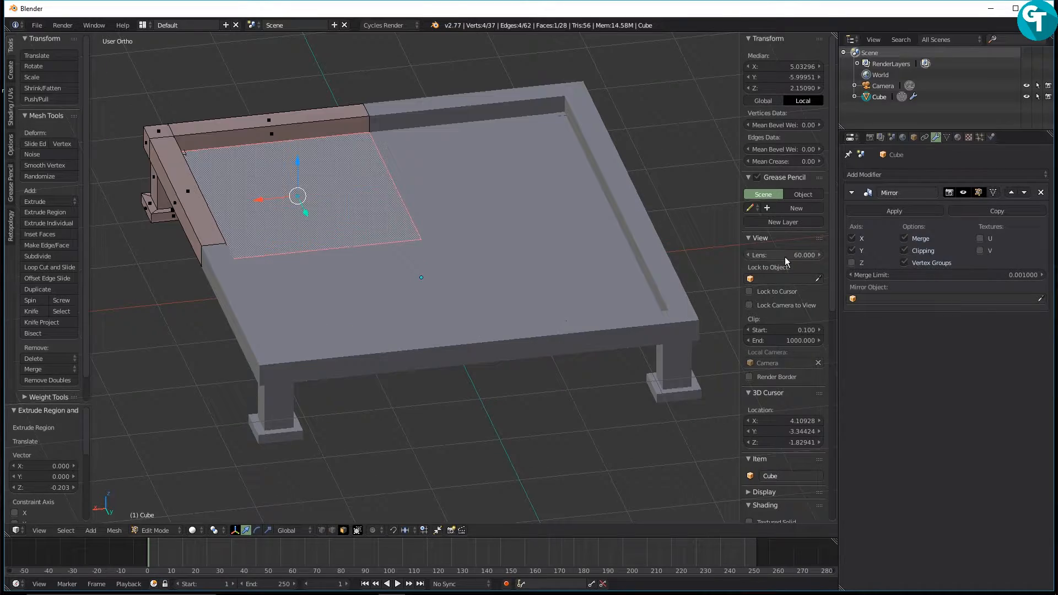
Switch to Object Mode and scale the bed frame by about 0.89 along X and 1.118 along Y.
{"action": "scroll", "coordinate": [467, 264], "scroll_direction": "down", "scroll_amount": 4}
{"action": "middle_click_drag", "start_coordinate": [467, 263], "coordinate": [414, 358]}
{"action": "middle_click_drag", "start_coordinate": [508, 343], "coordinate": [475, 309]}
{"action": "key", "text": "Tab"}
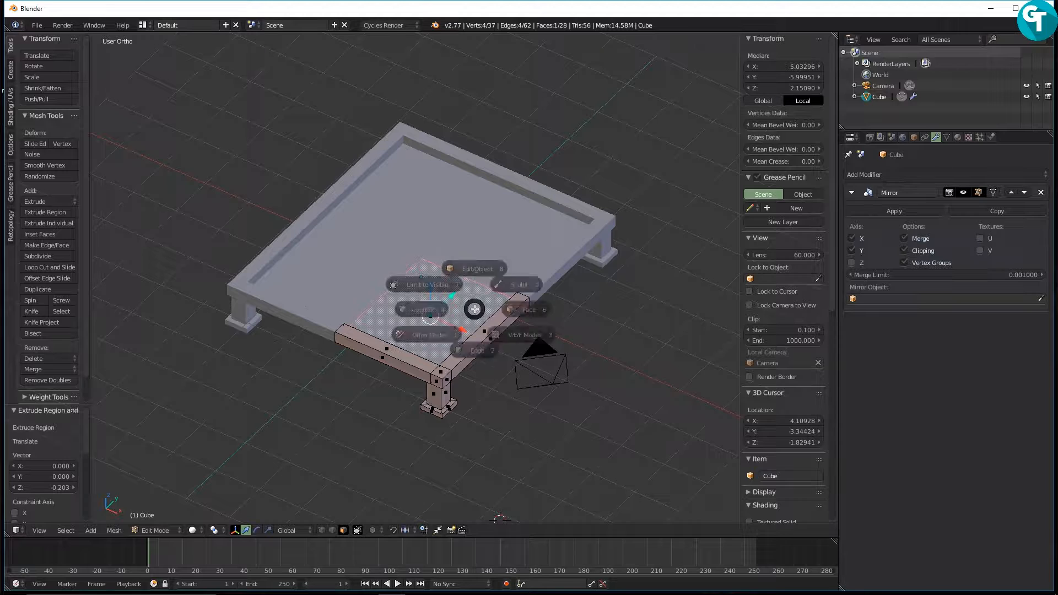
{"action": "left_click", "coordinate": [476, 246]}
{"action": "middle_click_drag", "start_coordinate": [448, 276], "coordinate": [527, 303]}
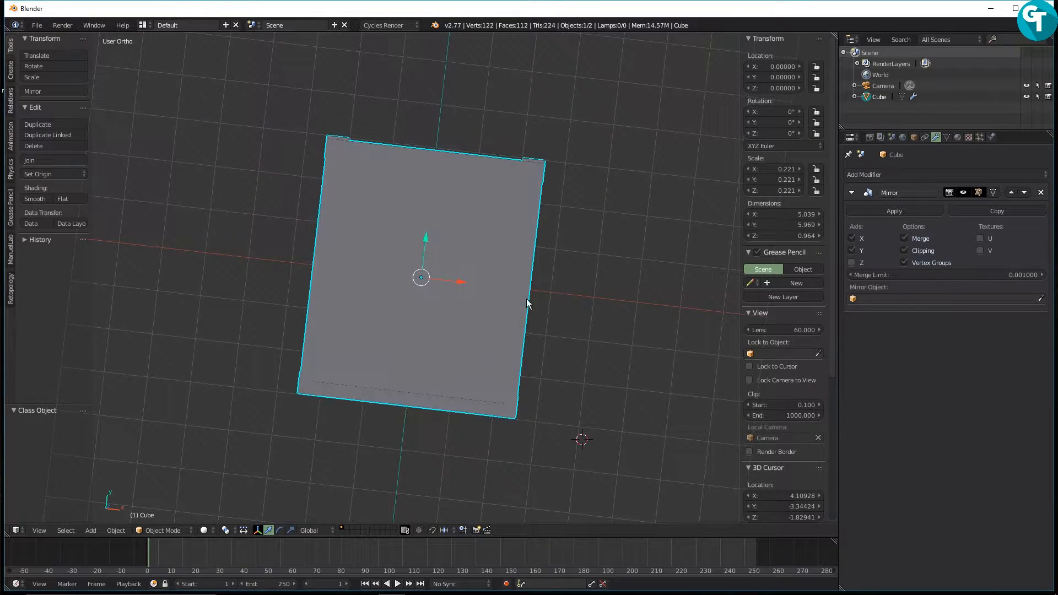
{"action": "key", "text": "s"}
{"action": "key", "text": "x"}
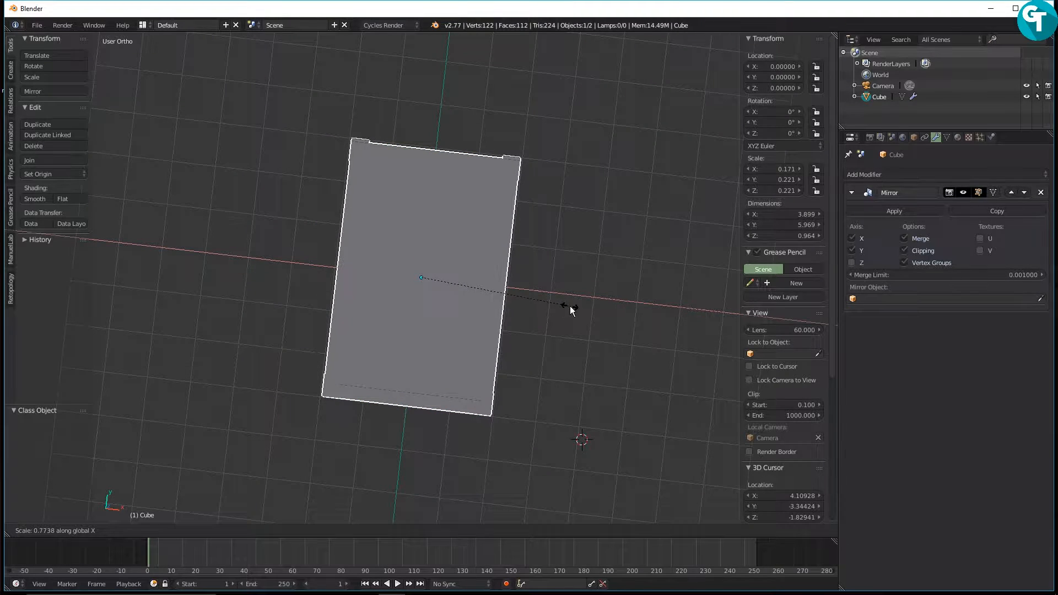
{"action": "left_click", "coordinate": [593, 318]}
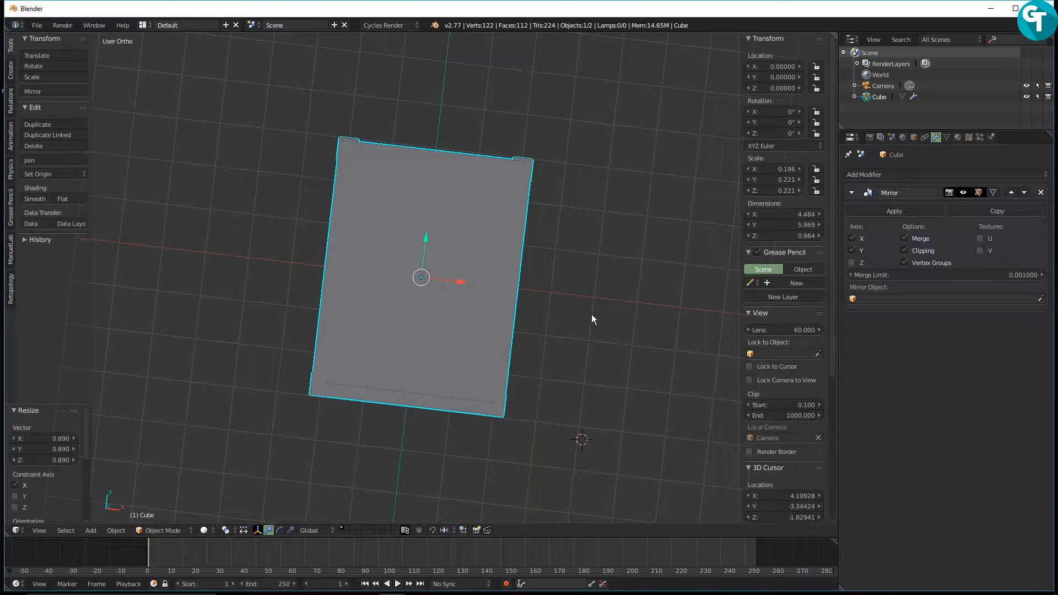
{"action": "key", "text": "s"}
{"action": "key", "text": "y"}
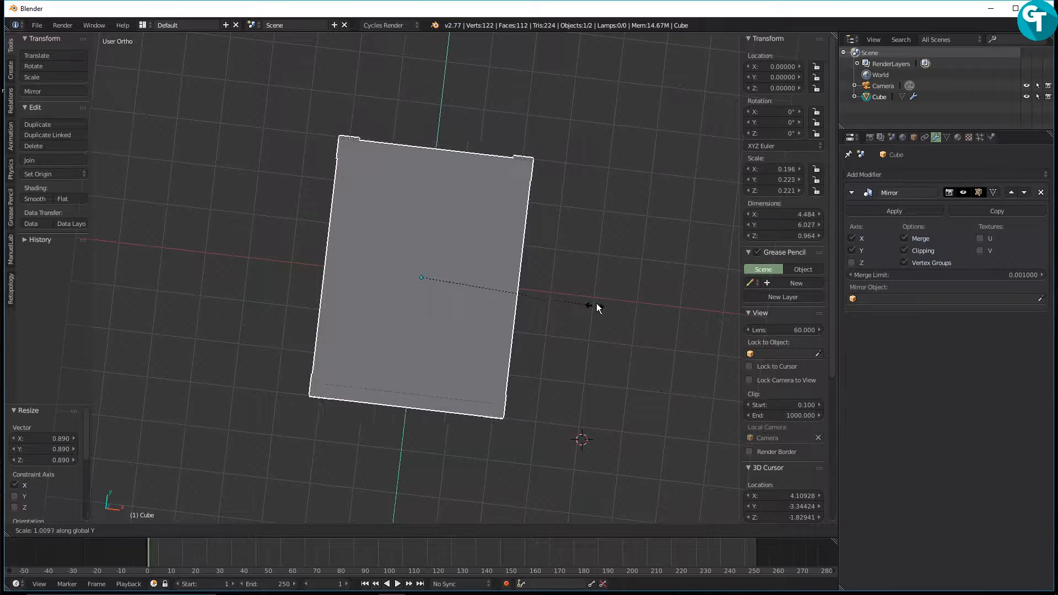
{"action": "left_click", "coordinate": [614, 253]}
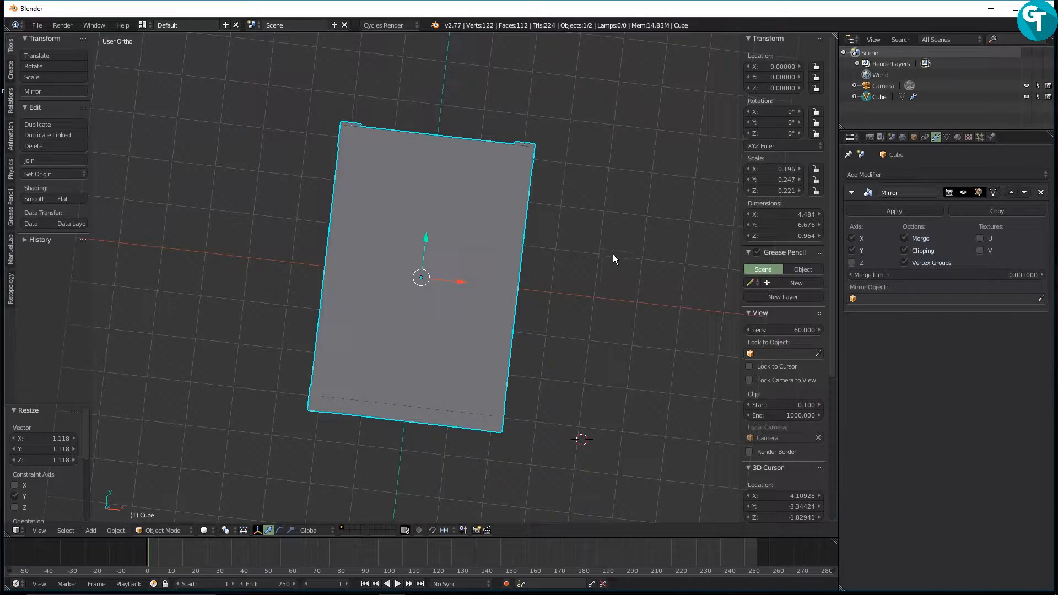
Reset the 3D cursor to the world origin and add a cube mesh there for the mattress.
{"action": "middle_click_drag", "start_coordinate": [613, 254], "coordinate": [547, 230]}
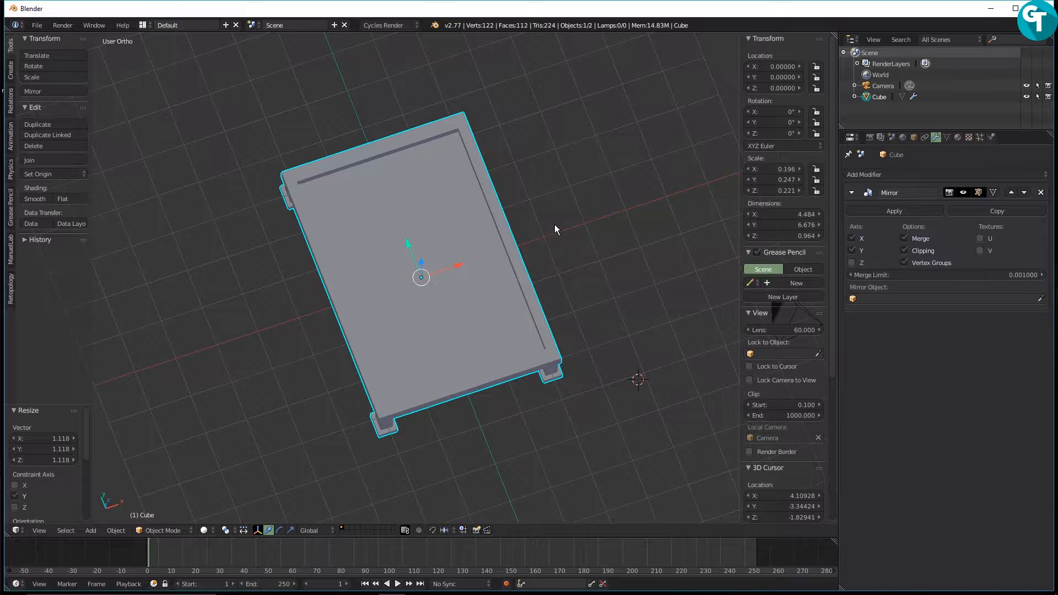
{"action": "key", "text": "shift+c"}
{"action": "middle_click_drag", "start_coordinate": [517, 280], "coordinate": [383, 370]}
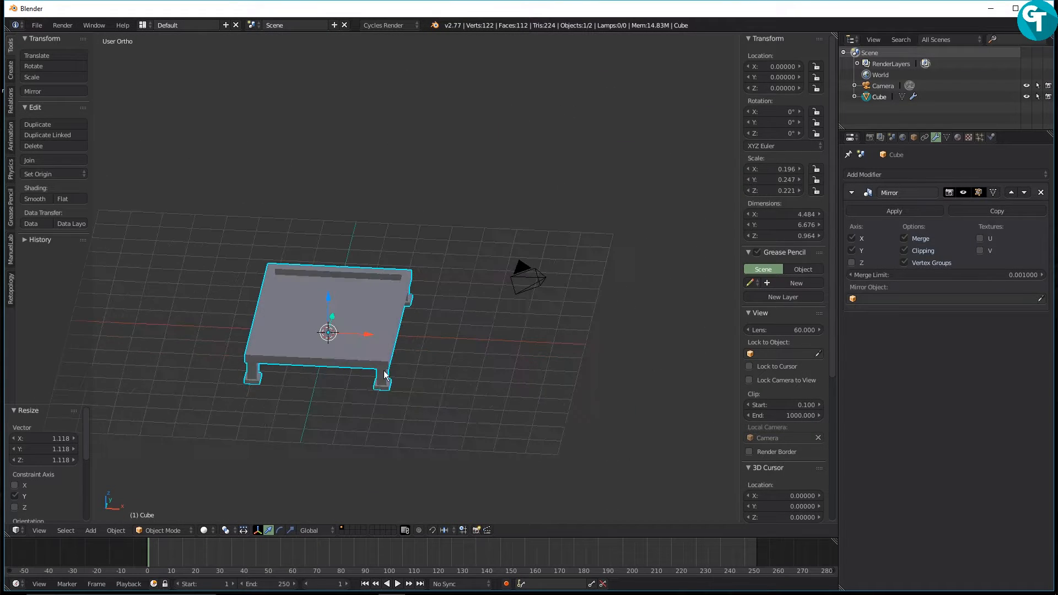
{"action": "scroll", "coordinate": [384, 370], "scroll_direction": "up", "scroll_amount": 3}
{"action": "key", "text": "shift+a"}
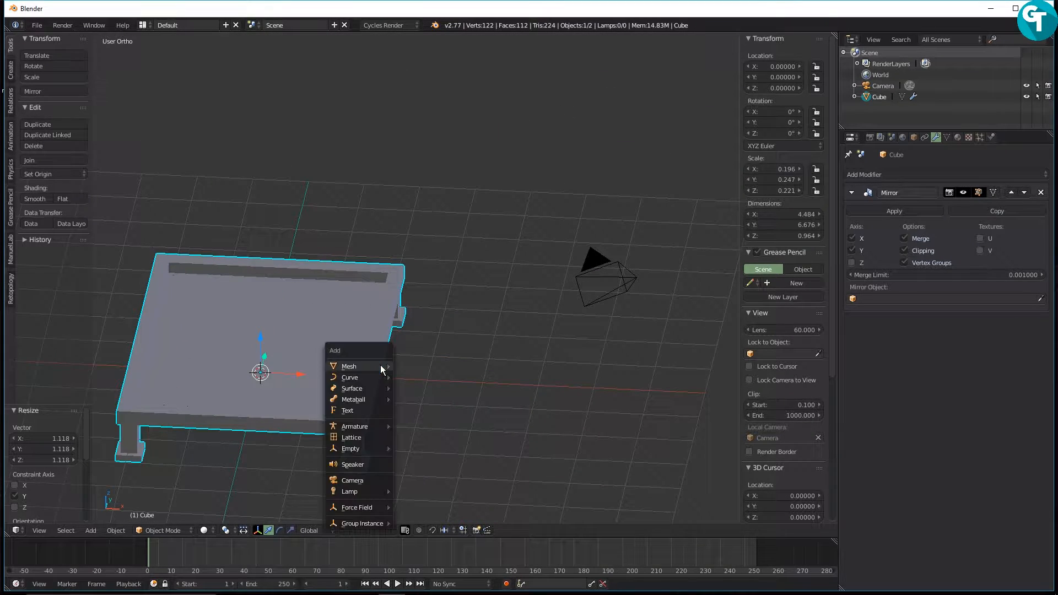
{"action": "mouse_move", "coordinate": [380, 365]}
{"action": "left_click", "coordinate": [438, 373]}
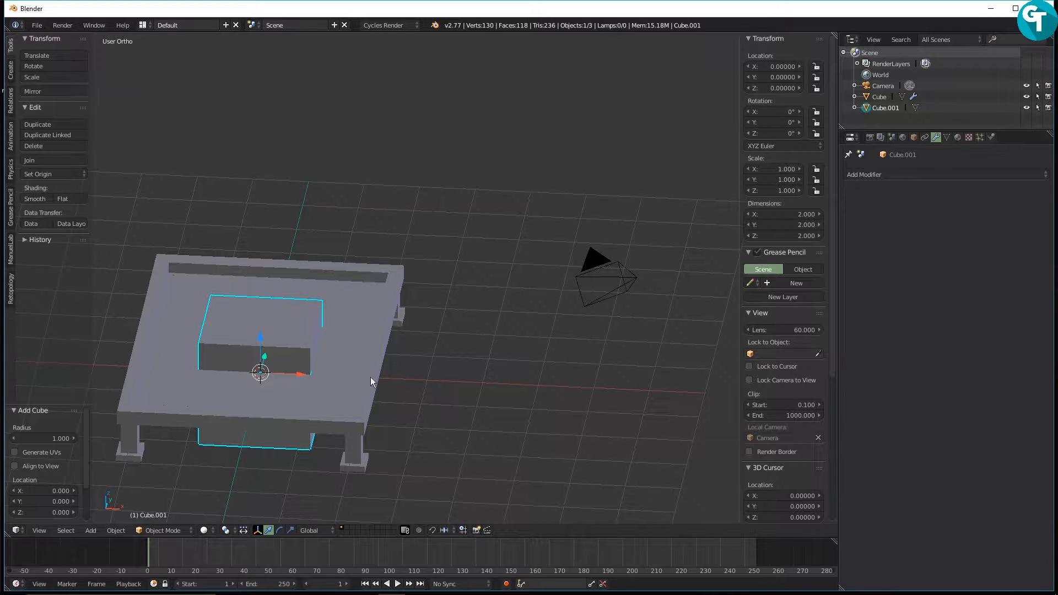
Scale the new cube to about 0.32 along Z and raise it about 0.817 along Z into the bed frame's recess.
{"action": "middle_click_drag", "start_coordinate": [461, 395], "coordinate": [430, 404]}
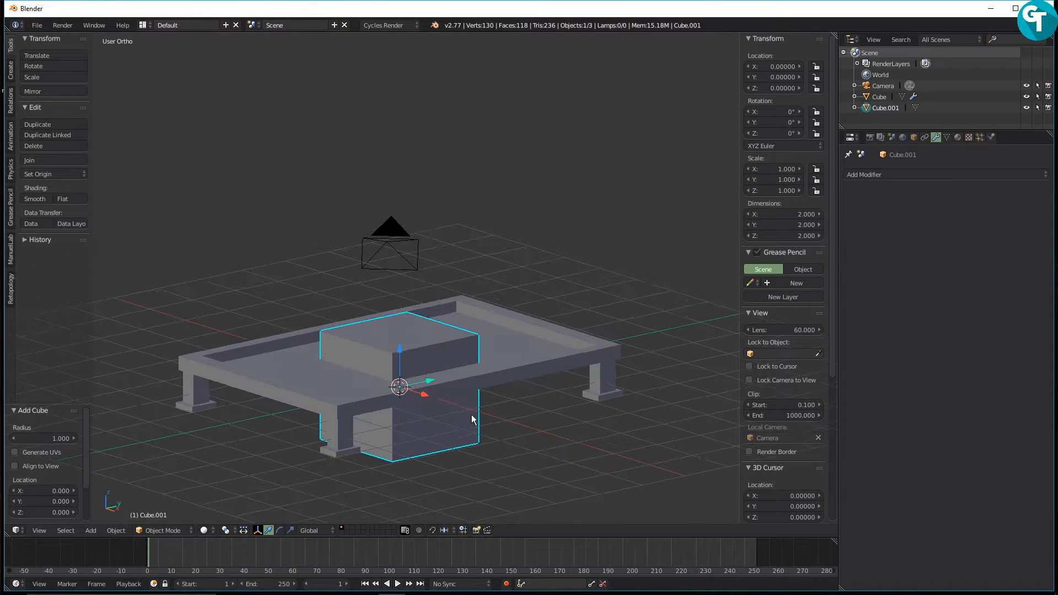
{"action": "key", "text": "s"}
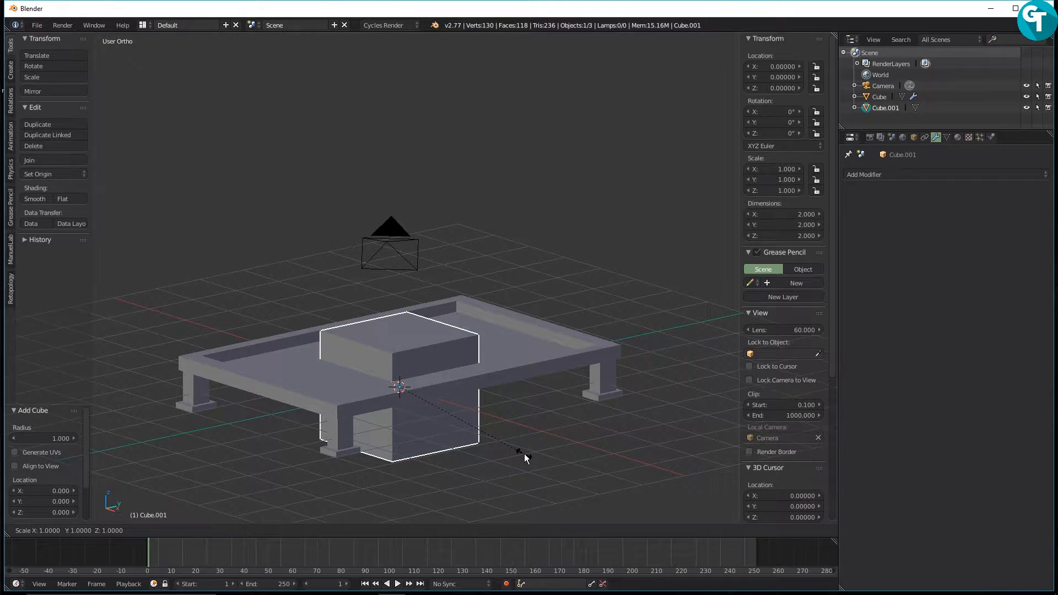
{"action": "key", "text": "z"}
{"action": "left_click", "coordinate": [442, 410]}
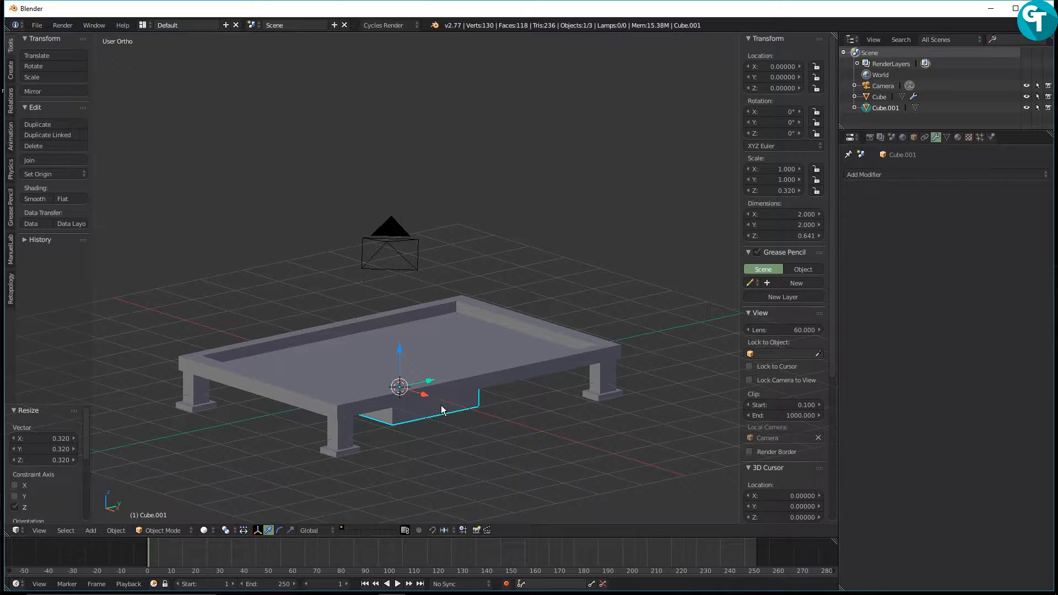
{"action": "scroll", "coordinate": [472, 413], "scroll_direction": "down", "scroll_amount": 1}
{"action": "key", "text": "KP_3"}
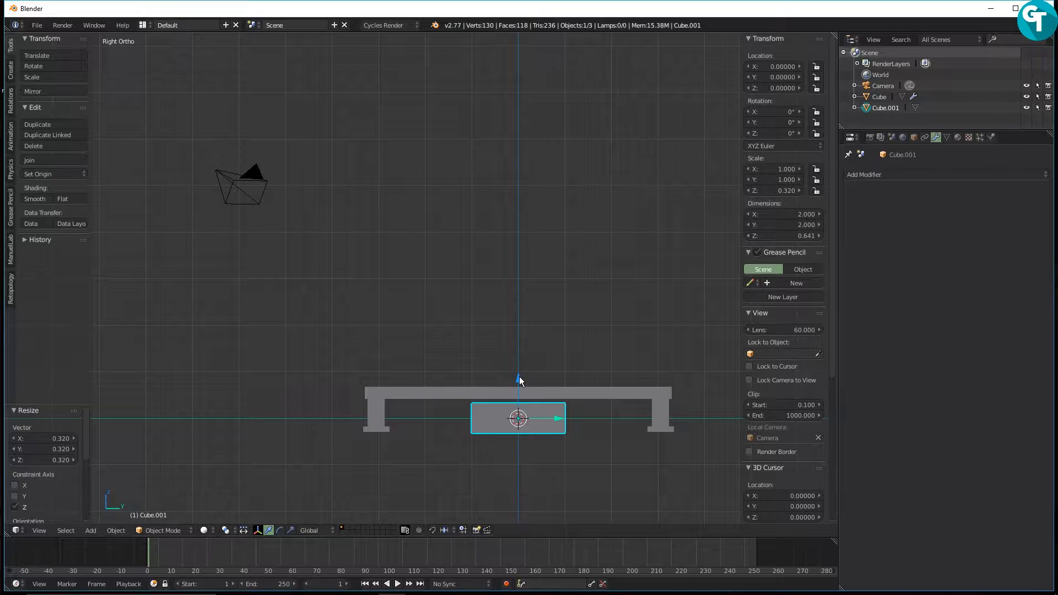
{"action": "left_click_drag", "start_coordinate": [519, 376], "coordinate": [519, 339]}
Switch to wireframe shading and scale the mattress block by about 2.942 along Y to span the frame's recess lengthwise.
{"action": "key", "text": "z"}
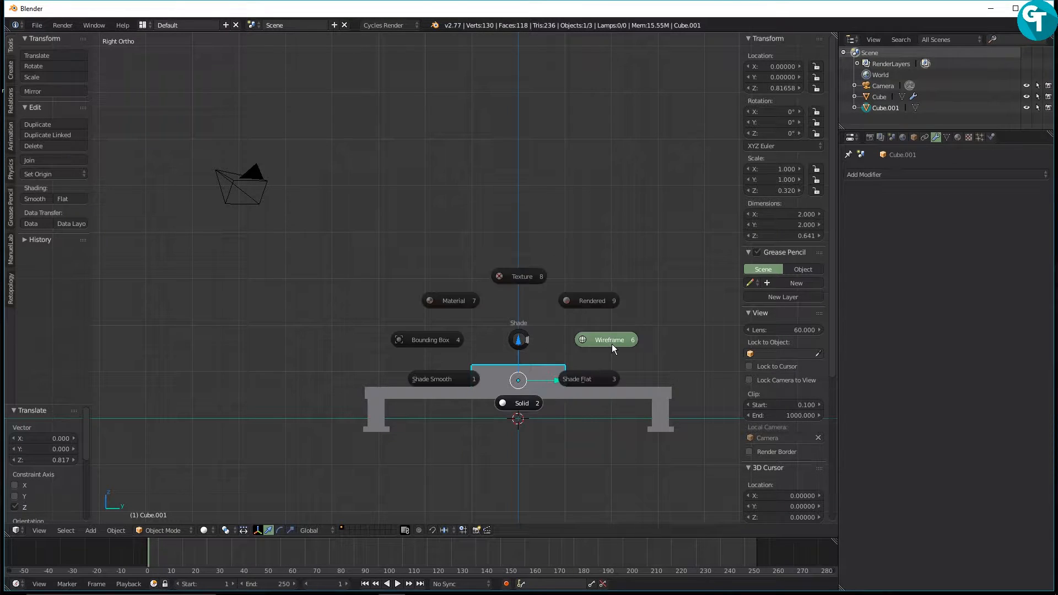
{"action": "left_click", "coordinate": [612, 344]}
{"action": "scroll", "coordinate": [530, 386], "scroll_direction": "up", "scroll_amount": 4}
{"action": "middle_click_drag", "start_coordinate": [520, 398], "coordinate": [274, 289], "text": "shift"}
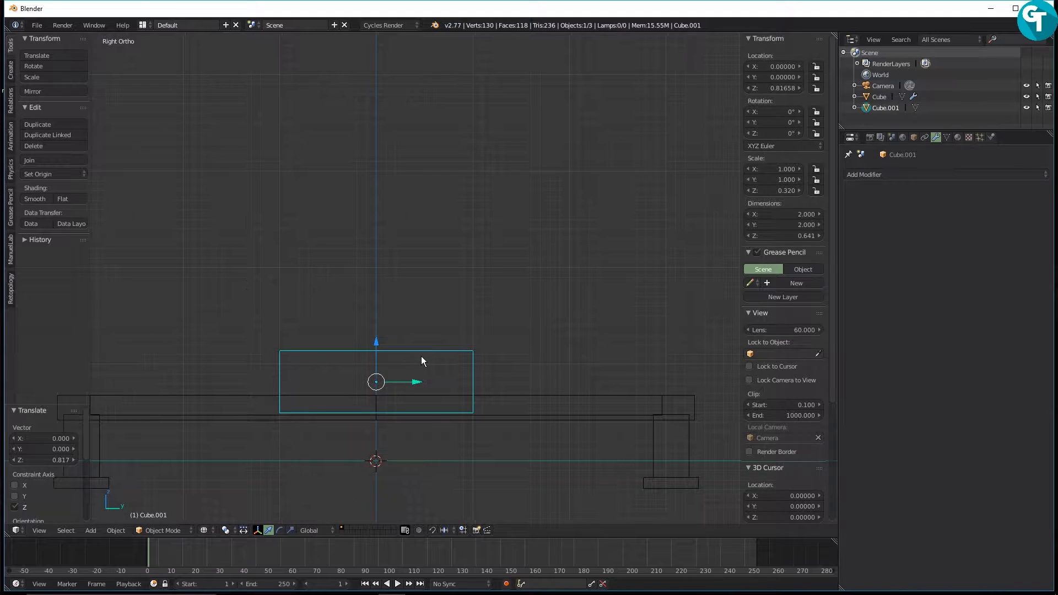
{"action": "key", "text": "s"}
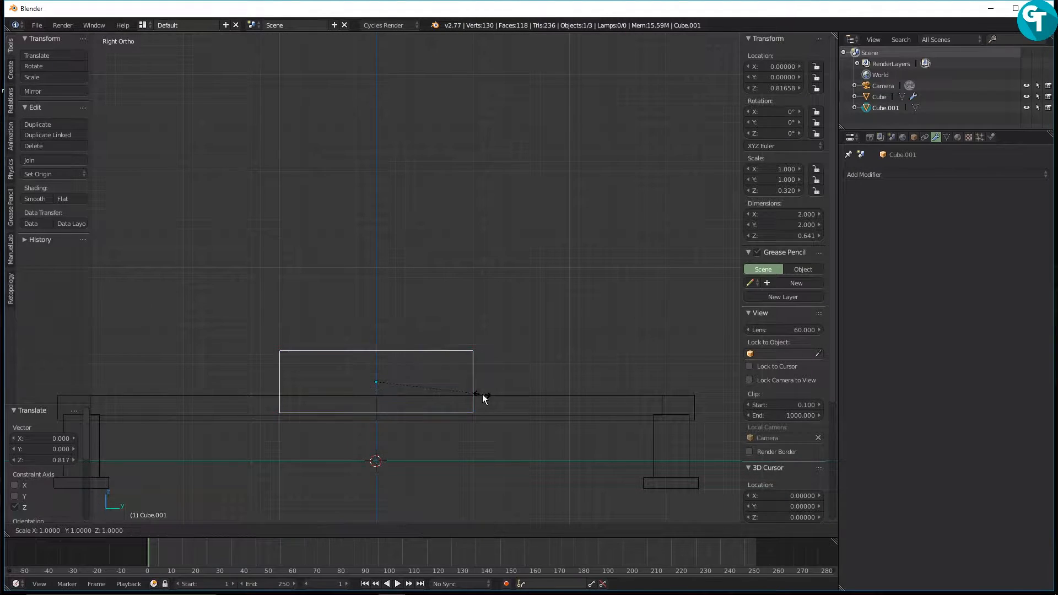
{"action": "key", "text": "y"}
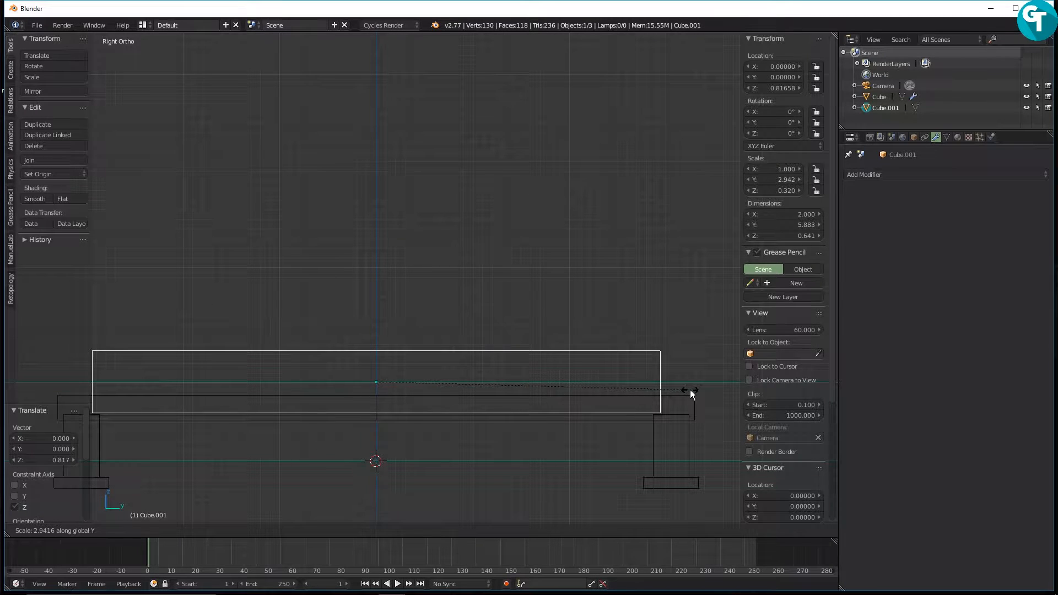
{"action": "left_click", "coordinate": [690, 389]}
From the top view, scale the mattress block by about 1.988 along X to fill the recess width.
{"action": "middle_click_drag", "start_coordinate": [577, 381], "coordinate": [315, 291]}
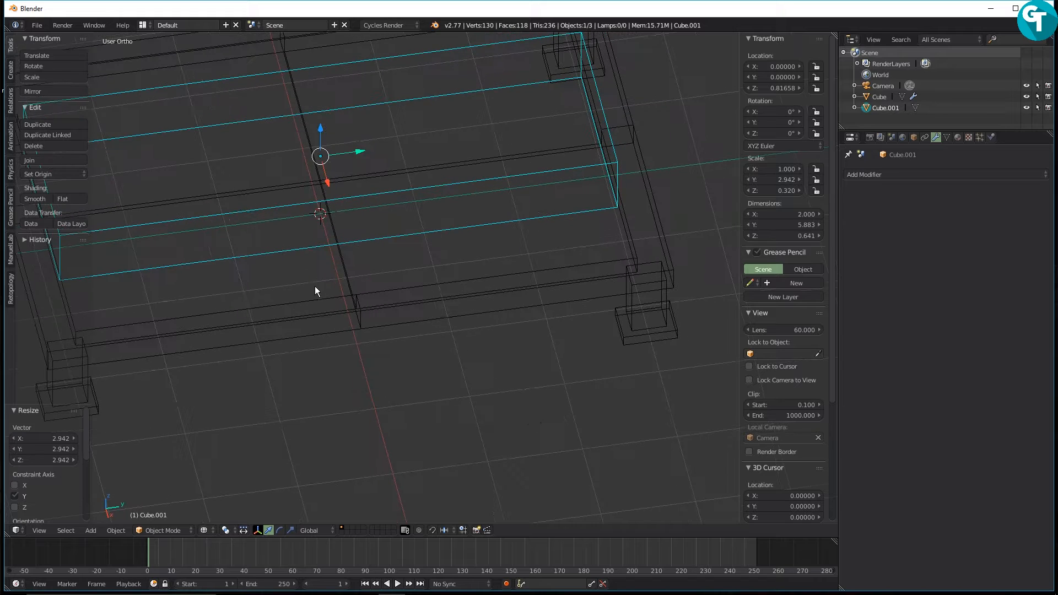
{"action": "key", "text": "KP_7"}
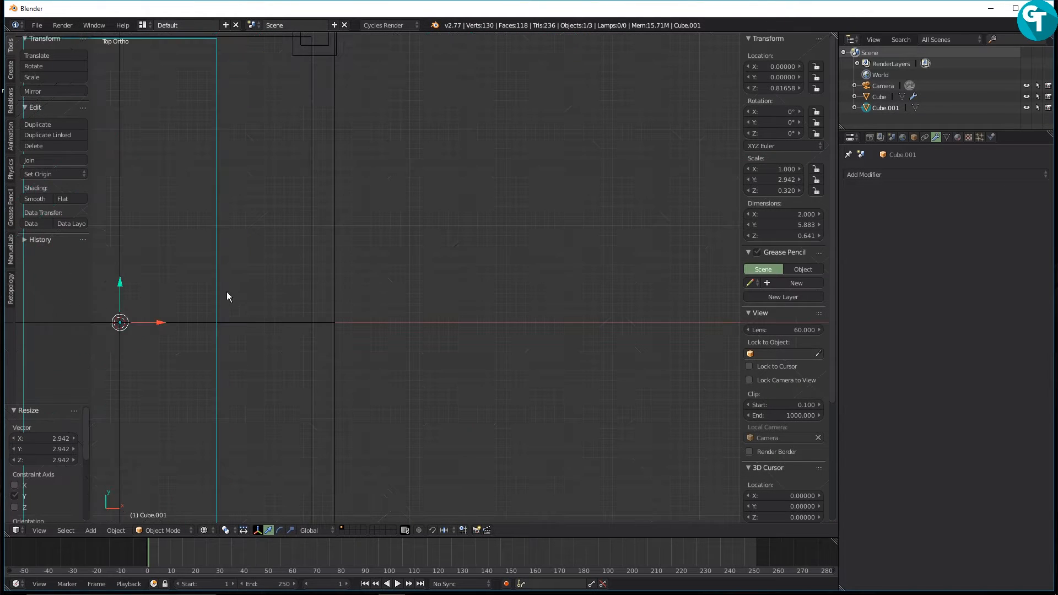
{"action": "key", "text": "s"}
{"action": "key", "text": "x"}
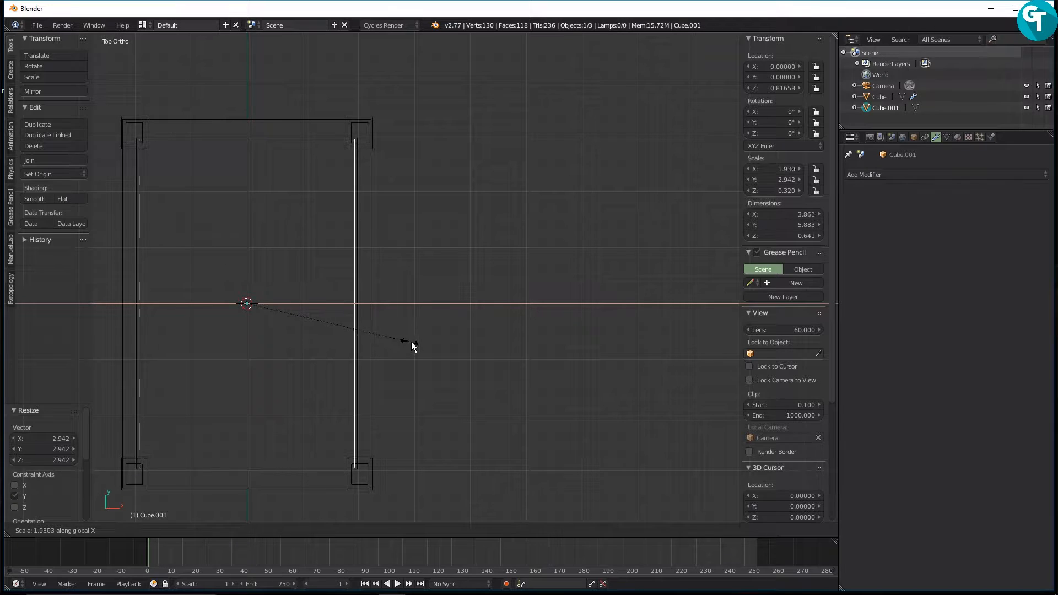
{"action": "left_click", "coordinate": [414, 347]}
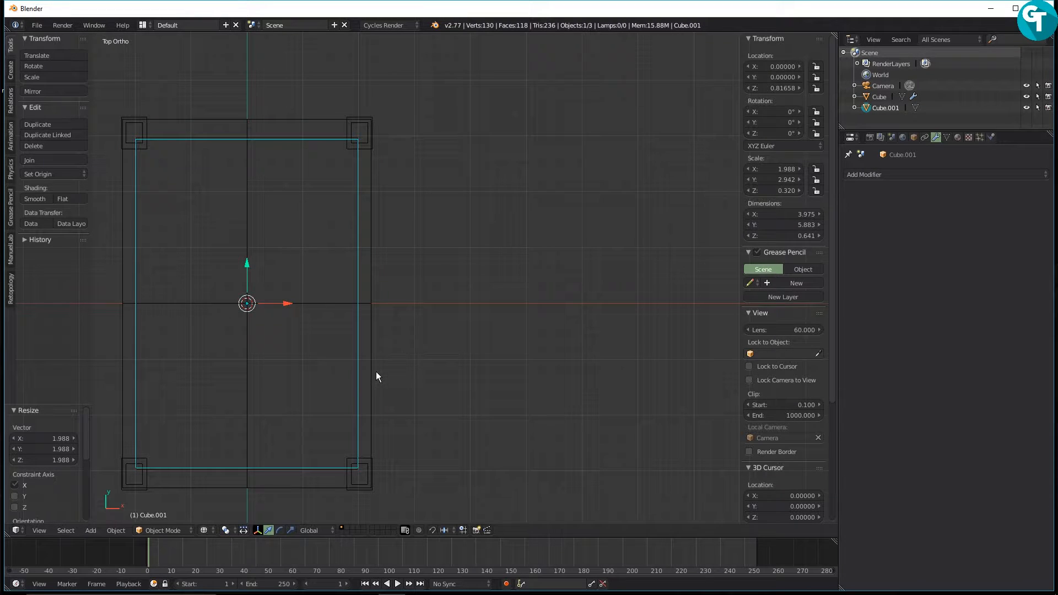
Return to solid shading and thicken the mattress block by scaling it about 1.144 along Z.
{"action": "key", "text": "z"}
{"action": "left_click", "coordinate": [383, 415]}
{"action": "mouse_move", "coordinate": [379, 378]}
{"action": "middle_mouse_down"}
{"action": "mouse_move", "coordinate": [296, 286]}
{"action": "mouse_move", "coordinate": [256, 260]}
{"action": "mouse_move", "coordinate": [226, 260]}
{"action": "mouse_move", "coordinate": [227, 284]}
{"action": "mouse_move", "coordinate": [302, 292]}
{"action": "mouse_move", "coordinate": [329, 263]}
{"action": "mouse_move", "coordinate": [267, 250]}
{"action": "mouse_move", "coordinate": [246, 265]}
{"action": "mouse_move", "coordinate": [286, 274]}
{"action": "middle_mouse_up"}
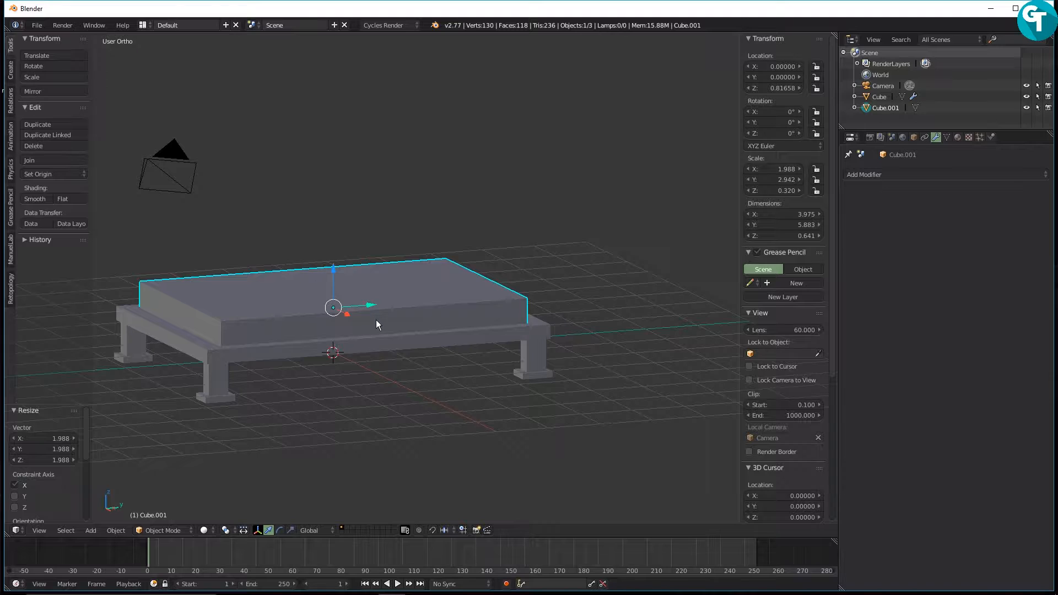
{"action": "key", "text": "s"}
{"action": "key", "text": "z"}
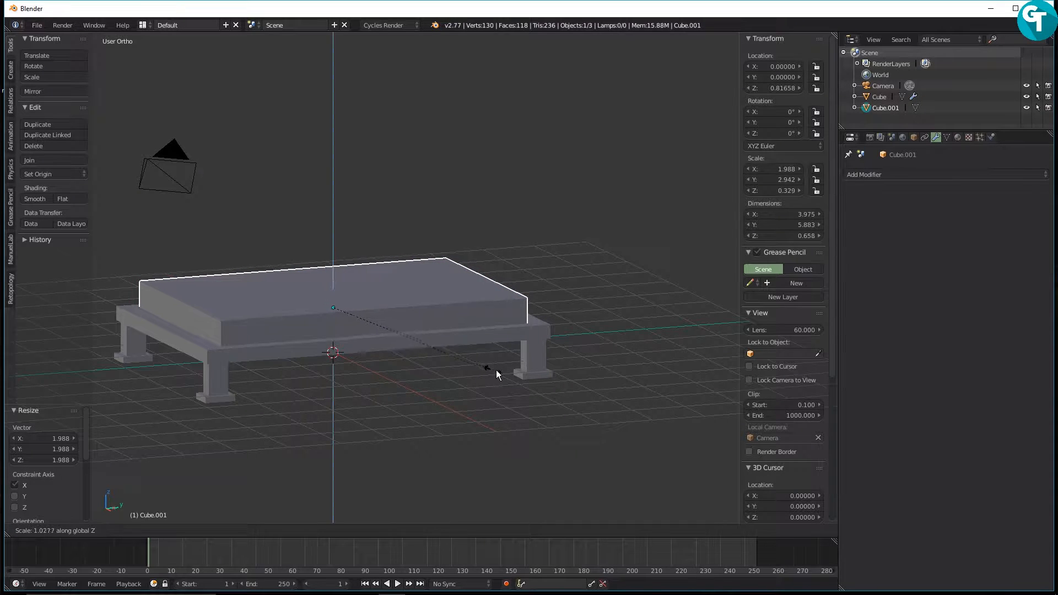
{"action": "left_click", "coordinate": [513, 377]}
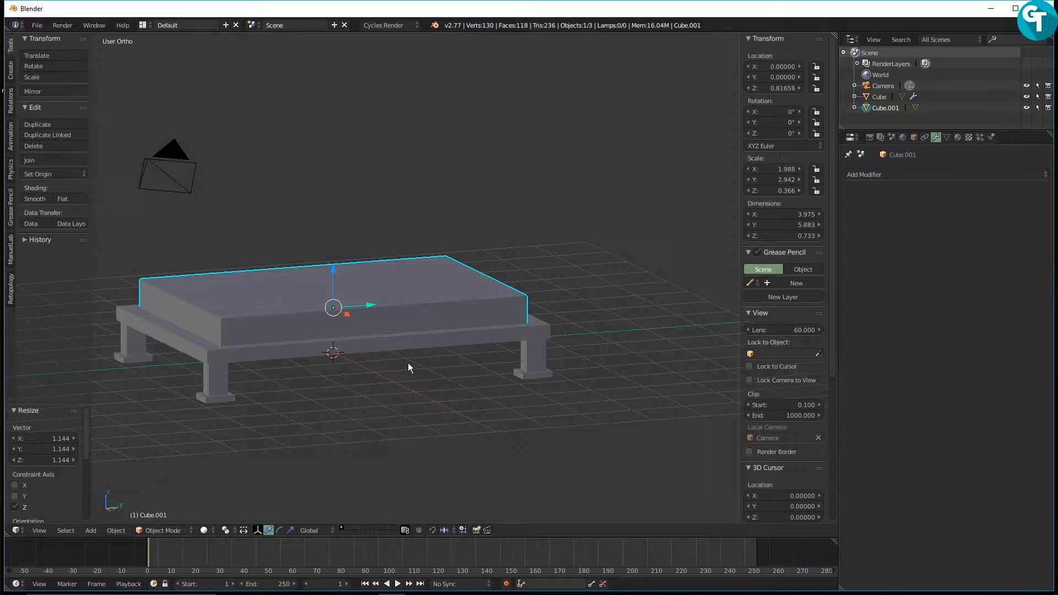
In a wireframe side view, scale the mattress by about 1.237 along Z and raise it about 0.097 so it rests in the recess.
{"action": "key", "text": "KP_3"}
{"action": "key", "text": "z"}
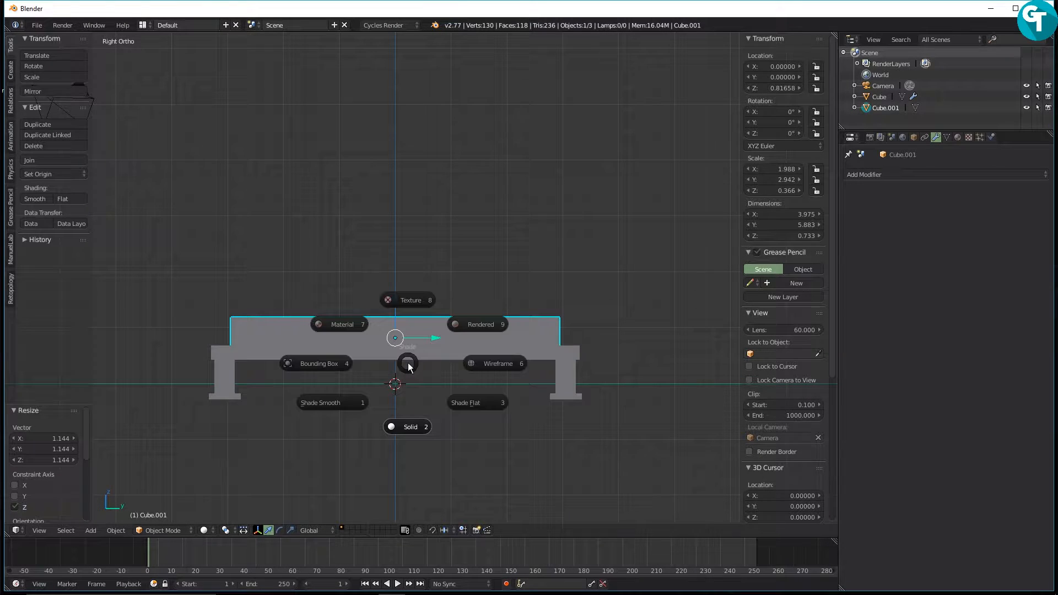
{"action": "left_click", "coordinate": [506, 362]}
{"action": "scroll", "coordinate": [427, 359], "scroll_direction": "up", "scroll_amount": 3}
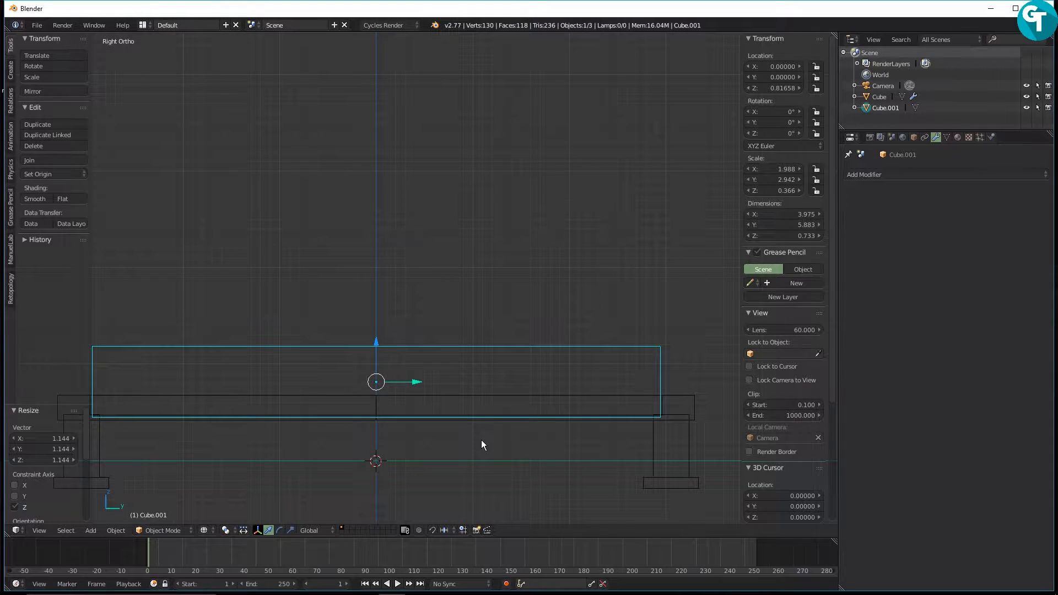
{"action": "key", "text": "s"}
{"action": "key", "text": "z"}
{"action": "left_click", "coordinate": [508, 449]}
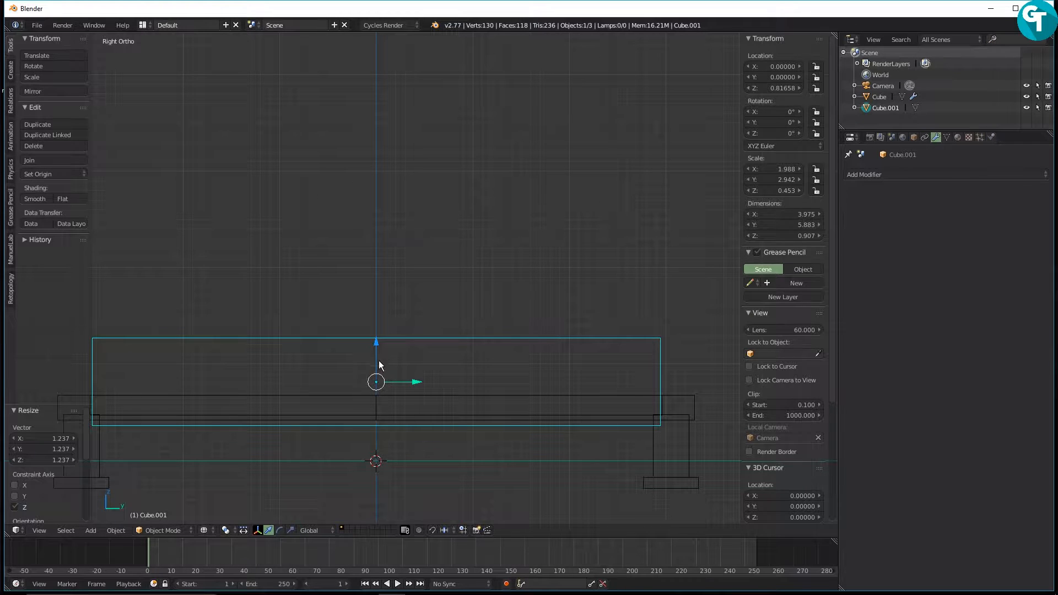
{"action": "left_click_drag", "start_coordinate": [378, 356], "coordinate": [378, 346]}
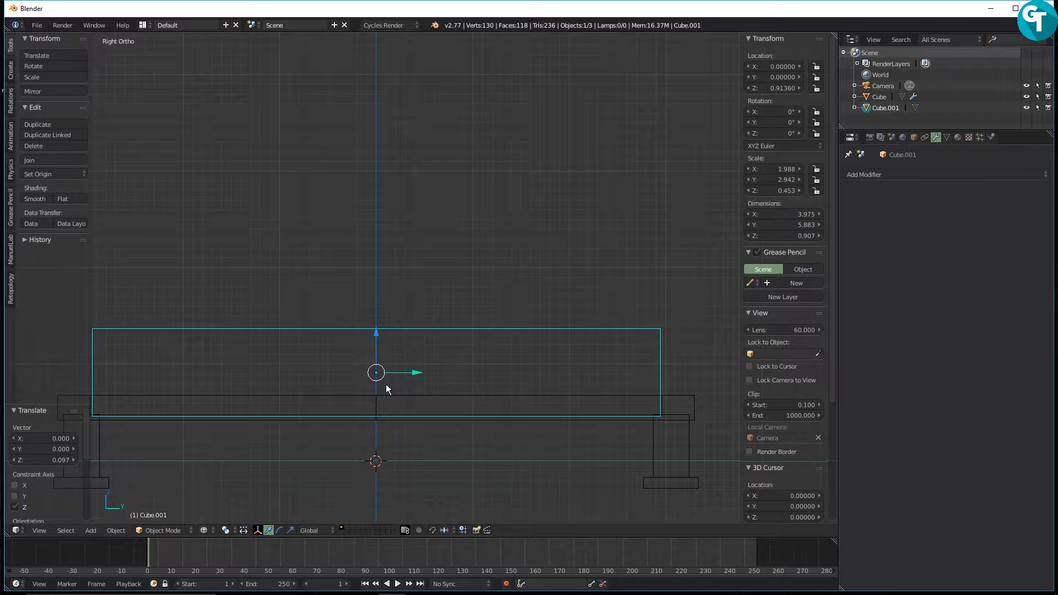
Restore solid shading and give the mattress a level 2 Subdivision Surface modifier.
{"action": "key", "text": "z"}
{"action": "left_click", "coordinate": [396, 412]}
{"action": "mouse_move", "coordinate": [207, 368]}
{"action": "middle_mouse_down"}
{"action": "mouse_move", "coordinate": [304, 409]}
{"action": "mouse_move", "coordinate": [289, 366]}
{"action": "middle_mouse_up"}
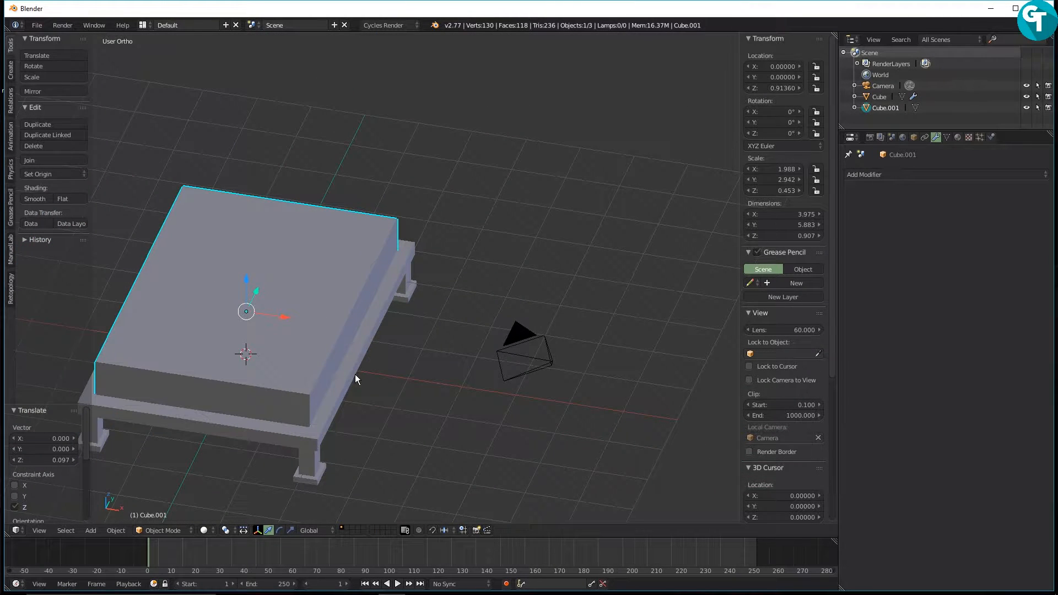
{"action": "key", "text": "ctrl+2"}
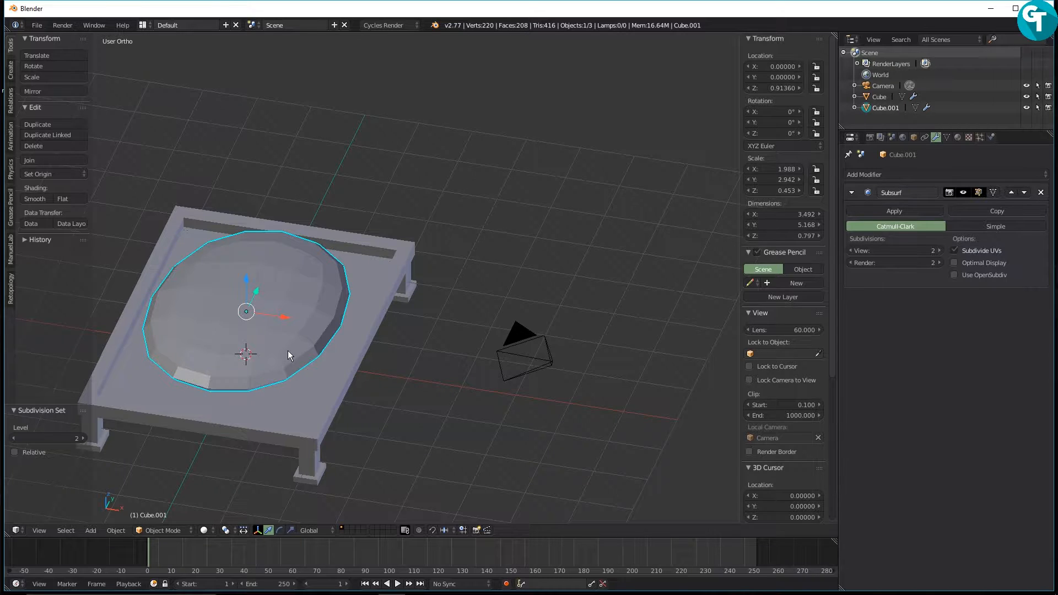
{"action": "middle_click_drag", "start_coordinate": [288, 351], "coordinate": [319, 392]}
In Edit Mode, add two lengthwise loop cuts to the mattress and scale them apart along X close to its long sides.
{"action": "key", "text": "ctrl+Tab"}
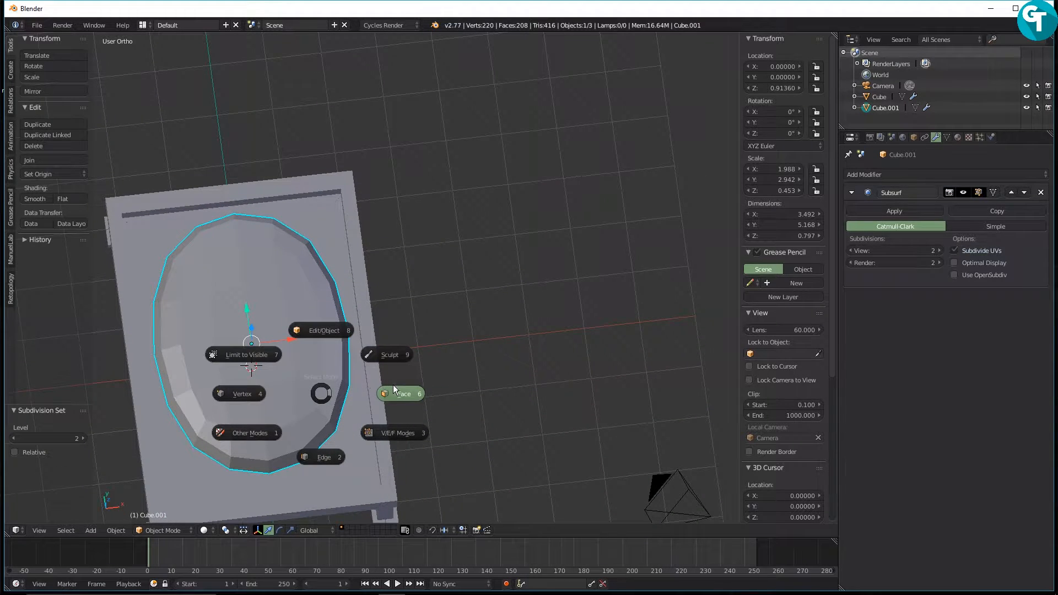
{"action": "left_click", "coordinate": [328, 351]}
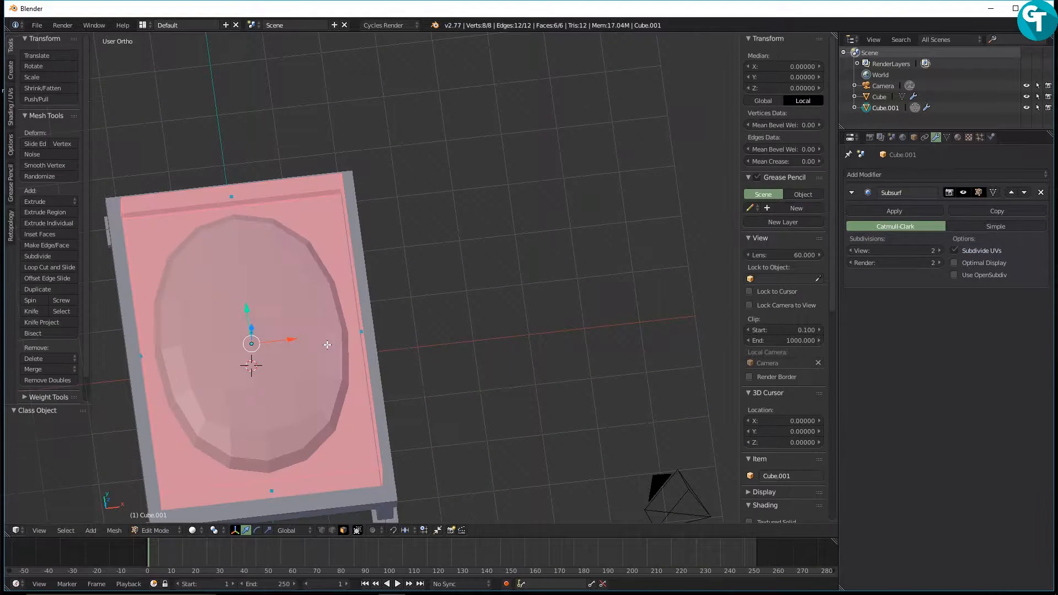
{"action": "key", "text": "ctrl+r"}
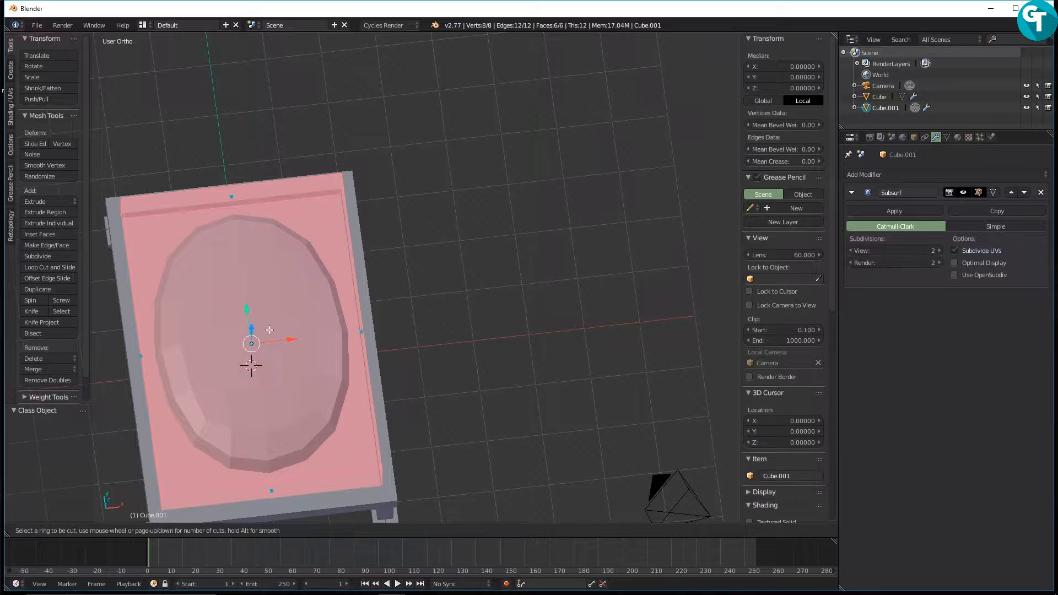
{"action": "scroll", "coordinate": [228, 197], "scroll_direction": "up", "scroll_amount": 1}
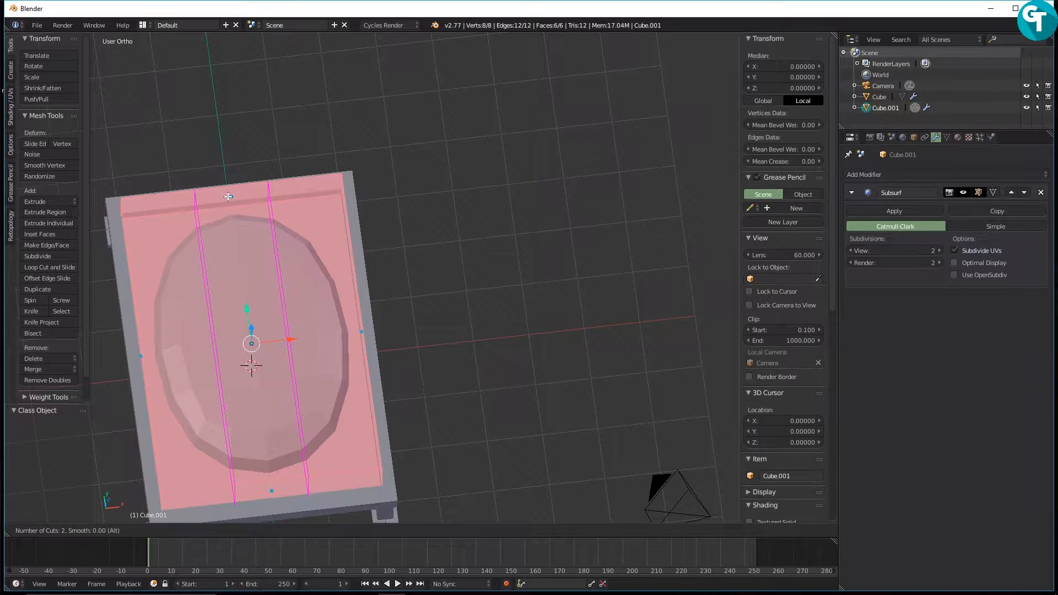
{"action": "left_click", "coordinate": [228, 196]}
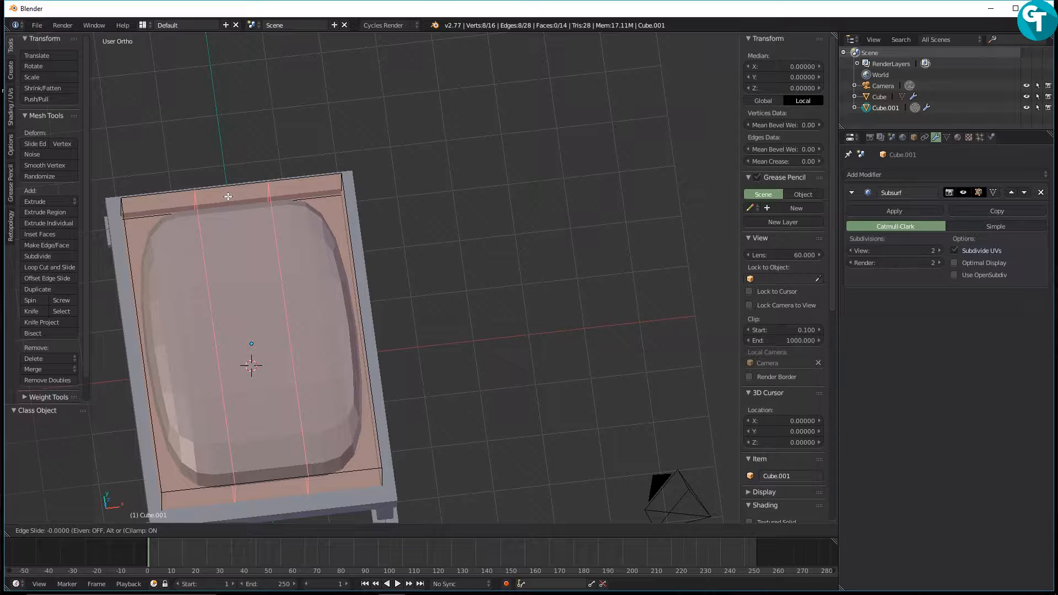
{"action": "right_click", "coordinate": [228, 197]}
{"action": "key", "text": "s"}
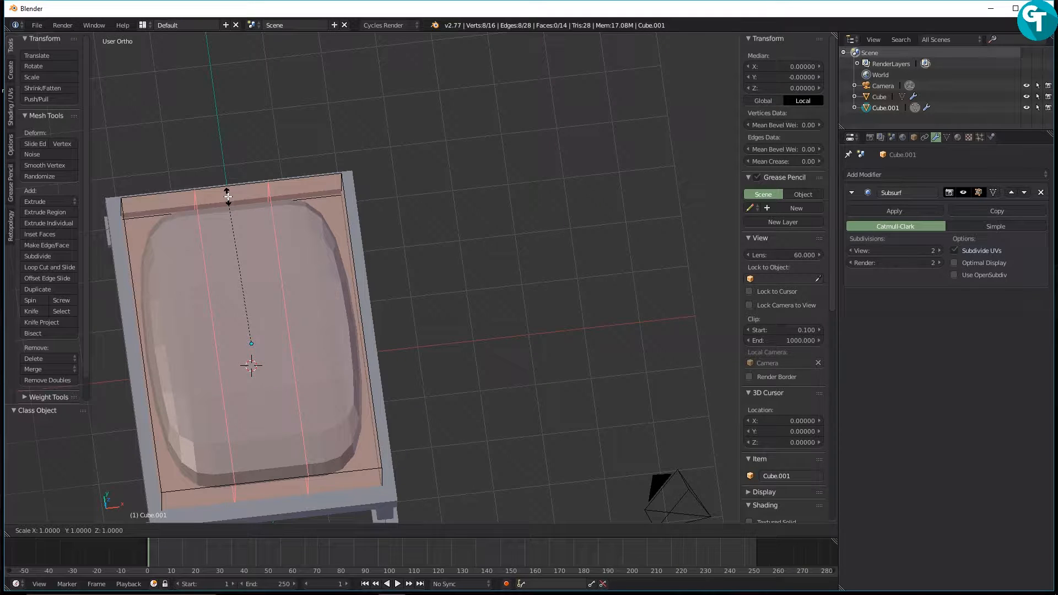
{"action": "key", "text": "x"}
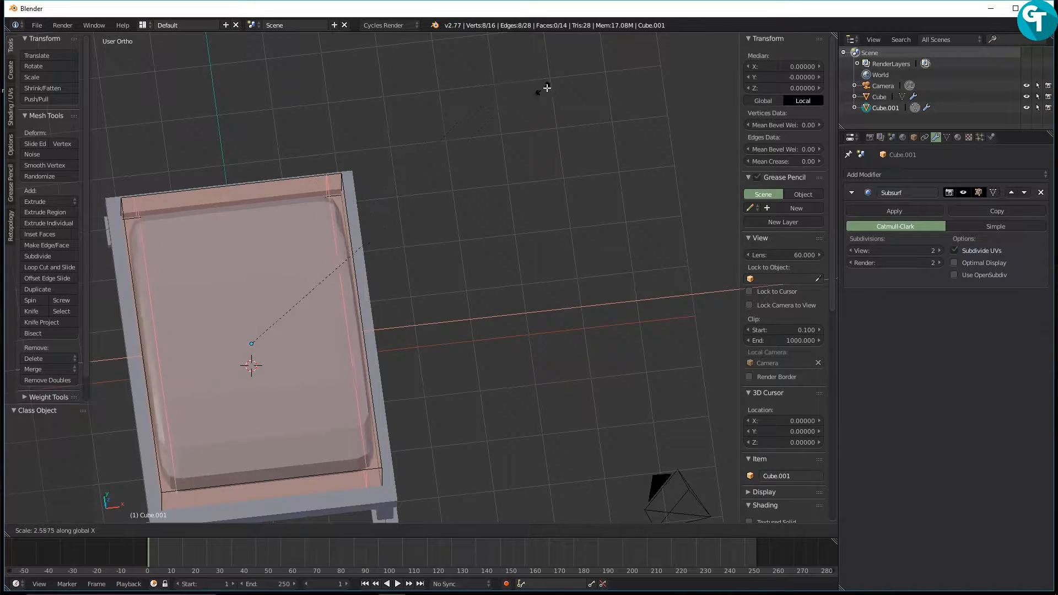
{"action": "left_click", "coordinate": [581, 68]}
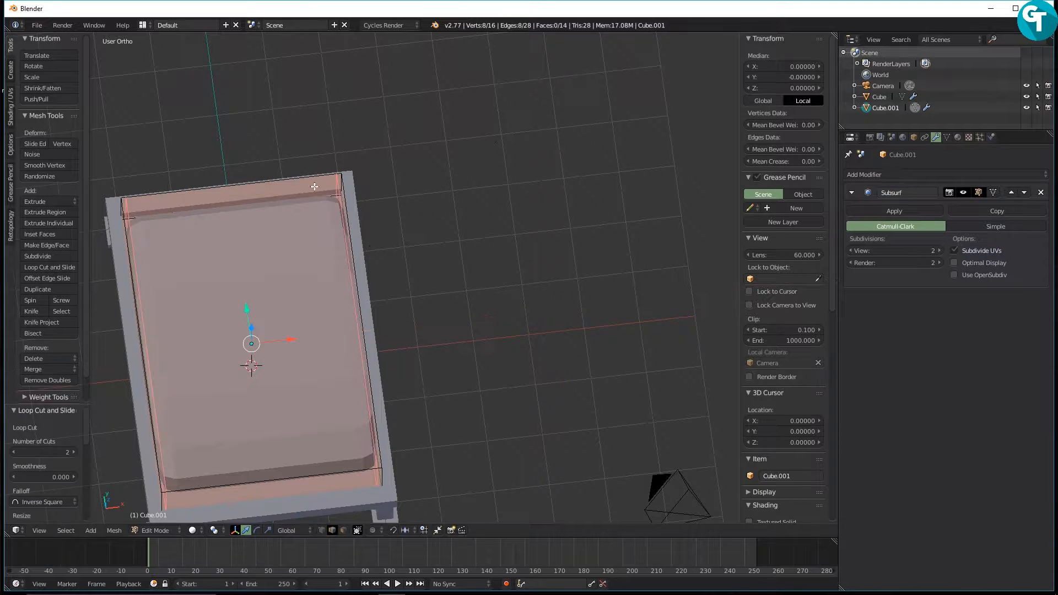
Add two crosswise loop cuts to the mattress and scale them by about 2.899 along Y close to its ends.
{"action": "key", "text": "ctrl+r"}
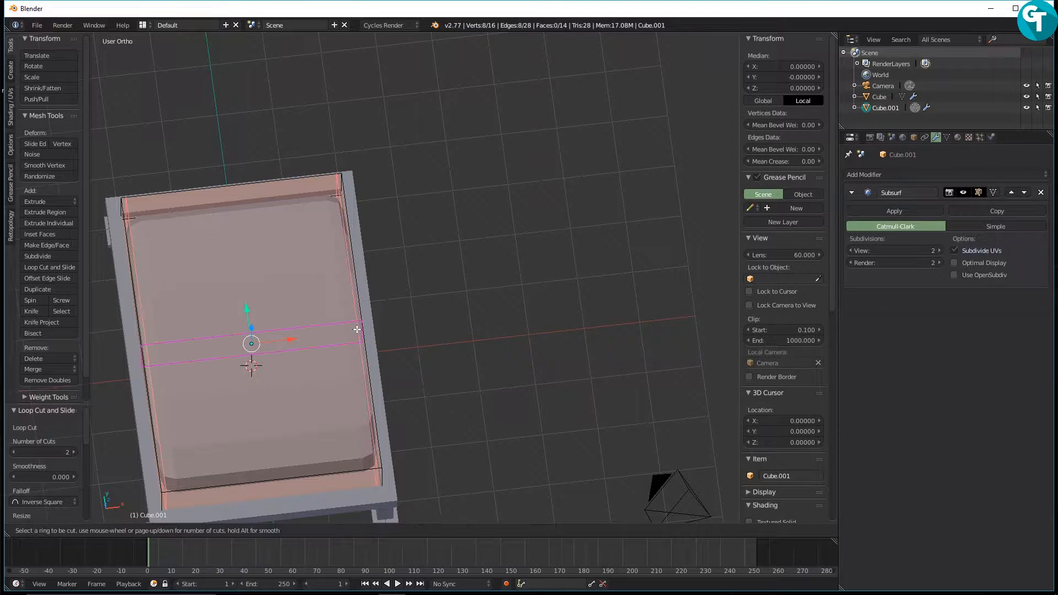
{"action": "scroll", "coordinate": [357, 330], "scroll_direction": "up", "scroll_amount": 1}
{"action": "left_click", "coordinate": [357, 329]}
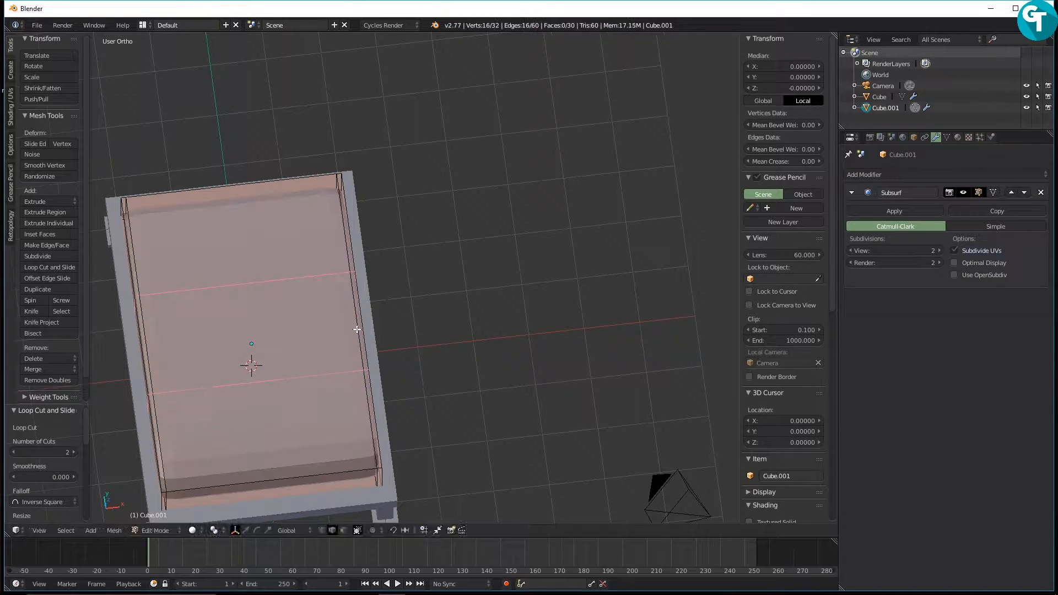
{"action": "right_click", "coordinate": [357, 330]}
{"action": "key", "text": "s"}
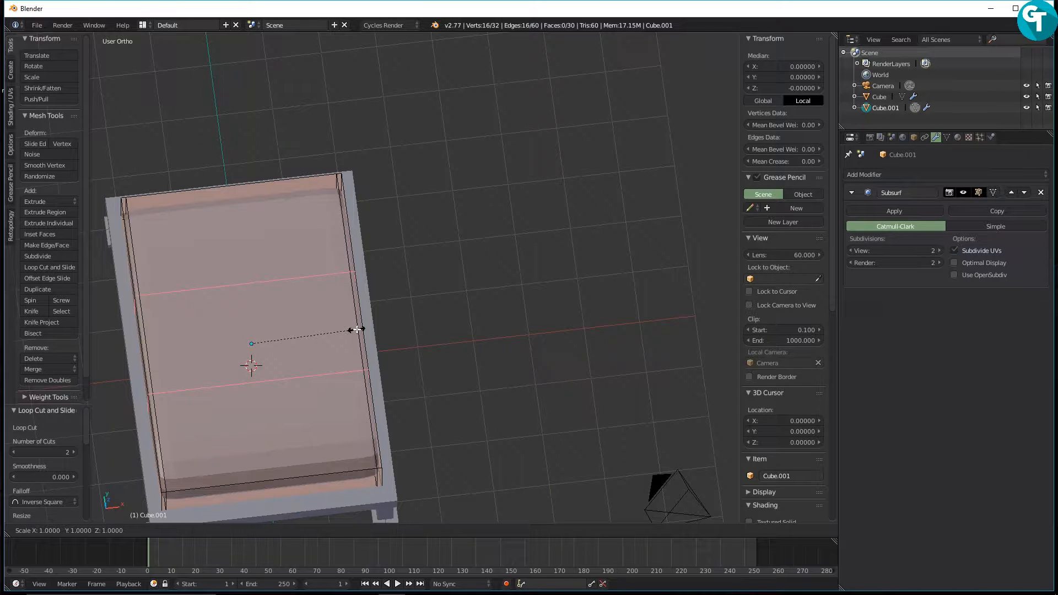
{"action": "key", "text": "y"}
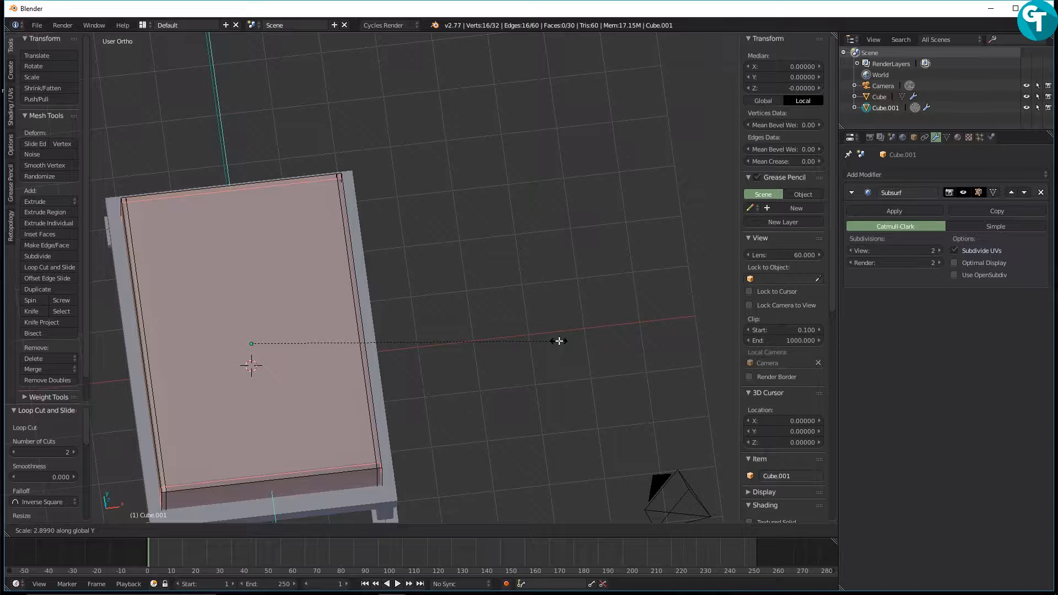
{"action": "left_click", "coordinate": [559, 341]}
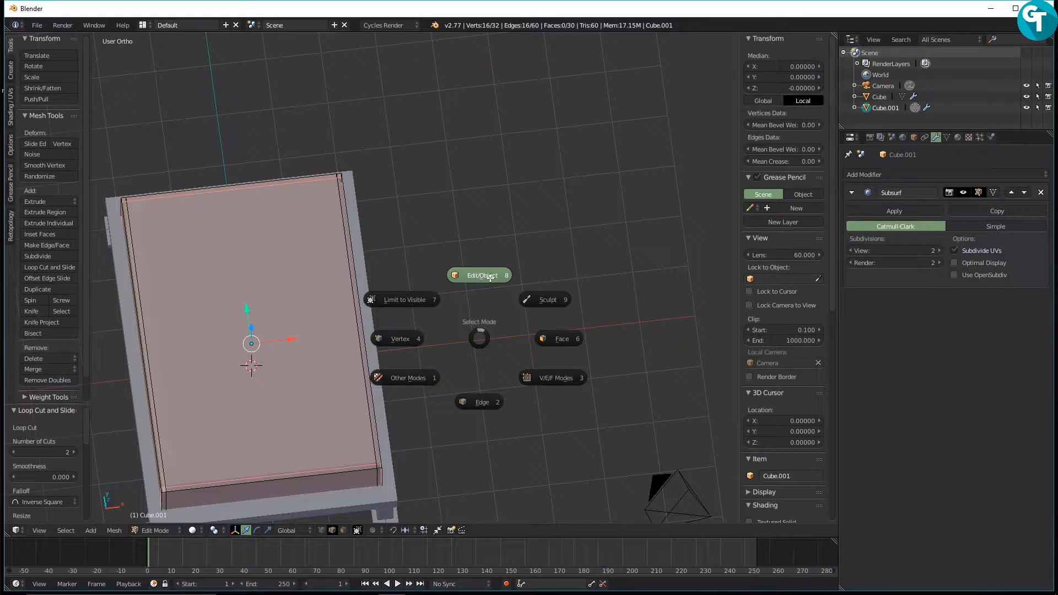
Return to Object Mode and set the mattress to smooth shading.
{"action": "left_click", "coordinate": [480, 274]}
{"action": "middle_click_drag", "start_coordinate": [385, 302], "coordinate": [274, 241]}
{"action": "key", "text": "z"}
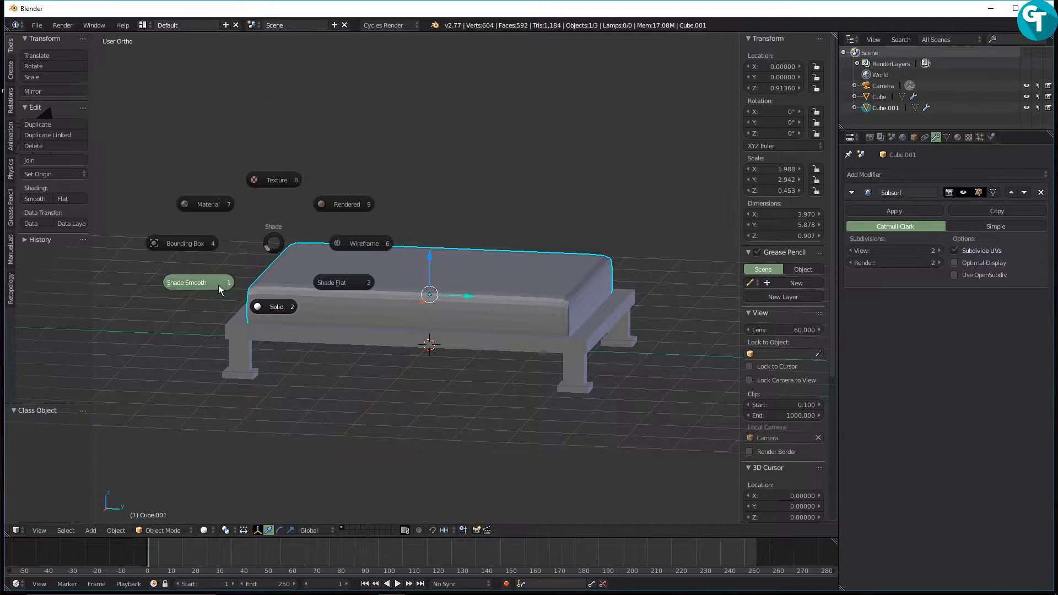
{"action": "left_click", "coordinate": [199, 284]}
Add a plane at the origin, scaled uniformly by about 3.021 and by a further 1.336 or so along Y.
{"action": "middle_click_drag", "start_coordinate": [405, 278], "coordinate": [236, 326]}
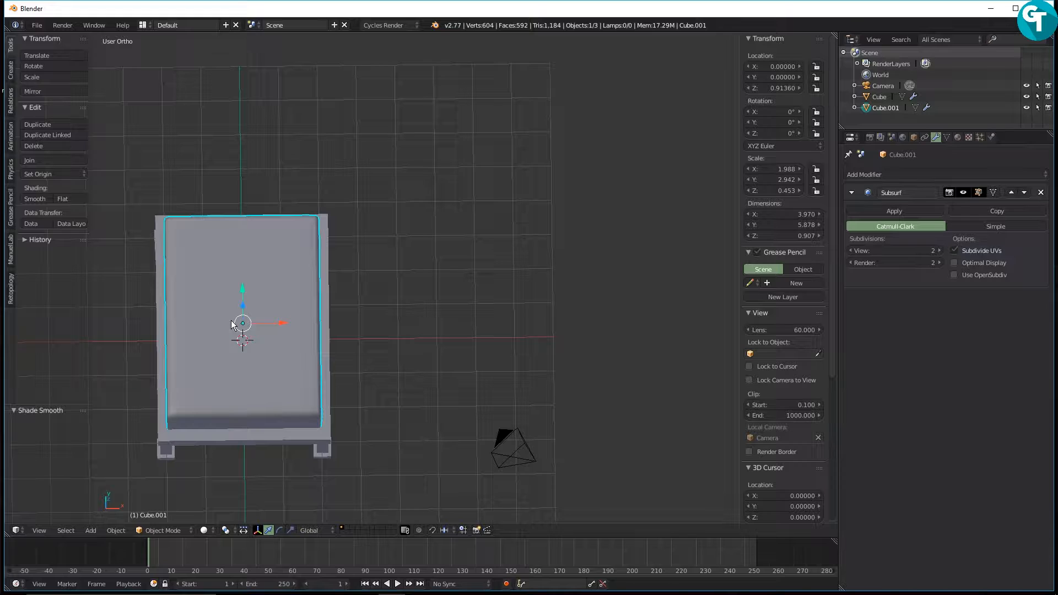
{"action": "key", "text": "shift+a"}
{"action": "mouse_move", "coordinate": [231, 320]}
{"action": "left_click", "coordinate": [284, 322]}
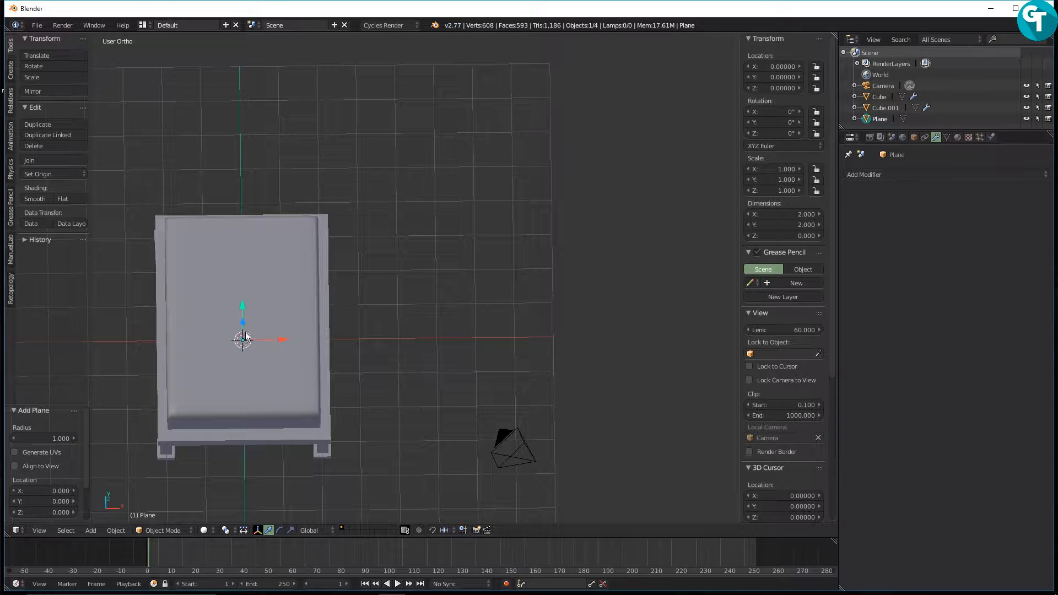
{"action": "middle_click_drag", "start_coordinate": [246, 336], "coordinate": [240, 326]}
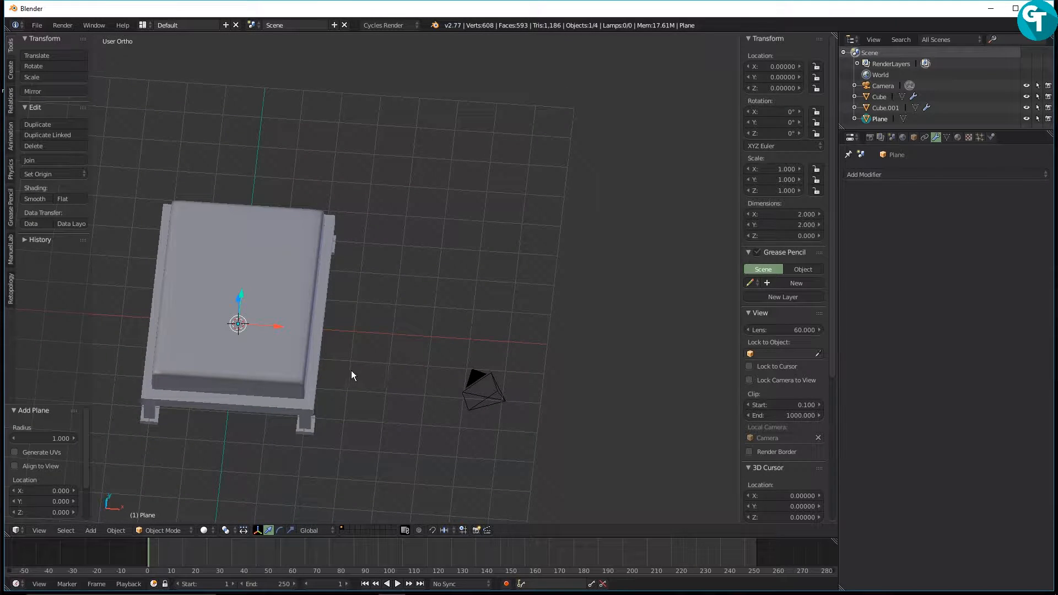
{"action": "key", "text": "s"}
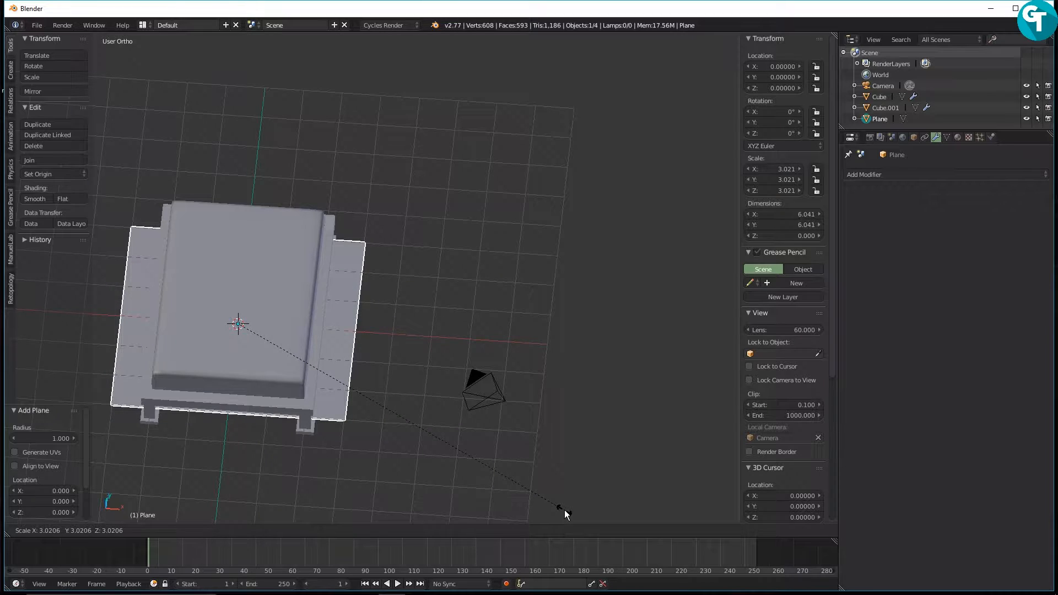
{"action": "left_click", "coordinate": [566, 514]}
{"action": "key", "text": "s"}
{"action": "key", "text": "y"}
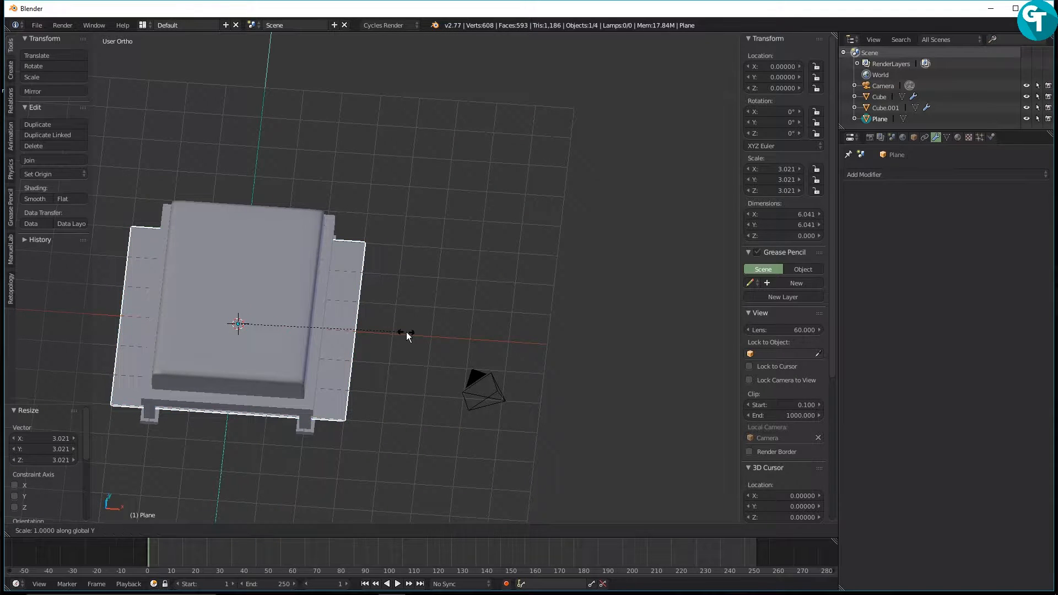
{"action": "left_click", "coordinate": [464, 331]}
Raise the plane about 2.102 along Z above the mattress and move it about -2.301 along Y.
{"action": "middle_click_drag", "start_coordinate": [320, 324], "coordinate": [247, 297]}
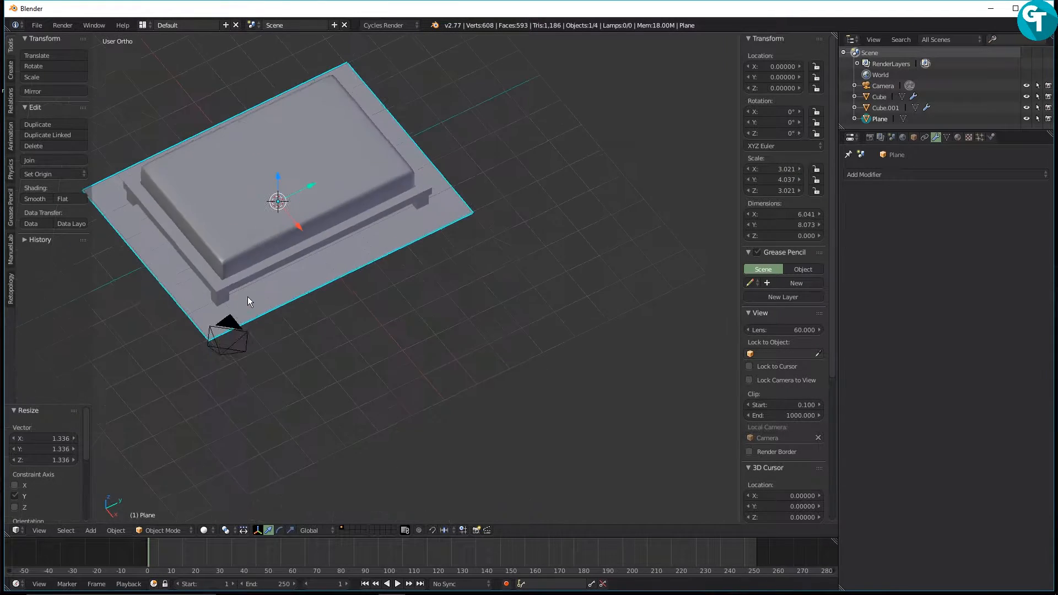
{"action": "key", "text": "KP_3"}
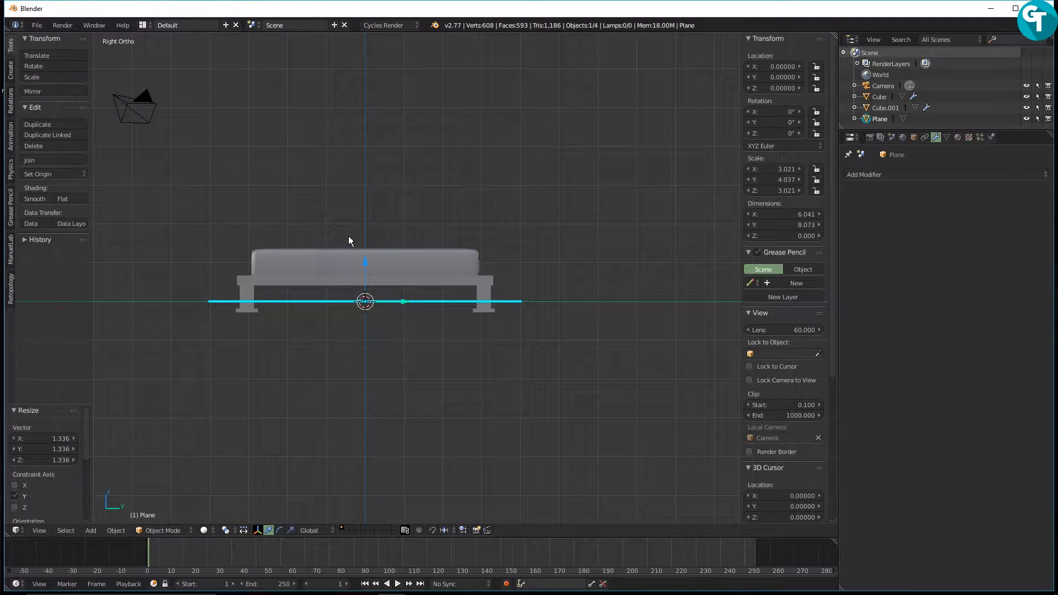
{"action": "left_click_drag", "start_coordinate": [366, 263], "coordinate": [364, 180]}
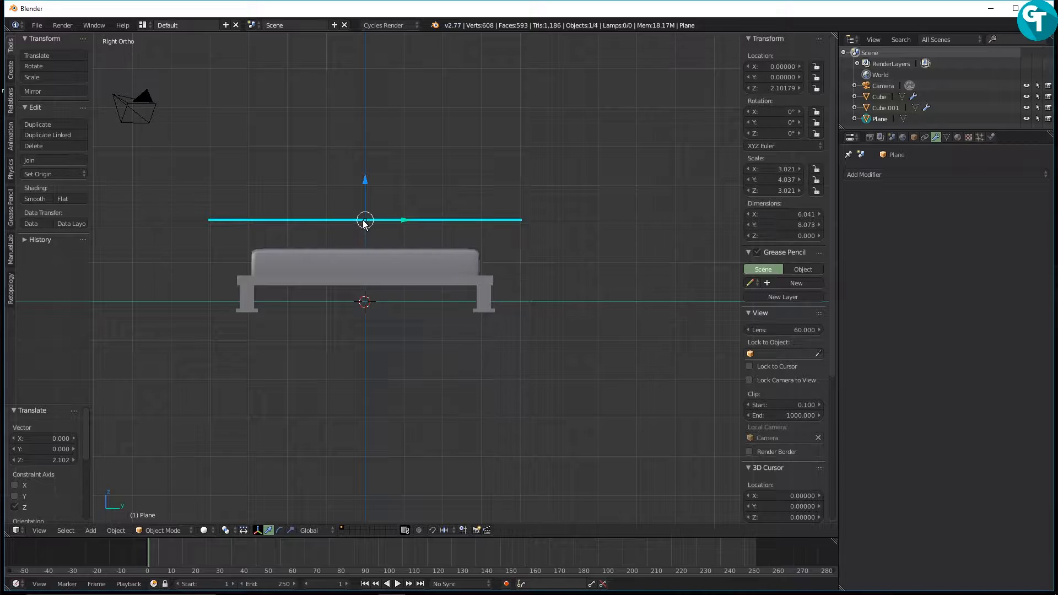
{"action": "key", "text": "g"}
{"action": "key", "text": "y"}
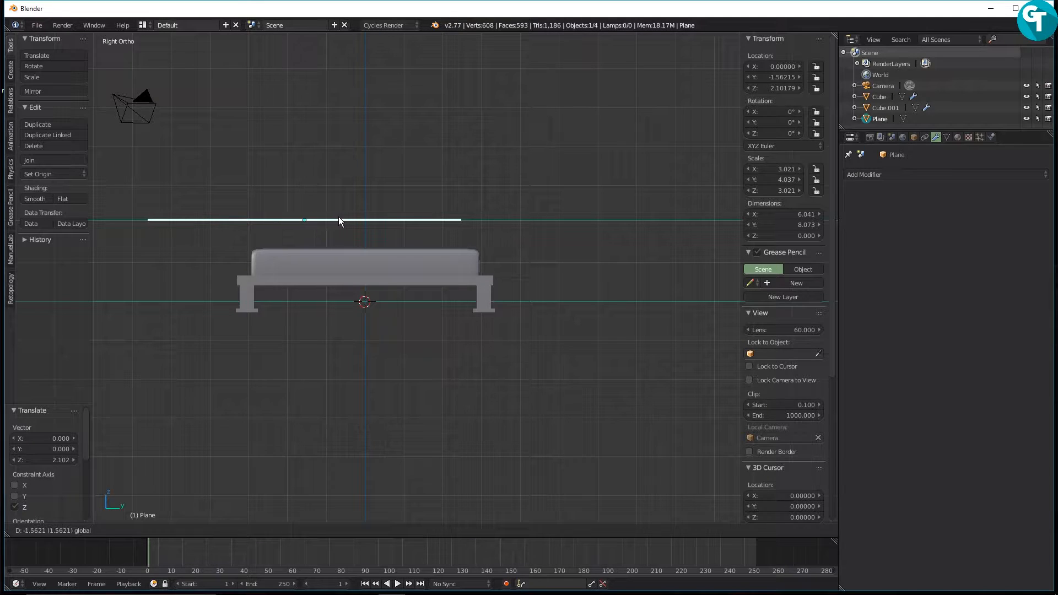
{"action": "left_click", "coordinate": [310, 222]}
From the top view, widen the plane by scaling it about 1.284 along X.
{"action": "middle_click_drag", "start_coordinate": [312, 232], "coordinate": [313, 333]}
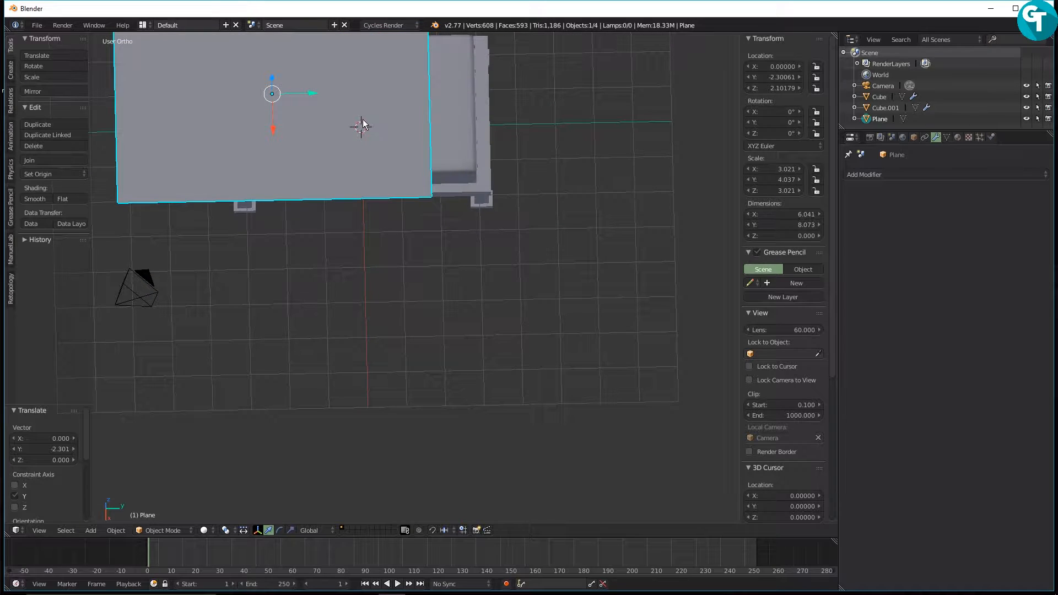
{"action": "key", "text": "KP_7"}
{"action": "middle_click_drag", "start_coordinate": [351, 286], "coordinate": [362, 182], "text": "shift"}
{"action": "key", "text": "s"}
{"action": "key", "text": "x"}
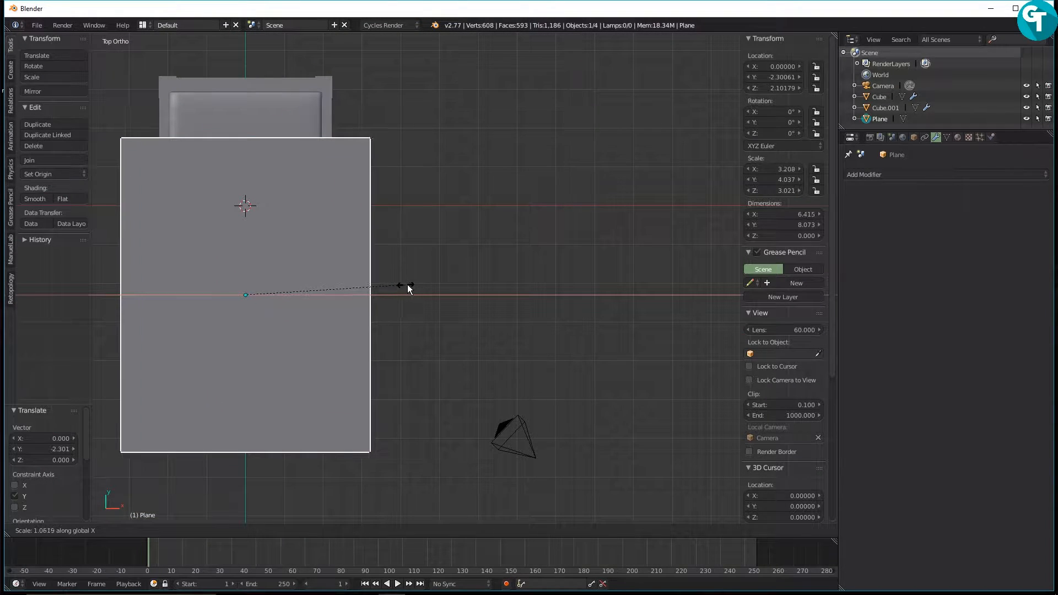
{"action": "left_click", "coordinate": [439, 285]}
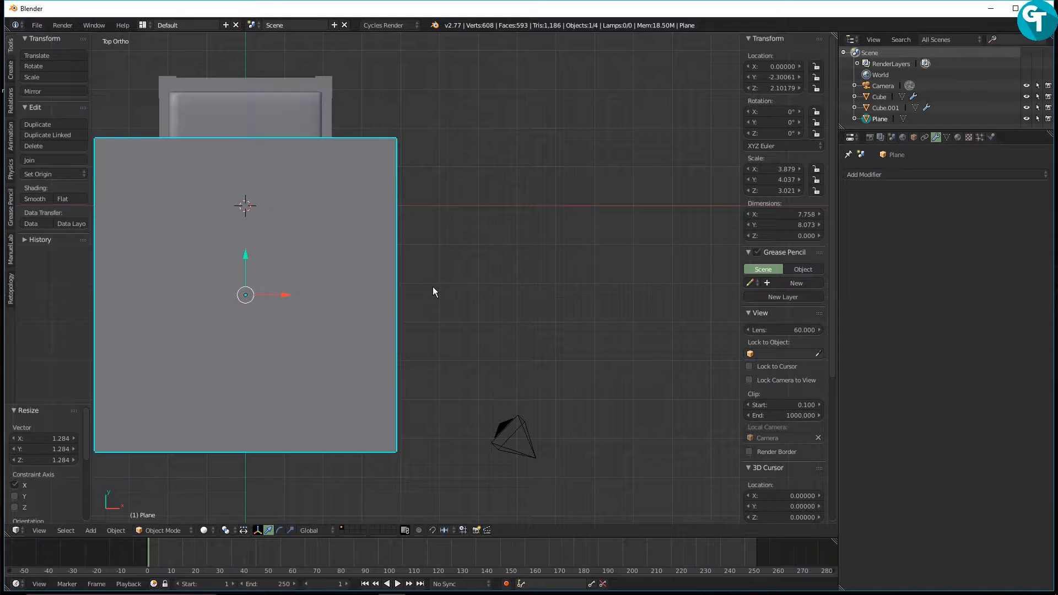
Switch to wireframe shading and shorten the plane by scaling it about 0.840 along Y.
{"action": "key", "text": "z"}
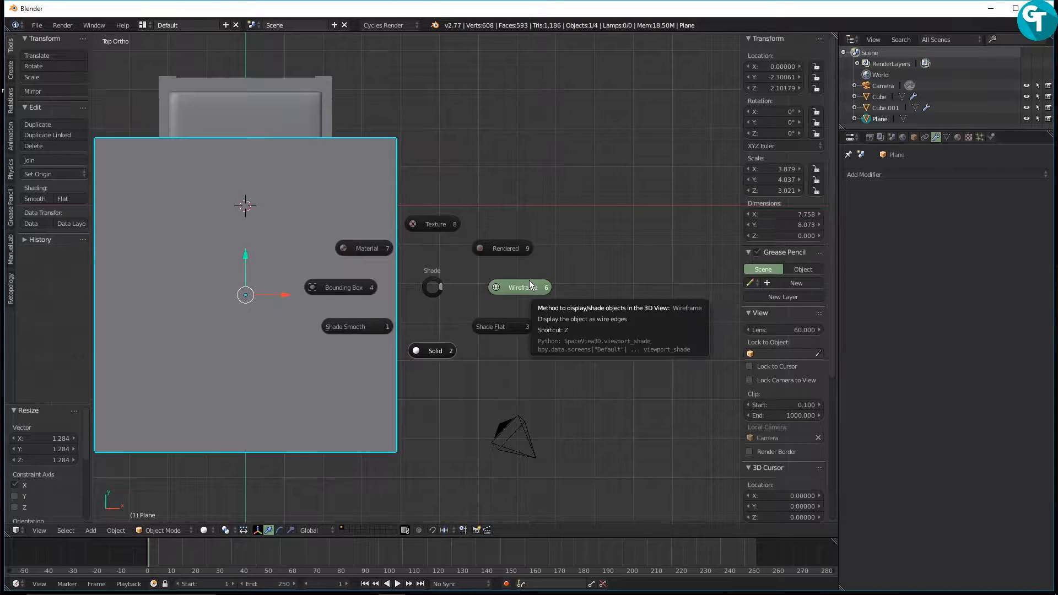
{"action": "left_click", "coordinate": [530, 284]}
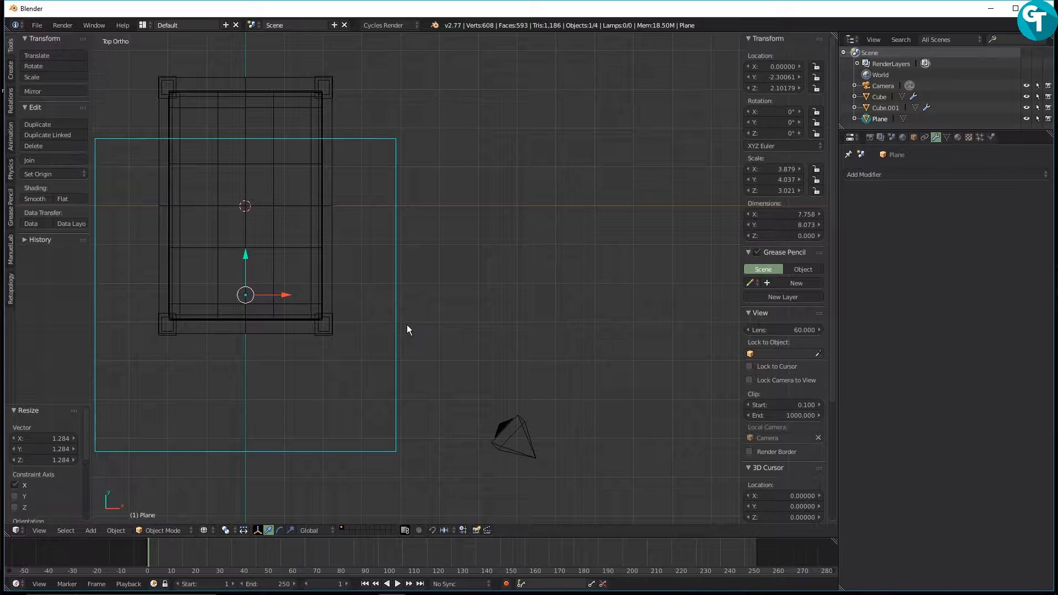
{"action": "key", "text": "s"}
{"action": "key", "text": "y"}
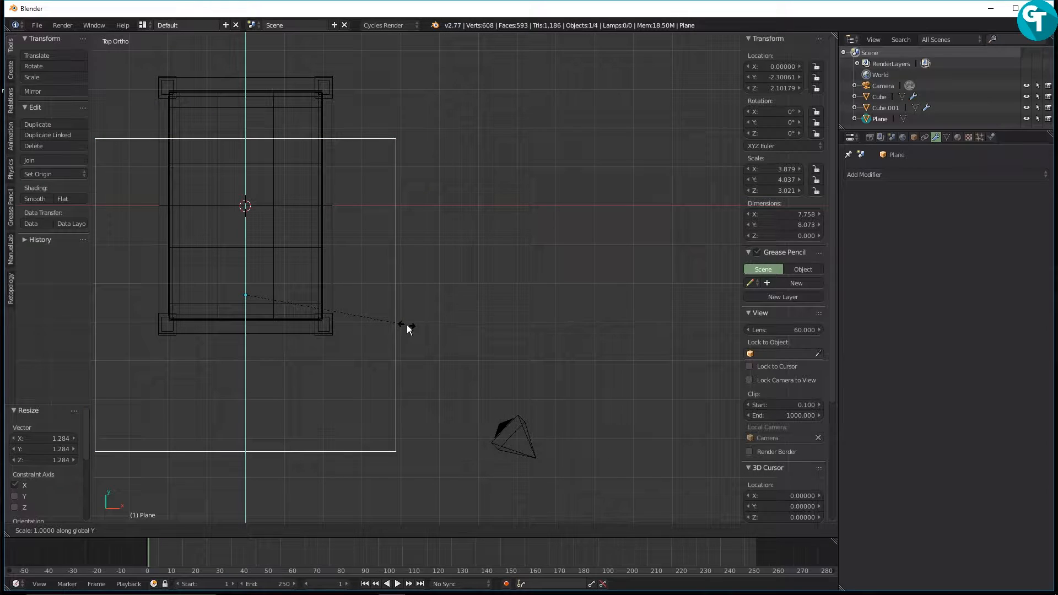
{"action": "left_click", "coordinate": [383, 309]}
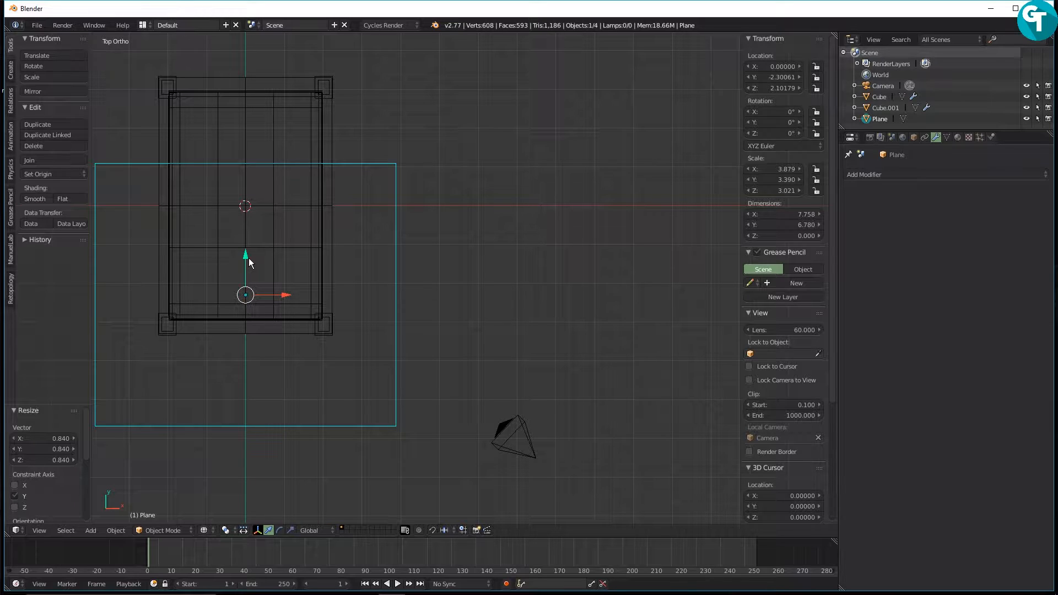
Move the plane about 0.682 along Y and narrow it by scaling about 0.852 along X.
{"action": "left_click_drag", "start_coordinate": [243, 257], "coordinate": [244, 230]}
{"action": "key", "text": "s"}
{"action": "key", "text": "x"}
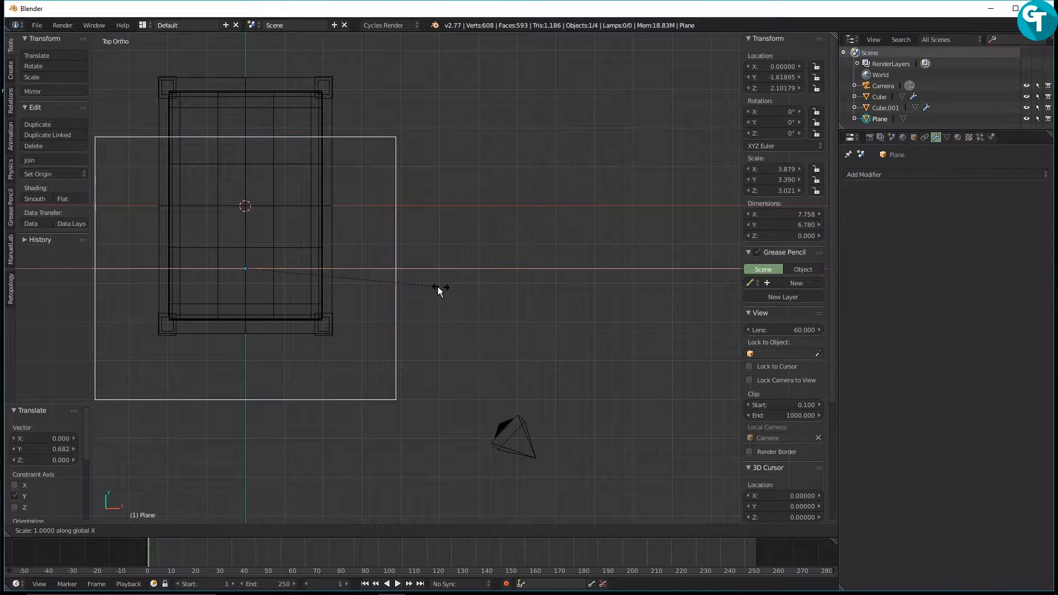
{"action": "left_click", "coordinate": [412, 287]}
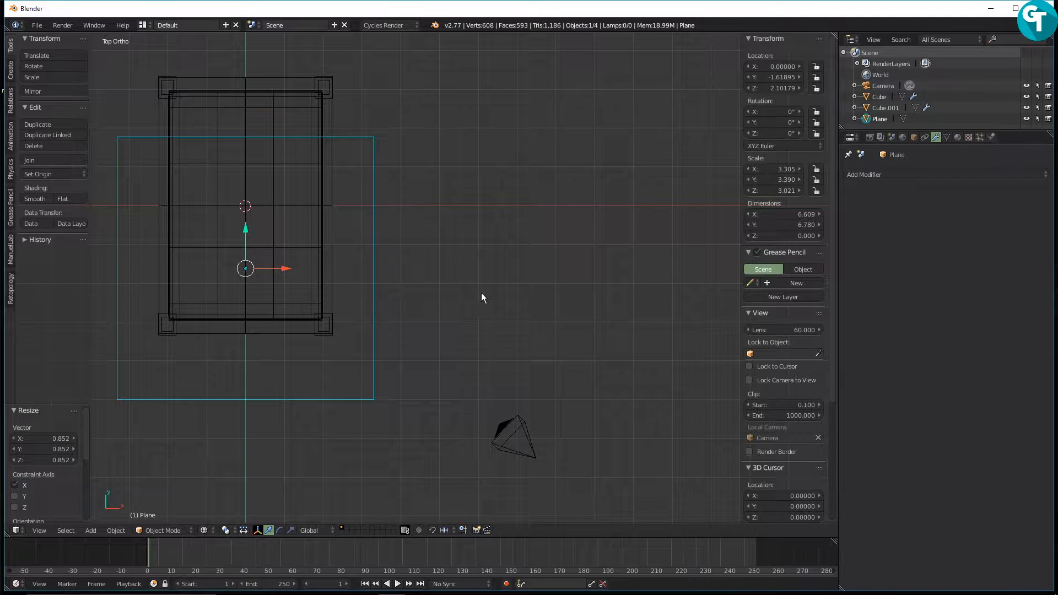
Scale the plane by about 0.890 along Y and shift it along Y to about -1.321.
{"action": "key", "text": "s"}
{"action": "key", "text": "y"}
{"action": "left_click", "coordinate": [455, 290]}
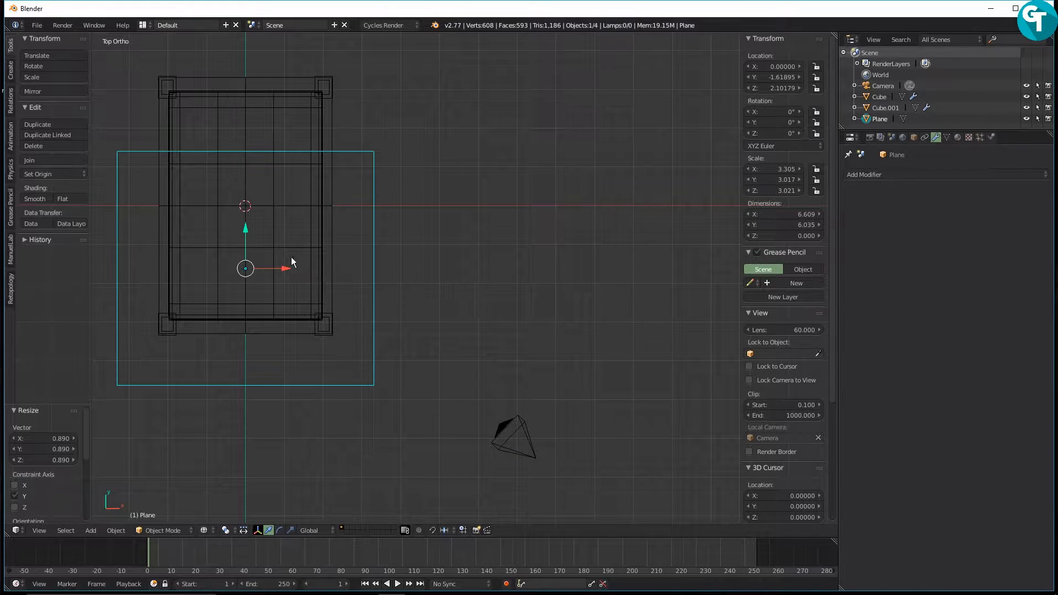
{"action": "left_click_drag", "start_coordinate": [247, 237], "coordinate": [245, 224]}
{"action": "left_click_drag", "start_coordinate": [282, 256], "coordinate": [282, 255]}
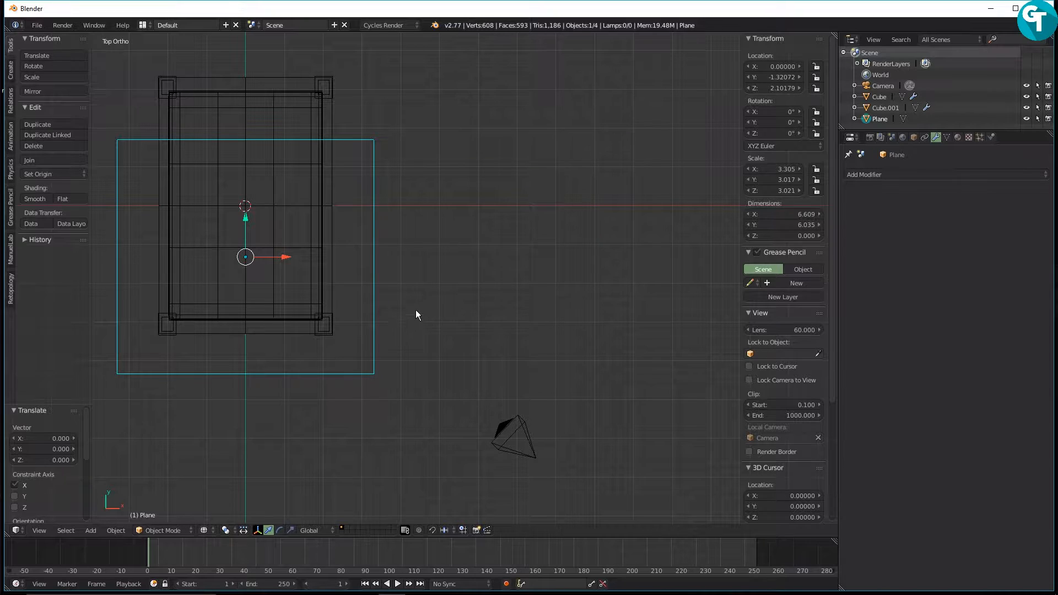
In Edit Mode, subdivide the plane with 35 cuts.
{"action": "key", "text": "Tab"}
{"action": "key", "text": "w"}
{"action": "mouse_move", "coordinate": [401, 299]}
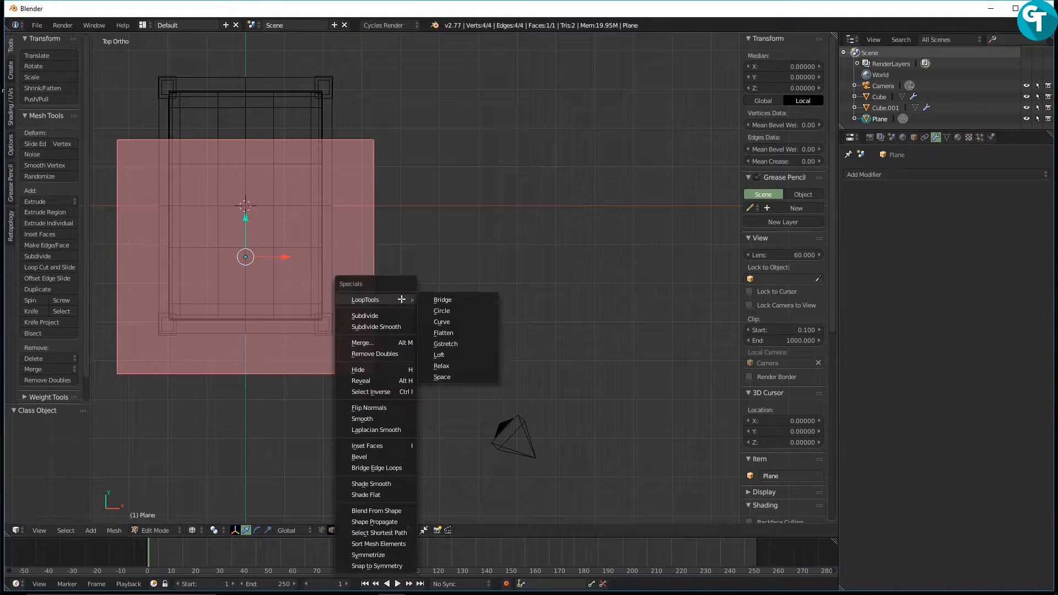
{"action": "left_click", "coordinate": [396, 315]}
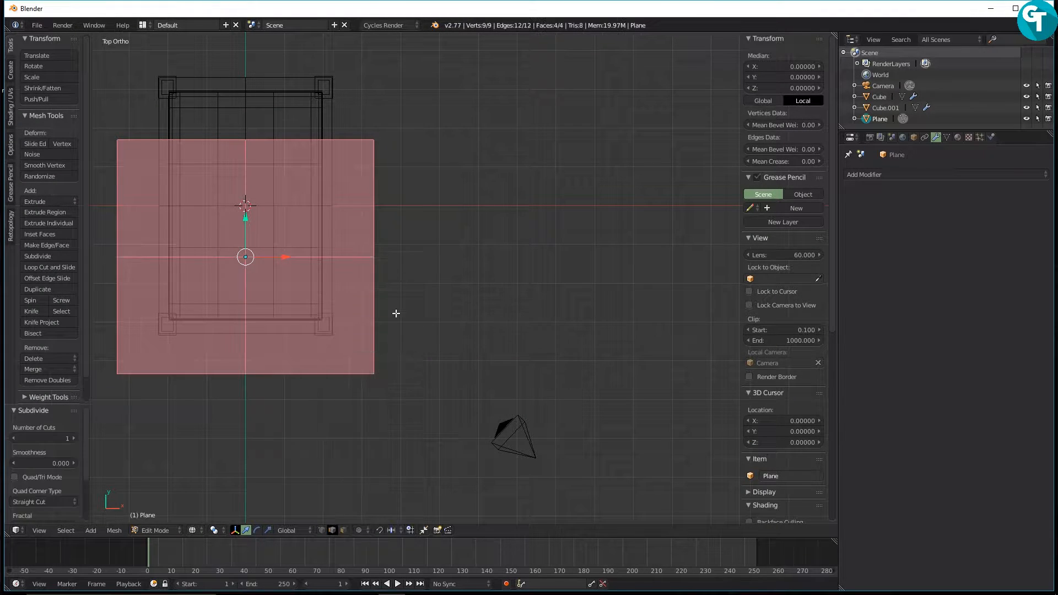
{"action": "left_click", "coordinate": [57, 438]}
{"action": "type", "text": "35"}
{"action": "key", "text": "Return"}
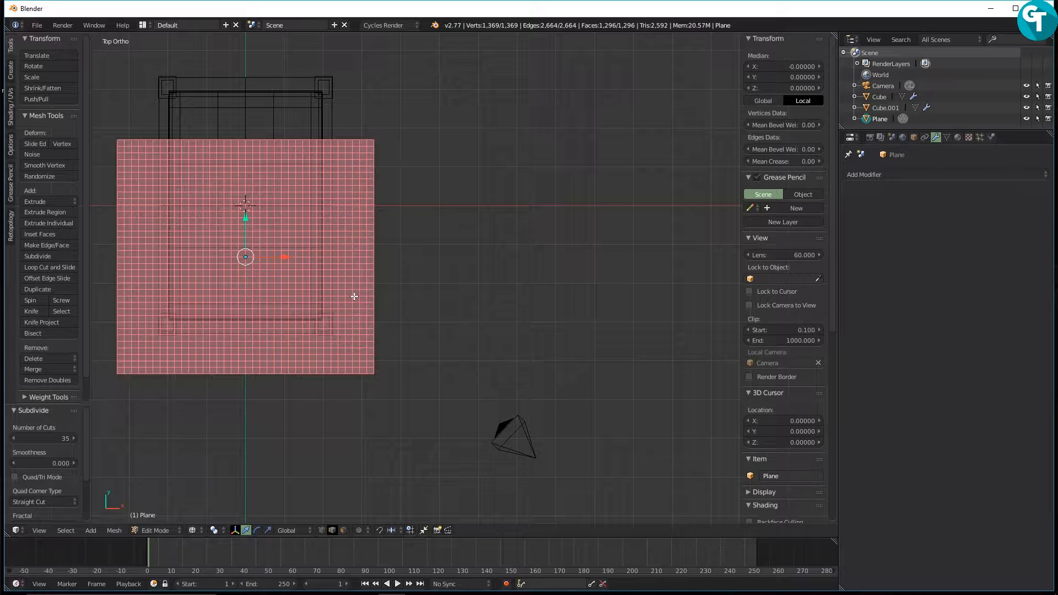
Restore solid shading and return the subdivided plane to Object Mode.
{"action": "key", "text": "z"}
{"action": "left_click", "coordinate": [372, 381]}
{"action": "mouse_move", "coordinate": [388, 366]}
{"action": "middle_mouse_down"}
{"action": "mouse_move", "coordinate": [234, 287]}
{"action": "mouse_move", "coordinate": [274, 231]}
{"action": "mouse_move", "coordinate": [331, 209]}
{"action": "mouse_move", "coordinate": [373, 258]}
{"action": "middle_mouse_up"}
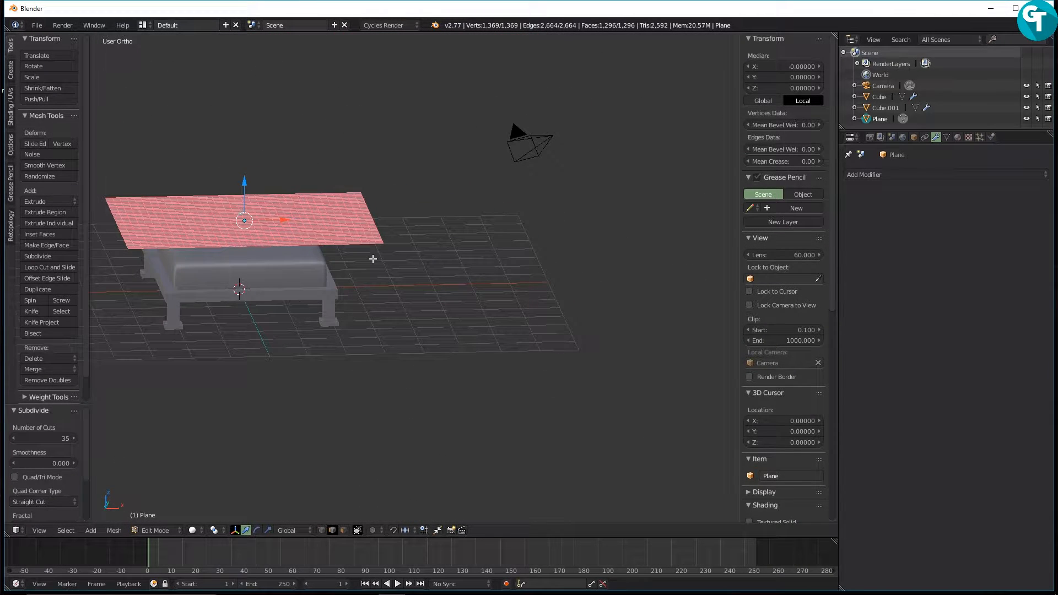
{"action": "key", "text": "Tab"}
{"action": "left_click", "coordinate": [446, 242]}
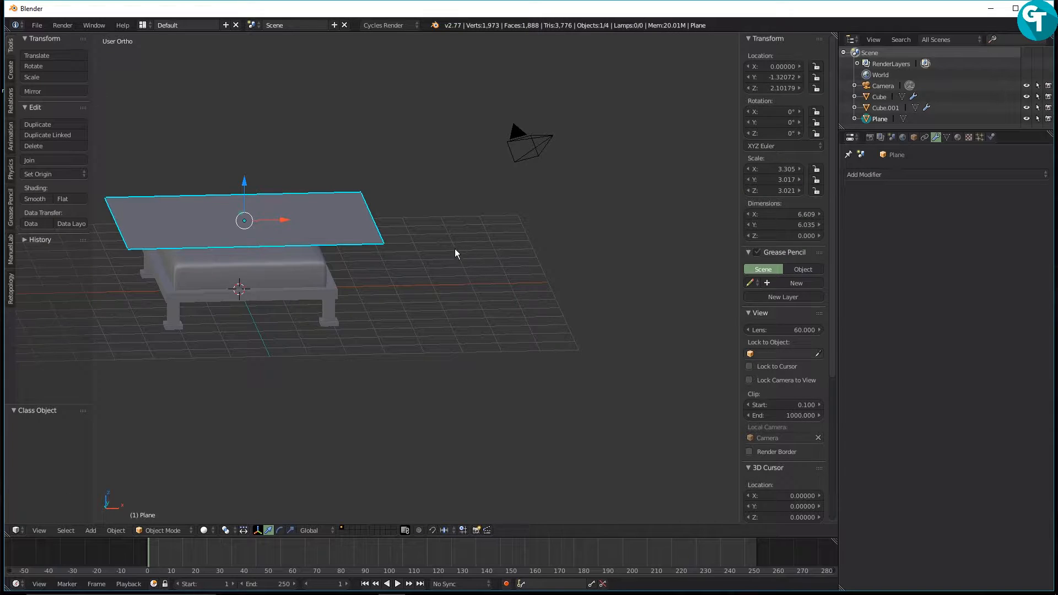
Select the mattress and rename the object "matress".
{"action": "middle_click_drag", "start_coordinate": [456, 254], "coordinate": [277, 306]}
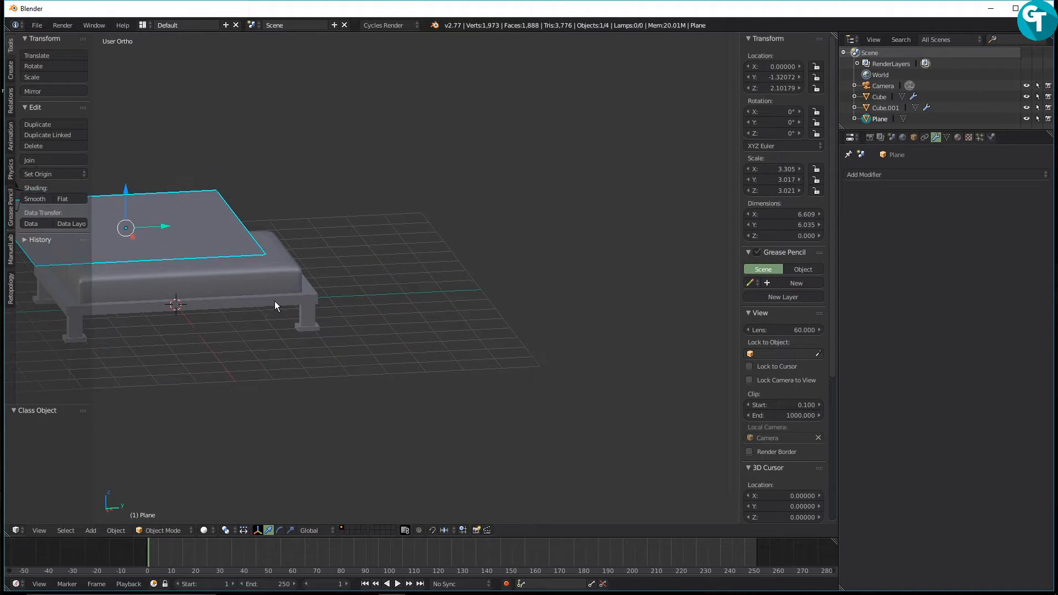
{"action": "right_click", "coordinate": [289, 273]}
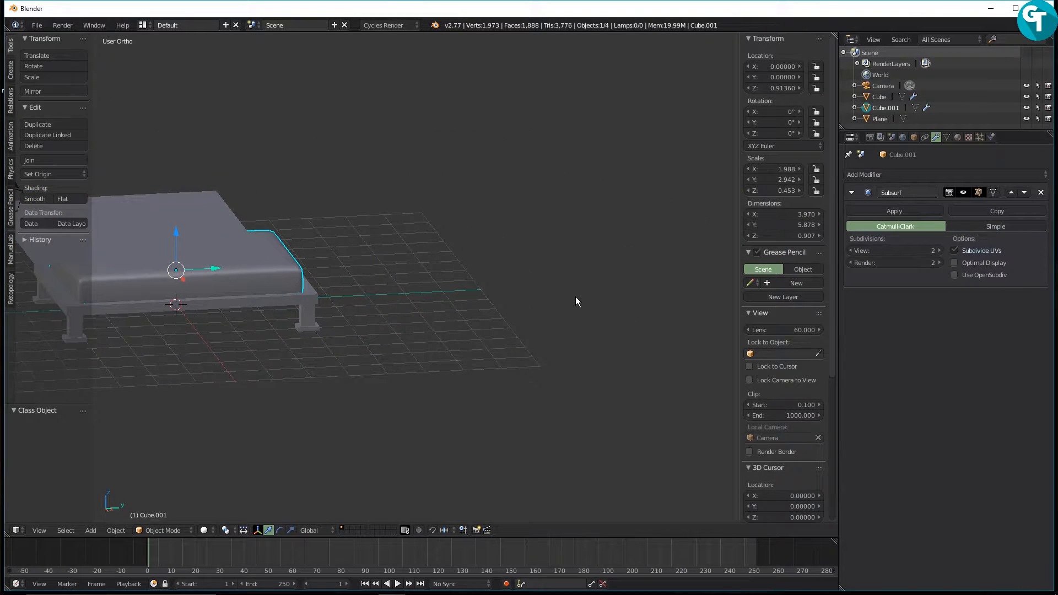
{"action": "scroll", "coordinate": [778, 386], "scroll_direction": "down", "scroll_amount": 4}
{"action": "scroll", "coordinate": [781, 385], "scroll_direction": "down", "scroll_amount": 5}
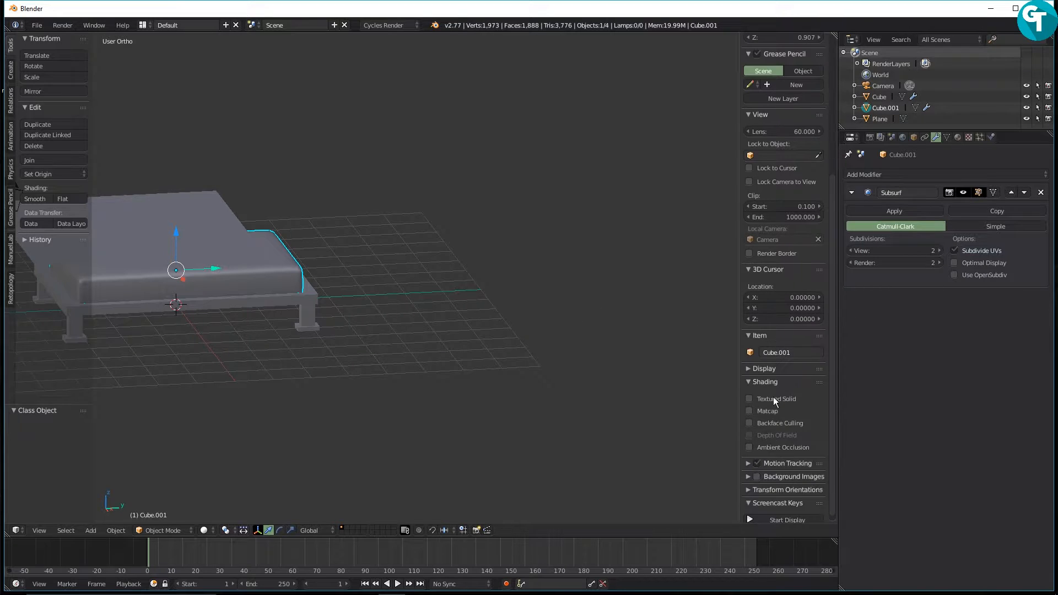
{"action": "left_click", "coordinate": [772, 353]}
{"action": "type", "text": "matress"}
{"action": "key", "text": "Return"}
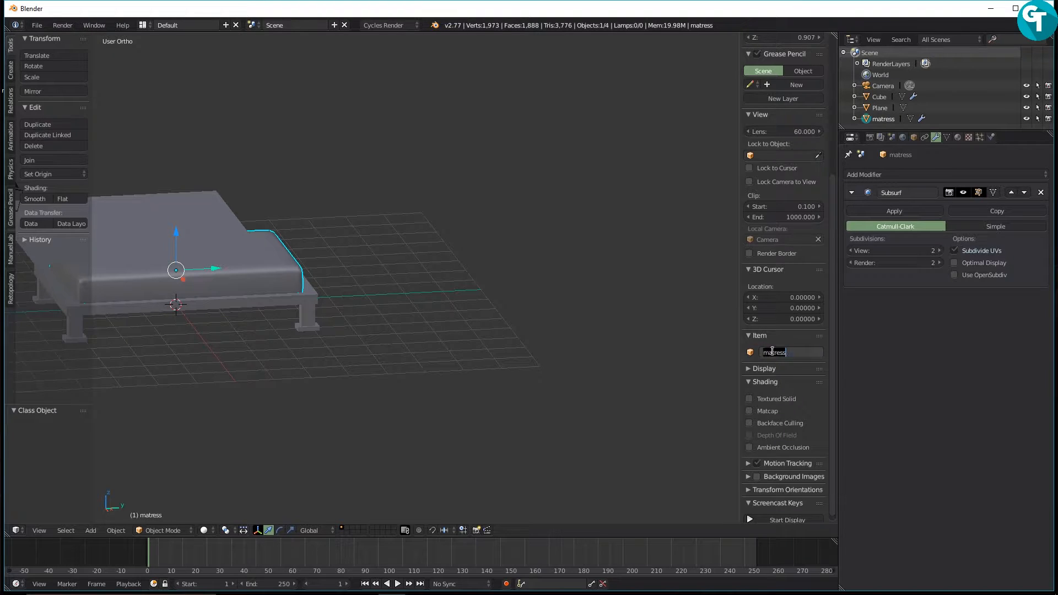
{"action": "key", "text": "Return"}
Select the bed's frame with the legs and rename the object "Bedframe".
{"action": "right_click", "coordinate": [322, 299]}
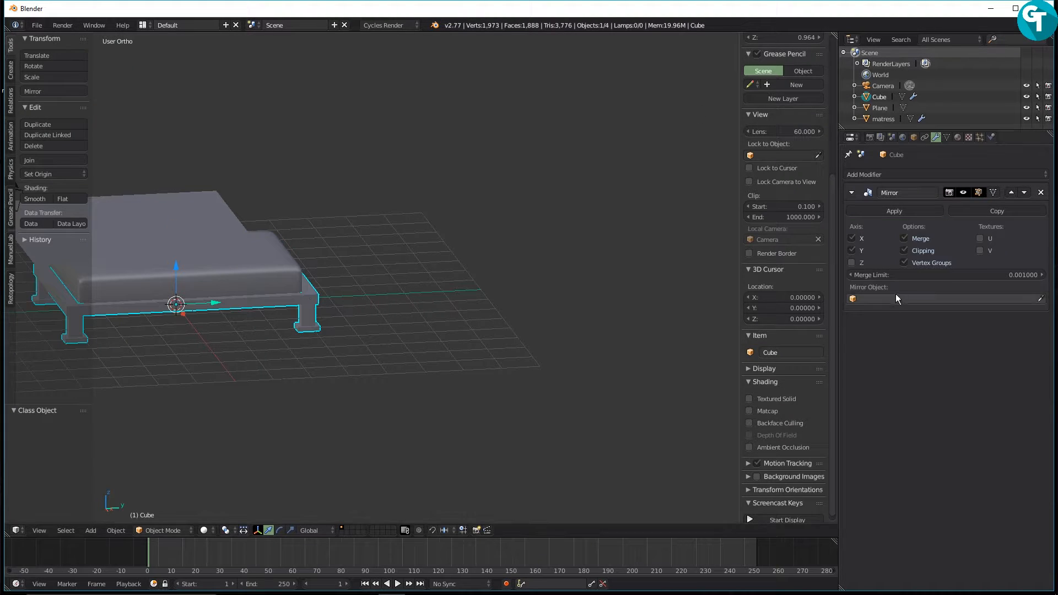
{"action": "left_click", "coordinate": [788, 352]}
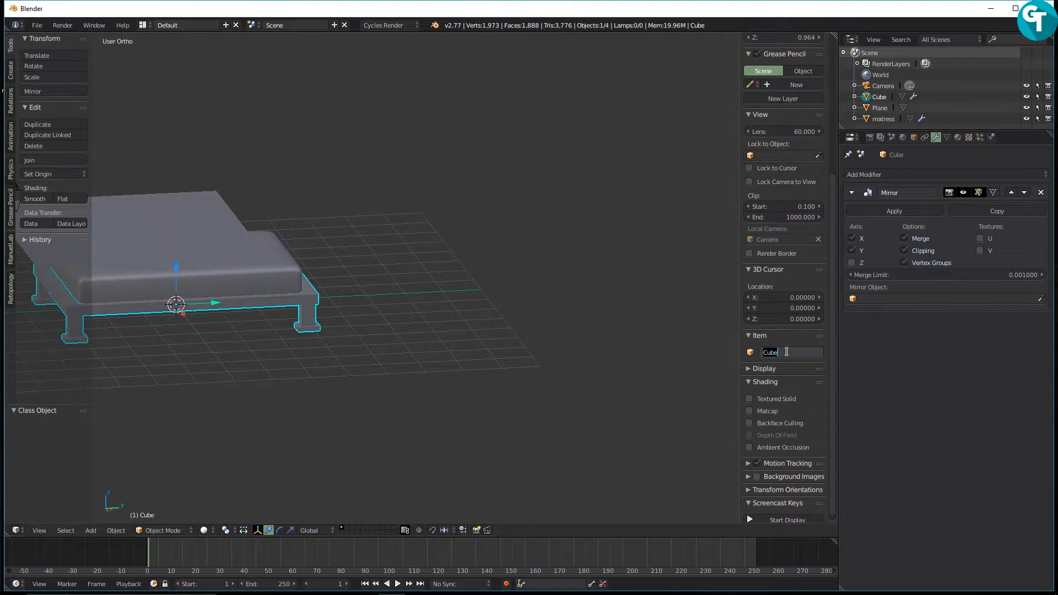
{"action": "type", "text": "Bedframe"}
{"action": "key", "text": "Return"}
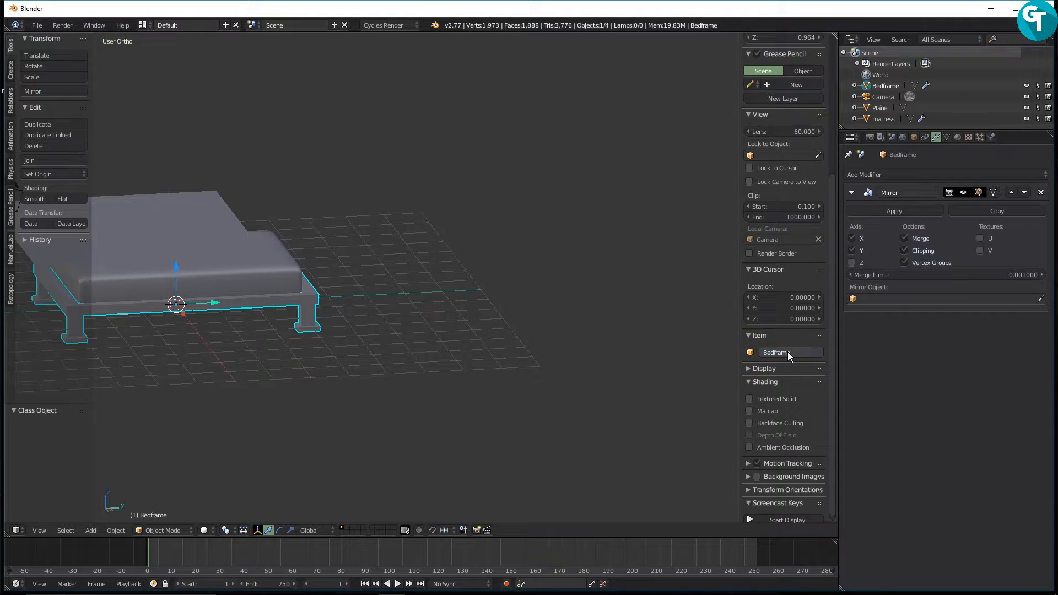
Rename the plane above the mattress "Blanket" and open its physics settings.
{"action": "right_click", "coordinate": [142, 216]}
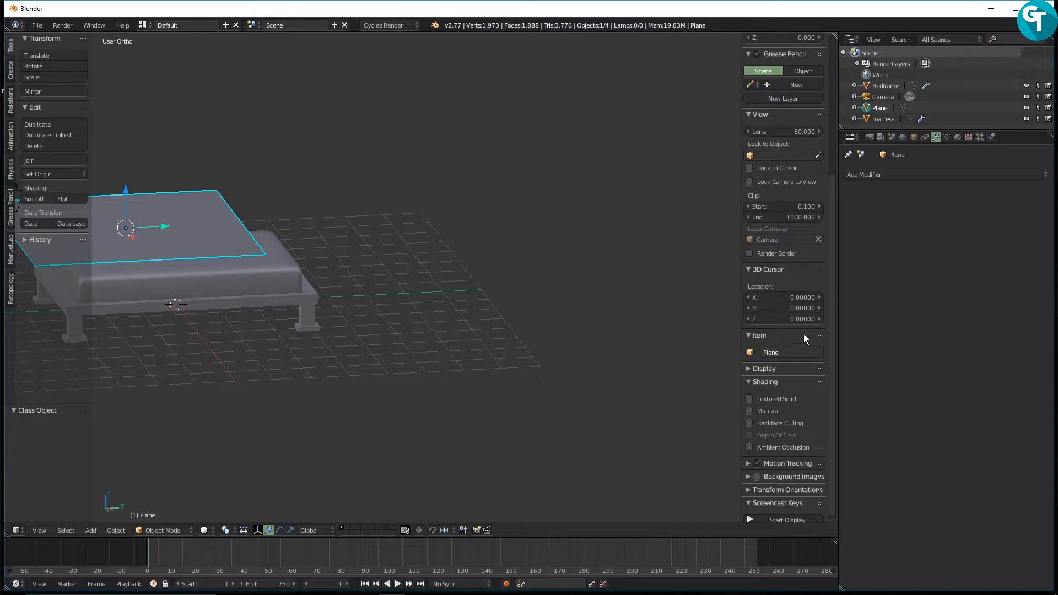
{"action": "left_click", "coordinate": [791, 353]}
{"action": "type", "text": "Blanket"}
{"action": "key", "text": "Return"}
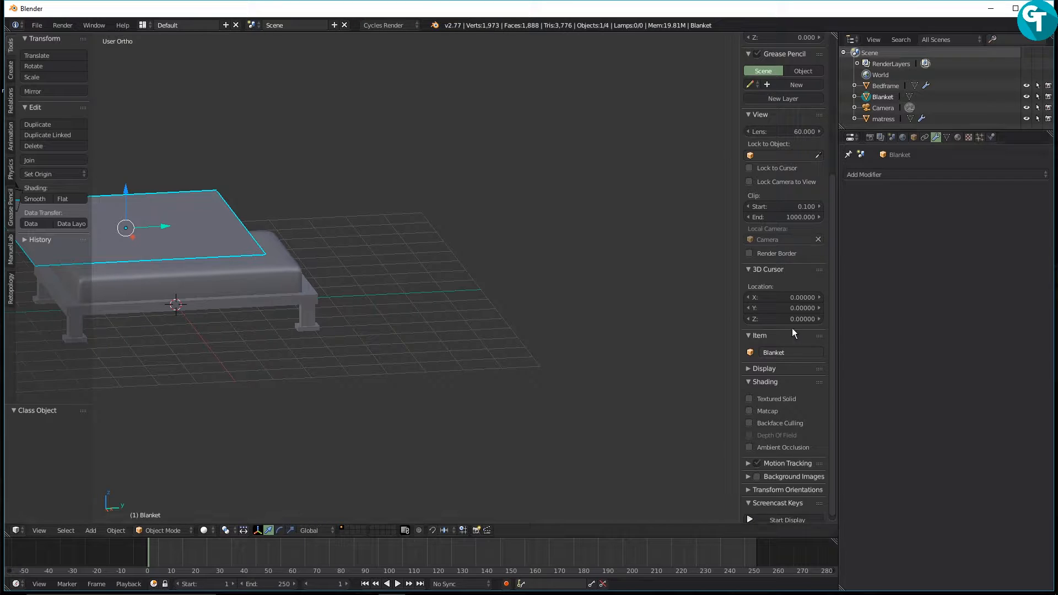
{"action": "left_click", "coordinate": [991, 137]}
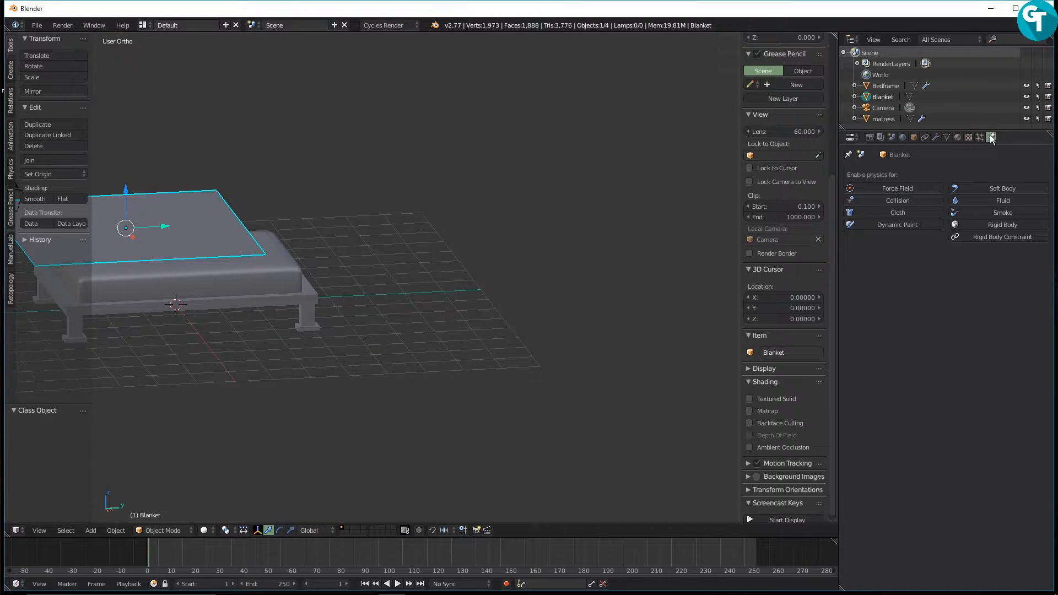
Enable Collision physics on the mattress and on the bed frame.
{"action": "right_click", "coordinate": [272, 274]}
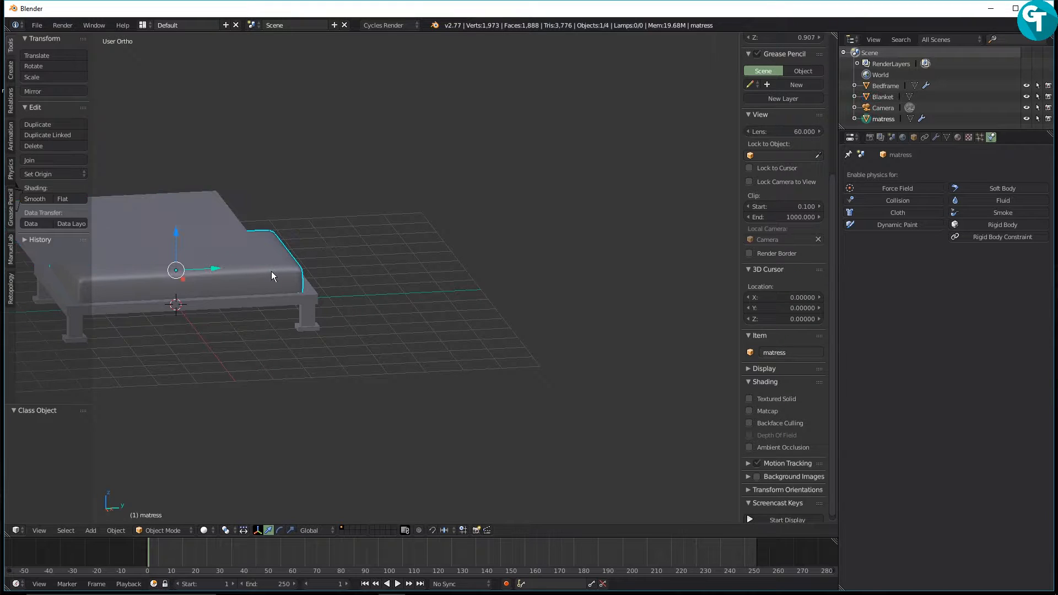
{"action": "left_click", "coordinate": [904, 201]}
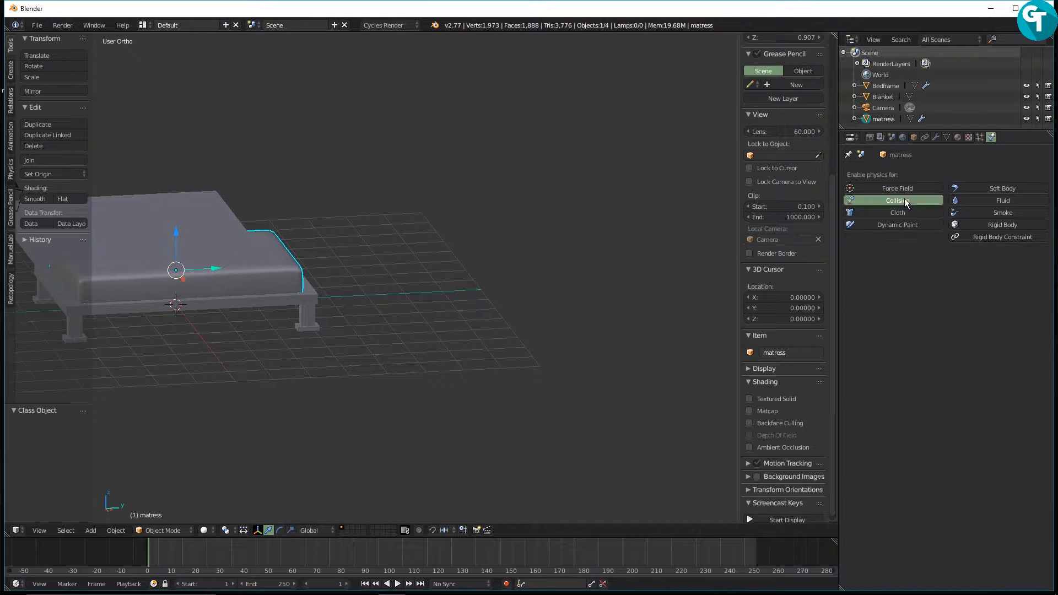
{"action": "right_click", "coordinate": [301, 295]}
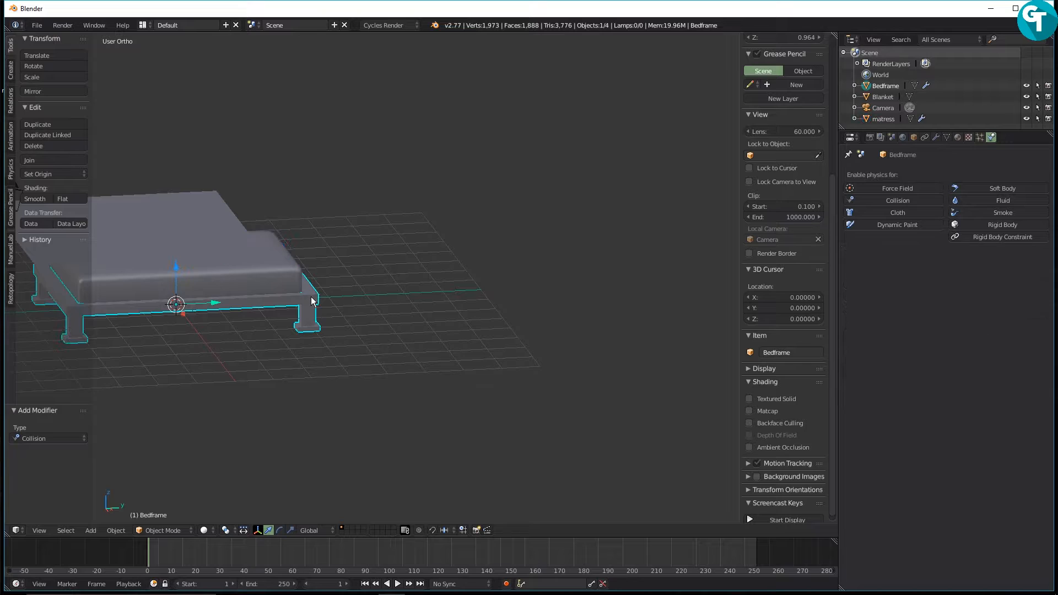
{"action": "left_click", "coordinate": [878, 200]}
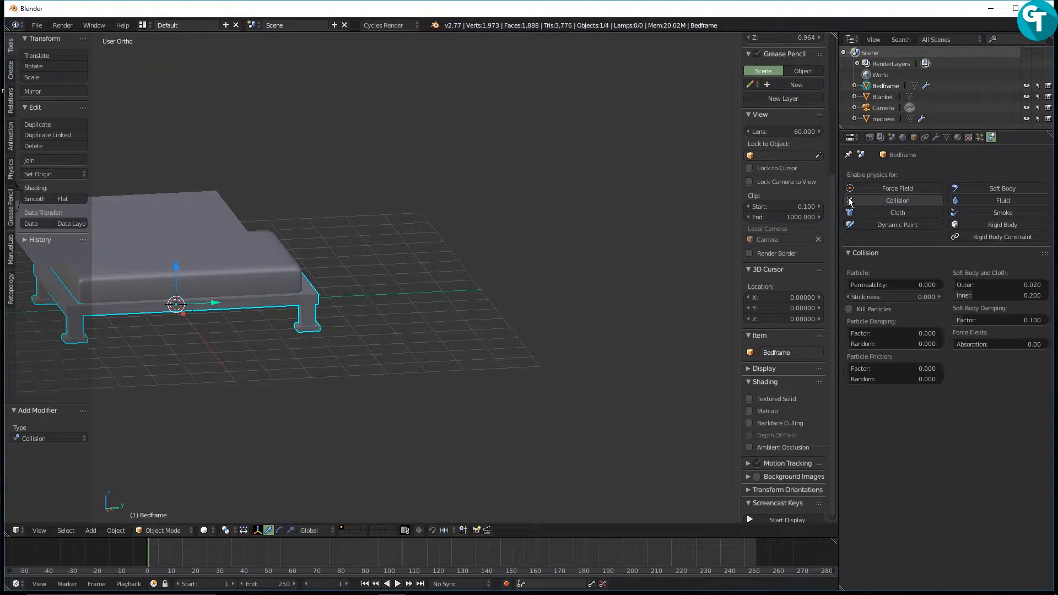
Give the Blanket plane Cloth physics with the Cotton preset and 8 quality steps.
{"action": "right_click", "coordinate": [194, 232]}
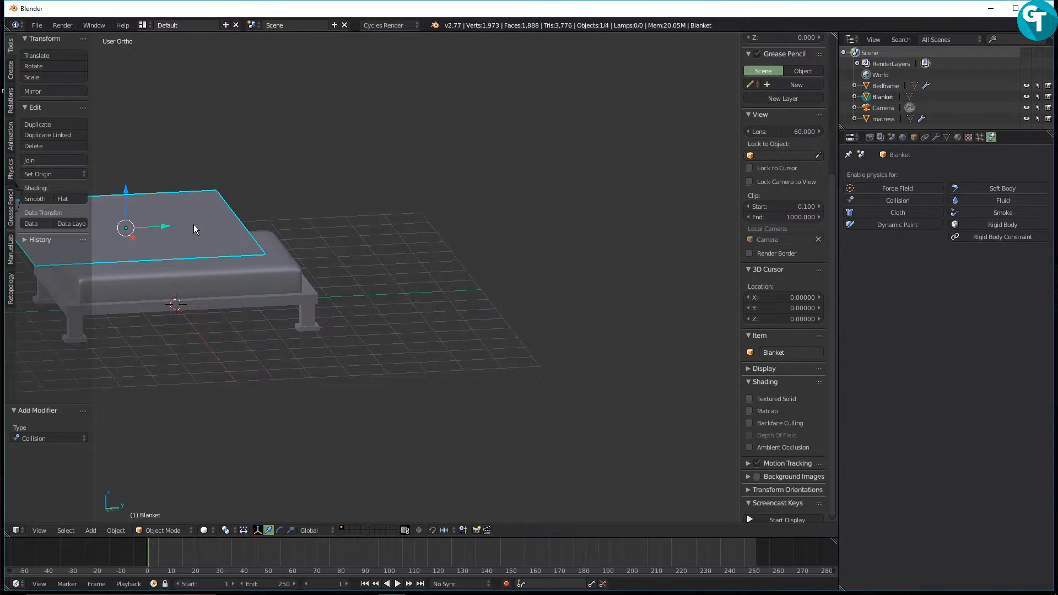
{"action": "left_click", "coordinate": [871, 202]}
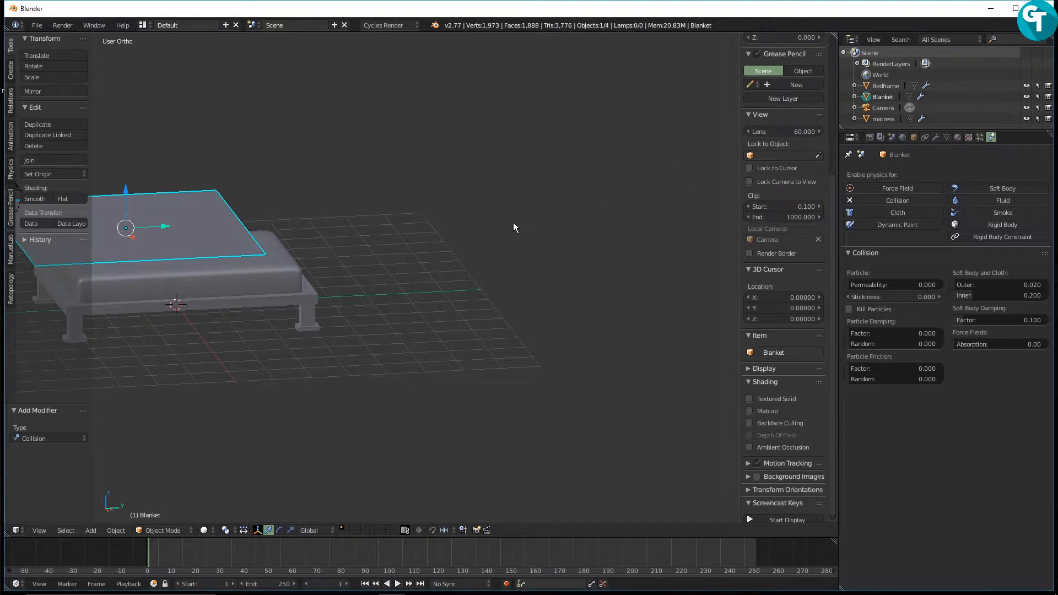
{"action": "left_click", "coordinate": [852, 202]}
{"action": "left_click", "coordinate": [858, 216]}
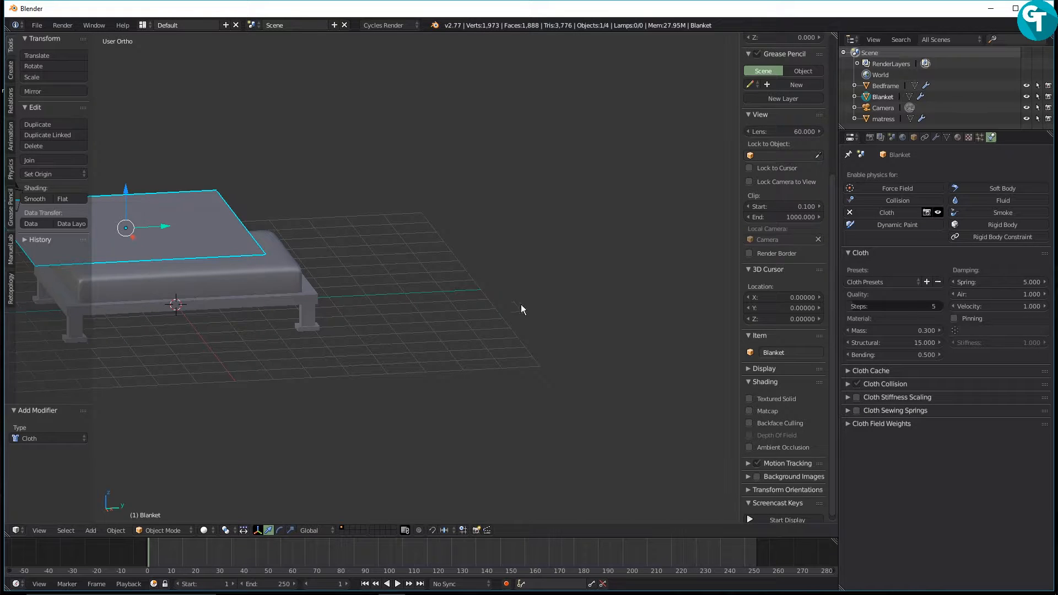
{"action": "left_click", "coordinate": [883, 286]}
{"action": "left_click", "coordinate": [881, 292]}
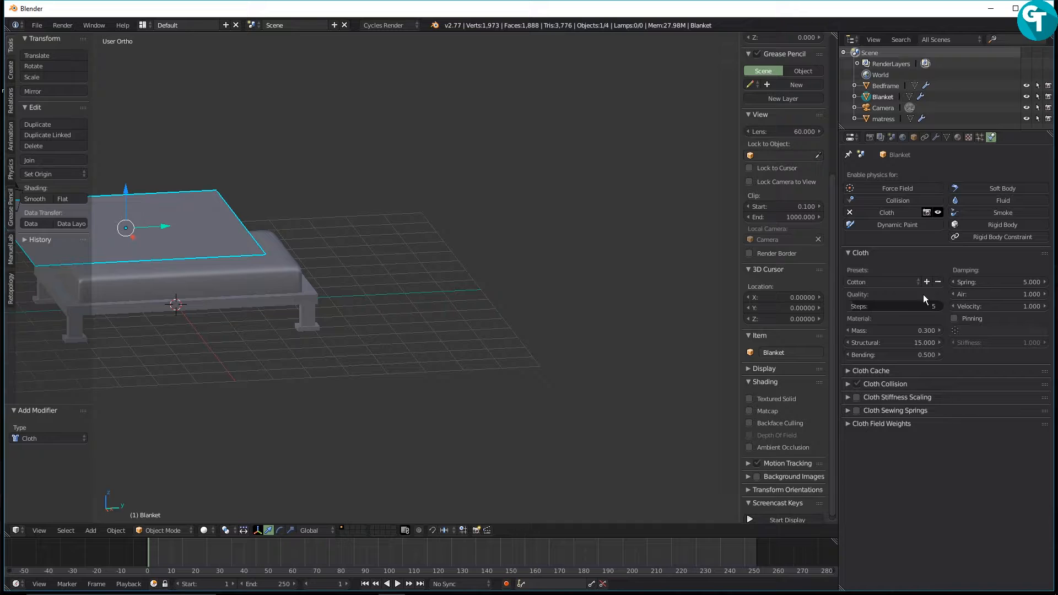
{"action": "left_click", "coordinate": [910, 301]}
{"action": "type", "text": "8"}
{"action": "key", "text": "Return"}
In the blanket's cloth collision settings, set friction to 25 and enable self collision with a quality of 2.
{"action": "left_click", "coordinate": [848, 385]}
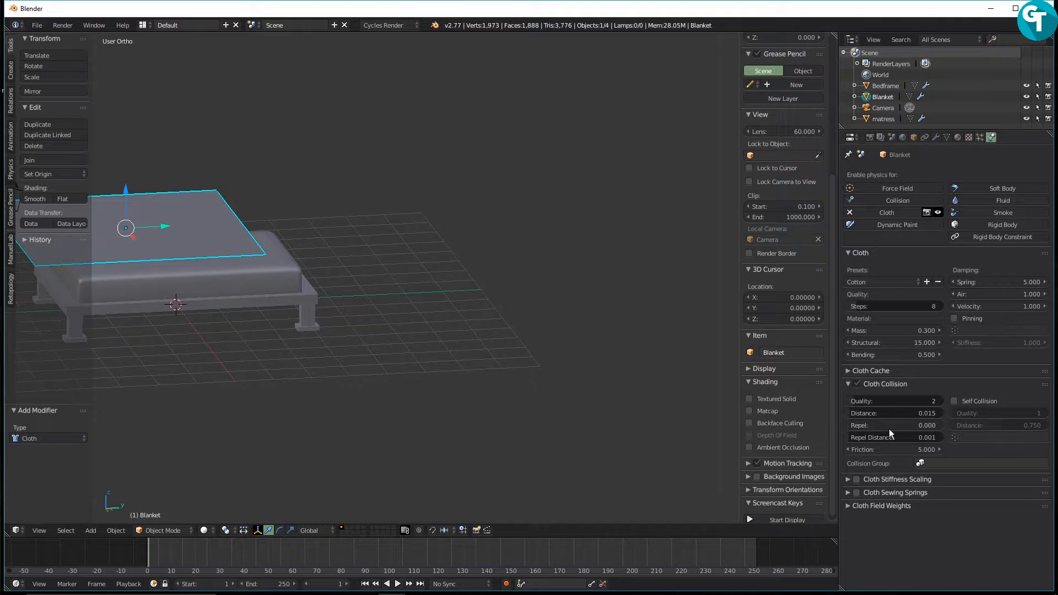
{"action": "left_click", "coordinate": [892, 447]}
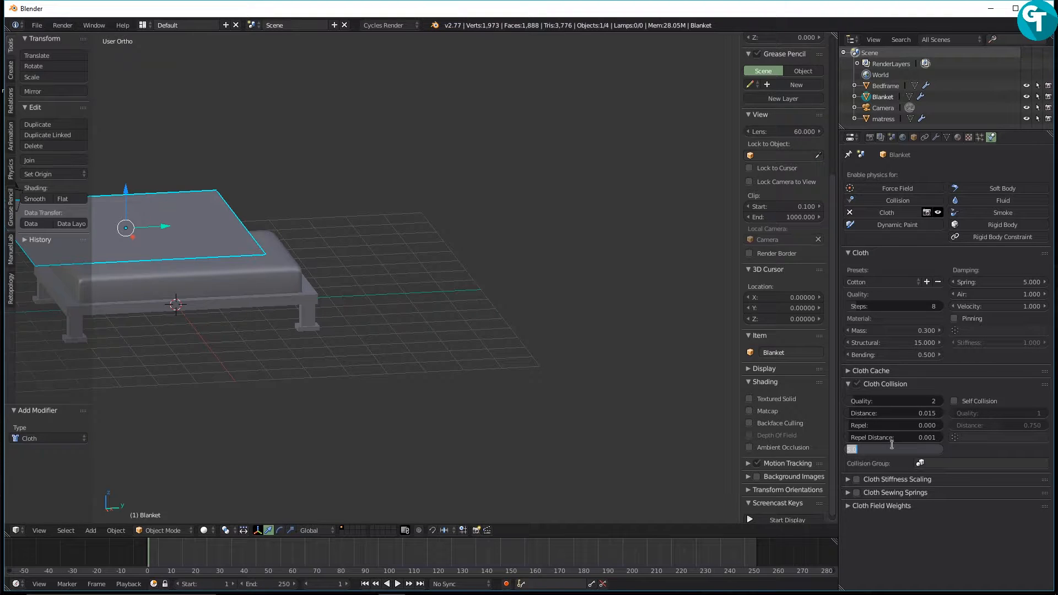
{"action": "type", "text": "25"}
{"action": "key", "text": "Return"}
{"action": "left_click", "coordinate": [969, 402]}
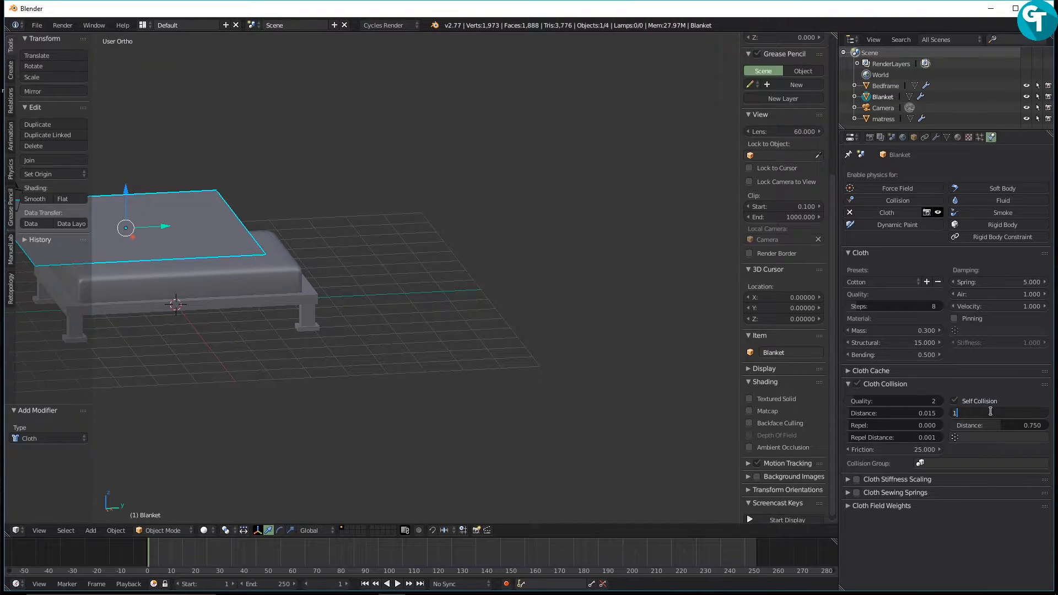
{"action": "key", "text": "Return"}
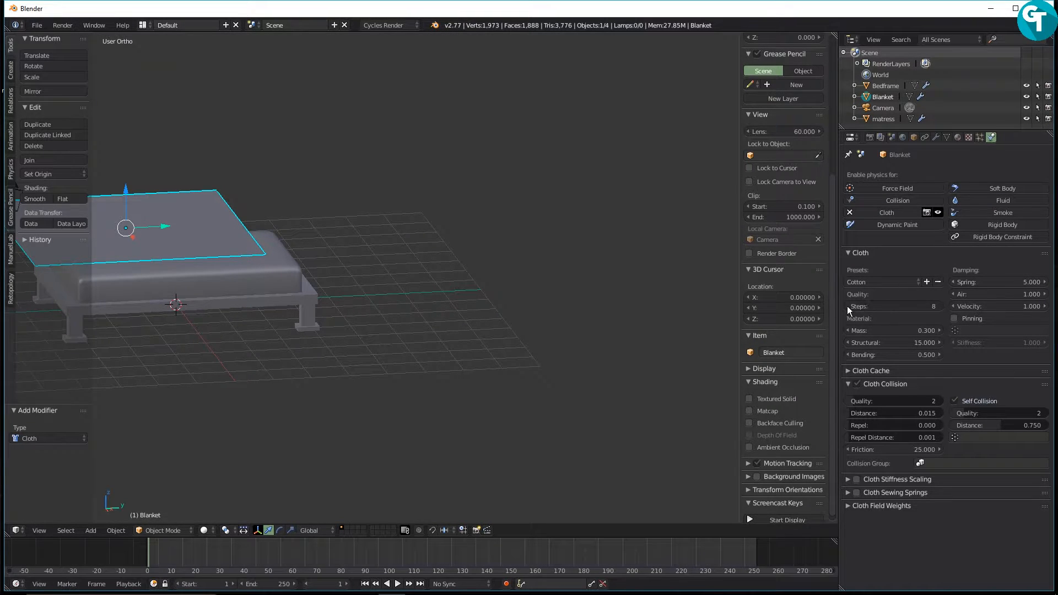
Set the timeline's end frame to 100 and start playing the cloth simulation.
{"action": "middle_click_drag", "start_coordinate": [491, 346], "coordinate": [372, 387]}
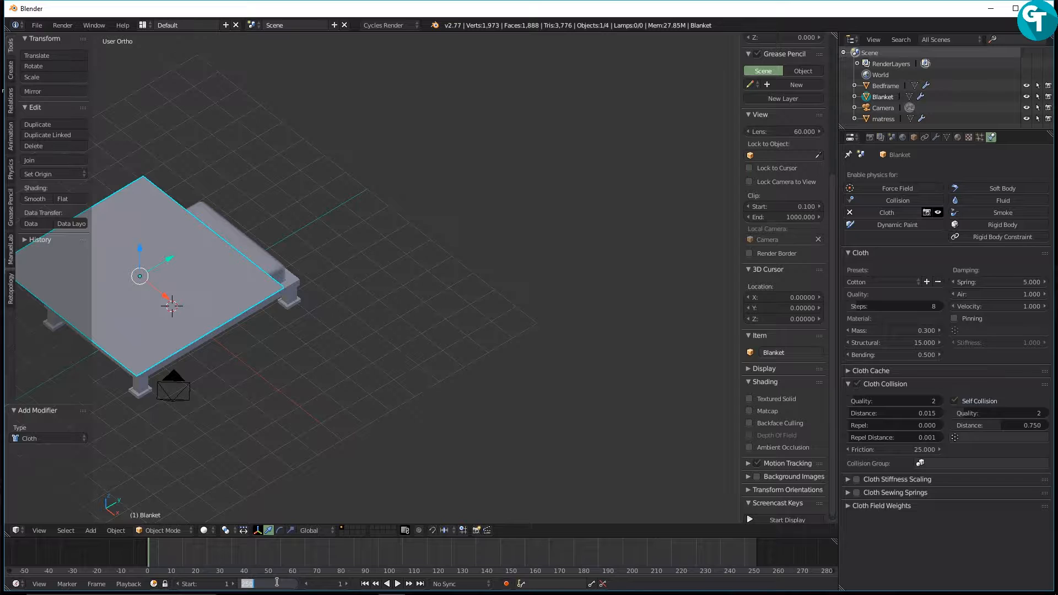
{"action": "key", "text": "Return"}
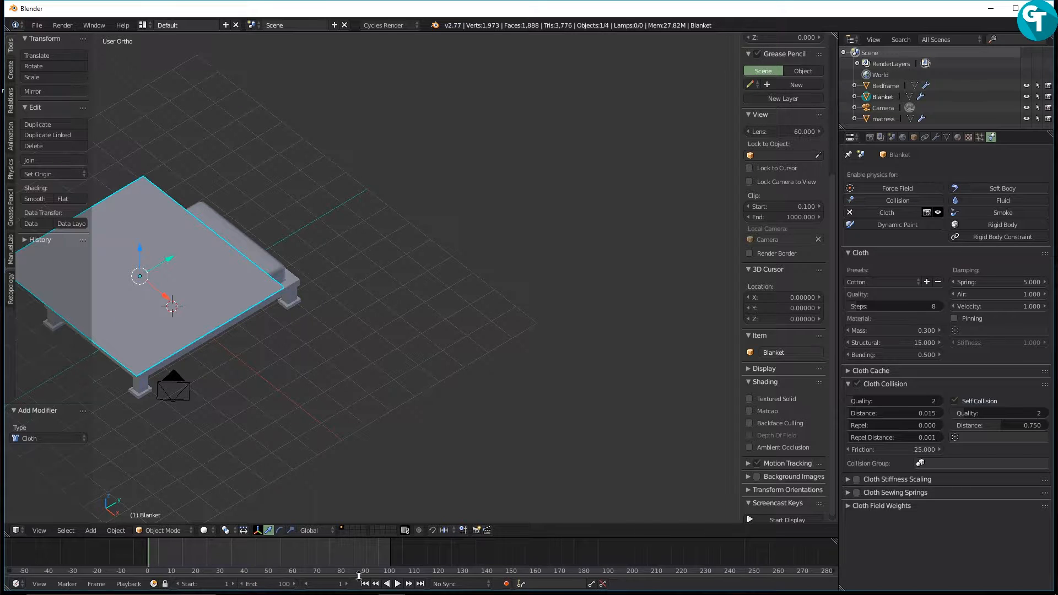
{"action": "left_click", "coordinate": [398, 584]}
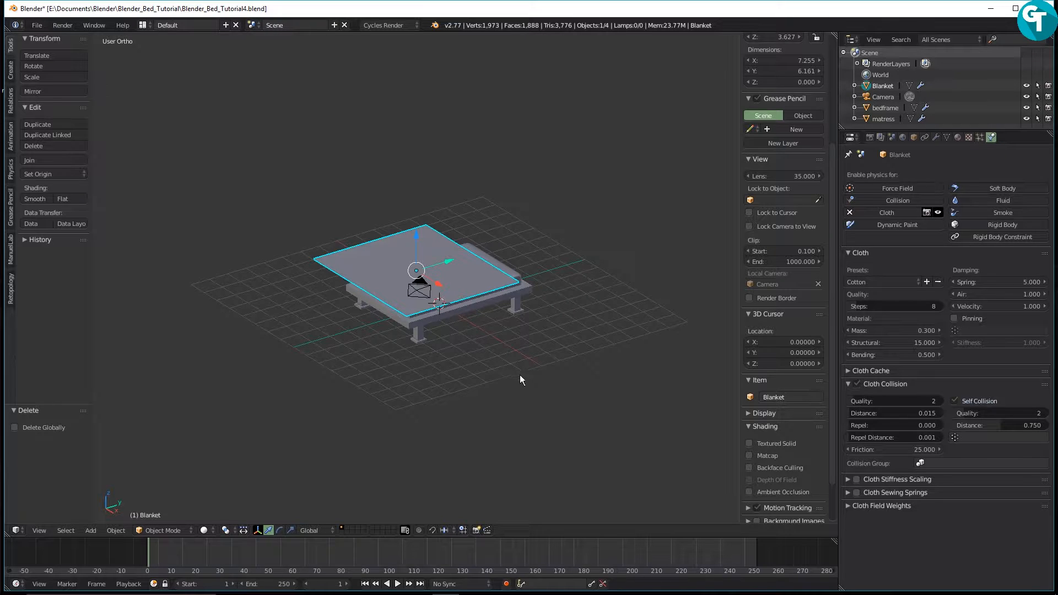
Examine the blanket plane's position over the mattress and bed frame from above and from several sides.
{"action": "middle_click_drag", "start_coordinate": [531, 371], "coordinate": [501, 400]}
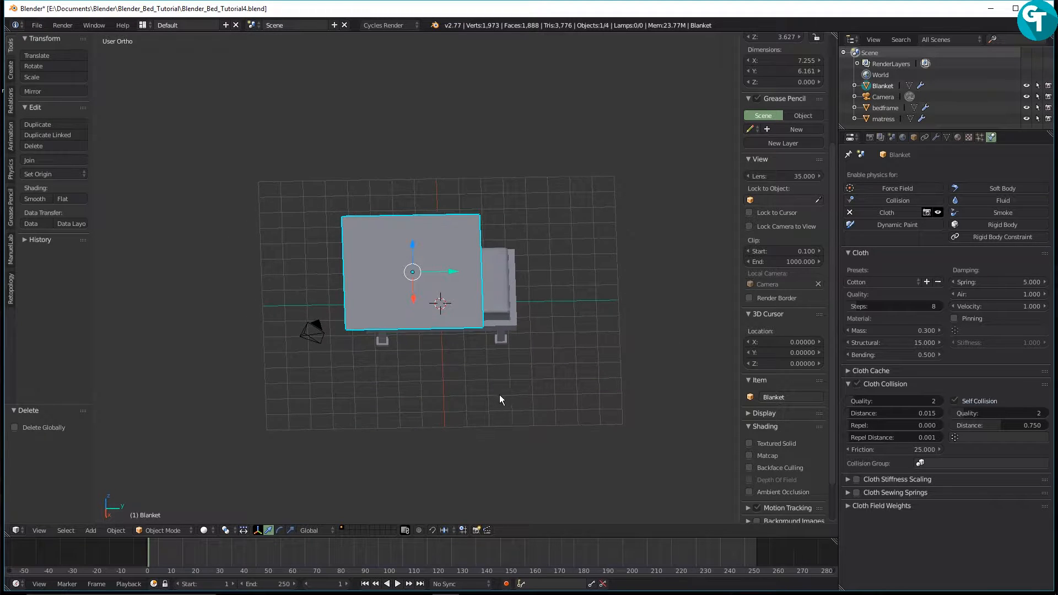
{"action": "middle_click_drag", "start_coordinate": [537, 326], "coordinate": [534, 379]}
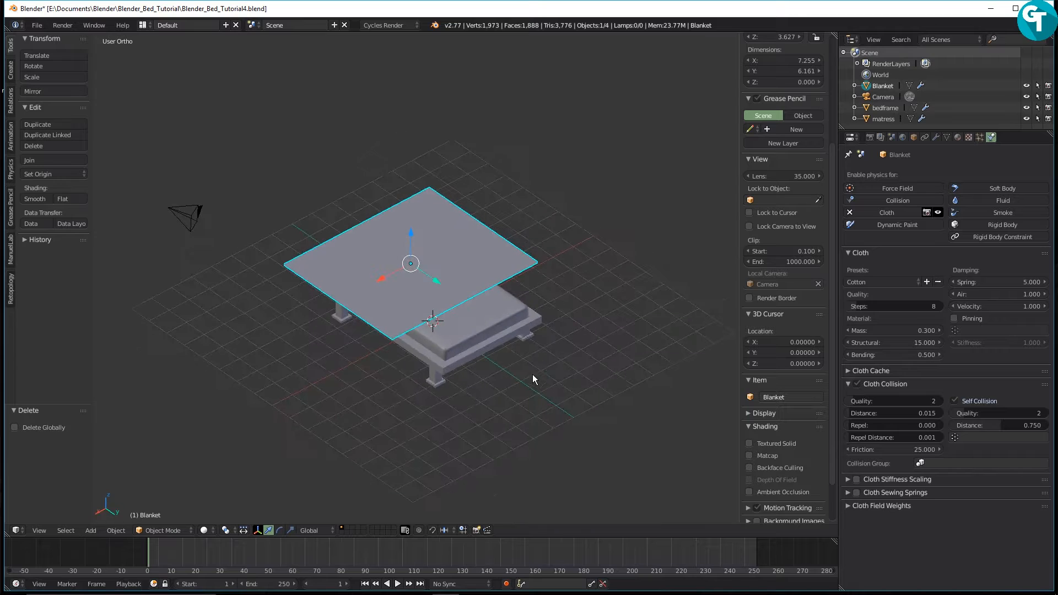
{"action": "left_click", "coordinate": [35, 24]}
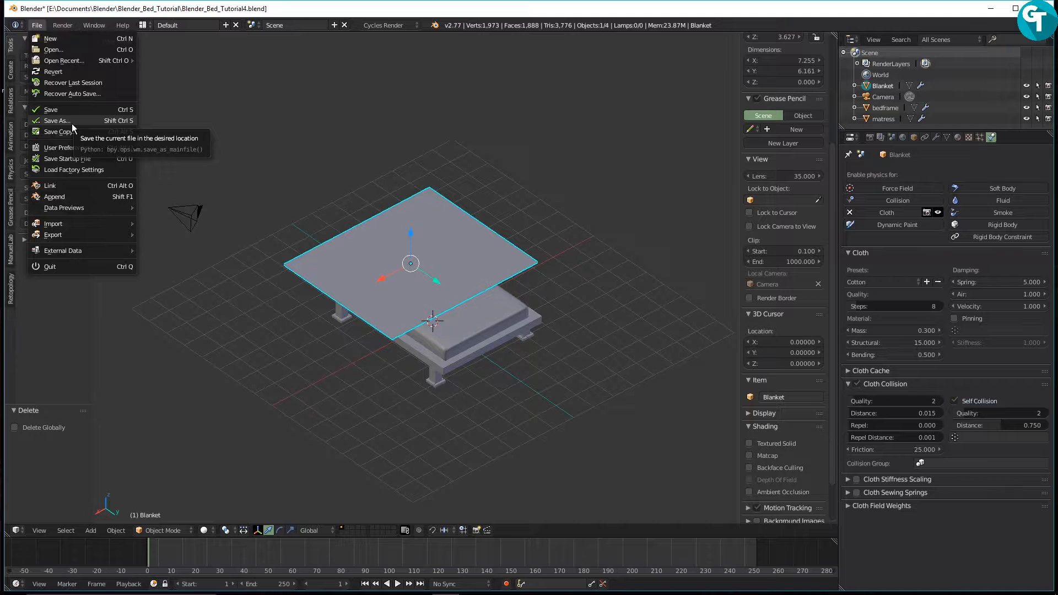
{"action": "middle_click_drag", "start_coordinate": [215, 464], "coordinate": [440, 402]}
{"action": "middle_click_drag", "start_coordinate": [649, 328], "coordinate": [518, 317]}
{"action": "scroll", "coordinate": [403, 329], "scroll_direction": "down", "scroll_amount": 3}
{"action": "scroll", "coordinate": [474, 338], "scroll_direction": "up", "scroll_amount": 4}
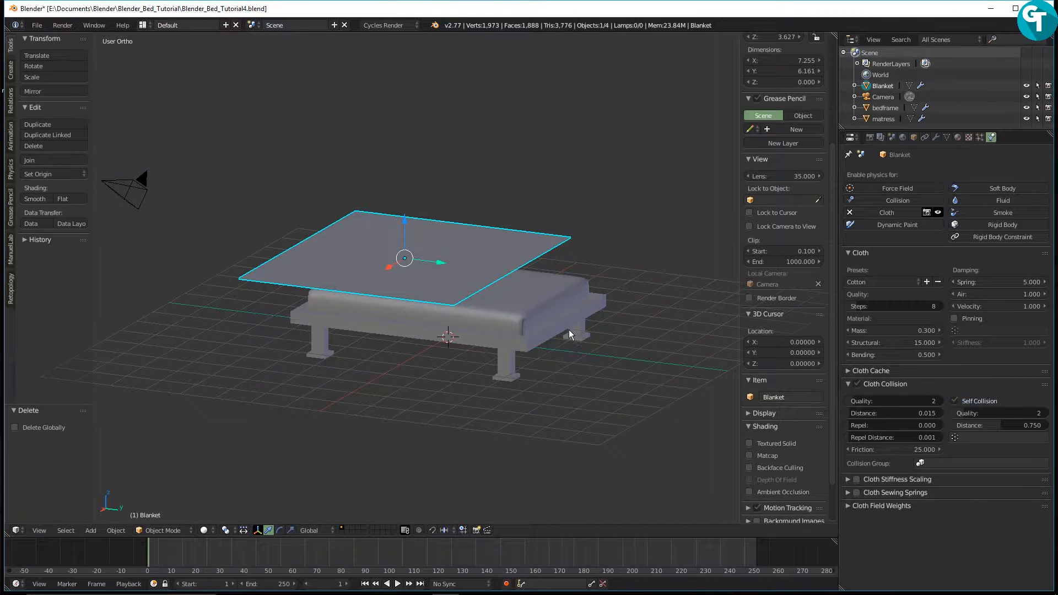
{"action": "middle_click_drag", "start_coordinate": [569, 330], "coordinate": [440, 389]}
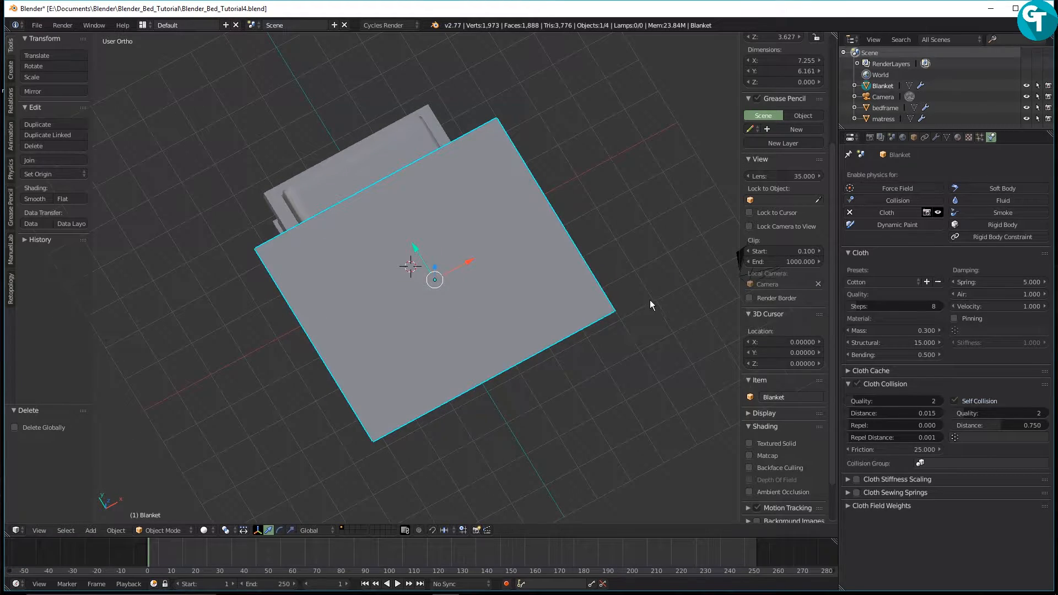
{"action": "middle_click_drag", "start_coordinate": [603, 307], "coordinate": [550, 326]}
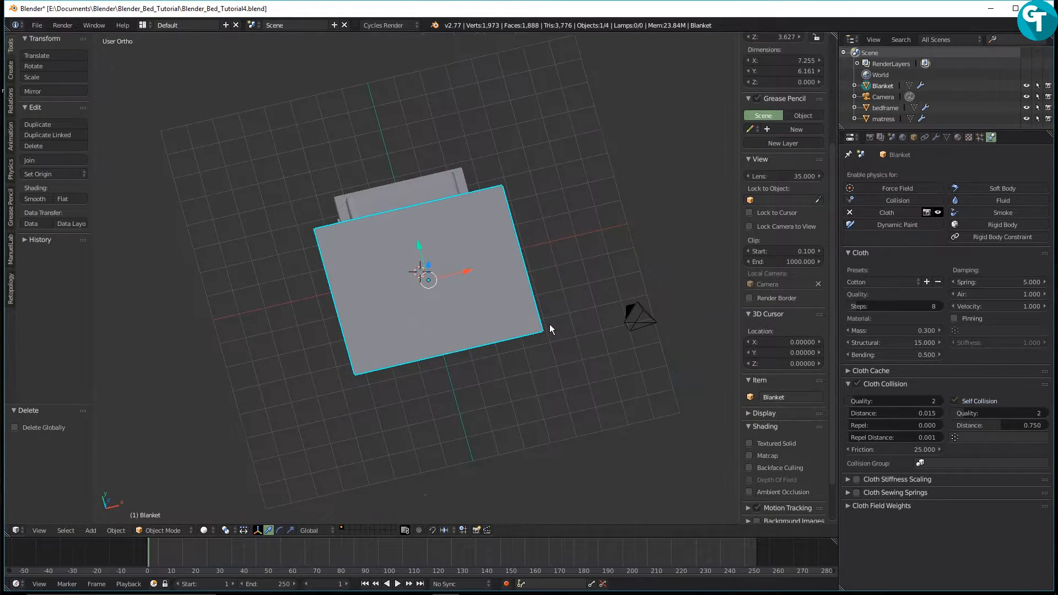
{"action": "middle_click_drag", "start_coordinate": [545, 366], "coordinate": [419, 335]}
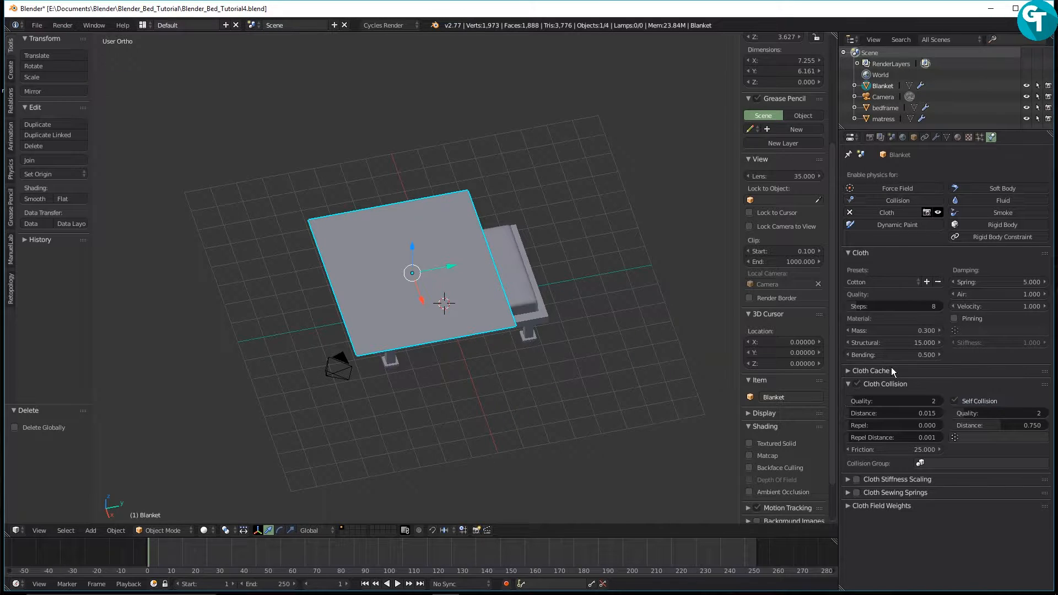
Expand the cloth cache settings, play the simulation up to frame 72, and set the timeline's end frame to 100.
{"action": "left_click", "coordinate": [871, 371]}
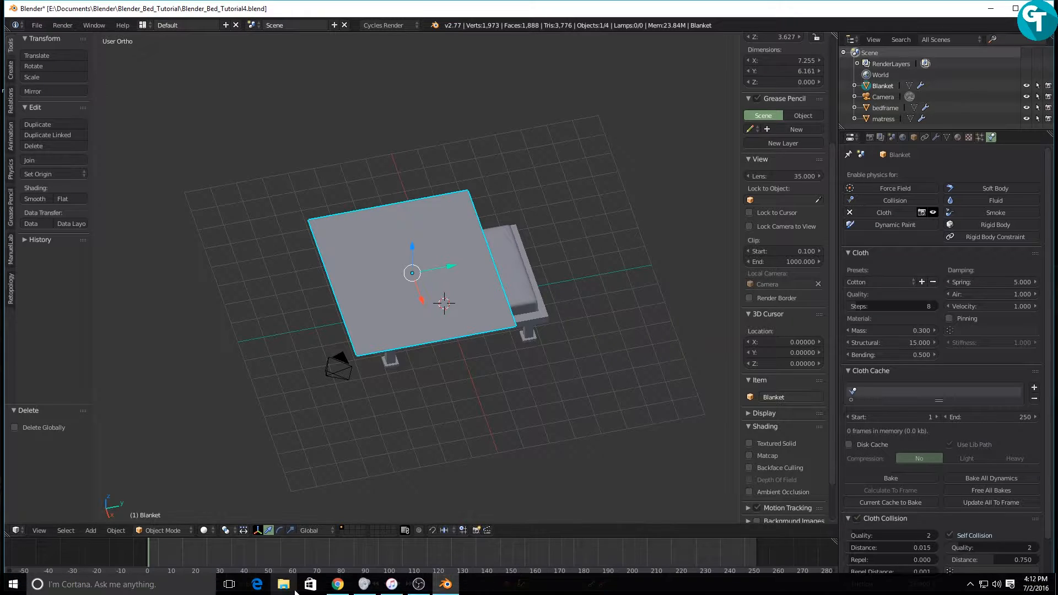
{"action": "left_click", "coordinate": [398, 584]}
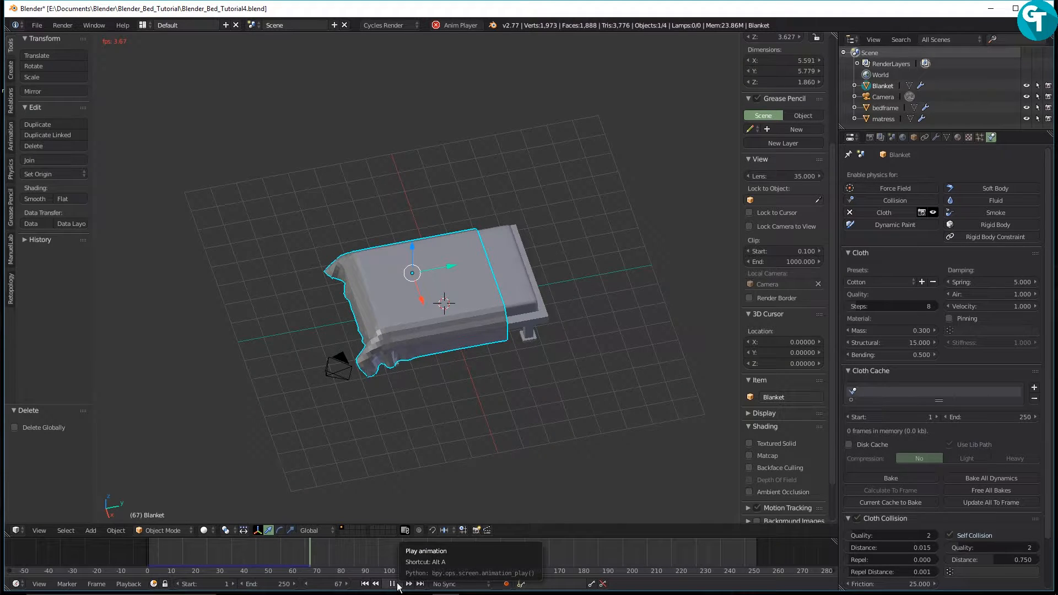
{"action": "left_click", "coordinate": [394, 585]}
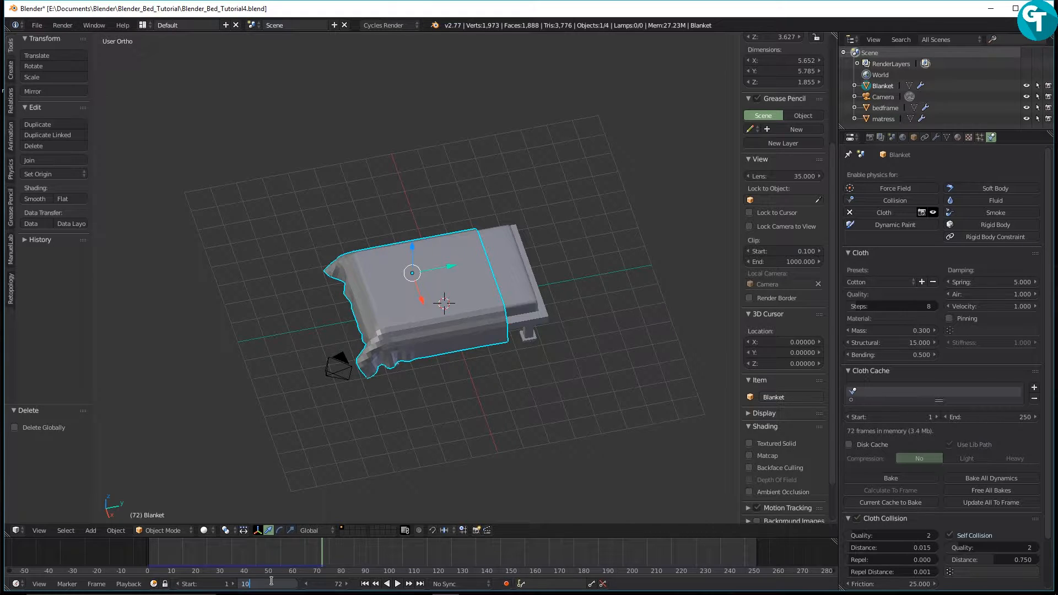
{"action": "key", "text": "Return"}
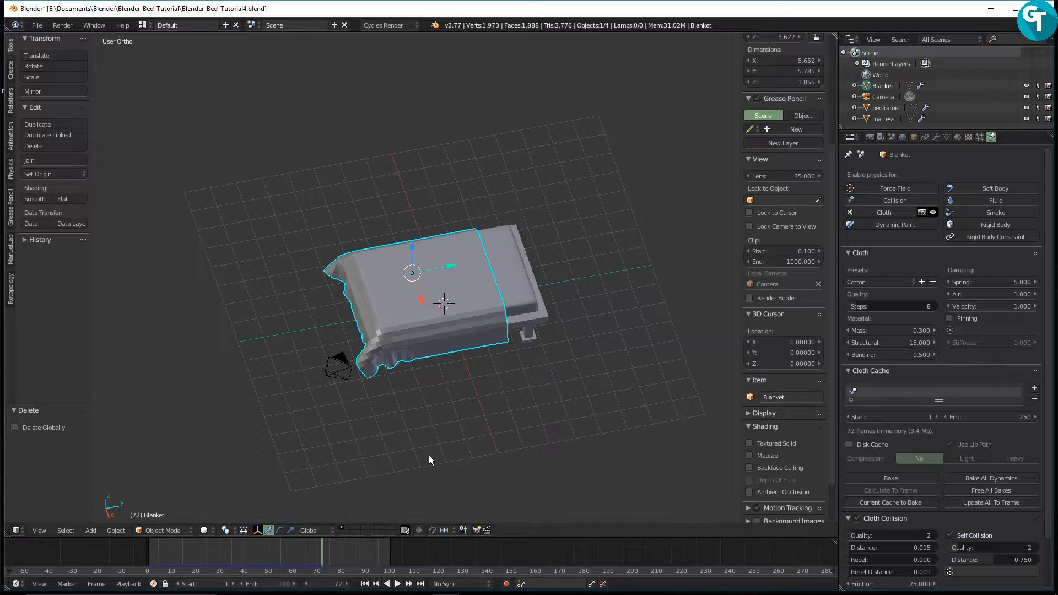
Apply smooth shading to the draped blanket.
{"action": "middle_click_drag", "start_coordinate": [454, 465], "coordinate": [466, 427]}
{"action": "scroll", "coordinate": [472, 339], "scroll_direction": "up", "scroll_amount": 3}
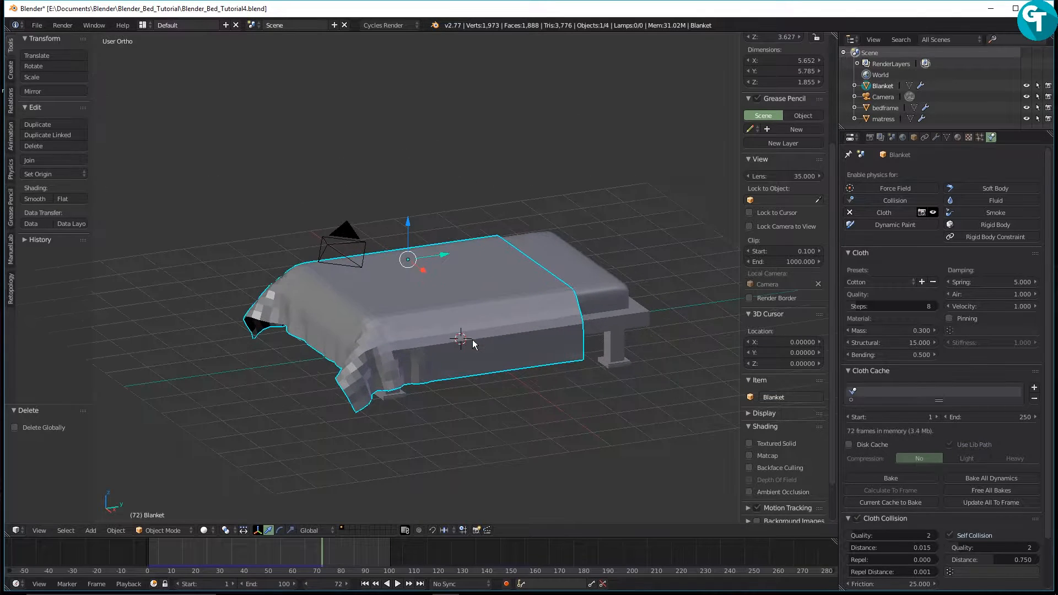
{"action": "key", "text": "z"}
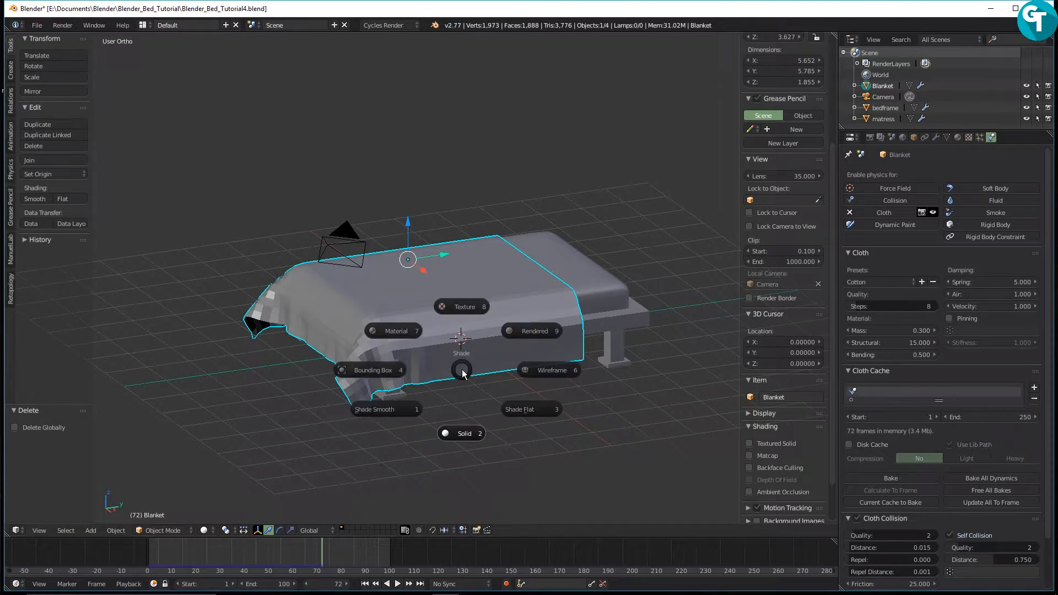
{"action": "left_click", "coordinate": [408, 406]}
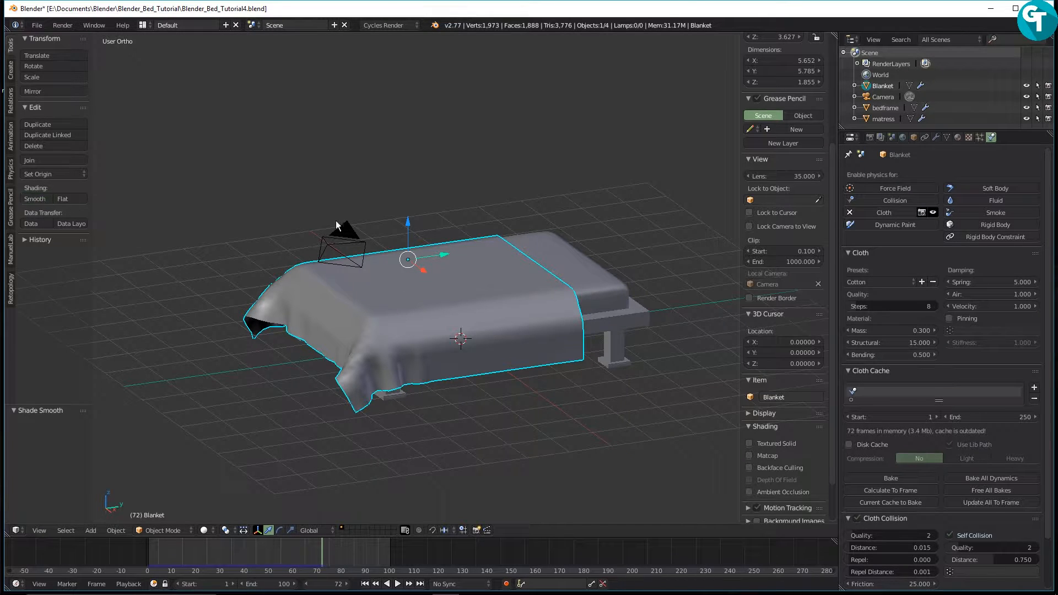
Add a level 2 subdivision surface to the blanket.
{"action": "middle_click_drag", "start_coordinate": [455, 316], "coordinate": [511, 332]}
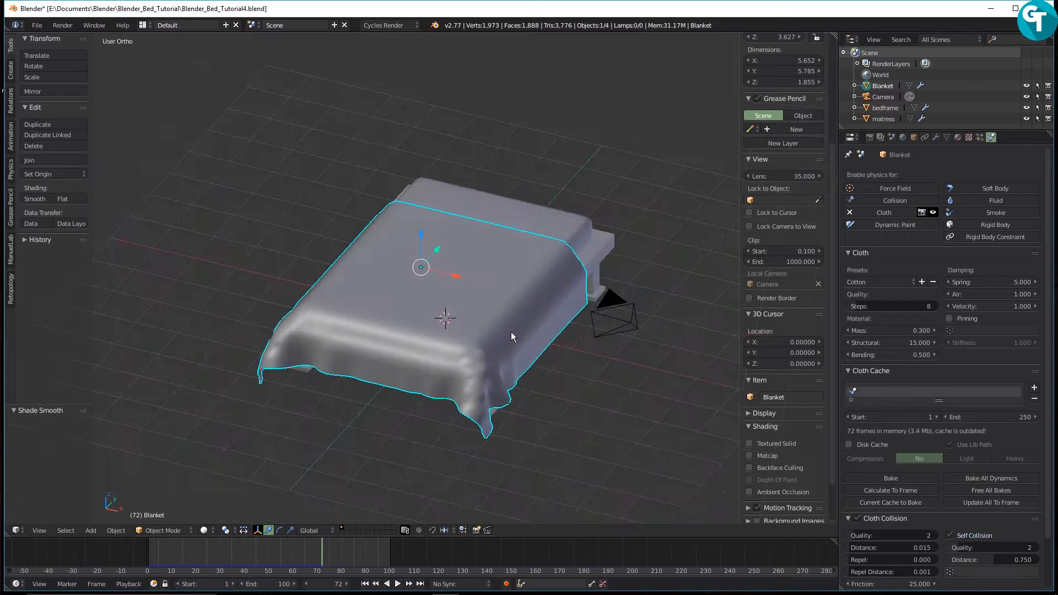
{"action": "key", "text": "ctrl+2"}
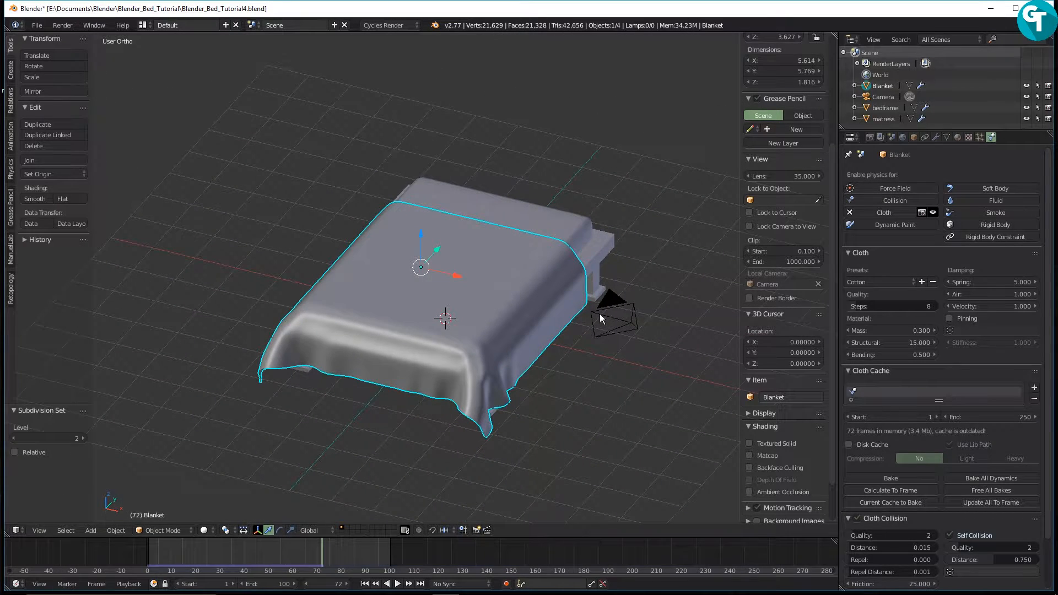
{"action": "middle_click_drag", "start_coordinate": [600, 336], "coordinate": [439, 380]}
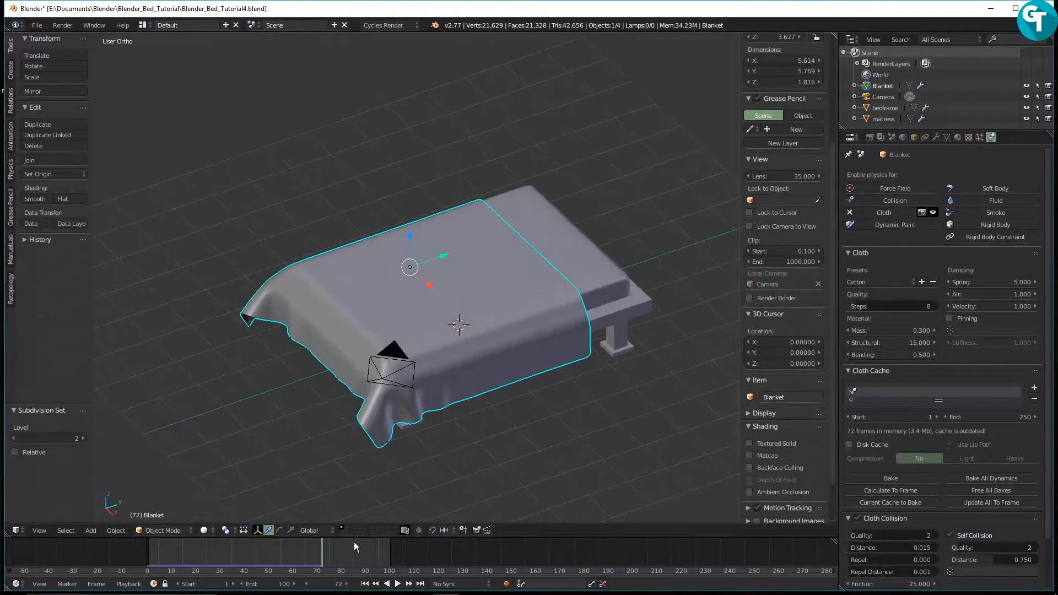
Play the blanket's cloth simulation past frame 72, stop playback, and scrub the timeline to frame 61.
{"action": "left_click", "coordinate": [395, 584]}
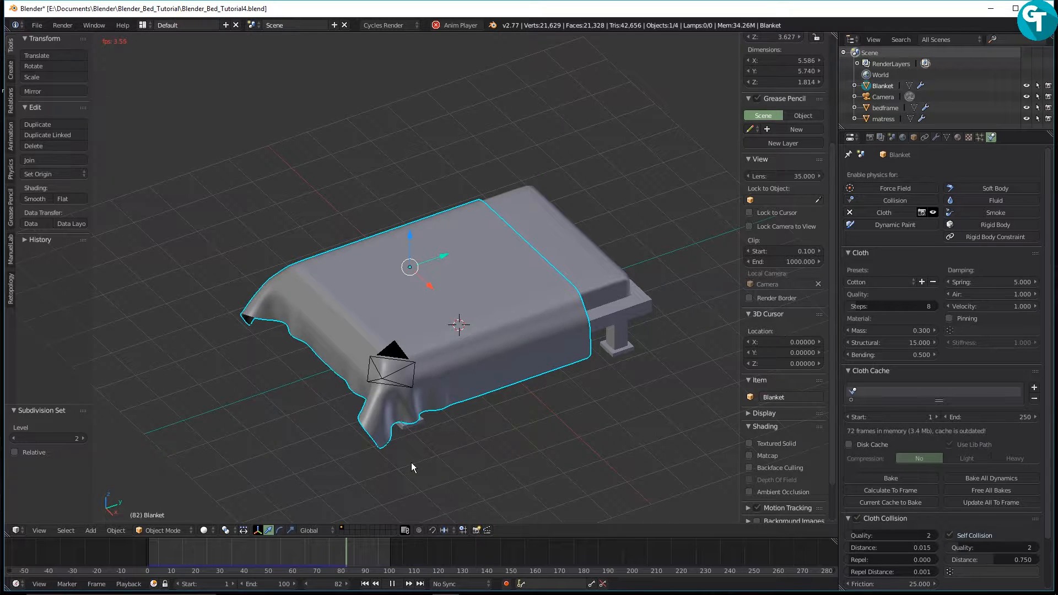
{"action": "key", "text": "space"}
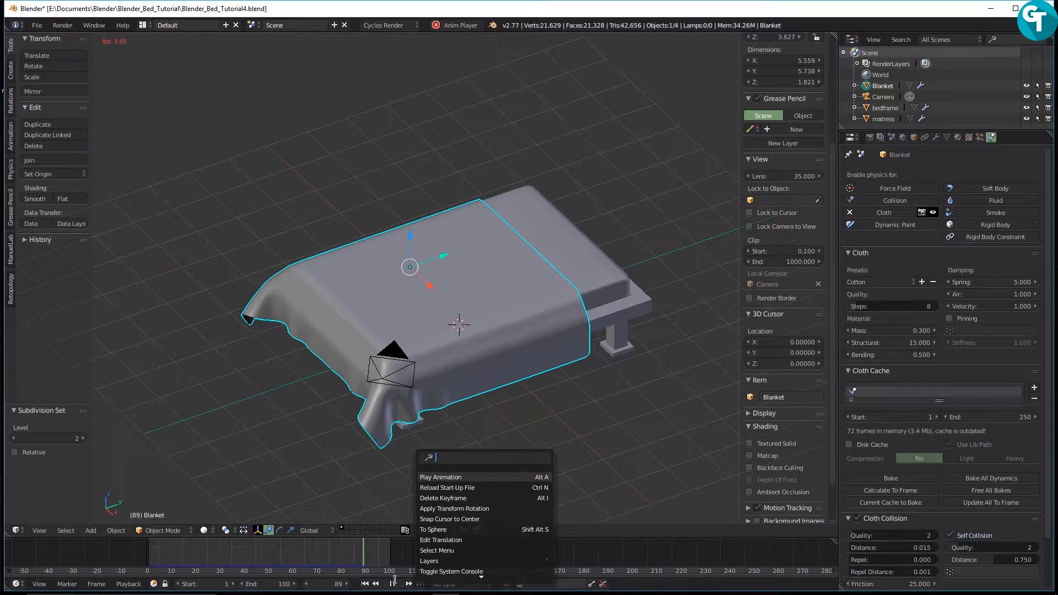
{"action": "left_click", "coordinate": [392, 583]}
{"action": "left_click", "coordinate": [391, 583]}
{"action": "left_click", "coordinate": [390, 583]}
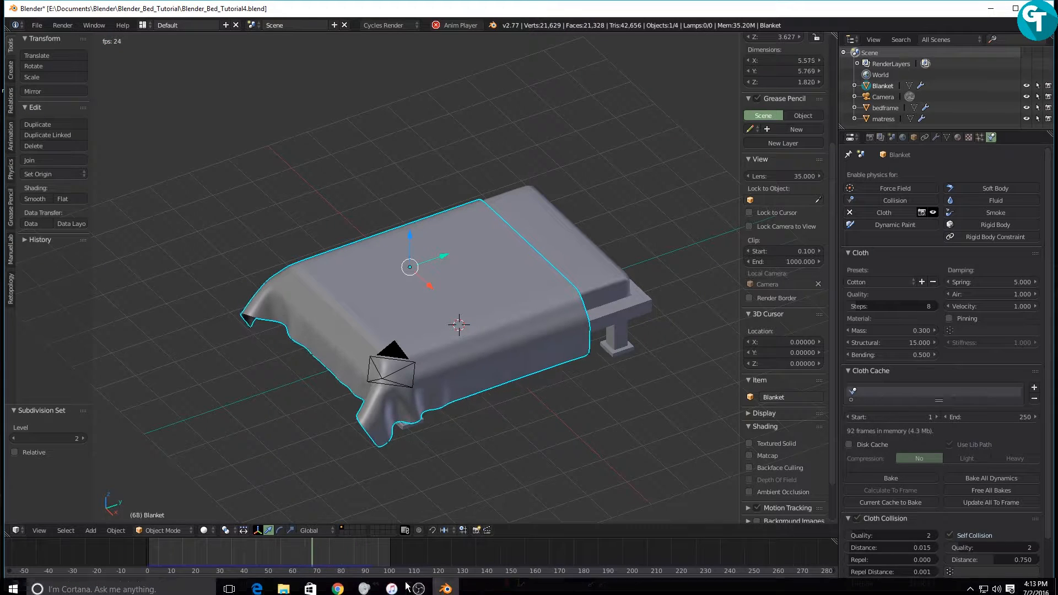
{"action": "left_click", "coordinate": [392, 584]}
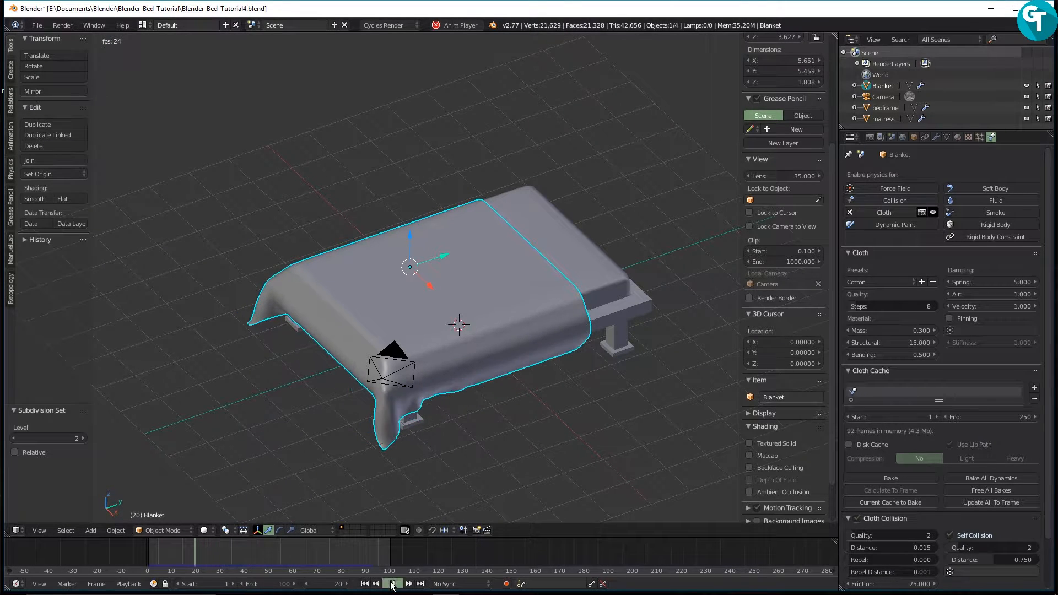
{"action": "left_click_drag", "start_coordinate": [282, 549], "coordinate": [295, 566]}
Examine the draped blanket's folds, edges and overhang around the bed from several sides at frame 61.
{"action": "middle_click_drag", "start_coordinate": [305, 399], "coordinate": [501, 385]}
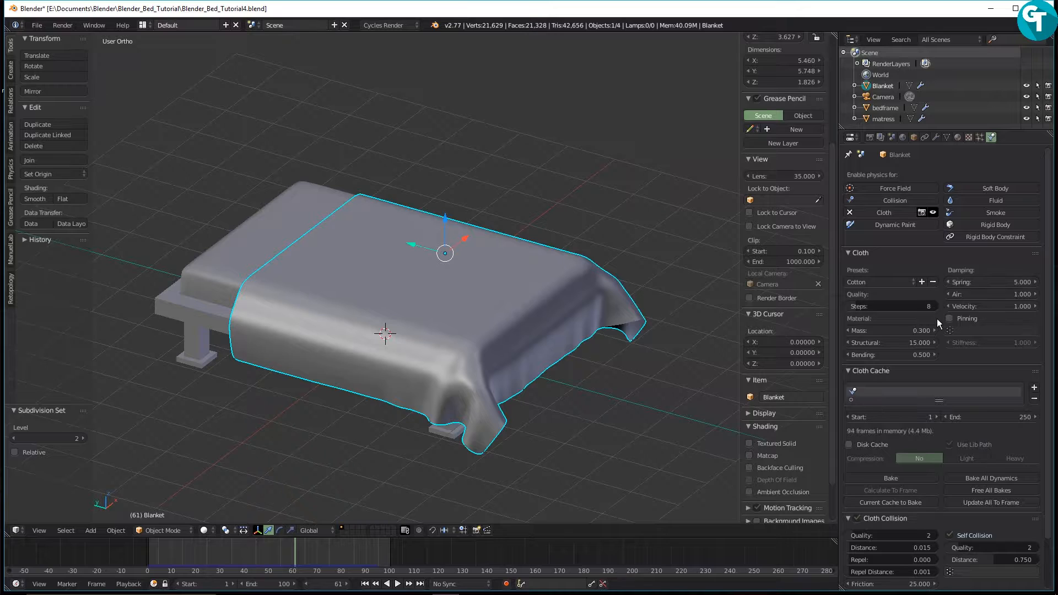
{"action": "scroll", "coordinate": [937, 319], "scroll_direction": "down", "scroll_amount": 3}
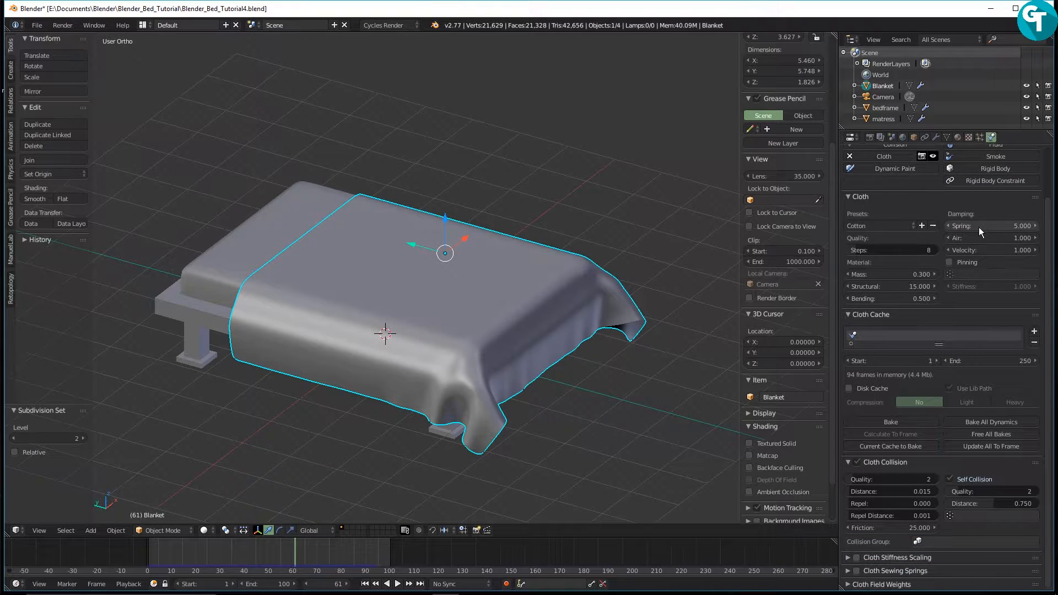
{"action": "middle_click_drag", "start_coordinate": [616, 392], "coordinate": [435, 353]}
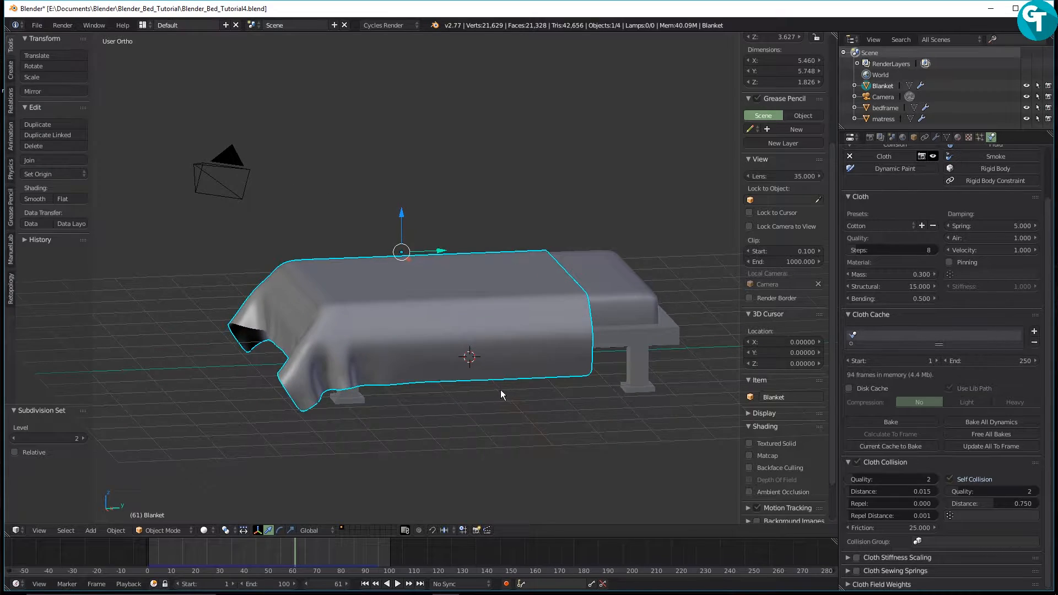
{"action": "middle_click_drag", "start_coordinate": [500, 389], "coordinate": [401, 381]}
{"action": "middle_click_drag", "start_coordinate": [546, 357], "coordinate": [514, 369]}
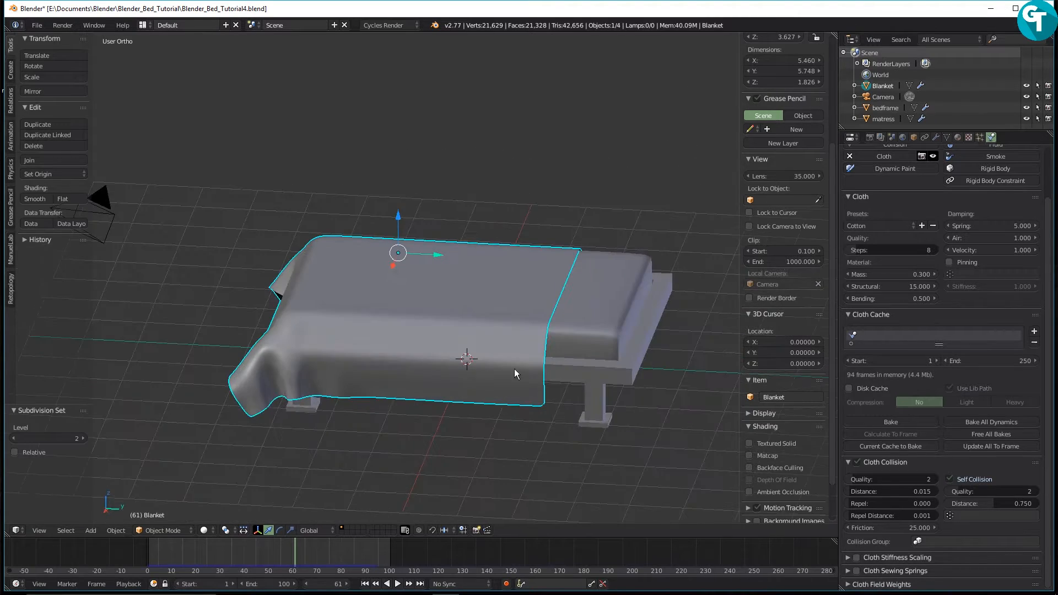
{"action": "scroll", "coordinate": [667, 386], "scroll_direction": "up", "scroll_amount": 4}
{"action": "middle_click_drag", "start_coordinate": [567, 392], "coordinate": [469, 362]}
{"action": "scroll", "coordinate": [478, 227], "scroll_direction": "down", "scroll_amount": 3}
{"action": "middle_click_drag", "start_coordinate": [477, 322], "coordinate": [379, 323]}
{"action": "middle_click_drag", "start_coordinate": [480, 344], "coordinate": [255, 369]}
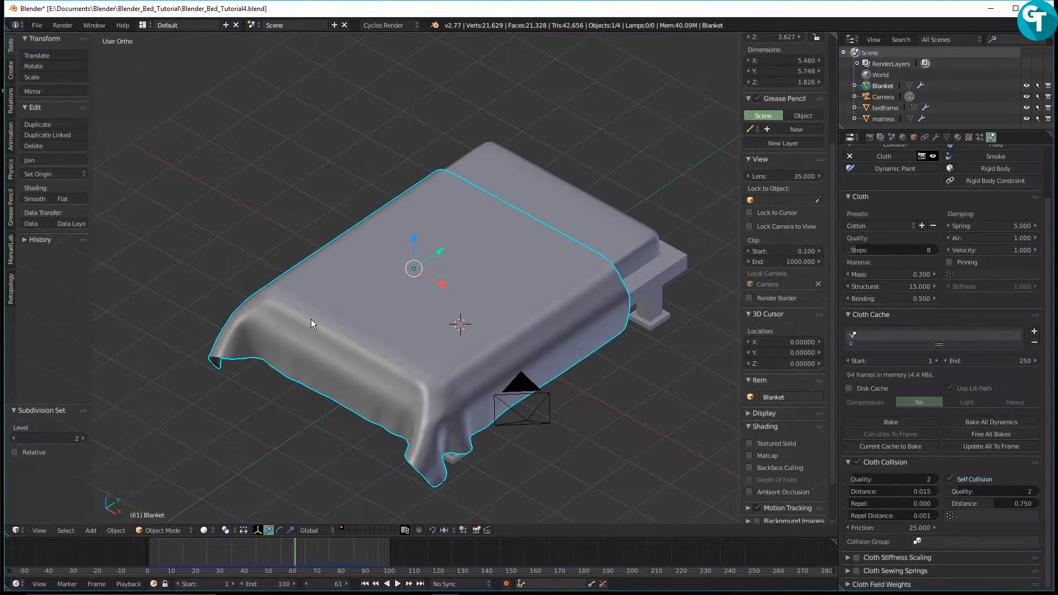
Return to frame 1 and raise the flat blanket about 0.319 units along Z above the mattress.
{"action": "key", "text": "KP_3"}
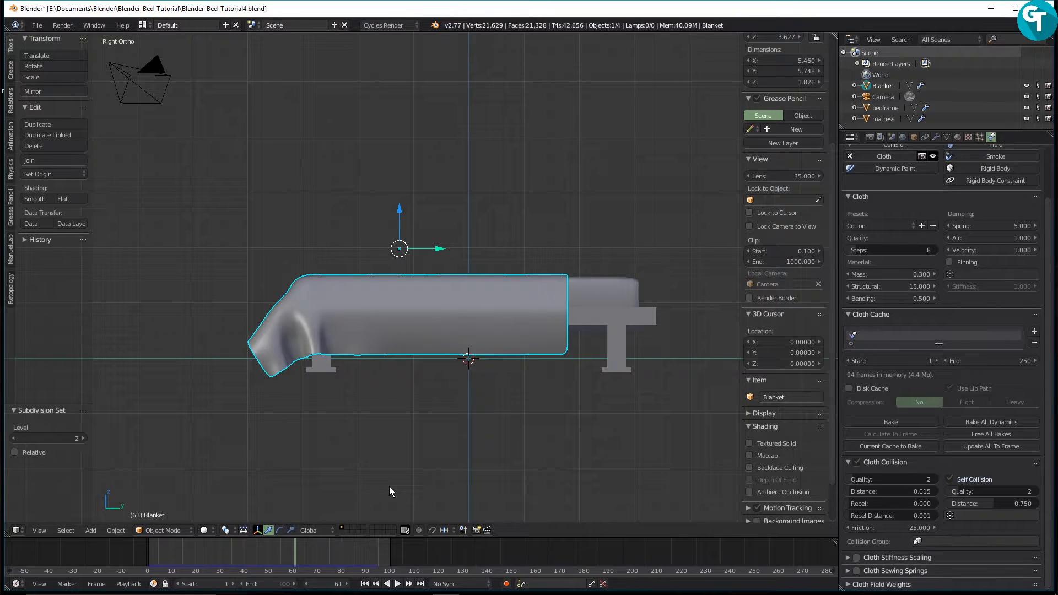
{"action": "key", "text": "shift+Left"}
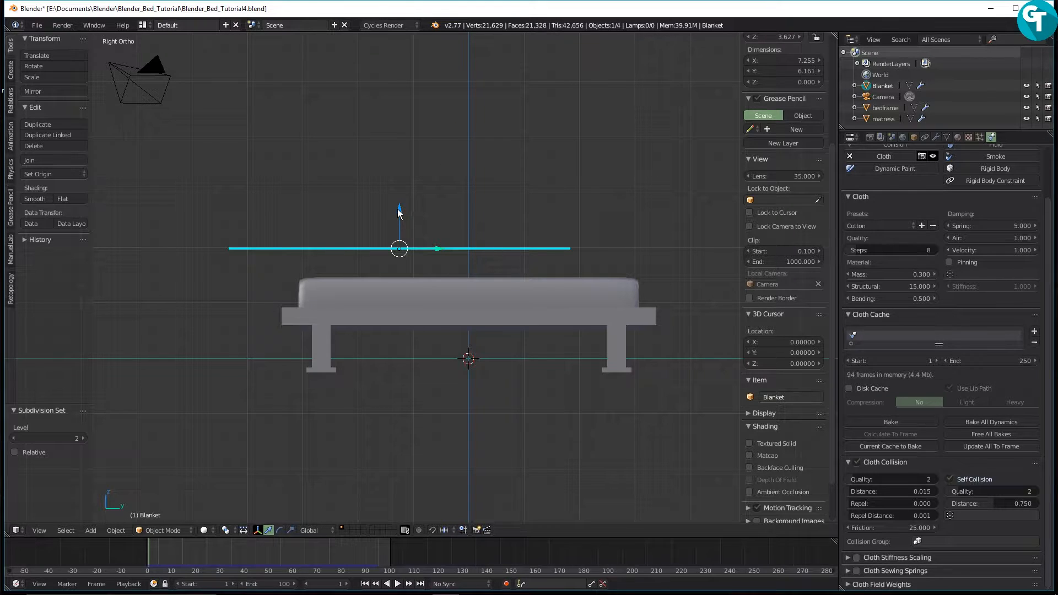
{"action": "left_click_drag", "start_coordinate": [398, 209], "coordinate": [405, 191]}
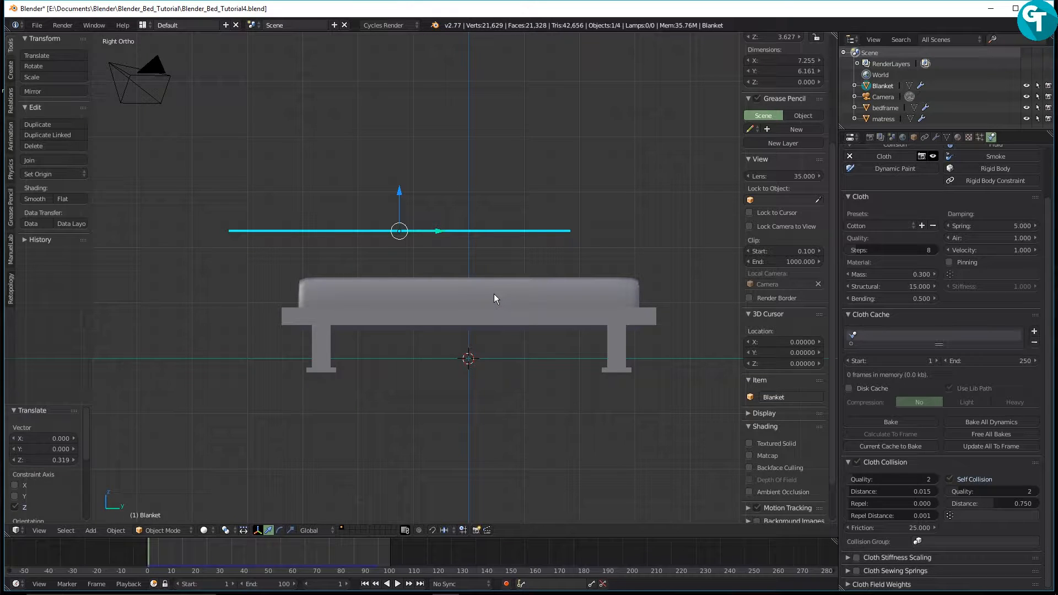
Widen the blanket along the X axis by a factor of about 1.067.
{"action": "key", "text": "KP_7"}
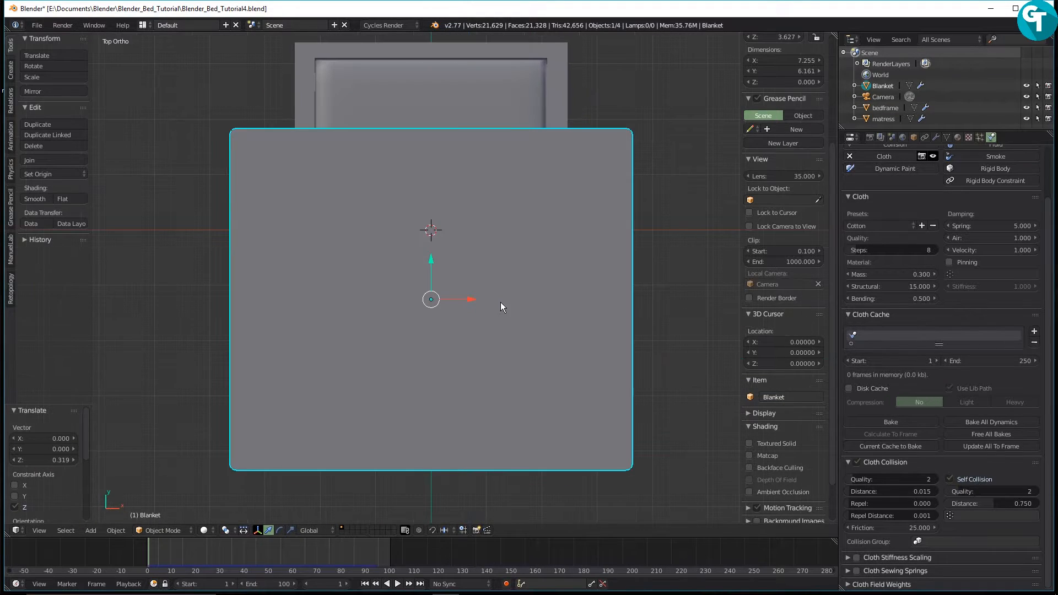
{"action": "key", "text": "s"}
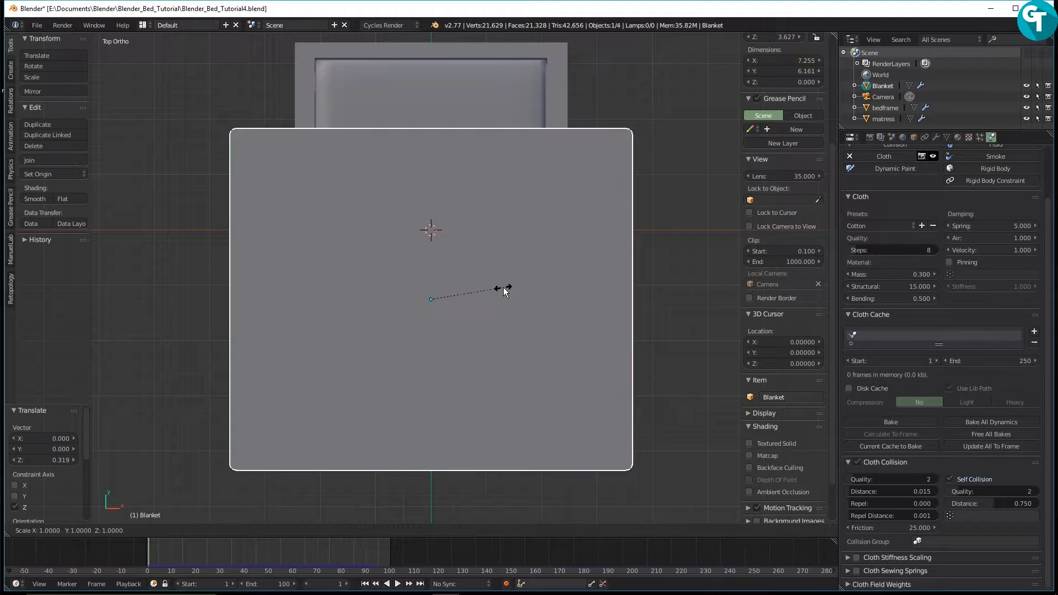
{"action": "key", "text": "x"}
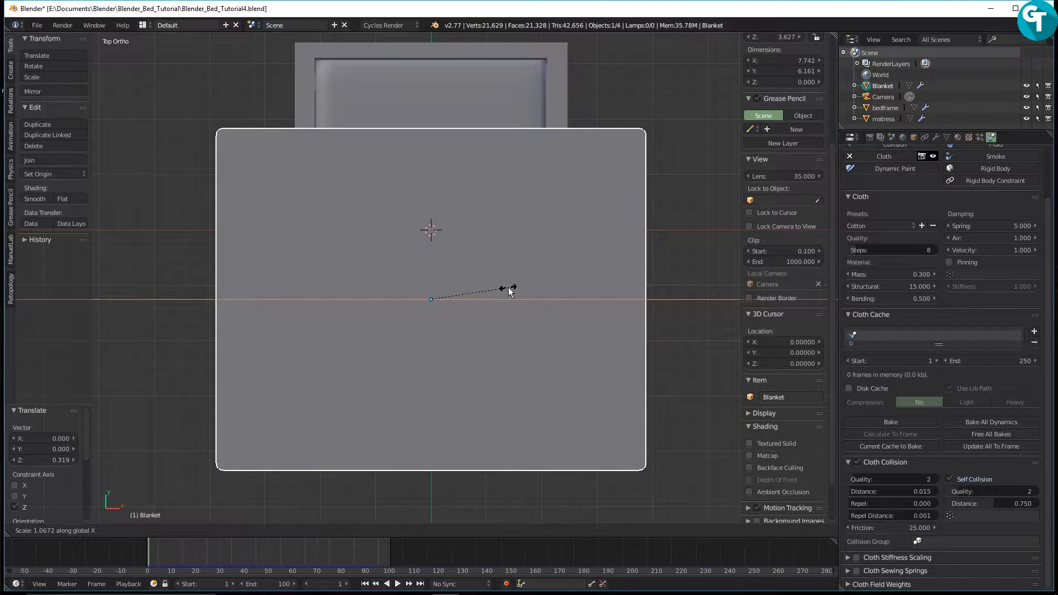
{"action": "left_click", "coordinate": [508, 288]}
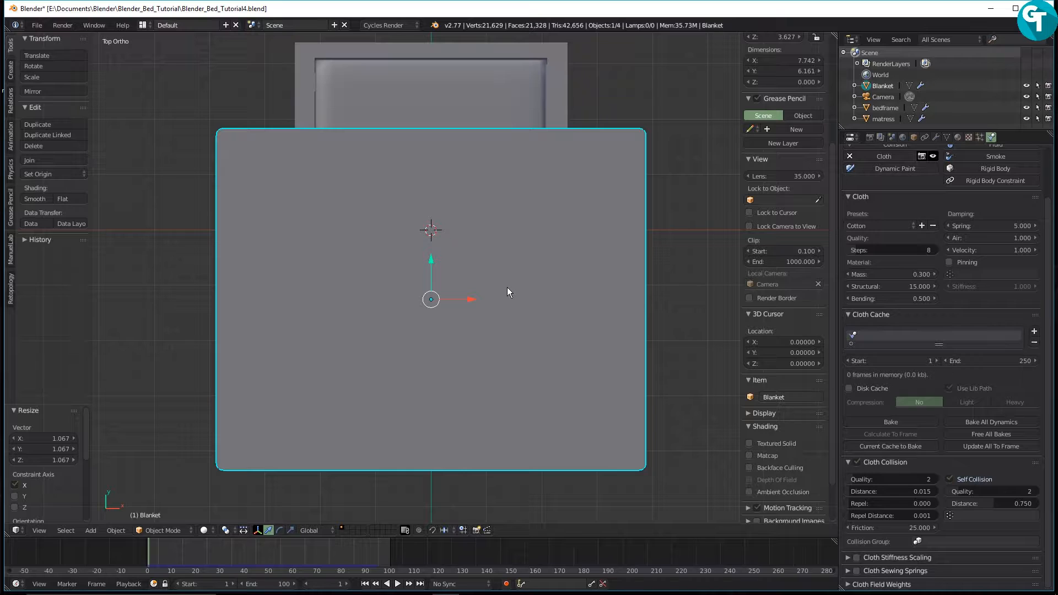
Run the cloth simulation again from frame 1 and stop it at frame 83.
{"action": "middle_click_drag", "start_coordinate": [515, 297], "coordinate": [425, 308]}
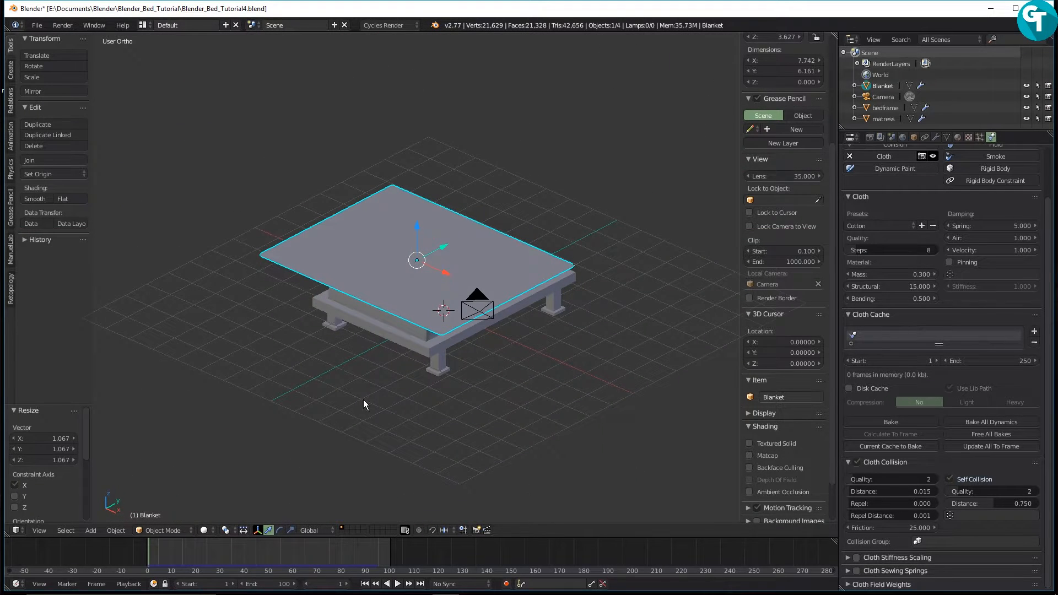
{"action": "left_click", "coordinate": [397, 582]}
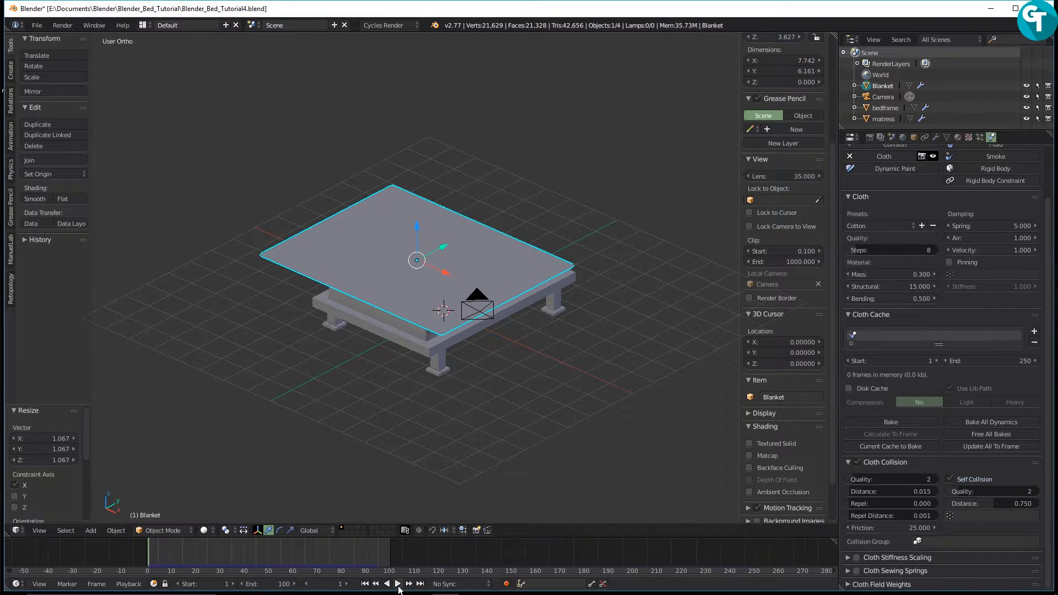
{"action": "left_click", "coordinate": [398, 584]}
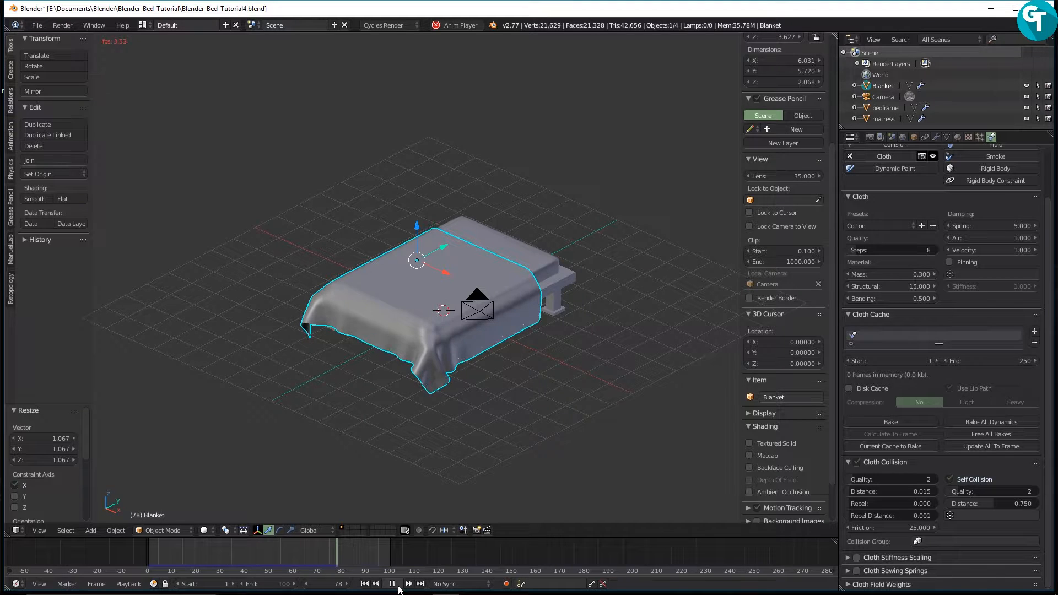
{"action": "left_click", "coordinate": [392, 583]}
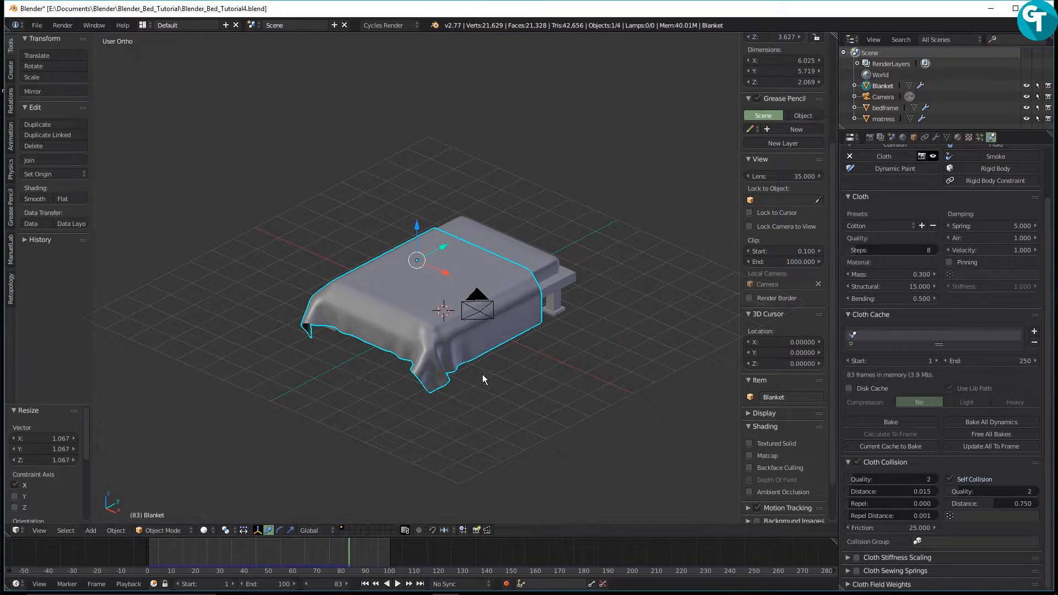
Apply the blanket's Cloth modifier to keep the draped shape of frame 83.
{"action": "middle_click_drag", "start_coordinate": [481, 375], "coordinate": [450, 376]}
{"action": "scroll", "coordinate": [450, 378], "scroll_direction": "up", "scroll_amount": 1}
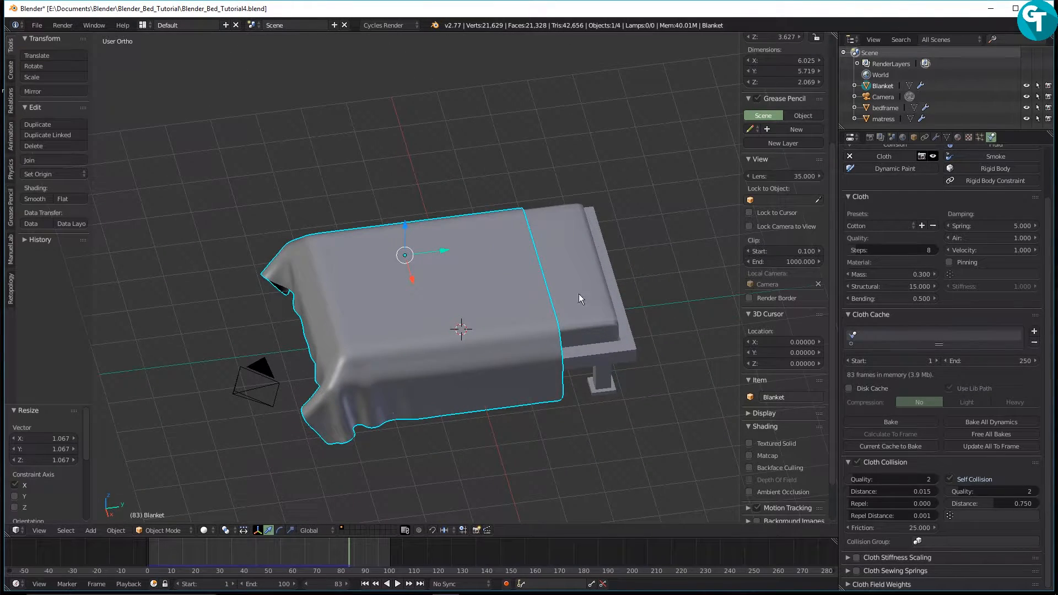
{"action": "left_click", "coordinate": [940, 138]}
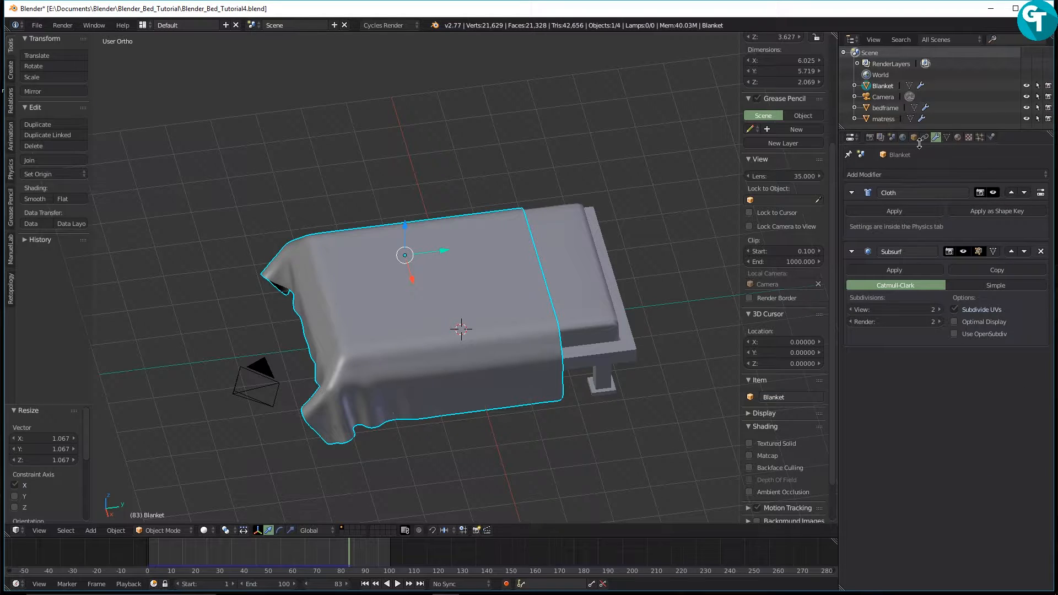
{"action": "left_click", "coordinate": [875, 212]}
{"action": "scroll", "coordinate": [543, 331], "scroll_direction": "down", "scroll_amount": 2}
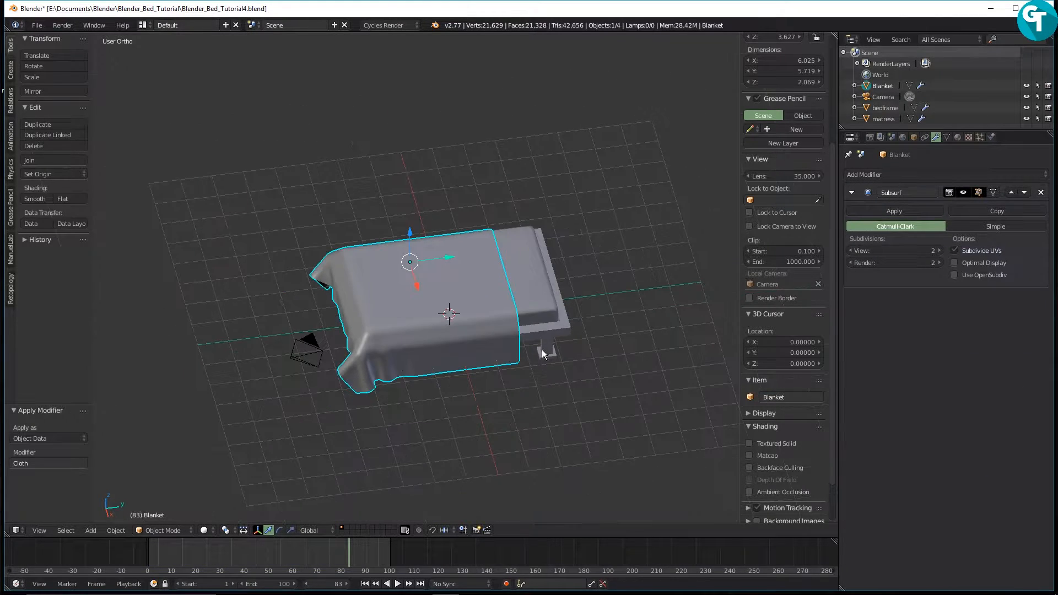
{"action": "key", "text": "ctrl+a"}
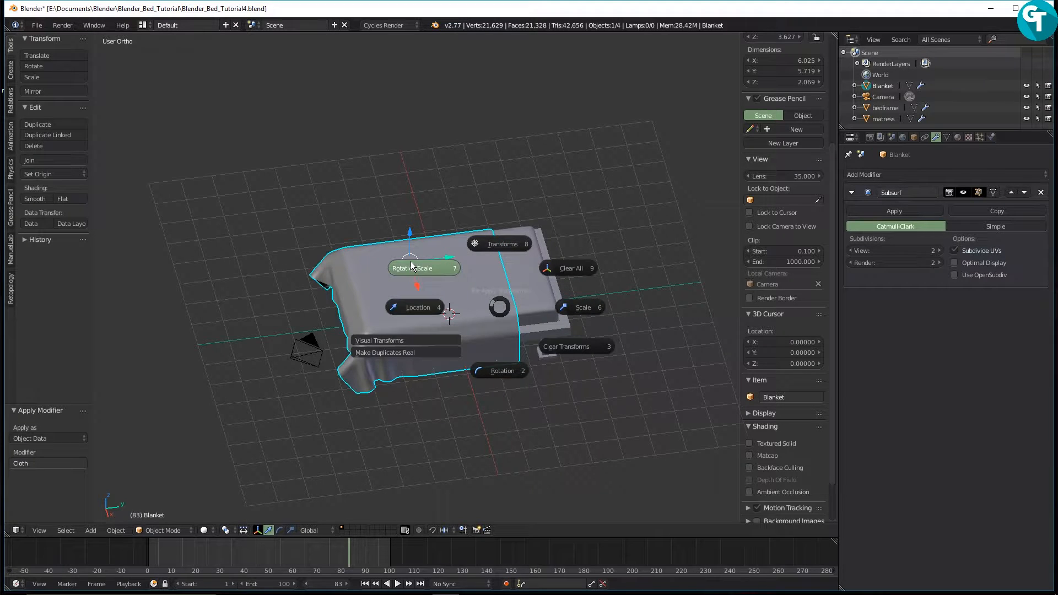
{"action": "left_click", "coordinate": [360, 215]}
{"action": "scroll", "coordinate": [359, 212], "scroll_direction": "down", "scroll_amount": 1}
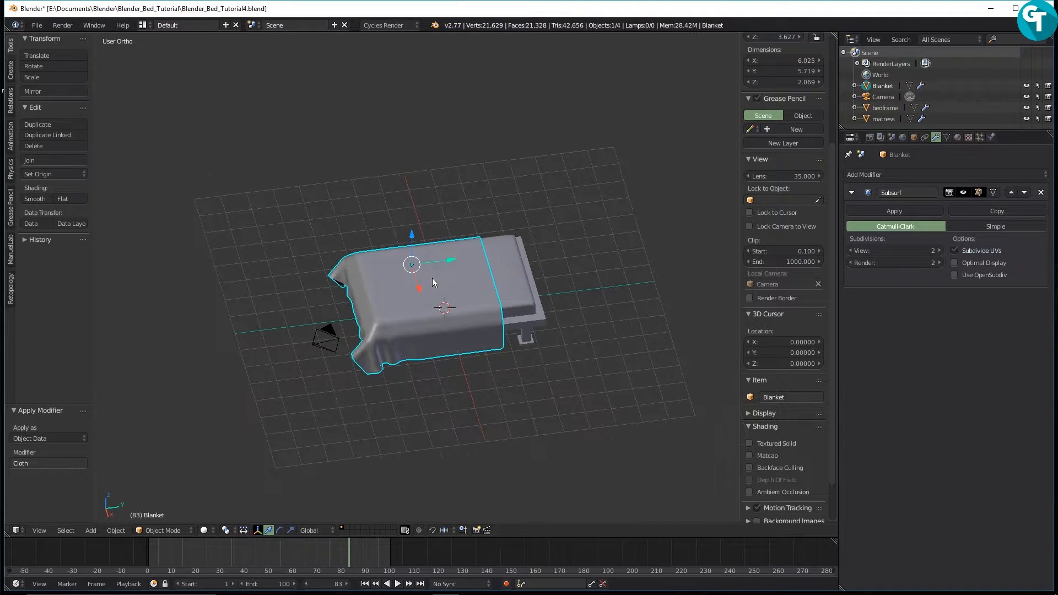
{"action": "key", "text": "Tab"}
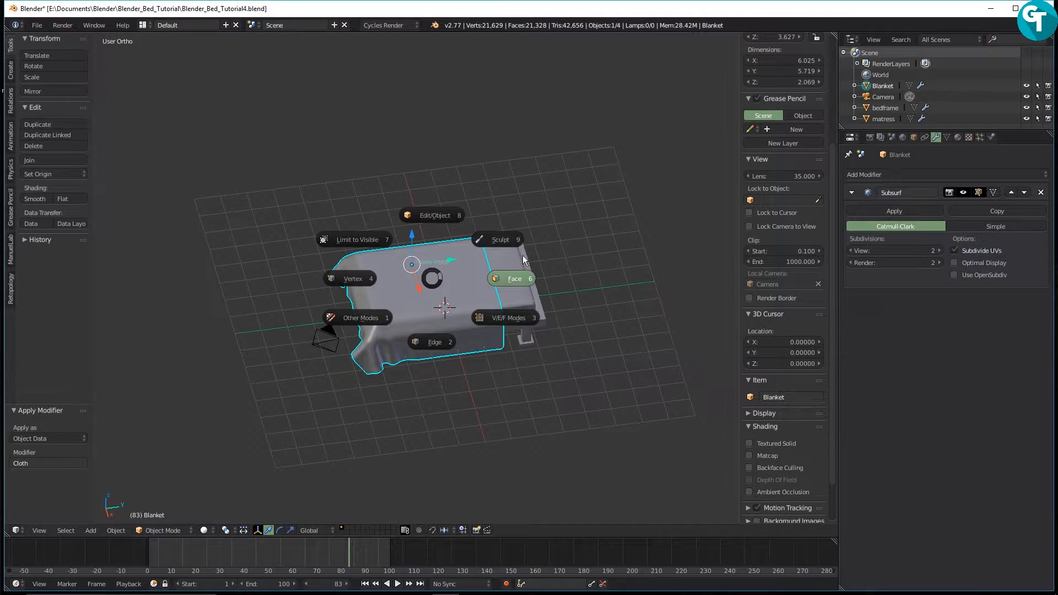
{"action": "left_click", "coordinate": [496, 238]}
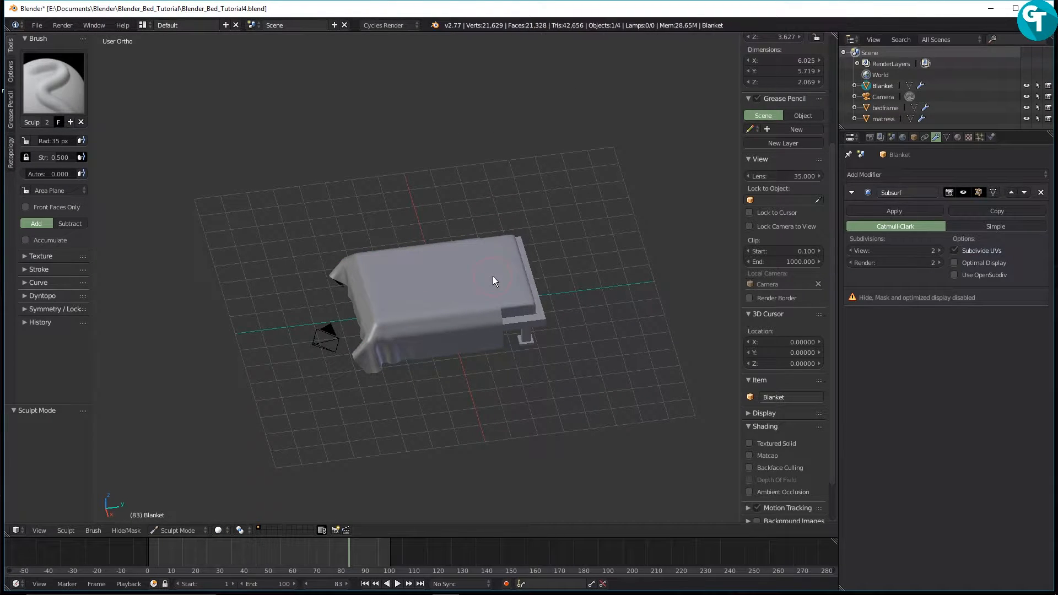
{"action": "key", "text": "Tab"}
{"action": "left_click", "coordinate": [503, 222]}
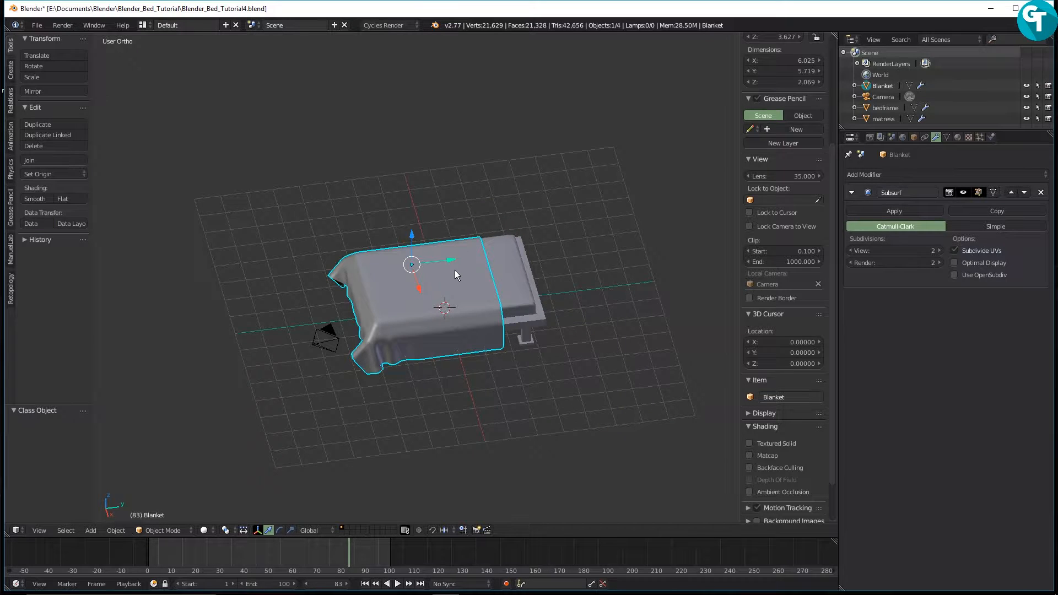
Apply the blanket's rotation and scale, and switch the blanket to Sculpt Mode.
{"action": "key", "text": "ctrl+a"}
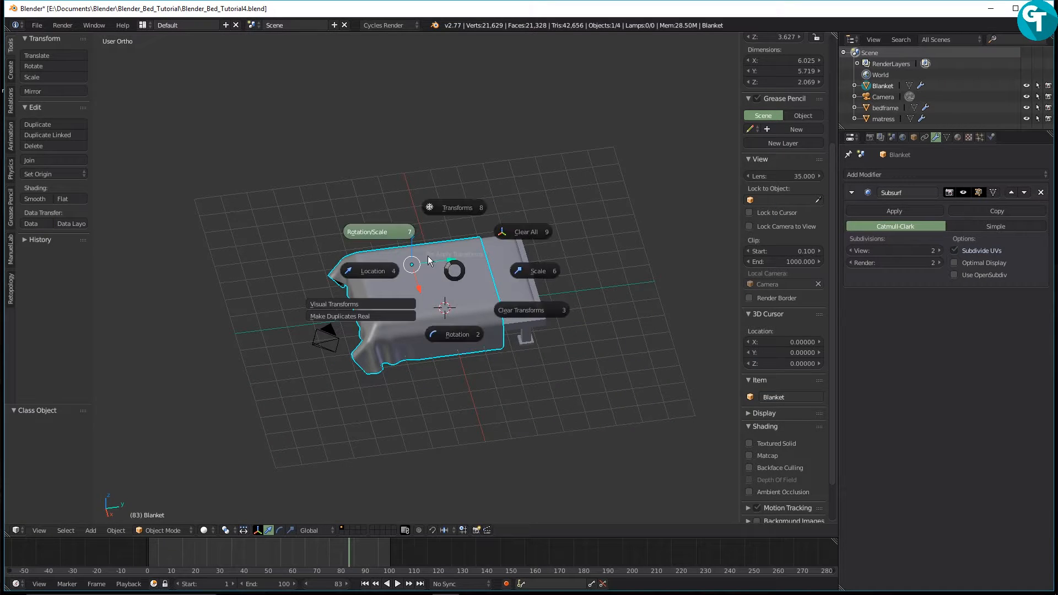
{"action": "left_click", "coordinate": [384, 232]}
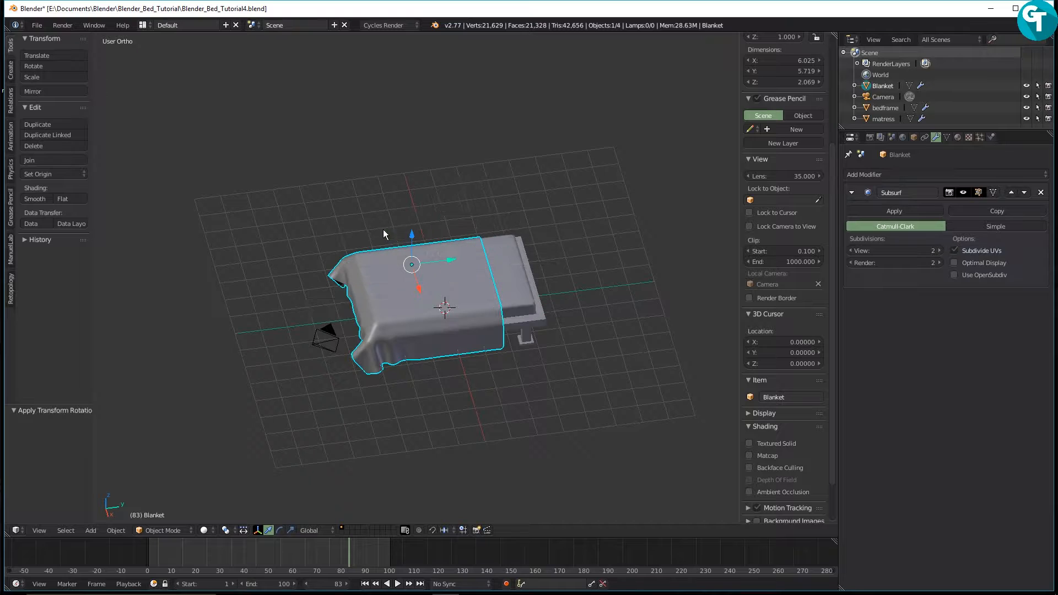
{"action": "key", "text": "Tab"}
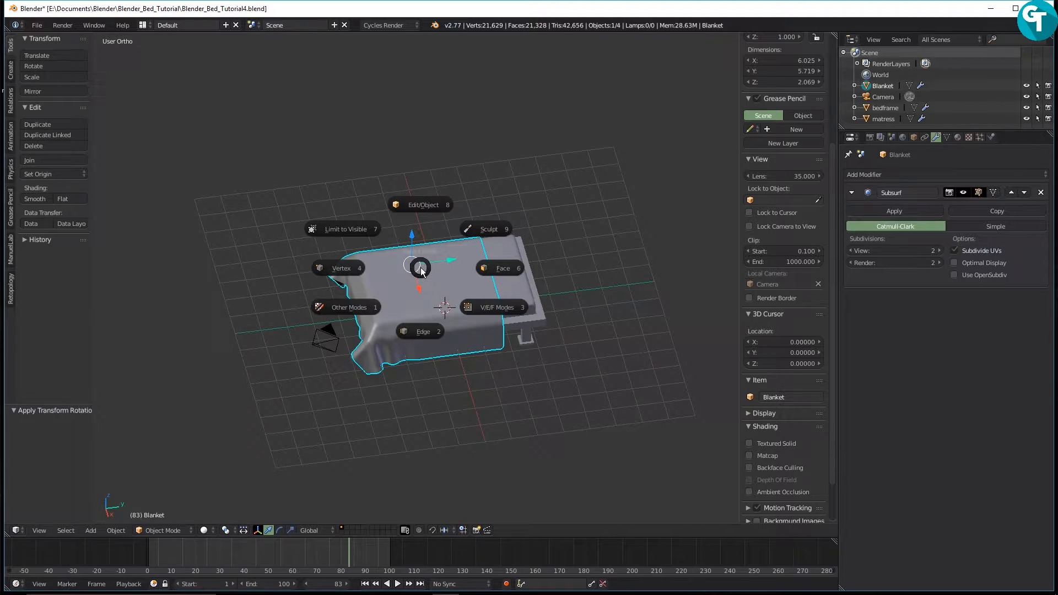
{"action": "left_click", "coordinate": [478, 229]}
{"action": "scroll", "coordinate": [433, 342], "scroll_direction": "up", "scroll_amount": 2}
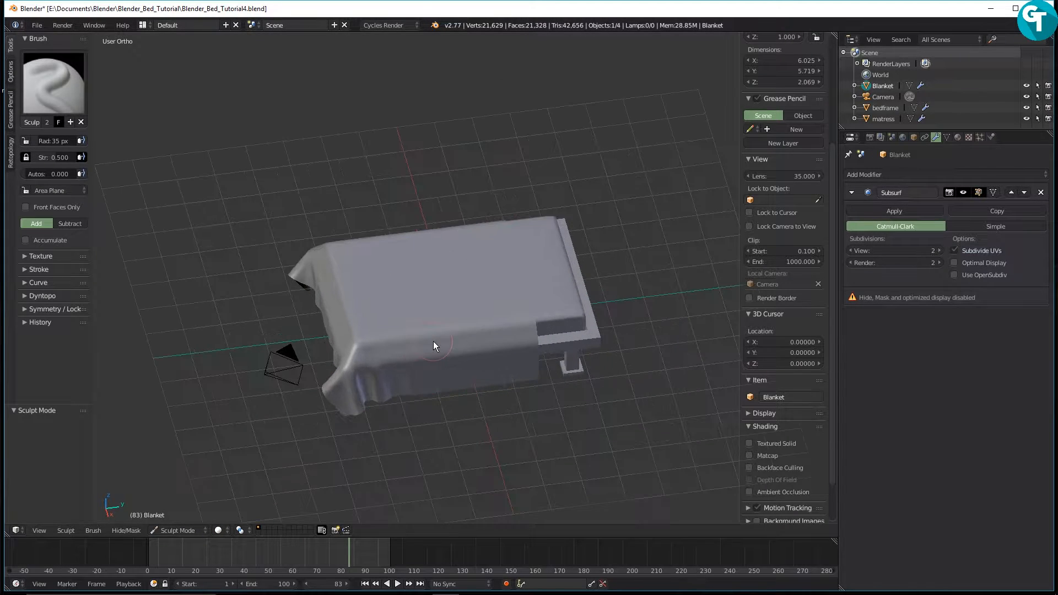
Select the Inflate/Deflate sculpt brush and set its strength to 0.624.
{"action": "left_click", "coordinate": [53, 83]}
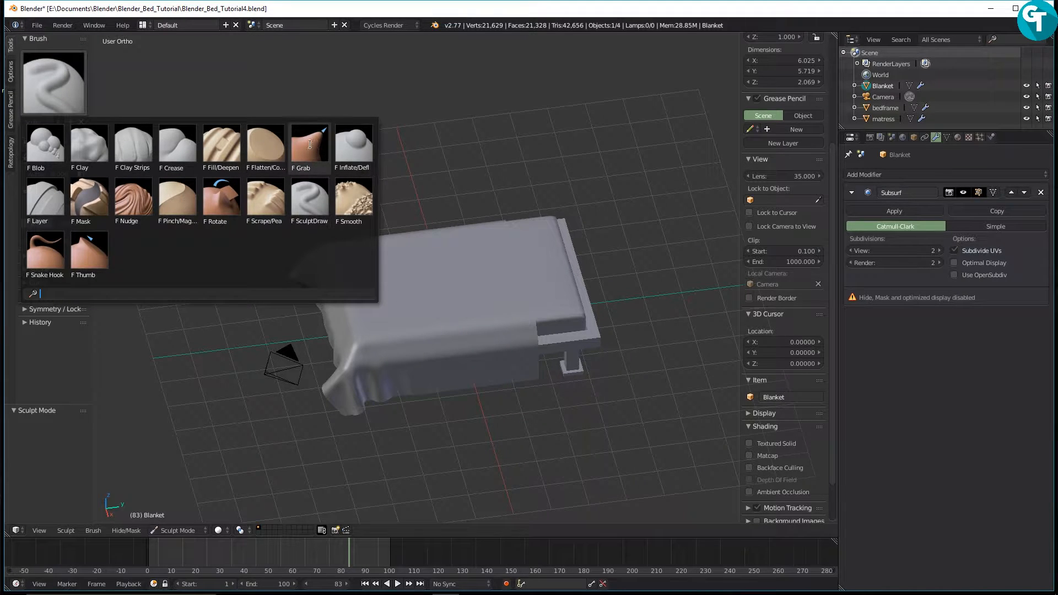
{"action": "left_click", "coordinate": [361, 150]}
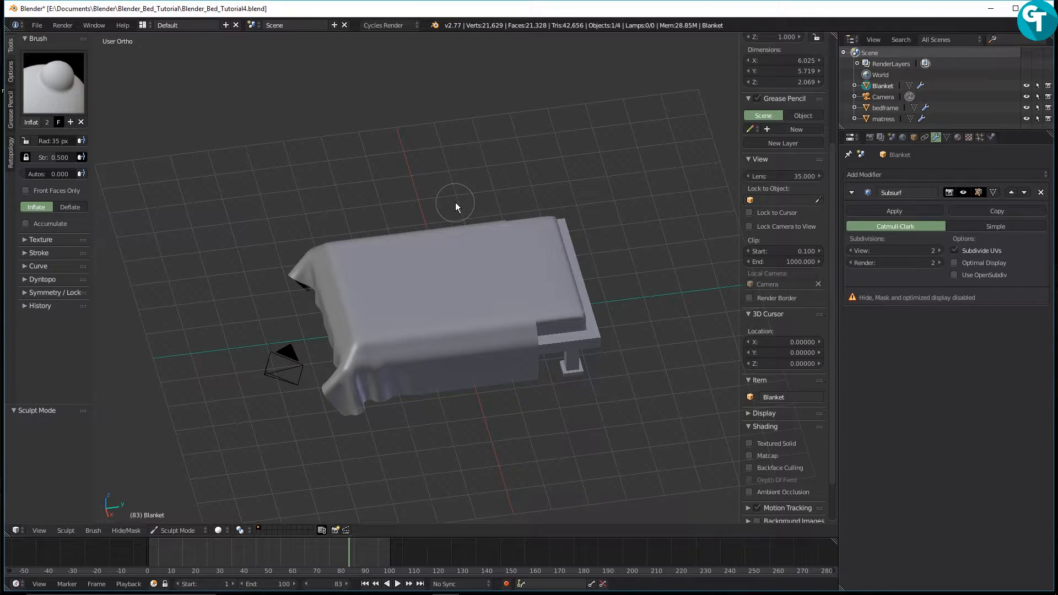
{"action": "key", "text": "w"}
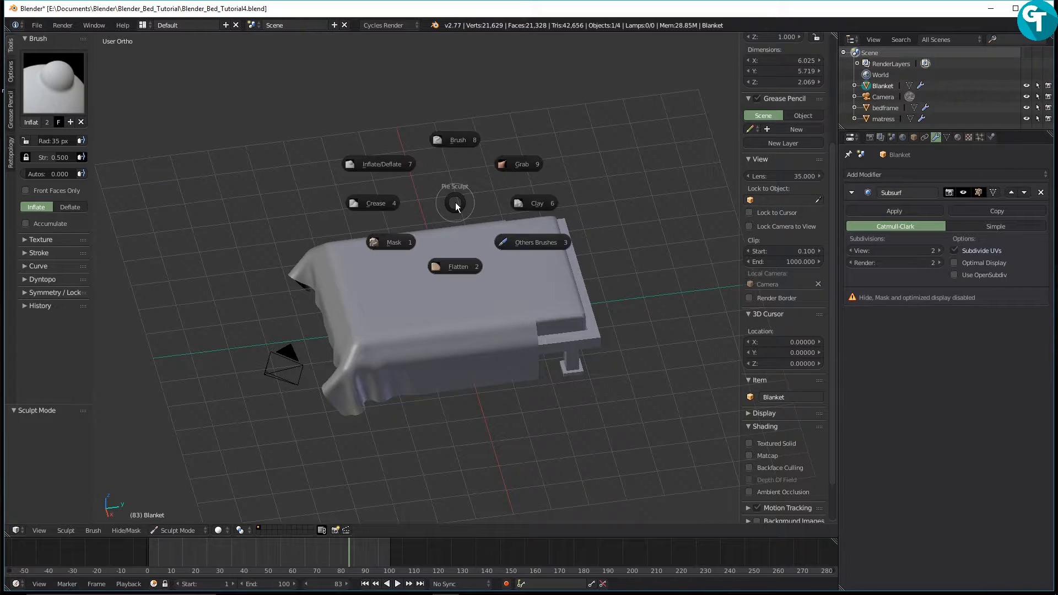
{"action": "left_click", "coordinate": [389, 164]}
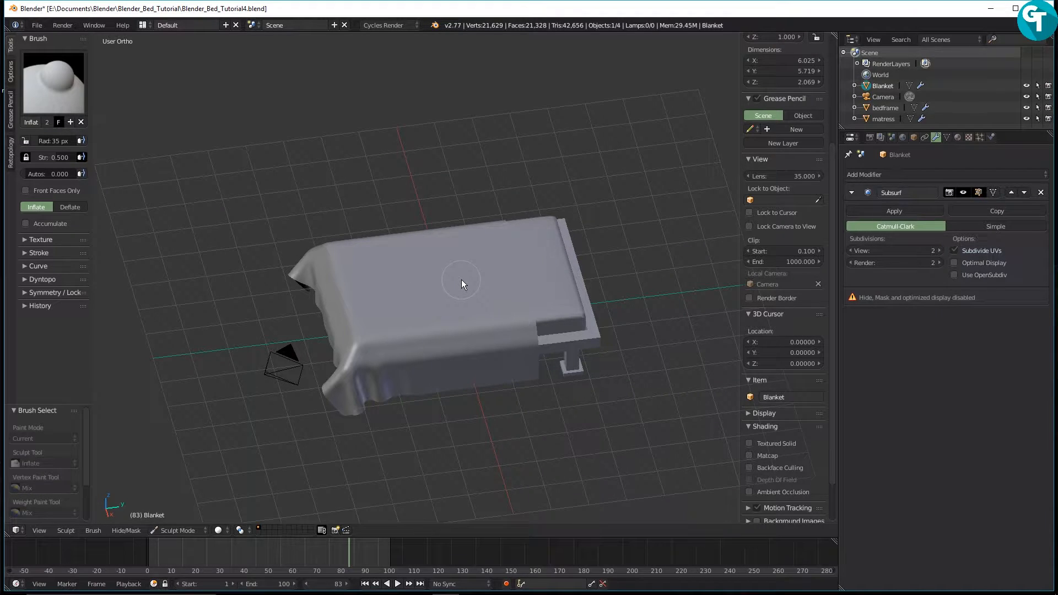
{"action": "key", "text": "shift+z"}
{"action": "key", "text": "Escape"}
{"action": "key", "text": "shift+f"}
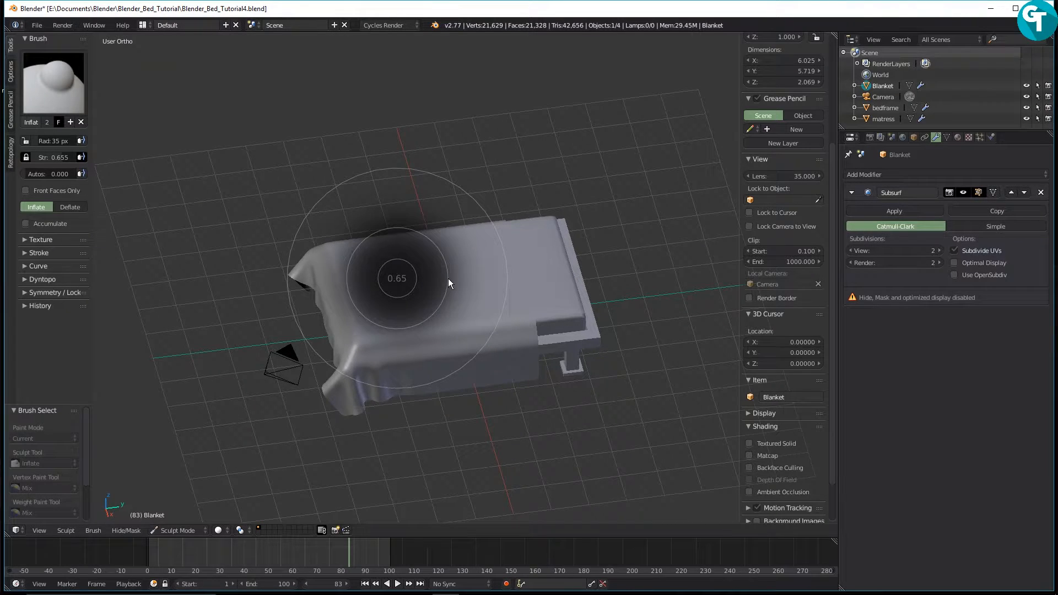
{"action": "left_click", "coordinate": [451, 278]}
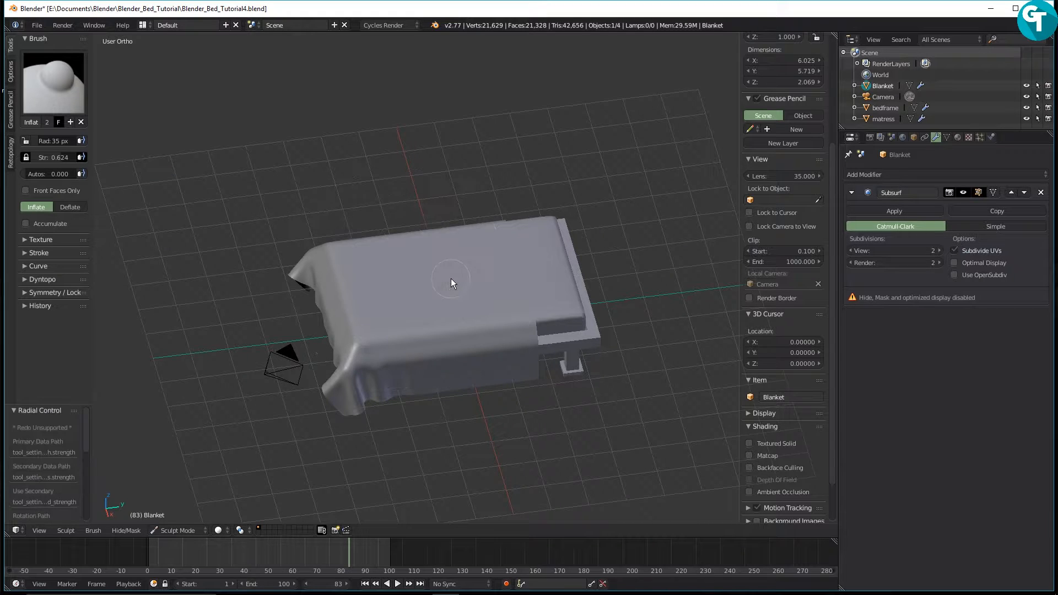
In the right side view, sculpt a vertical fold down the blanket's hanging side, next to the simulated folds at the foot end.
{"action": "scroll", "coordinate": [432, 359], "scroll_direction": "down", "scroll_amount": 1}
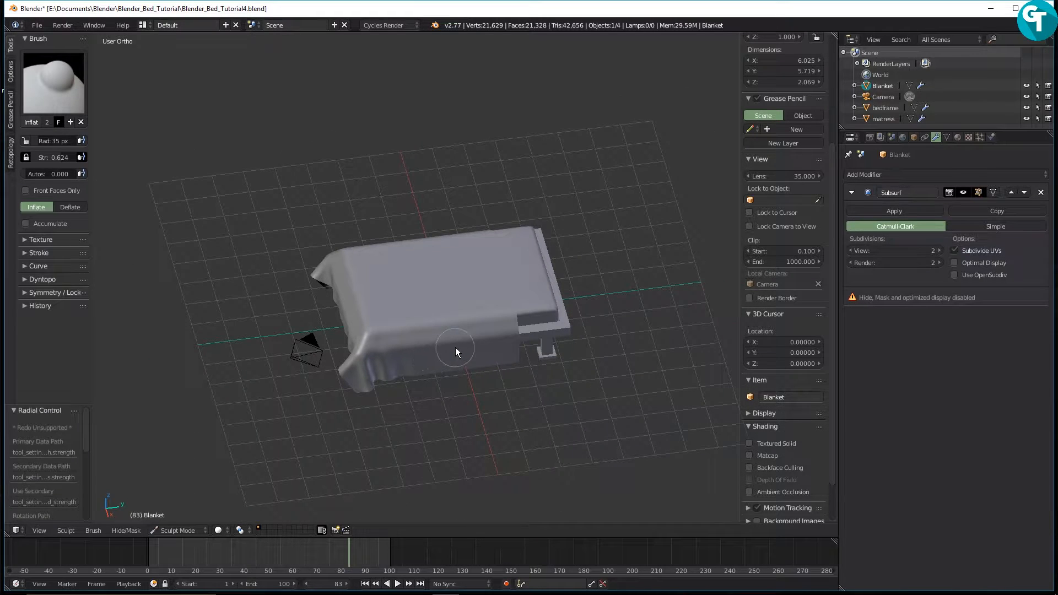
{"action": "key", "text": "KP_3"}
{"action": "scroll", "coordinate": [441, 346], "scroll_direction": "up", "scroll_amount": 5}
{"action": "middle_click_drag", "start_coordinate": [389, 376], "coordinate": [386, 352], "text": "shift"}
{"action": "scroll", "coordinate": [356, 346], "scroll_direction": "up", "scroll_amount": 2}
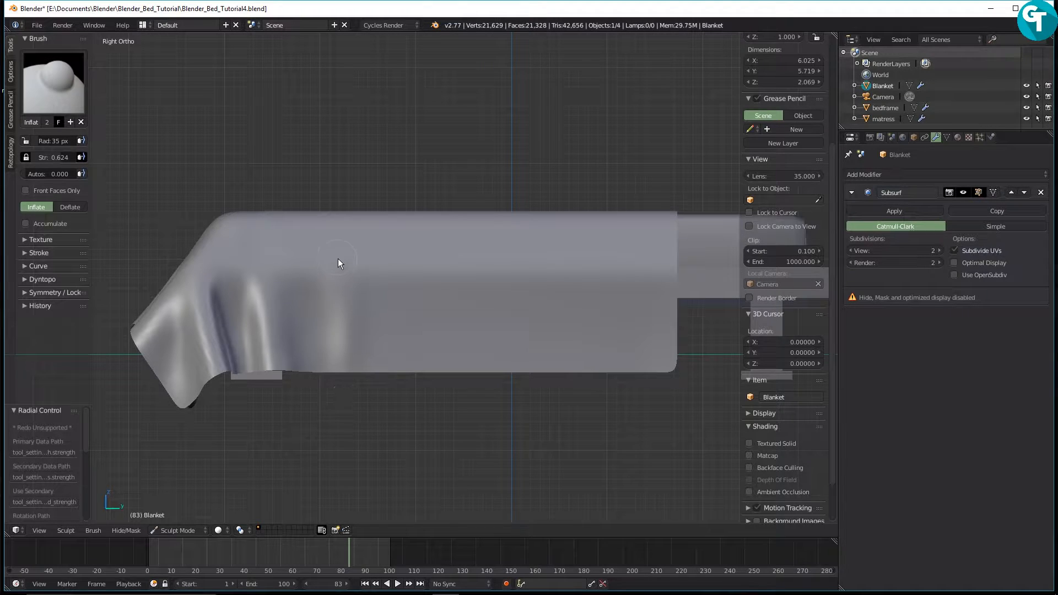
{"action": "mouse_move", "coordinate": [339, 259]}
{"action": "left_mouse_down"}
{"action": "mouse_move", "coordinate": [347, 352]}
{"action": "mouse_move", "coordinate": [338, 303]}
{"action": "left_mouse_up"}
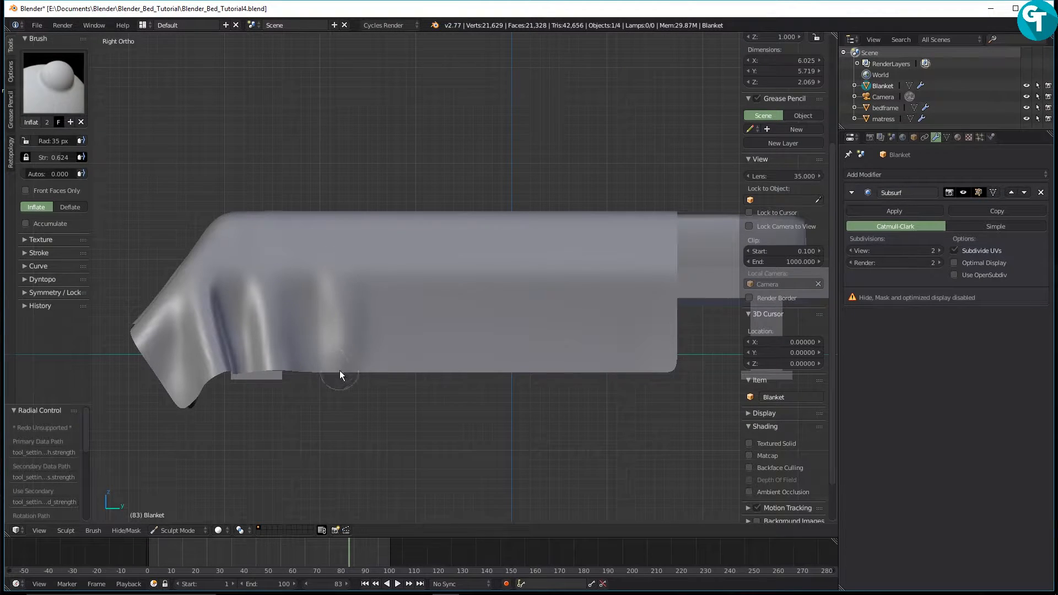
Change the Inflate brush's falloff curve to the rounded Root preset.
{"action": "left_click", "coordinate": [25, 266]}
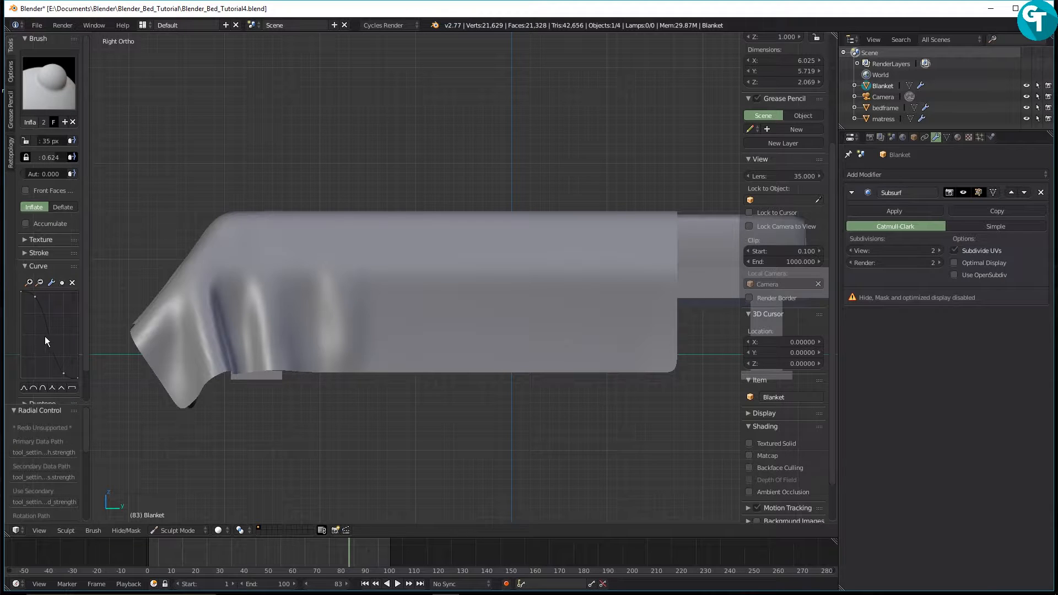
{"action": "scroll", "coordinate": [49, 342], "scroll_direction": "down", "scroll_amount": 2}
{"action": "left_click", "coordinate": [42, 352]}
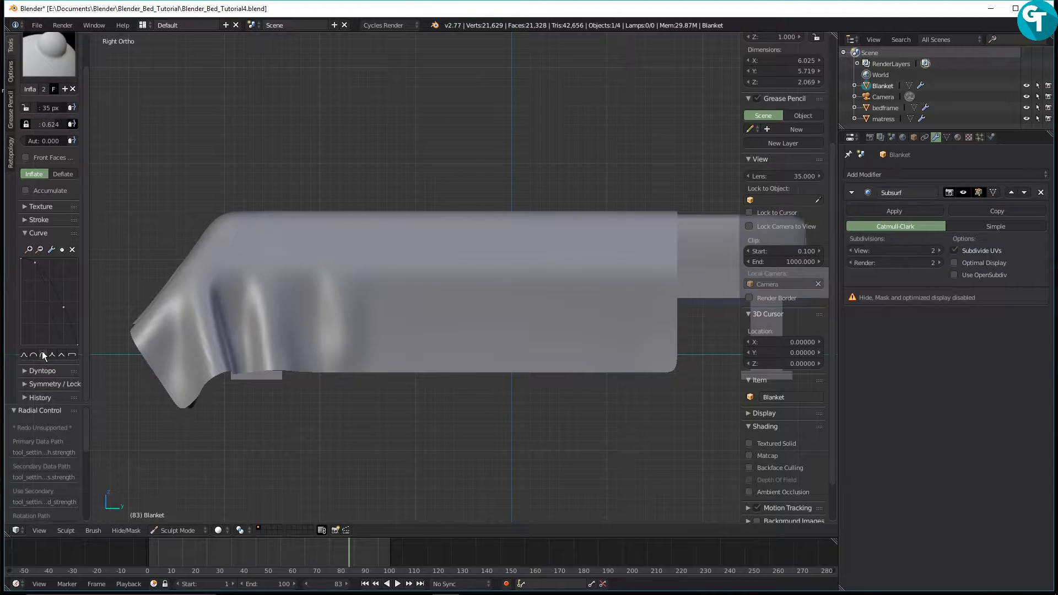
Deepen the new fold and sculpt four more evenly spaced vertical folds along the blanket's hanging side towards the head end.
{"action": "mouse_move", "coordinate": [354, 272]}
{"action": "left_mouse_down"}
{"action": "mouse_move", "coordinate": [340, 392]}
{"action": "mouse_move", "coordinate": [338, 309]}
{"action": "left_mouse_up"}
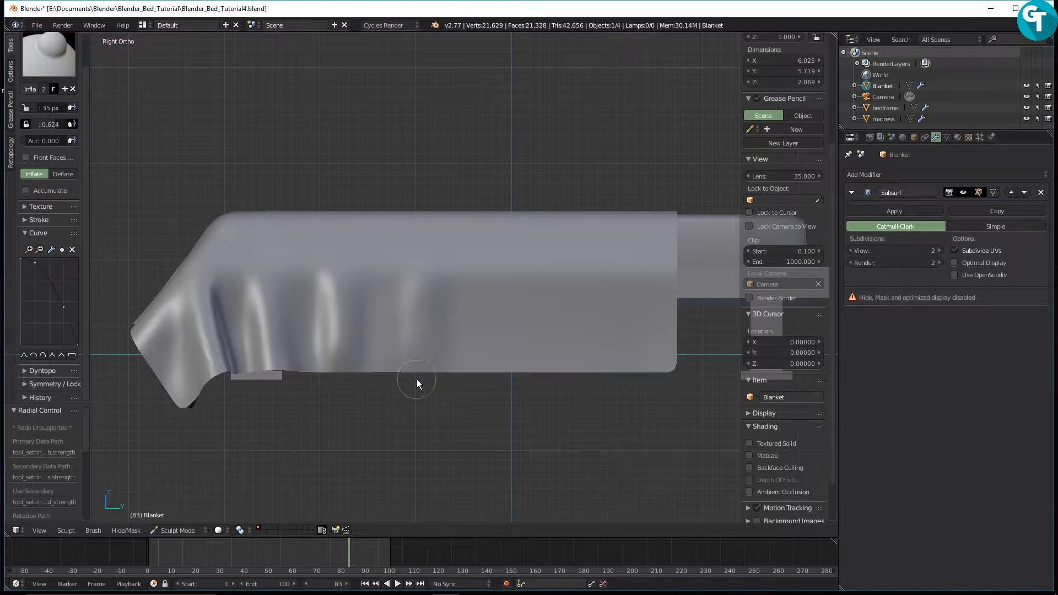
{"action": "left_click_drag", "start_coordinate": [417, 379], "coordinate": [422, 382]}
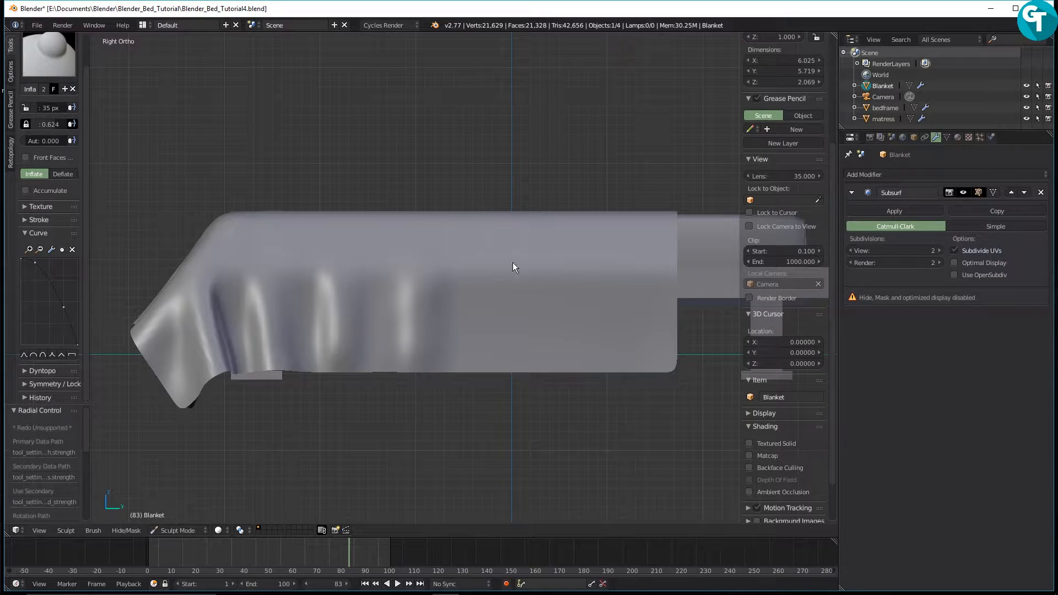
{"action": "mouse_move", "coordinate": [496, 339]}
{"action": "left_mouse_down"}
{"action": "mouse_move", "coordinate": [507, 381]}
{"action": "mouse_move", "coordinate": [475, 270]}
{"action": "mouse_move", "coordinate": [500, 282]}
{"action": "left_mouse_up"}
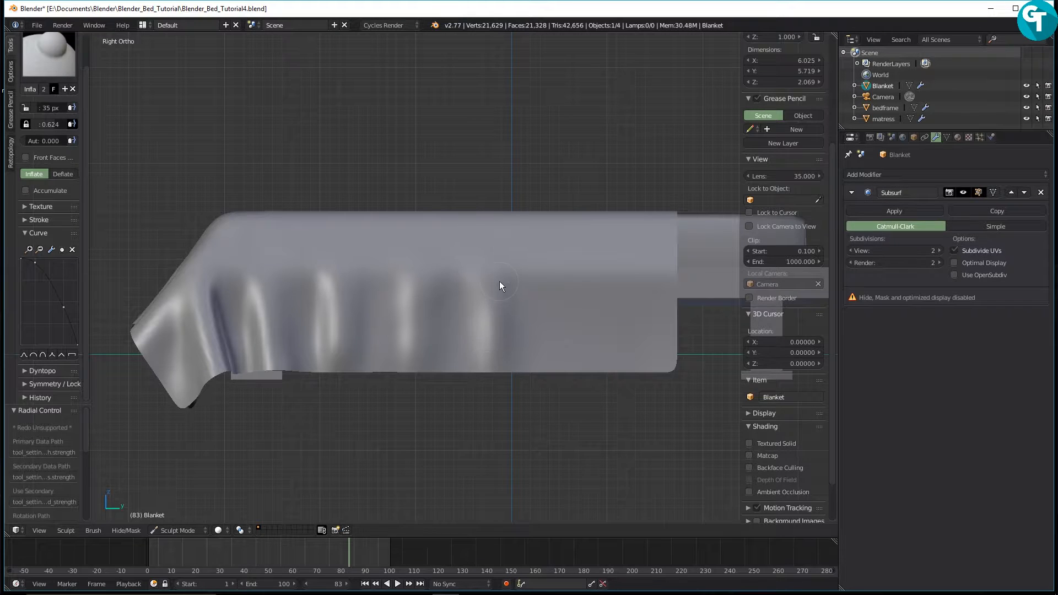
{"action": "left_click_drag", "start_coordinate": [501, 321], "coordinate": [500, 407]}
{"action": "left_click_drag", "start_coordinate": [564, 276], "coordinate": [572, 389]}
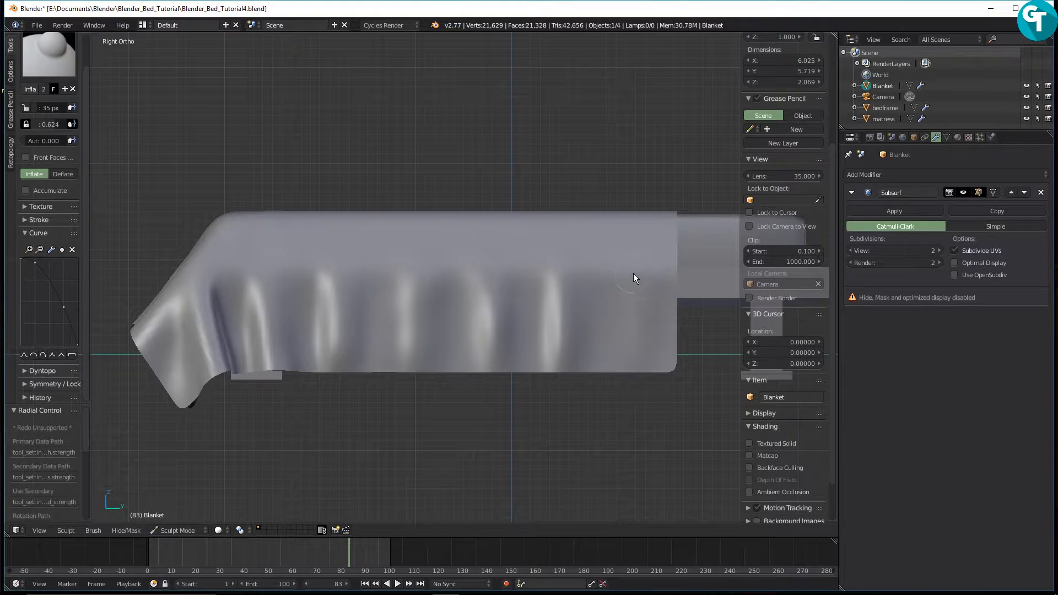
{"action": "left_click_drag", "start_coordinate": [633, 273], "coordinate": [630, 404]}
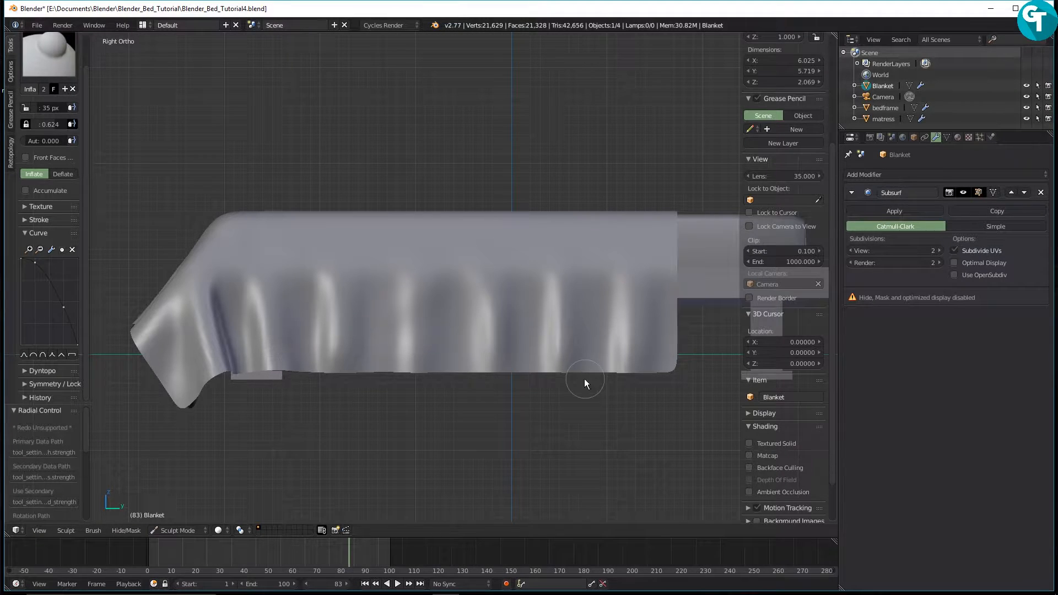
Reduce the brush radius to 21 px and add finer creases between the blanket's side folds nearest the foot end.
{"action": "key", "text": "f"}
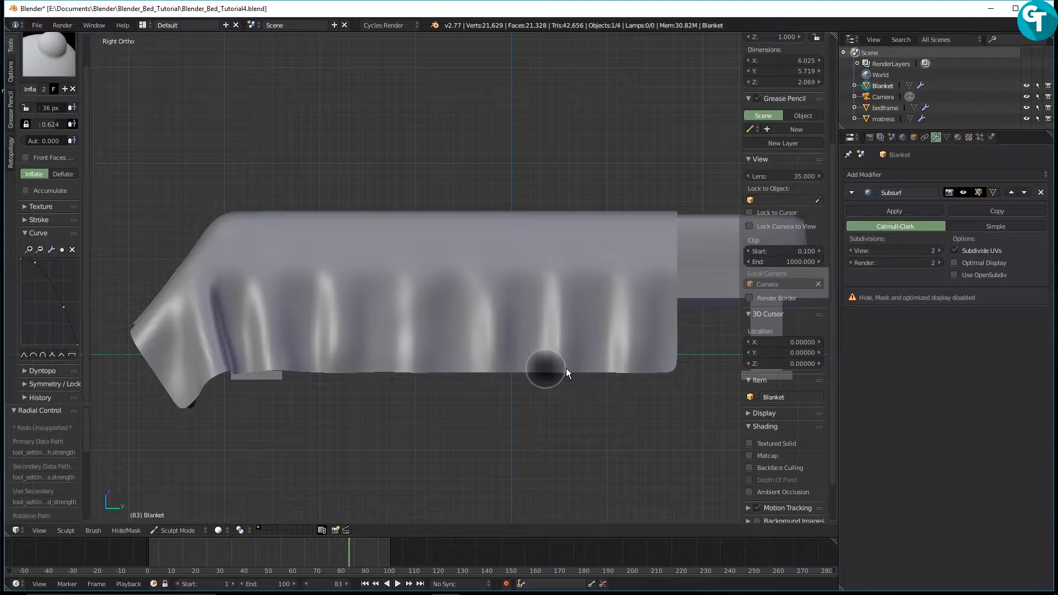
{"action": "left_click", "coordinate": [557, 368]}
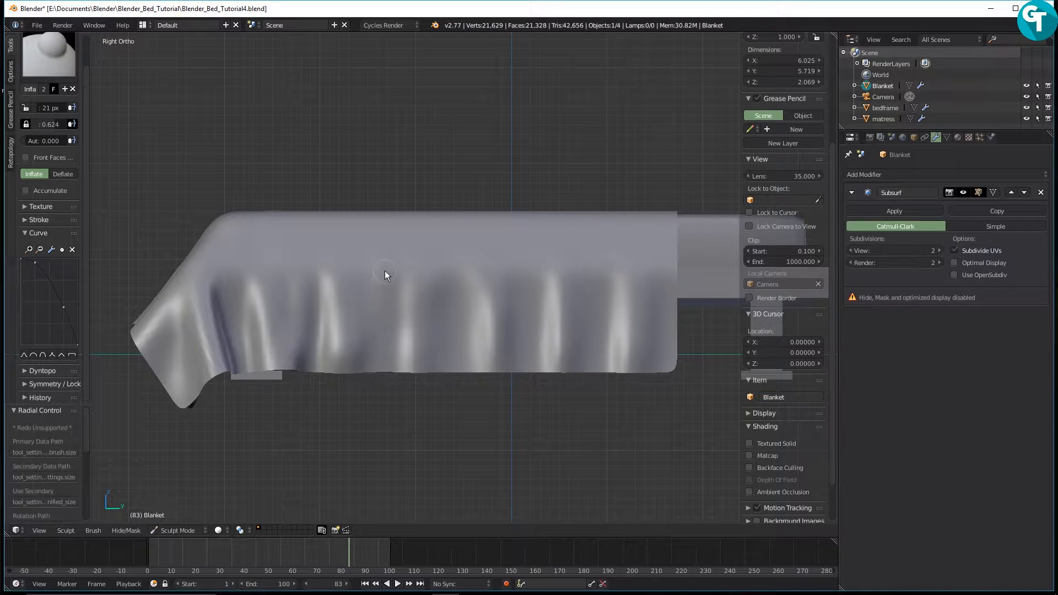
{"action": "middle_click_drag", "start_coordinate": [373, 362], "coordinate": [395, 310]}
{"action": "scroll", "coordinate": [395, 326], "scroll_direction": "up", "scroll_amount": 4}
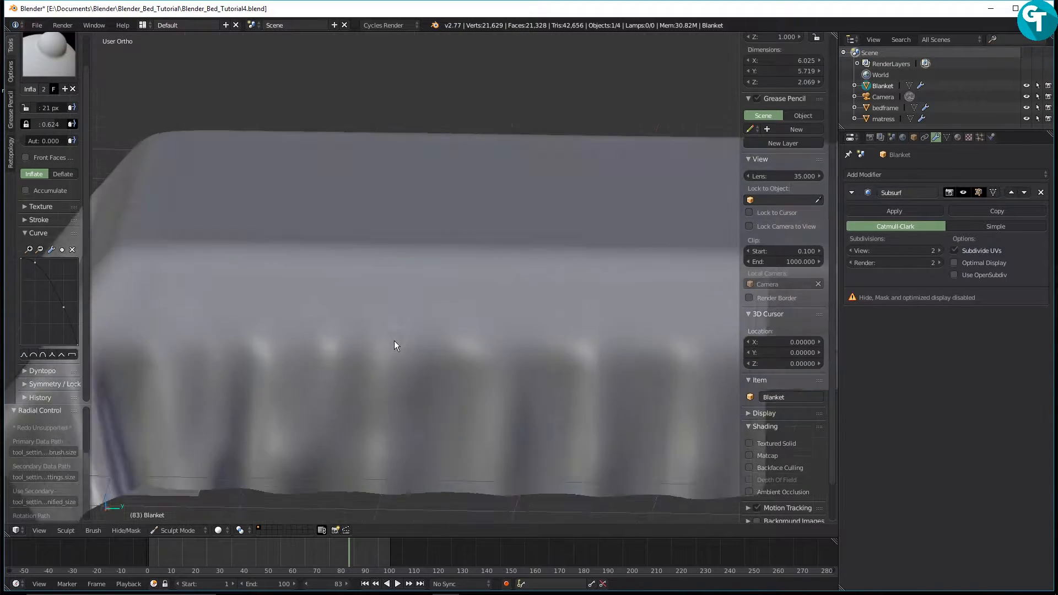
{"action": "middle_click_drag", "start_coordinate": [394, 346], "coordinate": [403, 321]}
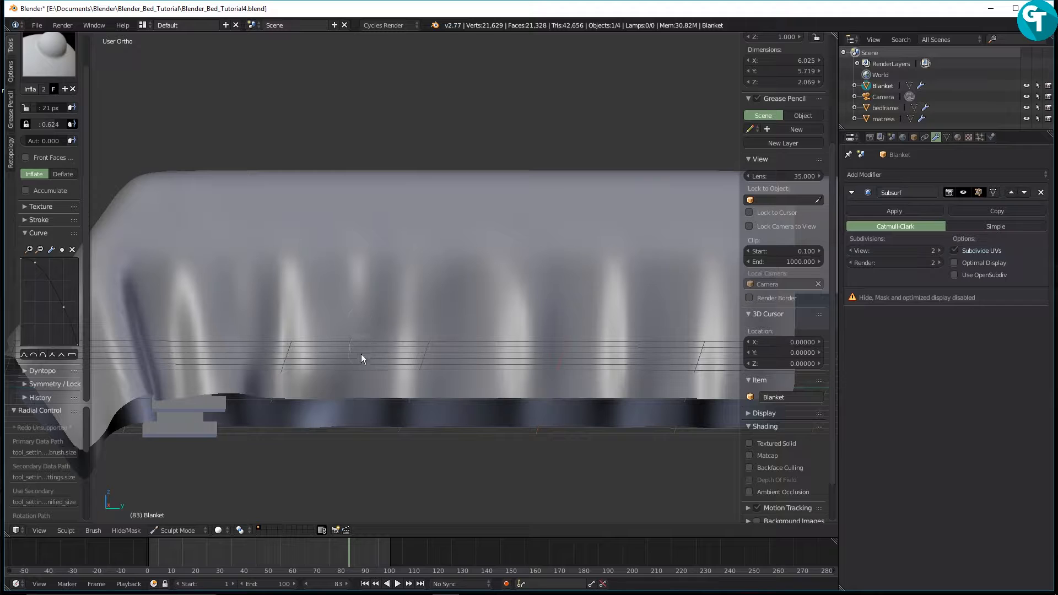
{"action": "scroll", "coordinate": [358, 327], "scroll_direction": "down", "scroll_amount": 5}
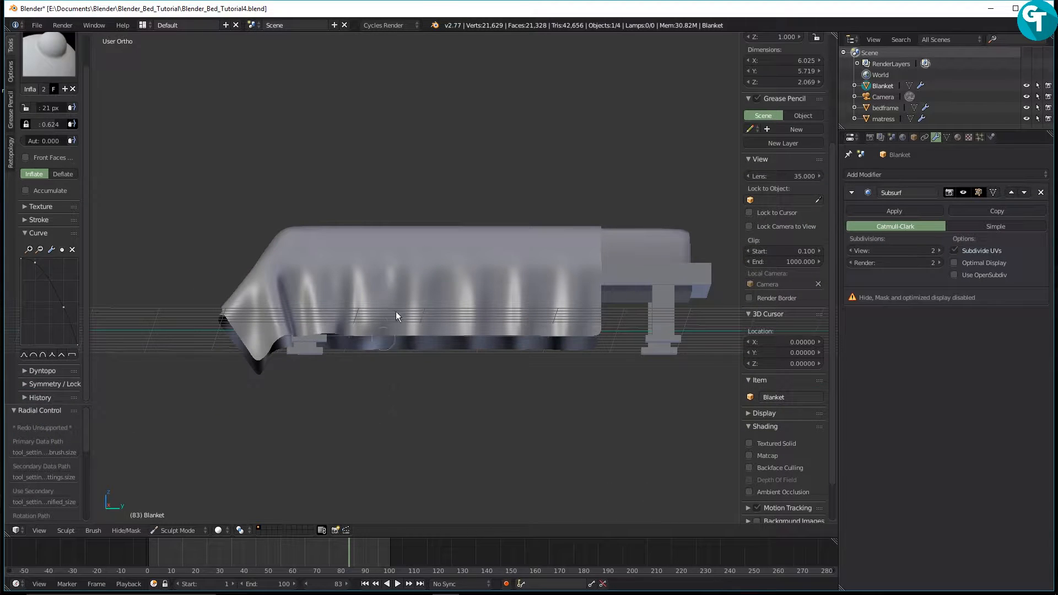
{"action": "middle_click_drag", "start_coordinate": [396, 312], "coordinate": [392, 369]}
{"action": "scroll", "coordinate": [391, 350], "scroll_direction": "up", "scroll_amount": 3}
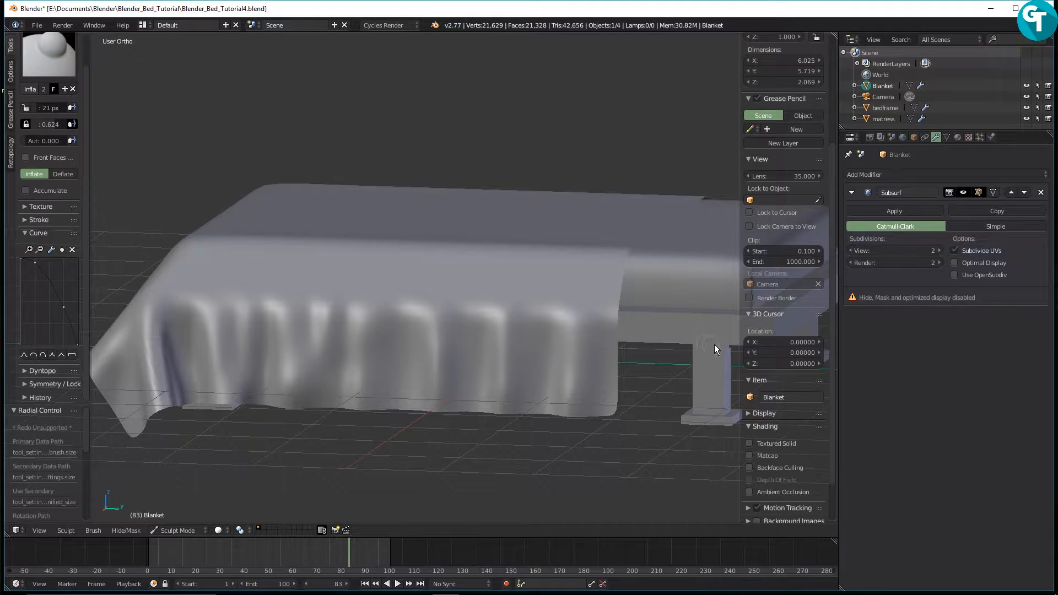
Turn on Matcap shading for the viewport and choose the dark green-and-red matcap.
{"action": "scroll", "coordinate": [793, 365], "scroll_direction": "down", "scroll_amount": 2}
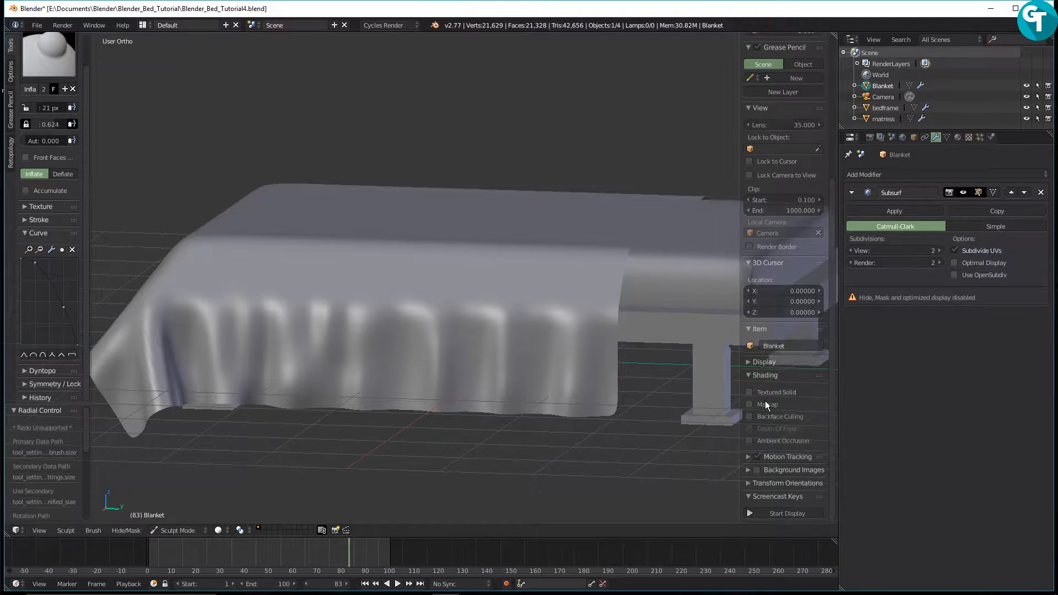
{"action": "key", "text": "n"}
{"action": "key", "text": "n"}
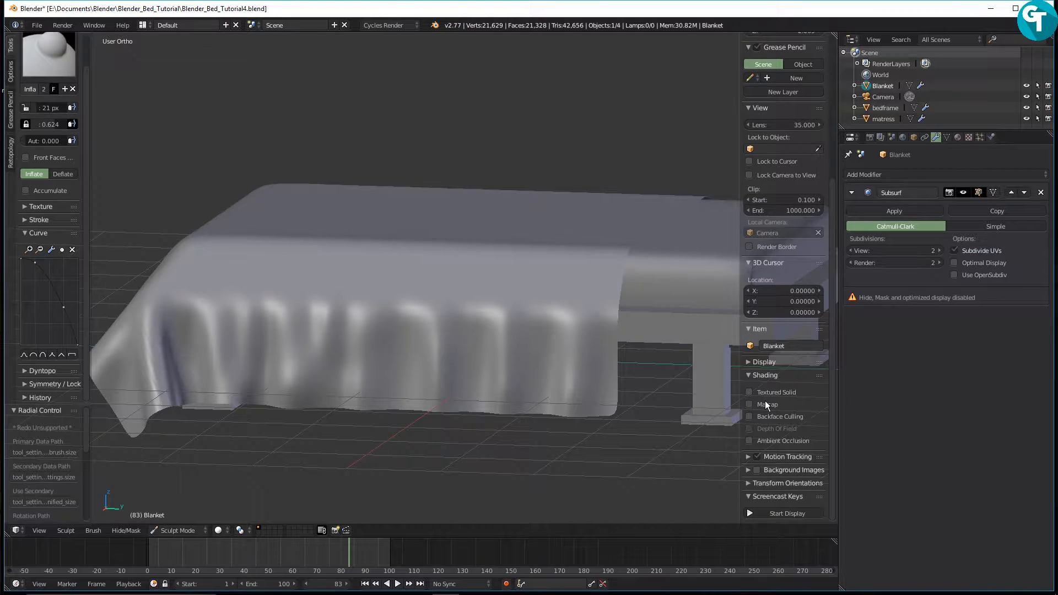
{"action": "key", "text": "t"}
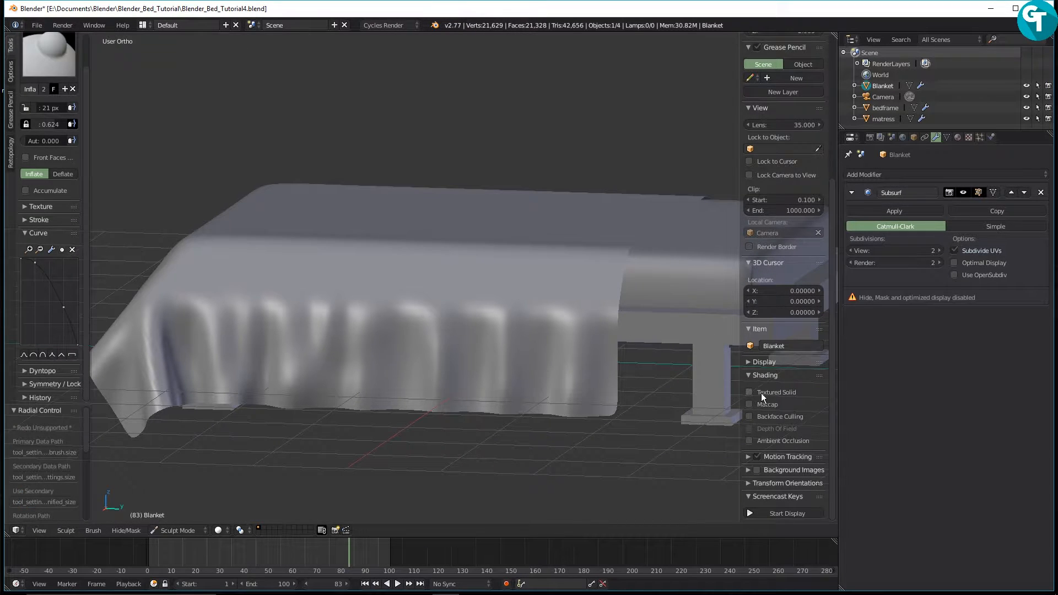
{"action": "left_click", "coordinate": [765, 404]}
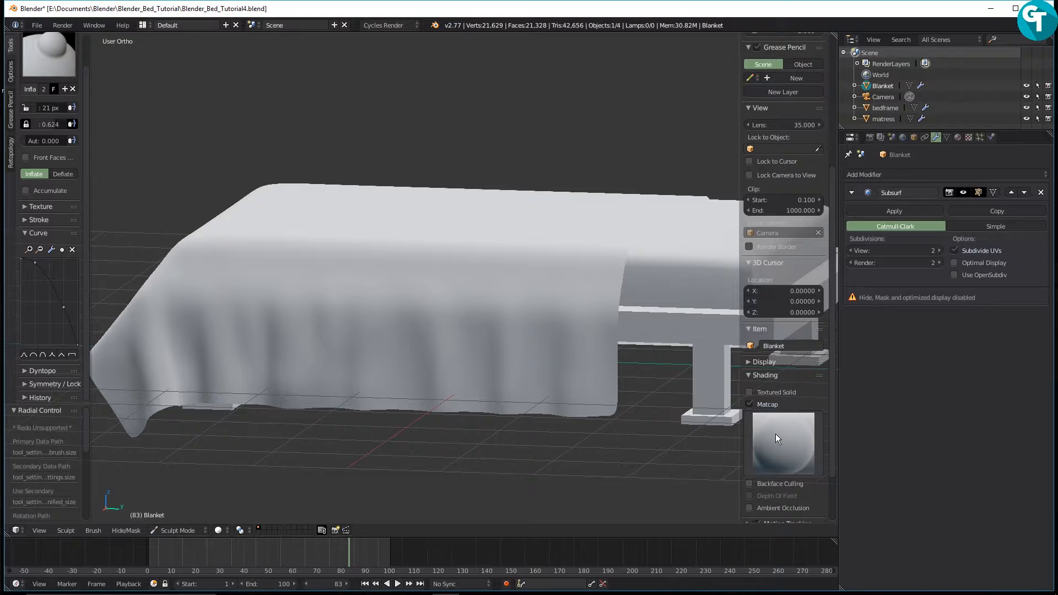
{"action": "left_click", "coordinate": [776, 435]}
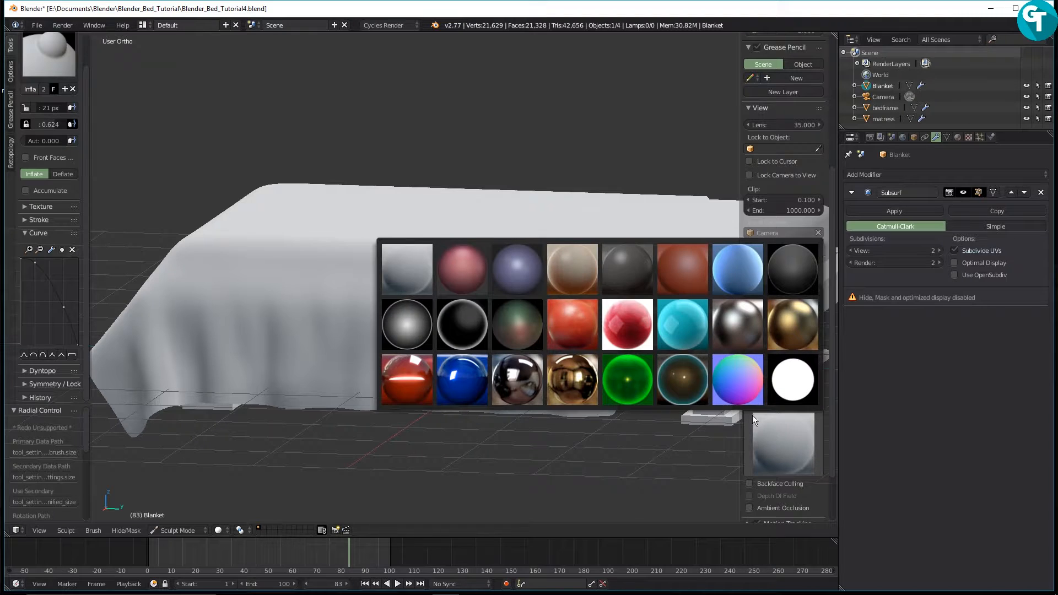
{"action": "left_click", "coordinate": [512, 322]}
{"action": "middle_click_drag", "start_coordinate": [511, 322], "coordinate": [441, 395]}
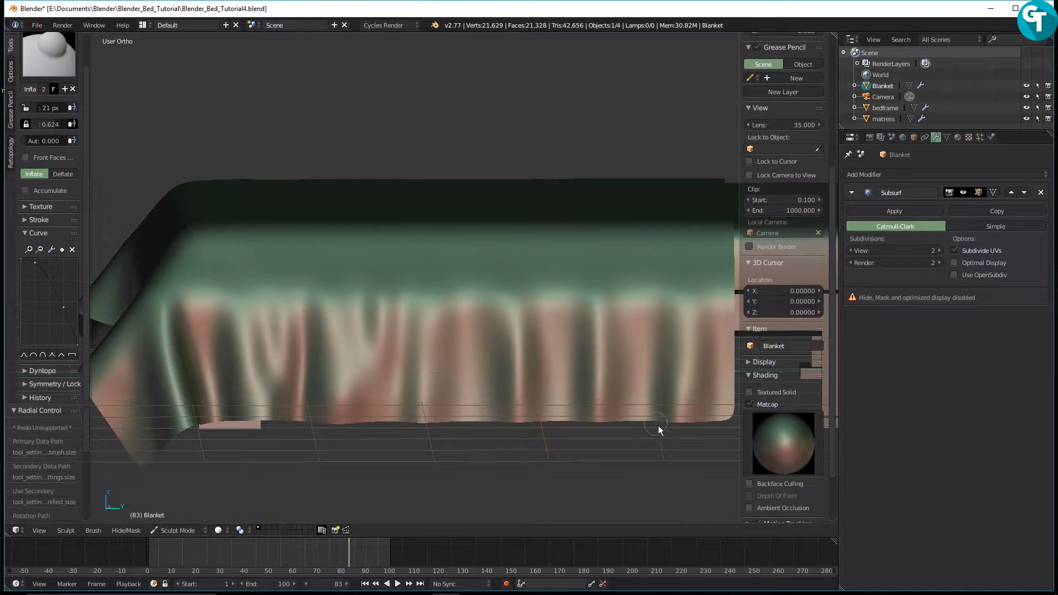
Try the brown-and-cyan, rainbow normal and grey-and-white matcaps on the blanket, and return to the green-and-red one.
{"action": "left_click", "coordinate": [803, 440]}
{"action": "left_click", "coordinate": [700, 377]}
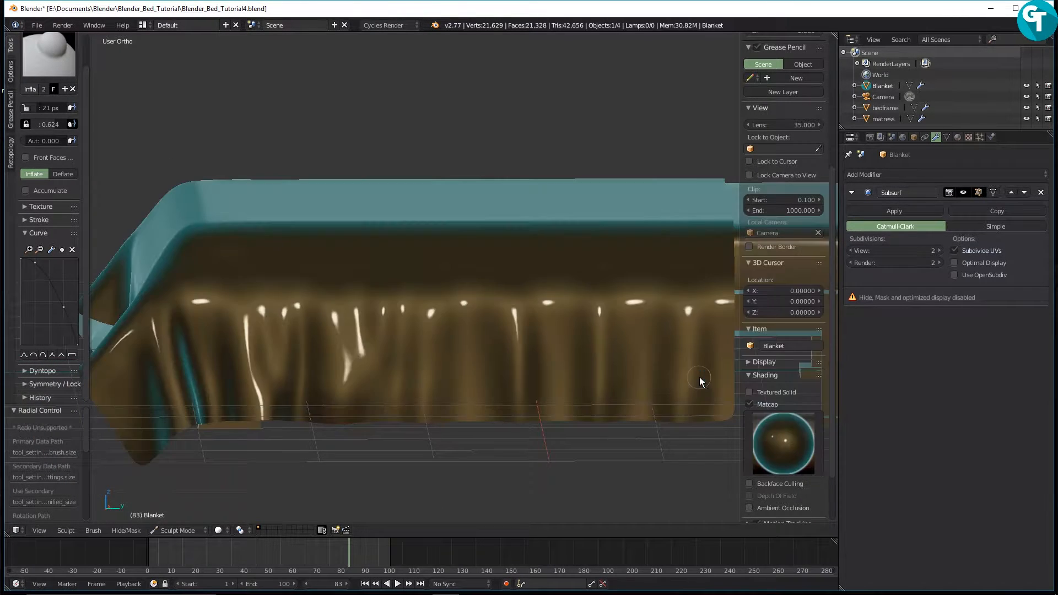
{"action": "left_click", "coordinate": [769, 434]}
{"action": "left_click", "coordinate": [739, 364]}
{"action": "left_click", "coordinate": [791, 445]}
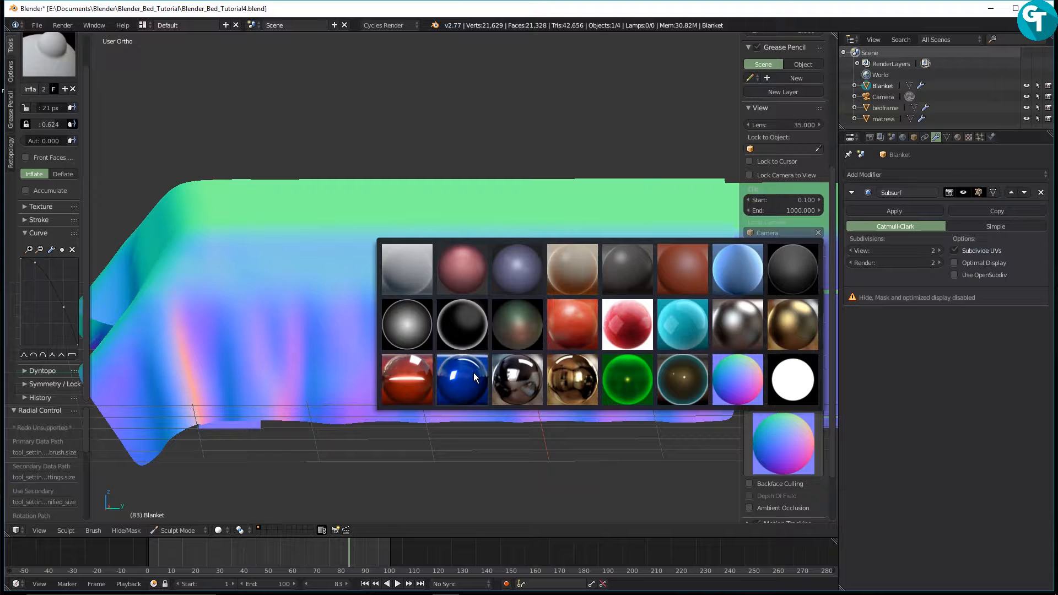
{"action": "left_click", "coordinate": [407, 309]}
{"action": "middle_click_drag", "start_coordinate": [546, 429], "coordinate": [868, 474]}
{"action": "left_click", "coordinate": [772, 435]}
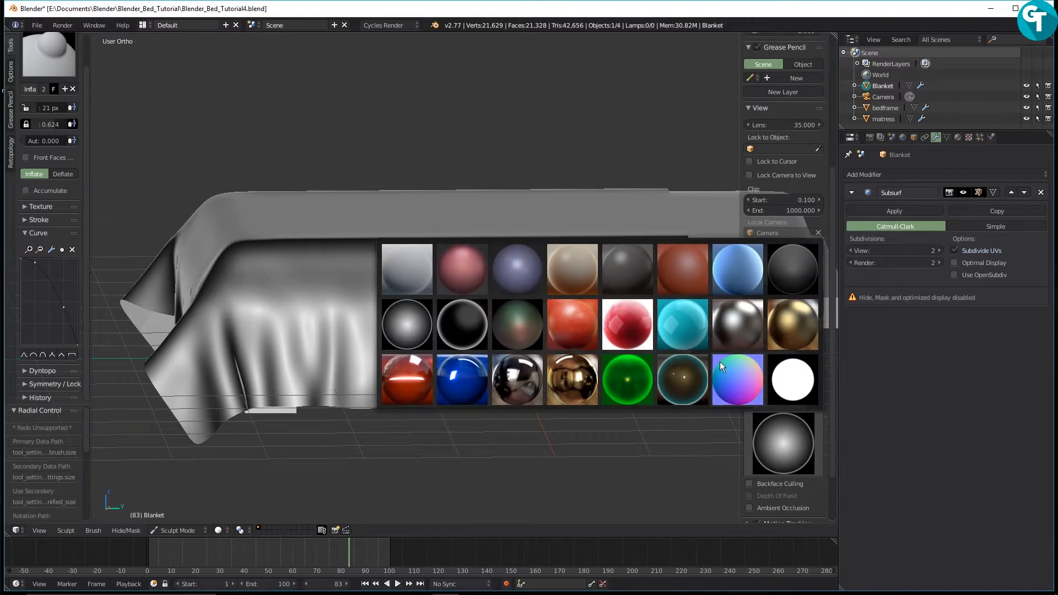
{"action": "left_click", "coordinate": [527, 314]}
In the right side view, sculpt finer branching creases between the vertical folds along the blanket's hanging side.
{"action": "scroll", "coordinate": [441, 369], "scroll_direction": "up", "scroll_amount": 6}
{"action": "scroll", "coordinate": [439, 360], "scroll_direction": "down", "scroll_amount": 1}
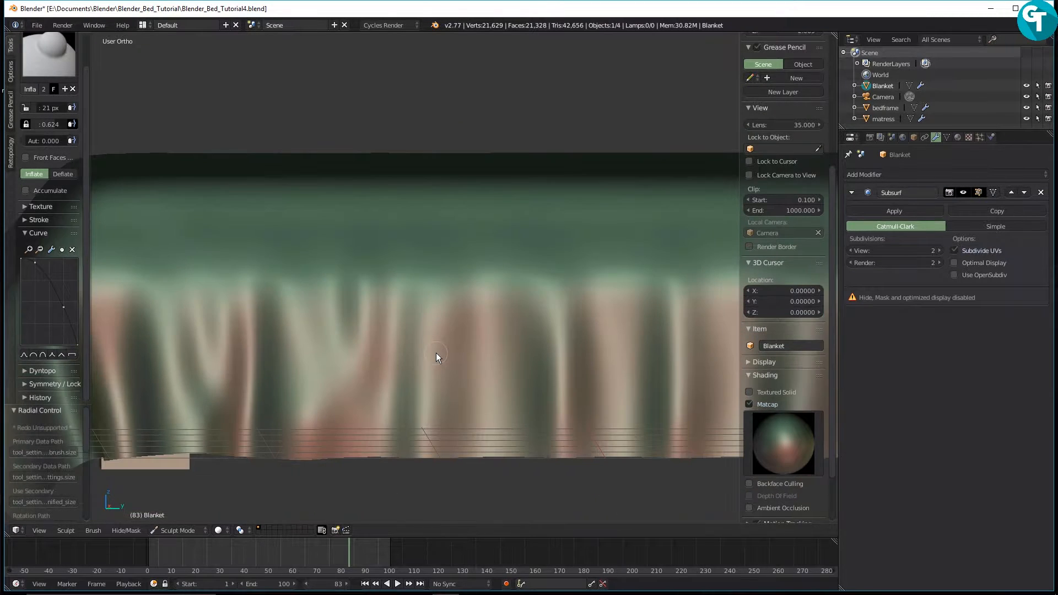
{"action": "key", "text": "KP_3"}
{"action": "scroll", "coordinate": [442, 325], "scroll_direction": "down", "scroll_amount": 2}
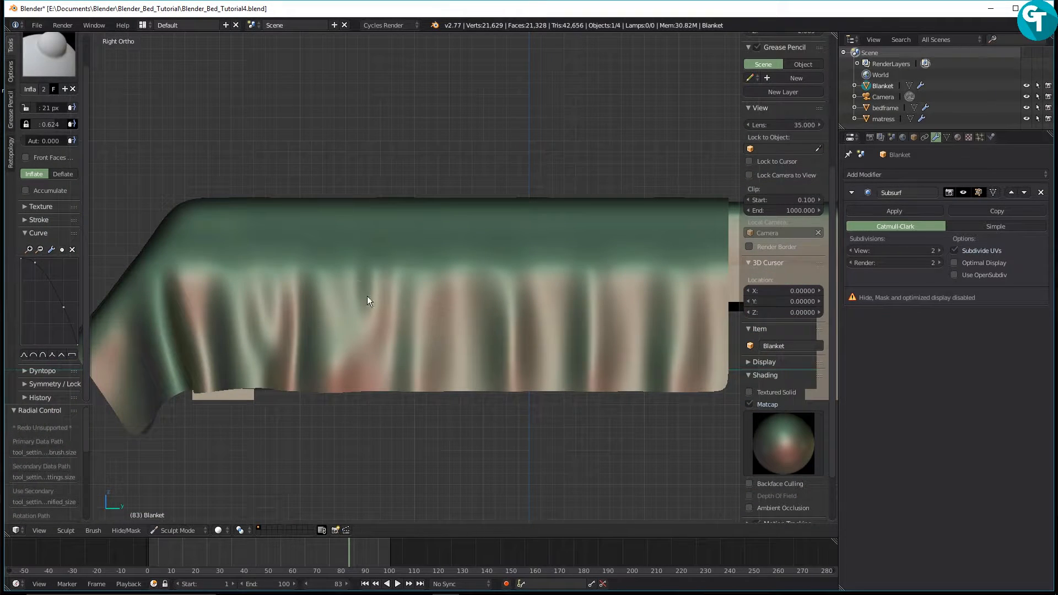
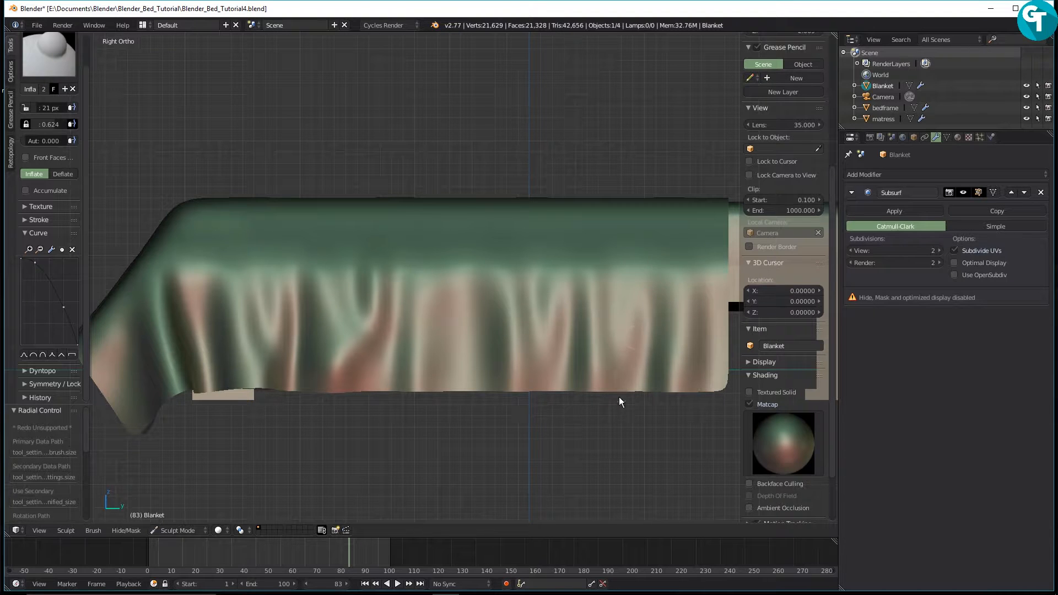
{"action": "middle_click_drag", "start_coordinate": [610, 406], "coordinate": [573, 411]}
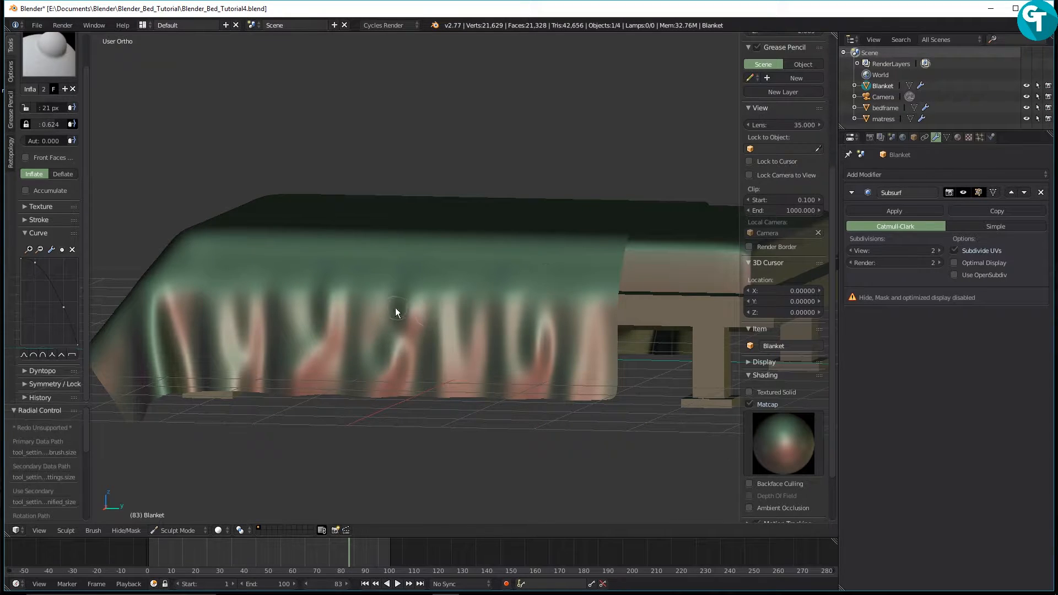
Open the Symmetry / Lock options to check X mirroring, and examine the blanket's folds along both sides and at the foot end.
{"action": "middle_click_drag", "start_coordinate": [398, 368], "coordinate": [428, 359]}
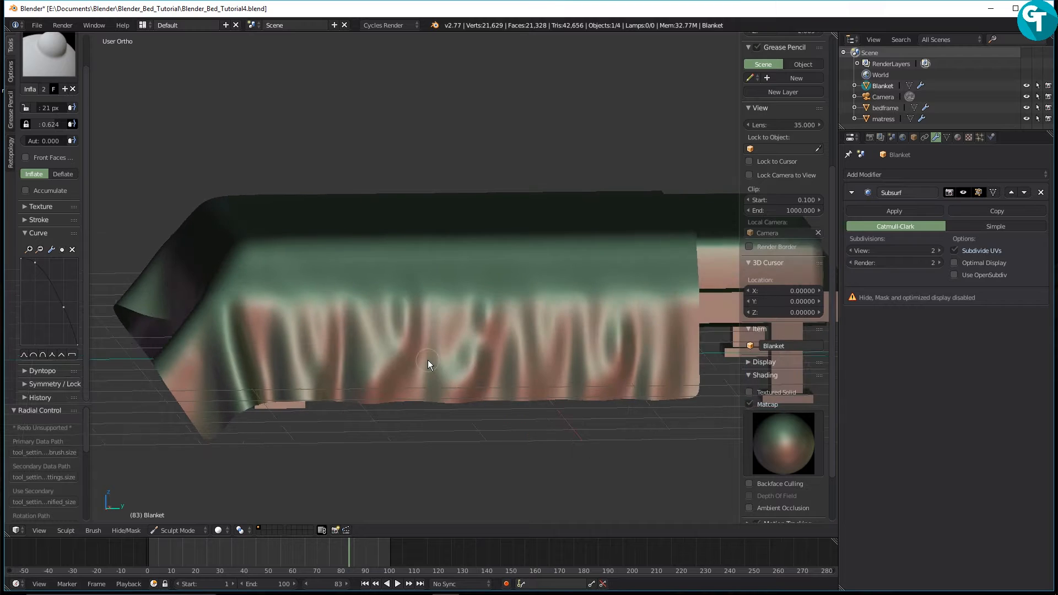
{"action": "scroll", "coordinate": [402, 347], "scroll_direction": "up", "scroll_amount": 1}
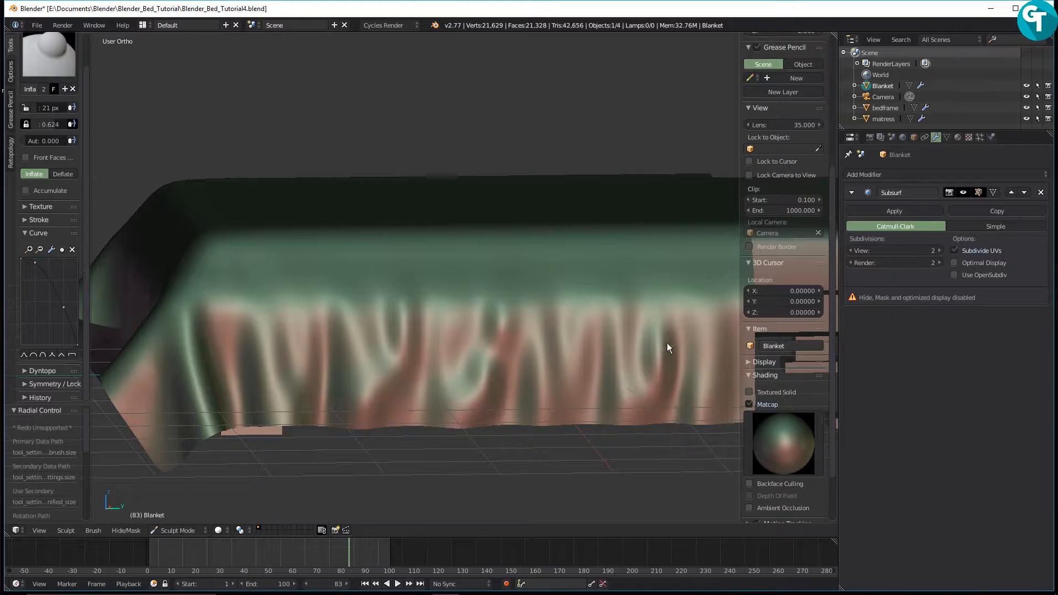
{"action": "middle_click_drag", "start_coordinate": [686, 374], "coordinate": [554, 368]}
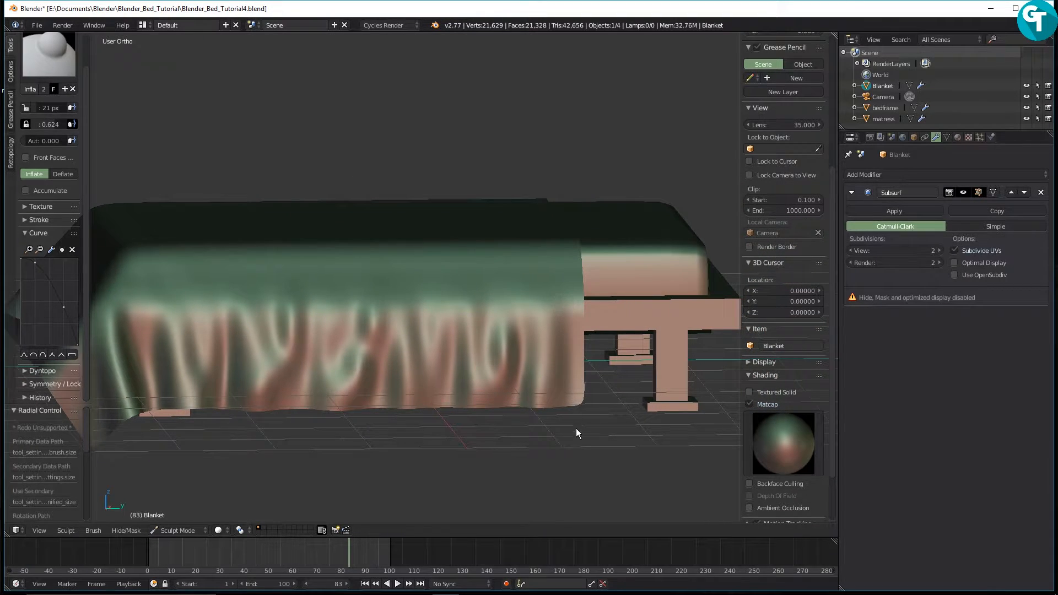
{"action": "middle_click_drag", "start_coordinate": [582, 409], "coordinate": [607, 371]}
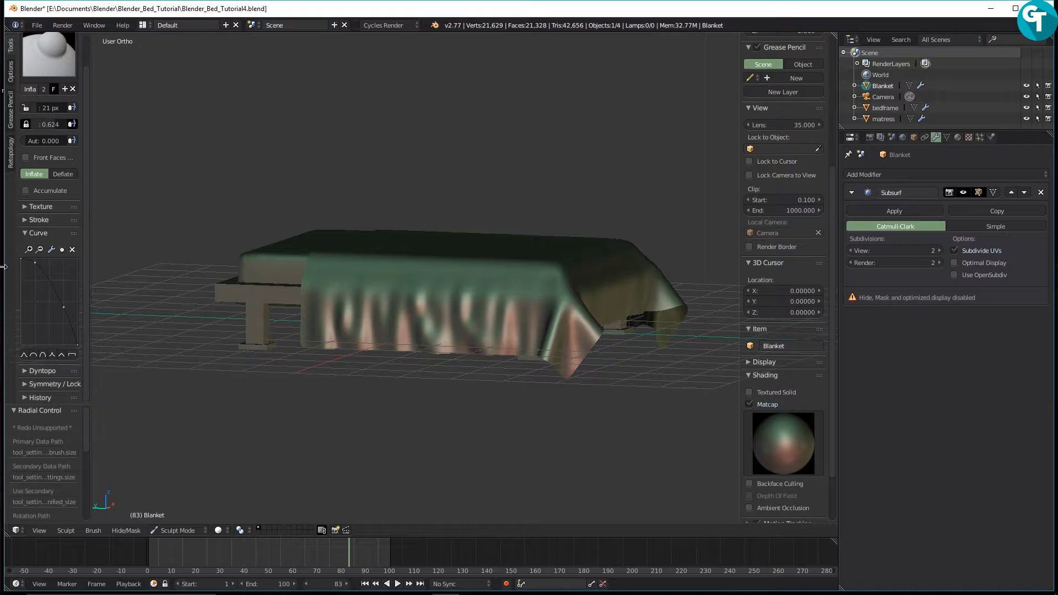
{"action": "left_click", "coordinate": [37, 385]}
{"action": "scroll", "coordinate": [36, 372], "scroll_direction": "down", "scroll_amount": 3}
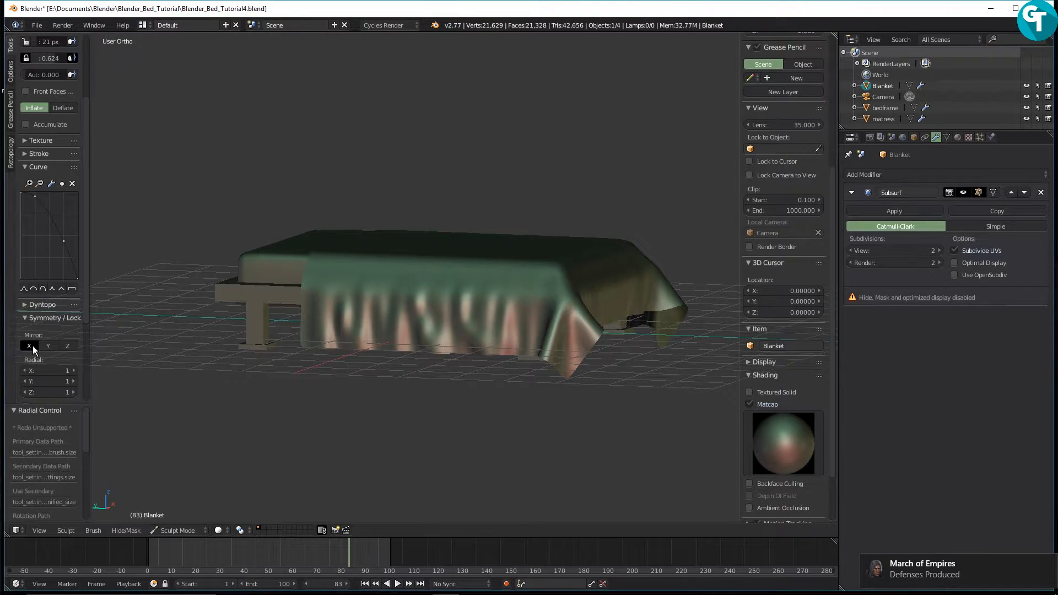
{"action": "middle_click_drag", "start_coordinate": [534, 344], "coordinate": [365, 366]}
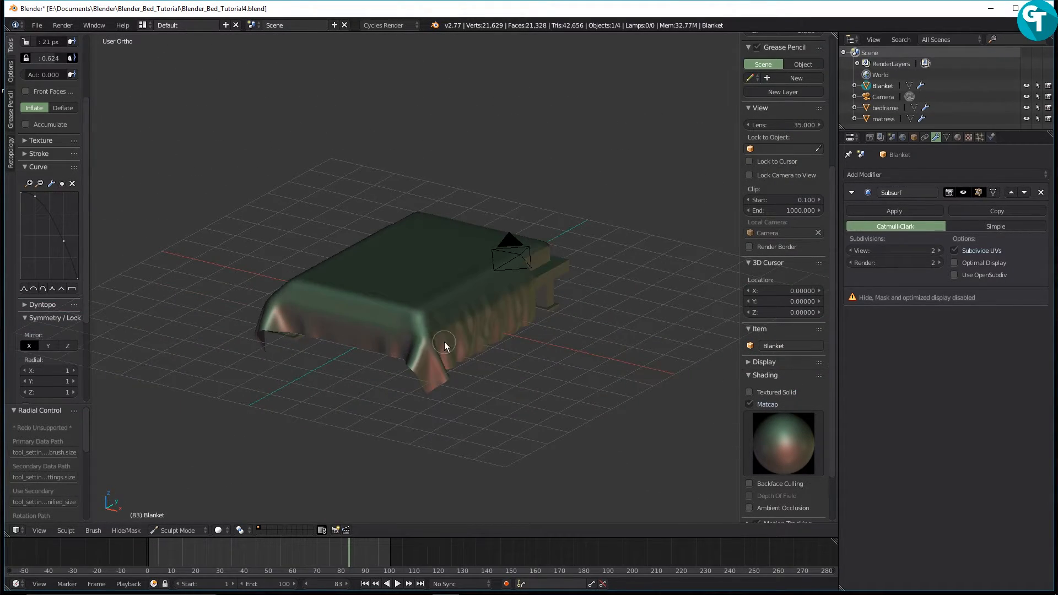
{"action": "middle_click_drag", "start_coordinate": [445, 345], "coordinate": [600, 250]}
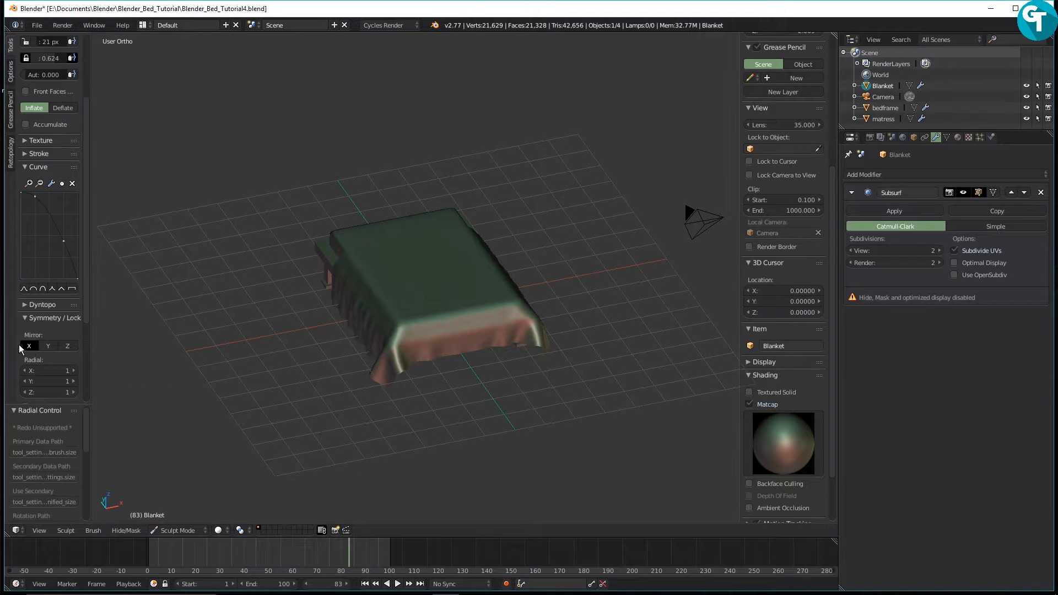
{"action": "middle_click_drag", "start_coordinate": [425, 348], "coordinate": [401, 337]}
{"action": "scroll", "coordinate": [479, 319], "scroll_direction": "up", "scroll_amount": 5}
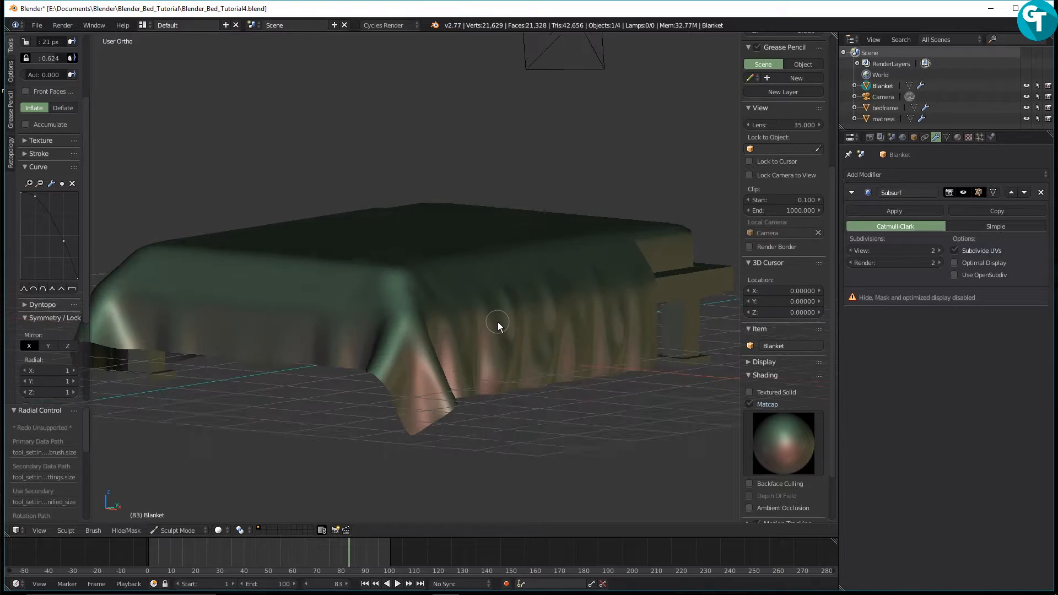
{"action": "middle_click_drag", "start_coordinate": [497, 322], "coordinate": [406, 309]}
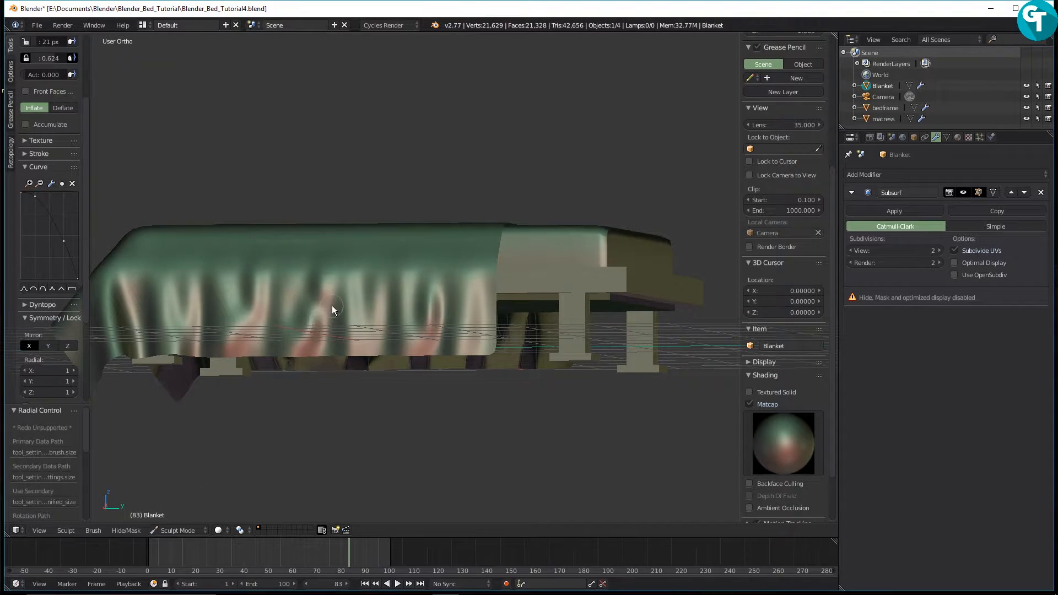
Set the brush strength to 0.684 and sculpt soft creases above the side folds near the foot end.
{"action": "middle_click_drag", "start_coordinate": [331, 305], "coordinate": [557, 442]}
{"action": "key", "text": "KP_3"}
{"action": "scroll", "coordinate": [335, 331], "scroll_direction": "up", "scroll_amount": 3}
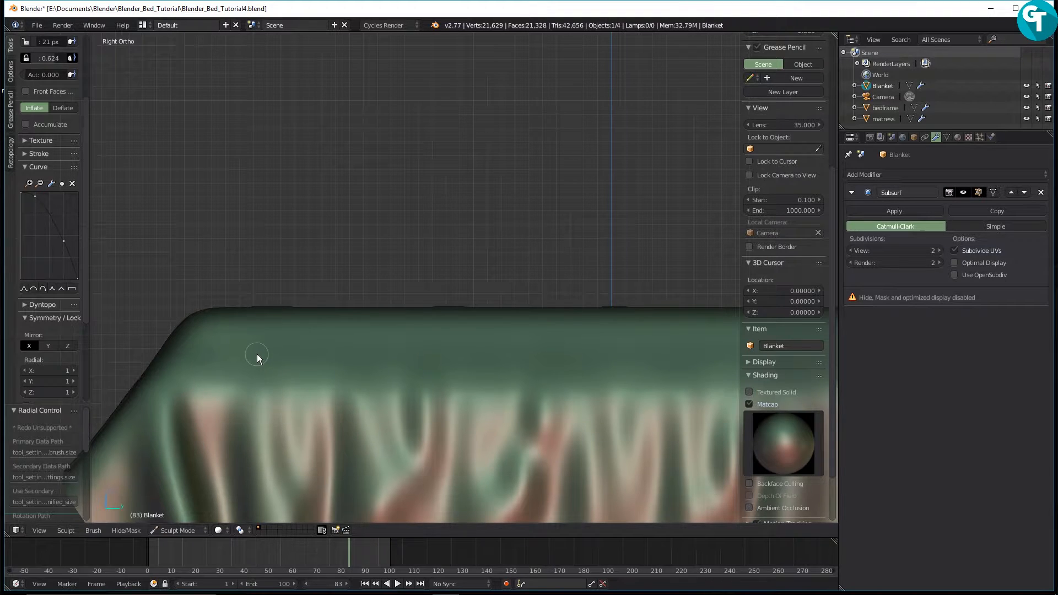
{"action": "key", "text": "shift+z"}
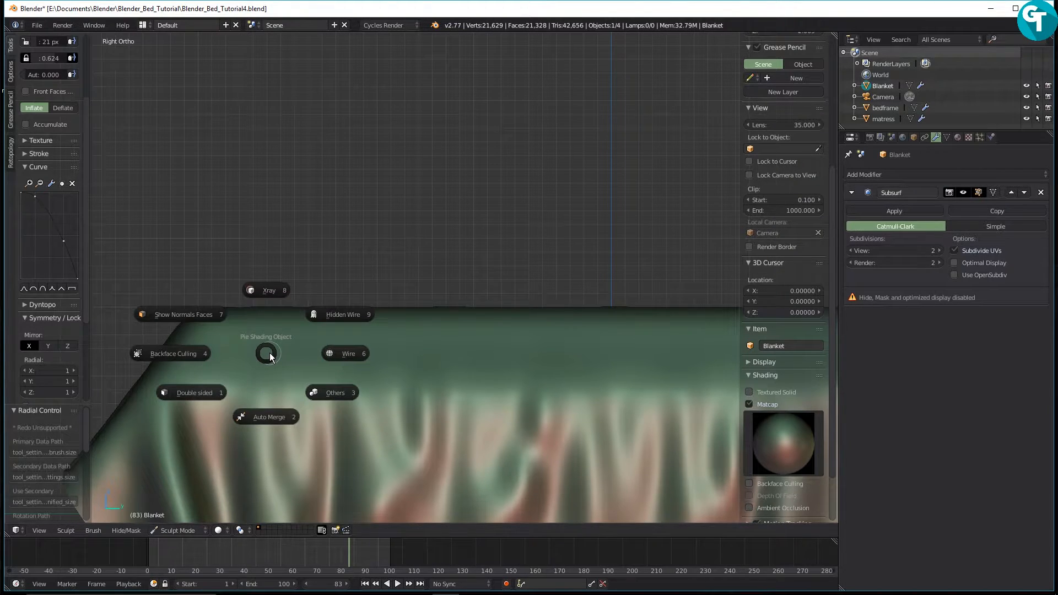
{"action": "key", "text": "Escape"}
{"action": "key", "text": "shift+f"}
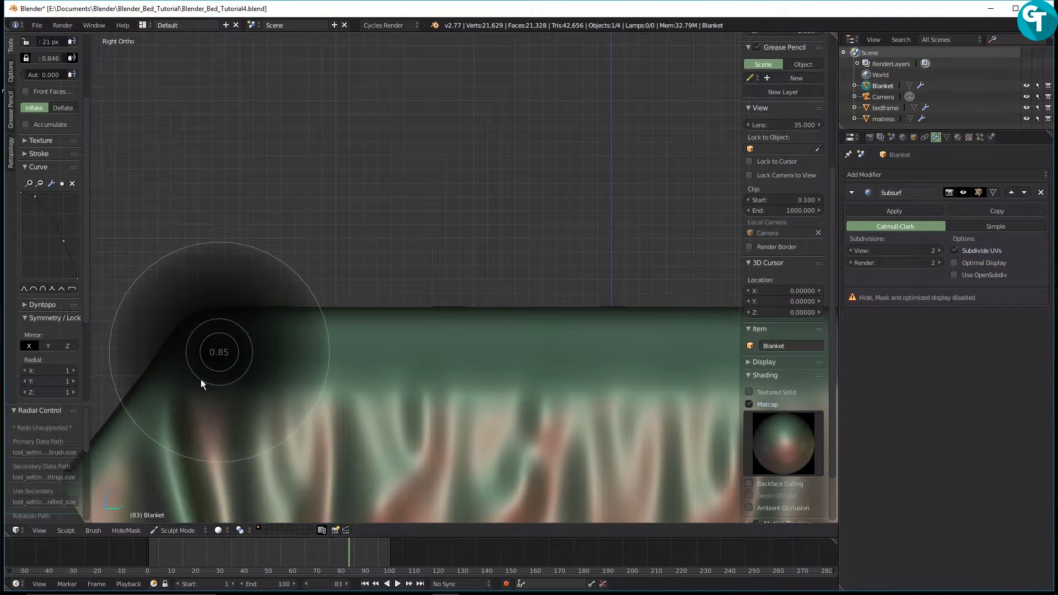
{"action": "left_click", "coordinate": [252, 388]}
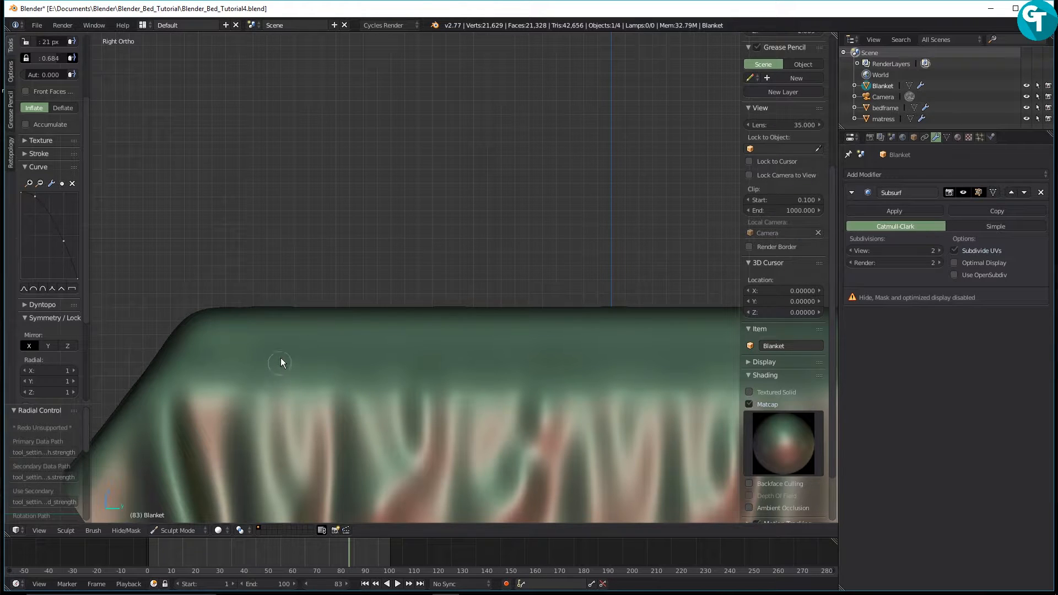
{"action": "middle_click_drag", "start_coordinate": [280, 362], "coordinate": [224, 385]}
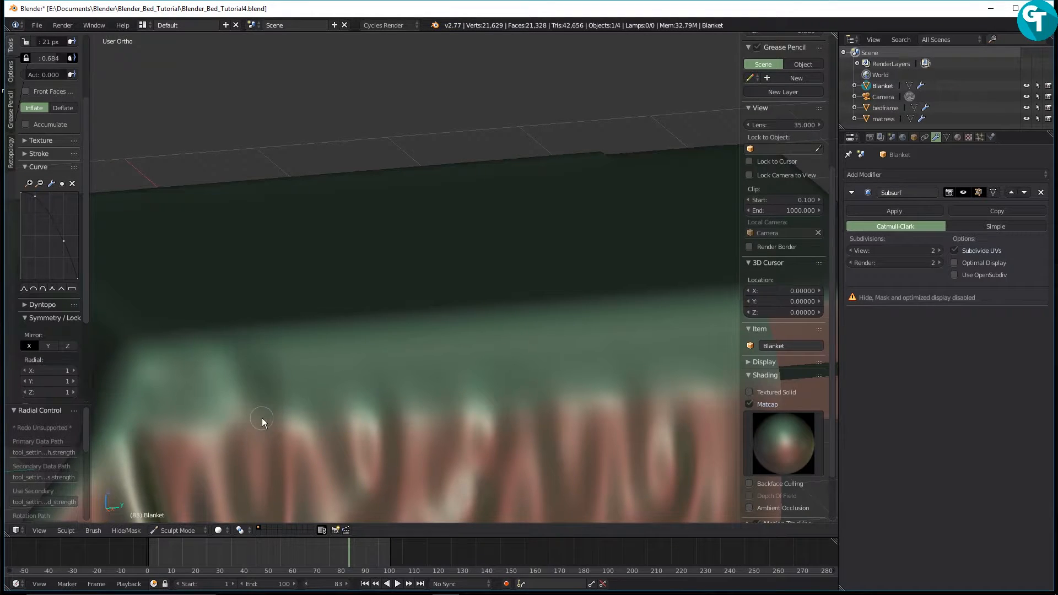
{"action": "middle_click_drag", "start_coordinate": [308, 395], "coordinate": [300, 373]}
With the Inflate brush, extend the creases up to the mattress edge toward the middle of the side, and make the brush falloff curve rounder.
{"action": "key", "text": "w"}
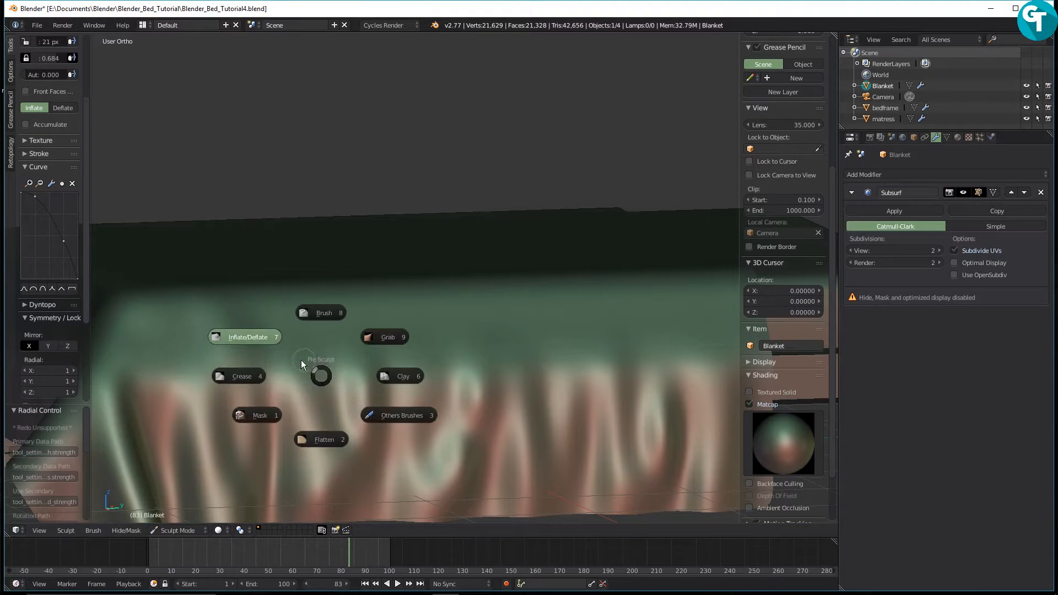
{"action": "left_click", "coordinate": [256, 337]}
{"action": "scroll", "coordinate": [297, 330], "scroll_direction": "down", "scroll_amount": 6}
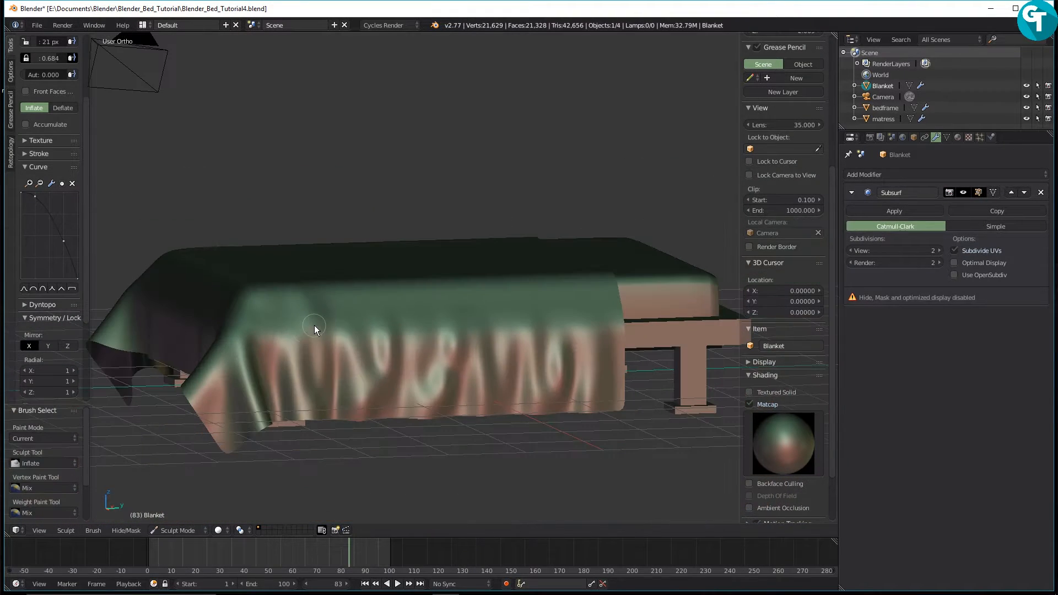
{"action": "middle_click_drag", "start_coordinate": [315, 325], "coordinate": [280, 365]}
{"action": "scroll", "coordinate": [279, 365], "scroll_direction": "up", "scroll_amount": 5}
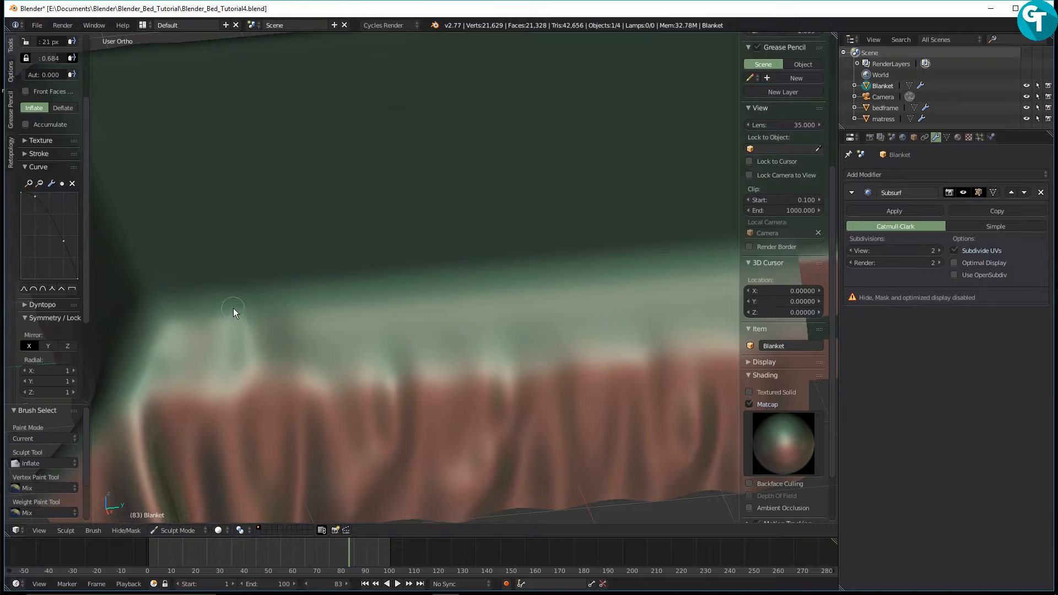
{"action": "middle_click_drag", "start_coordinate": [359, 349], "coordinate": [329, 349]}
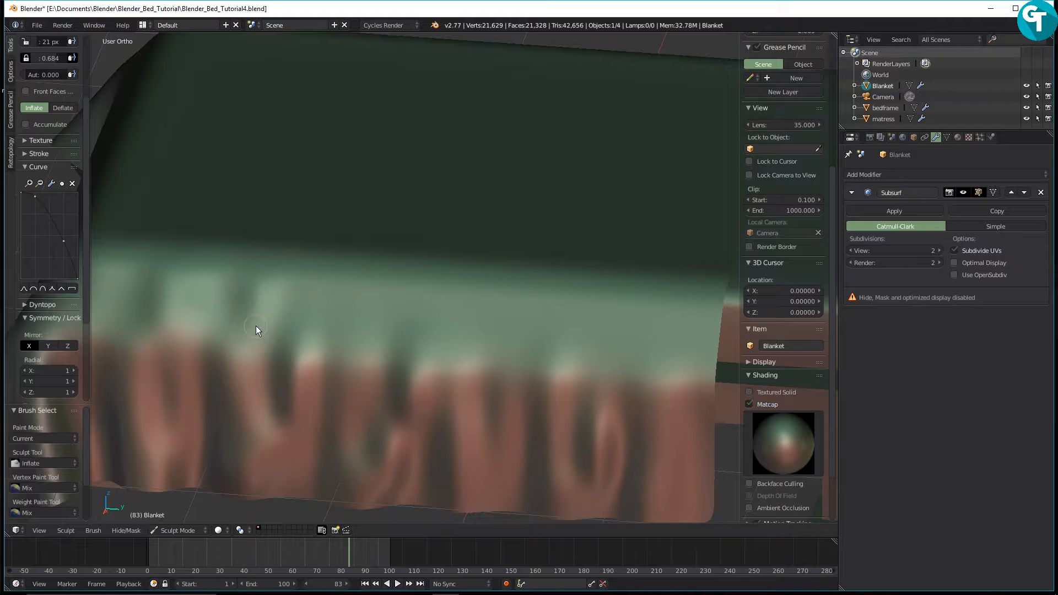
{"action": "scroll", "coordinate": [253, 326], "scroll_direction": "up", "scroll_amount": 2}
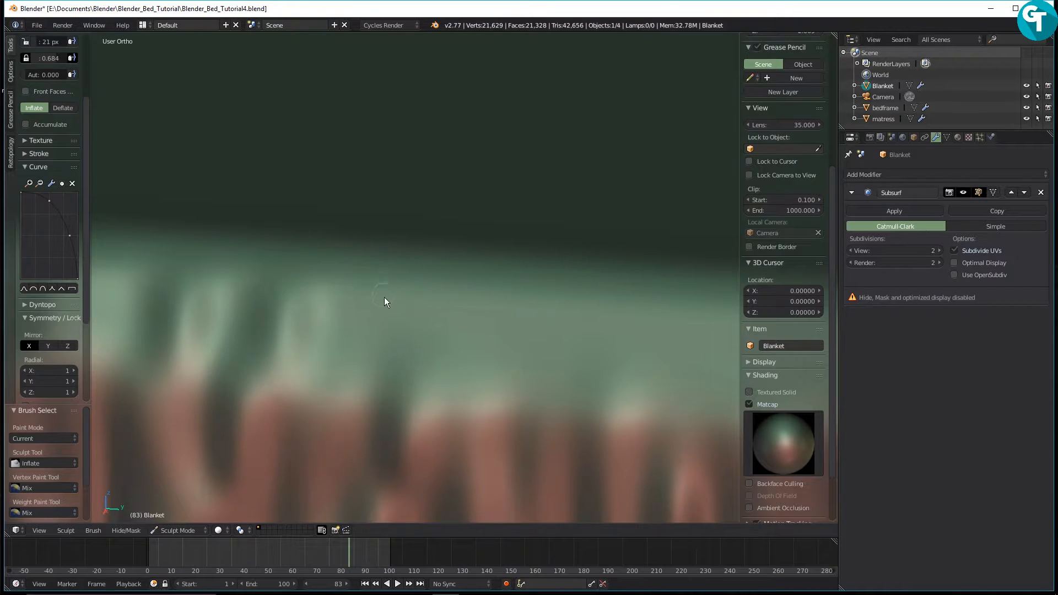
Raise the brush strength to 0.788 and sculpt stronger creases on the upper band around the middle of the blanket's side.
{"action": "key", "text": "w"}
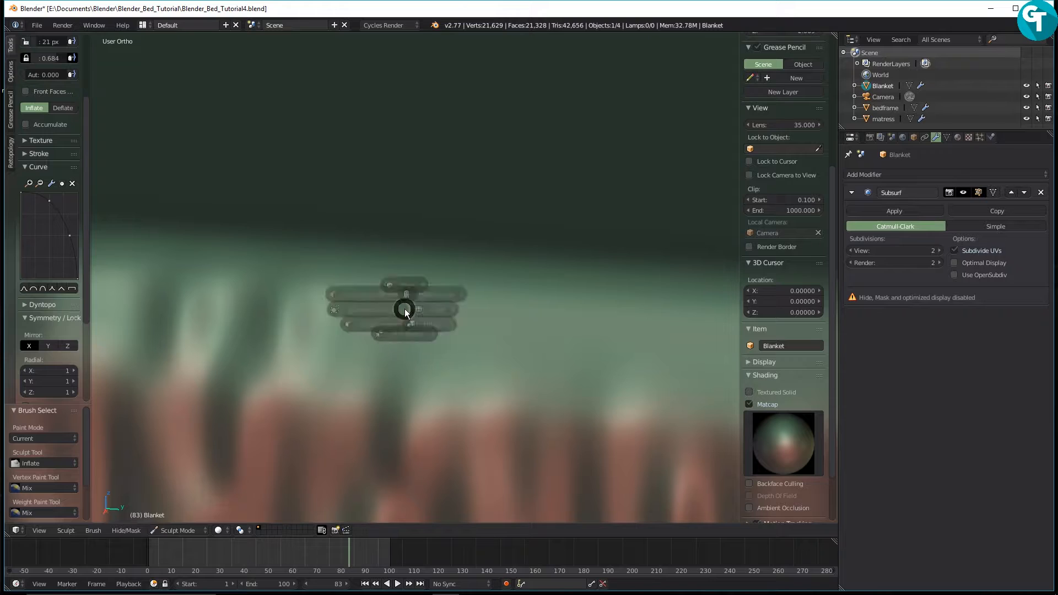
{"action": "key", "text": "Escape"}
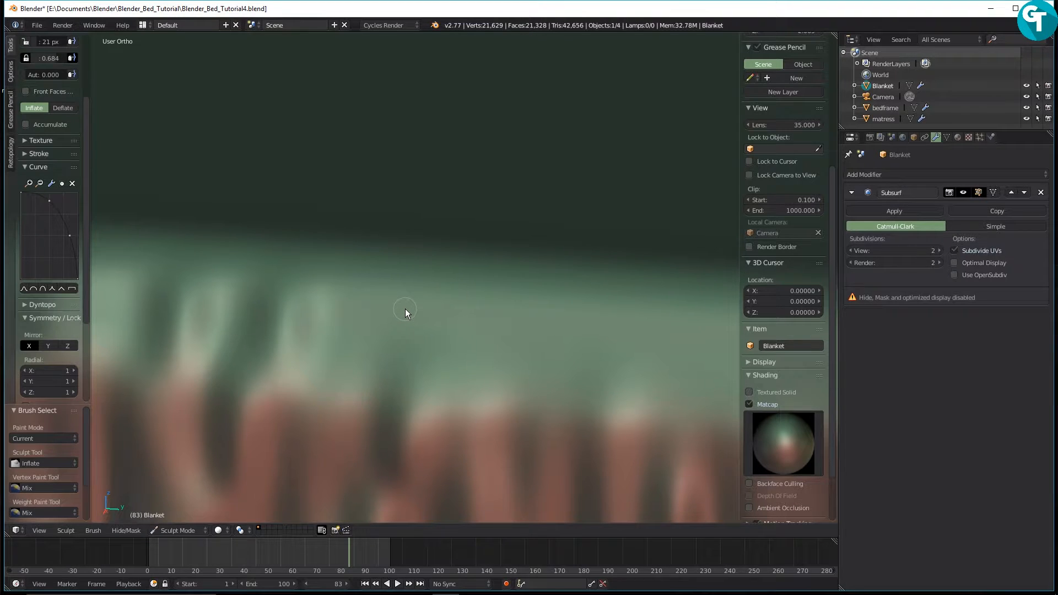
{"action": "key", "text": "shift+f"}
{"action": "mouse_move", "coordinate": [384, 287]}
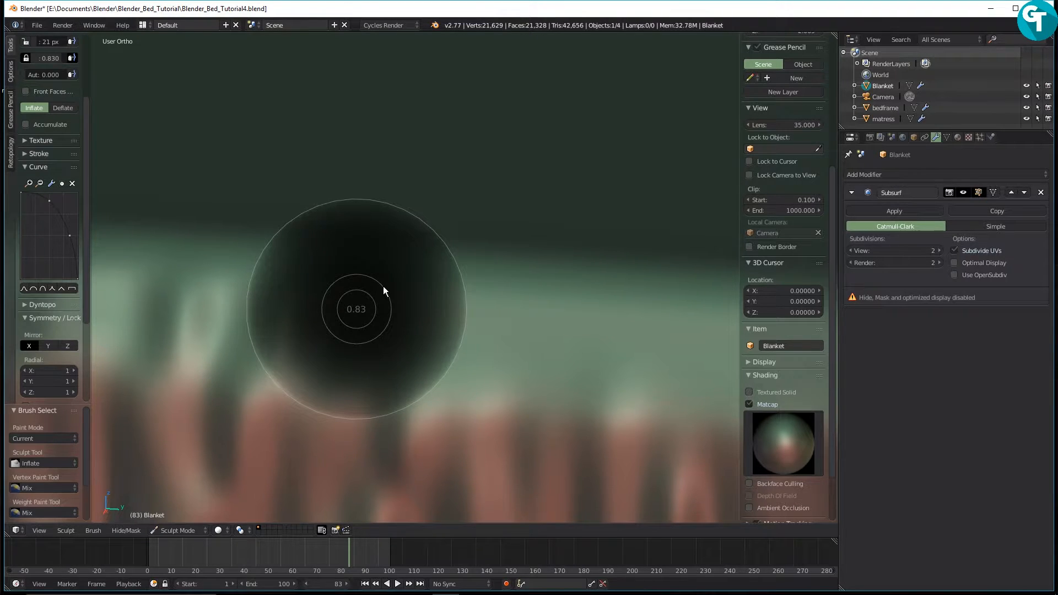
{"action": "left_click", "coordinate": [394, 298]}
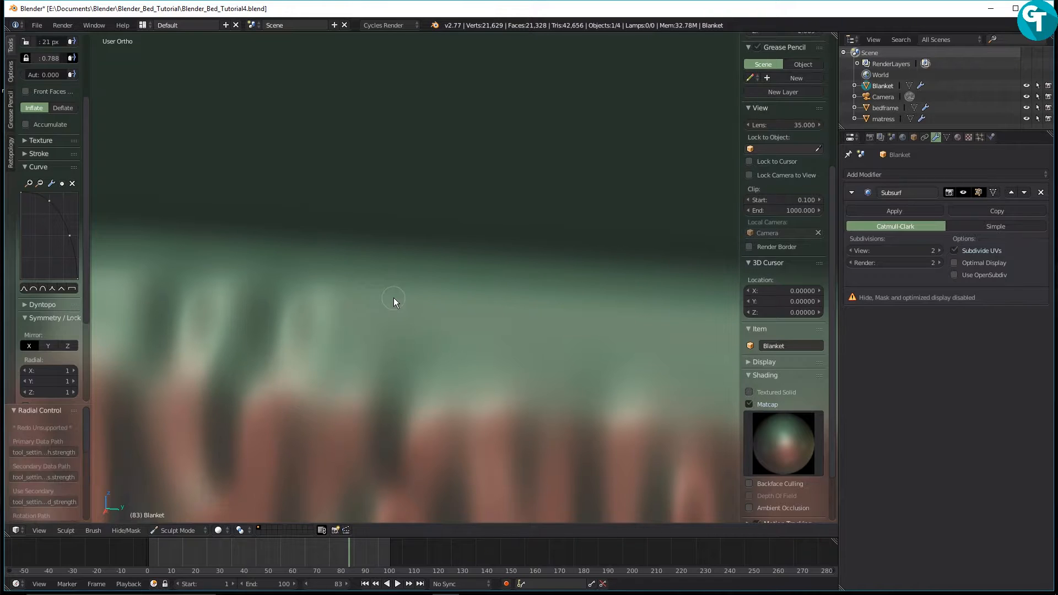
{"action": "scroll", "coordinate": [357, 301], "scroll_direction": "down", "scroll_amount": 5}
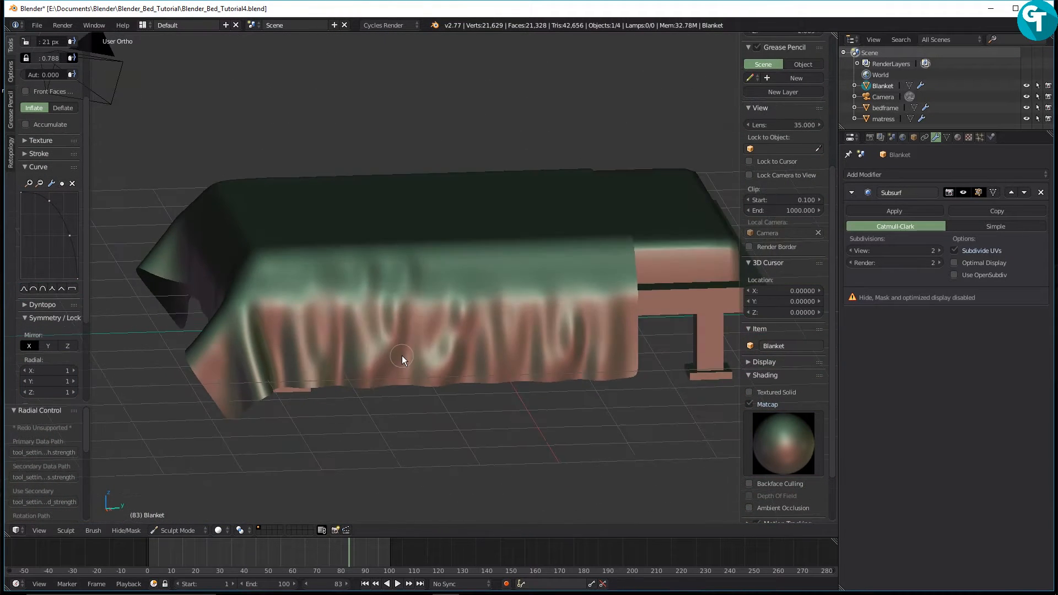
{"action": "mouse_move", "coordinate": [402, 355]}
{"action": "middle_mouse_down"}
{"action": "mouse_move", "coordinate": [368, 349]}
{"action": "mouse_move", "coordinate": [395, 375]}
{"action": "middle_mouse_up"}
{"action": "scroll", "coordinate": [395, 375], "scroll_direction": "up", "scroll_amount": 5}
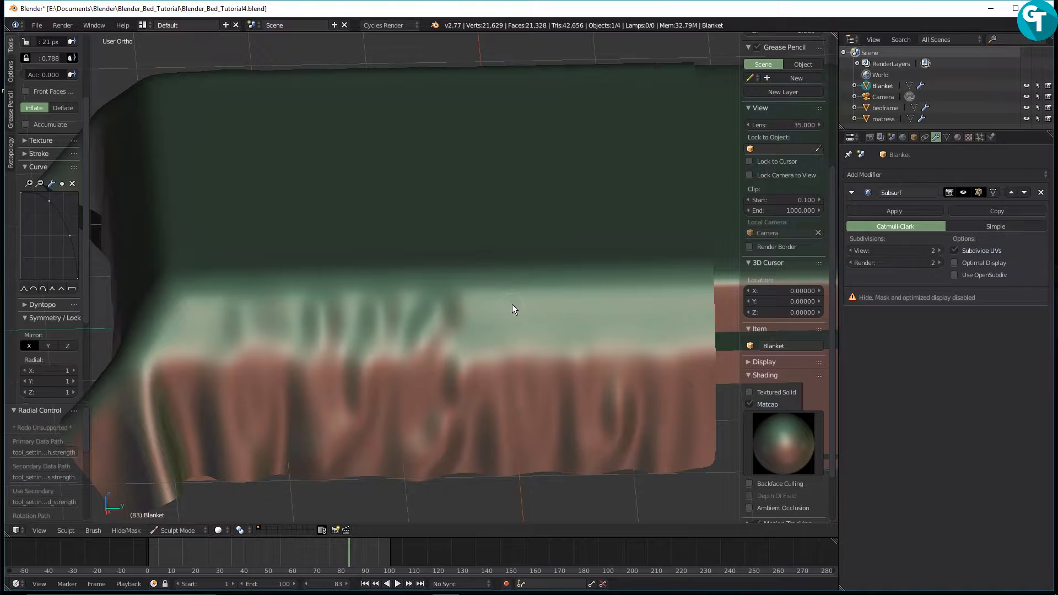
Continue the creases on the blanket's upper side band as far as the edge at the head end.
{"action": "middle_click_drag", "start_coordinate": [512, 304], "coordinate": [430, 293], "text": "shift"}
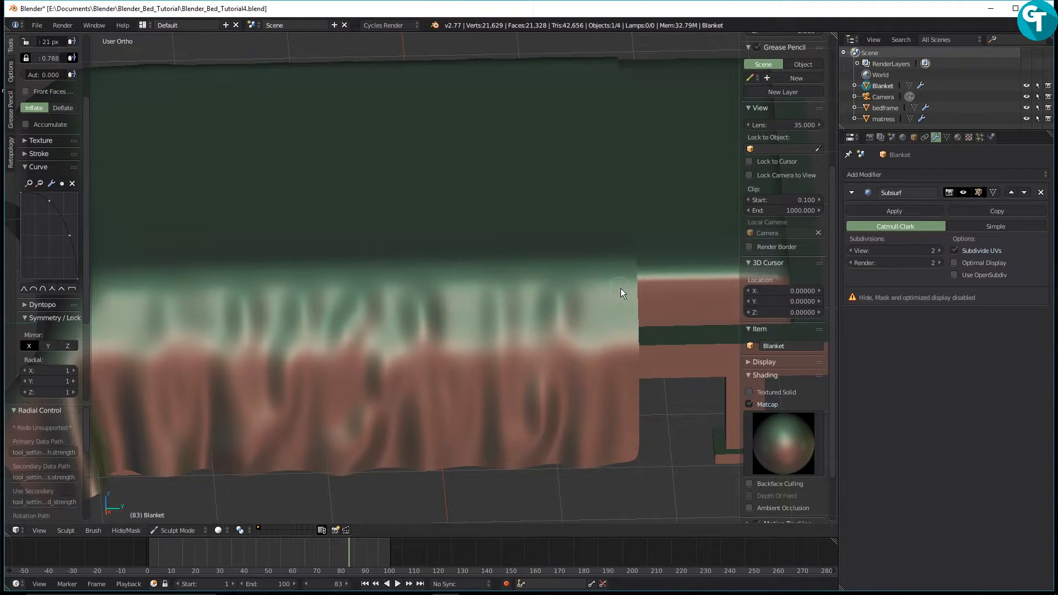
{"action": "left_click_drag", "start_coordinate": [604, 320], "coordinate": [600, 336]}
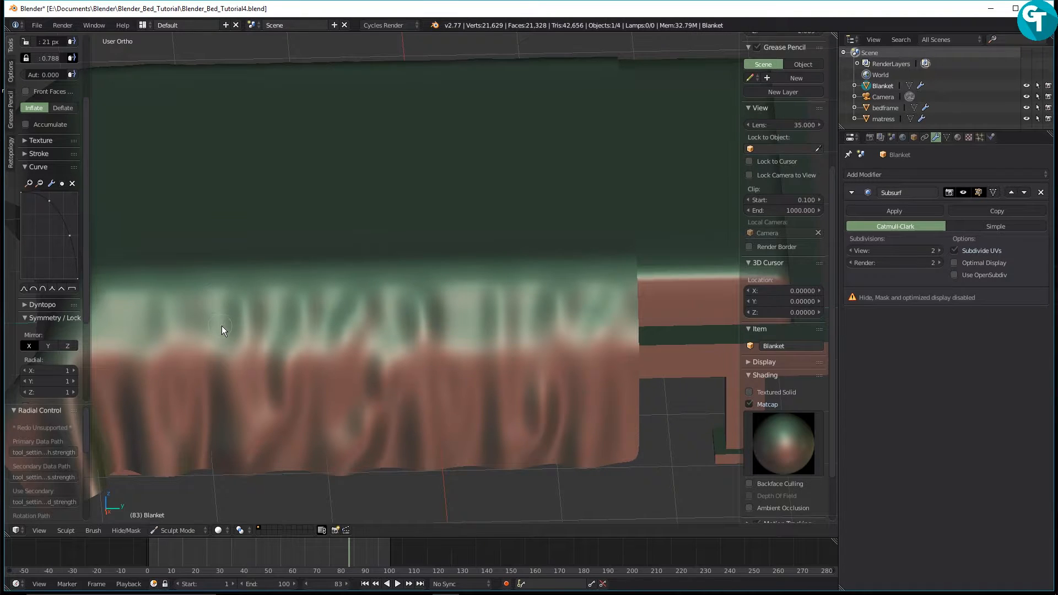
{"action": "middle_click_drag", "start_coordinate": [221, 326], "coordinate": [283, 298]}
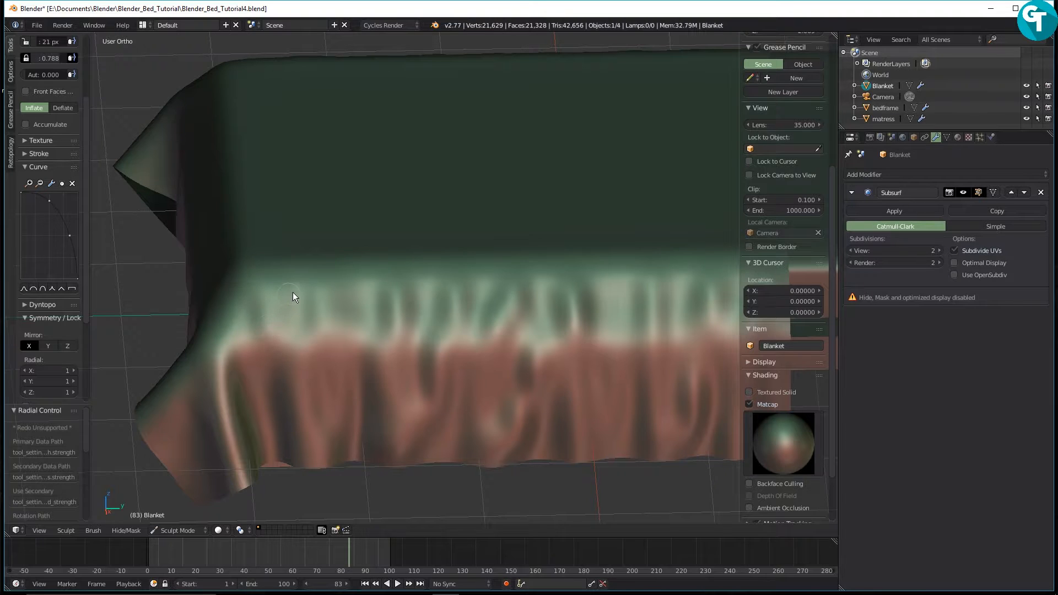
In the front view, set the brush radius to 36 px and sculpt vertical folds across the blanket's hanging foot end.
{"action": "middle_click_drag", "start_coordinate": [309, 330], "coordinate": [345, 371]}
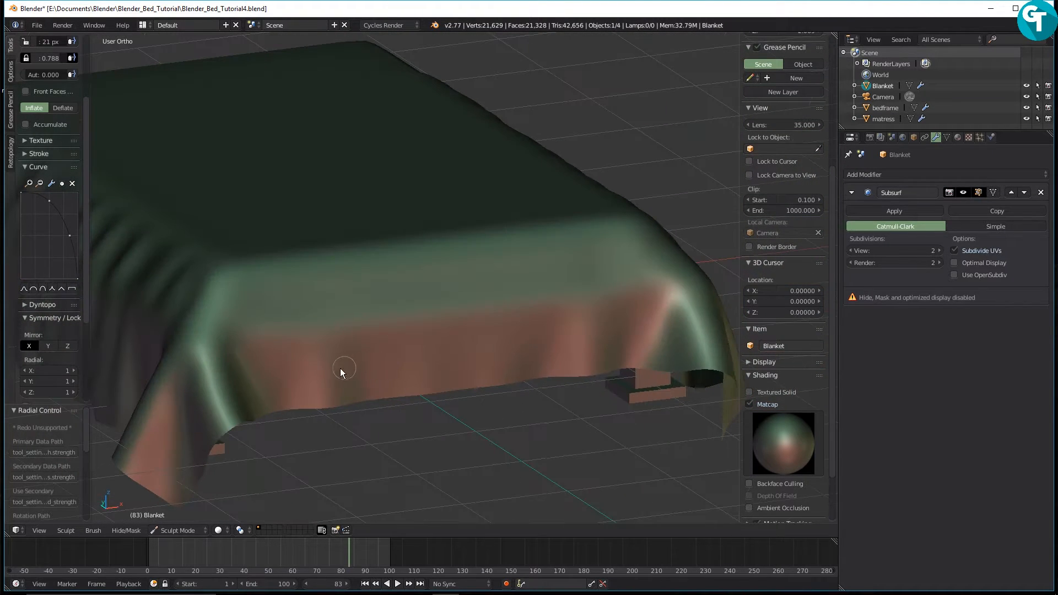
{"action": "key", "text": "KP_1"}
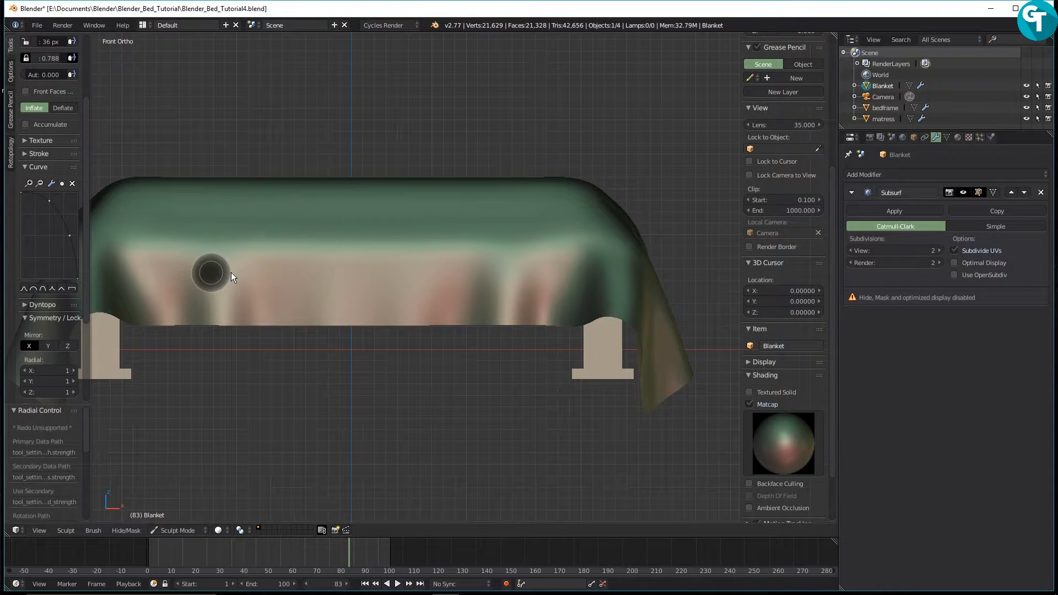
{"action": "left_click", "coordinate": [231, 273]}
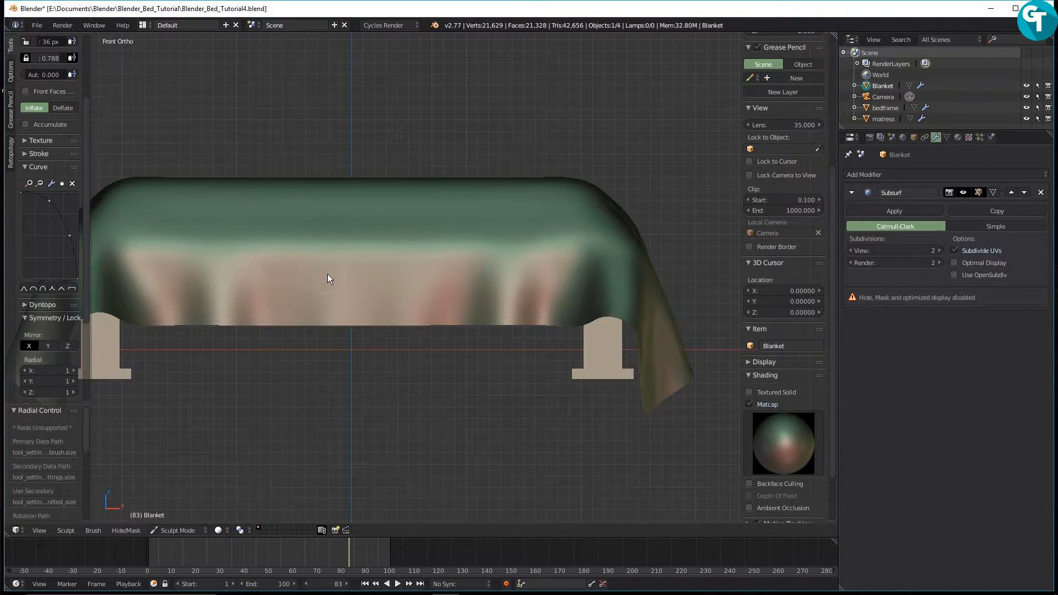
{"action": "mouse_move", "coordinate": [326, 292]}
{"action": "left_mouse_down"}
{"action": "mouse_move", "coordinate": [315, 262]}
{"action": "mouse_move", "coordinate": [301, 348]}
{"action": "left_mouse_up"}
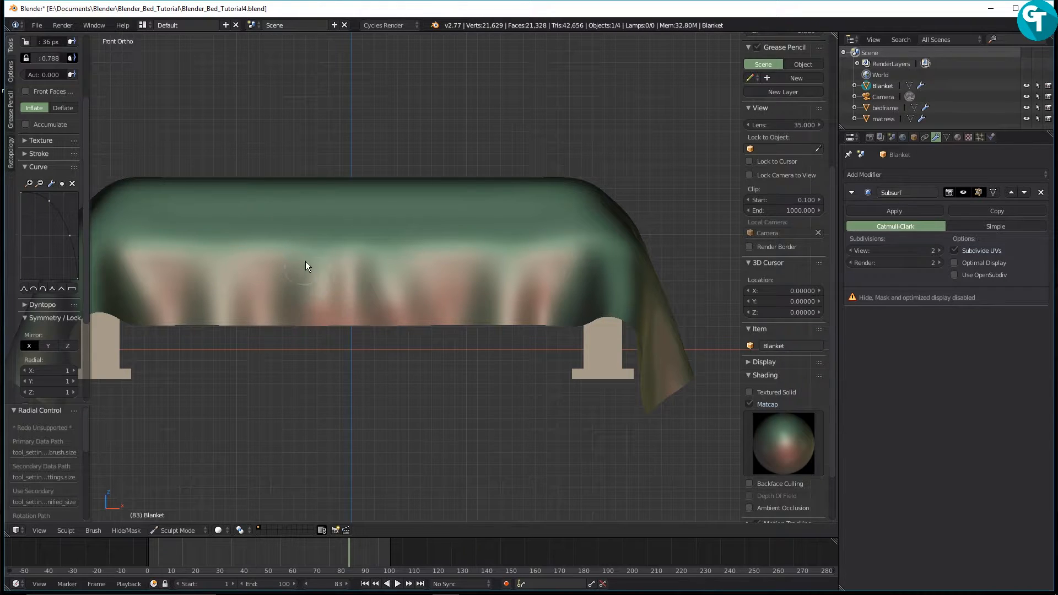
{"action": "mouse_move", "coordinate": [320, 277]}
{"action": "left_mouse_down"}
{"action": "mouse_move", "coordinate": [310, 266]}
{"action": "mouse_move", "coordinate": [233, 328]}
{"action": "mouse_move", "coordinate": [222, 268]}
{"action": "mouse_move", "coordinate": [190, 278]}
{"action": "mouse_move", "coordinate": [178, 342]}
{"action": "left_mouse_up"}
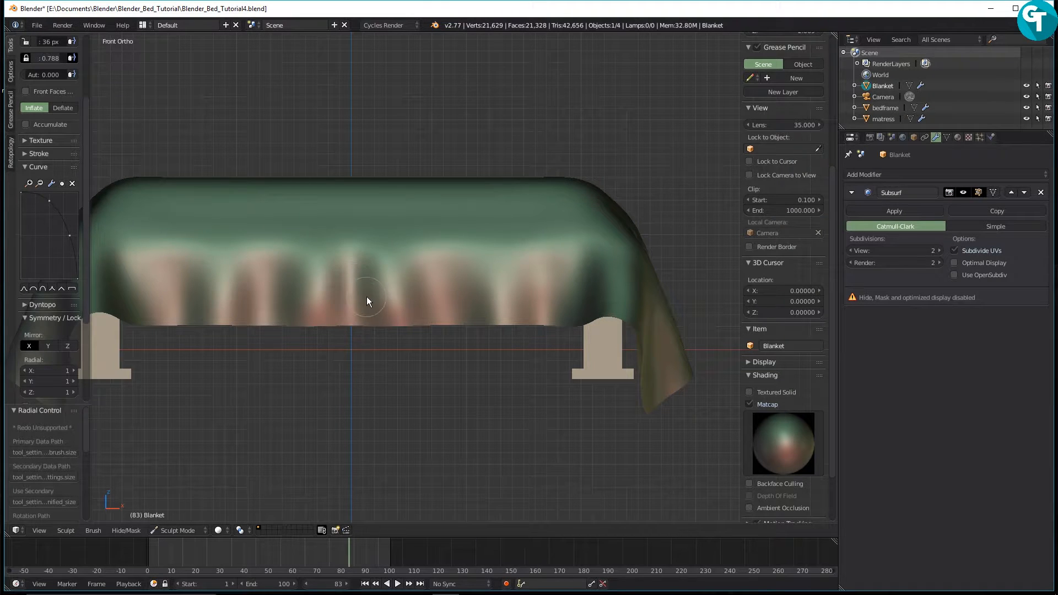
Reduce the Inflate brush radius to 21 px and sculpt short creases along the upper band of the blanket's foot end.
{"action": "middle_click_drag", "start_coordinate": [368, 300], "coordinate": [385, 337]}
{"action": "scroll", "coordinate": [304, 309], "scroll_direction": "up", "scroll_amount": 4}
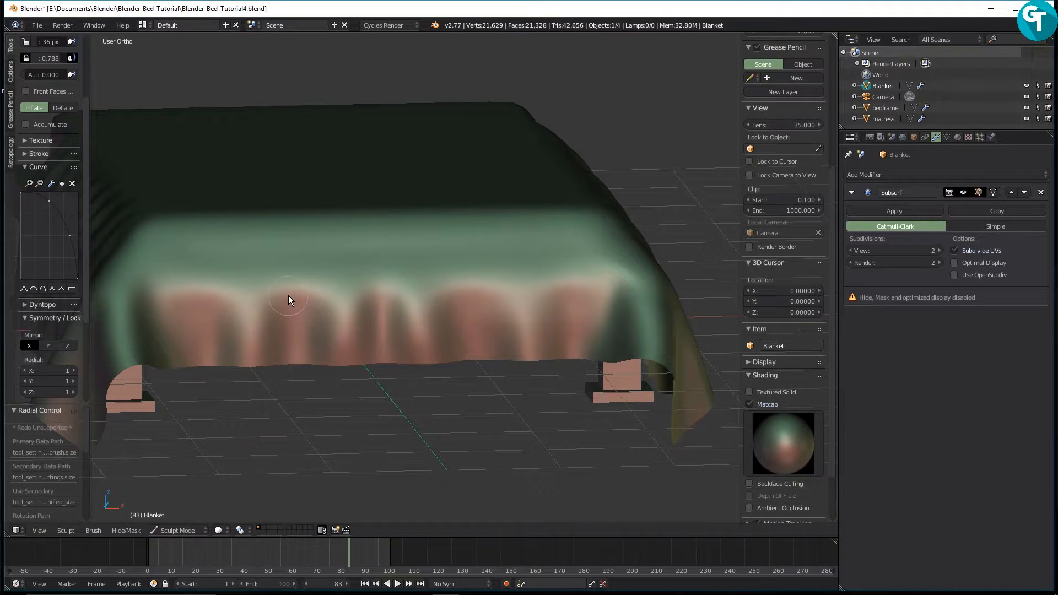
{"action": "key", "text": "f"}
{"action": "left_click", "coordinate": [286, 293]}
{"action": "mouse_move", "coordinate": [235, 248]}
{"action": "middle_mouse_down"}
{"action": "mouse_move", "coordinate": [278, 255]}
{"action": "mouse_move", "coordinate": [220, 246]}
{"action": "middle_mouse_up"}
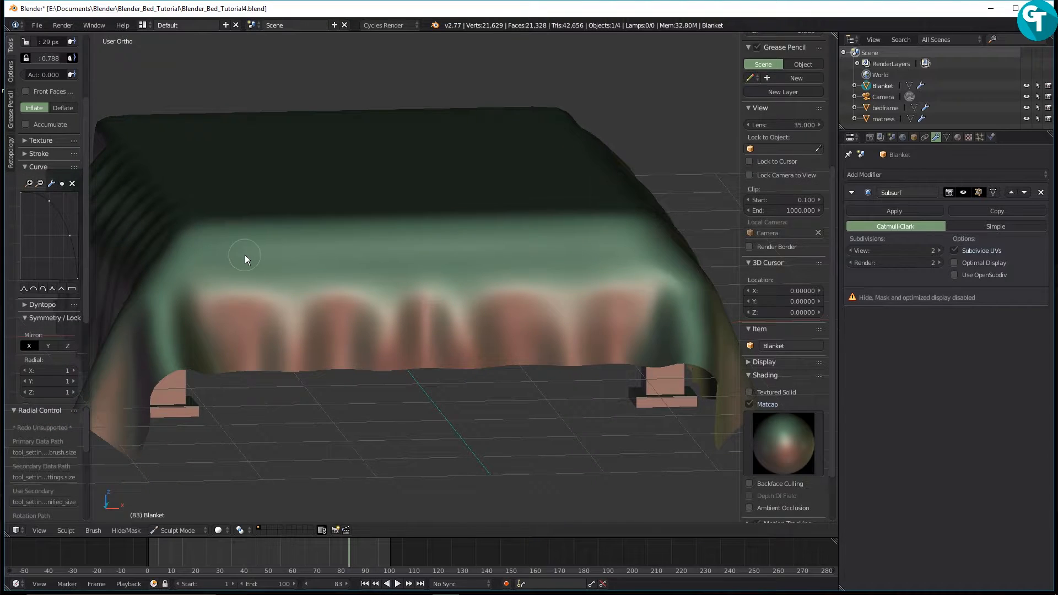
{"action": "scroll", "coordinate": [245, 254], "scroll_direction": "up", "scroll_amount": 3}
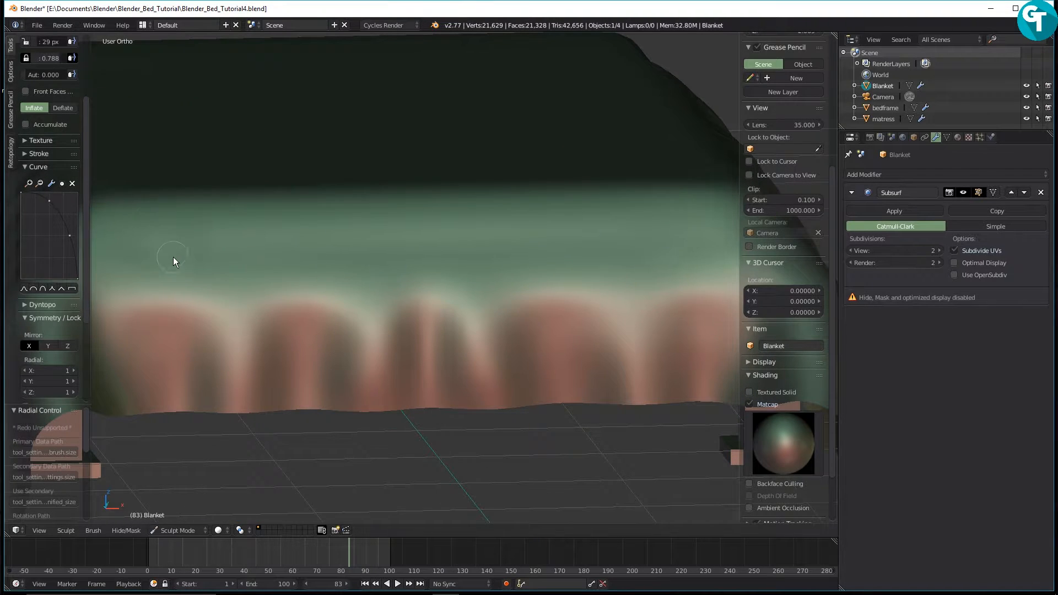
{"action": "left_click_drag", "start_coordinate": [191, 270], "coordinate": [227, 334]}
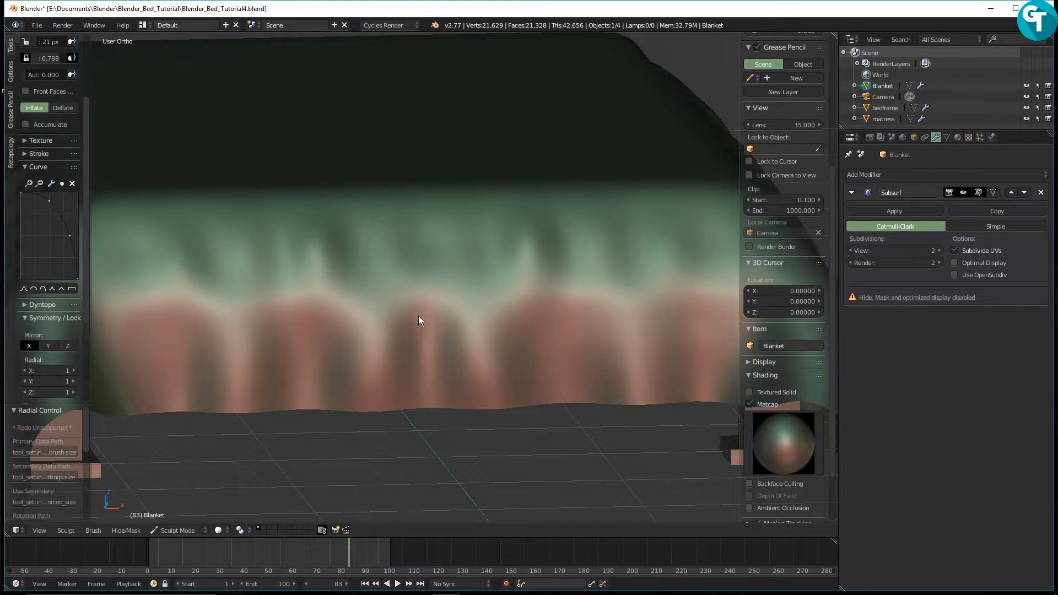
Examine the sculpted creases along the blanket's side, foot end and corners.
{"action": "scroll", "coordinate": [359, 297], "scroll_direction": "down", "scroll_amount": 5}
{"action": "middle_click_drag", "start_coordinate": [361, 301], "coordinate": [398, 399]}
{"action": "scroll", "coordinate": [398, 336], "scroll_direction": "up", "scroll_amount": 3}
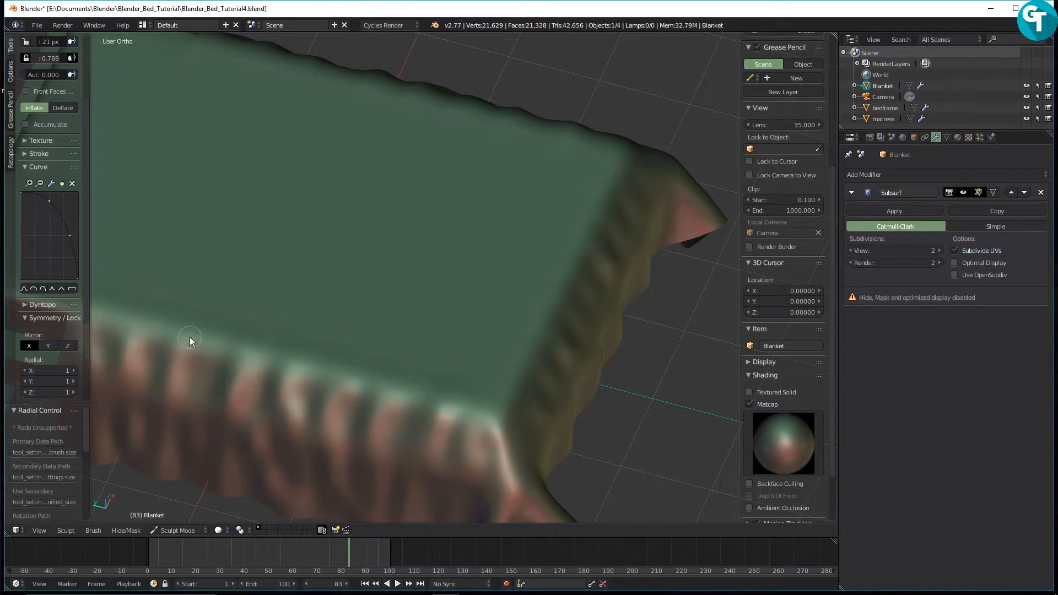
{"action": "middle_click_drag", "start_coordinate": [209, 364], "coordinate": [375, 369], "text": "shift"}
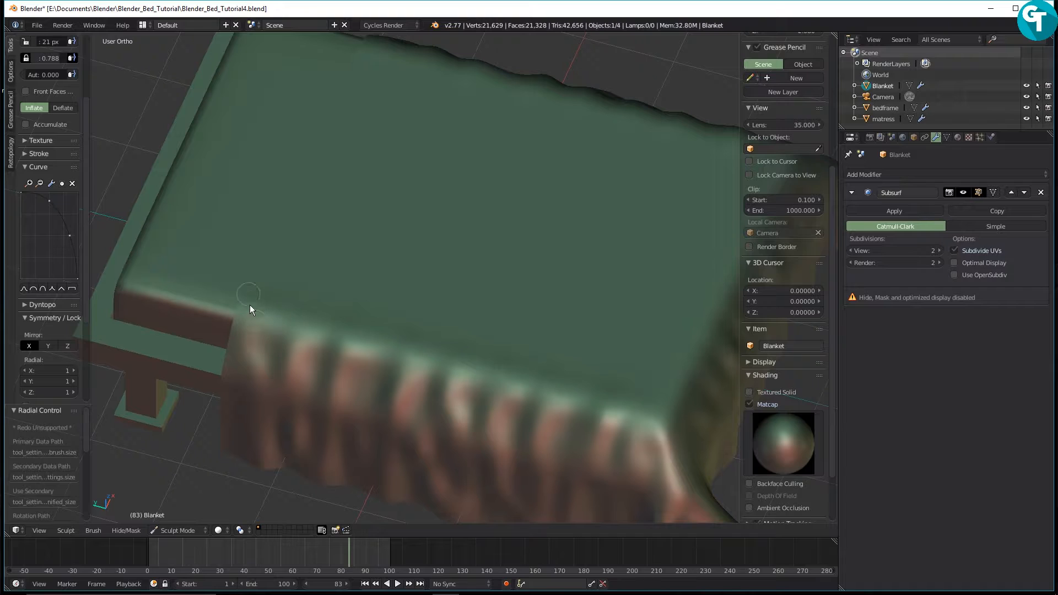
{"action": "middle_click_drag", "start_coordinate": [433, 373], "coordinate": [124, 305], "text": "shift"}
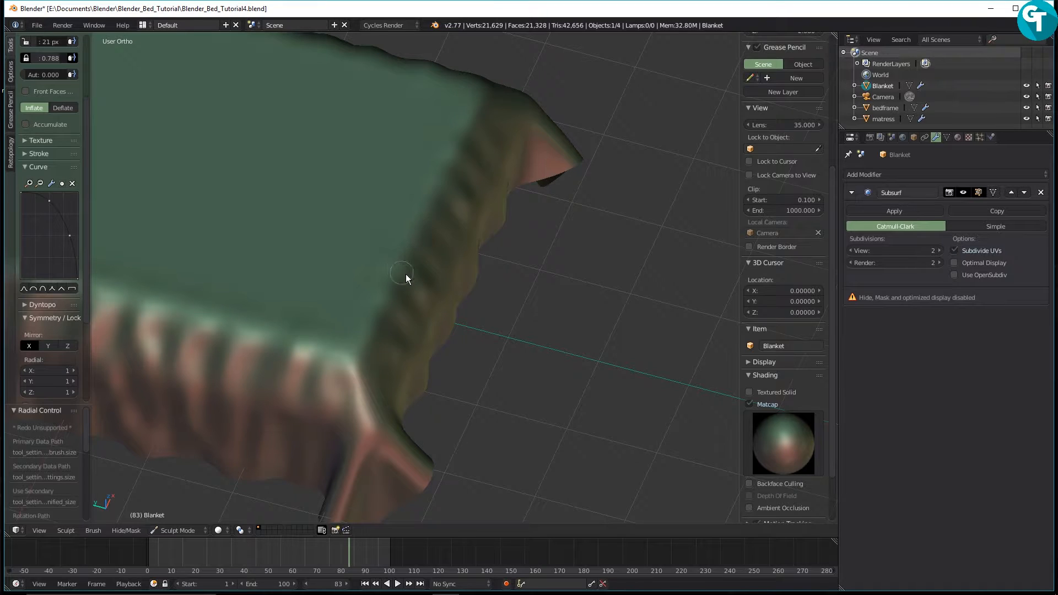
{"action": "scroll", "coordinate": [390, 246], "scroll_direction": "down", "scroll_amount": 4}
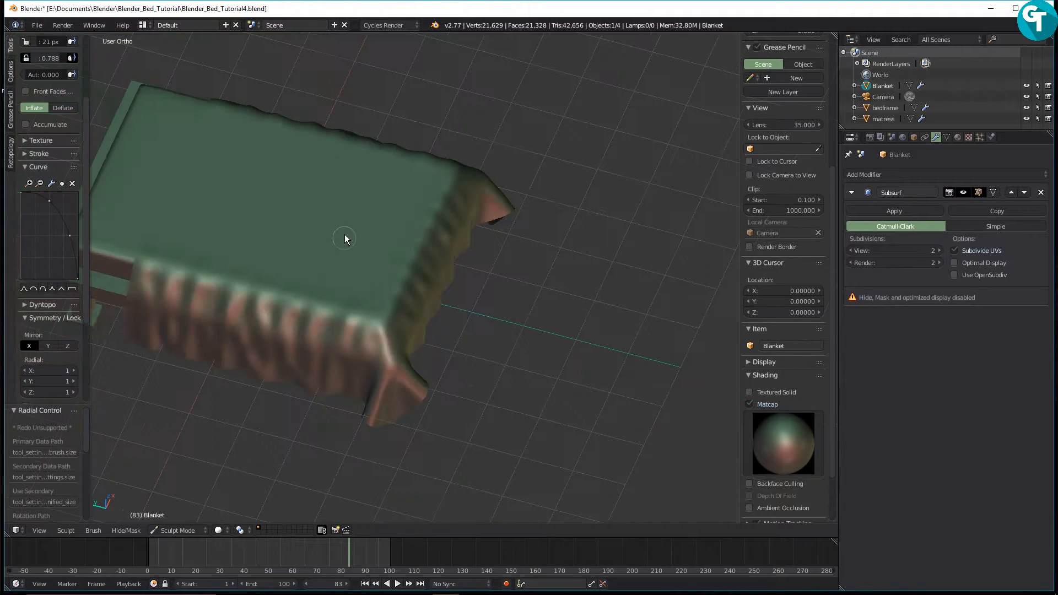
{"action": "middle_click_drag", "start_coordinate": [345, 238], "coordinate": [333, 260]}
In the top view, set the Inflate brush radius to 42 px and sculpt long curved folds across the blanket's top surface.
{"action": "key", "text": "KP_7"}
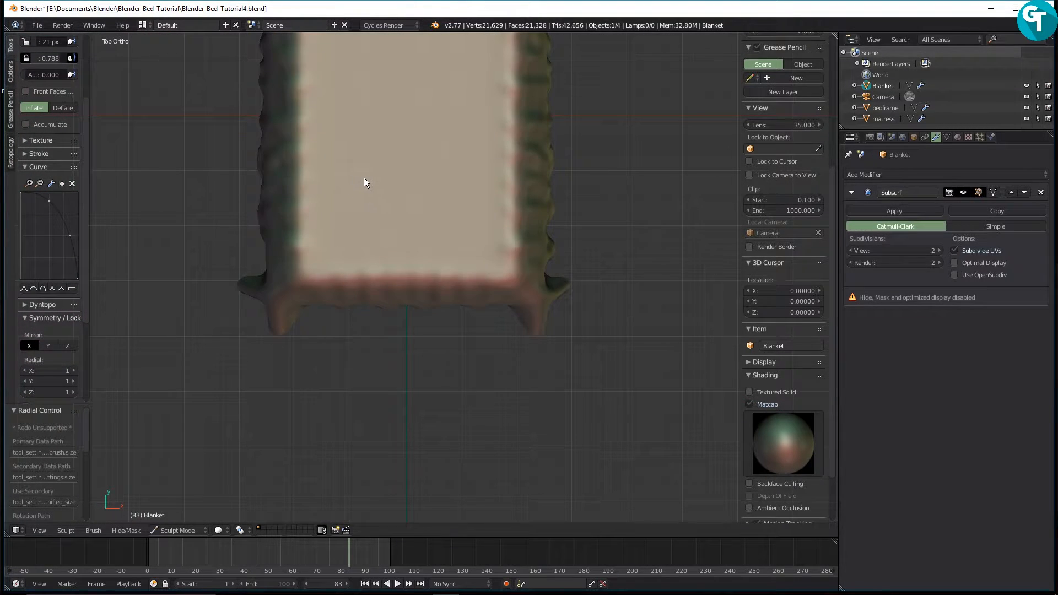
{"action": "middle_click_drag", "start_coordinate": [363, 177], "coordinate": [382, 325], "text": "shift"}
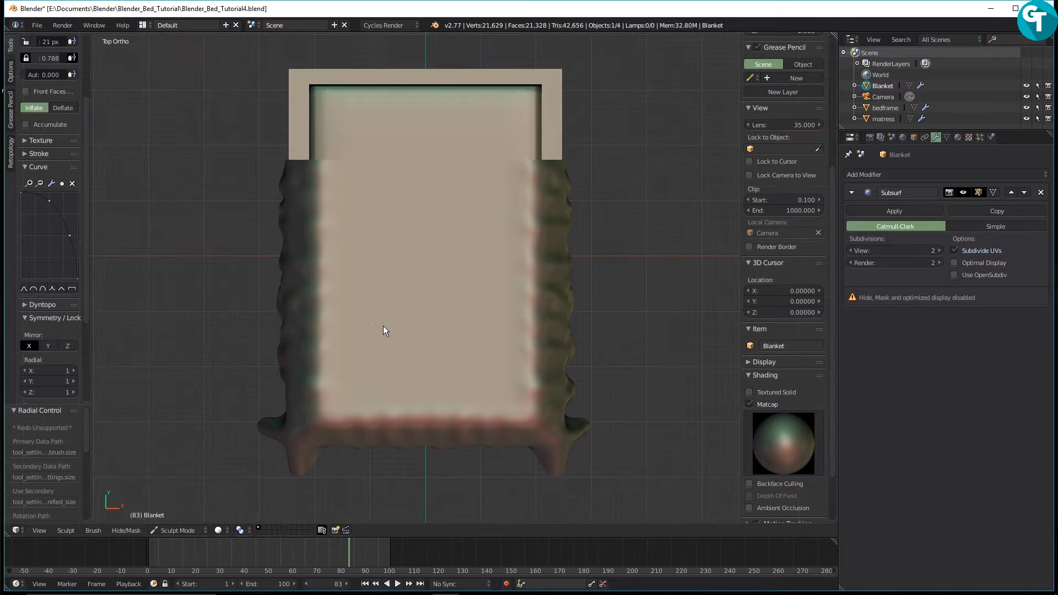
{"action": "left_click", "coordinate": [379, 248]}
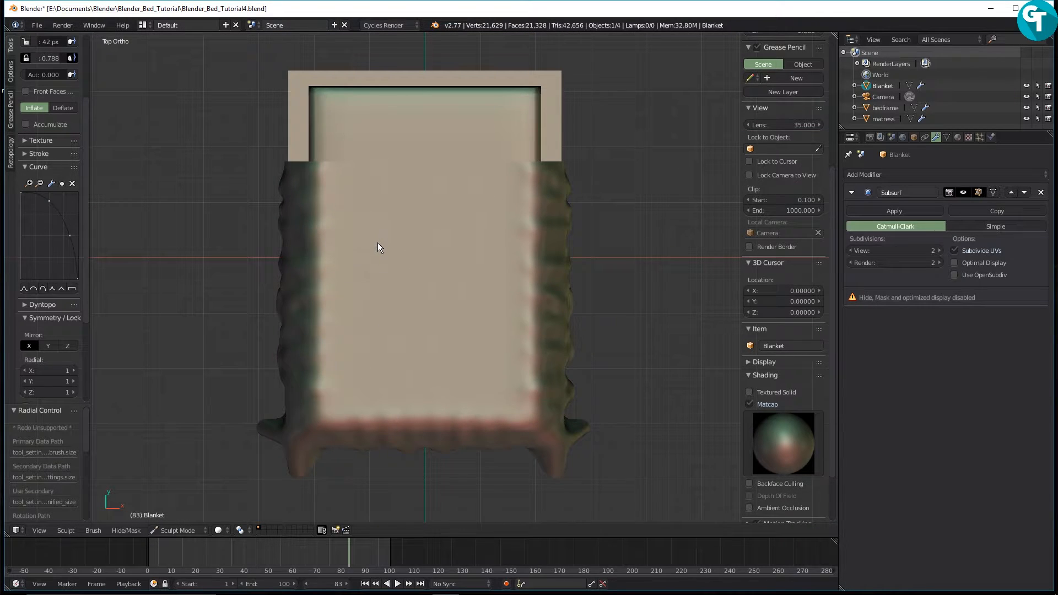
{"action": "mouse_move", "coordinate": [343, 193]}
{"action": "left_mouse_down"}
{"action": "mouse_move", "coordinate": [398, 352]}
{"action": "mouse_move", "coordinate": [370, 355]}
{"action": "left_mouse_up"}
{"action": "left_click_drag", "start_coordinate": [379, 256], "coordinate": [324, 414]}
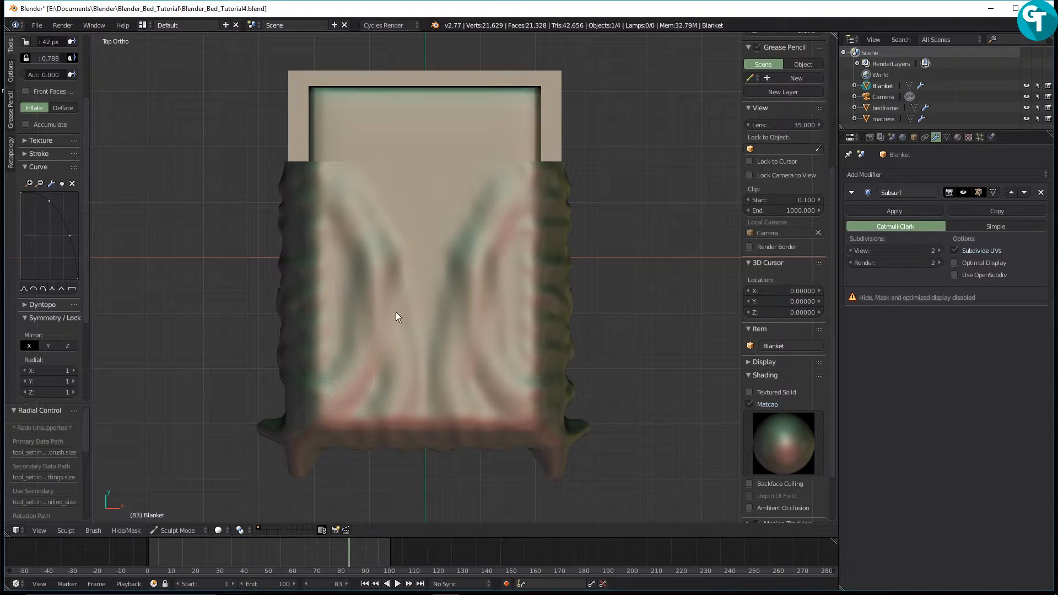
{"action": "mouse_move", "coordinate": [362, 215]}
{"action": "left_mouse_down"}
{"action": "mouse_move", "coordinate": [434, 235]}
{"action": "mouse_move", "coordinate": [420, 259]}
{"action": "mouse_move", "coordinate": [421, 314]}
{"action": "mouse_move", "coordinate": [445, 302]}
{"action": "mouse_move", "coordinate": [376, 310]}
{"action": "left_mouse_up"}
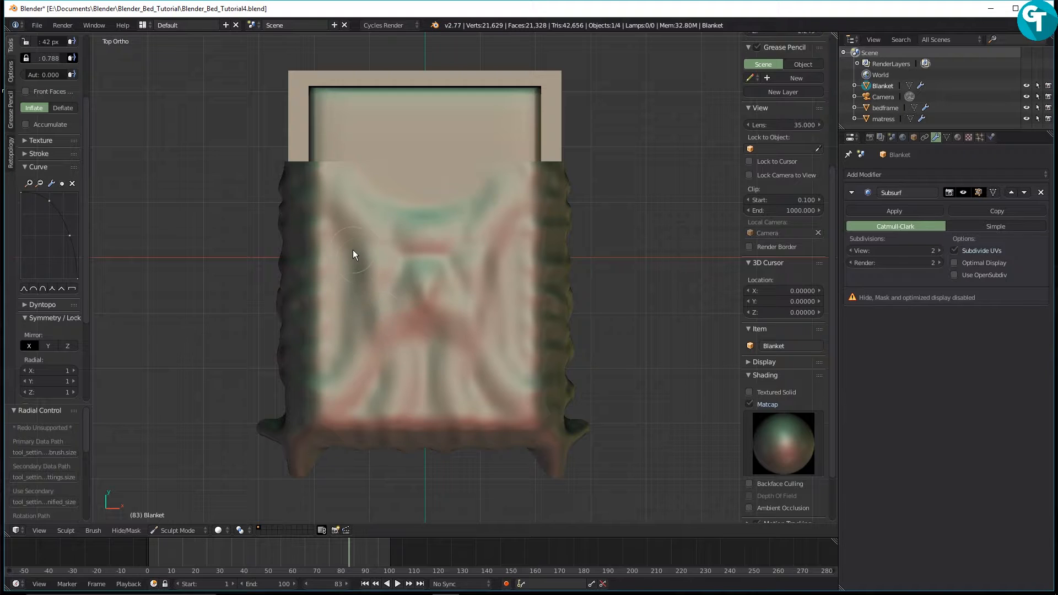
{"action": "left_click_drag", "start_coordinate": [344, 240], "coordinate": [402, 388]}
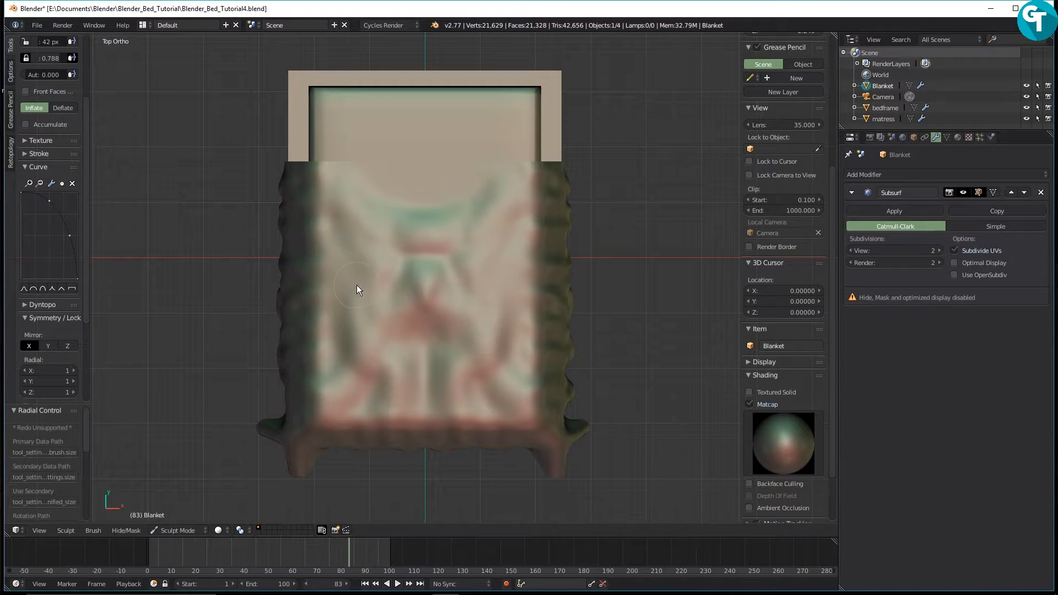
Switch to the Smooth brush, lower its strength to 0.181 and soften the folds across the blanket's top surface.
{"action": "key", "text": "w"}
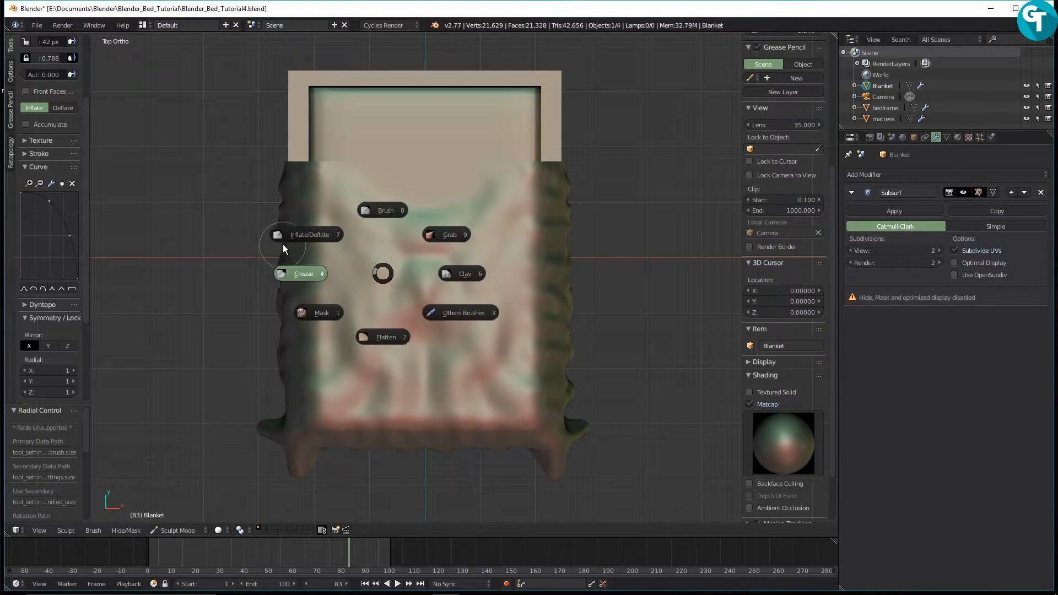
{"action": "left_click", "coordinate": [445, 312]}
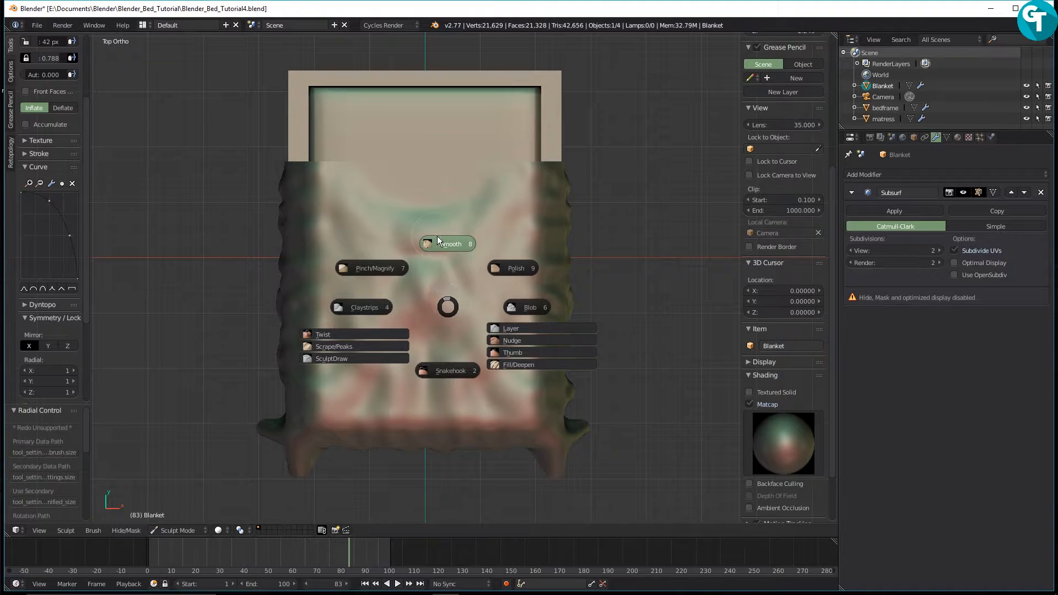
{"action": "left_click", "coordinate": [441, 243]}
{"action": "scroll", "coordinate": [44, 101], "scroll_direction": "up", "scroll_amount": 5}
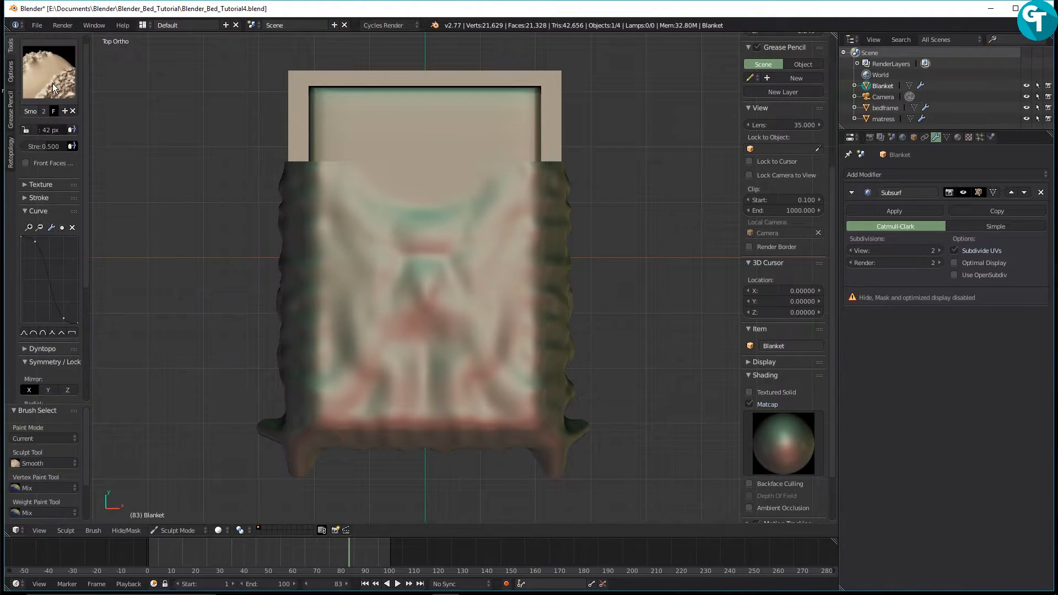
{"action": "left_click", "coordinate": [52, 84]}
{"action": "left_click", "coordinate": [51, 84]}
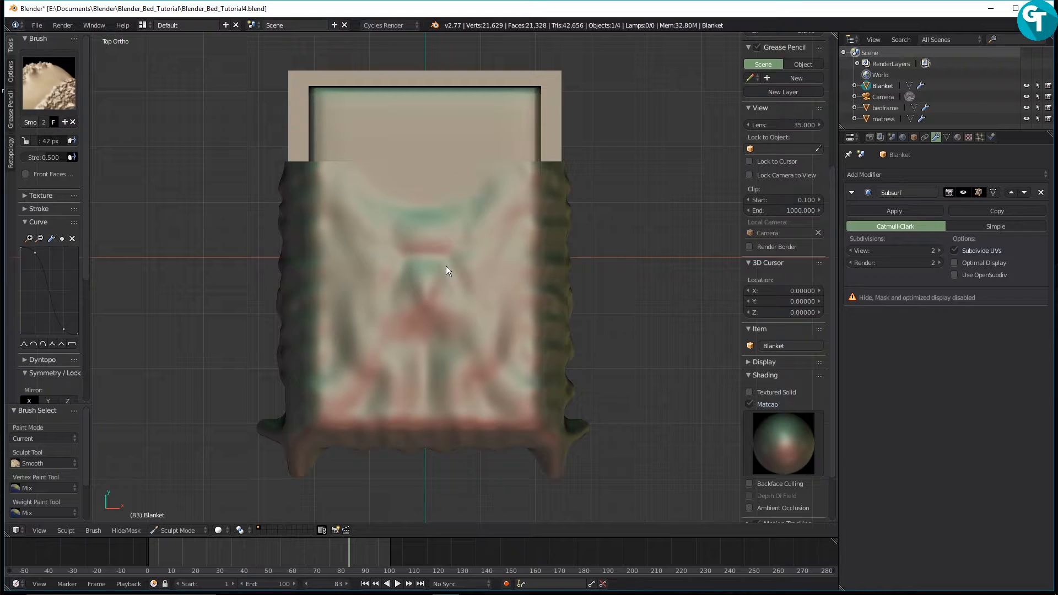
{"action": "key", "text": "shift+f"}
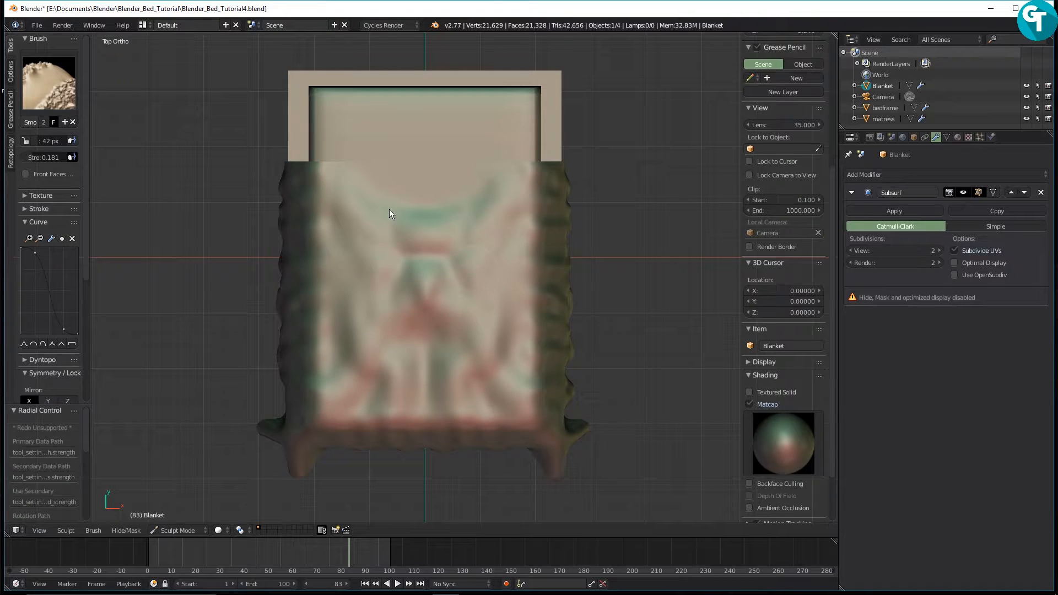
{"action": "left_click_drag", "start_coordinate": [393, 300], "coordinate": [434, 312]}
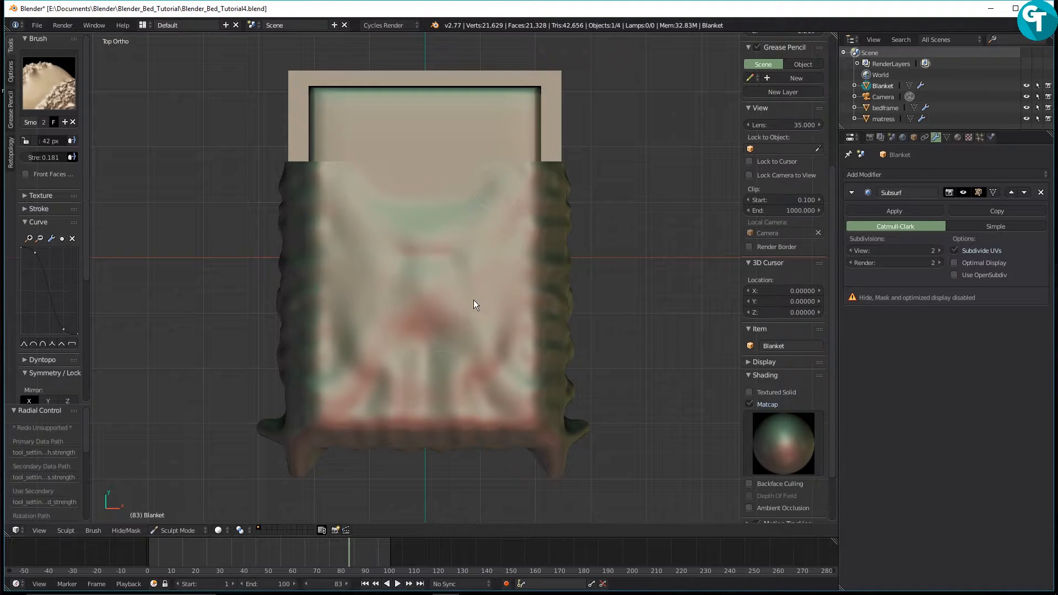
{"action": "mouse_move", "coordinate": [529, 207]}
{"action": "left_mouse_down"}
{"action": "mouse_move", "coordinate": [446, 400]}
{"action": "mouse_move", "coordinate": [398, 392]}
{"action": "left_mouse_up"}
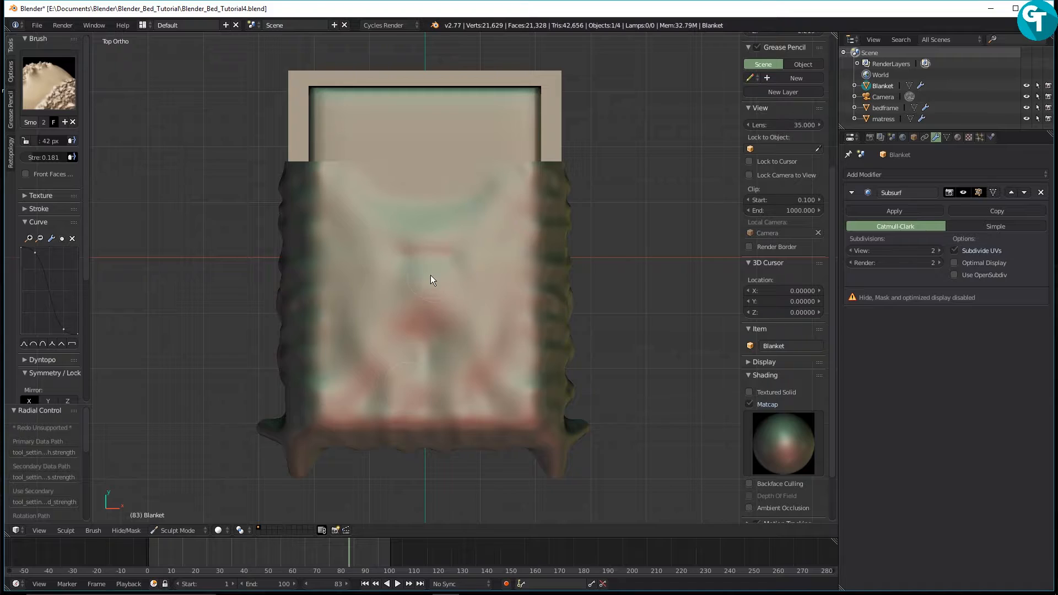
{"action": "mouse_move", "coordinate": [431, 276]}
{"action": "left_mouse_down"}
{"action": "mouse_move", "coordinate": [416, 259]}
{"action": "mouse_move", "coordinate": [542, 235]}
{"action": "left_mouse_up"}
With the Inflate brush, thicken the blanket's top edge at the head end and smooth the folds next to it.
{"action": "middle_click_drag", "start_coordinate": [594, 345], "coordinate": [492, 250]}
{"action": "key", "text": "w"}
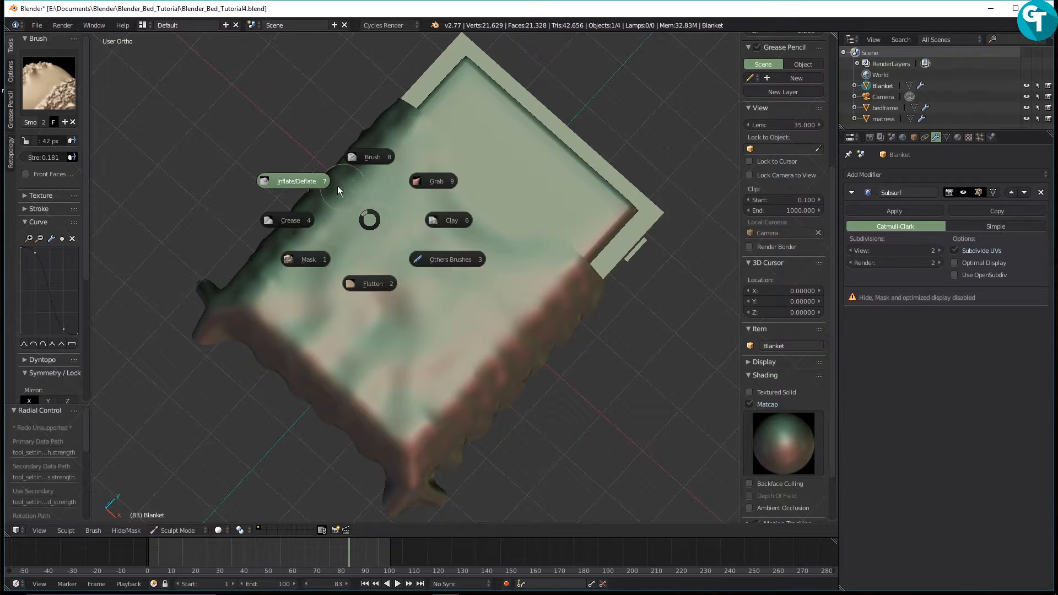
{"action": "left_click", "coordinate": [319, 181]}
{"action": "mouse_move", "coordinate": [453, 161]}
{"action": "left_mouse_down"}
{"action": "mouse_move", "coordinate": [468, 209]}
{"action": "mouse_move", "coordinate": [495, 232]}
{"action": "left_mouse_up"}
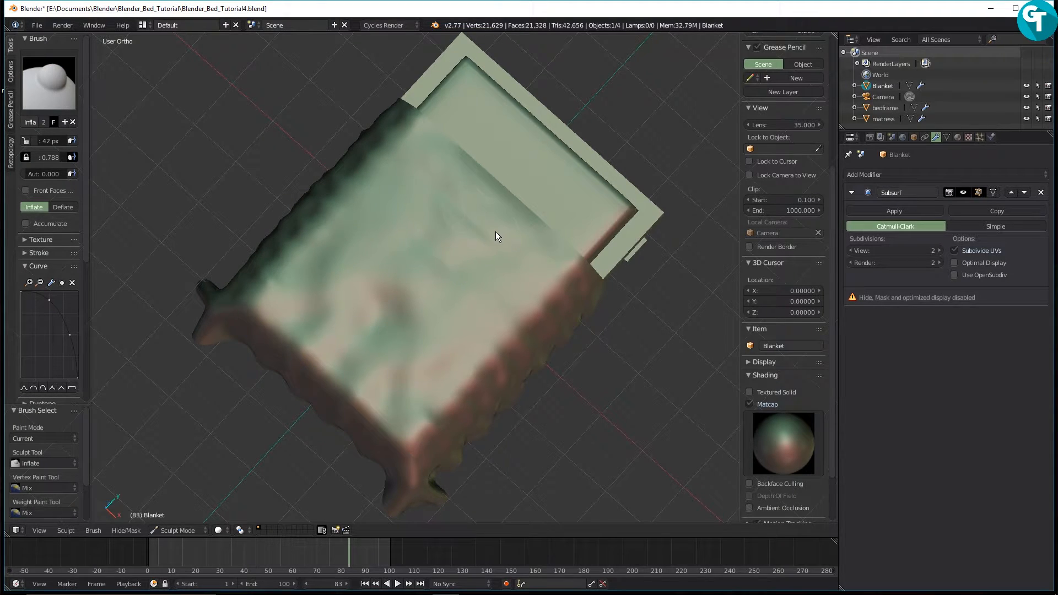
{"action": "mouse_move", "coordinate": [451, 184]}
{"action": "left_mouse_down", "text": "shift"}
{"action": "mouse_move", "coordinate": [446, 167]}
{"action": "mouse_move", "coordinate": [432, 171]}
{"action": "mouse_move", "coordinate": [487, 220]}
{"action": "mouse_move", "coordinate": [476, 225]}
{"action": "left_mouse_up", "text": "shift"}
{"action": "left_click_drag", "start_coordinate": [388, 227], "coordinate": [450, 304], "text": "shift"}
Change the viewport matcap to the light grey one and examine the sculpted blanket from several sides.
{"action": "middle_click_drag", "start_coordinate": [579, 333], "coordinate": [449, 307]}
{"action": "left_click", "coordinate": [774, 444]}
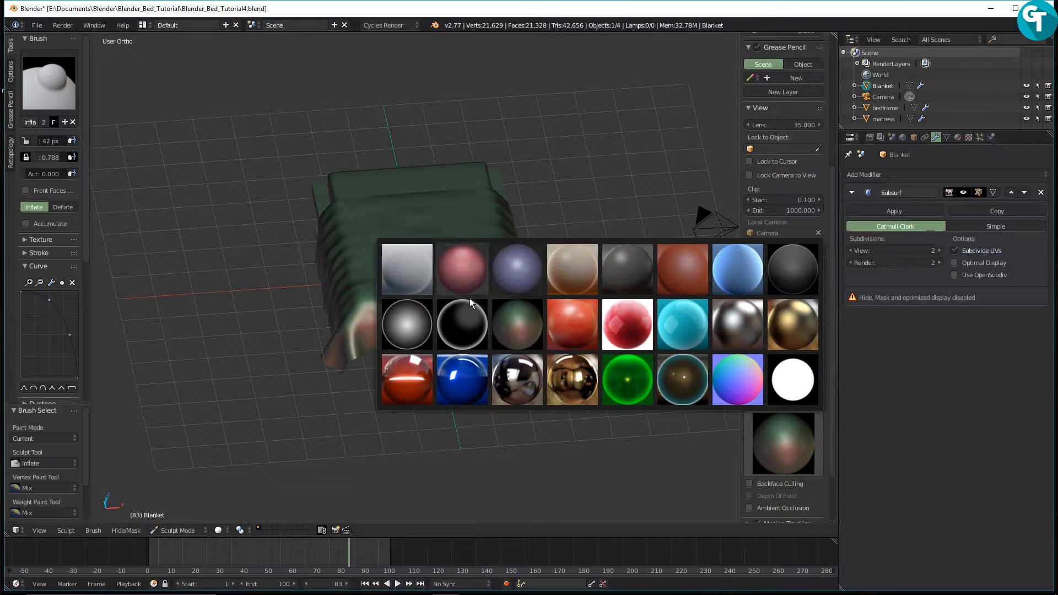
{"action": "left_click", "coordinate": [411, 266]}
{"action": "middle_click_drag", "start_coordinate": [511, 345], "coordinate": [404, 339]}
{"action": "scroll", "coordinate": [486, 343], "scroll_direction": "up", "scroll_amount": 2}
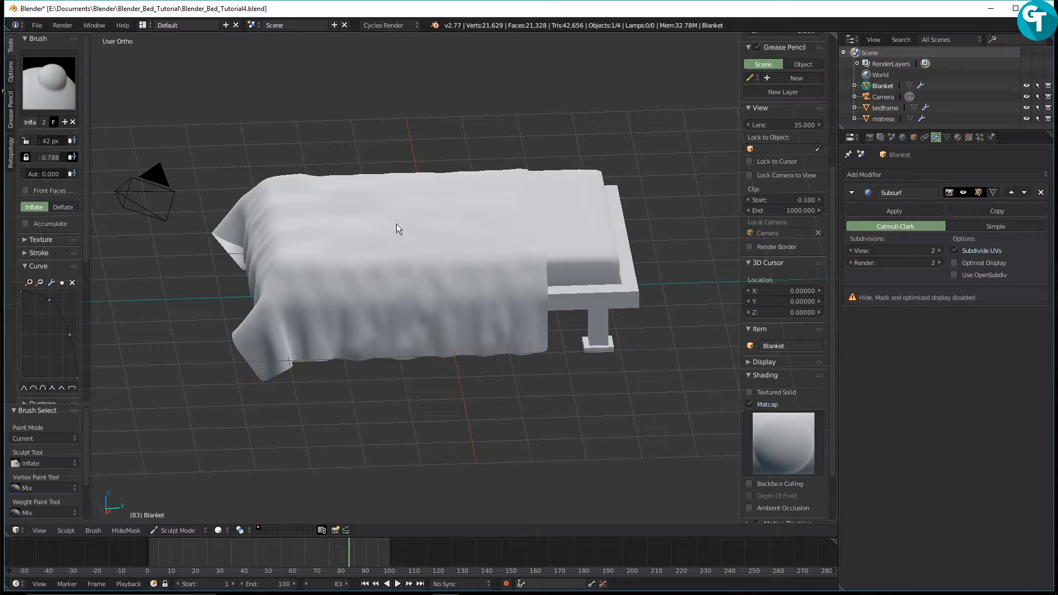
{"action": "middle_click_drag", "start_coordinate": [396, 224], "coordinate": [389, 329]}
{"action": "middle_click_drag", "start_coordinate": [523, 343], "coordinate": [474, 359]}
{"action": "scroll", "coordinate": [488, 309], "scroll_direction": "up", "scroll_amount": 2}
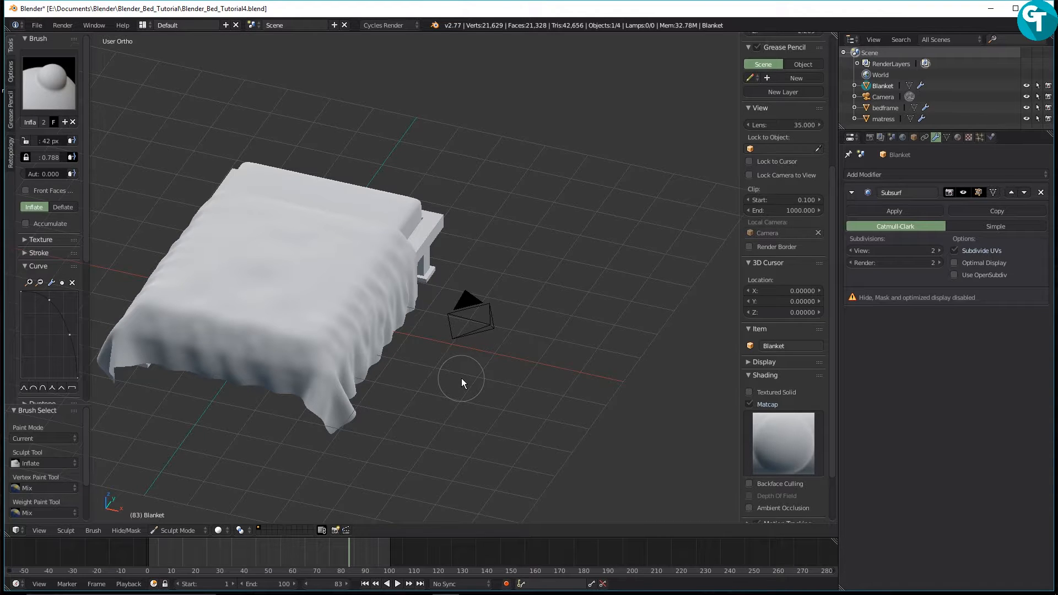
Leave Sculpt Mode, place the 3D cursor on the empty area beside the bed and add a cube there.
{"action": "key", "text": "Tab"}
{"action": "left_click", "coordinate": [456, 318]}
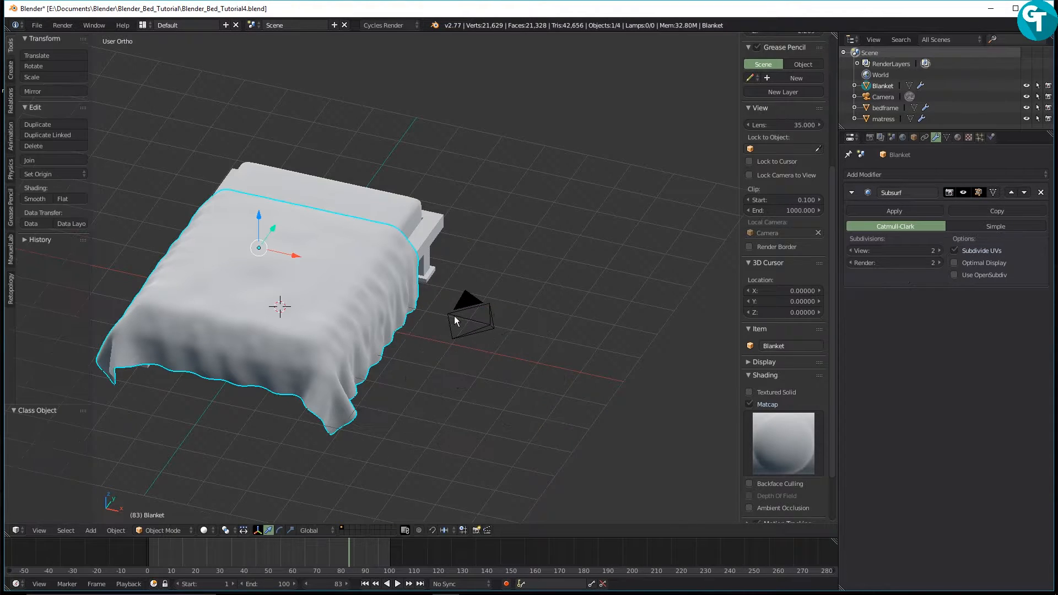
{"action": "middle_click_drag", "start_coordinate": [454, 316], "coordinate": [400, 320]}
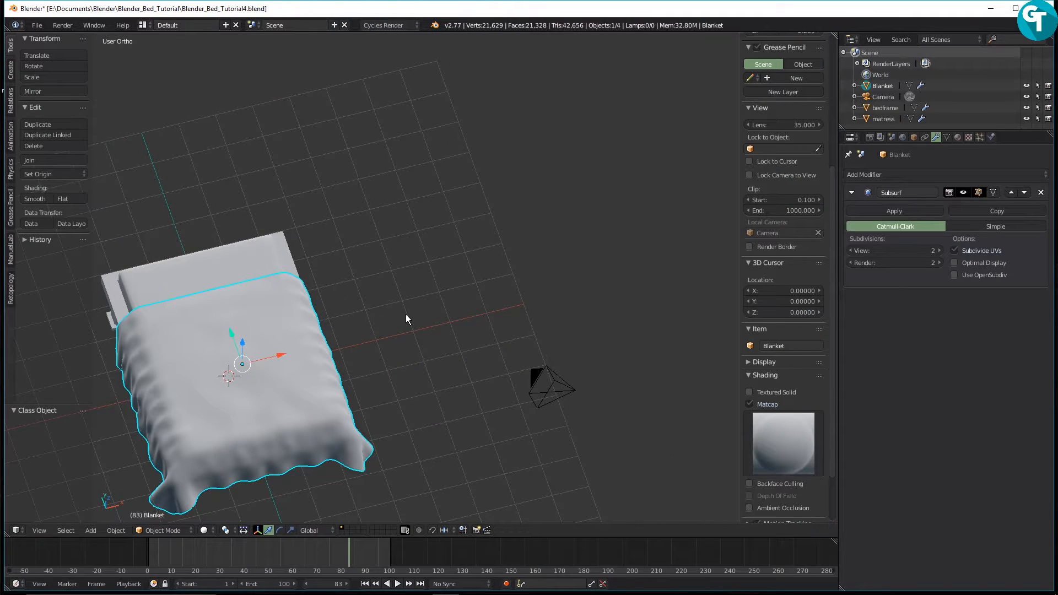
{"action": "left_click", "coordinate": [406, 316]}
{"action": "key", "text": "shift+a"}
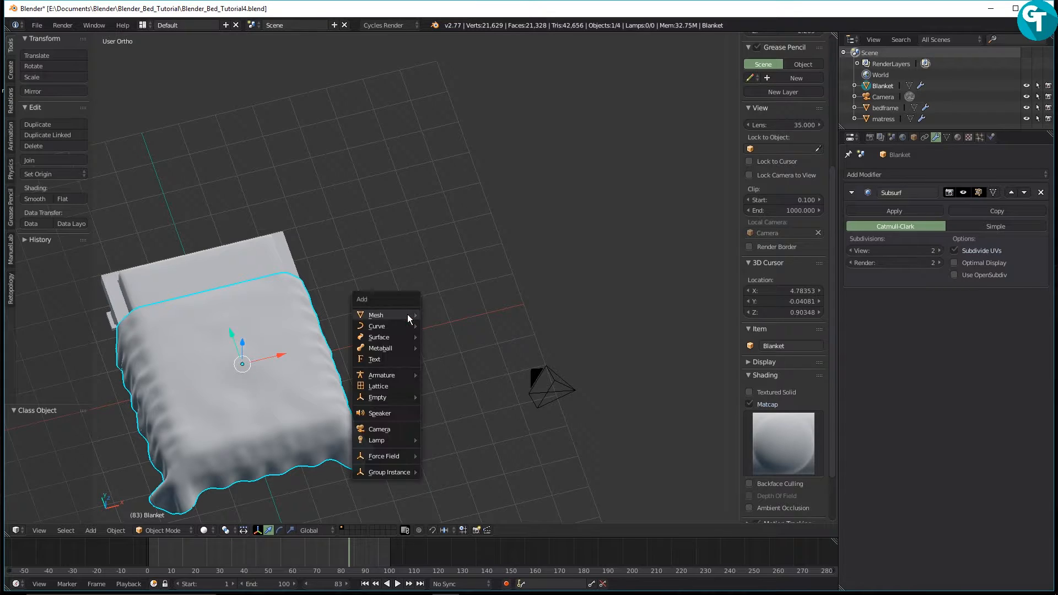
{"action": "mouse_move", "coordinate": [408, 314]}
{"action": "left_click", "coordinate": [450, 326]}
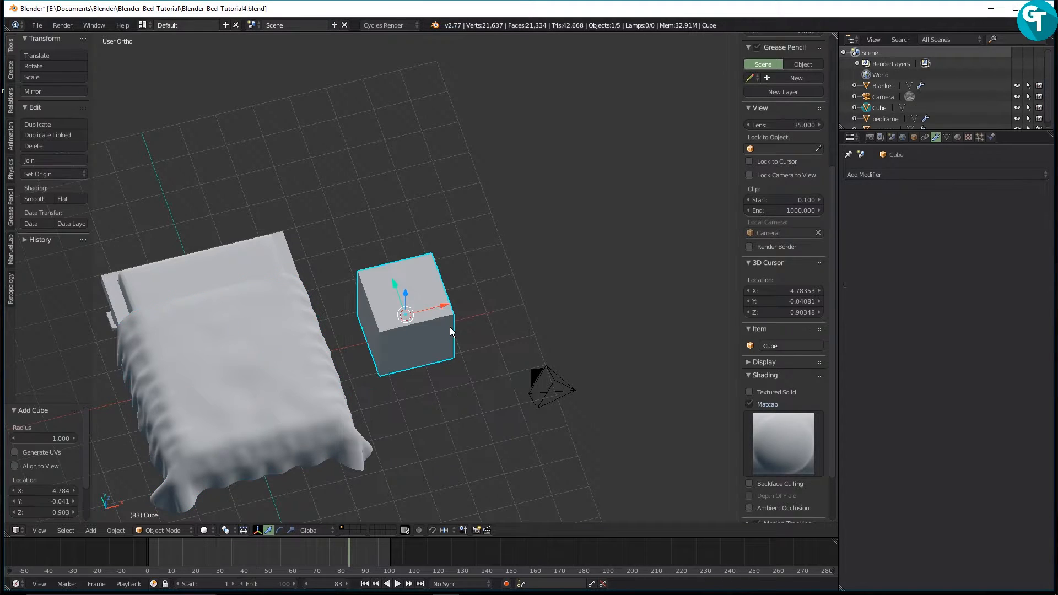
Scale the new cube into a flat, wide block: 0.240 along Z, 1.647 along X and 0.771 along Y.
{"action": "key", "text": "s"}
{"action": "key", "text": "z"}
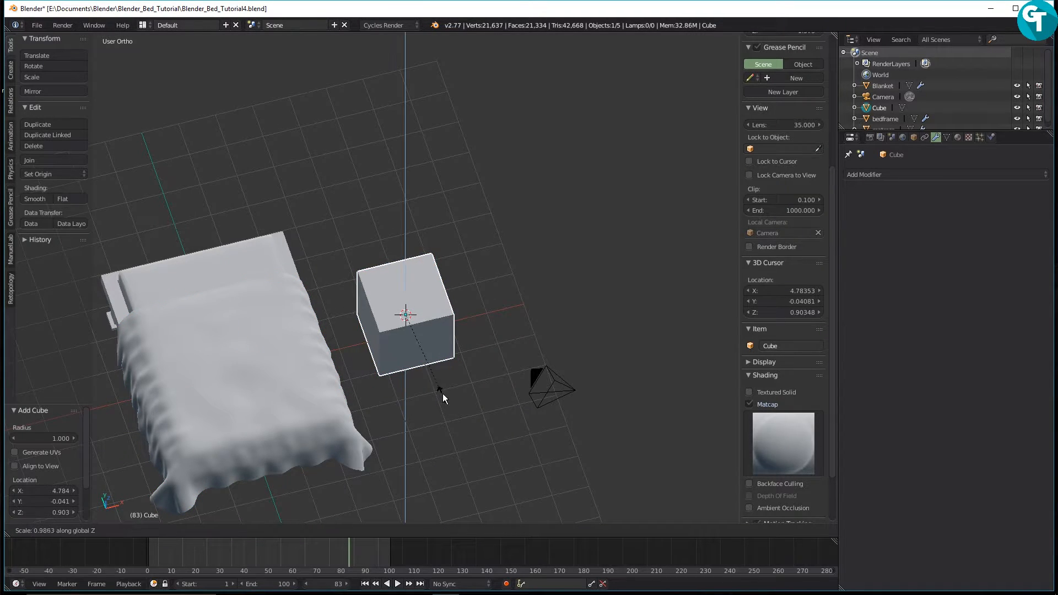
{"action": "left_click", "coordinate": [418, 334]}
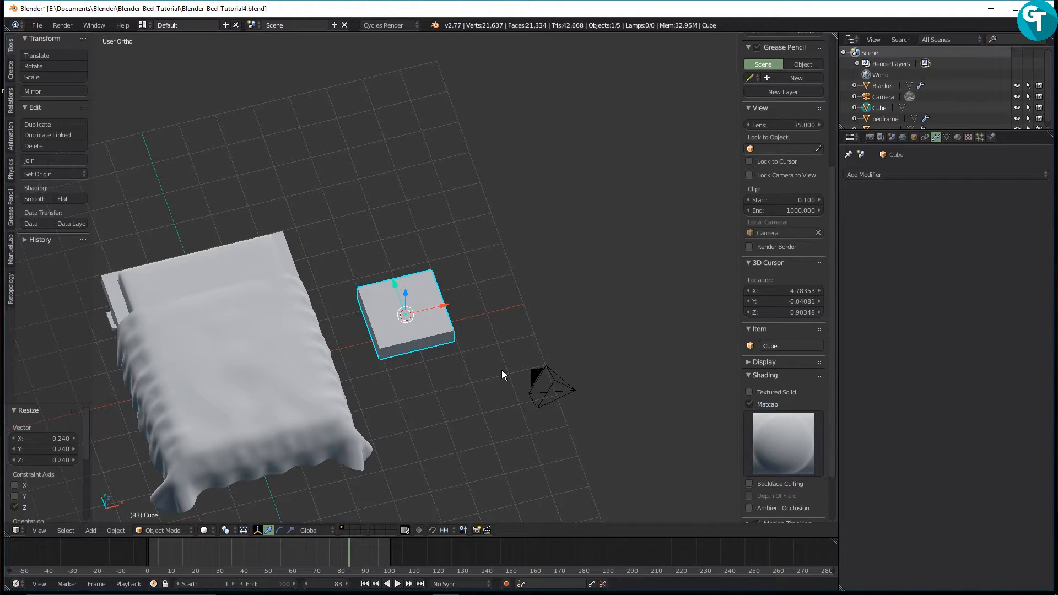
{"action": "key", "text": "s"}
{"action": "key", "text": "x"}
{"action": "left_click", "coordinate": [570, 395]}
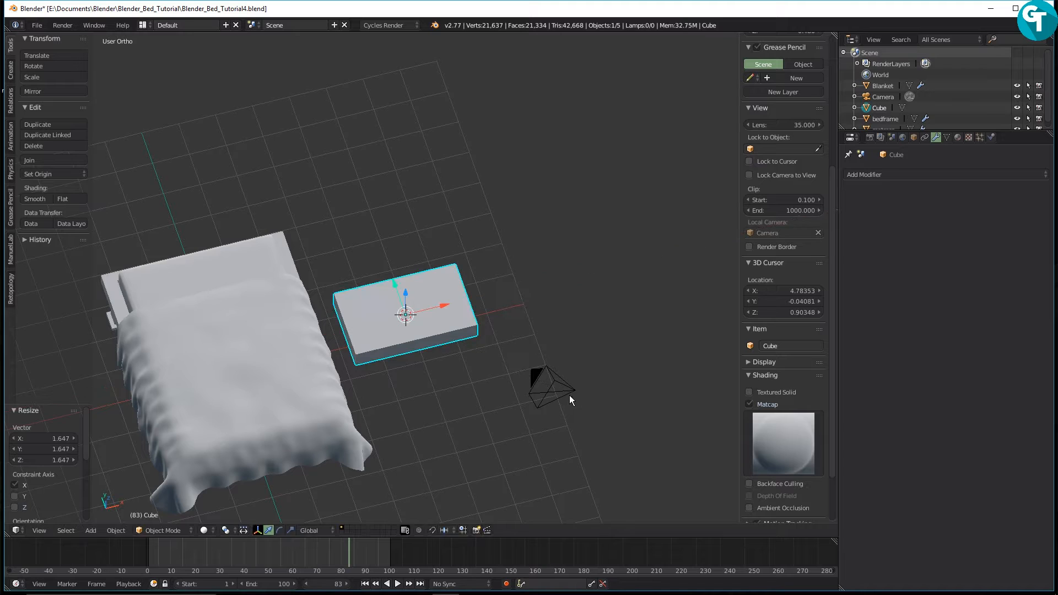
{"action": "key", "text": "s"}
{"action": "key", "text": "y"}
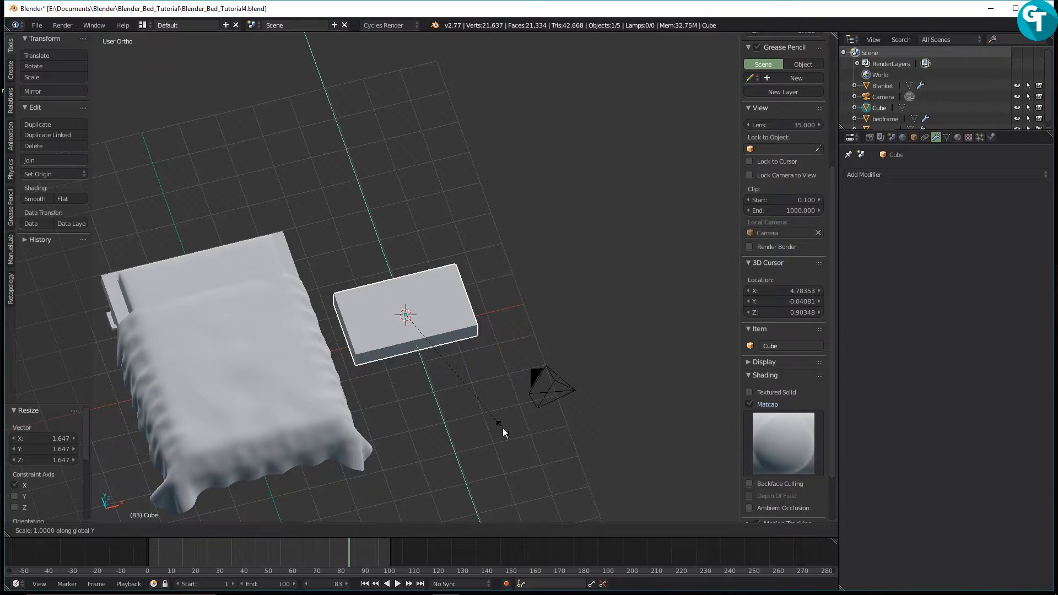
{"action": "left_click", "coordinate": [481, 411]}
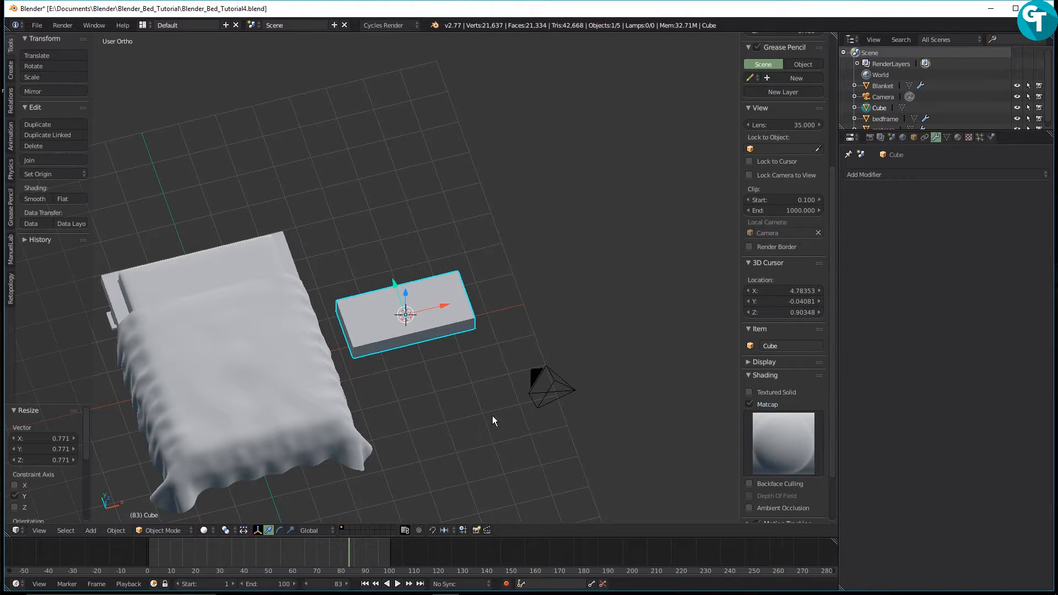
In Edit Mode, add one centred horizontal loop cut around the sides of the flat block.
{"action": "key", "text": "Tab"}
{"action": "left_click", "coordinate": [498, 354]}
{"action": "middle_click_drag", "start_coordinate": [519, 380], "coordinate": [462, 336]}
{"action": "scroll", "coordinate": [462, 337], "scroll_direction": "up", "scroll_amount": 3}
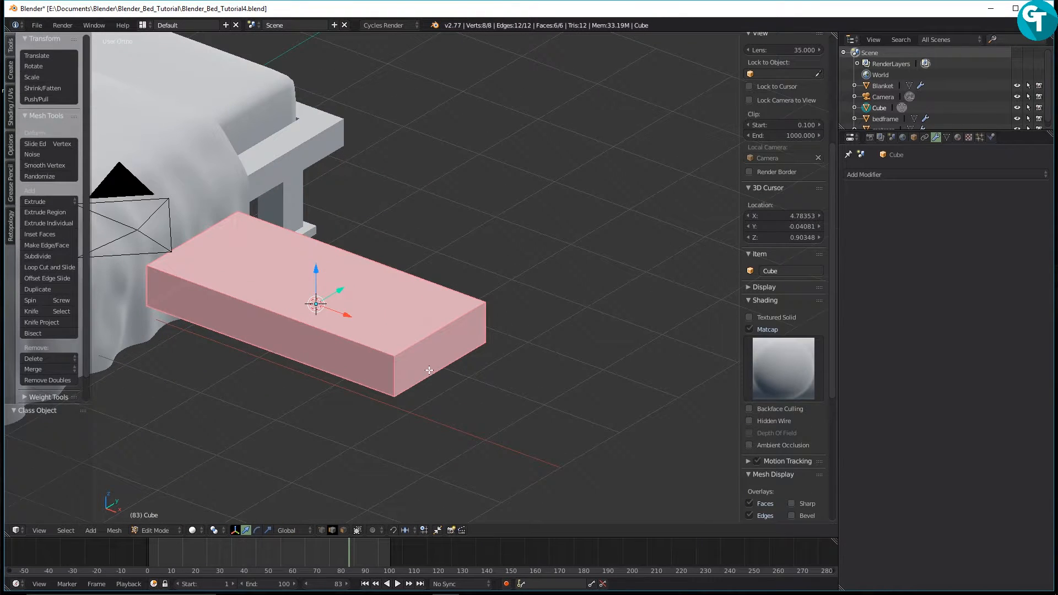
{"action": "key", "text": "ctrl+r"}
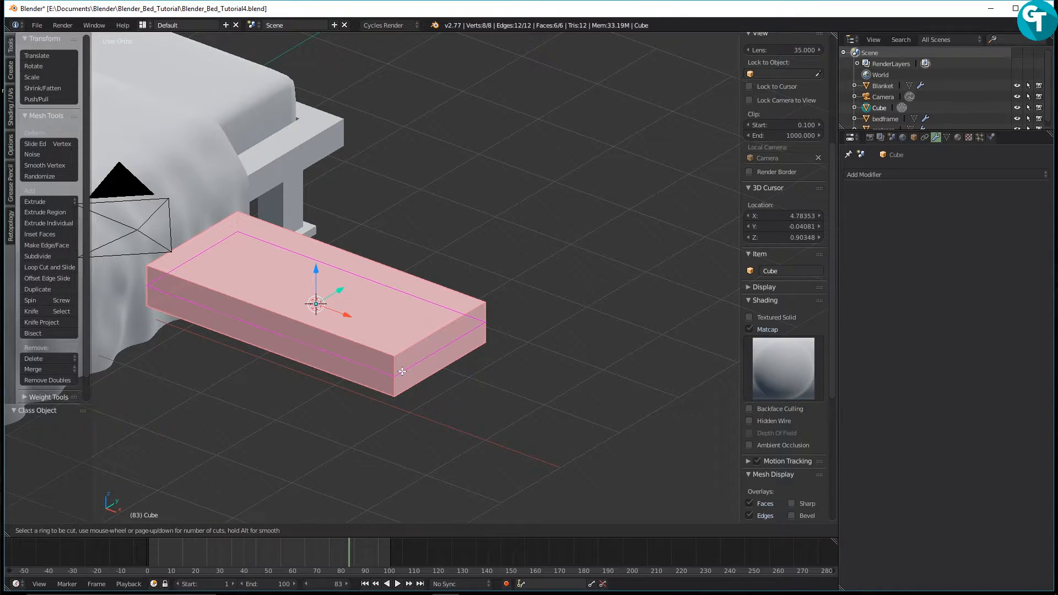
{"action": "left_click", "coordinate": [403, 371]}
{"action": "right_click", "coordinate": [402, 368]}
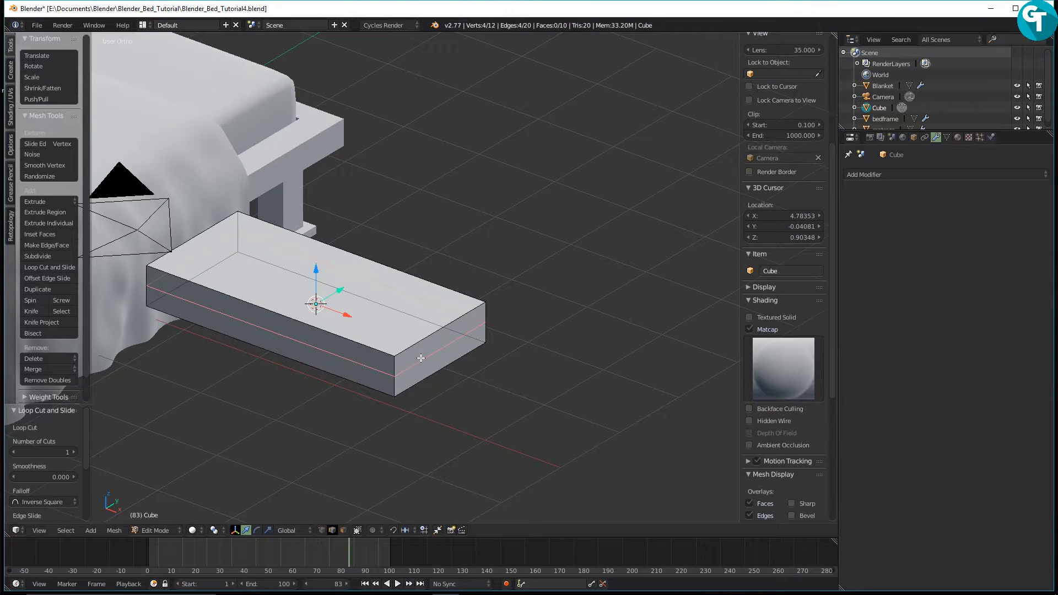
Push the new edge loop outward with Shrink/Fatten, using an offset of about -0.311, to give the block pointed sides.
{"action": "middle_click_drag", "start_coordinate": [433, 362], "coordinate": [374, 347]}
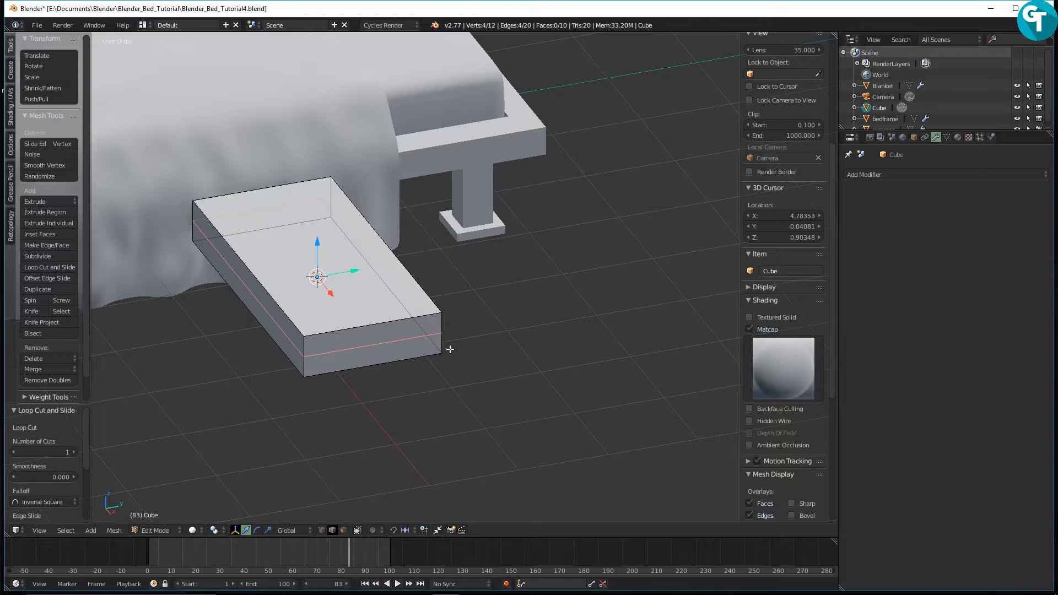
{"action": "key", "text": "alt+s"}
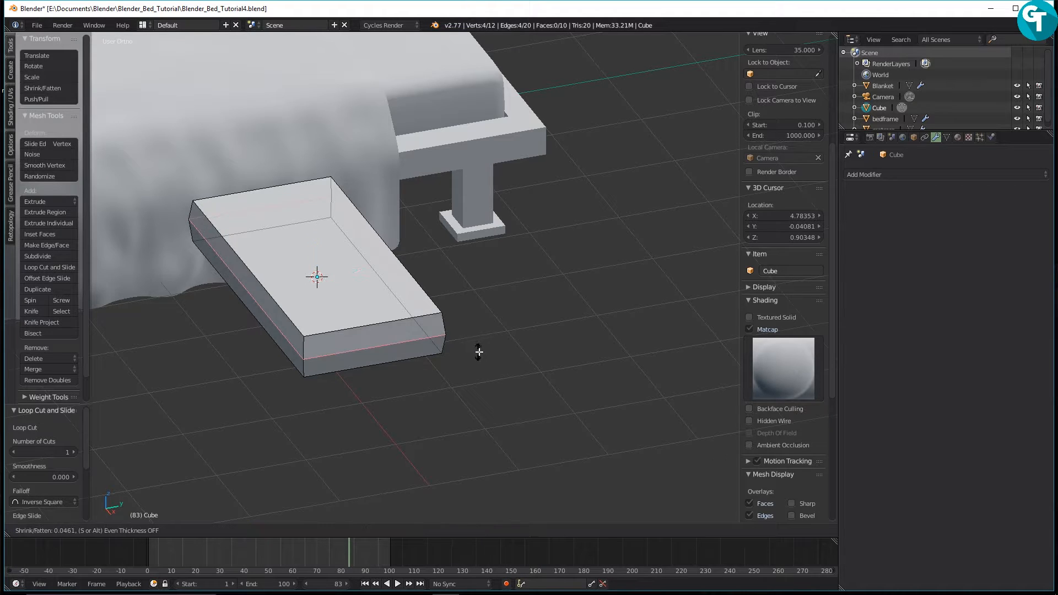
{"action": "left_click", "coordinate": [512, 364]}
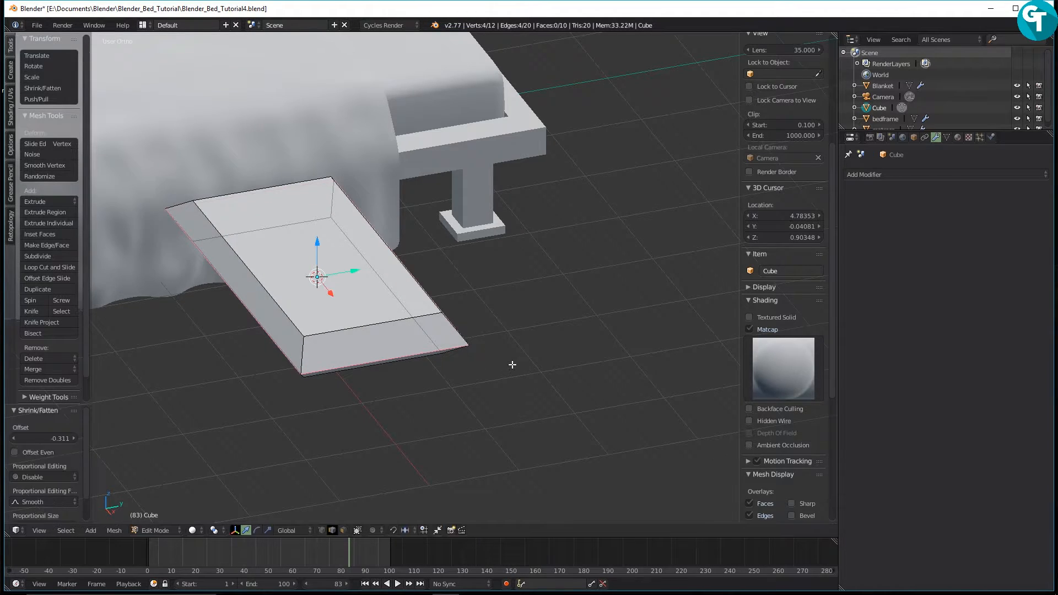
Select the whole pillow mesh and subdivide it with 5 cuts.
{"action": "middle_click_drag", "start_coordinate": [512, 364], "coordinate": [279, 326]}
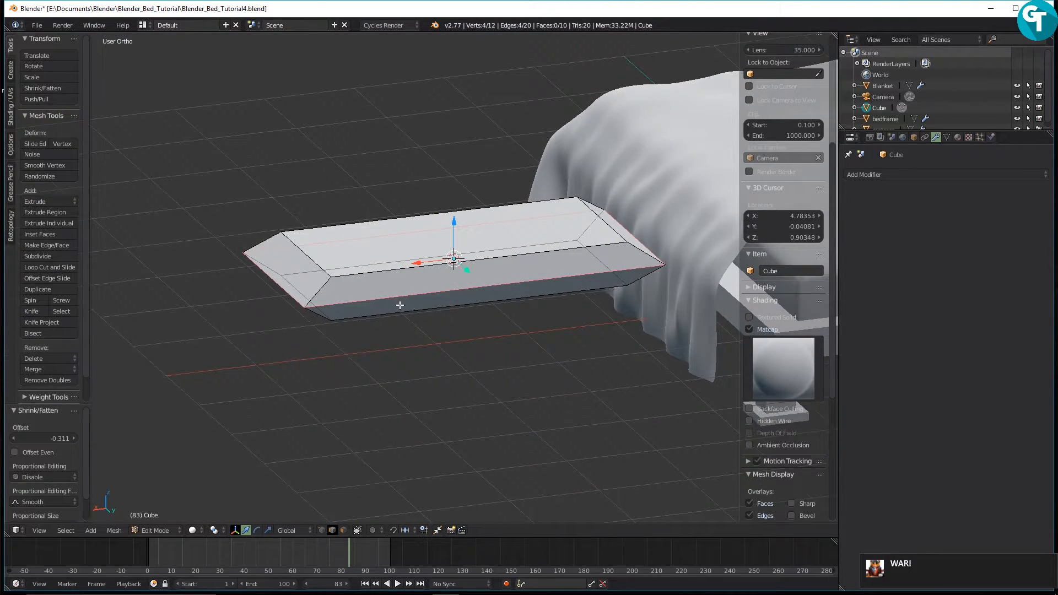
{"action": "key", "text": "a"}
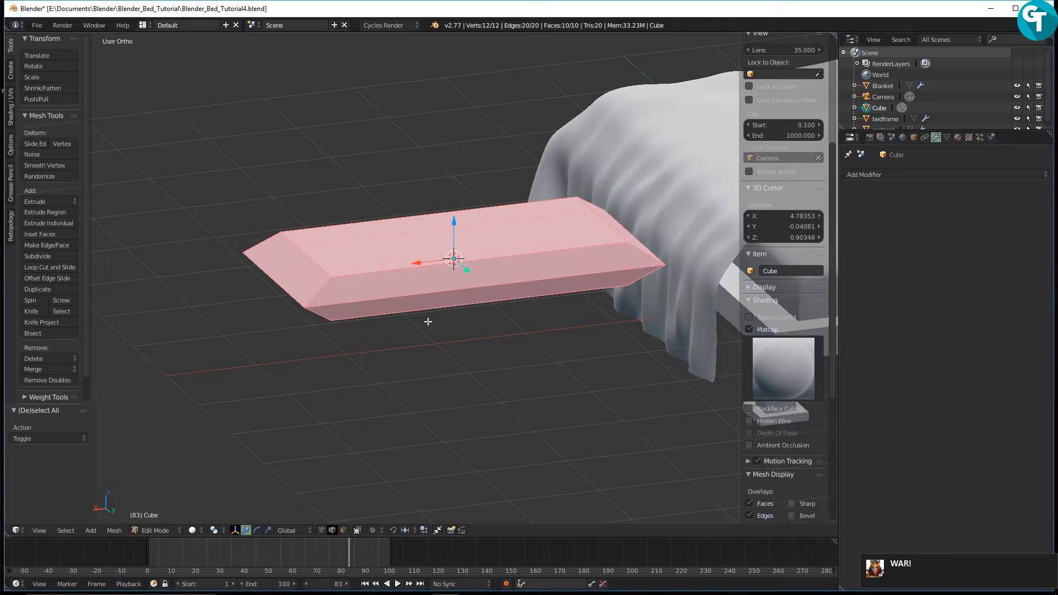
{"action": "key", "text": "w"}
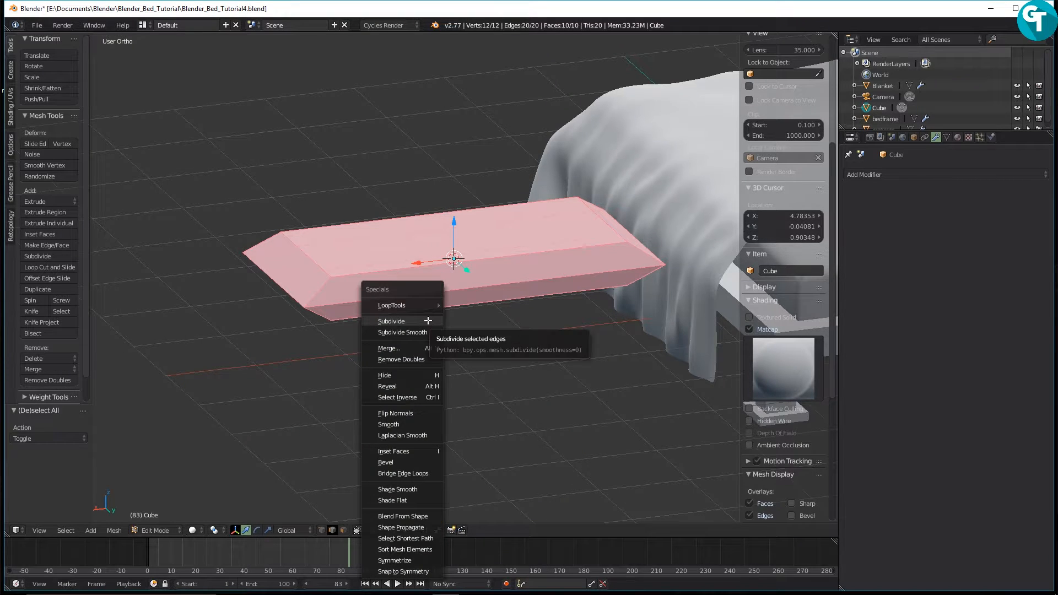
{"action": "left_click", "coordinate": [429, 320]}
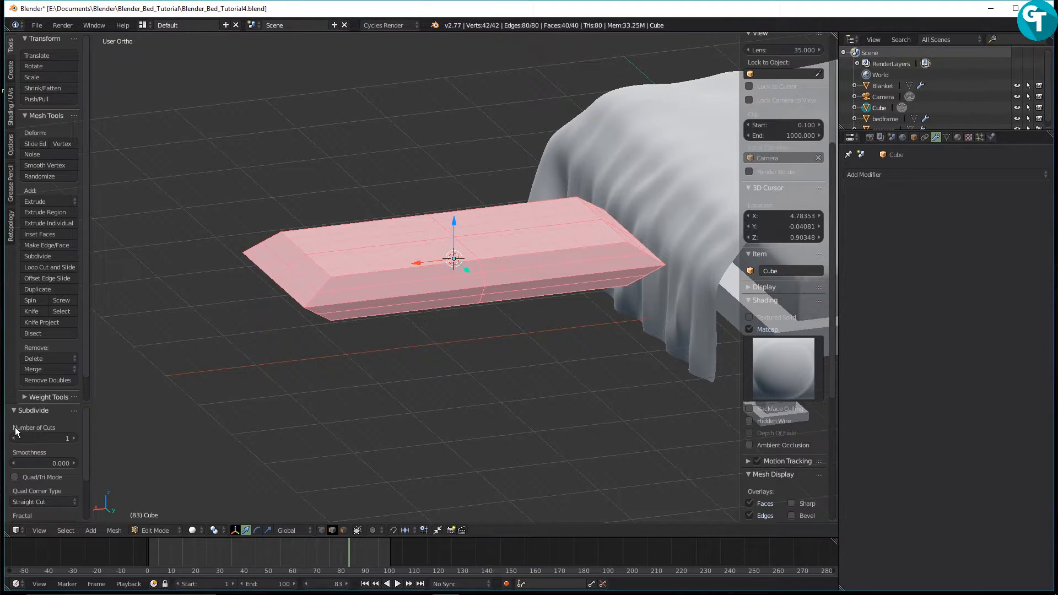
{"action": "left_click", "coordinate": [74, 437]}
{"action": "left_click", "coordinate": [74, 437]}
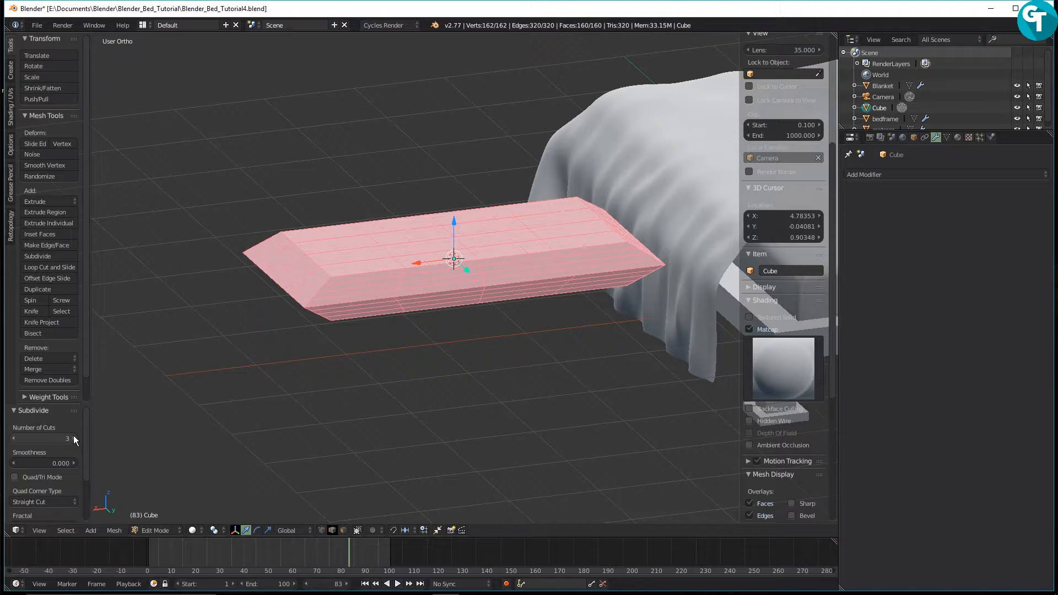
{"action": "left_click", "coordinate": [73, 439]}
{"action": "left_click", "coordinate": [74, 439]}
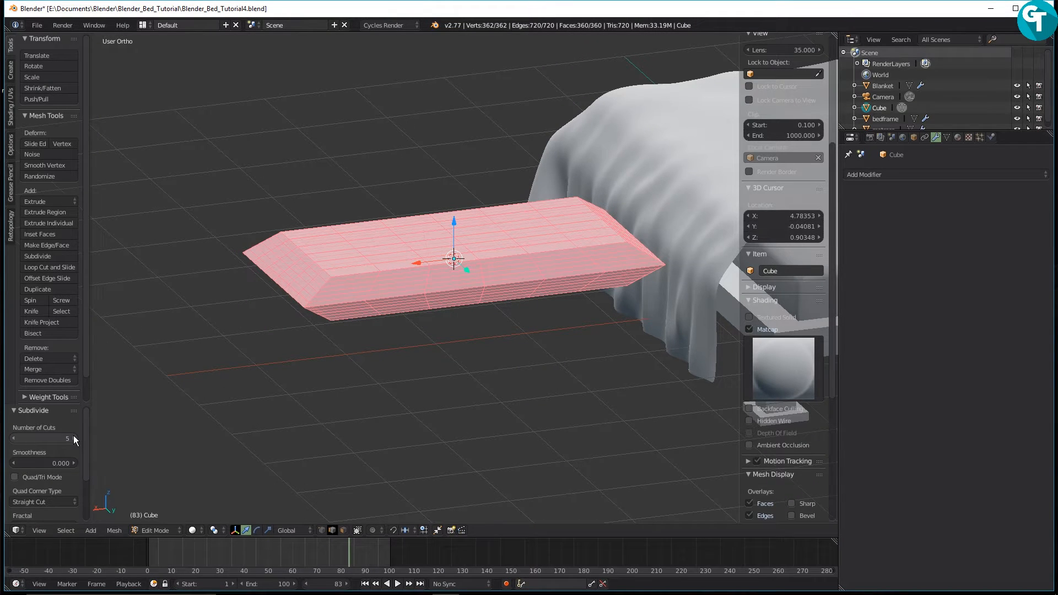
Set the block's subdivision to 6 cuts and switch the mesh to Sculpt Mode.
{"action": "left_click", "coordinate": [74, 439]}
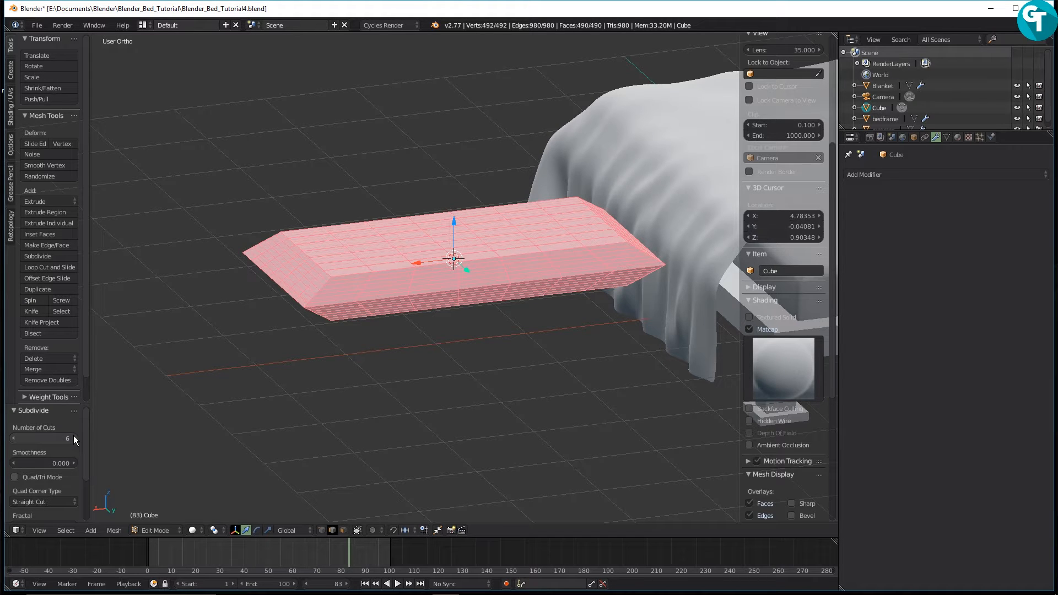
{"action": "middle_click_drag", "start_coordinate": [485, 265], "coordinate": [480, 338]}
{"action": "key", "text": "Tab"}
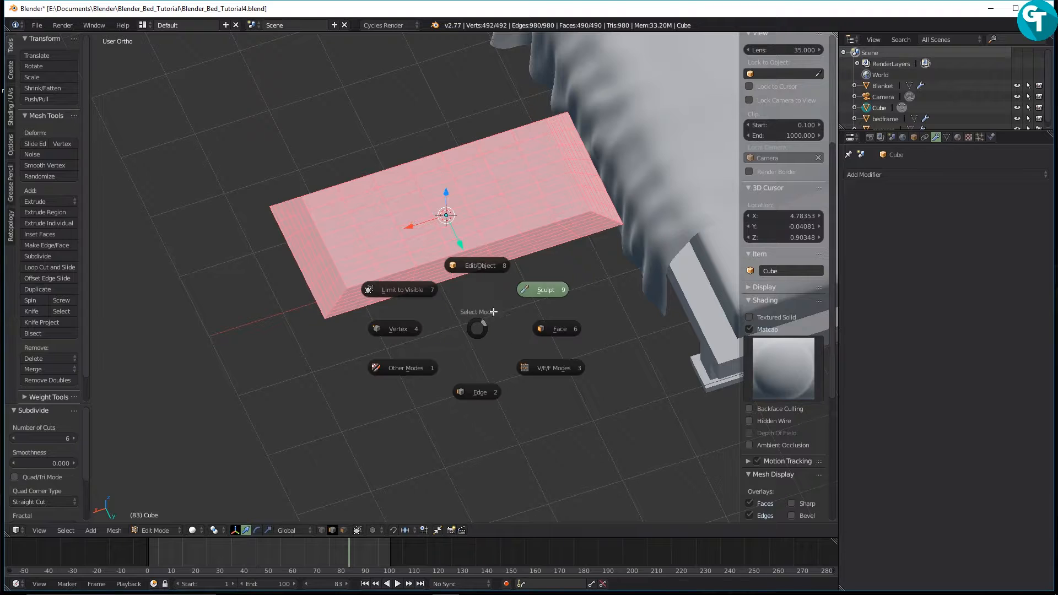
{"action": "left_click", "coordinate": [523, 291]}
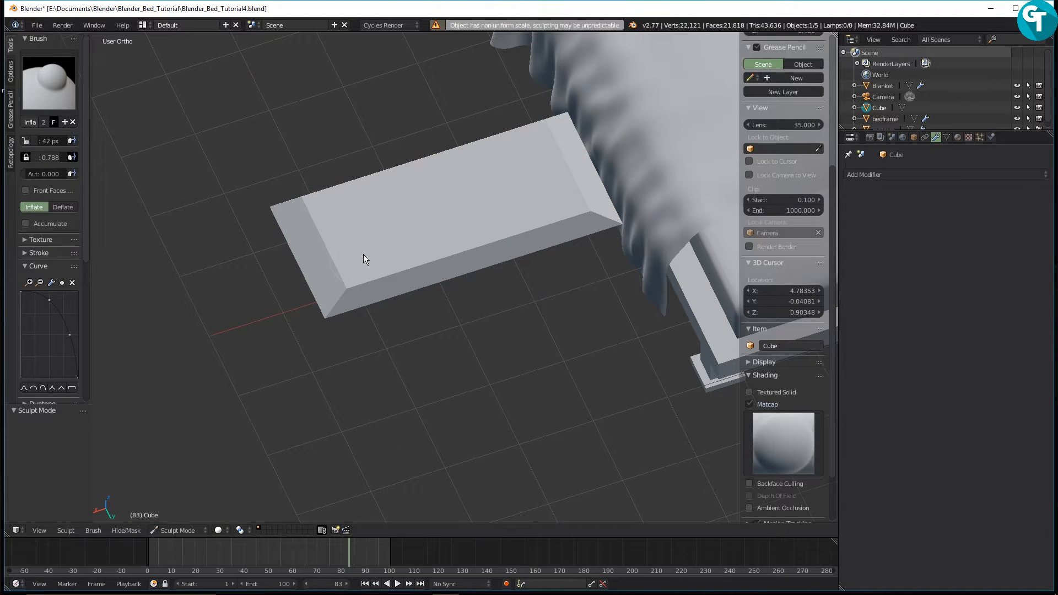
Return the block to Object Mode and apply its rotation and scale.
{"action": "key", "text": "Tab"}
{"action": "left_click", "coordinate": [363, 213]}
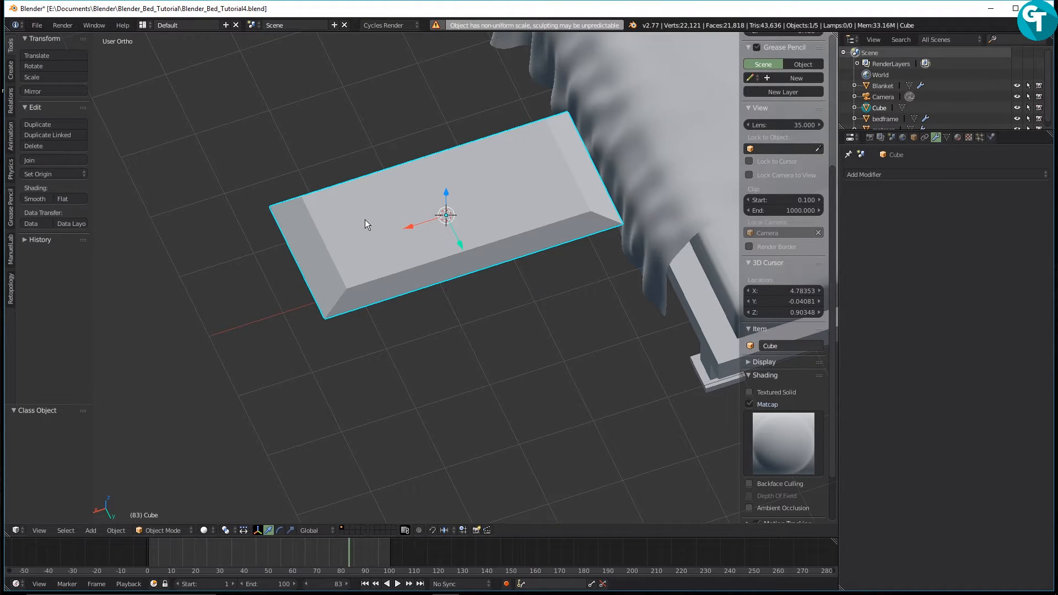
{"action": "key", "text": "ctrl+a"}
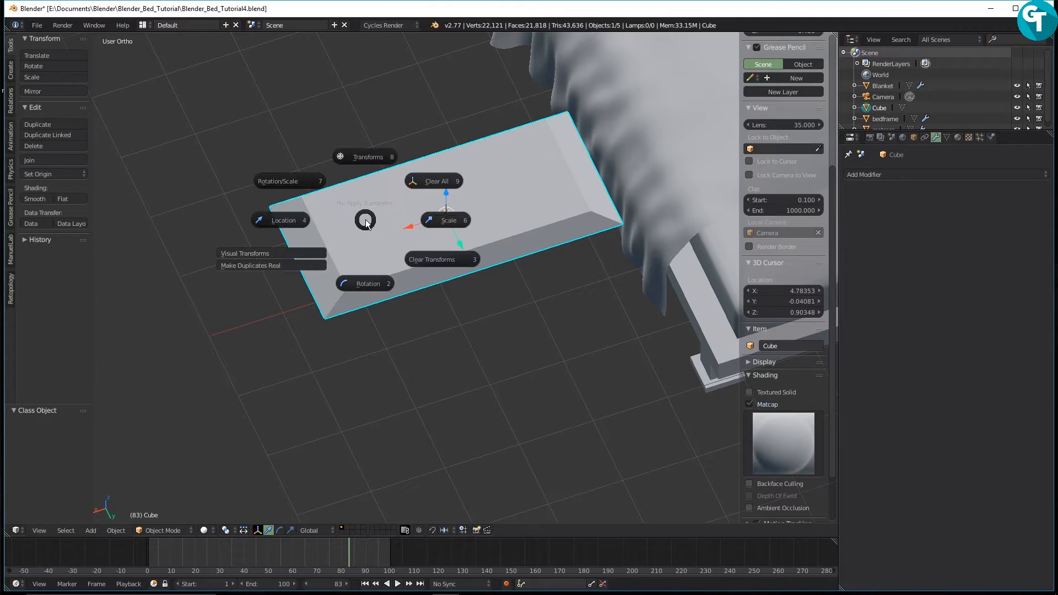
{"action": "left_click", "coordinate": [327, 186]}
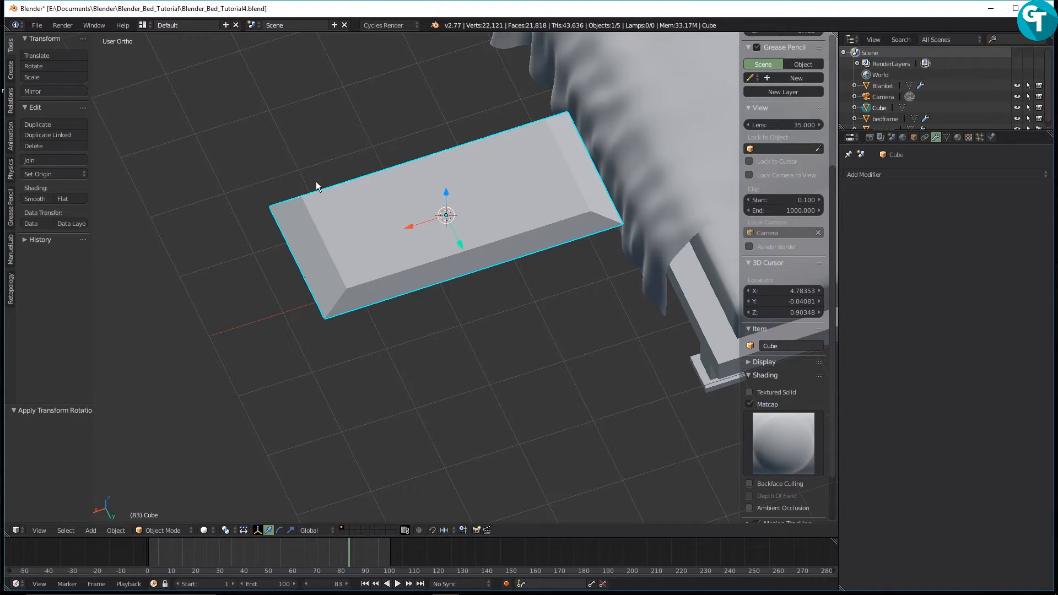
In Sculpt Mode, round the block's upper edges and corners with the Smooth brush.
{"action": "key", "text": "Tab"}
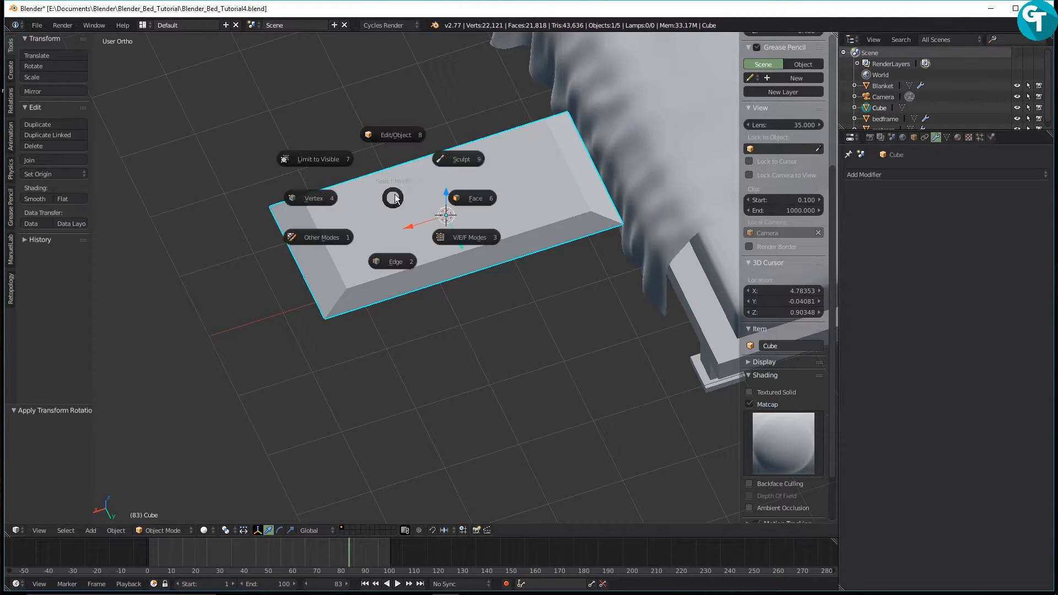
{"action": "left_click", "coordinate": [444, 156]}
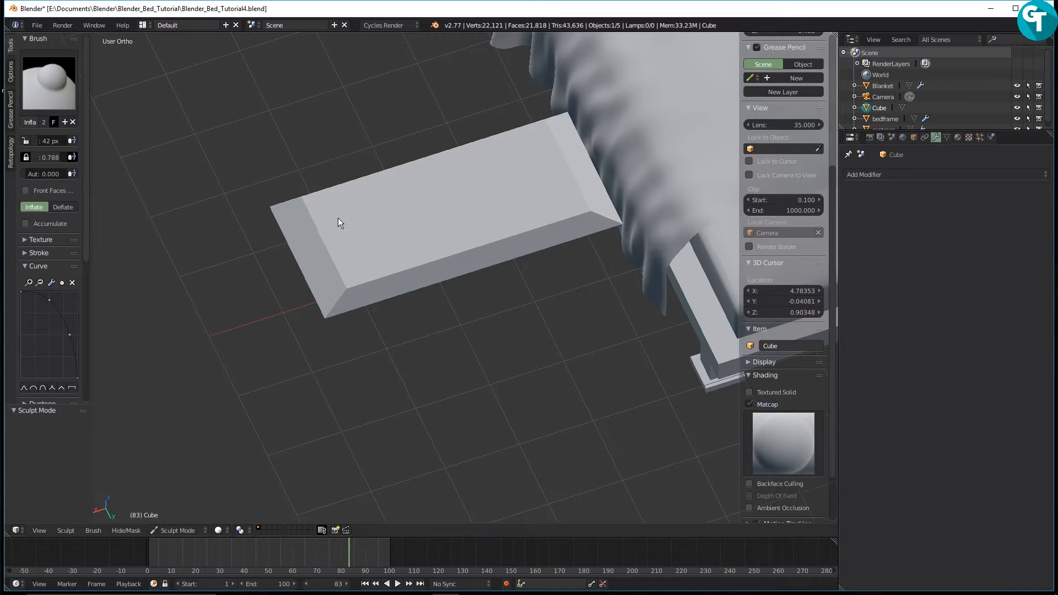
{"action": "middle_click_drag", "start_coordinate": [338, 218], "coordinate": [309, 228]}
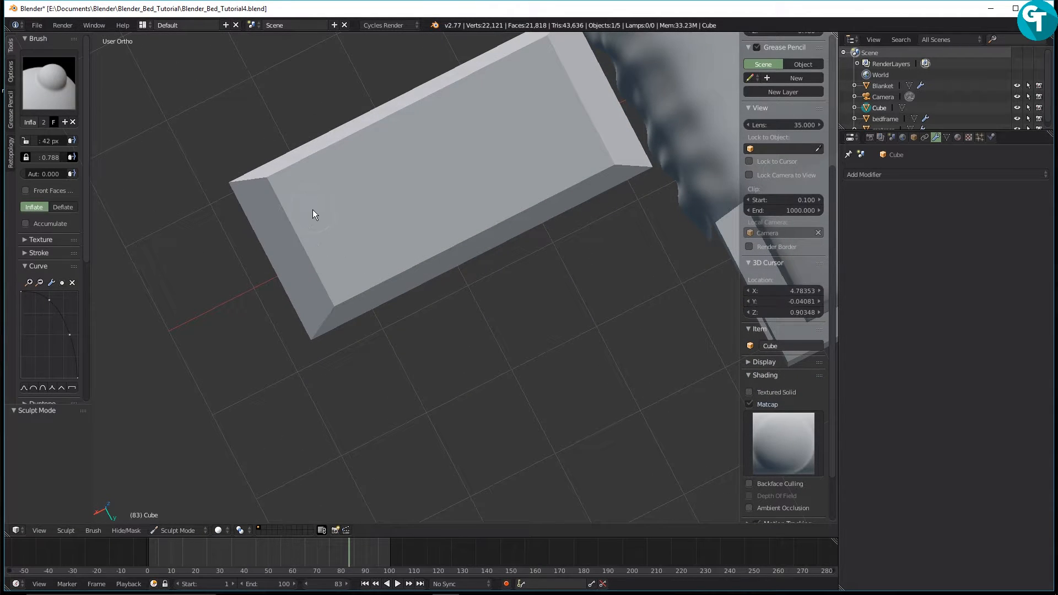
{"action": "left_click", "coordinate": [49, 83]}
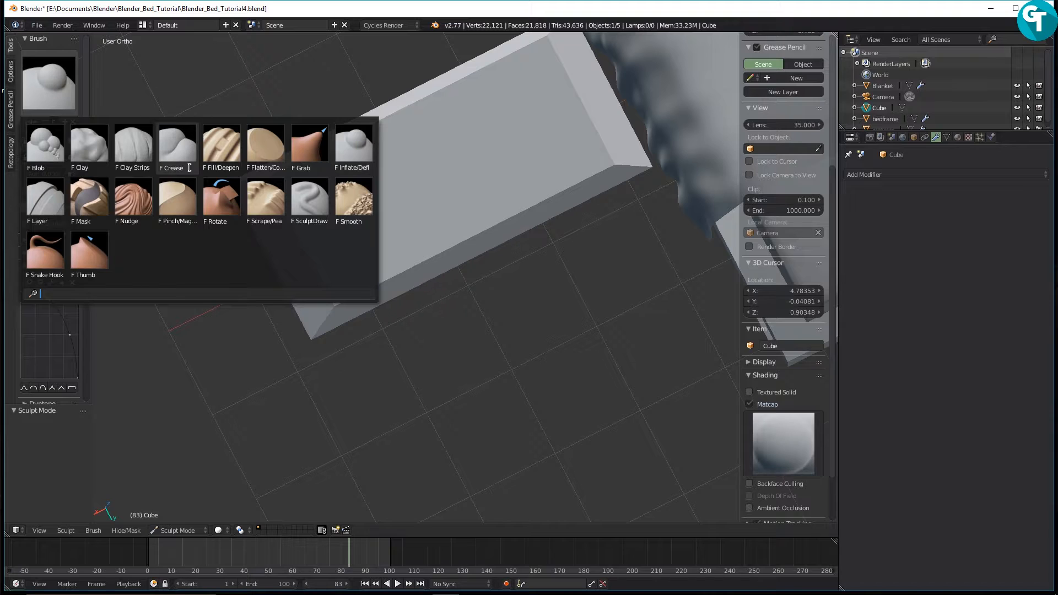
{"action": "left_click", "coordinate": [353, 199]}
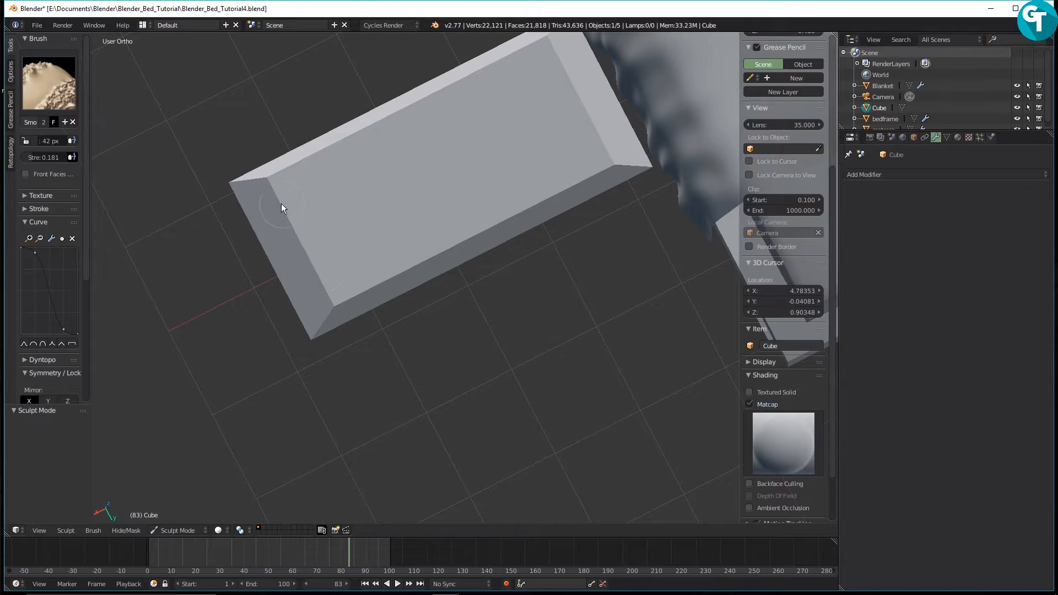
{"action": "mouse_move", "coordinate": [267, 187]}
{"action": "left_mouse_down"}
{"action": "mouse_move", "coordinate": [336, 276]}
{"action": "mouse_move", "coordinate": [337, 296]}
{"action": "mouse_move", "coordinate": [497, 239]}
{"action": "left_mouse_up"}
{"action": "mouse_move", "coordinate": [313, 329]}
{"action": "left_mouse_down"}
{"action": "mouse_move", "coordinate": [325, 327]}
{"action": "mouse_move", "coordinate": [338, 353]}
{"action": "left_mouse_up"}
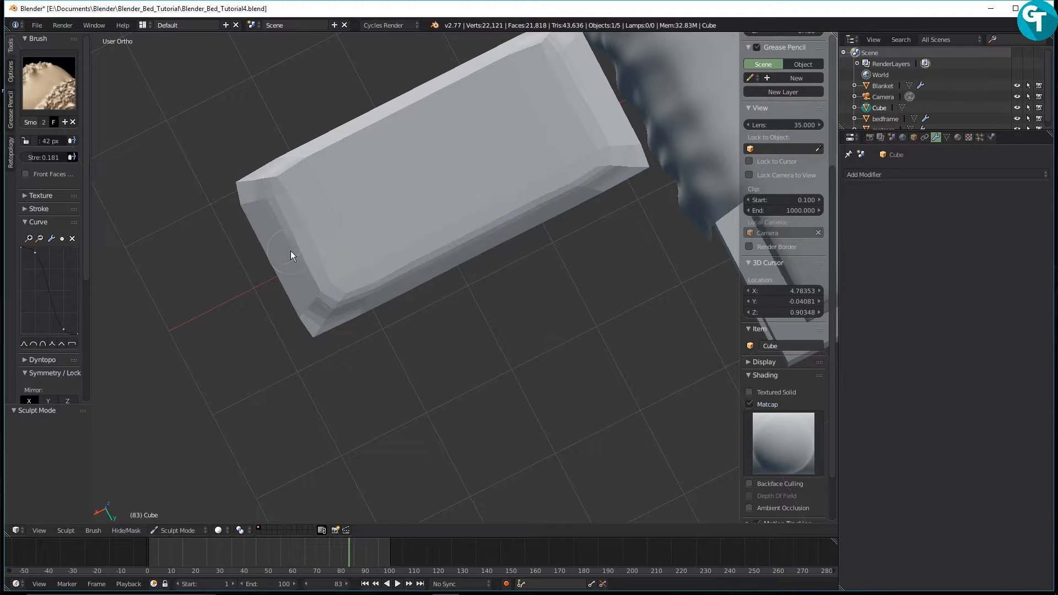
Smooth the lower rim along the block's long side with the Smooth brush.
{"action": "middle_click_drag", "start_coordinate": [291, 254], "coordinate": [310, 156]}
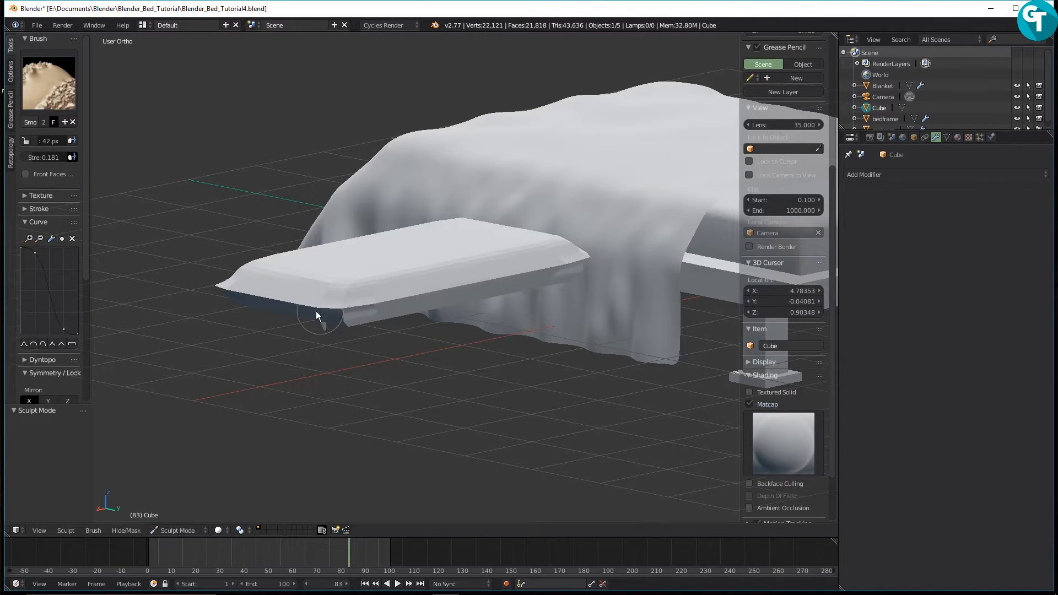
{"action": "left_click_drag", "start_coordinate": [316, 311], "coordinate": [389, 317]}
{"action": "middle_click_drag", "start_coordinate": [388, 304], "coordinate": [354, 294]}
{"action": "scroll", "coordinate": [354, 293], "scroll_direction": "up", "scroll_amount": 5}
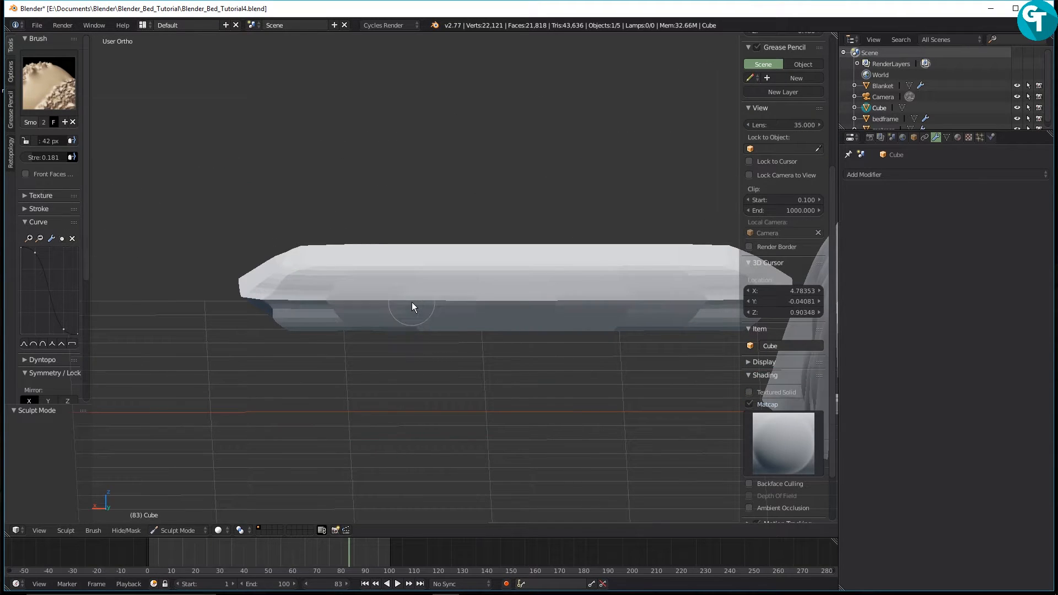
{"action": "left_click_drag", "start_coordinate": [412, 307], "coordinate": [681, 311]}
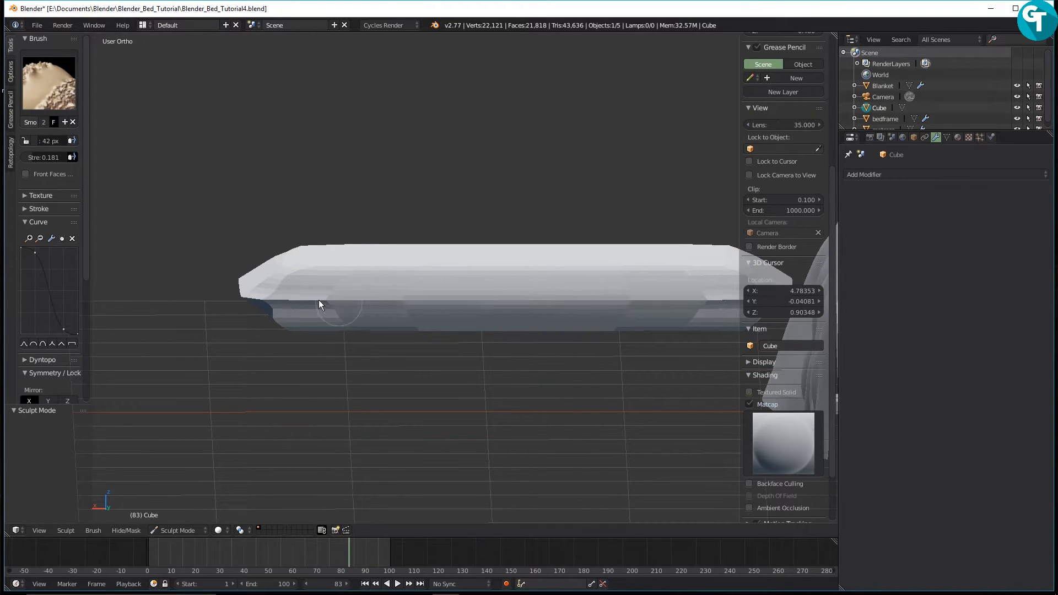
{"action": "mouse_move", "coordinate": [319, 299]}
{"action": "left_mouse_down"}
{"action": "mouse_move", "coordinate": [257, 293]}
{"action": "mouse_move", "coordinate": [282, 319]}
{"action": "left_mouse_up"}
Smooth the block's short end, including its lower rim, side corner and underside edge.
{"action": "middle_click_drag", "start_coordinate": [318, 330], "coordinate": [441, 347]}
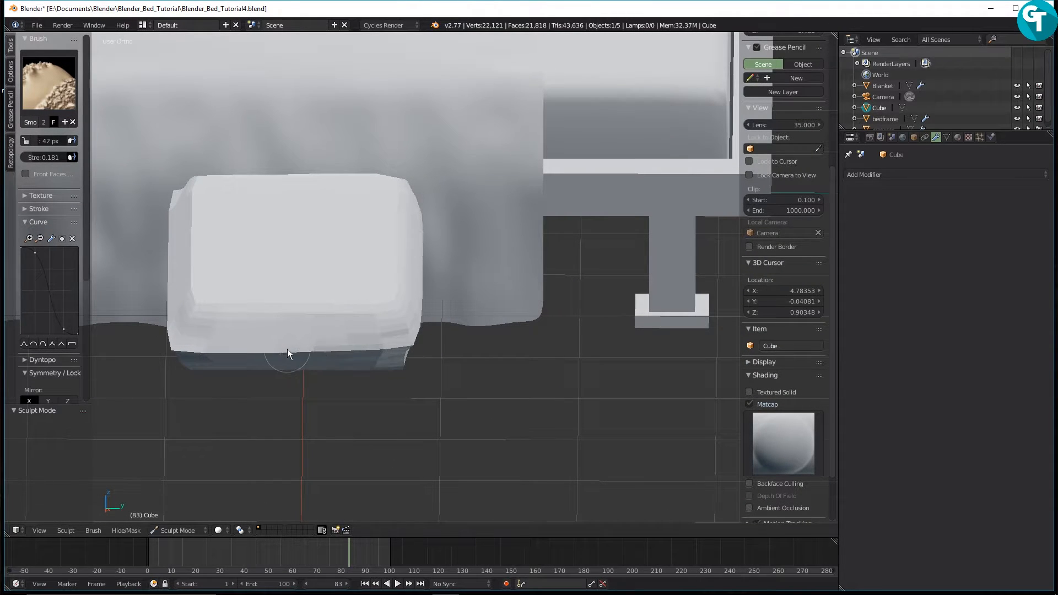
{"action": "left_click_drag", "start_coordinate": [292, 344], "coordinate": [233, 349]}
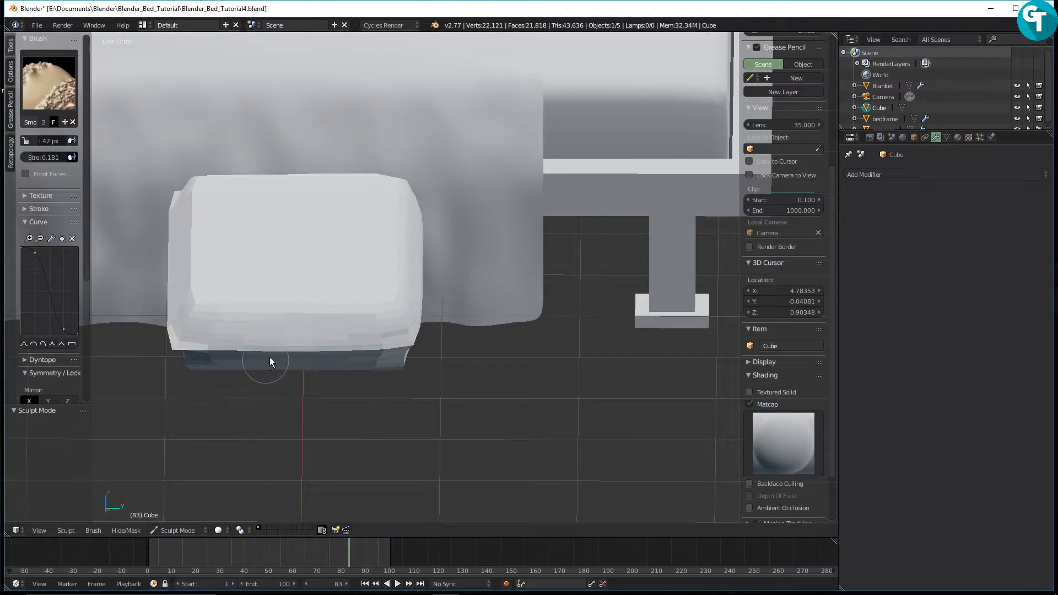
{"action": "middle_click_drag", "start_coordinate": [270, 359], "coordinate": [412, 313]}
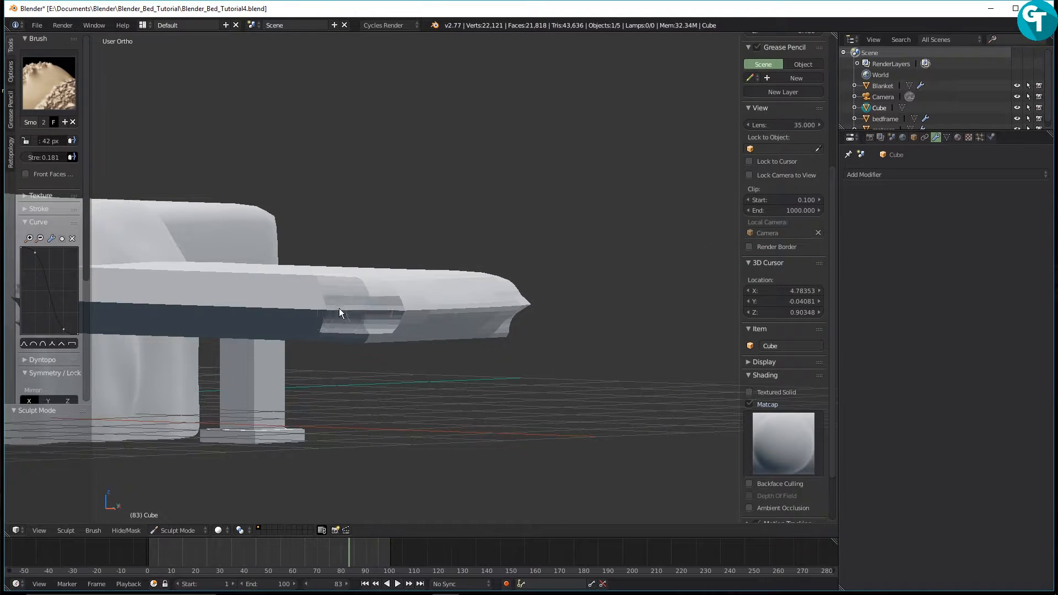
{"action": "middle_click_drag", "start_coordinate": [325, 301], "coordinate": [345, 358]}
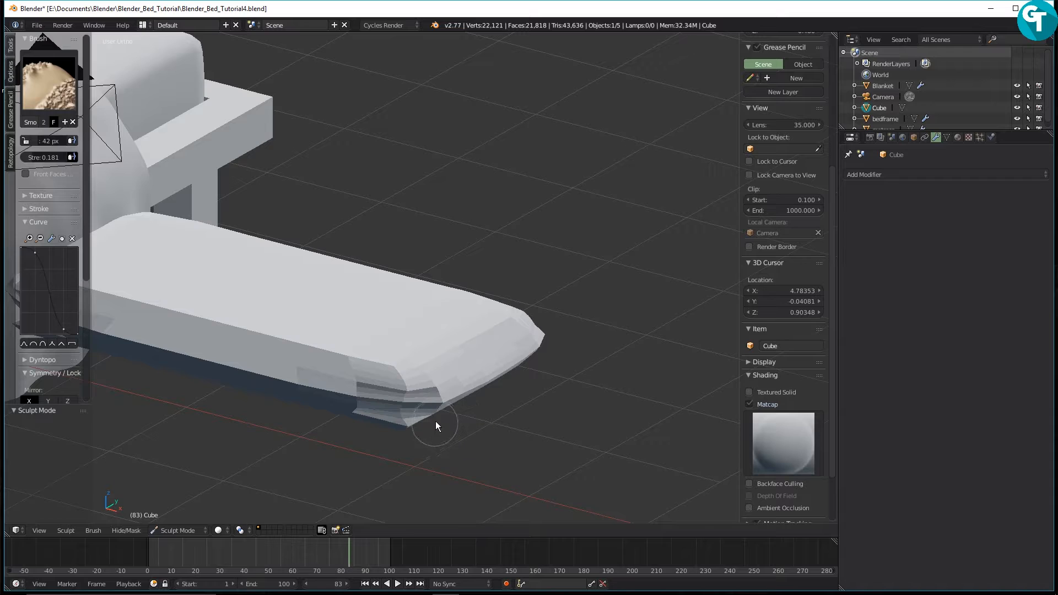
{"action": "left_click_drag", "start_coordinate": [460, 393], "coordinate": [431, 399]}
{"action": "middle_click_drag", "start_coordinate": [403, 418], "coordinate": [374, 155]}
{"action": "mouse_move", "coordinate": [364, 199]}
{"action": "left_mouse_down"}
{"action": "mouse_move", "coordinate": [383, 196]}
{"action": "mouse_move", "coordinate": [405, 215]}
{"action": "left_mouse_up"}
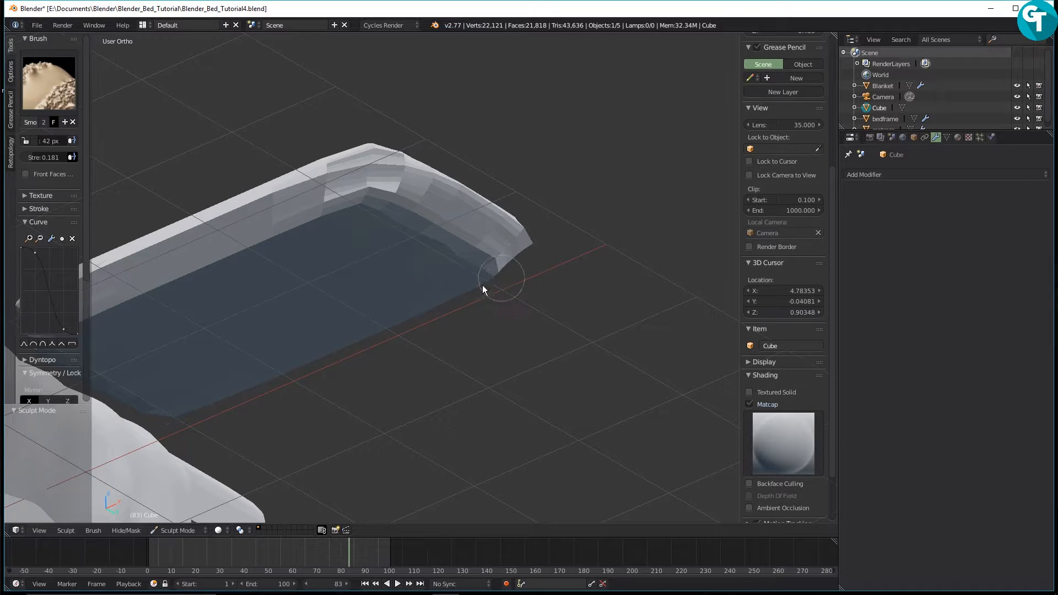
Smooth the opposite long side of the block and the corner where it meets the short end.
{"action": "middle_click_drag", "start_coordinate": [522, 259], "coordinate": [603, 252]}
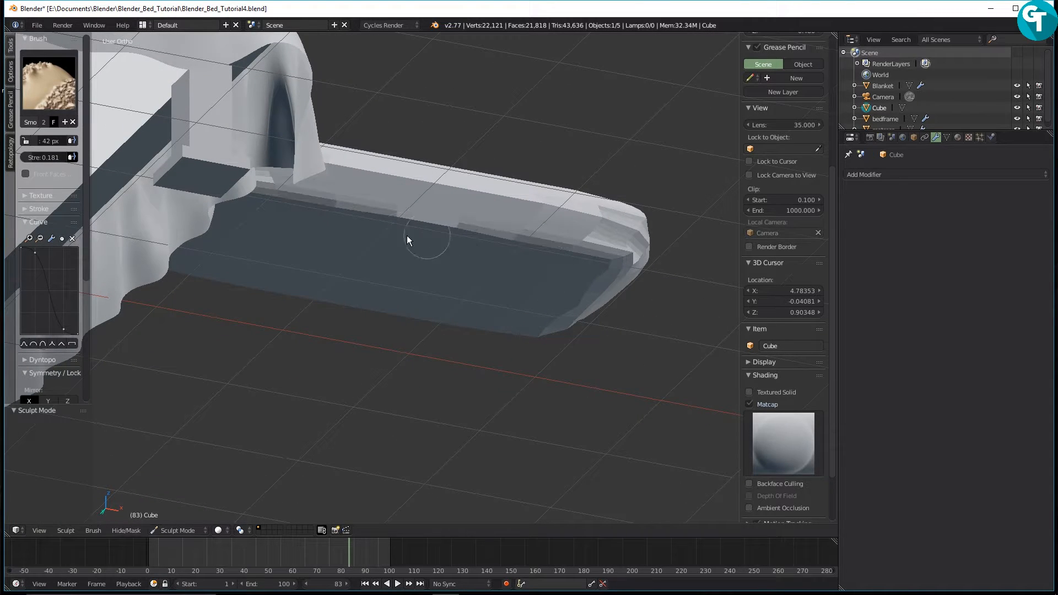
{"action": "middle_click_drag", "start_coordinate": [519, 189], "coordinate": [212, 399]}
{"action": "mouse_move", "coordinate": [213, 399]}
{"action": "left_mouse_down"}
{"action": "mouse_move", "coordinate": [304, 379]}
{"action": "mouse_move", "coordinate": [227, 386]}
{"action": "mouse_move", "coordinate": [522, 346]}
{"action": "mouse_move", "coordinate": [433, 375]}
{"action": "left_mouse_up"}
{"action": "mouse_move", "coordinate": [434, 375]}
{"action": "middle_mouse_down"}
{"action": "mouse_move", "coordinate": [392, 318]}
{"action": "mouse_move", "coordinate": [146, 410]}
{"action": "middle_mouse_up"}
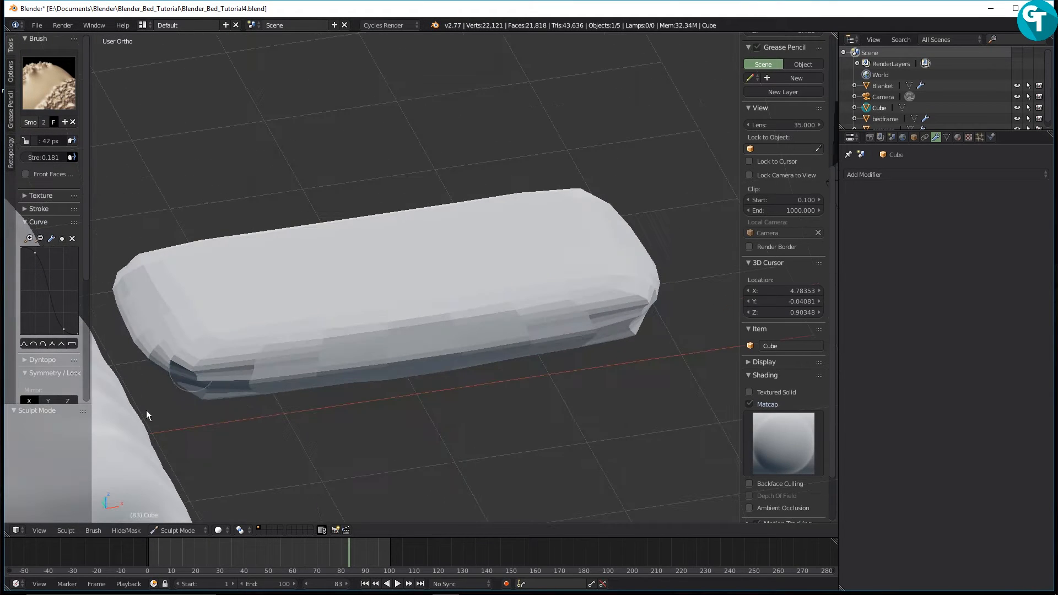
{"action": "mouse_move", "coordinate": [220, 373]}
{"action": "left_mouse_down"}
{"action": "mouse_move", "coordinate": [169, 371]}
{"action": "mouse_move", "coordinate": [273, 398]}
{"action": "left_mouse_up"}
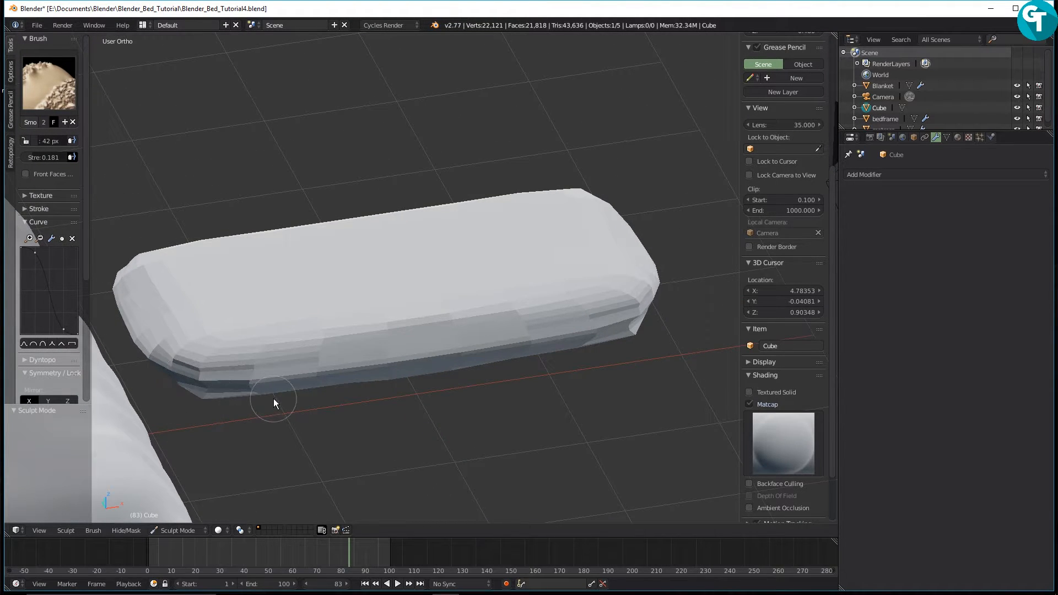
Smooth the edges around the block's underside and its remaining lower corner.
{"action": "mouse_move", "coordinate": [274, 398]}
{"action": "middle_mouse_down"}
{"action": "mouse_move", "coordinate": [259, 335]}
{"action": "mouse_move", "coordinate": [219, 296]}
{"action": "middle_mouse_up"}
{"action": "mouse_move", "coordinate": [147, 302]}
{"action": "left_mouse_down"}
{"action": "mouse_move", "coordinate": [168, 290]}
{"action": "mouse_move", "coordinate": [305, 313]}
{"action": "left_mouse_up"}
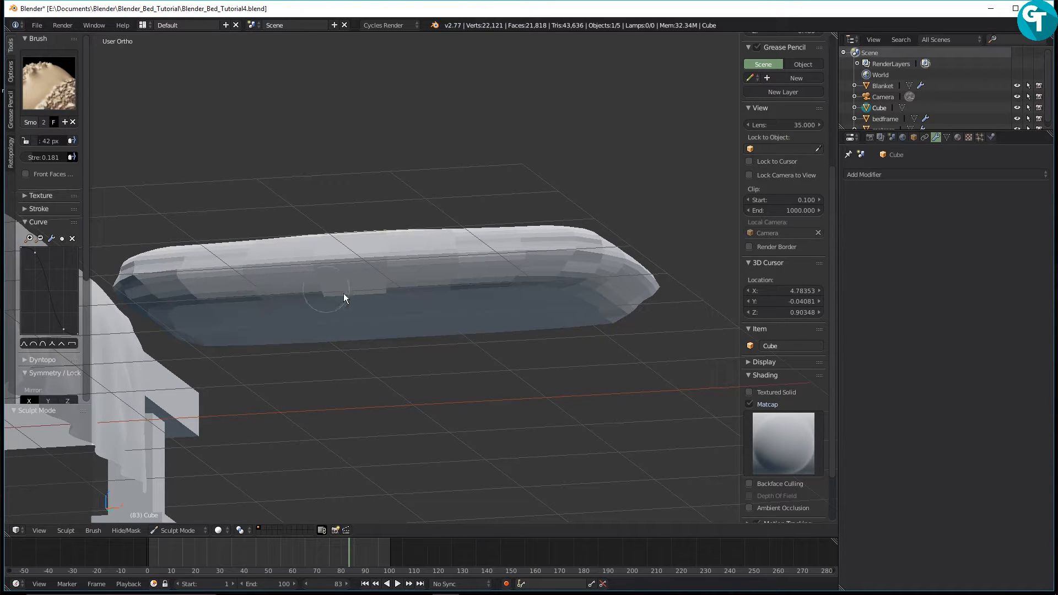
{"action": "middle_click_drag", "start_coordinate": [450, 312], "coordinate": [399, 340]}
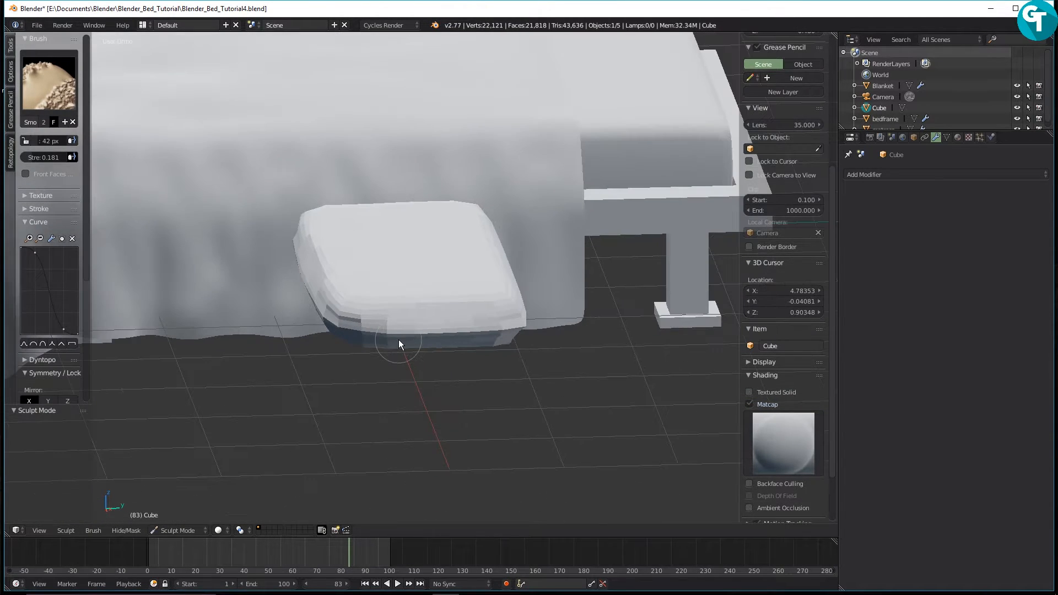
{"action": "middle_click_drag", "start_coordinate": [498, 337], "coordinate": [654, 280]}
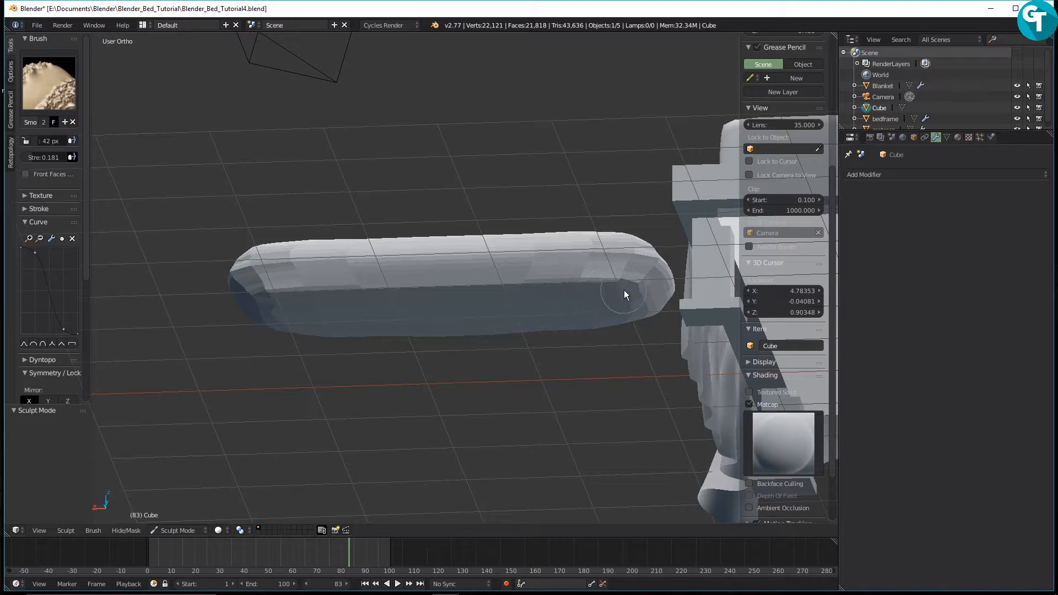
{"action": "mouse_move", "coordinate": [625, 290]}
{"action": "left_mouse_down"}
{"action": "mouse_move", "coordinate": [509, 286]}
{"action": "mouse_move", "coordinate": [638, 286]}
{"action": "left_mouse_up"}
Raise uneven bulges across the pillow's top face with the Inflate/Deflate brush.
{"action": "mouse_move", "coordinate": [489, 286]}
{"action": "middle_mouse_down"}
{"action": "mouse_move", "coordinate": [389, 359]}
{"action": "mouse_move", "coordinate": [386, 449]}
{"action": "middle_mouse_up"}
{"action": "key", "text": "w"}
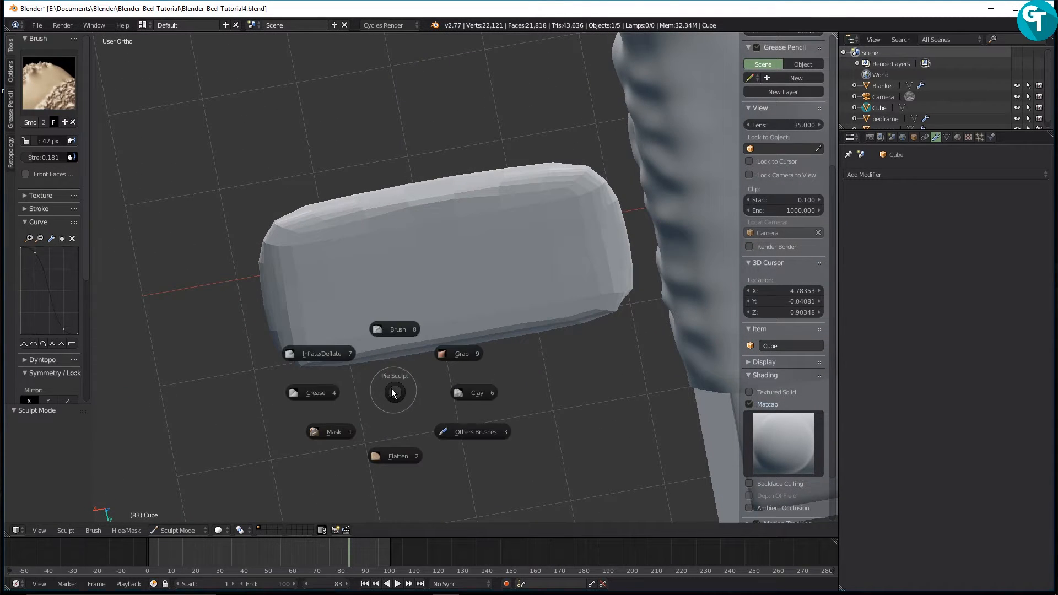
{"action": "left_click", "coordinate": [315, 348]}
{"action": "key", "text": "w"}
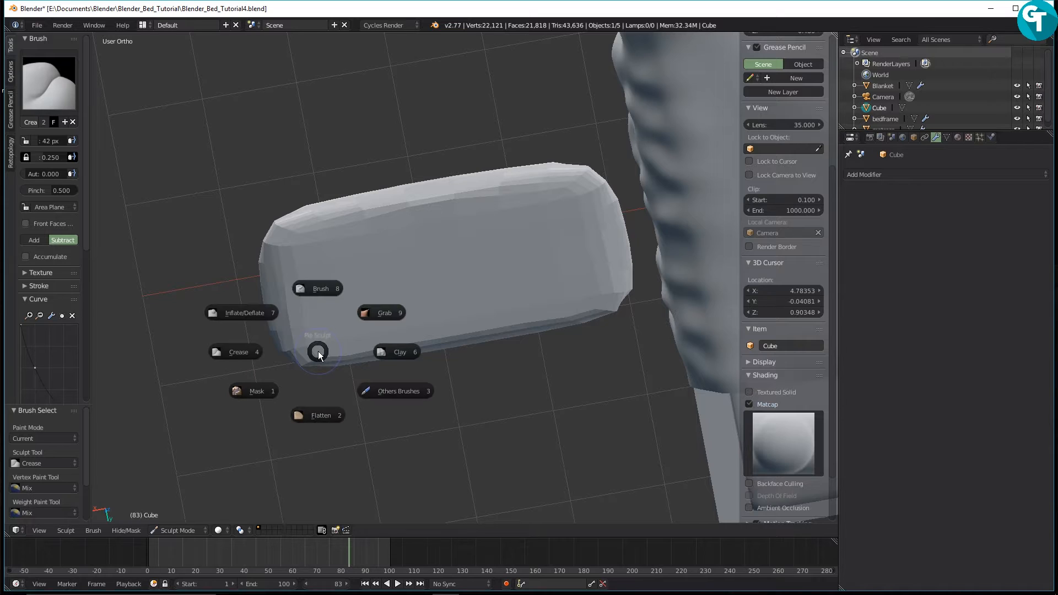
{"action": "left_click", "coordinate": [256, 299]}
{"action": "scroll", "coordinate": [336, 280], "scroll_direction": "up", "scroll_amount": 2}
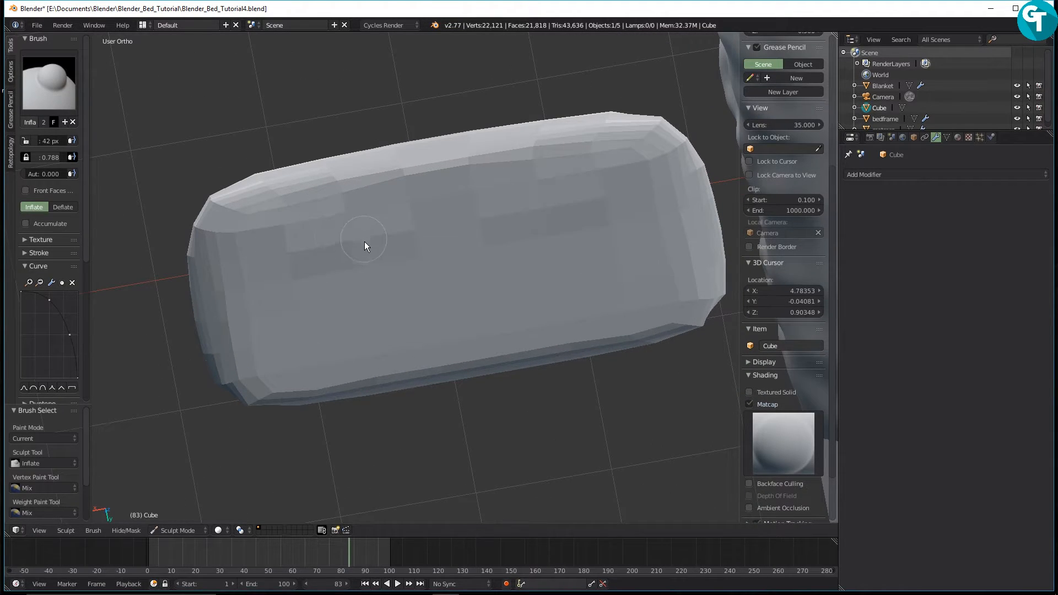
{"action": "mouse_move", "coordinate": [365, 242]}
{"action": "left_mouse_down"}
{"action": "mouse_move", "coordinate": [379, 240]}
{"action": "mouse_move", "coordinate": [340, 276]}
{"action": "mouse_move", "coordinate": [444, 371]}
{"action": "mouse_move", "coordinate": [420, 326]}
{"action": "left_mouse_up"}
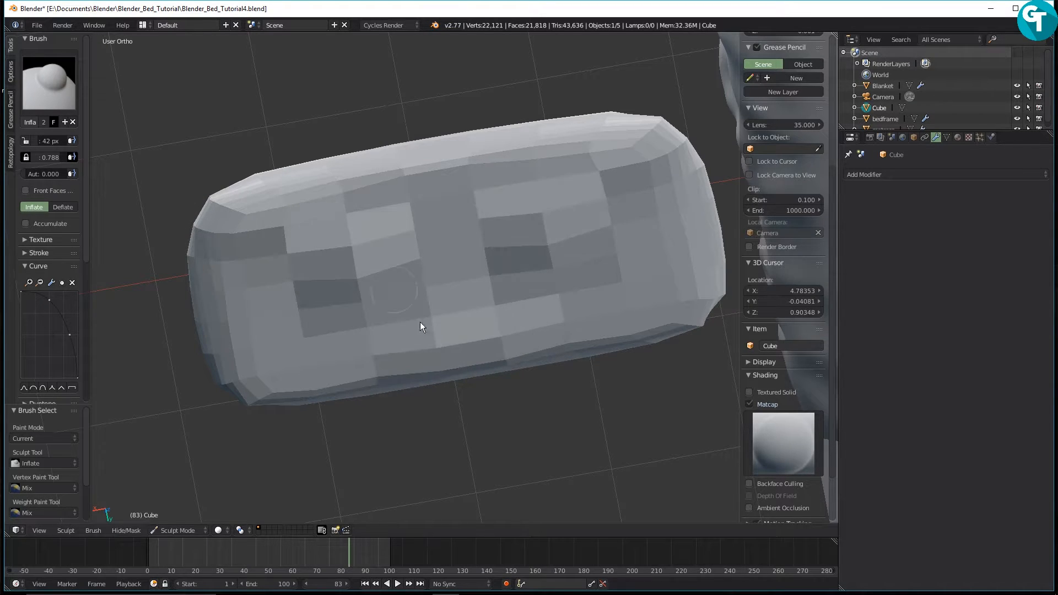
{"action": "left_click_drag", "start_coordinate": [233, 196], "coordinate": [385, 309]}
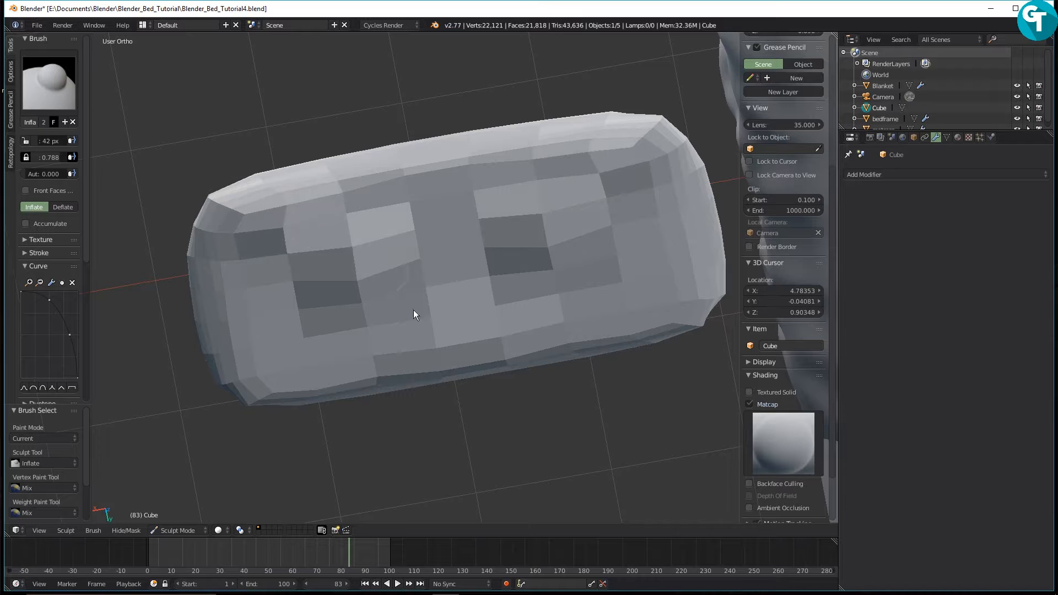
In Object Mode, add a level 2 Subdivision Surface modifier to the pillow and shade it smooth.
{"action": "middle_click_drag", "start_coordinate": [368, 328], "coordinate": [450, 296]}
{"action": "key", "text": "Tab"}
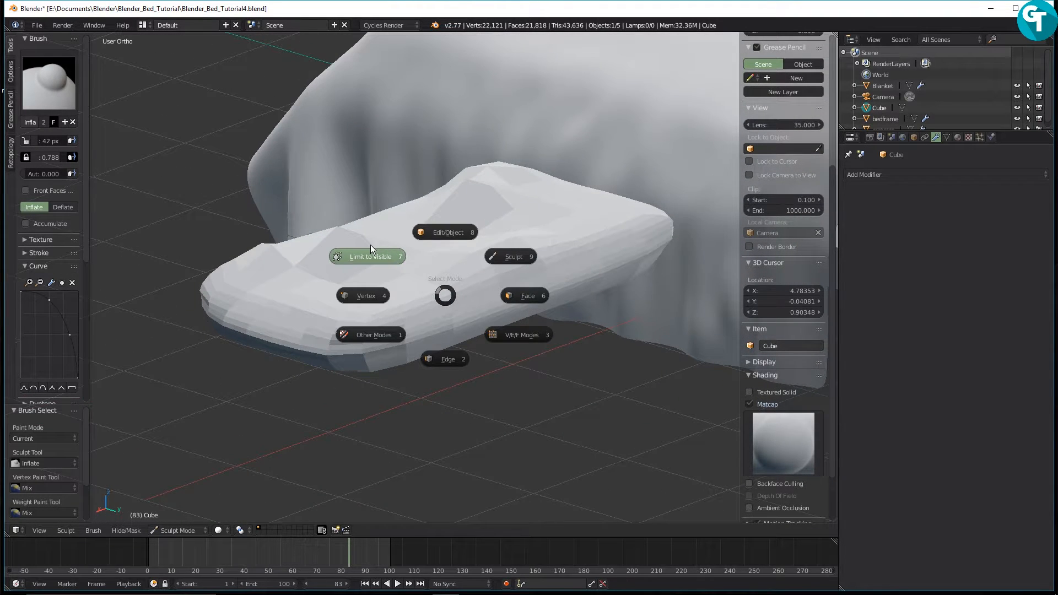
{"action": "left_click", "coordinate": [458, 241]}
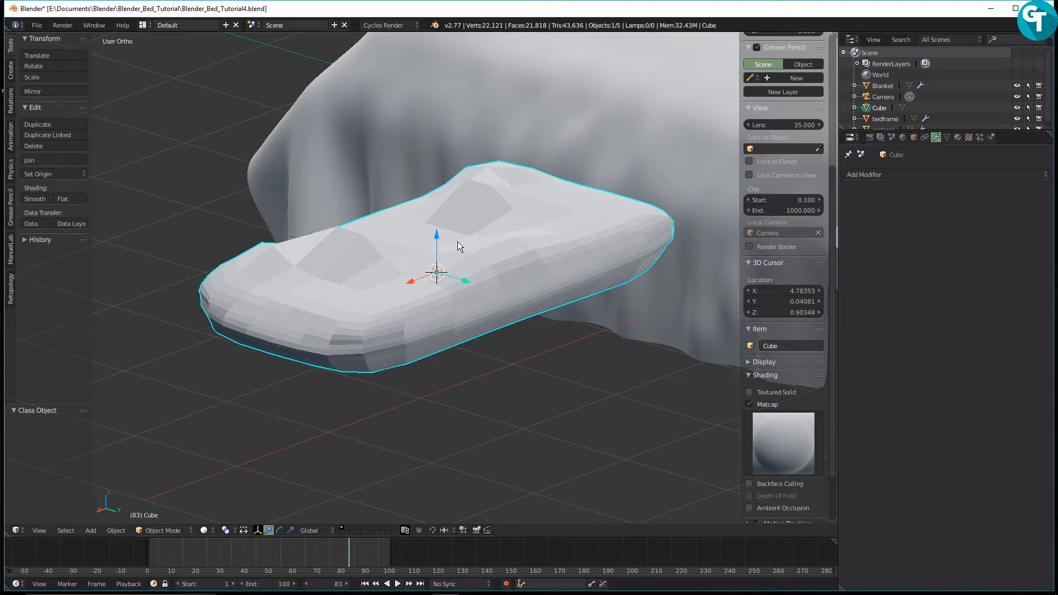
{"action": "key", "text": "ctrl+2"}
{"action": "middle_click_drag", "start_coordinate": [448, 242], "coordinate": [428, 273]}
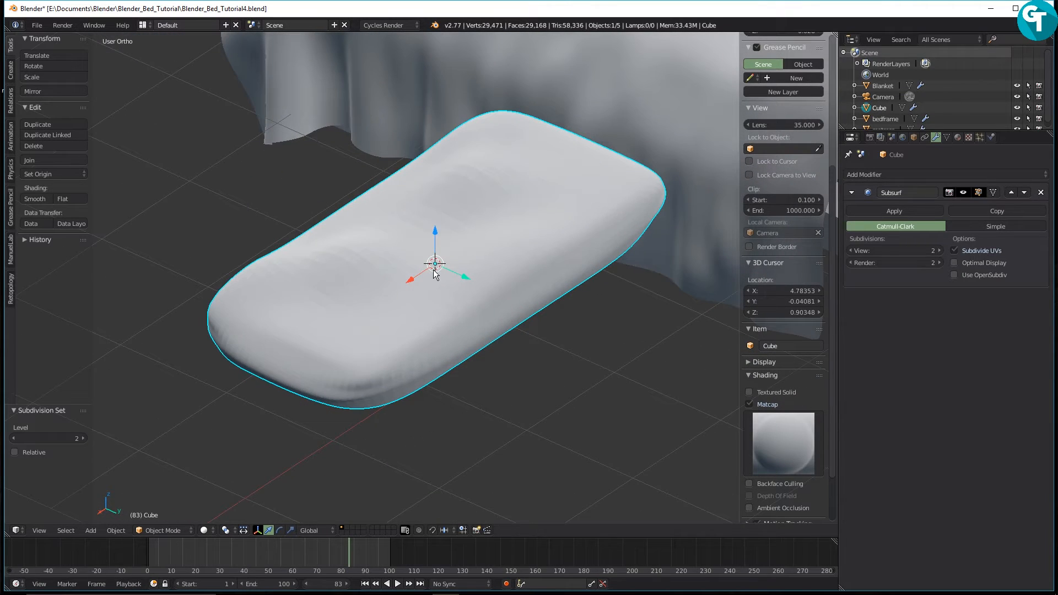
{"action": "key", "text": "z"}
{"action": "left_click", "coordinate": [379, 310]}
Return the pillow to Sculpt Mode and rework the bulges on its top face with the Inflate/Deflate and Smooth brushes.
{"action": "key", "text": "Tab"}
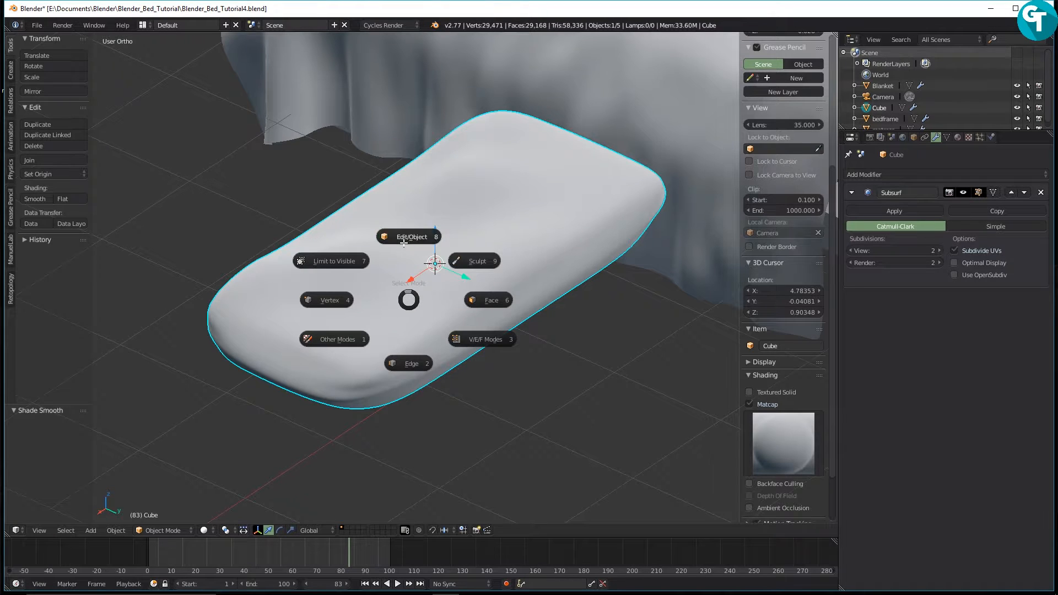
{"action": "left_click", "coordinate": [404, 243]}
{"action": "key", "text": "Tab"}
{"action": "left_click", "coordinate": [466, 203]}
{"action": "mouse_move", "coordinate": [415, 241]}
{"action": "middle_mouse_down"}
{"action": "mouse_move", "coordinate": [446, 290]}
{"action": "mouse_move", "coordinate": [382, 230]}
{"action": "mouse_move", "coordinate": [487, 214]}
{"action": "mouse_move", "coordinate": [511, 232]}
{"action": "middle_mouse_up"}
{"action": "scroll", "coordinate": [381, 237], "scroll_direction": "down", "scroll_amount": 2}
{"action": "scroll", "coordinate": [431, 298], "scroll_direction": "up", "scroll_amount": 3}
{"action": "key", "text": "s"}
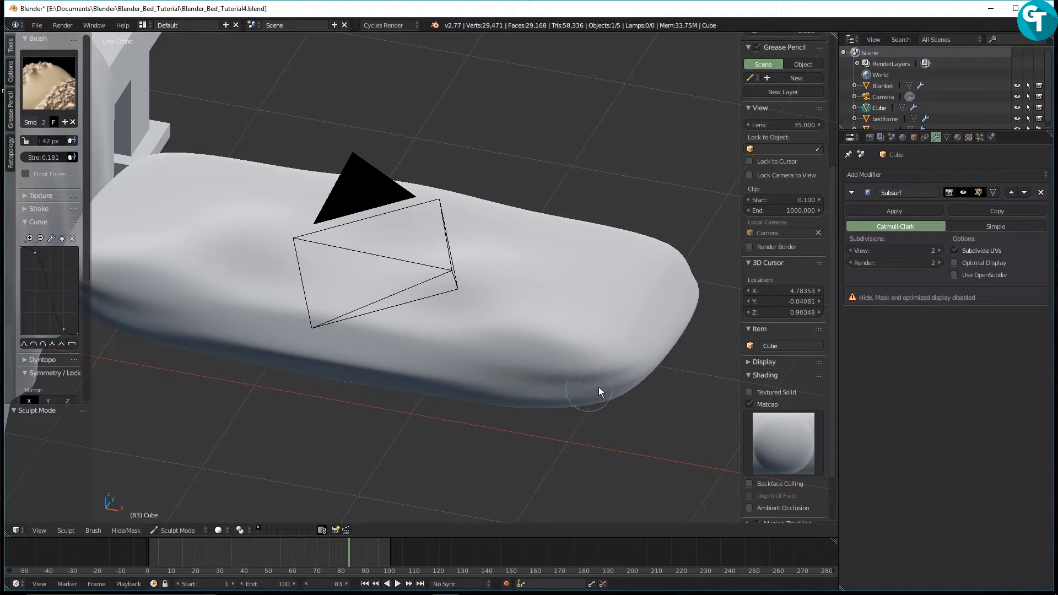
{"action": "key", "text": "i"}
{"action": "middle_click_drag", "start_coordinate": [445, 388], "coordinate": [485, 384]}
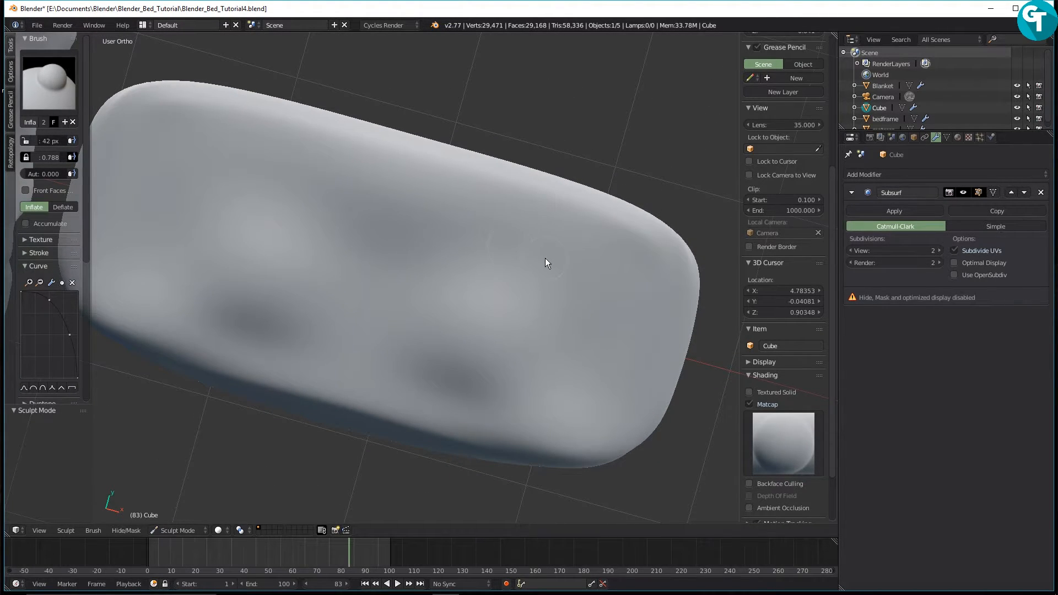
{"action": "scroll", "coordinate": [545, 260], "scroll_direction": "up", "scroll_amount": 4}
{"action": "scroll", "coordinate": [524, 265], "scroll_direction": "down", "scroll_amount": 4}
{"action": "middle_click_drag", "start_coordinate": [504, 269], "coordinate": [312, 194]}
{"action": "key", "text": "shift+s"}
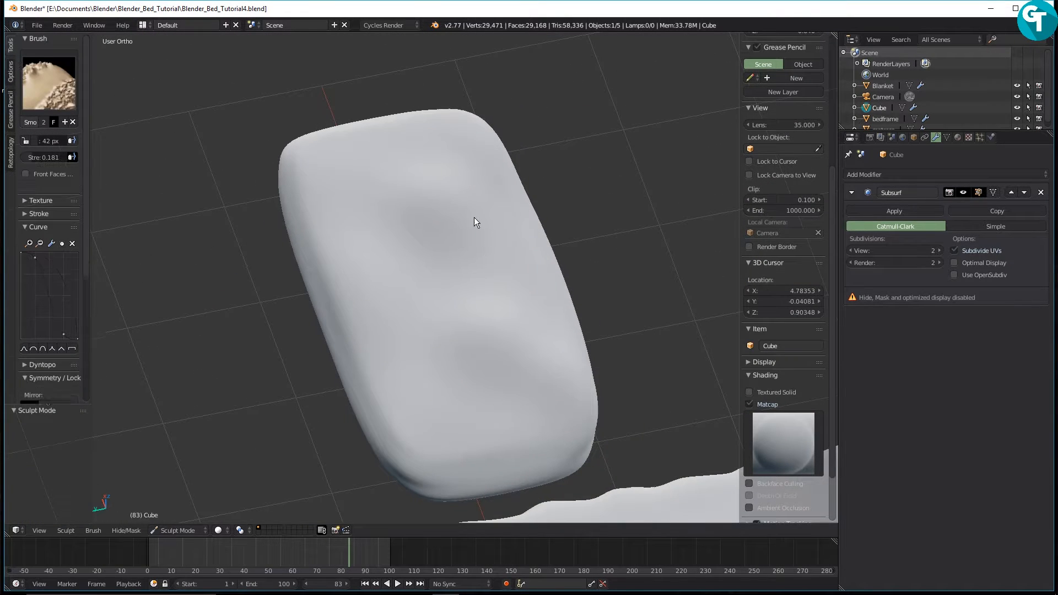
Inflate uneven bulges across the pillow's underside, along its long side and at its short ends.
{"action": "key", "text": "i"}
{"action": "mouse_move", "coordinate": [523, 336]}
{"action": "middle_mouse_down"}
{"action": "mouse_move", "coordinate": [290, 215]}
{"action": "mouse_move", "coordinate": [256, 246]}
{"action": "mouse_move", "coordinate": [286, 198]}
{"action": "middle_mouse_up"}
{"action": "mouse_move", "coordinate": [273, 207]}
{"action": "left_mouse_down"}
{"action": "mouse_move", "coordinate": [365, 225]}
{"action": "mouse_move", "coordinate": [297, 193]}
{"action": "left_mouse_up"}
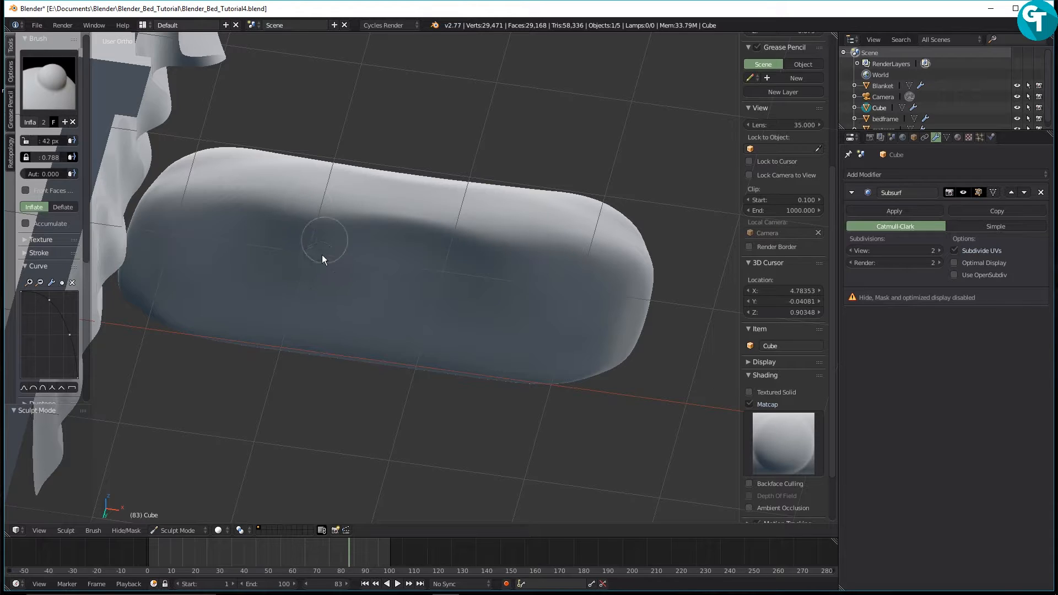
{"action": "middle_click_drag", "start_coordinate": [322, 255], "coordinate": [437, 330]}
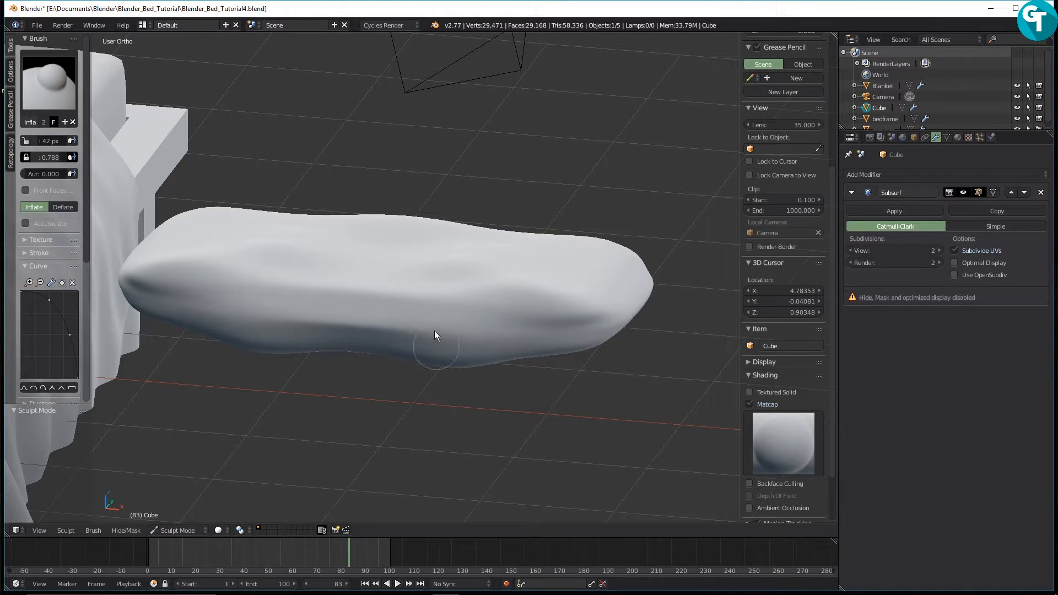
{"action": "middle_click_drag", "start_coordinate": [494, 262], "coordinate": [540, 482]}
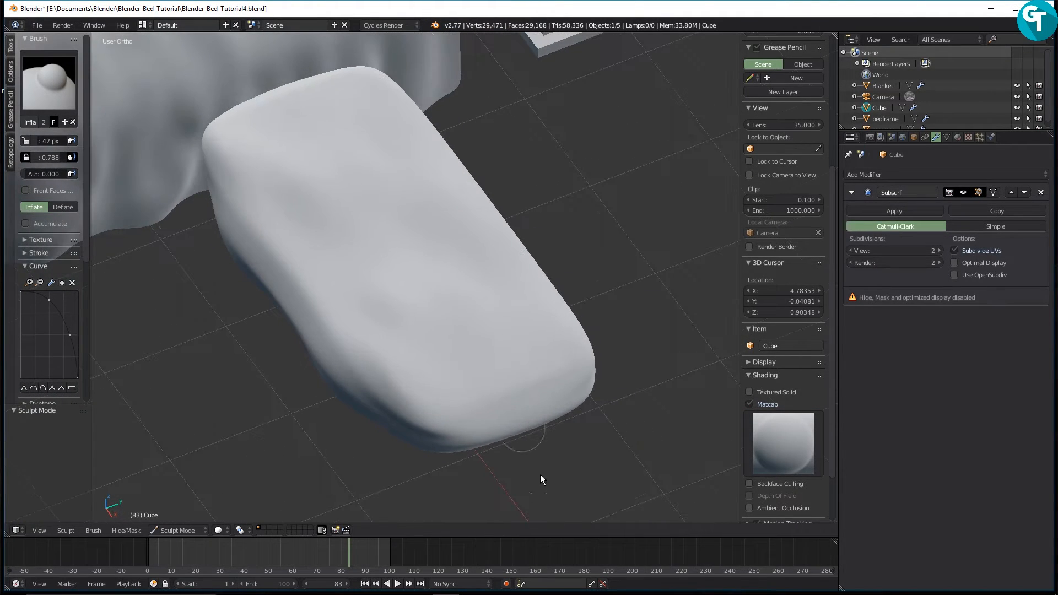
{"action": "mouse_move", "coordinate": [479, 383]}
{"action": "left_mouse_down"}
{"action": "mouse_move", "coordinate": [528, 393]}
{"action": "mouse_move", "coordinate": [531, 411]}
{"action": "mouse_move", "coordinate": [517, 405]}
{"action": "mouse_move", "coordinate": [520, 491]}
{"action": "left_mouse_up"}
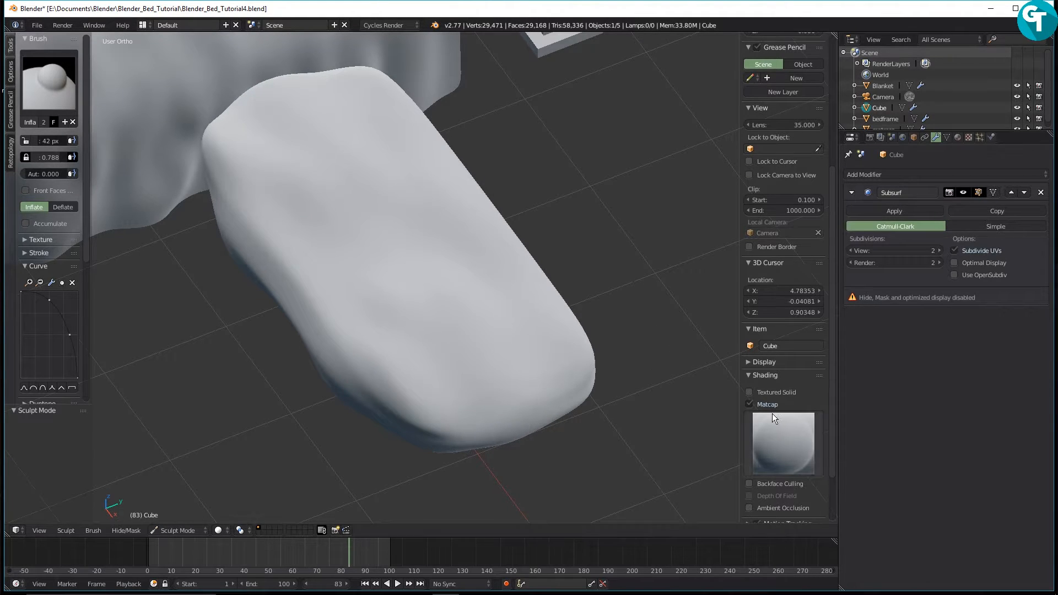
Change the viewport matcap to the dark green-and-red one to inspect the pillow's surface relief.
{"action": "left_click", "coordinate": [775, 424]}
{"action": "left_click", "coordinate": [518, 323]}
{"action": "middle_click_drag", "start_coordinate": [520, 320], "coordinate": [452, 276]}
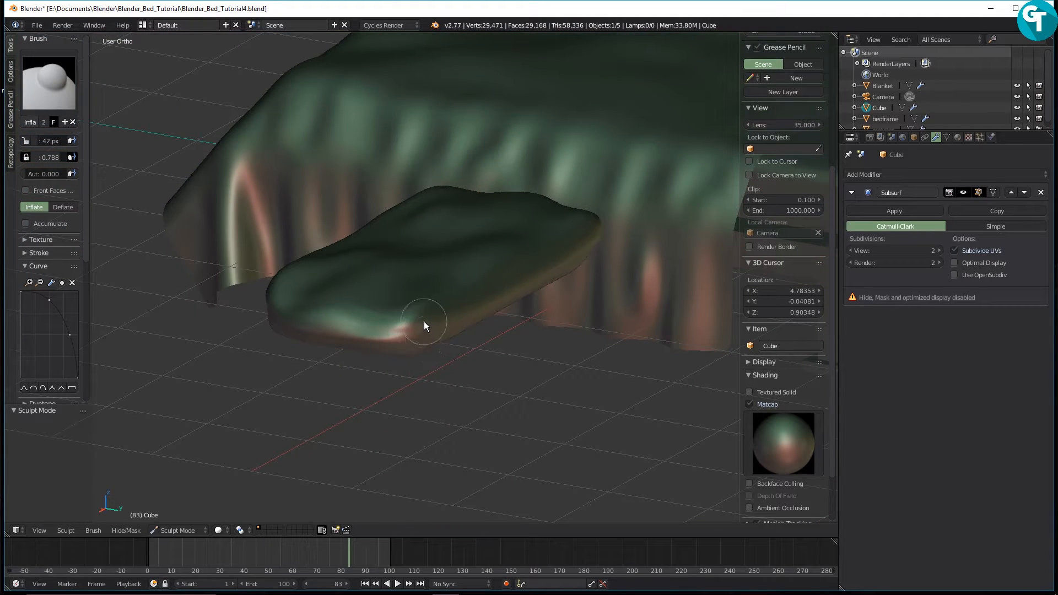
{"action": "mouse_move", "coordinate": [425, 322]}
{"action": "middle_mouse_down"}
{"action": "mouse_move", "coordinate": [427, 283]}
{"action": "mouse_move", "coordinate": [416, 273]}
{"action": "middle_mouse_up"}
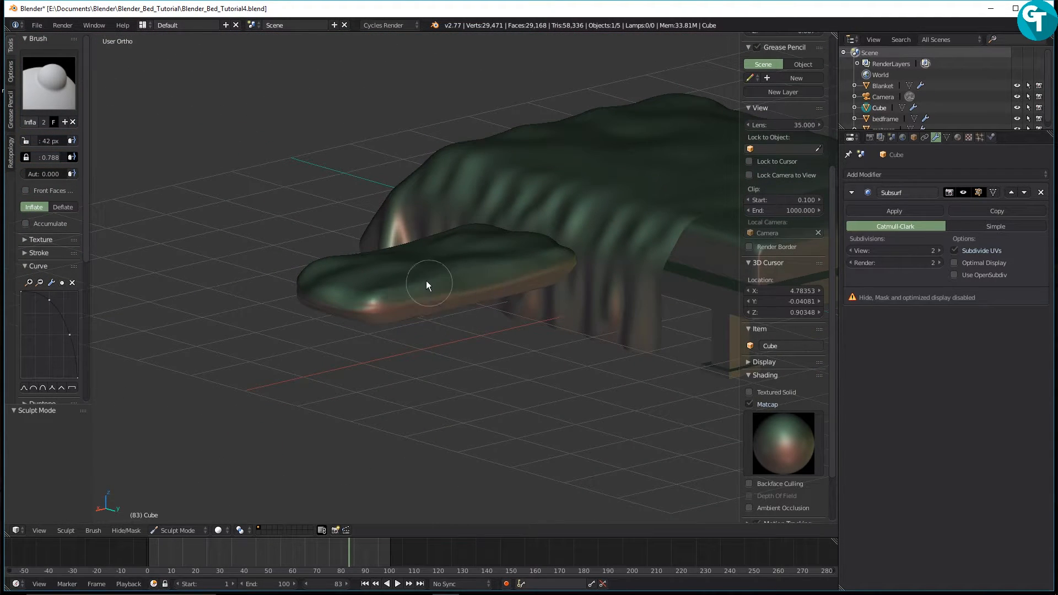
{"action": "mouse_move", "coordinate": [441, 306]}
{"action": "middle_mouse_down"}
{"action": "mouse_move", "coordinate": [498, 319]}
{"action": "mouse_move", "coordinate": [472, 365]}
{"action": "mouse_move", "coordinate": [496, 307]}
{"action": "middle_mouse_up"}
Inflate further bulges along the pillow's long edges and across its underside.
{"action": "mouse_move", "coordinate": [452, 233]}
{"action": "left_mouse_down"}
{"action": "mouse_move", "coordinate": [422, 230]}
{"action": "mouse_move", "coordinate": [460, 206]}
{"action": "left_mouse_up"}
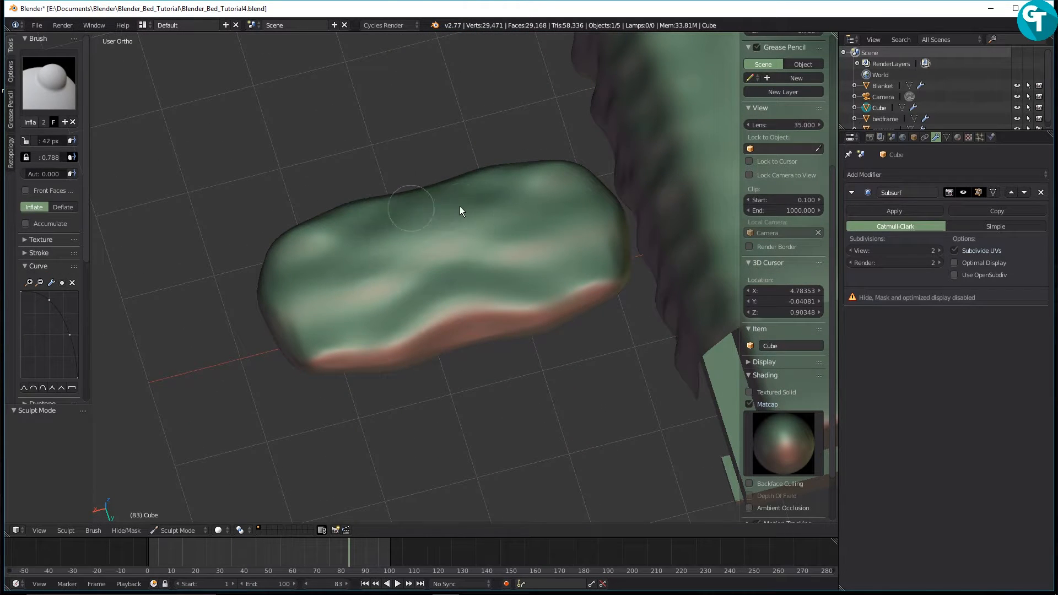
{"action": "mouse_move", "coordinate": [536, 189]}
{"action": "left_mouse_down"}
{"action": "mouse_move", "coordinate": [515, 207]}
{"action": "mouse_move", "coordinate": [574, 285]}
{"action": "mouse_move", "coordinate": [530, 192]}
{"action": "mouse_move", "coordinate": [577, 220]}
{"action": "left_mouse_up"}
{"action": "middle_click_drag", "start_coordinate": [577, 220], "coordinate": [489, 208]}
{"action": "mouse_move", "coordinate": [427, 244]}
{"action": "left_mouse_down"}
{"action": "mouse_move", "coordinate": [359, 263]}
{"action": "mouse_move", "coordinate": [349, 324]}
{"action": "mouse_move", "coordinate": [521, 310]}
{"action": "mouse_move", "coordinate": [387, 305]}
{"action": "left_mouse_up"}
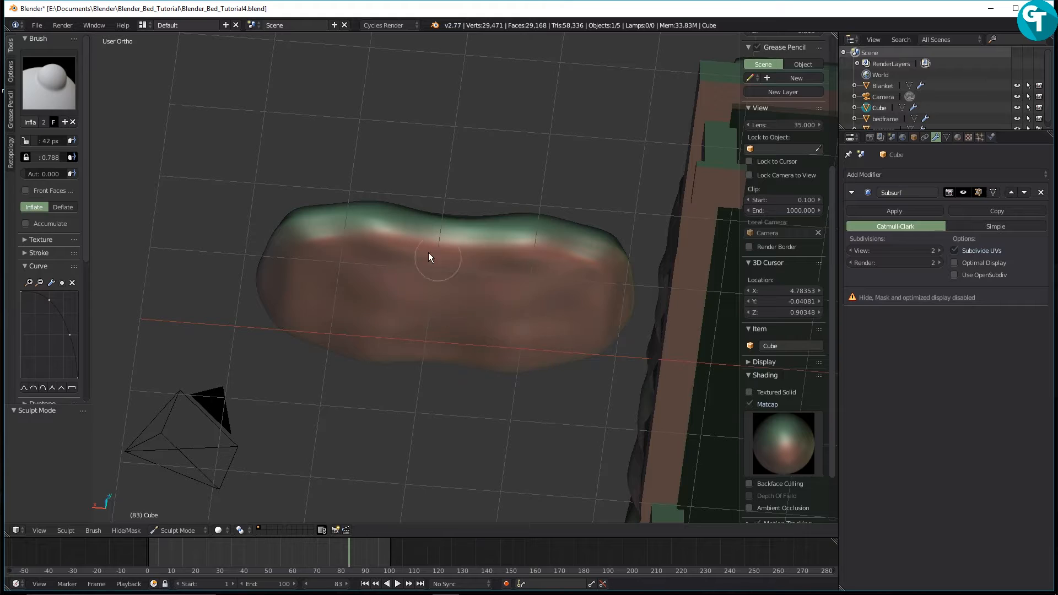
{"action": "mouse_move", "coordinate": [429, 252]}
{"action": "middle_mouse_down"}
{"action": "mouse_move", "coordinate": [443, 425]}
{"action": "mouse_move", "coordinate": [432, 302]}
{"action": "mouse_move", "coordinate": [577, 307]}
{"action": "mouse_move", "coordinate": [577, 269]}
{"action": "middle_mouse_up"}
{"action": "scroll", "coordinate": [423, 290], "scroll_direction": "up", "scroll_amount": 5}
{"action": "scroll", "coordinate": [578, 269], "scroll_direction": "down", "scroll_amount": 1}
{"action": "middle_click_drag", "start_coordinate": [416, 306], "coordinate": [411, 279]}
{"action": "scroll", "coordinate": [411, 279], "scroll_direction": "down", "scroll_amount": 1}
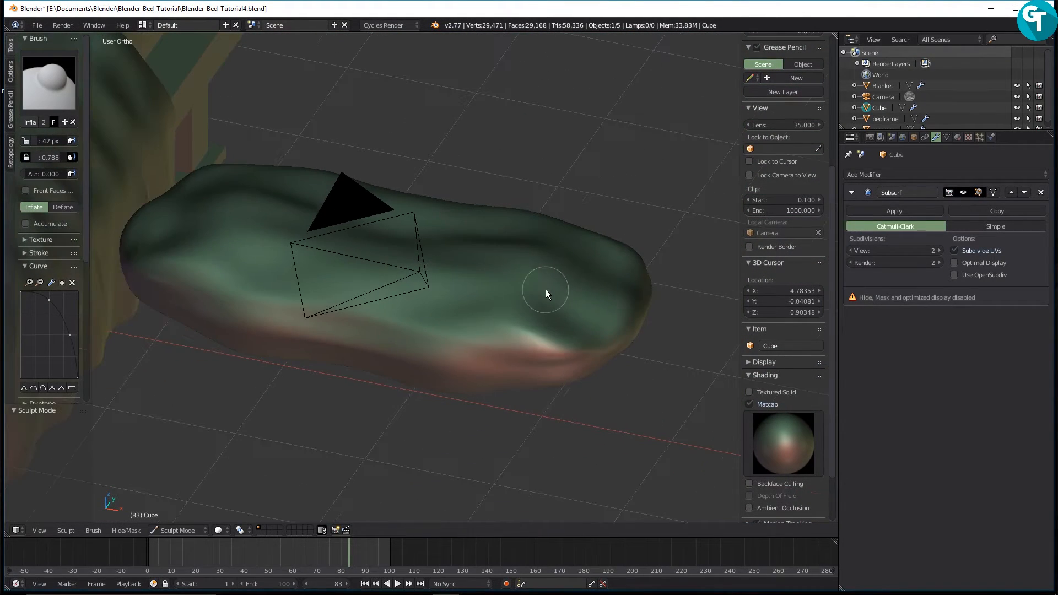
Put the pillow in Object Mode and set the viewport matcap back to the plain light grey one.
{"action": "key", "text": "Tab"}
{"action": "left_click", "coordinate": [538, 226]}
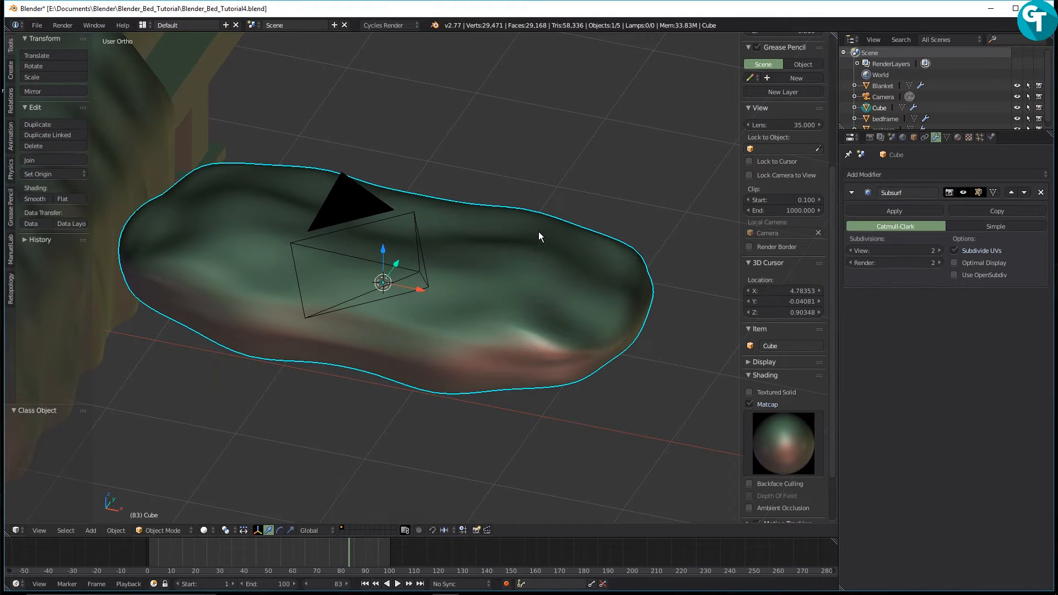
{"action": "left_click", "coordinate": [775, 447]}
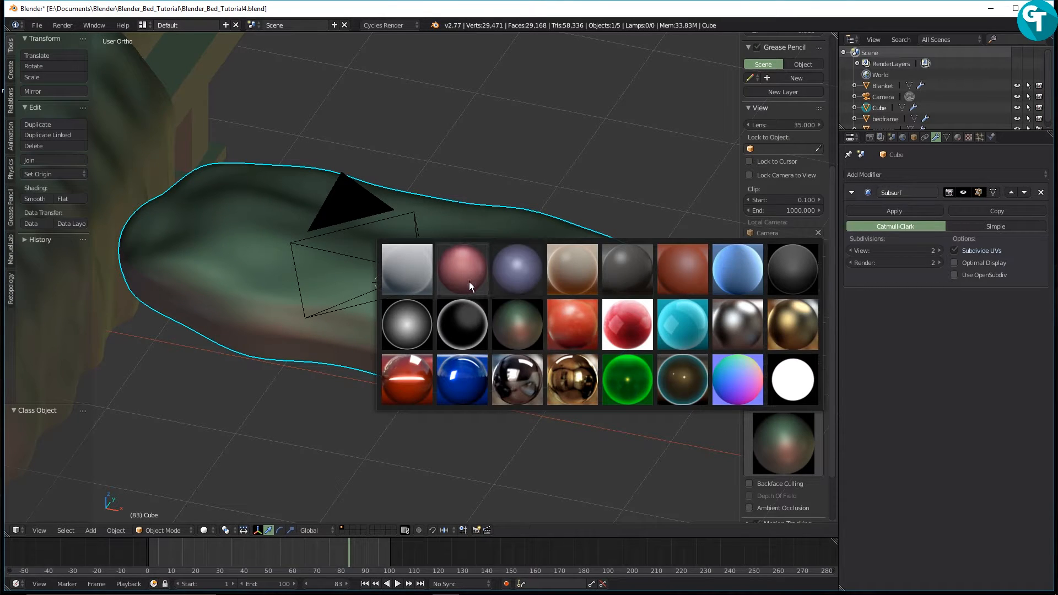
{"action": "left_click", "coordinate": [407, 266]}
{"action": "scroll", "coordinate": [461, 283], "scroll_direction": "down", "scroll_amount": 5}
{"action": "middle_click_drag", "start_coordinate": [461, 284], "coordinate": [428, 372]}
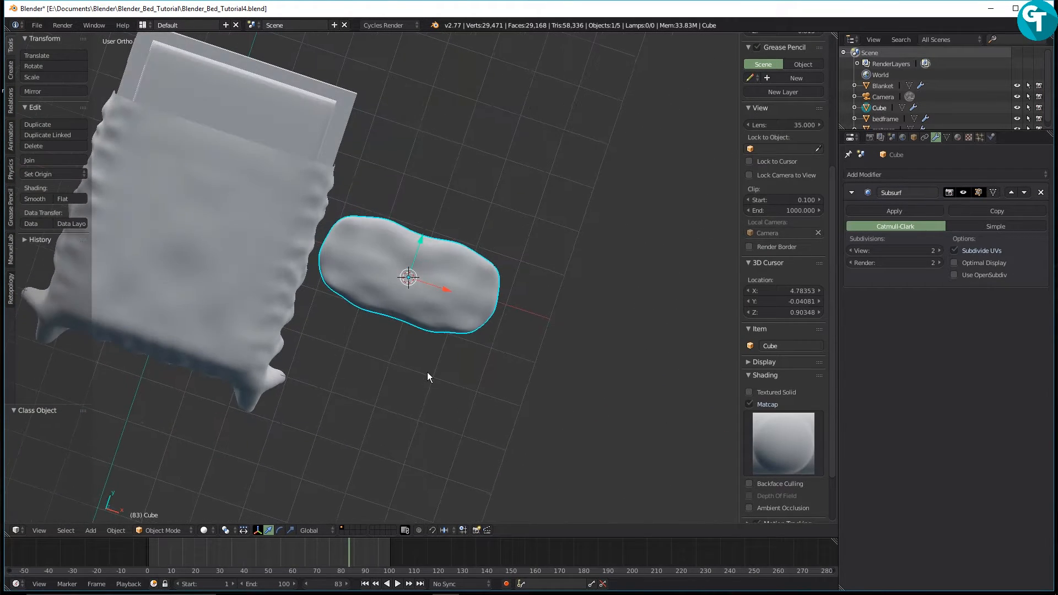
Scale the pillow down to about 0.741 along X and about 0.723 along Y.
{"action": "key", "text": "s"}
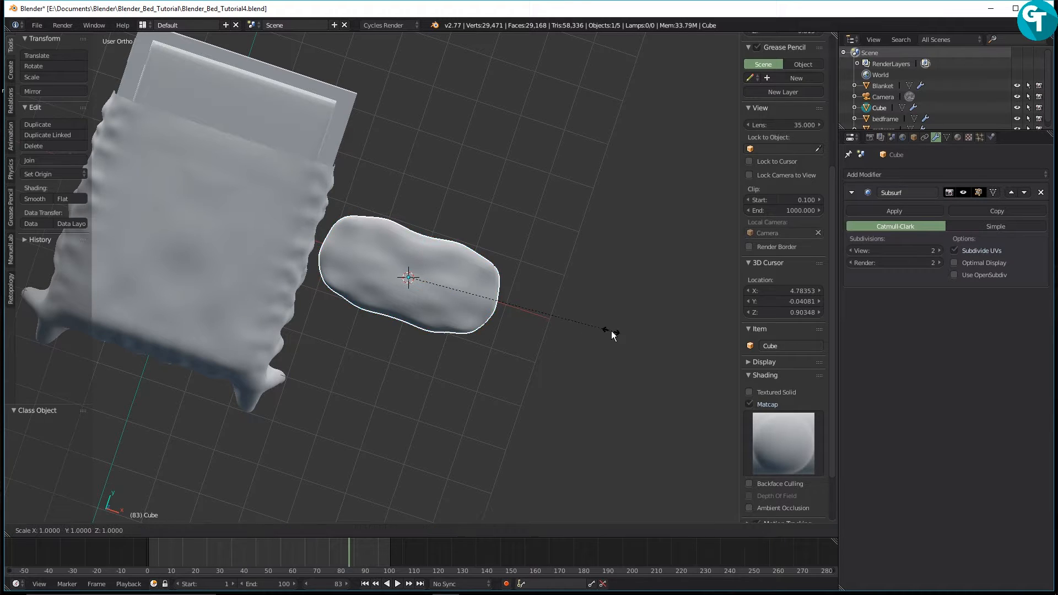
{"action": "key", "text": "x"}
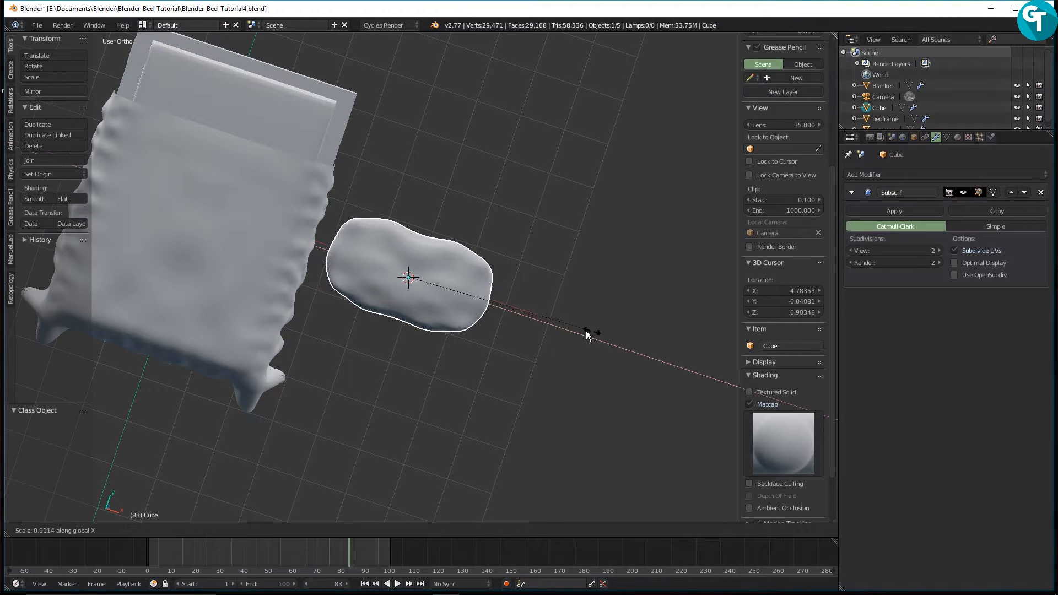
{"action": "left_click", "coordinate": [555, 327]}
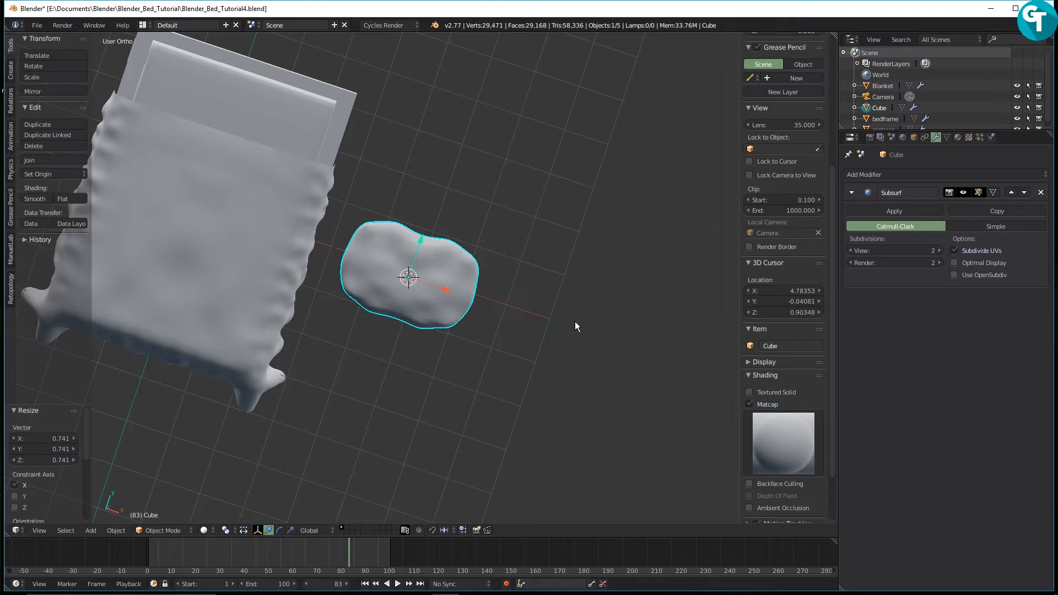
{"action": "key", "text": "s"}
{"action": "key", "text": "y"}
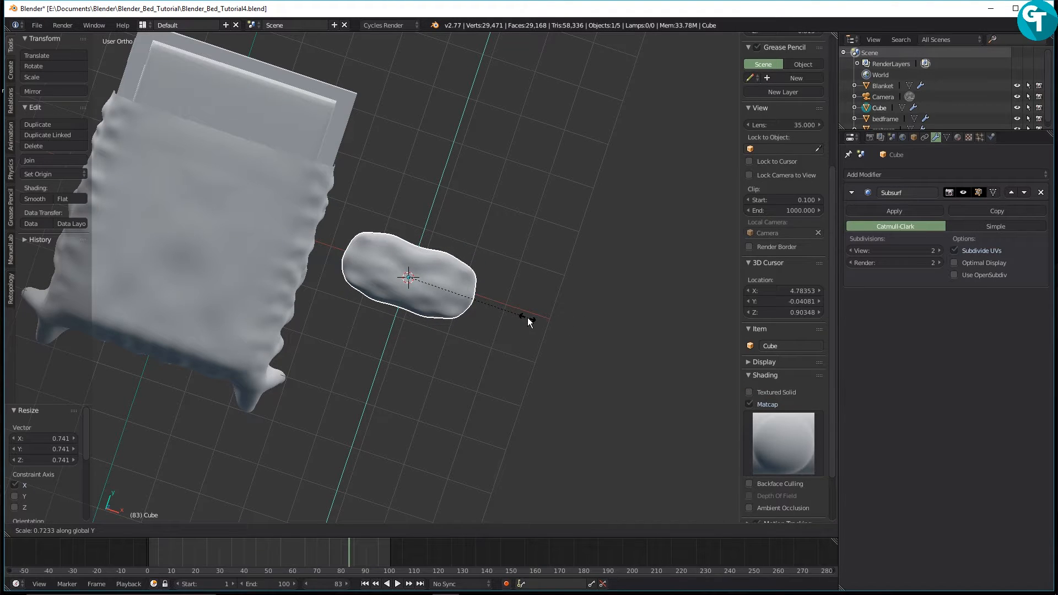
{"action": "left_click", "coordinate": [528, 318]}
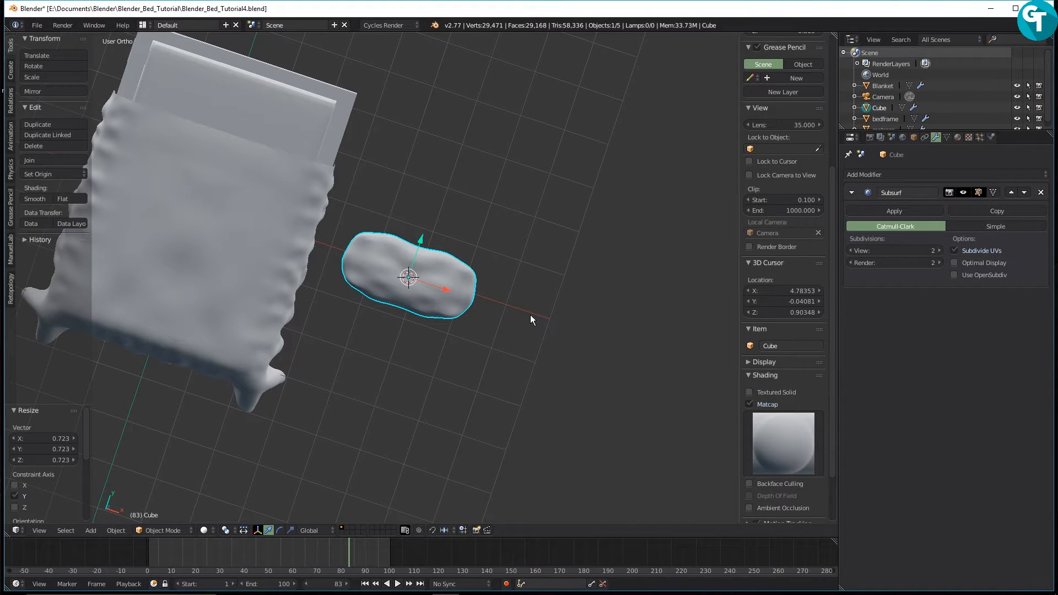
In top view, move the pillow about -6.259 in X and 2.592 in Y onto the head end of the bed.
{"action": "key", "text": "KP_7"}
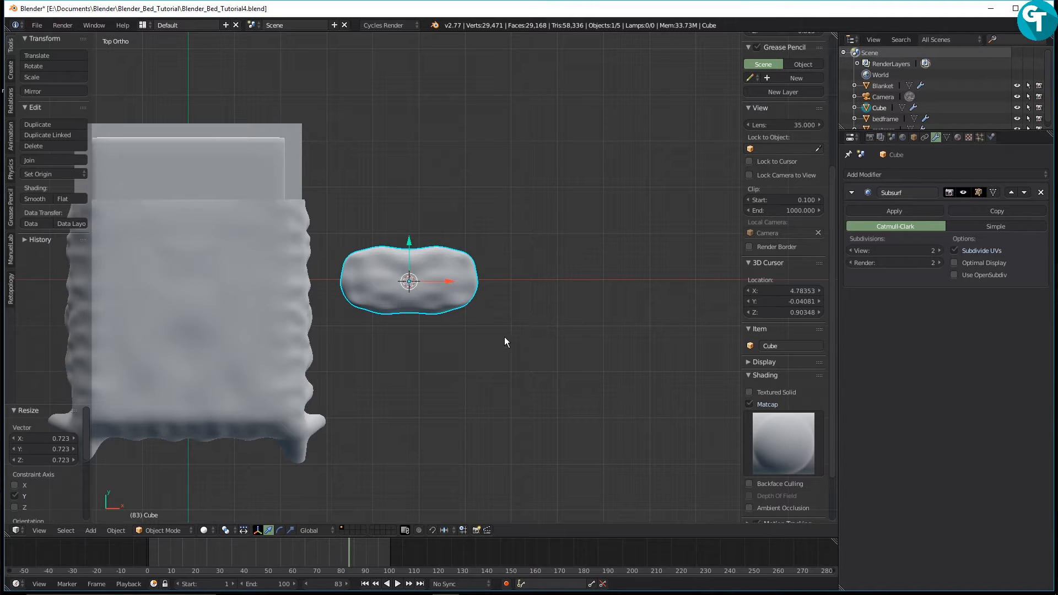
{"action": "middle_click_drag", "start_coordinate": [504, 338], "coordinate": [637, 398], "text": "shift"}
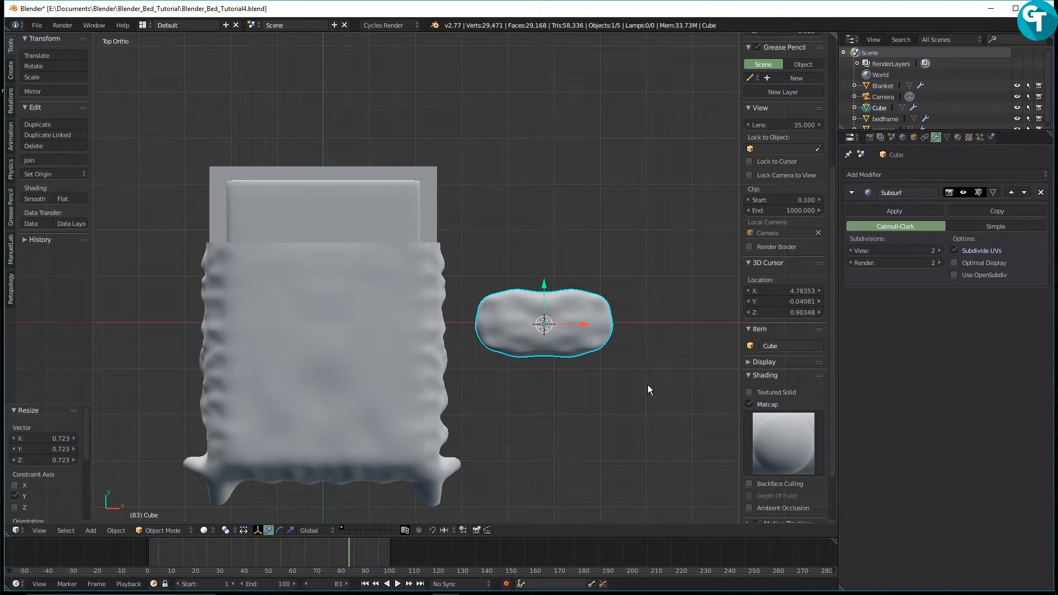
{"action": "key", "text": "g"}
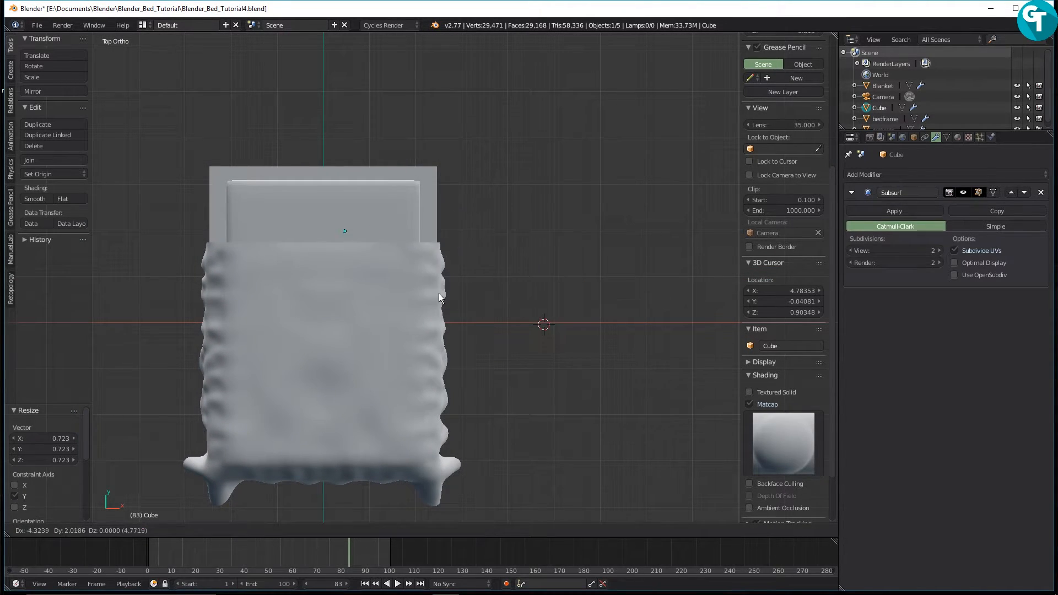
{"action": "left_click", "coordinate": [360, 266]}
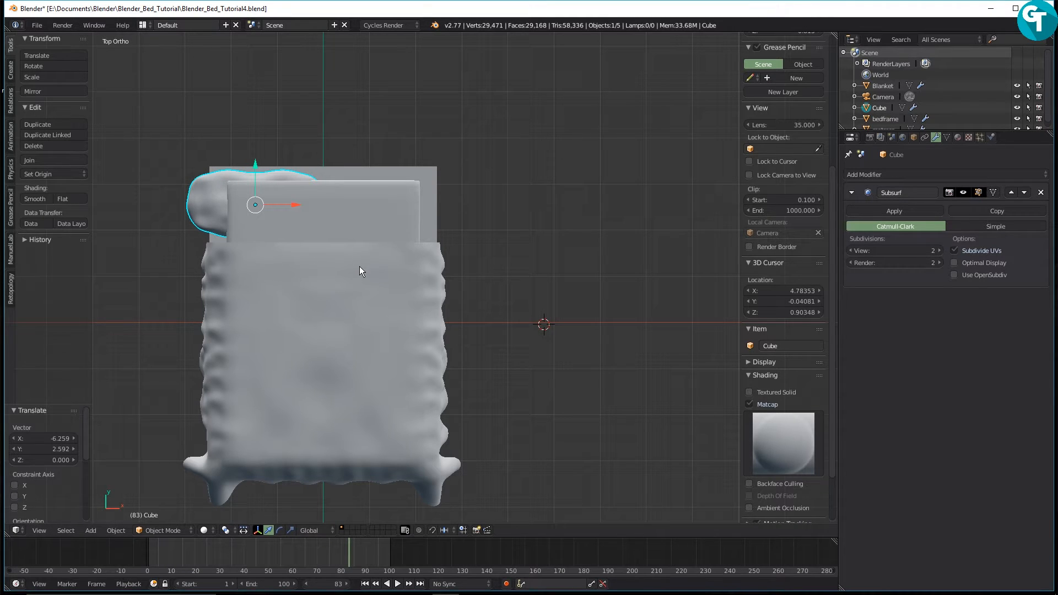
Start the Screencast Keys display with mouse size 50 and text size 30.
{"action": "scroll", "coordinate": [807, 429], "scroll_direction": "down", "scroll_amount": 3}
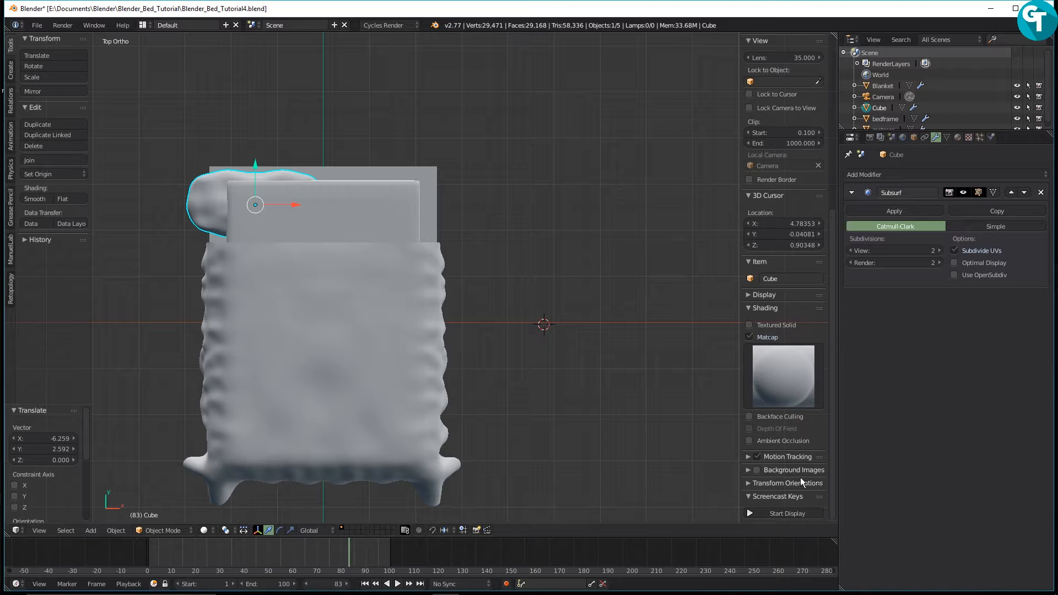
{"action": "left_click", "coordinate": [771, 511]}
{"action": "scroll", "coordinate": [795, 448], "scroll_direction": "down", "scroll_amount": 5}
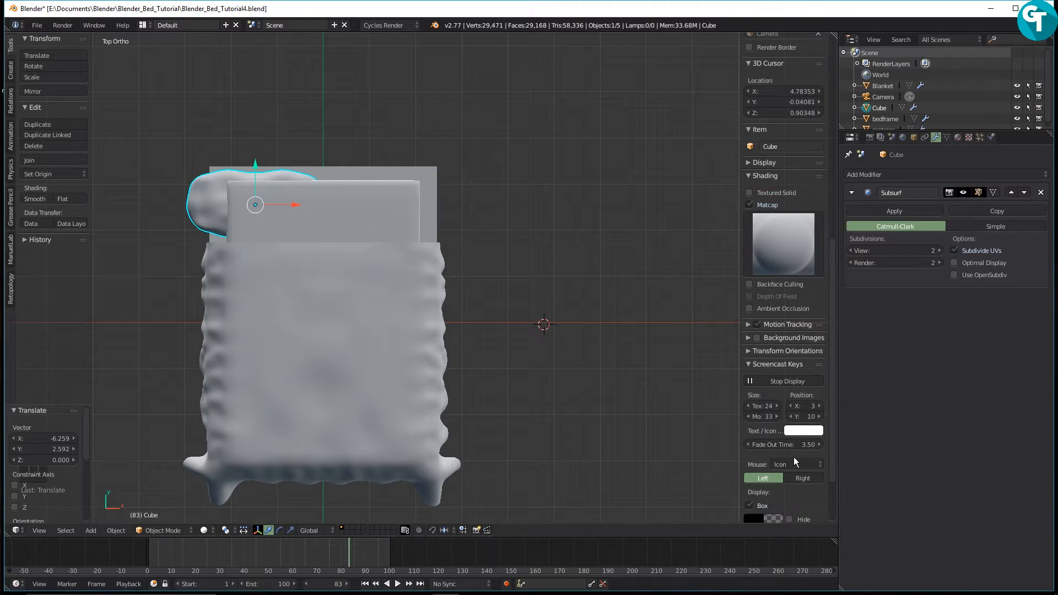
{"action": "scroll", "coordinate": [794, 457], "scroll_direction": "down", "scroll_amount": 3}
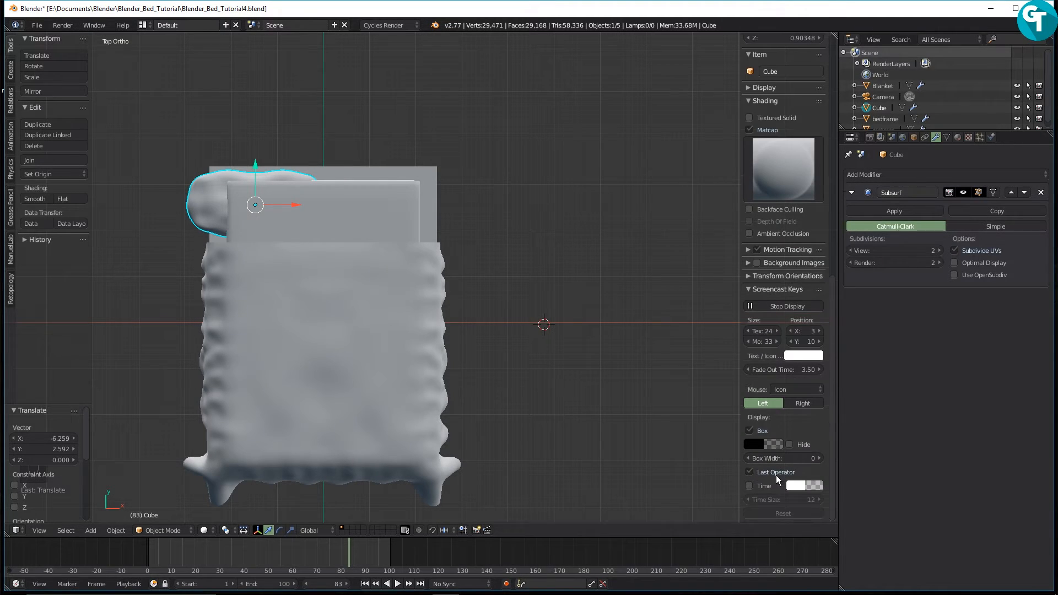
{"action": "left_click", "coordinate": [765, 343]}
{"action": "type", "text": "4"}
{"action": "key", "text": "Return"}
{"action": "left_click", "coordinate": [767, 330]}
{"action": "type", "text": "30"}
{"action": "key", "text": "Return"}
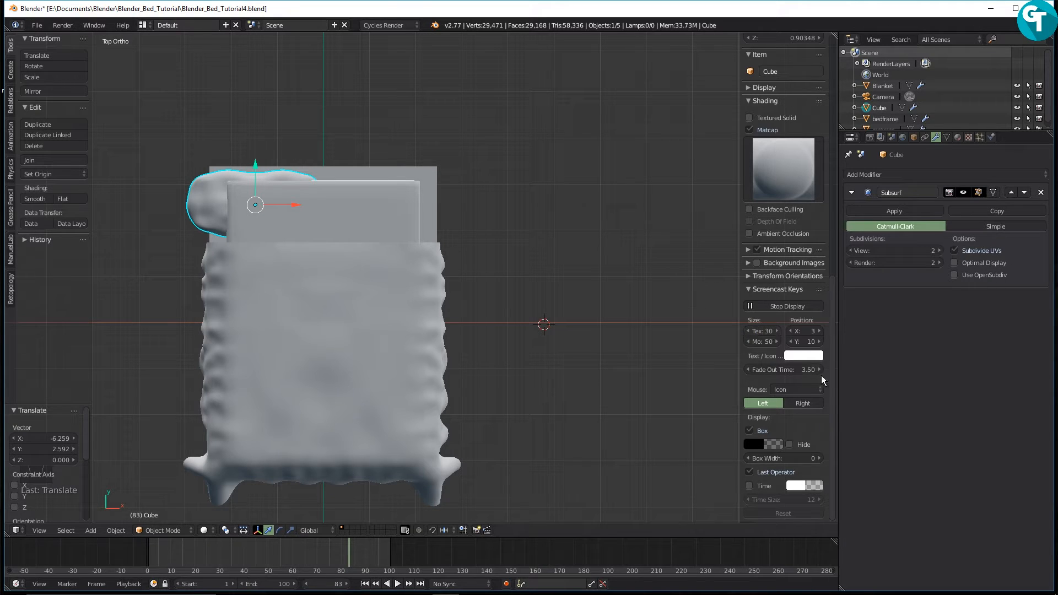
Set the X position of the Screencast Keys display to 14.
{"action": "left_click", "coordinate": [819, 333]}
{"action": "left_click", "coordinate": [820, 334]}
{"action": "left_click", "coordinate": [820, 334]}
{"action": "left_click", "coordinate": [819, 334]}
{"action": "left_click", "coordinate": [820, 333]}
{"action": "left_click", "coordinate": [820, 333]}
{"action": "left_click", "coordinate": [820, 334]}
{"action": "left_click", "coordinate": [820, 333]}
{"action": "left_click", "coordinate": [820, 334]}
{"action": "left_click", "coordinate": [820, 333]}
{"action": "left_click", "coordinate": [820, 334]}
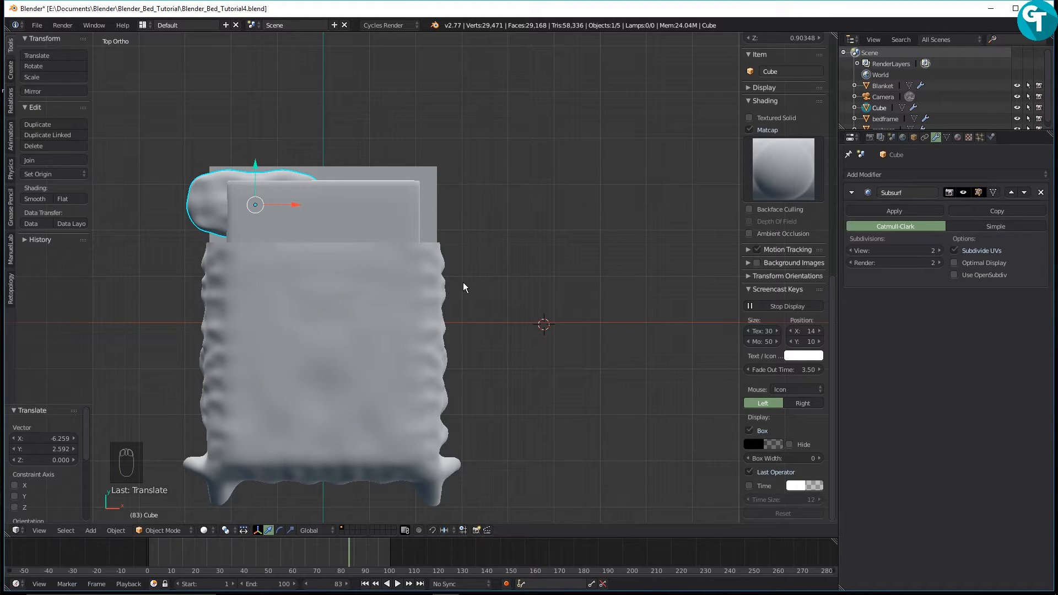
In right view, raise the pillow about 0.74 above the mattress and flatten it to about 0.639 along Z.
{"action": "key", "text": "KP_3"}
{"action": "scroll", "coordinate": [369, 276], "scroll_direction": "up", "scroll_amount": 2}
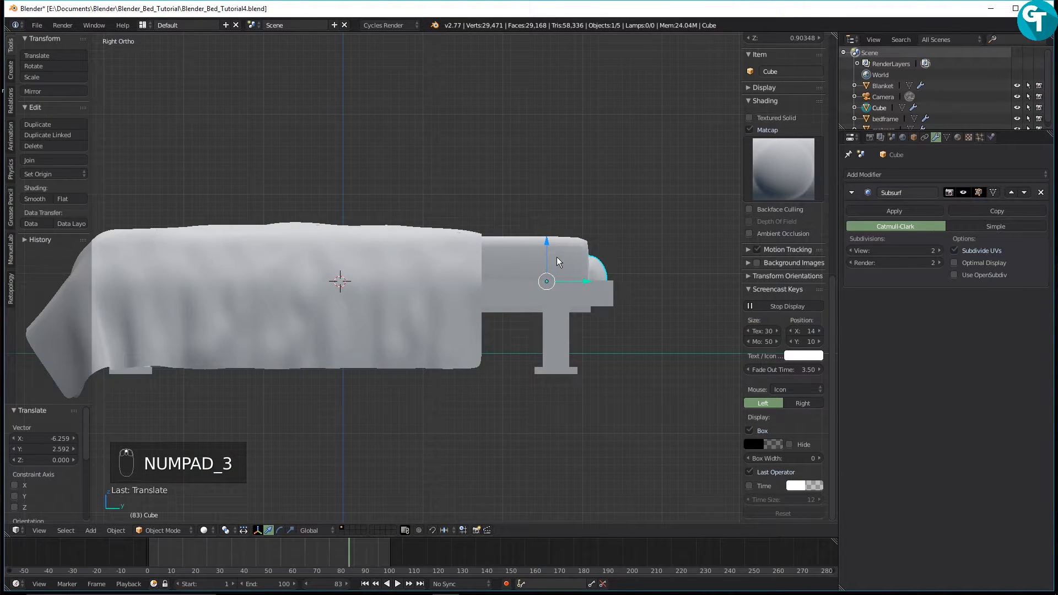
{"action": "left_click_drag", "start_coordinate": [548, 246], "coordinate": [546, 190]}
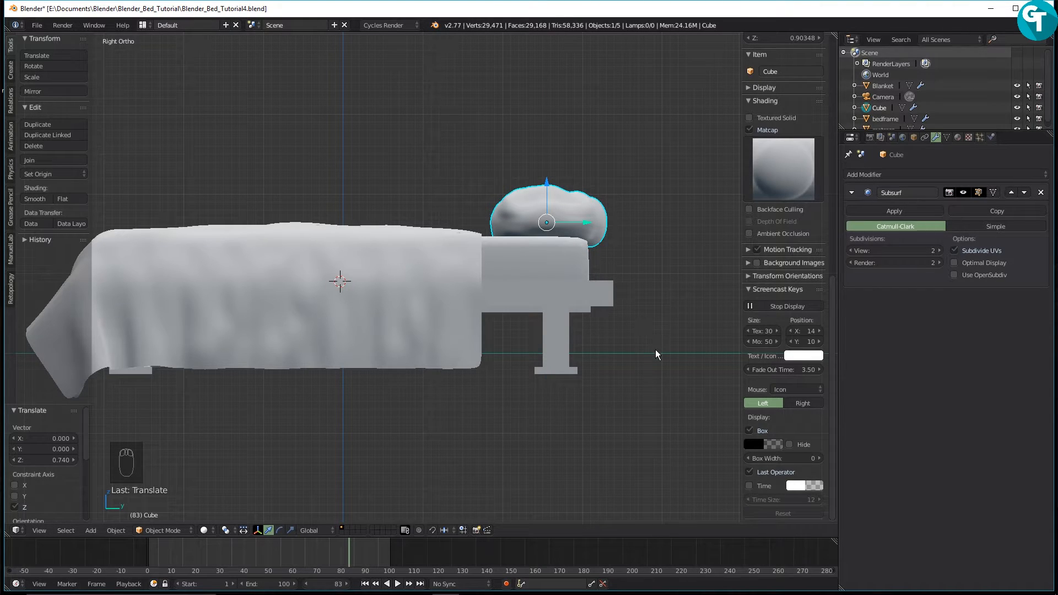
{"action": "key", "text": "s"}
{"action": "key", "text": "z"}
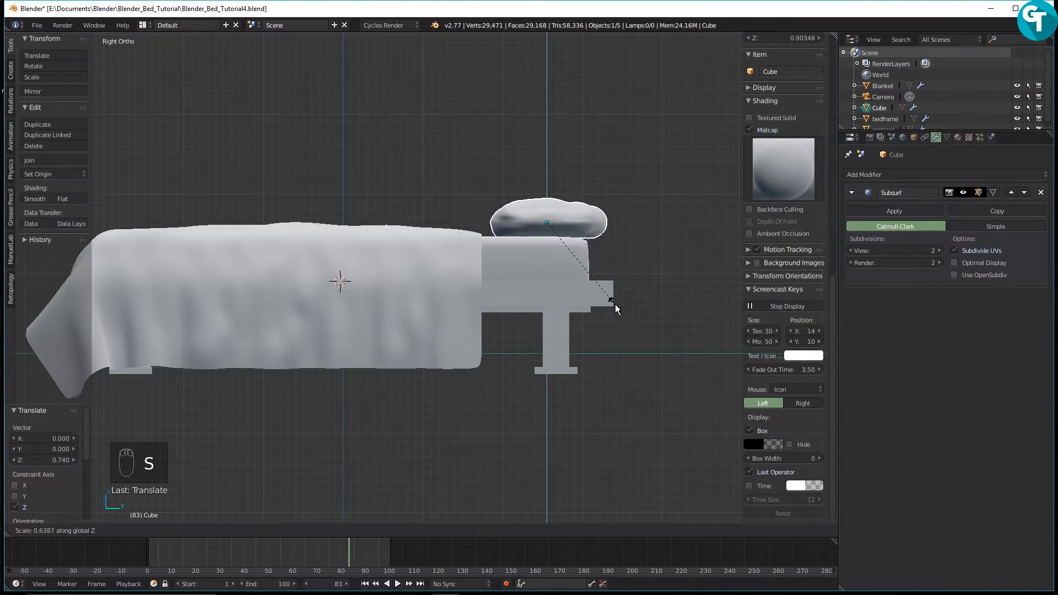
{"action": "left_click", "coordinate": [615, 303]}
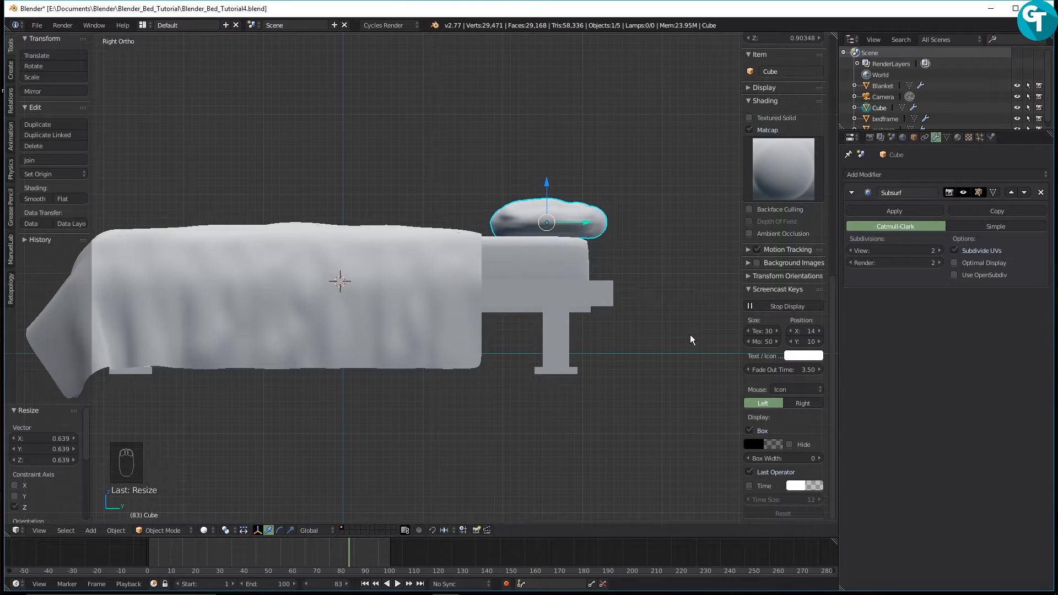
Rotate the pillow about 5.78° around the X axis in right view.
{"action": "key", "text": "r"}
{"action": "key", "text": "x"}
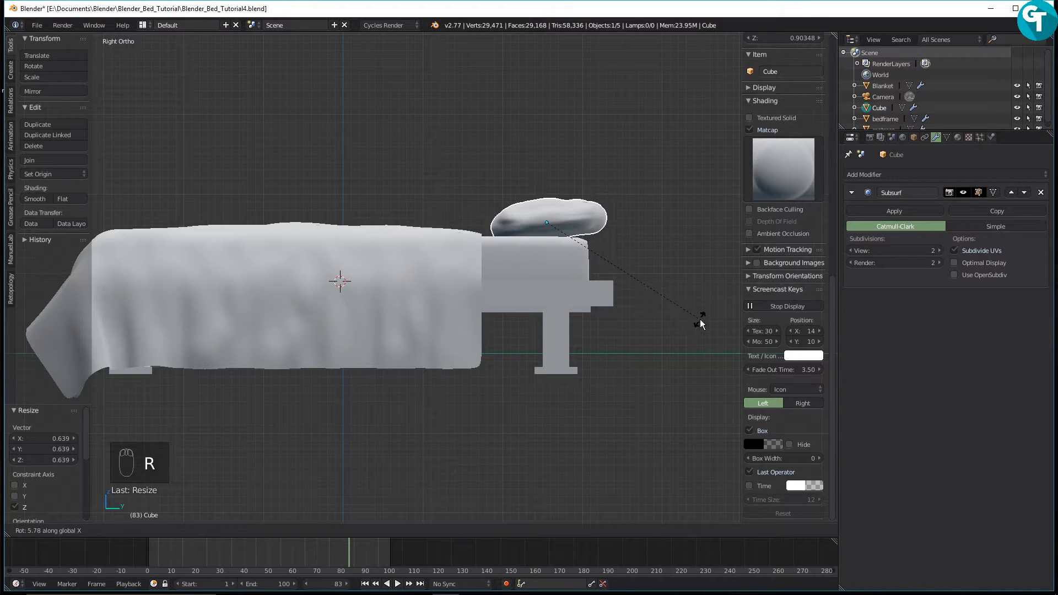
{"action": "left_click", "coordinate": [699, 316]}
{"action": "middle_click_drag", "start_coordinate": [581, 276], "coordinate": [595, 346]}
{"action": "scroll", "coordinate": [595, 346], "scroll_direction": "up", "scroll_amount": 3}
In top view, widen the pillow along Y by a factor of about 1.181.
{"action": "key", "text": "KP_7"}
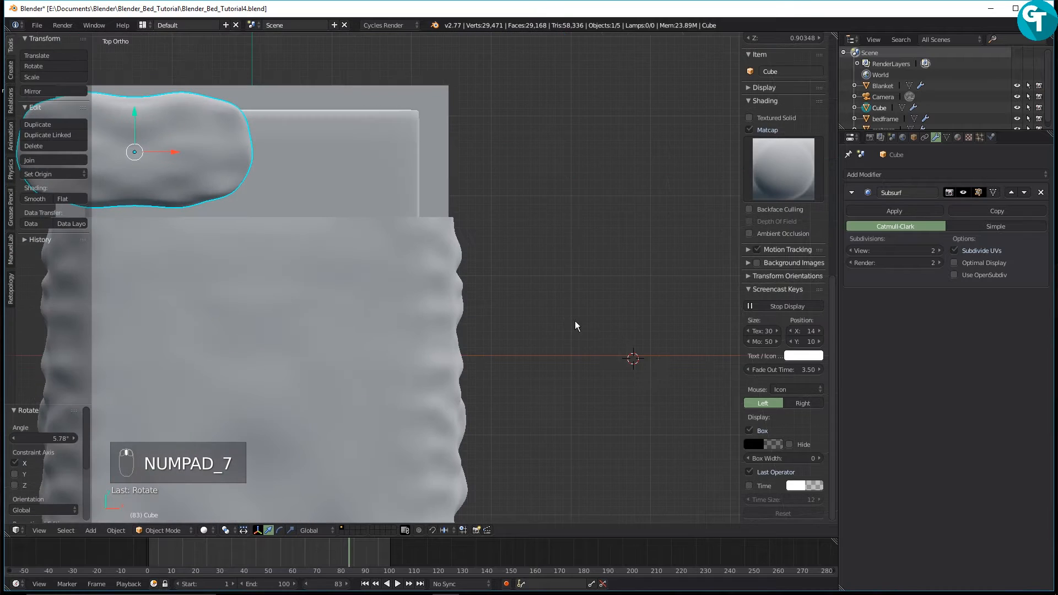
{"action": "scroll", "coordinate": [375, 250], "scroll_direction": "up", "scroll_amount": 3}
{"action": "middle_click_drag", "start_coordinate": [420, 235], "coordinate": [430, 295], "text": "shift"}
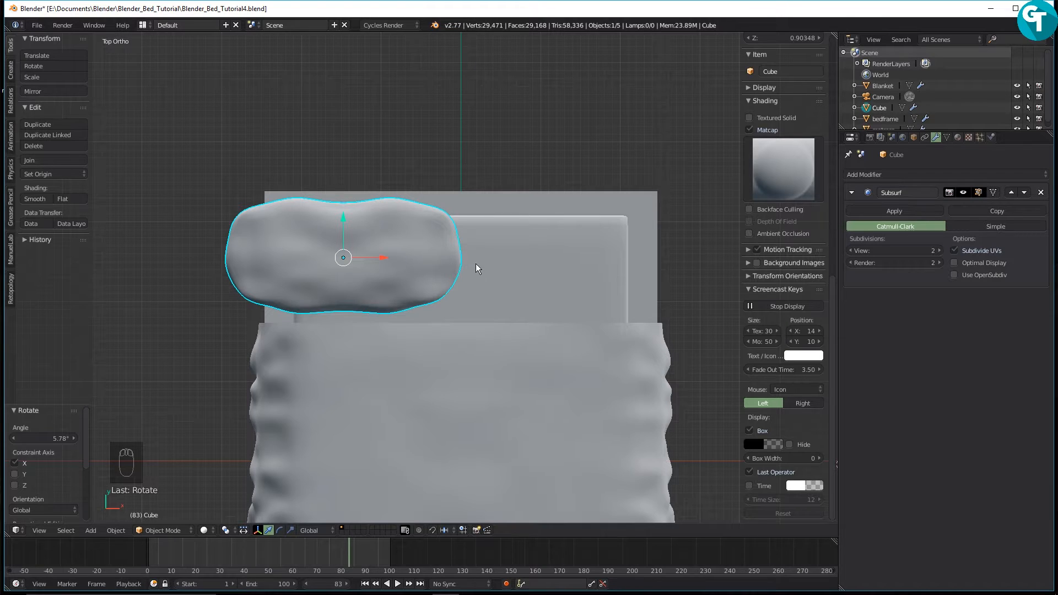
{"action": "key", "text": "s"}
{"action": "key", "text": "y"}
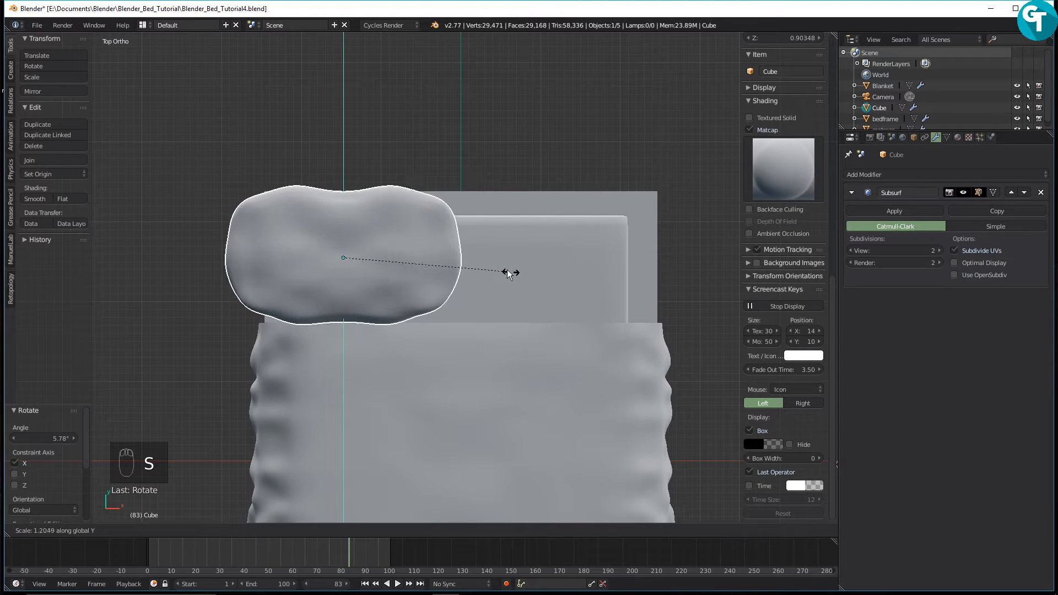
{"action": "left_click", "coordinate": [508, 274]}
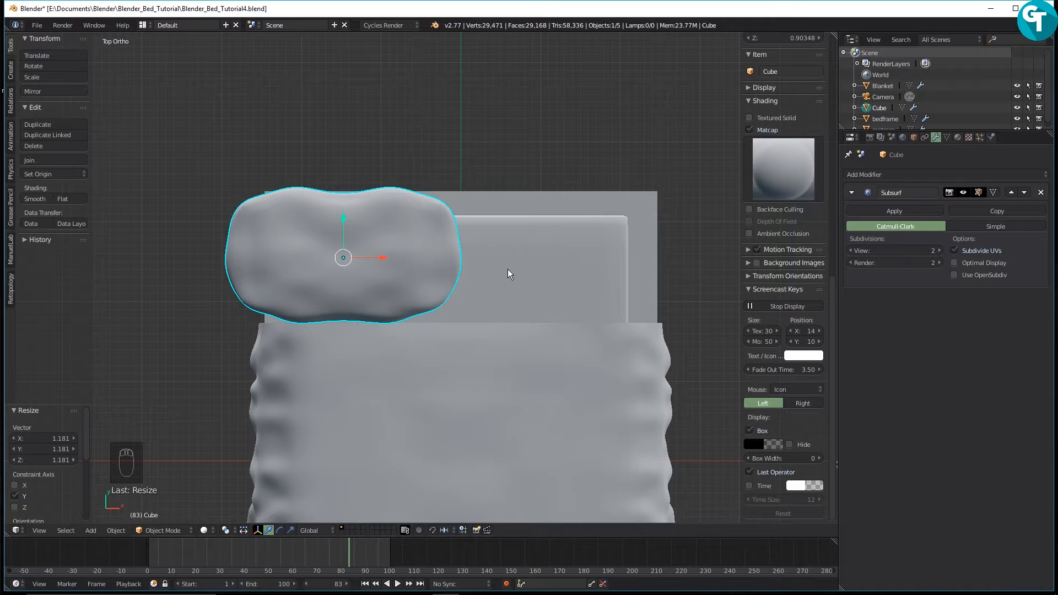
Make a linked duplicate of the pillow, offset about 2.896 along X beside the first, and inspect both pillows on the bed.
{"action": "key", "text": "alt+d"}
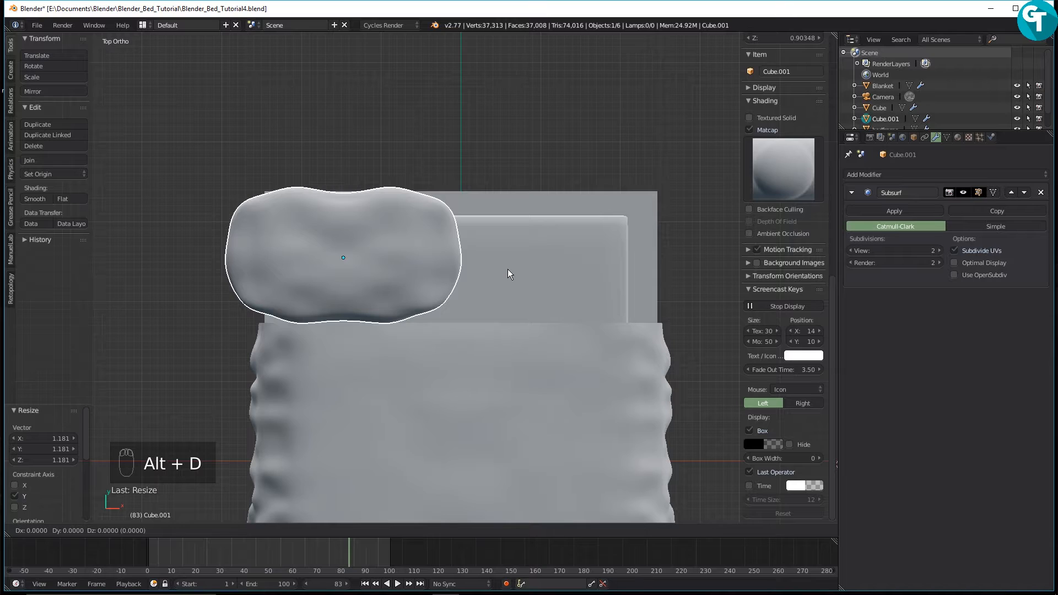
{"action": "key", "text": "x"}
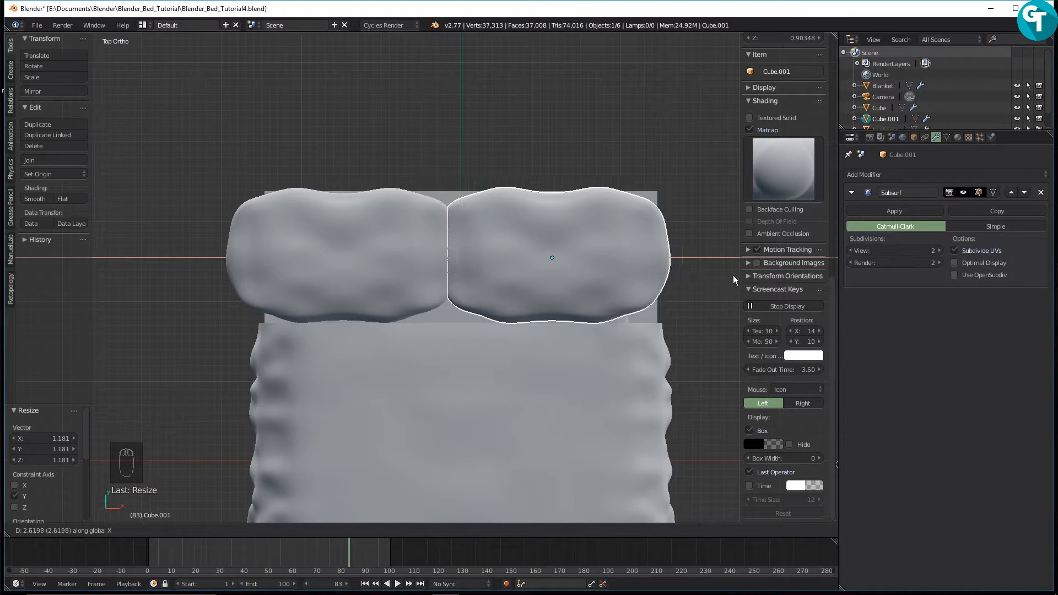
{"action": "left_click", "coordinate": [595, 254]}
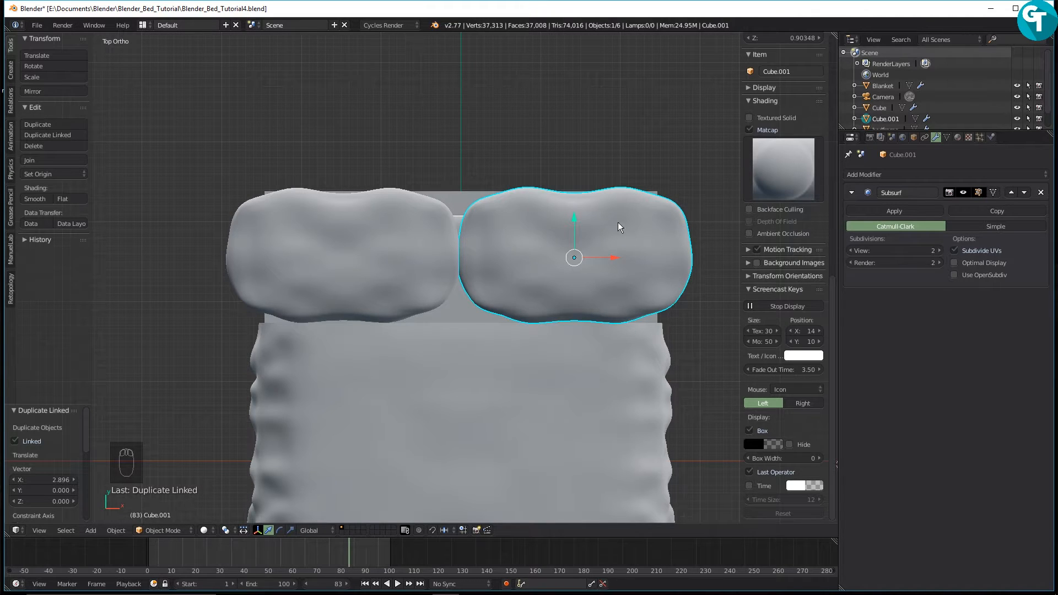
{"action": "middle_click_drag", "start_coordinate": [596, 293], "coordinate": [418, 165]}
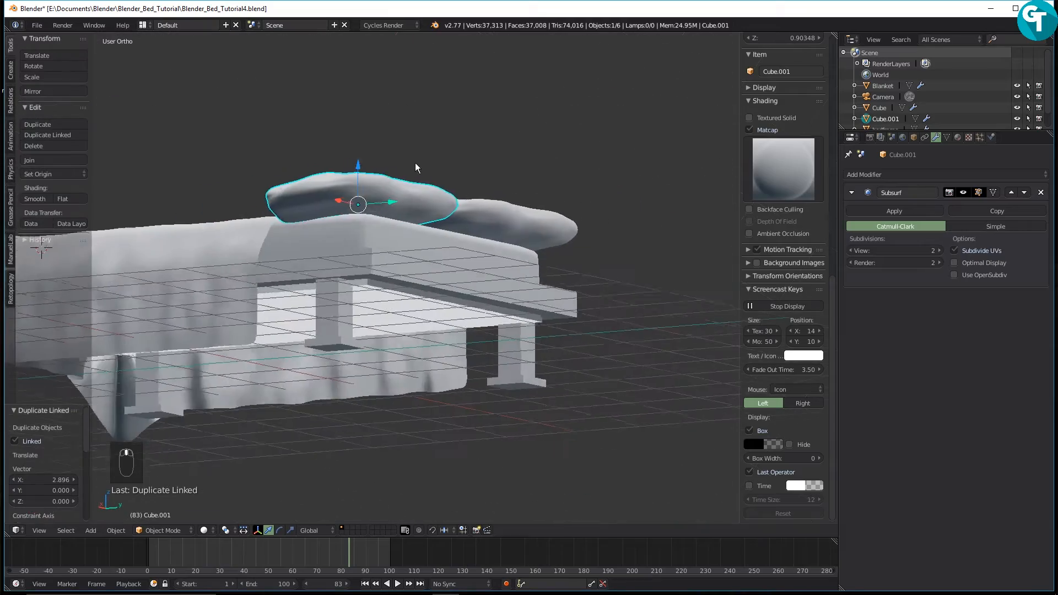
{"action": "scroll", "coordinate": [364, 190], "scroll_direction": "down", "scroll_amount": 3}
{"action": "middle_click_drag", "start_coordinate": [348, 197], "coordinate": [407, 298]}
{"action": "scroll", "coordinate": [355, 243], "scroll_direction": "down", "scroll_amount": 3}
{"action": "scroll", "coordinate": [402, 282], "scroll_direction": "up", "scroll_amount": 4}
{"action": "scroll", "coordinate": [425, 273], "scroll_direction": "down", "scroll_amount": 4}
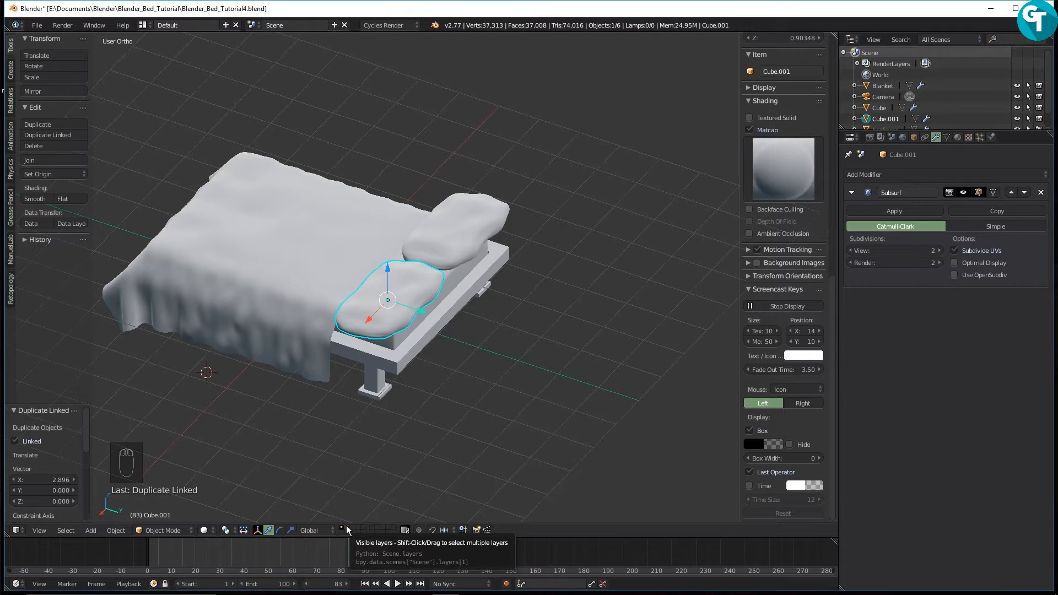
Switch to the second scene layer and add a cube at the world origin.
{"action": "left_click", "coordinate": [348, 530]}
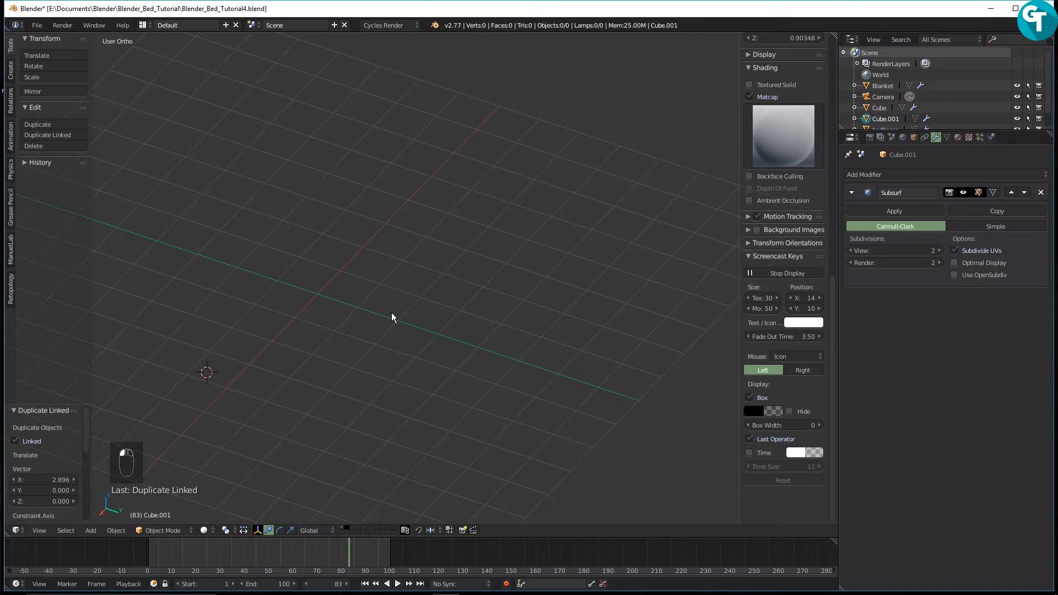
{"action": "key", "text": "shift+c"}
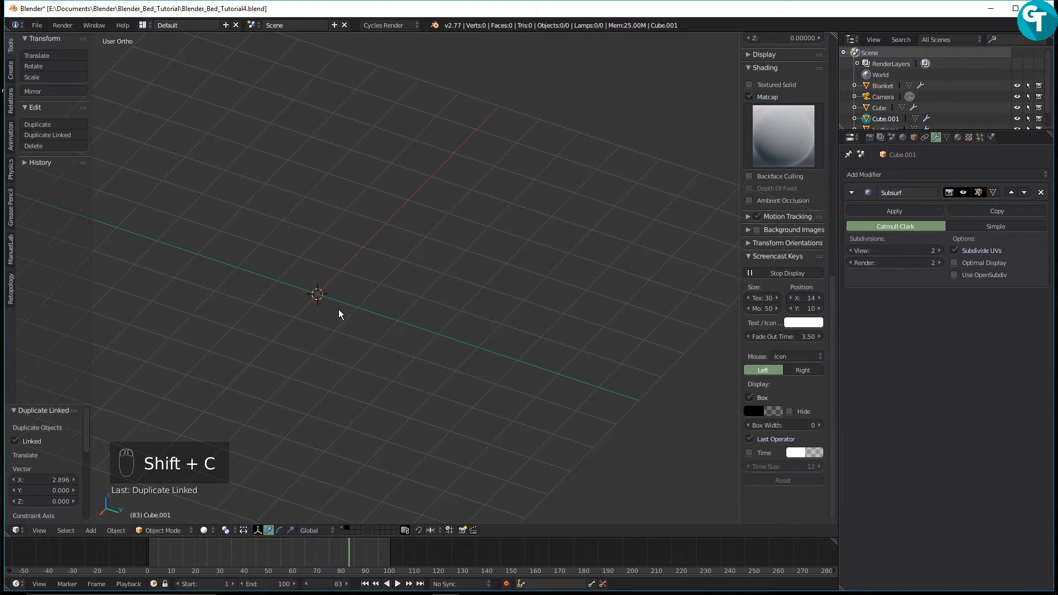
{"action": "middle_click_drag", "start_coordinate": [342, 315], "coordinate": [418, 371]}
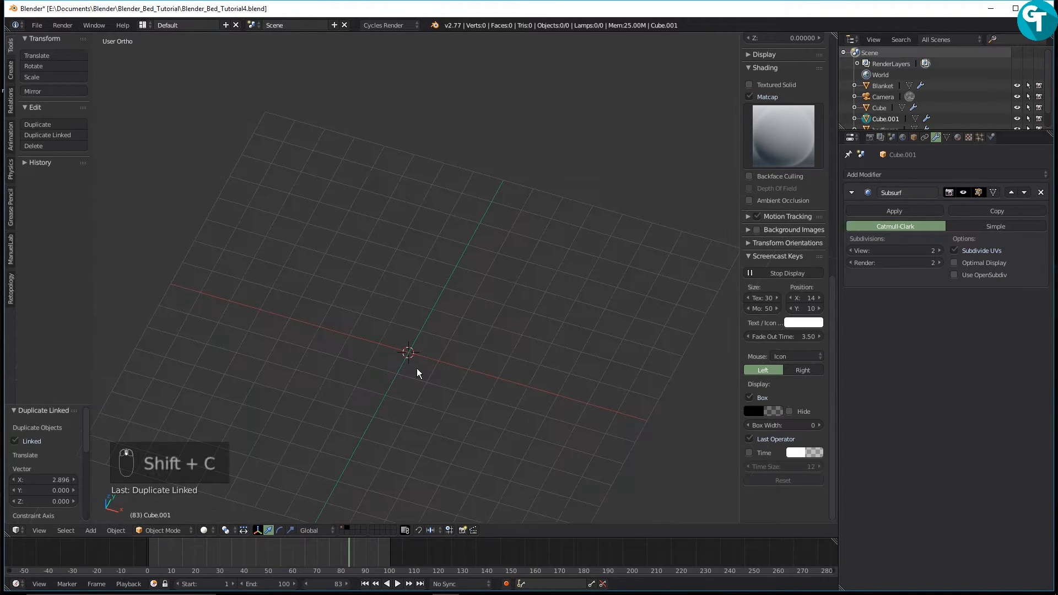
{"action": "key", "text": "shift+a"}
{"action": "mouse_move", "coordinate": [421, 371]}
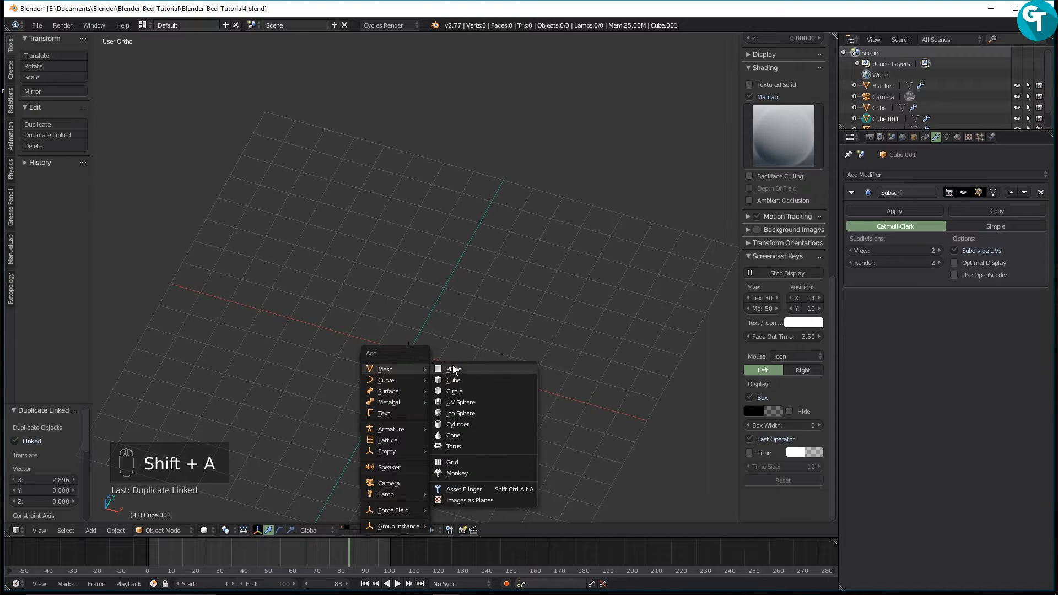
{"action": "left_click", "coordinate": [474, 382]}
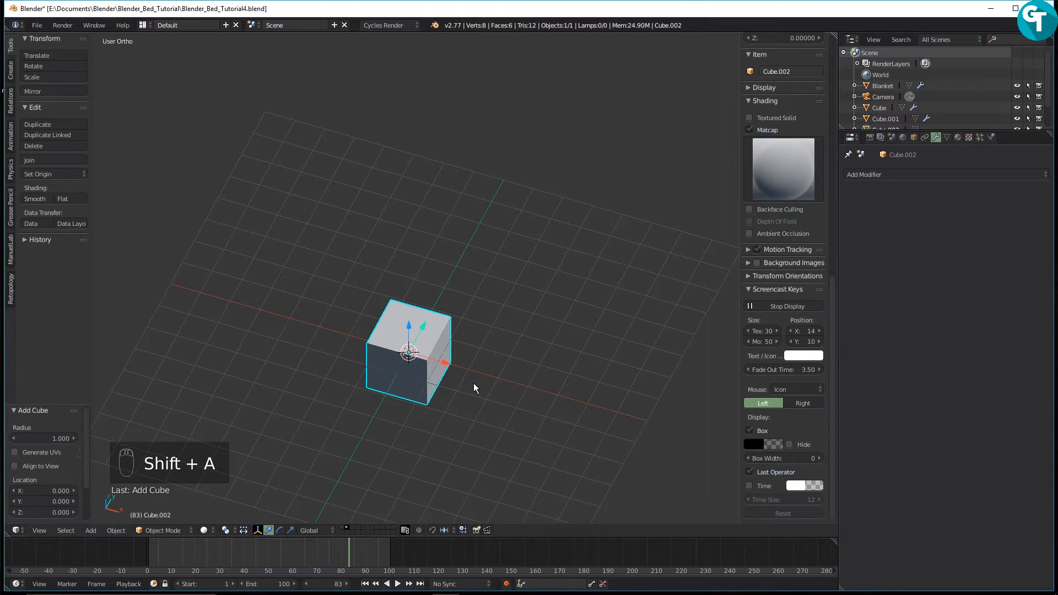
Scale the cube by about 2.116 along Z, 1.442 along X and 0.825 along Y.
{"action": "key", "text": "s"}
{"action": "key", "text": "z"}
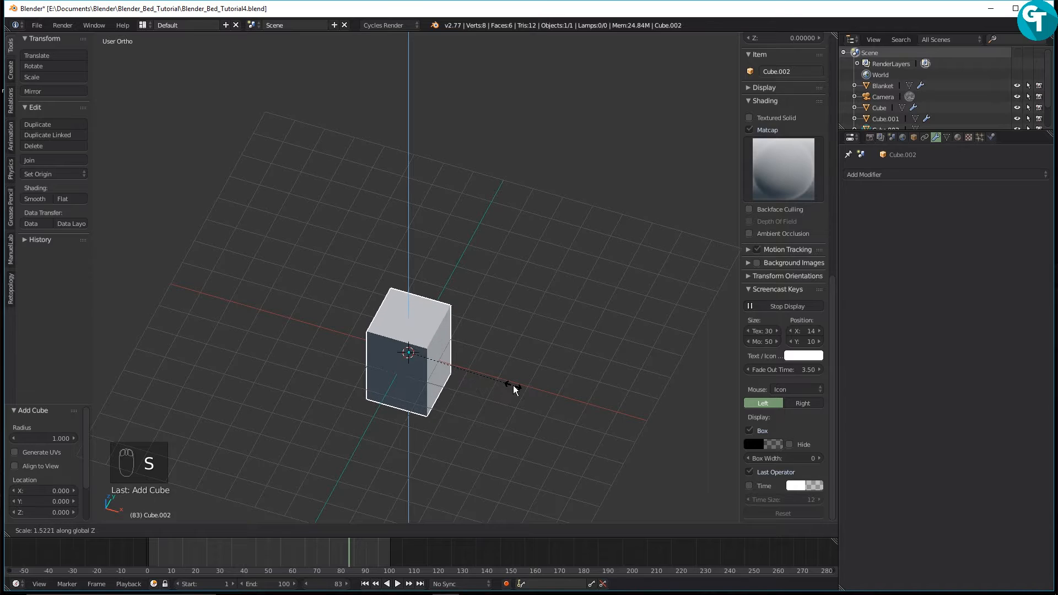
{"action": "left_click", "coordinate": [556, 386]}
{"action": "key", "text": "s"}
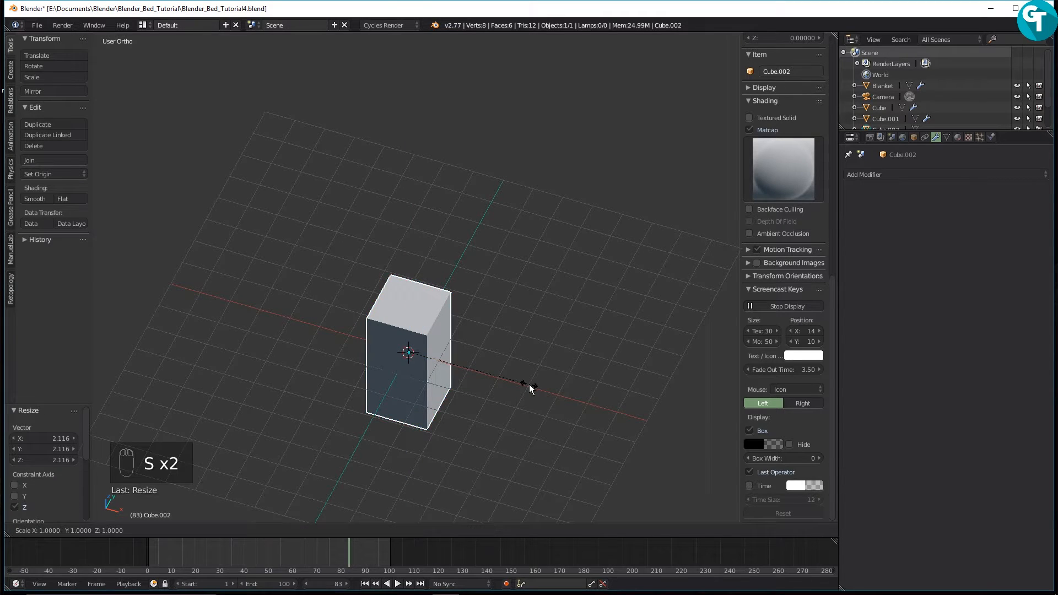
{"action": "key", "text": "x"}
{"action": "left_click", "coordinate": [586, 396]}
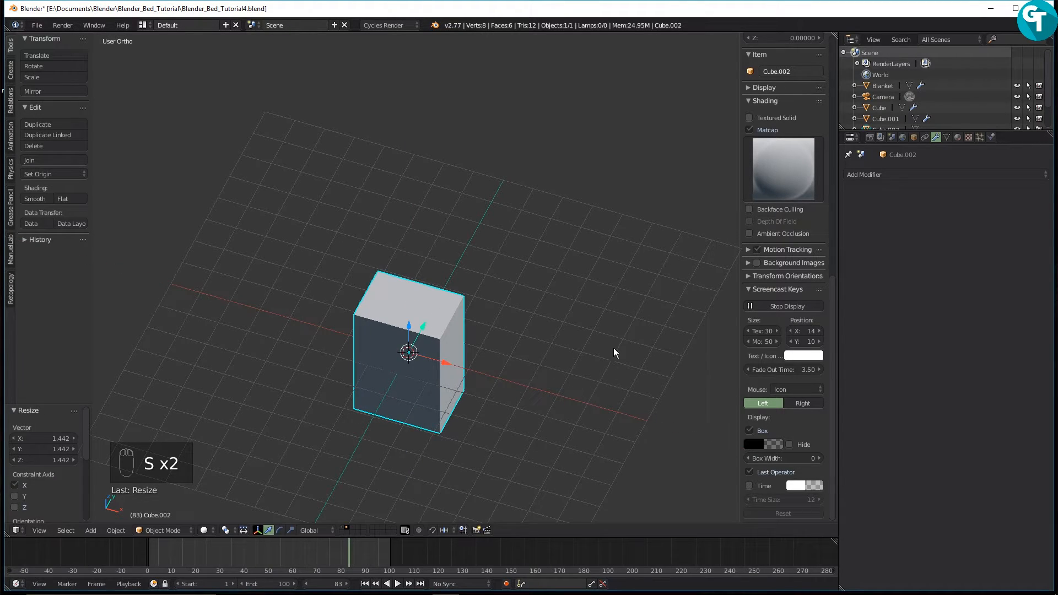
{"action": "key", "text": "s"}
{"action": "key", "text": "y"}
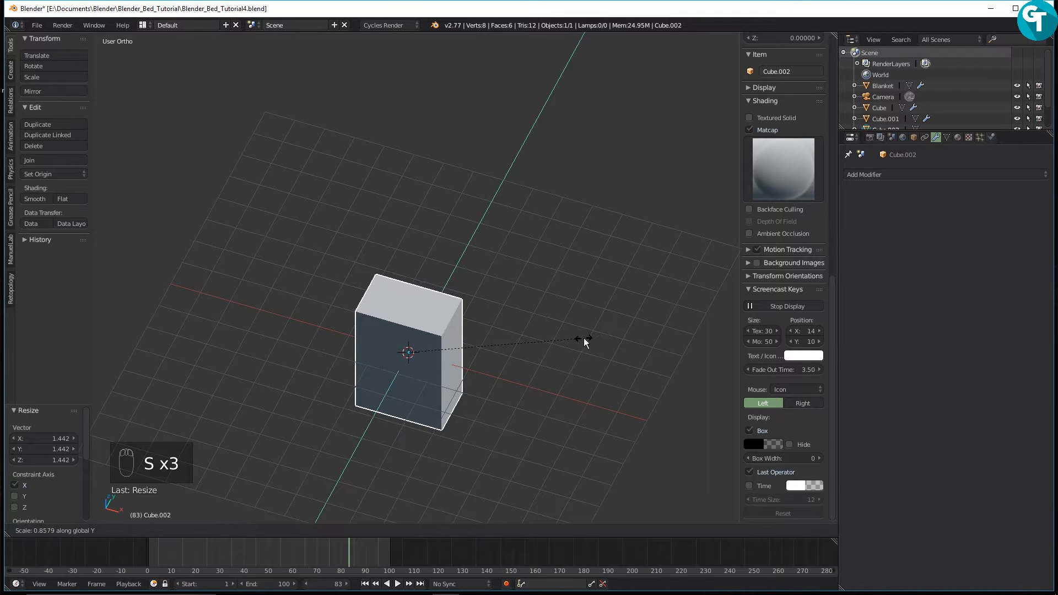
{"action": "left_click", "coordinate": [576, 343]}
Open the stretched cube's mesh for editing in front view.
{"action": "key", "text": "KP_1"}
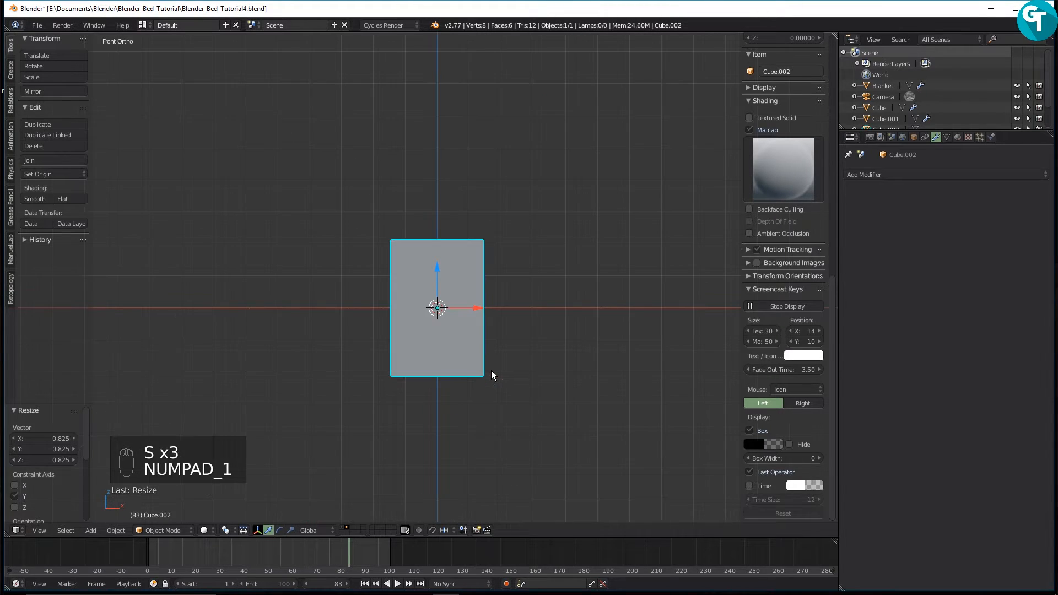
{"action": "scroll", "coordinate": [539, 354], "scroll_direction": "up", "scroll_amount": 4}
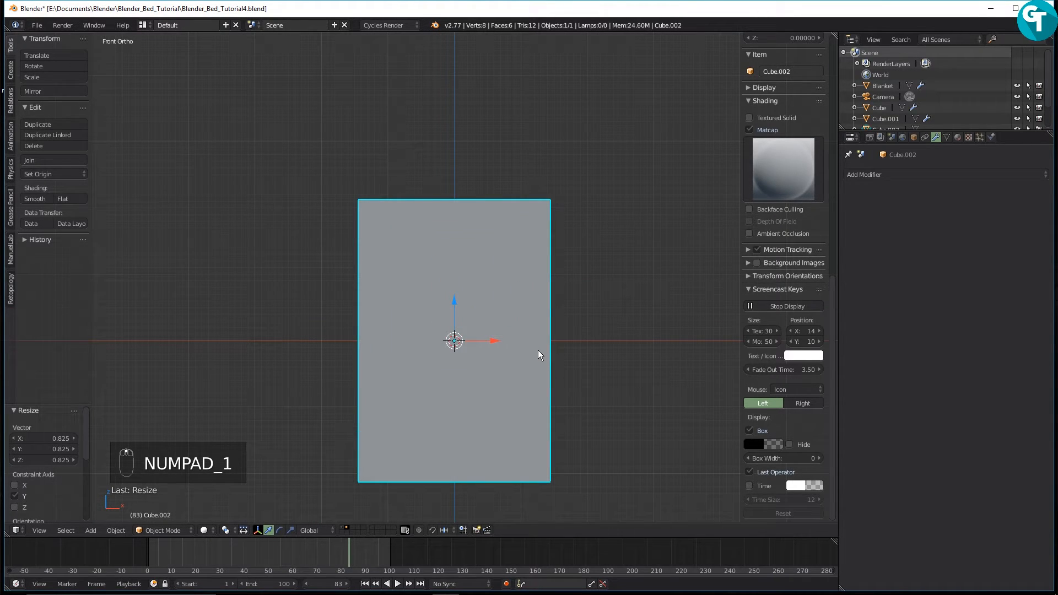
{"action": "key", "text": "Tab"}
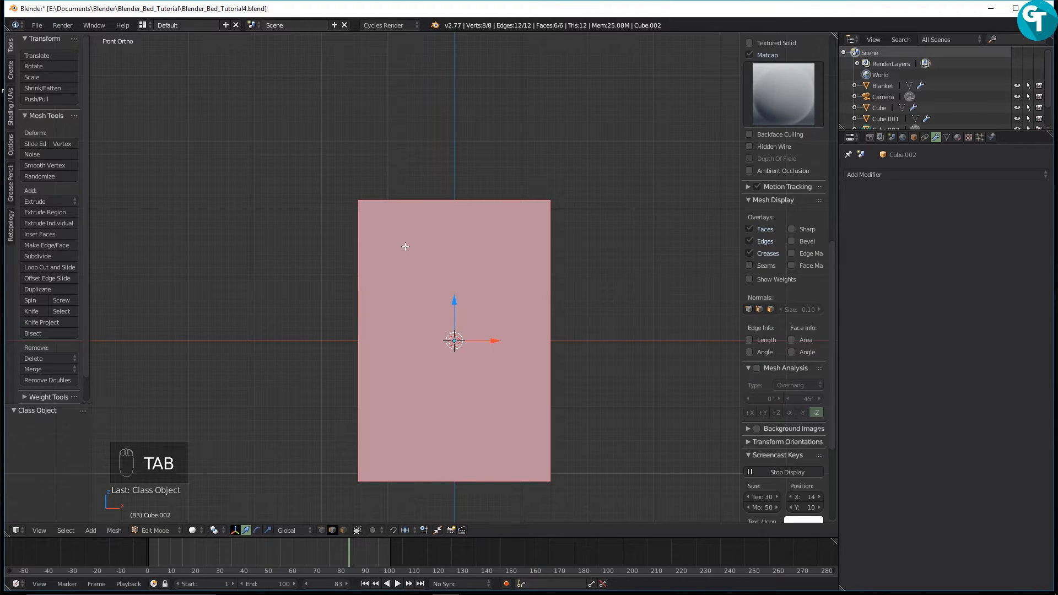
{"action": "key", "text": "ctrl+shift+r"}
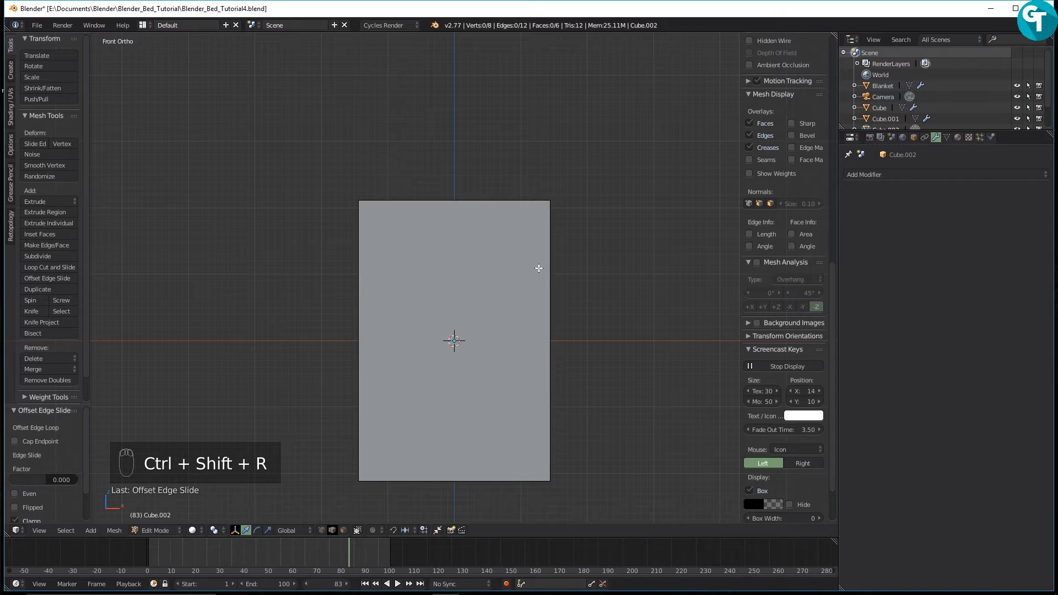
{"action": "left_click", "coordinate": [548, 309]}
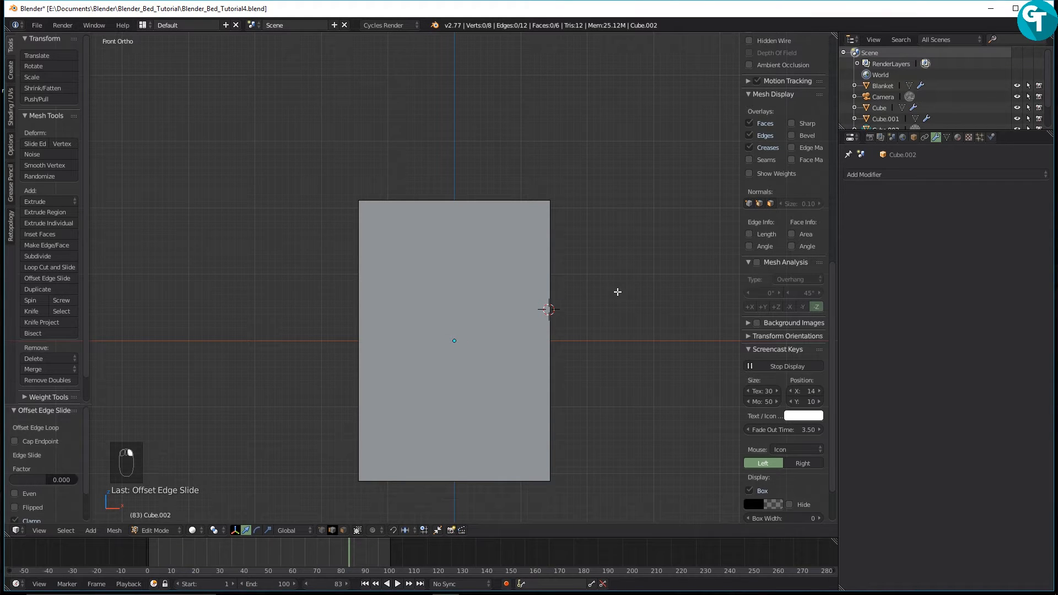
{"action": "key", "text": "shift+c"}
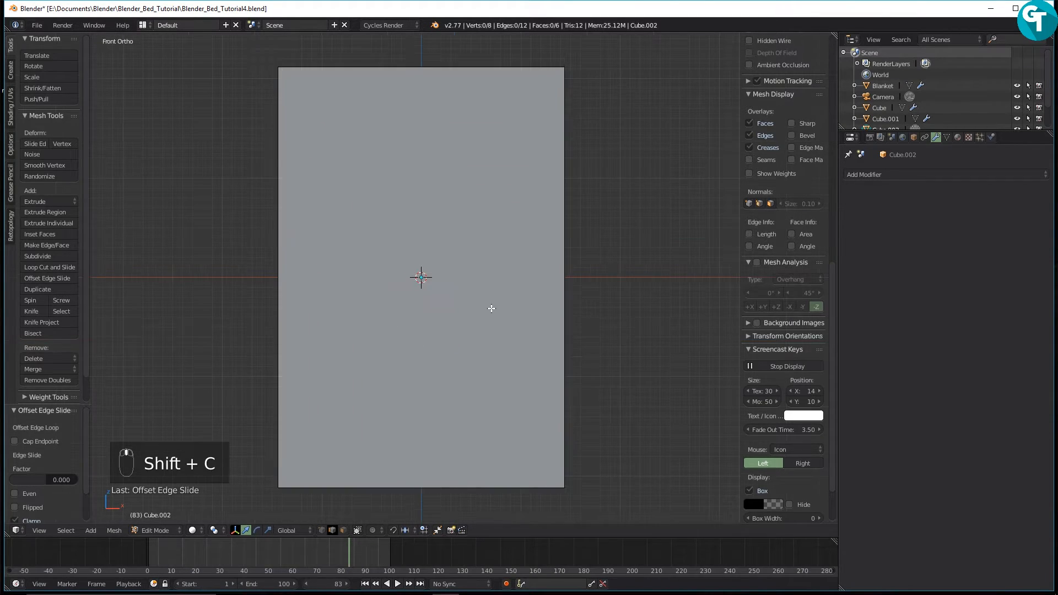
Cut three horizontal edge loops around the box, dividing its front into four stacked sections of roughly equal height.
{"action": "scroll", "coordinate": [487, 304], "scroll_direction": "down", "scroll_amount": 2}
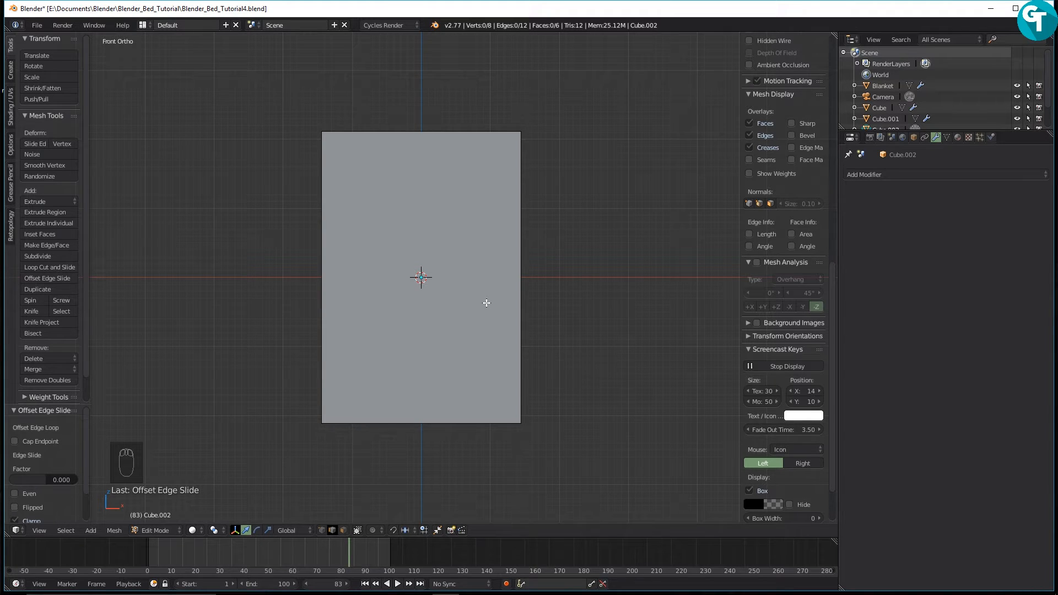
{"action": "key", "text": "ctrl+r"}
{"action": "left_click", "coordinate": [486, 303]}
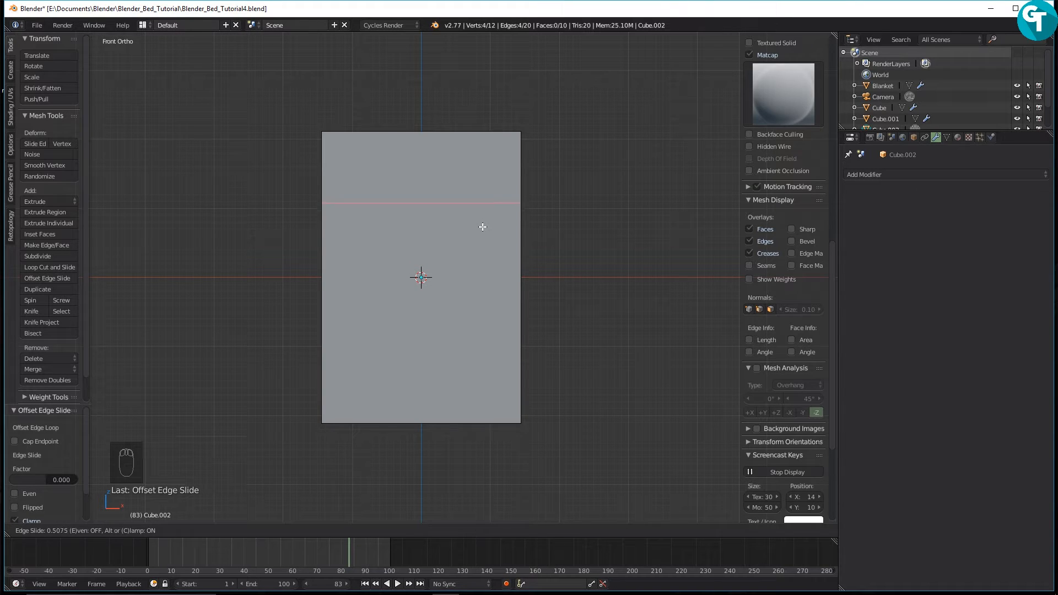
{"action": "left_click", "coordinate": [483, 226]}
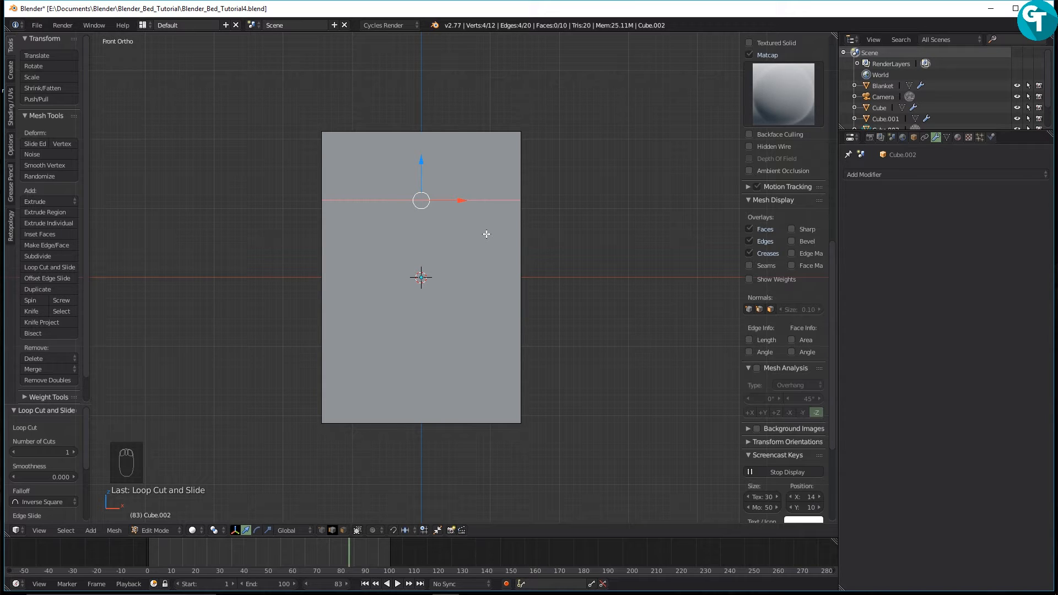
{"action": "key", "text": "ctrl+r"}
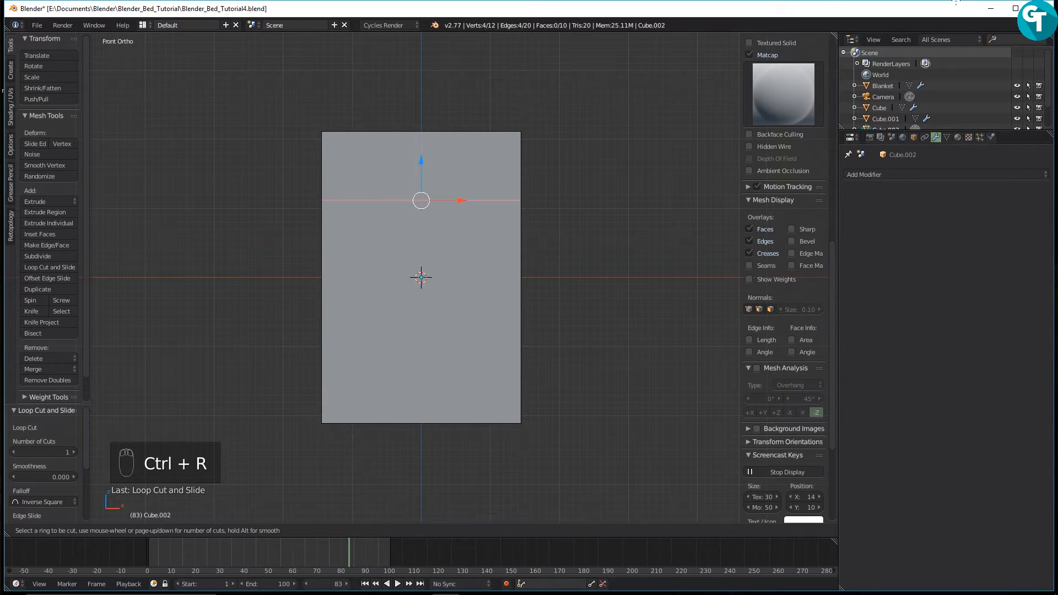
{"action": "left_click", "coordinate": [492, 283]}
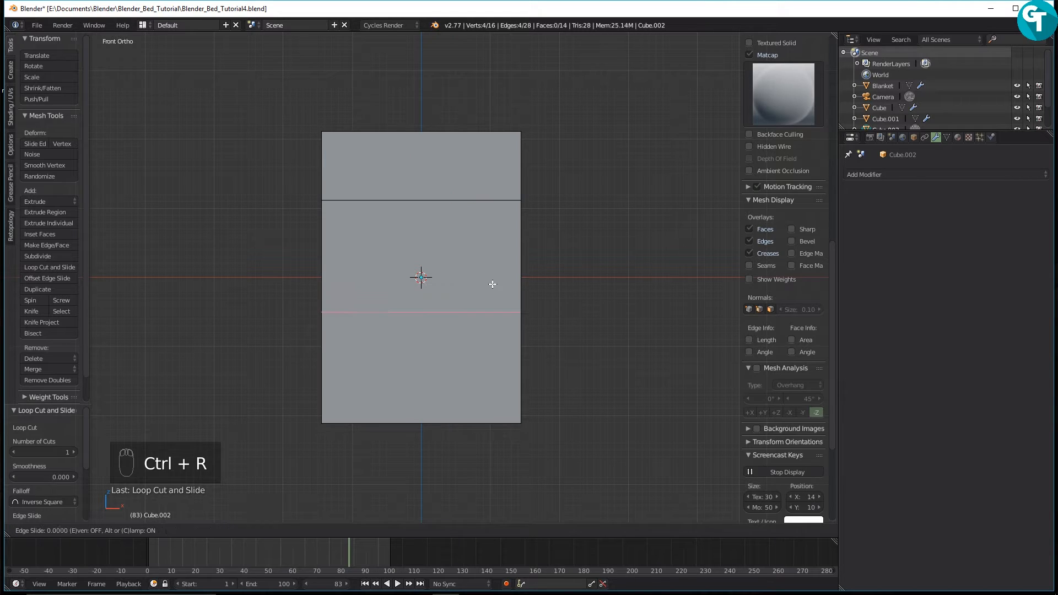
{"action": "left_click", "coordinate": [497, 252]}
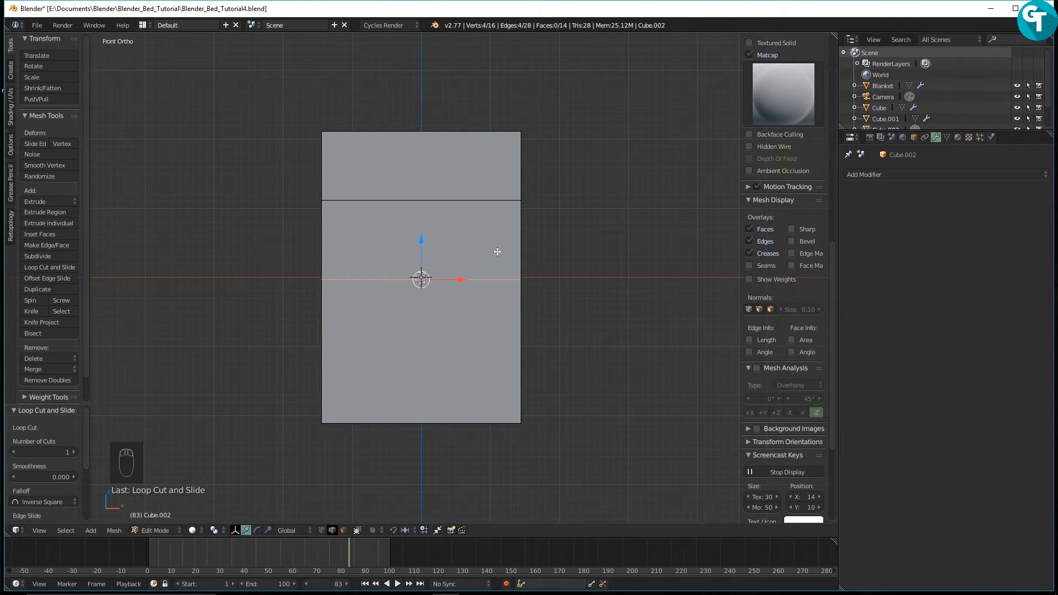
{"action": "key", "text": "ctrl+r"}
{"action": "left_click", "coordinate": [484, 333]}
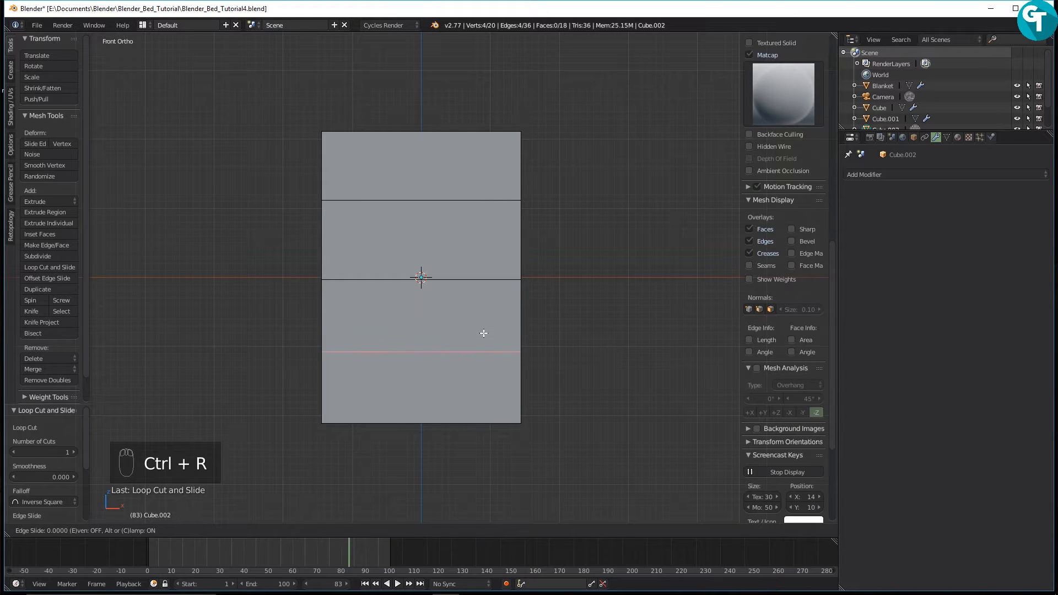
{"action": "left_click", "coordinate": [484, 333]}
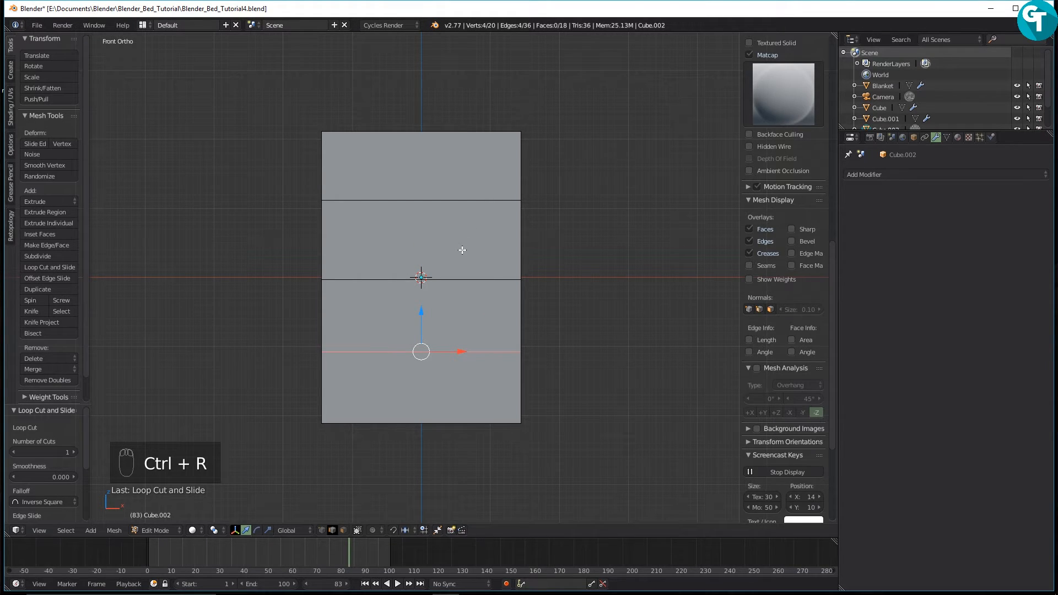
Switch to face selection and inset the top front section of the box by about 0.087.
{"action": "key", "text": "Tab"}
{"action": "left_click", "coordinate": [559, 243]}
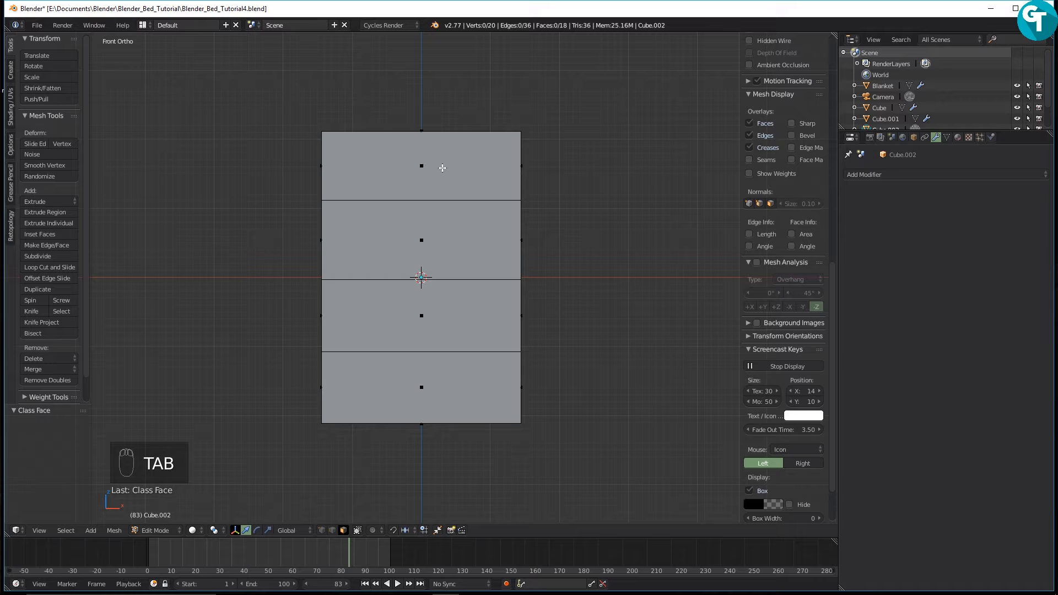
{"action": "left_click", "coordinate": [443, 168]}
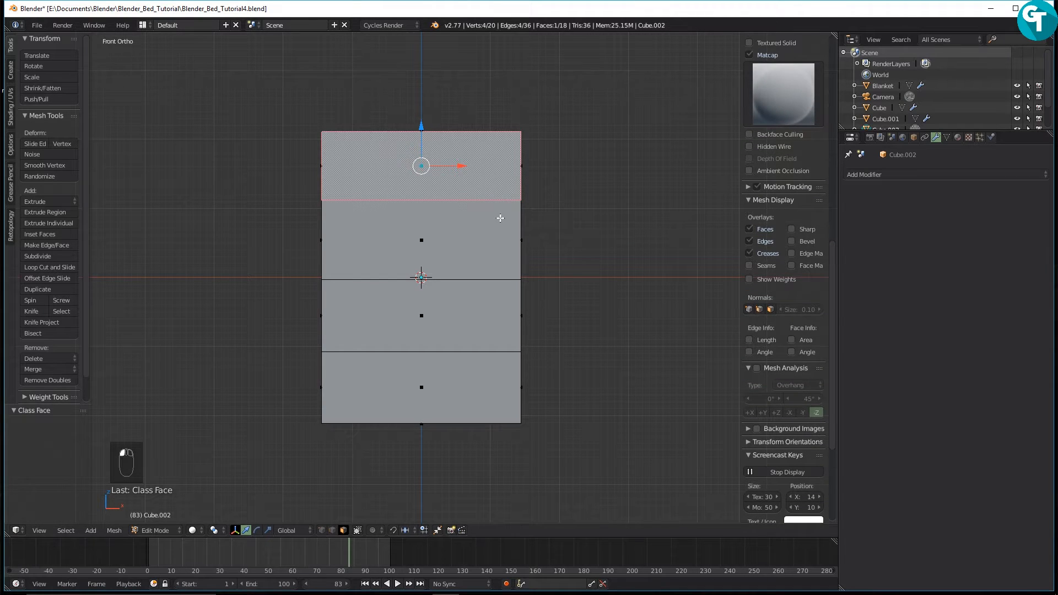
{"action": "middle_click_drag", "start_coordinate": [500, 218], "coordinate": [459, 231]}
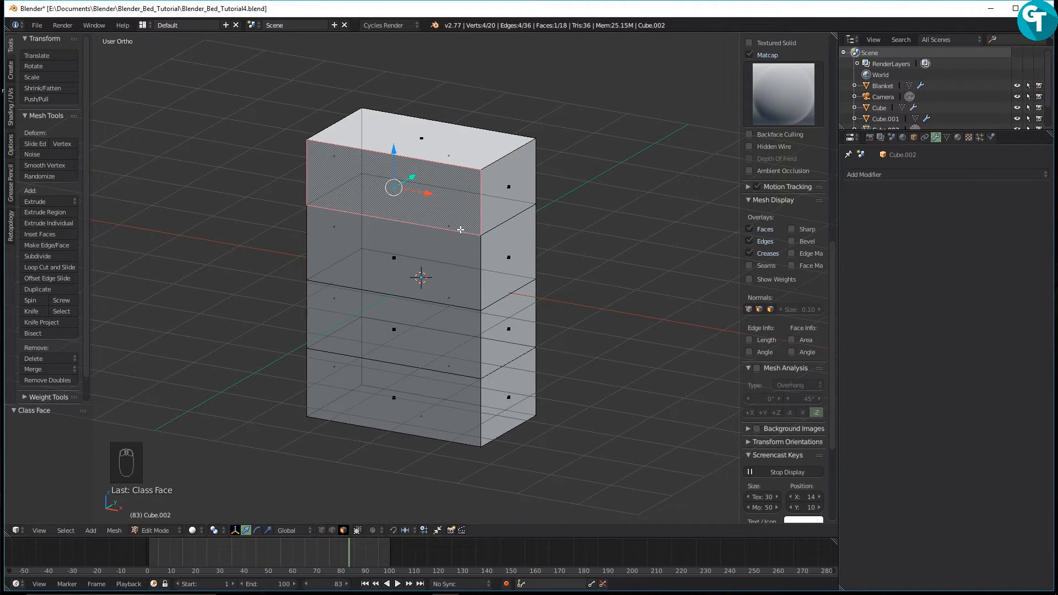
{"action": "key", "text": "i"}
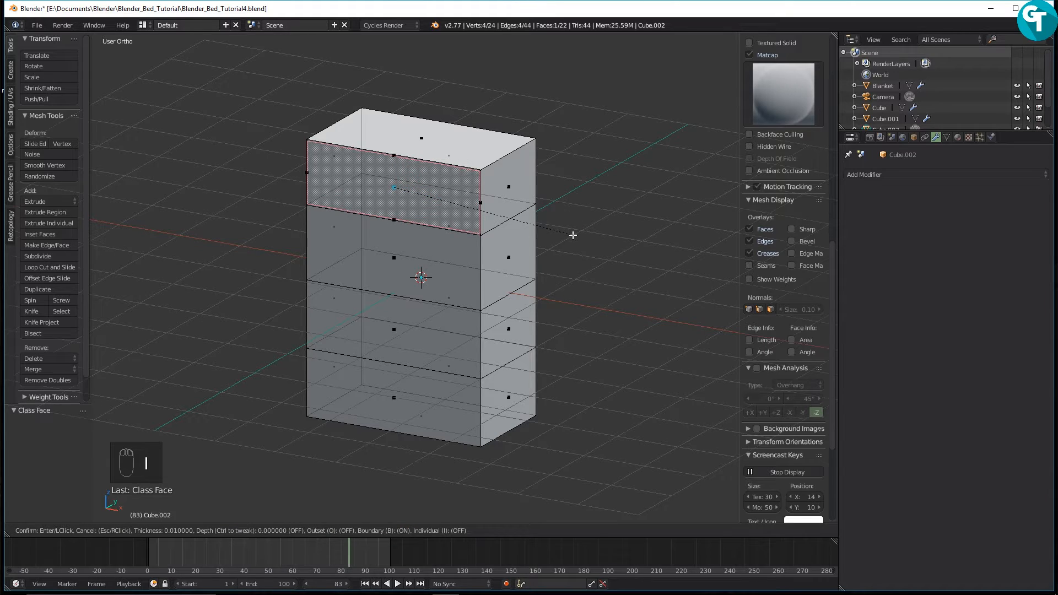
{"action": "left_click", "coordinate": [568, 235]}
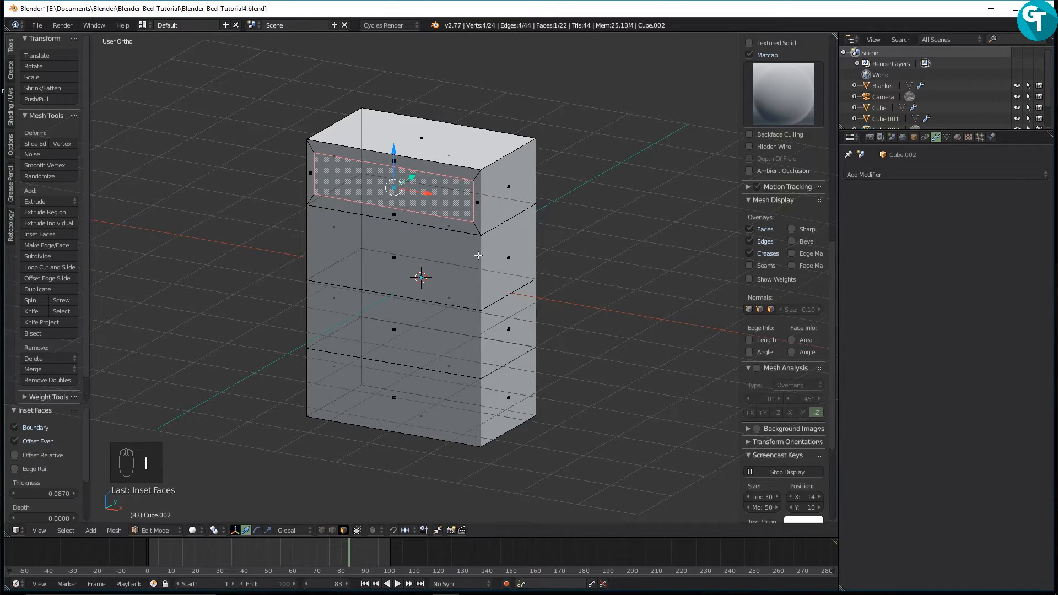
Limit selection to visible faces and inset the second front section from the top by about 0.0965.
{"action": "right_click", "coordinate": [453, 259]}
{"action": "right_click", "coordinate": [402, 277]}
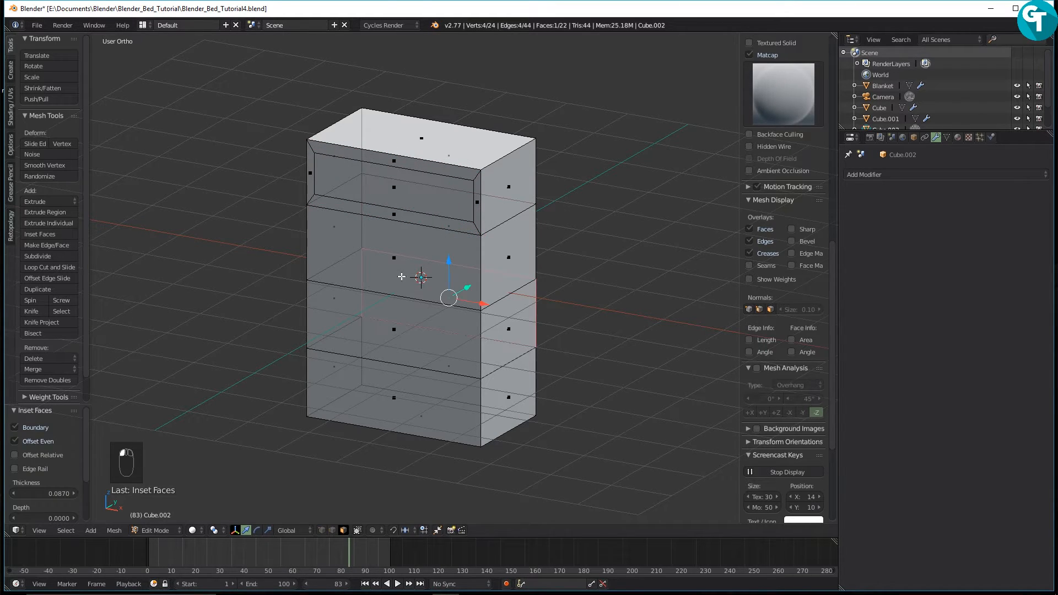
{"action": "key", "text": "Tab"}
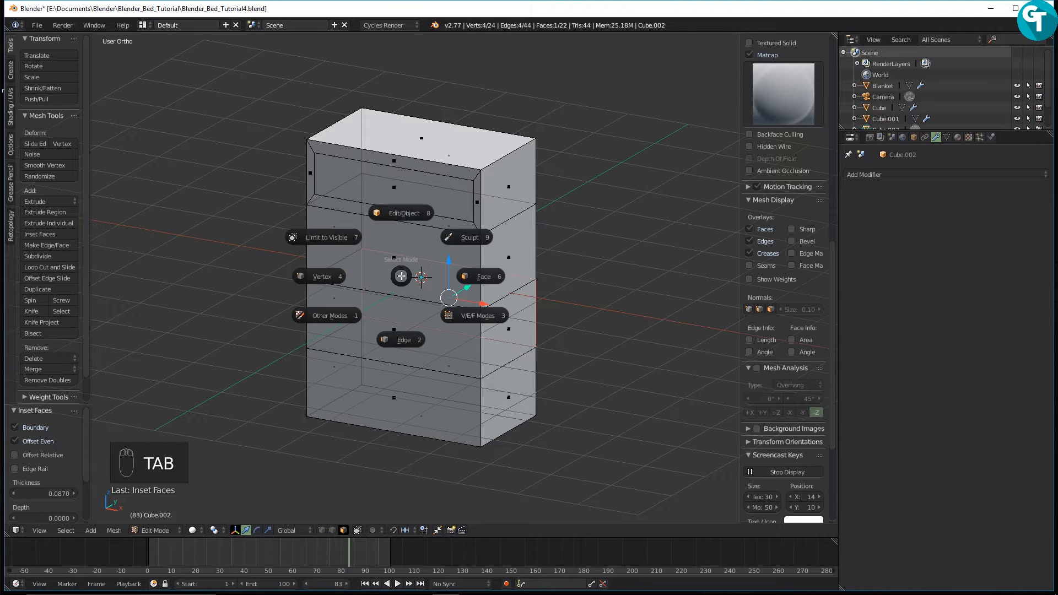
{"action": "right_click", "coordinate": [401, 265]}
{"action": "middle_click_drag", "start_coordinate": [400, 265], "coordinate": [470, 279]}
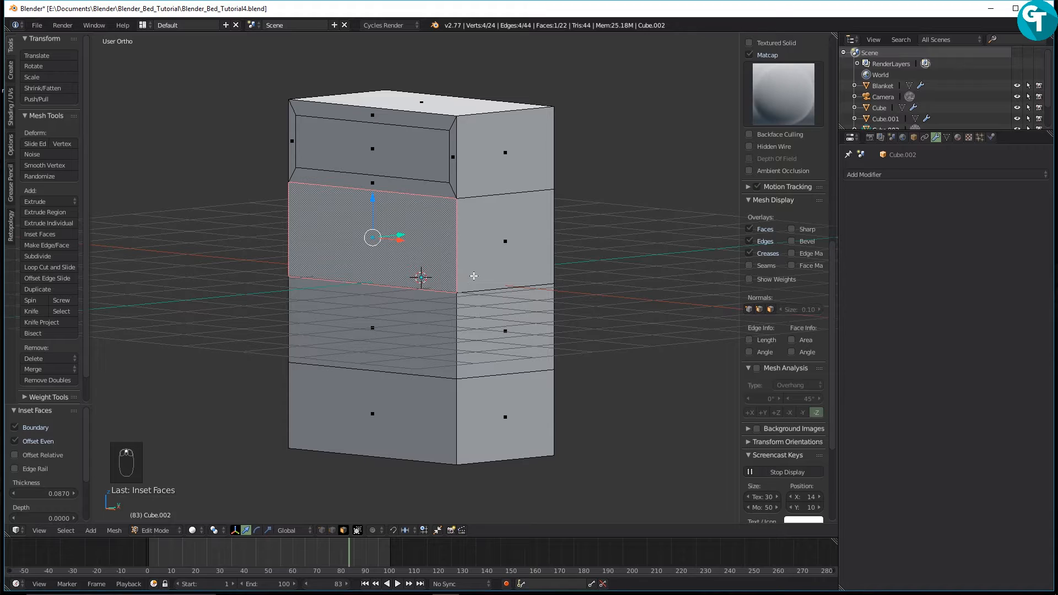
{"action": "key", "text": "i"}
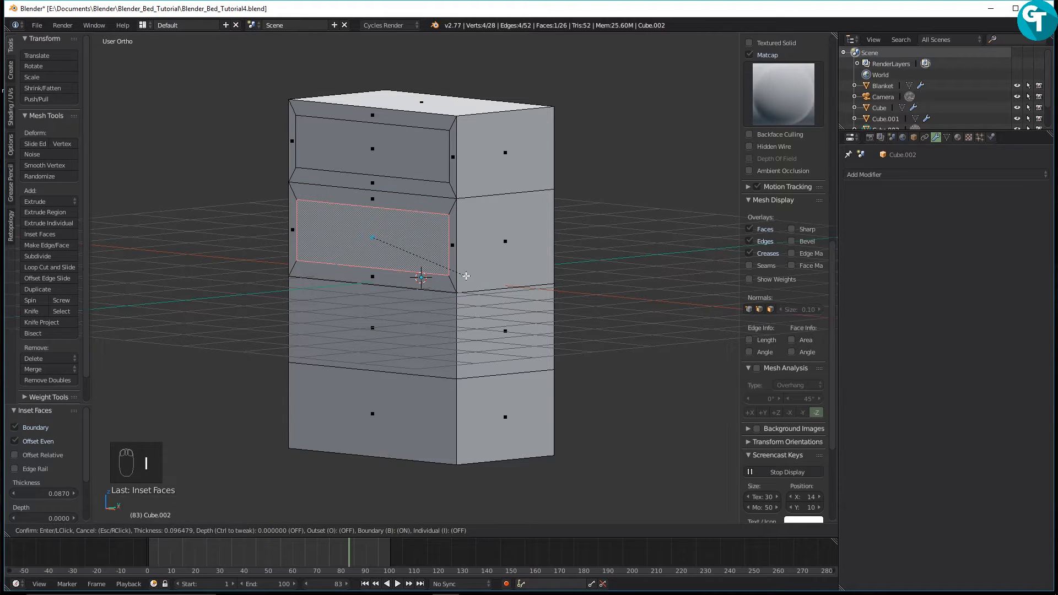
{"action": "left_click", "coordinate": [466, 276]}
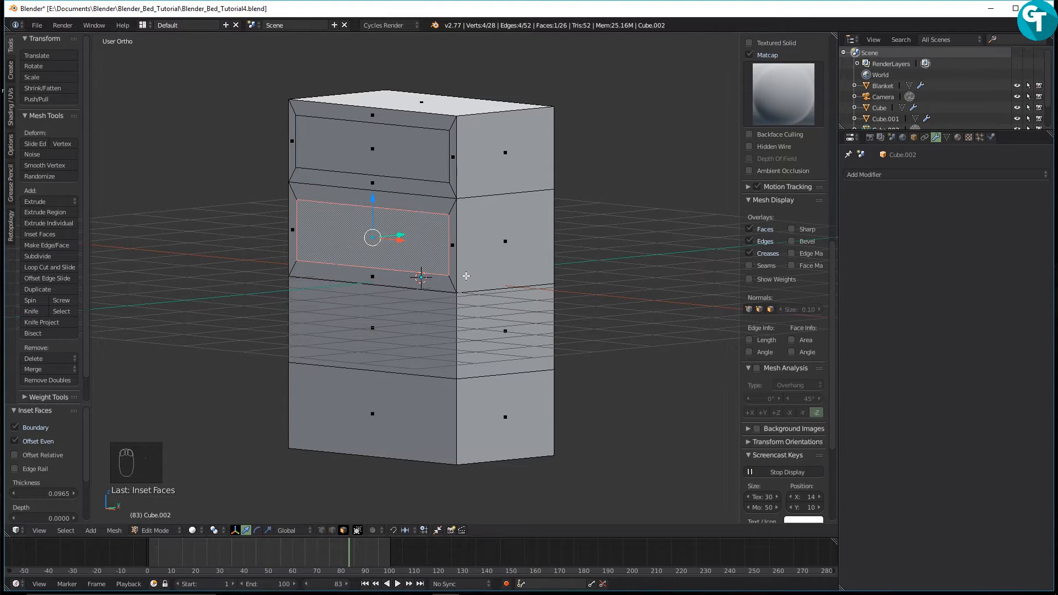
Toggle limiting the selection to visible geometry off and back on to compare how the box's rear faces behave.
{"action": "key", "text": "z"}
{"action": "key", "text": "Tab"}
{"action": "left_click", "coordinate": [421, 239]}
{"action": "middle_click_drag", "start_coordinate": [440, 235], "coordinate": [440, 290]}
{"action": "scroll", "coordinate": [440, 290], "scroll_direction": "up", "scroll_amount": 2}
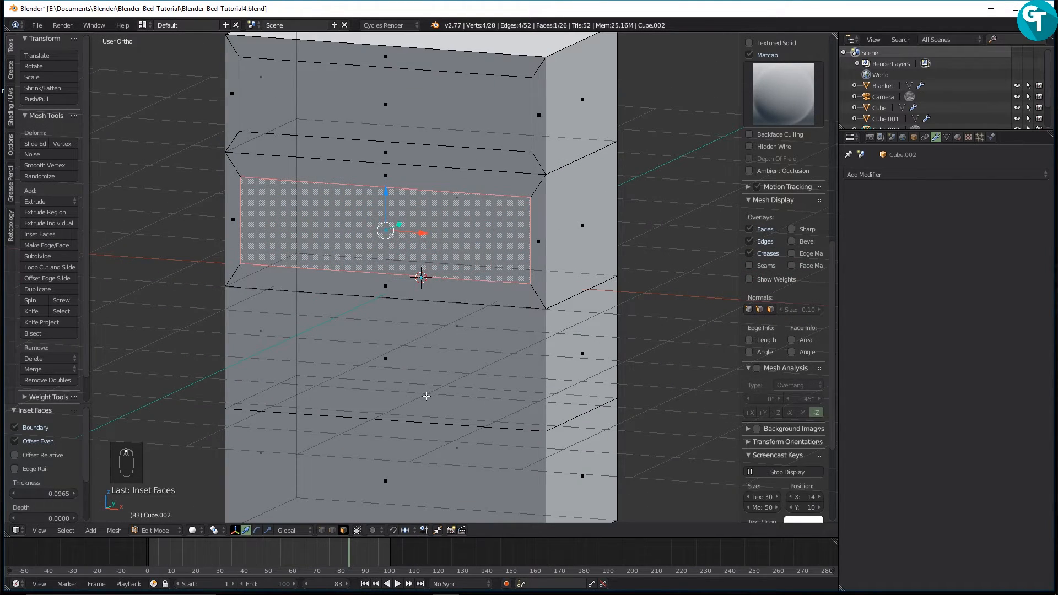
{"action": "left_click", "coordinate": [357, 530]}
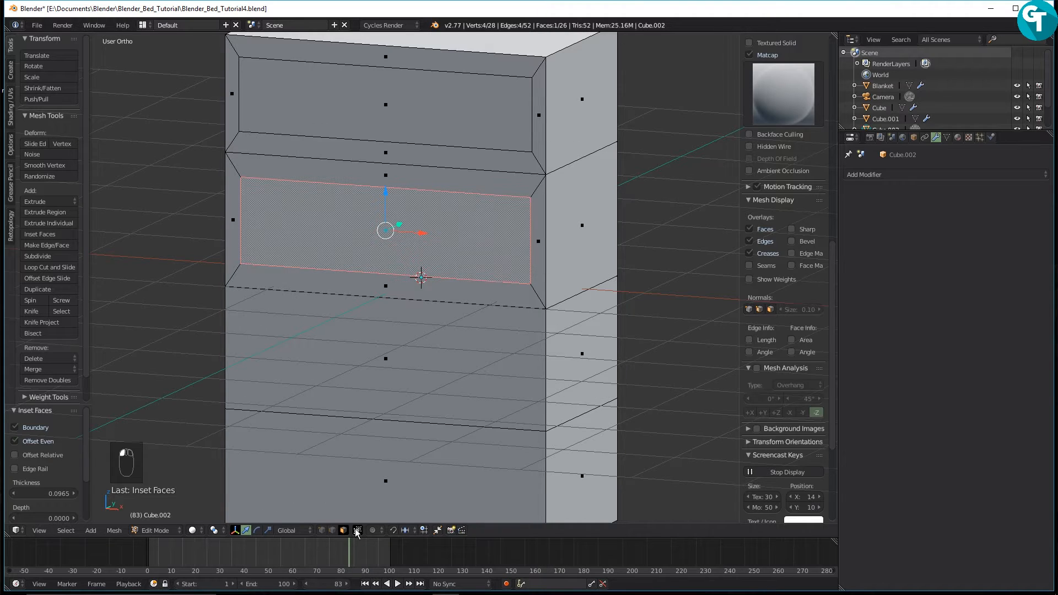
{"action": "scroll", "coordinate": [394, 265], "scroll_direction": "down", "scroll_amount": 1}
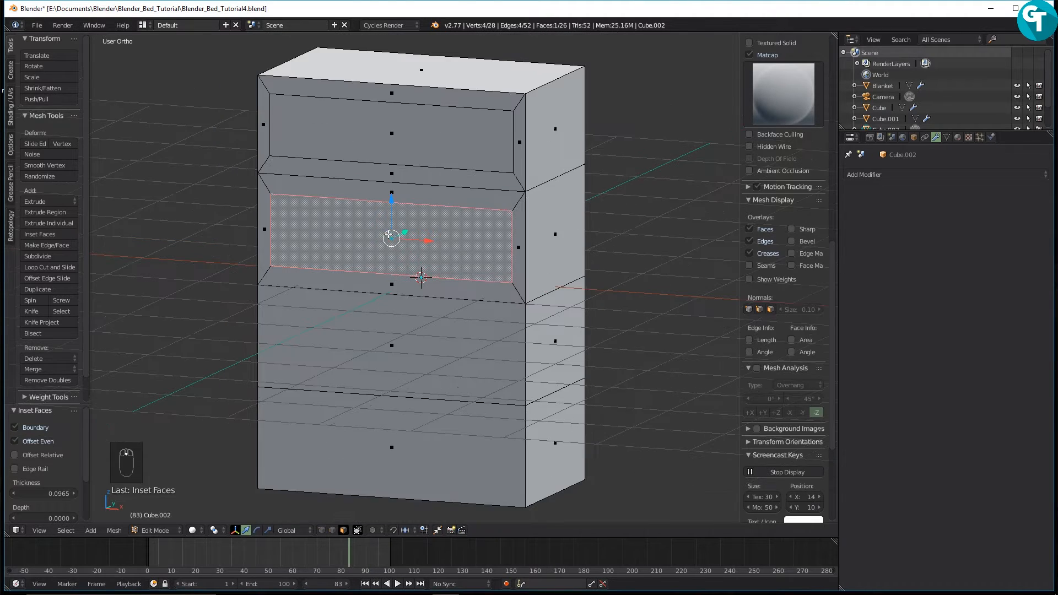
{"action": "key", "text": "Tab"}
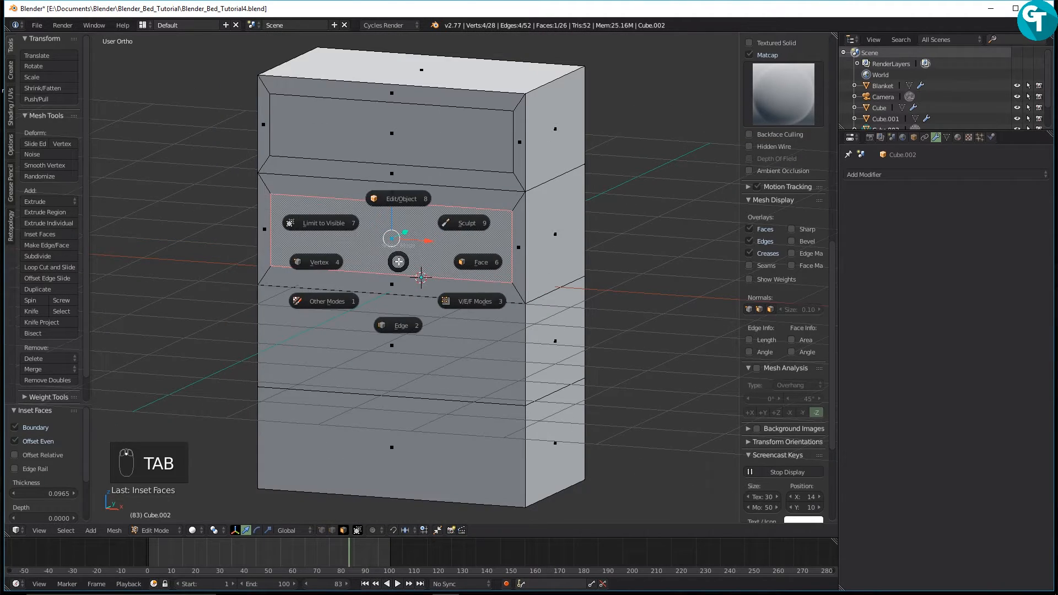
{"action": "left_click", "coordinate": [323, 224]}
{"action": "key", "text": "Tab"}
{"action": "left_click", "coordinate": [298, 191]}
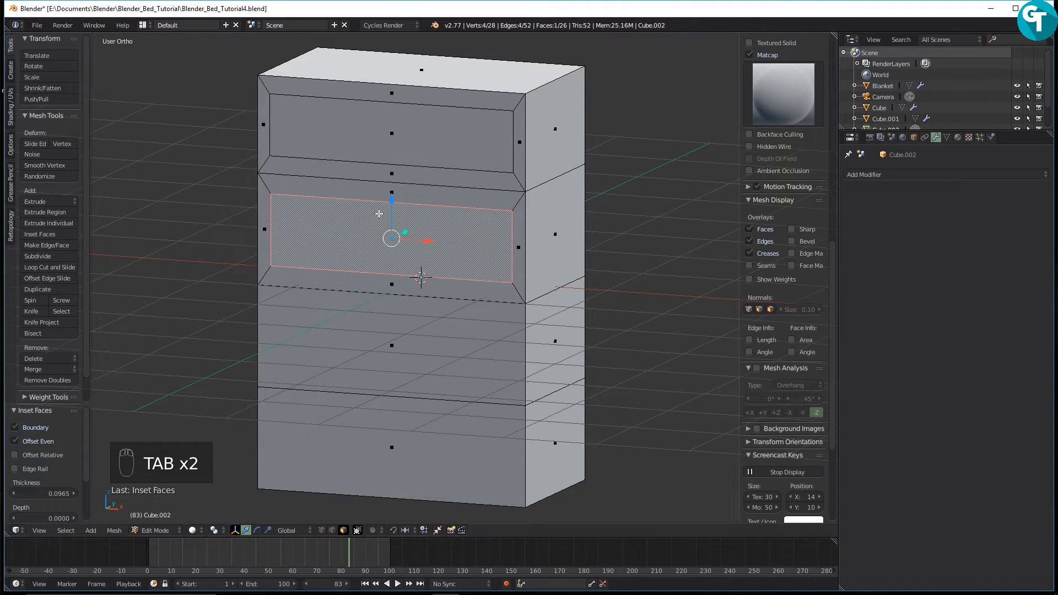
Inset the third front section from the top by about 0.08.
{"action": "right_click", "coordinate": [437, 344]}
{"action": "middle_click_drag", "start_coordinate": [455, 346], "coordinate": [430, 348]}
{"action": "key", "text": "i"}
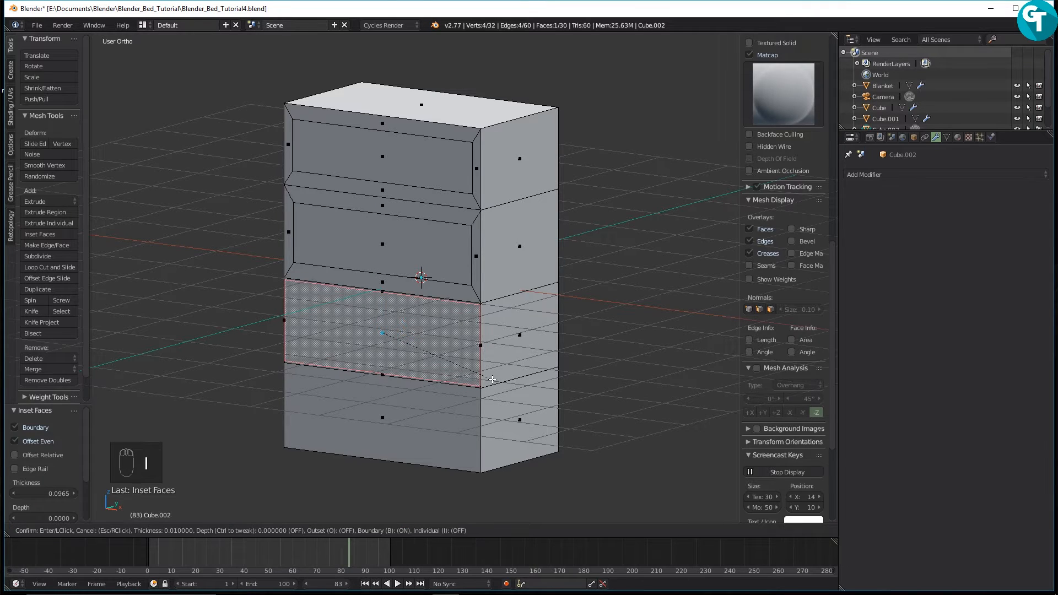
{"action": "left_click", "coordinate": [487, 380]}
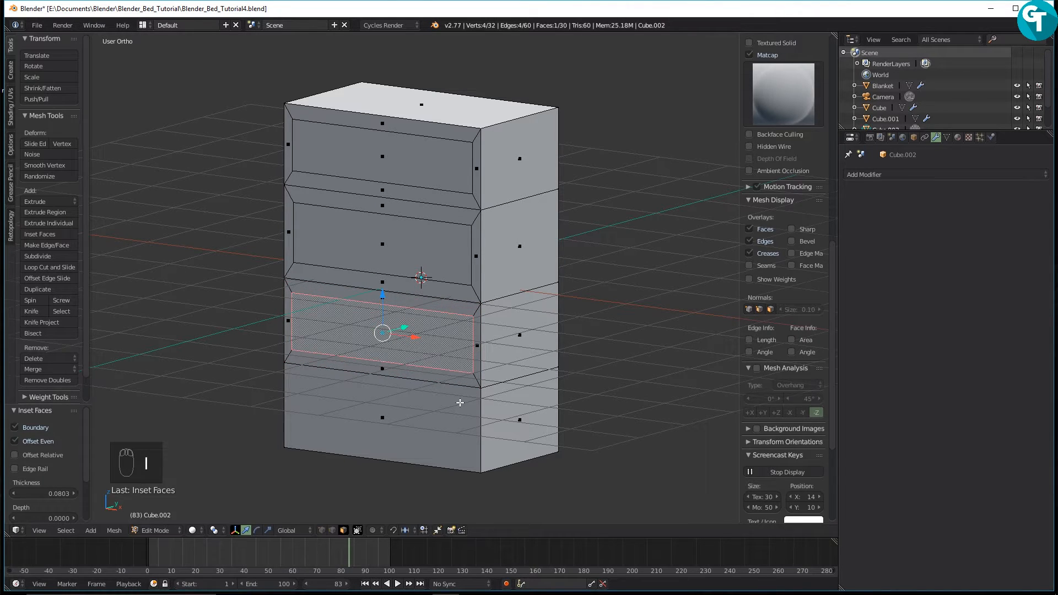
Inset the bottom front section of the box by about 0.07.
{"action": "right_click", "coordinate": [447, 417]}
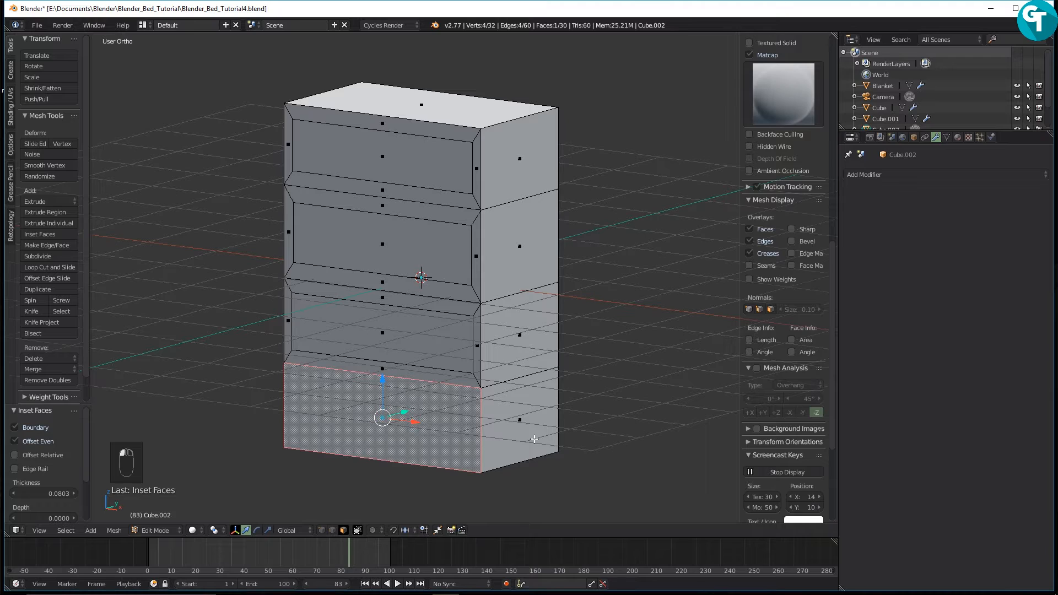
{"action": "key", "text": "i"}
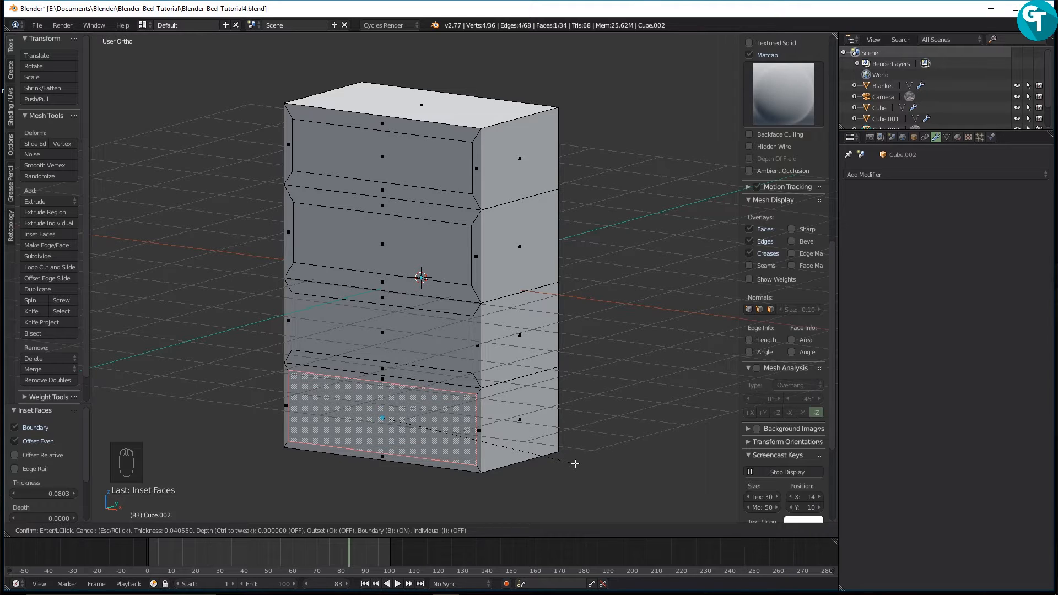
{"action": "left_click", "coordinate": [576, 465]}
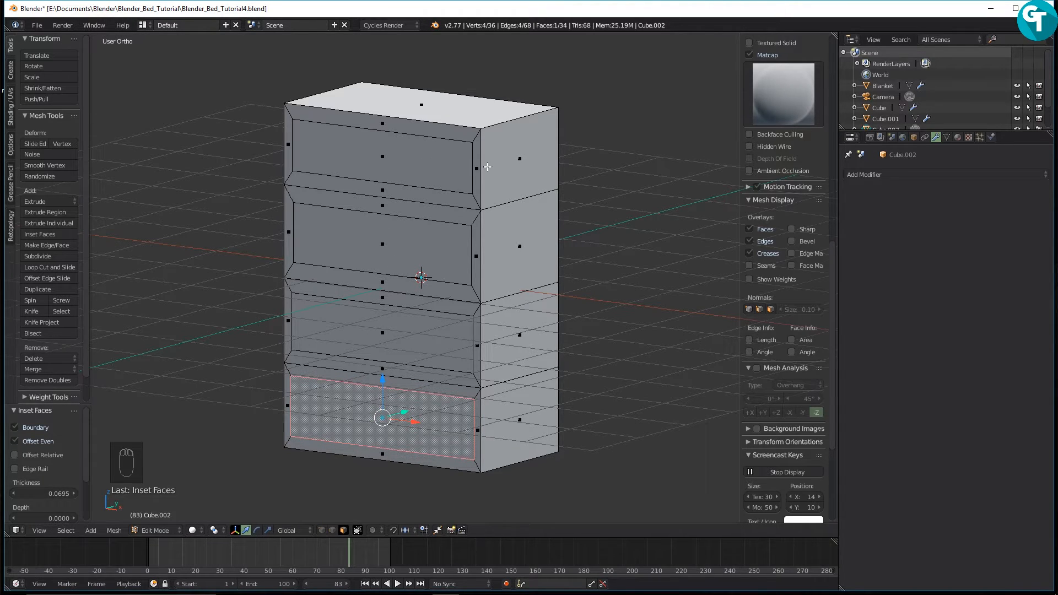
Select the inset face of the top front section, viewed from an angle showing the front and side.
{"action": "middle_click_drag", "start_coordinate": [486, 169], "coordinate": [323, 190], "text": "shift"}
{"action": "right_click", "coordinate": [392, 200]}
{"action": "scroll", "coordinate": [322, 190], "scroll_direction": "up", "scroll_amount": 1}
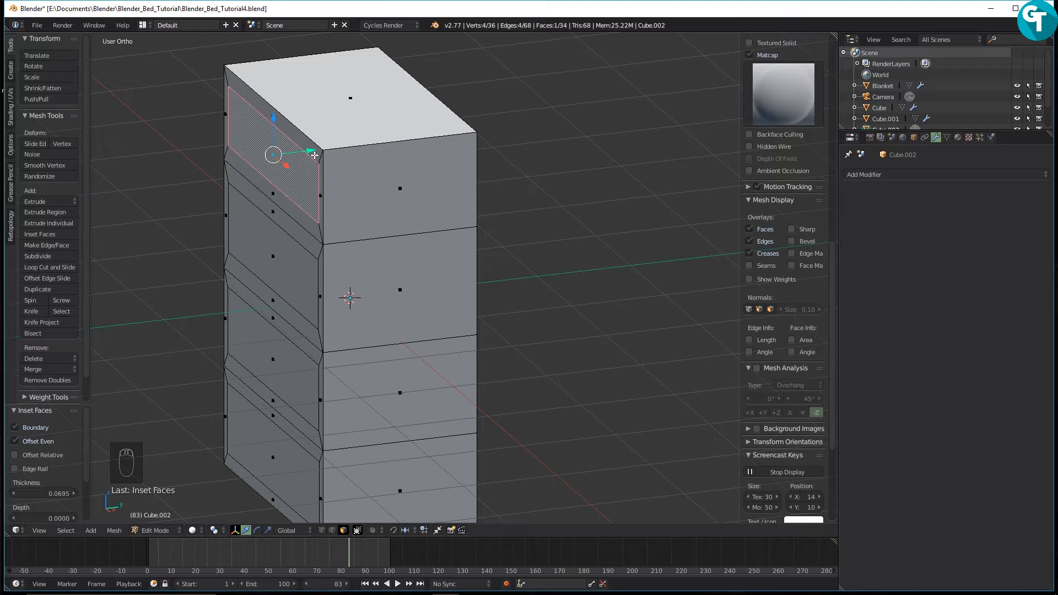
{"action": "middle_click_drag", "start_coordinate": [276, 197], "coordinate": [313, 193]}
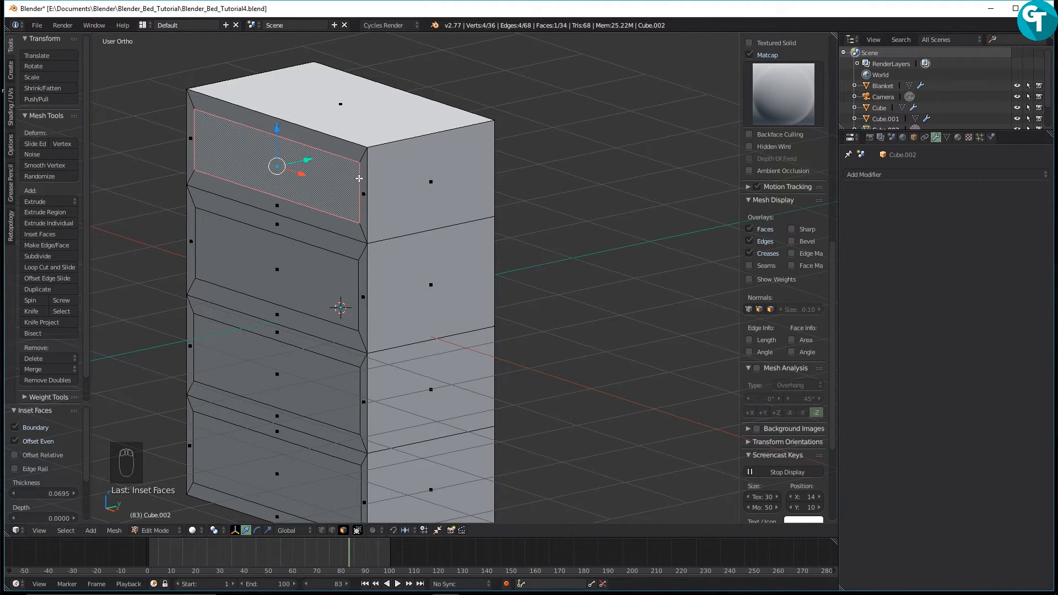
{"action": "key", "text": "e"}
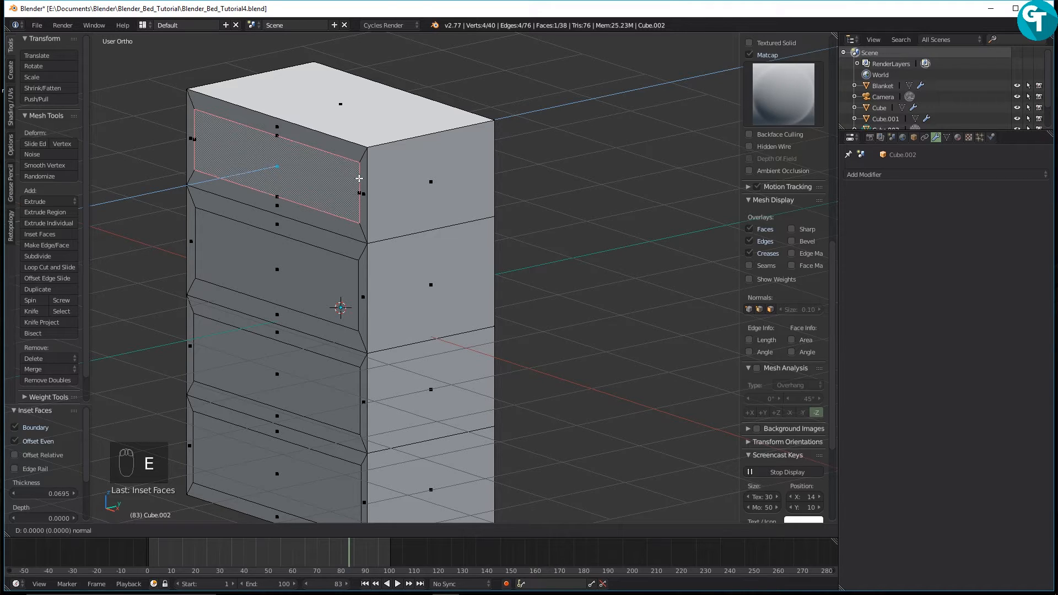
{"action": "type", "text": ".01"}
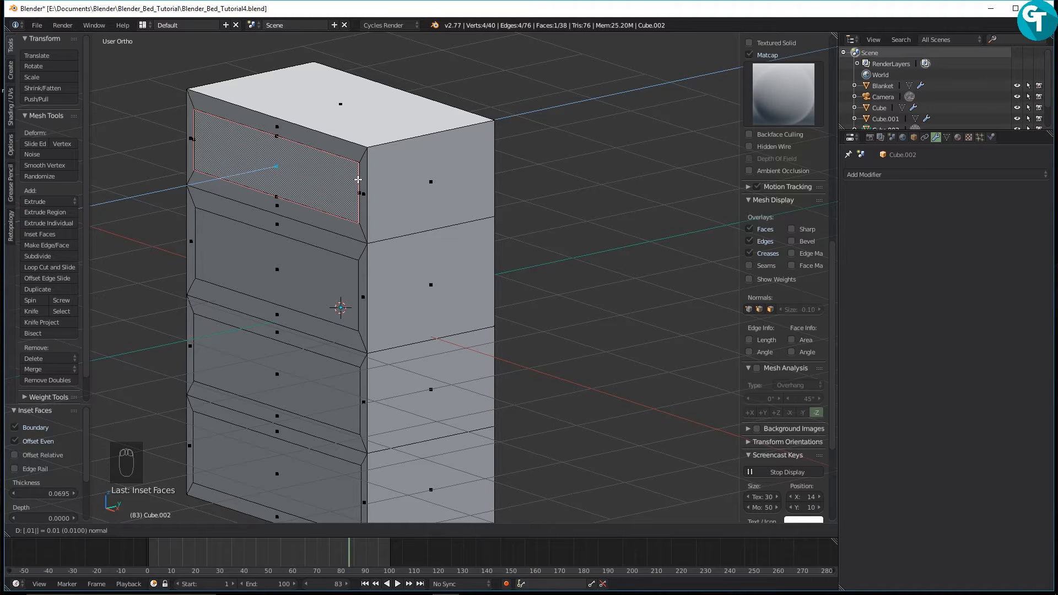
{"action": "key", "text": "Return"}
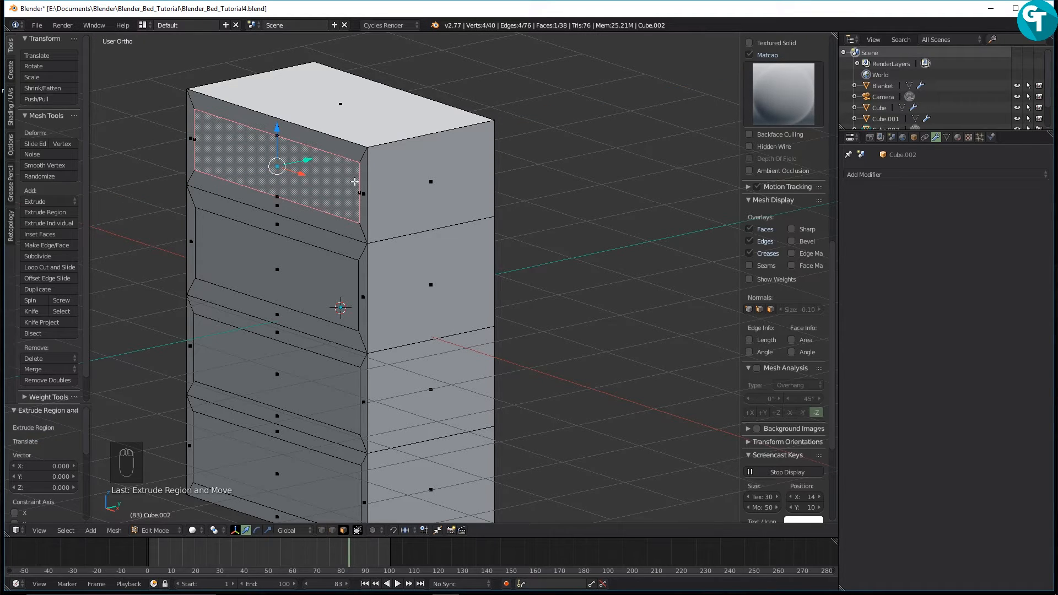
{"action": "key", "text": "ctrl+z"}
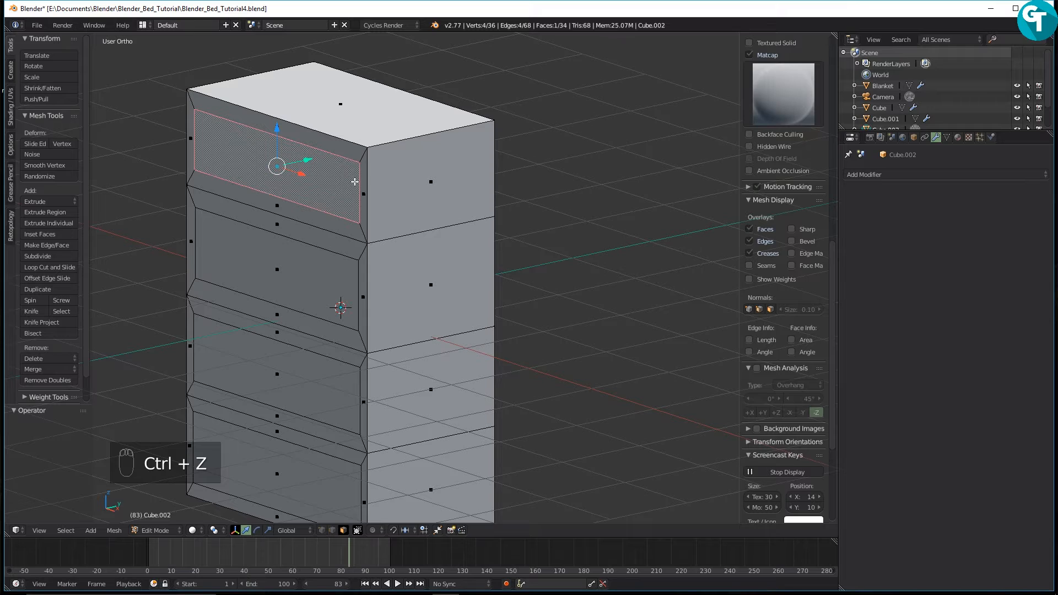
Extrude the inset faces of the top and second front sections outward by 0.1 each.
{"action": "type", "text": "e"}
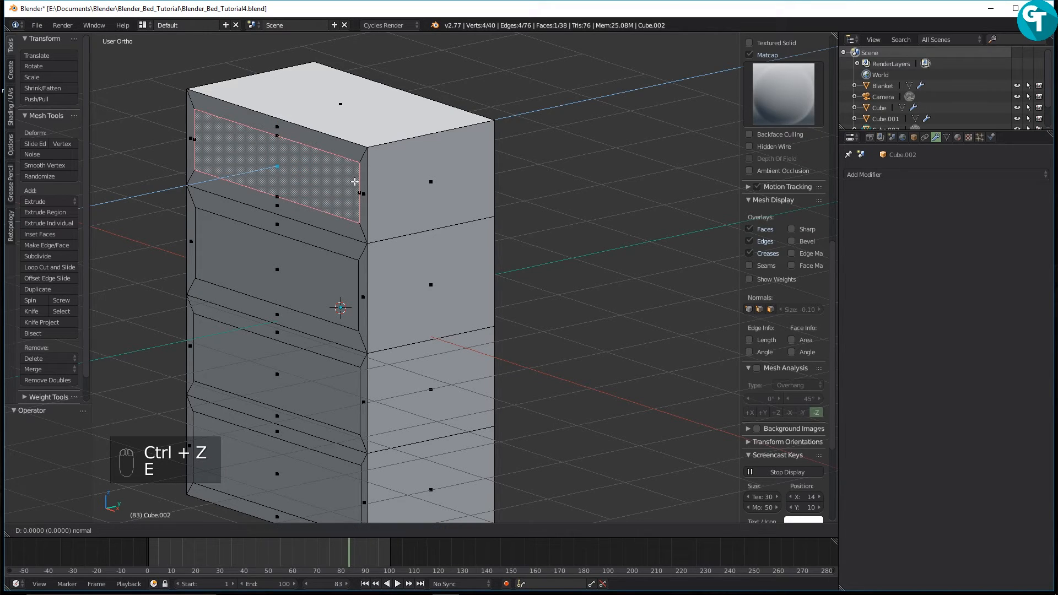
{"action": "type", "text": ".1"}
{"action": "key", "text": "Return"}
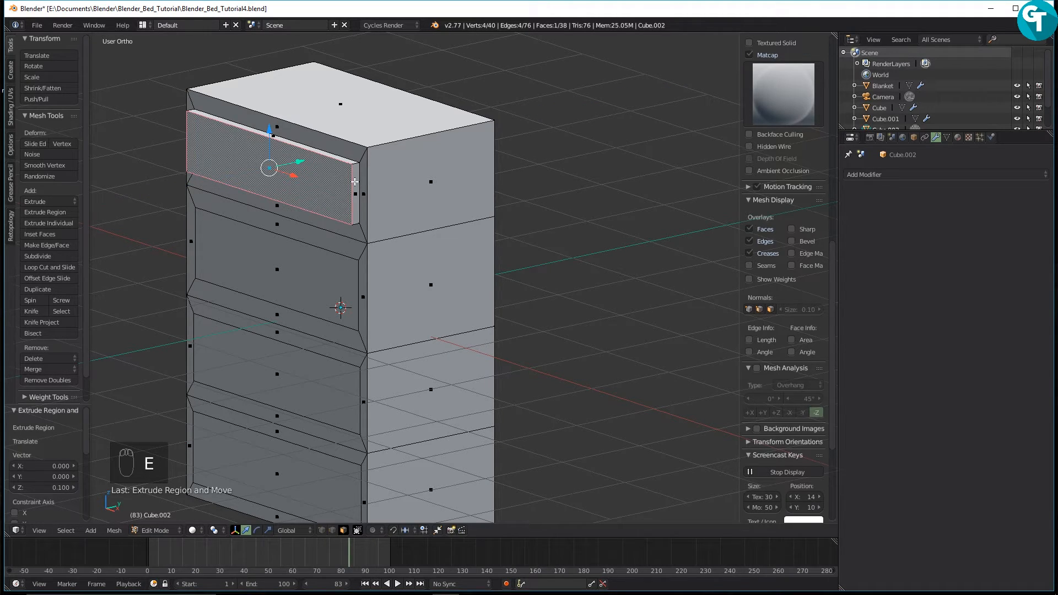
{"action": "right_click", "coordinate": [328, 288]}
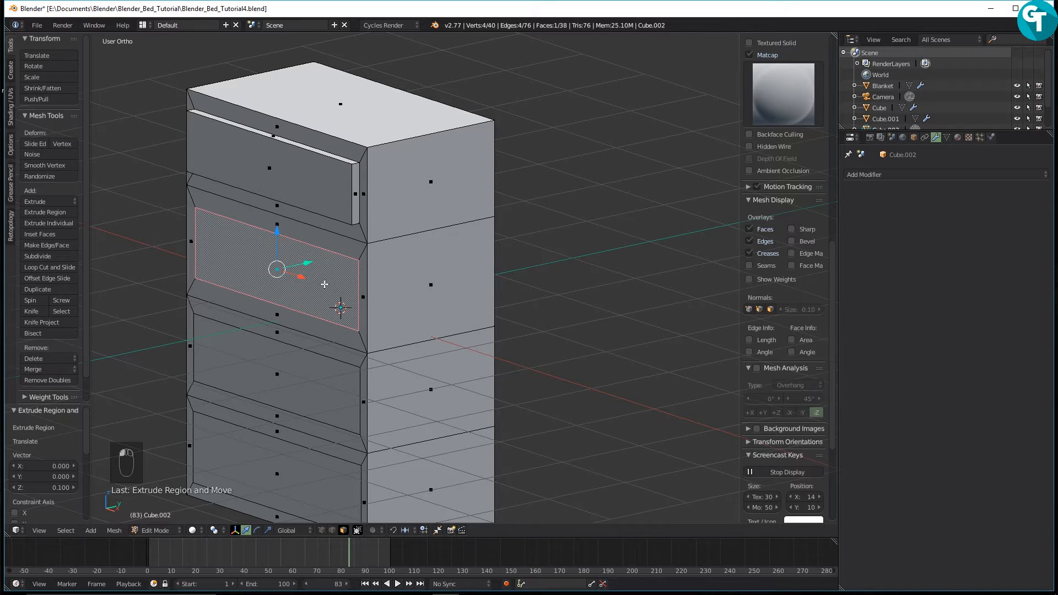
{"action": "type", "text": "e.1"}
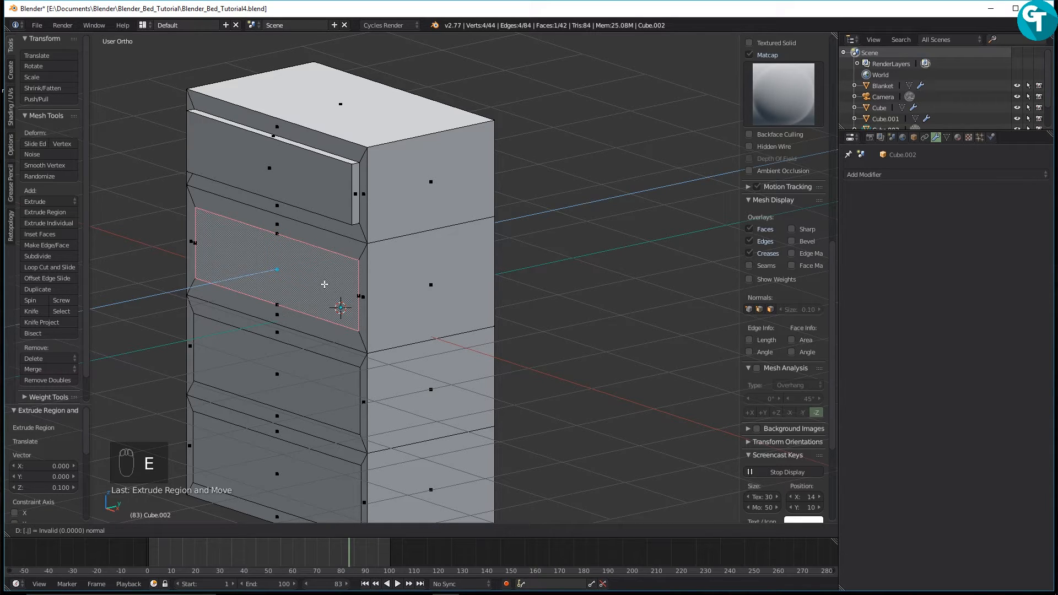
{"action": "key", "text": "Return"}
Extrude the inset faces of the third and bottom front sections outward by 0.1 each.
{"action": "right_click", "coordinate": [291, 369]}
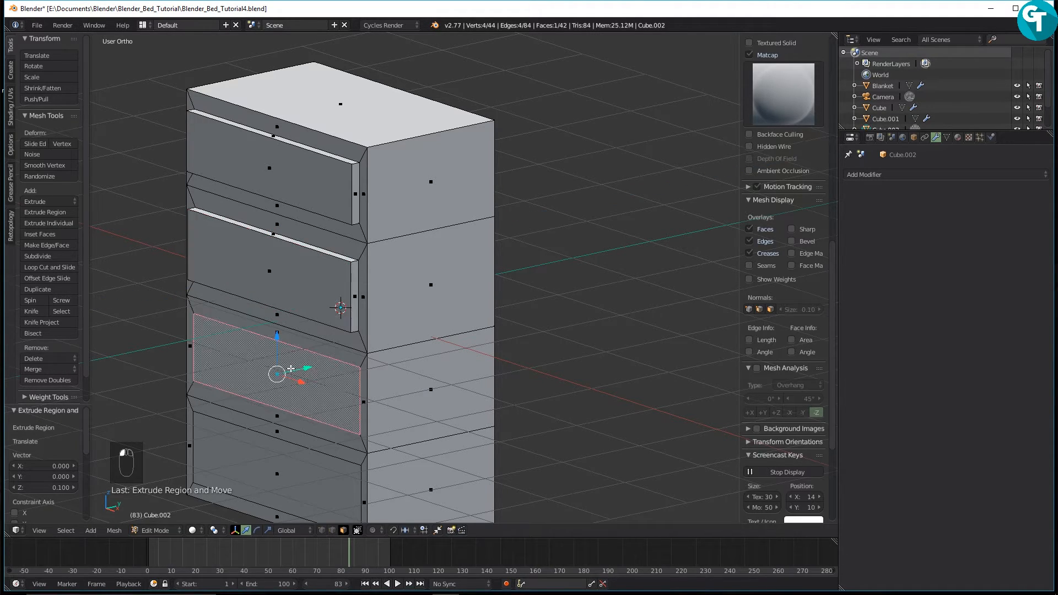
{"action": "type", "text": "e"}
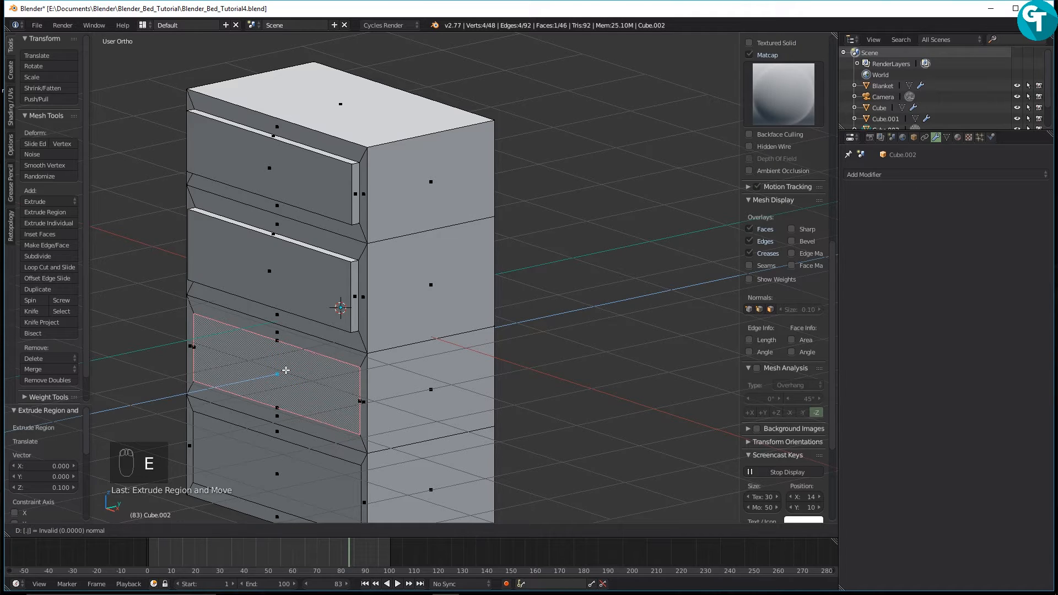
{"action": "type", "text": ".1"}
{"action": "key", "text": "Return"}
{"action": "middle_click_drag", "start_coordinate": [286, 370], "coordinate": [247, 275], "text": "shift"}
{"action": "right_click", "coordinate": [290, 393]}
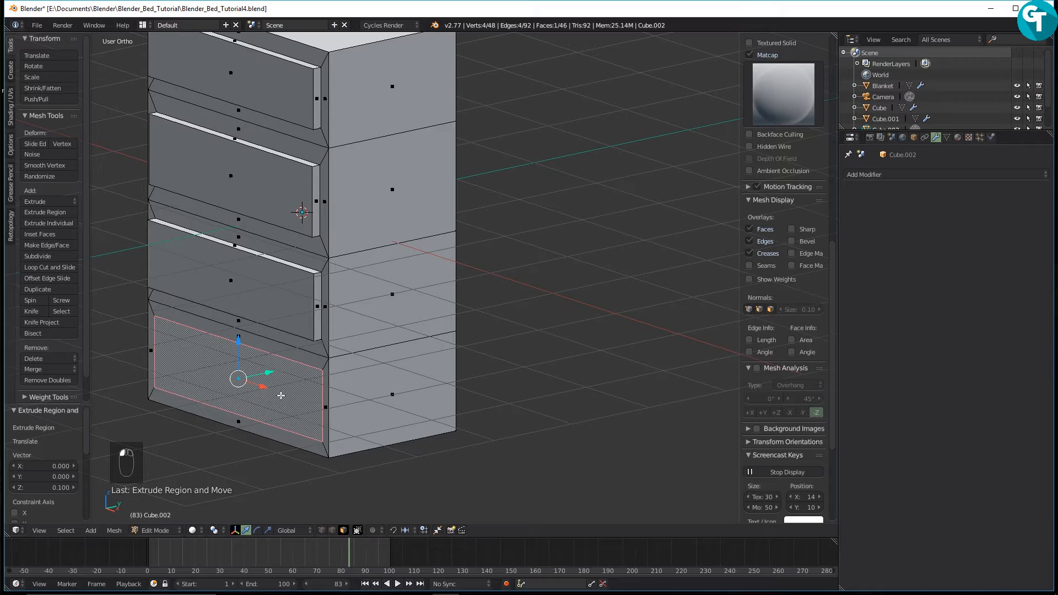
{"action": "type", "text": "e"}
{"action": "type", "text": "."}
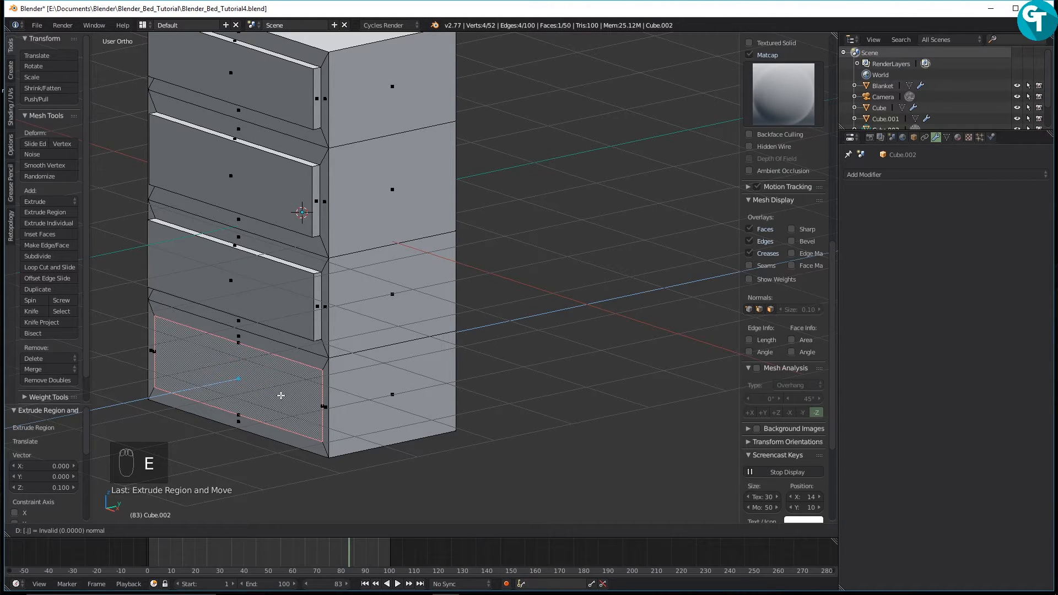
{"action": "type", "text": "1"}
{"action": "key", "text": "Return"}
{"action": "scroll", "coordinate": [326, 292], "scroll_direction": "down", "scroll_amount": 3}
{"action": "middle_click_drag", "start_coordinate": [326, 306], "coordinate": [425, 330]}
{"action": "scroll", "coordinate": [338, 208], "scroll_direction": "up", "scroll_amount": 5}
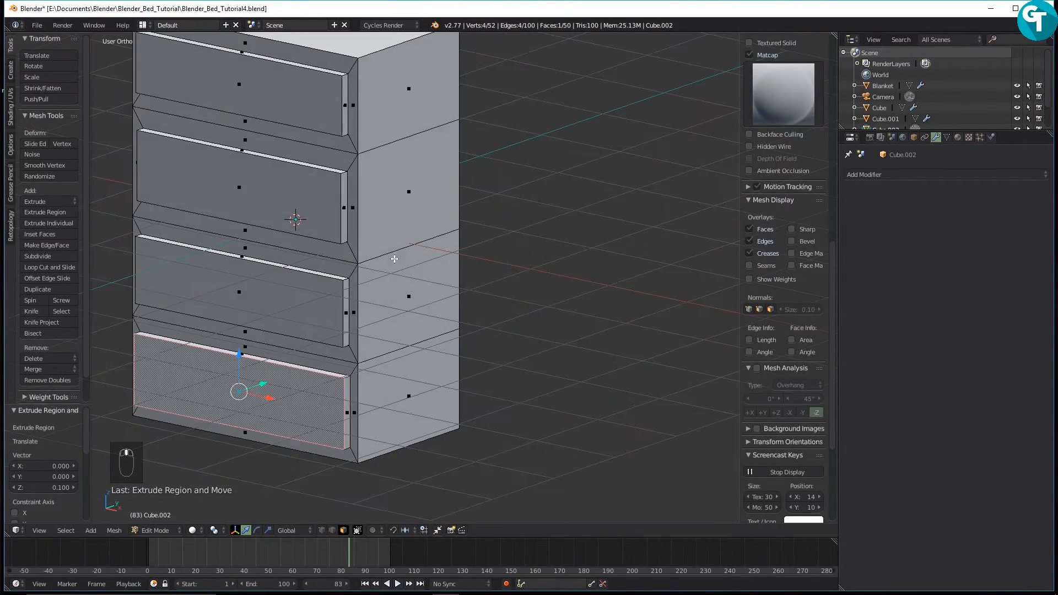
Return the drawer unit to Object Mode and add a level 2 Subdivision Surface modifier.
{"action": "scroll", "coordinate": [394, 259], "scroll_direction": "down", "scroll_amount": 3}
{"action": "scroll", "coordinate": [407, 265], "scroll_direction": "up", "scroll_amount": 2}
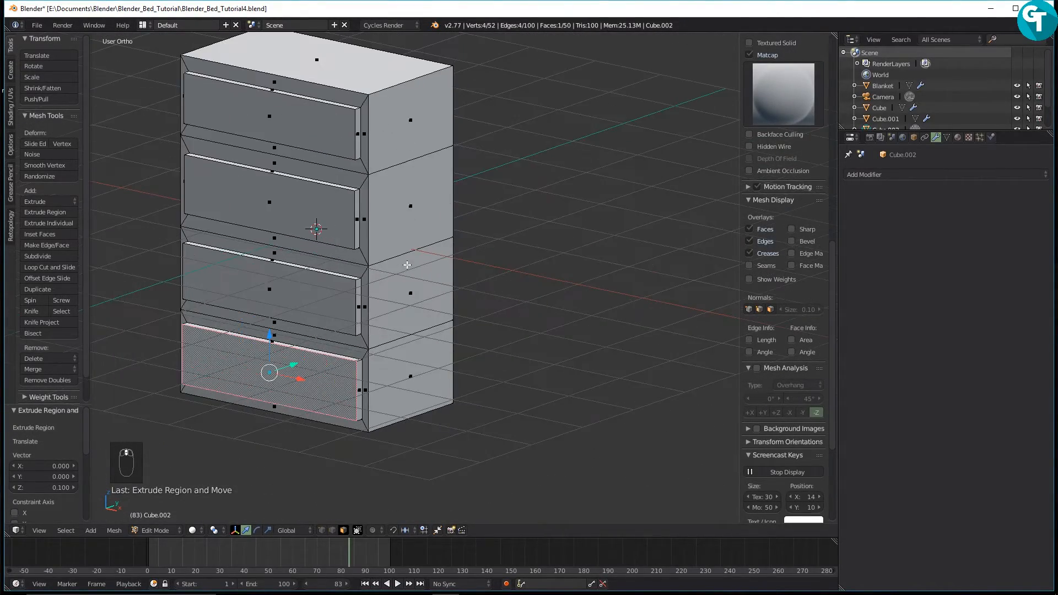
{"action": "key", "text": "ctrl+Tab"}
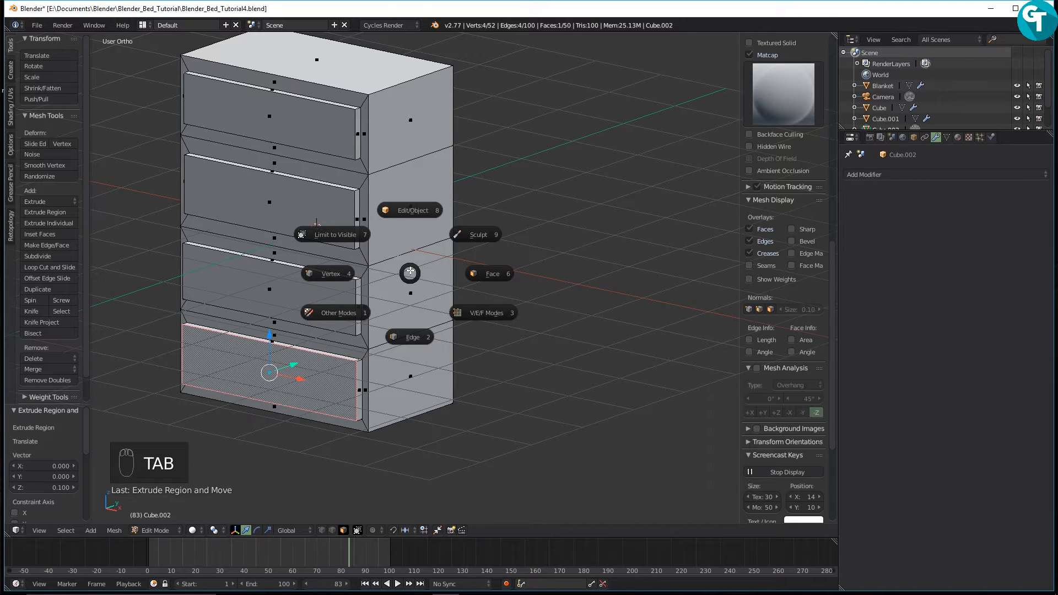
{"action": "left_click", "coordinate": [394, 211]}
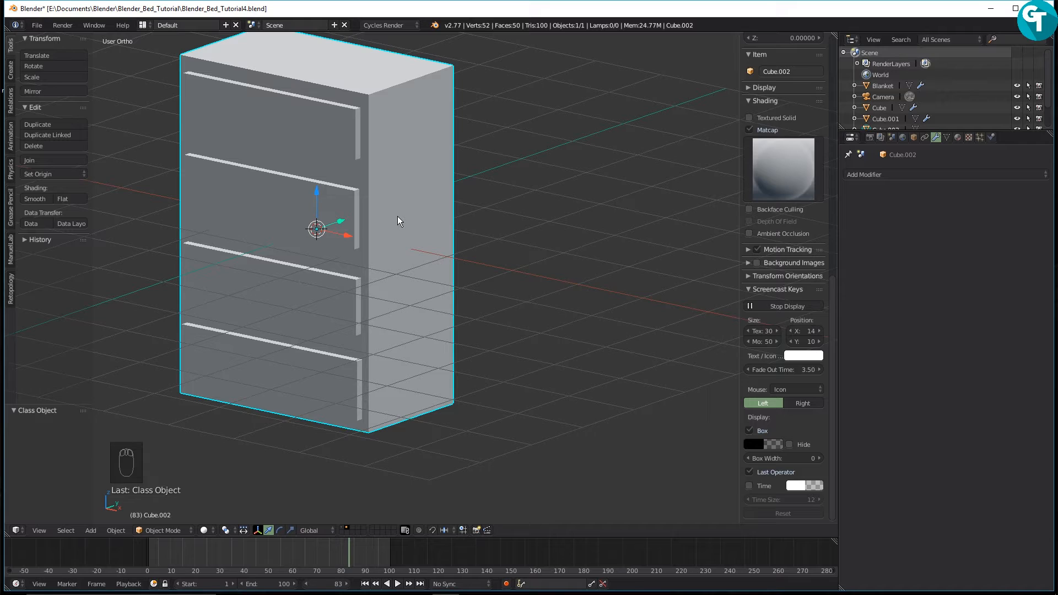
{"action": "key", "text": "ctrl+2"}
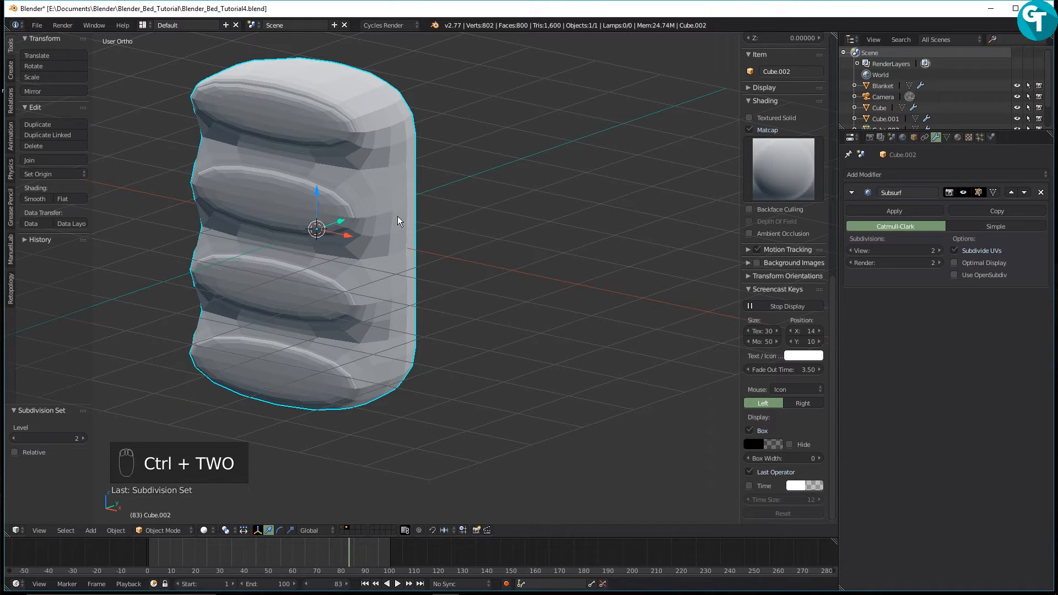
In Edit Mode, add two evenly spaced vertical loop cuts around the box between its front and back, without sliding them.
{"action": "key", "text": "Tab"}
{"action": "left_click", "coordinate": [402, 148]}
{"action": "scroll", "coordinate": [379, 190], "scroll_direction": "up", "scroll_amount": 3}
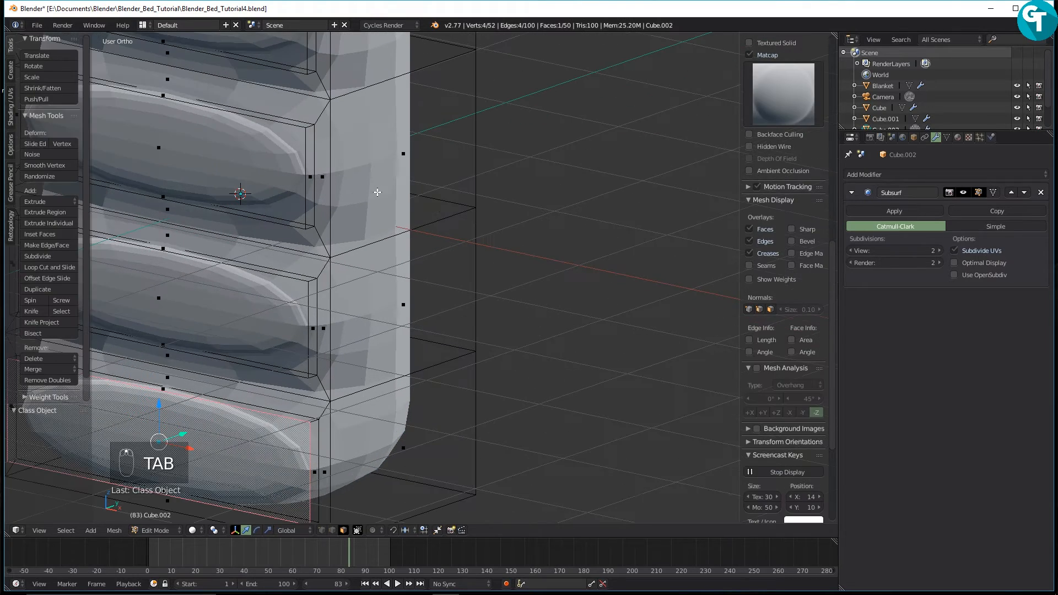
{"action": "middle_click_drag", "start_coordinate": [333, 193], "coordinate": [323, 163]}
{"action": "scroll", "coordinate": [336, 167], "scroll_direction": "down", "scroll_amount": 4}
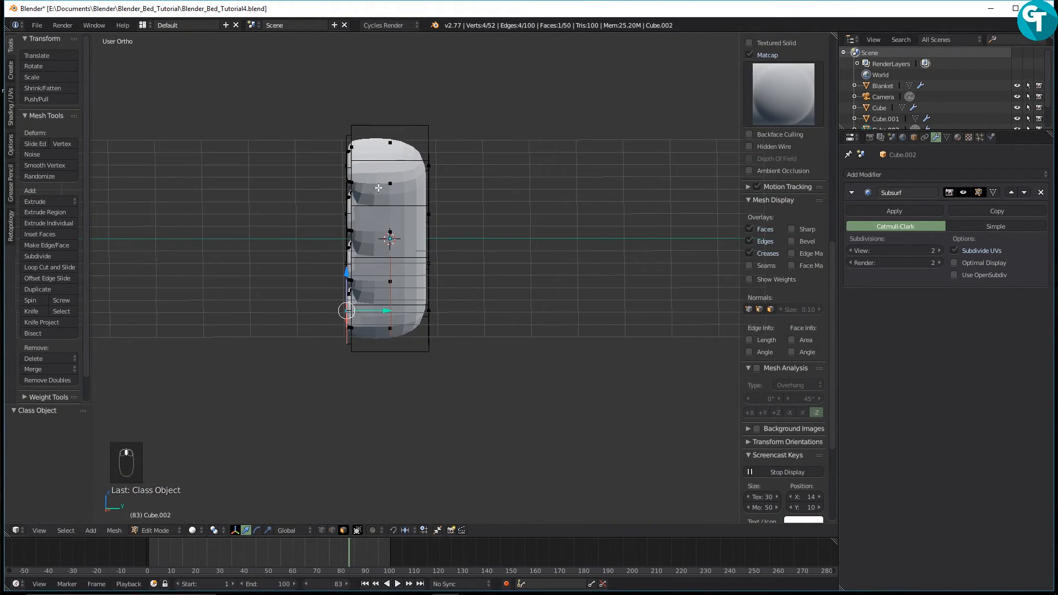
{"action": "scroll", "coordinate": [379, 188], "scroll_direction": "up", "scroll_amount": 2}
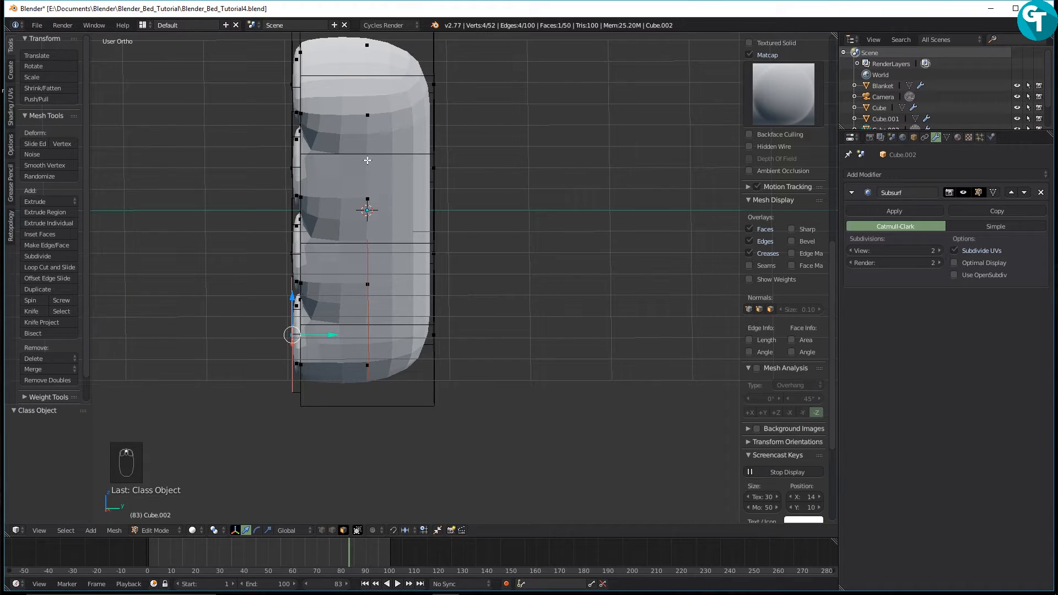
{"action": "key", "text": "ctrl+r"}
{"action": "scroll", "coordinate": [368, 161], "scroll_direction": "up", "scroll_amount": 1}
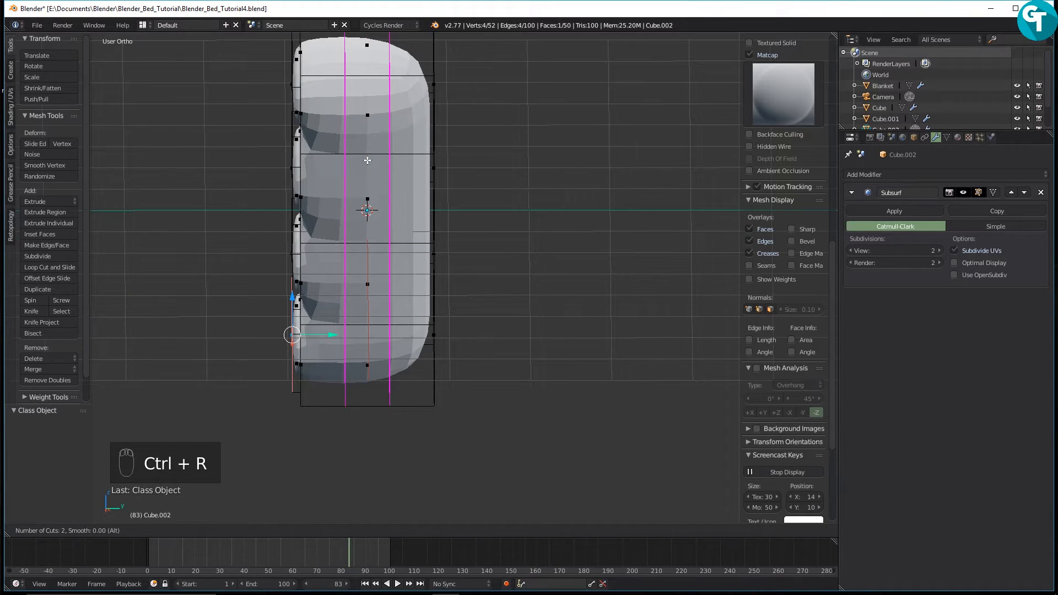
{"action": "left_click", "coordinate": [368, 161]}
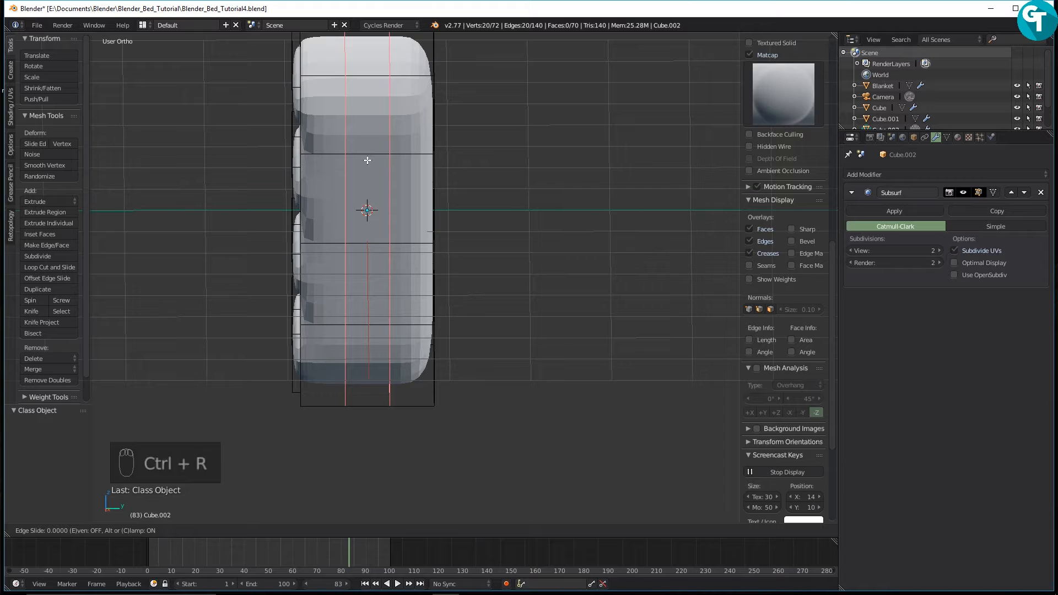
{"action": "right_click", "coordinate": [367, 161]}
Scale the two new edge loops apart along the Y axis until they lie close to the box's front and back edges.
{"action": "key", "text": "s"}
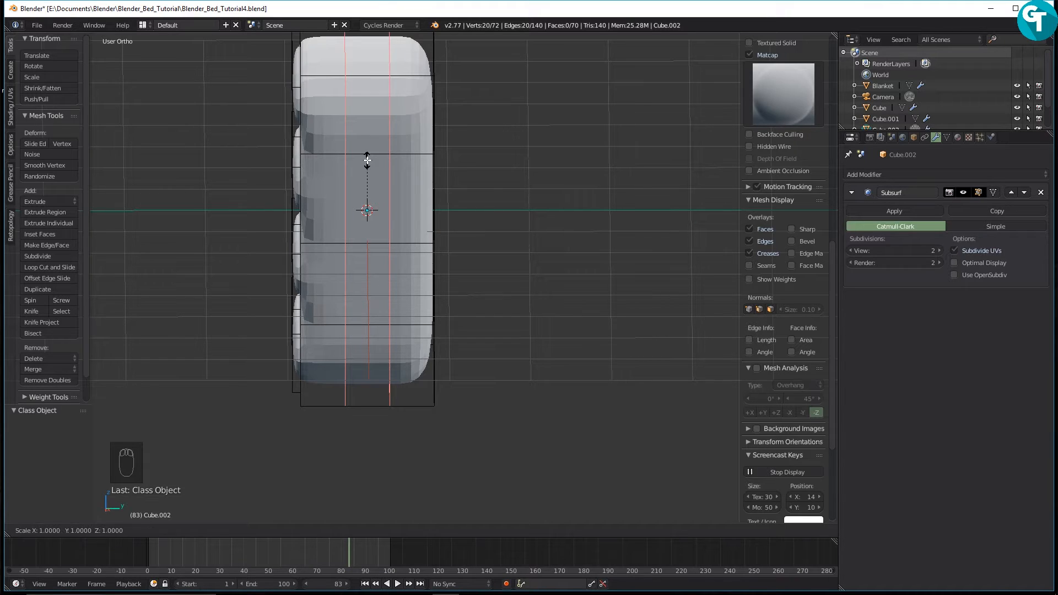
{"action": "key", "text": "y"}
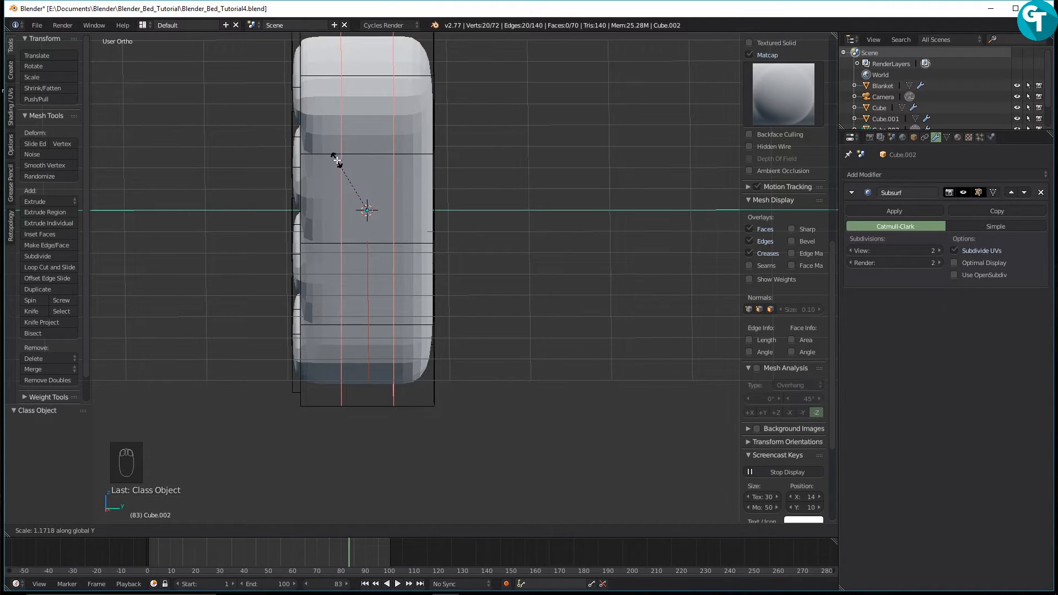
{"action": "left_click", "coordinate": [233, 156]}
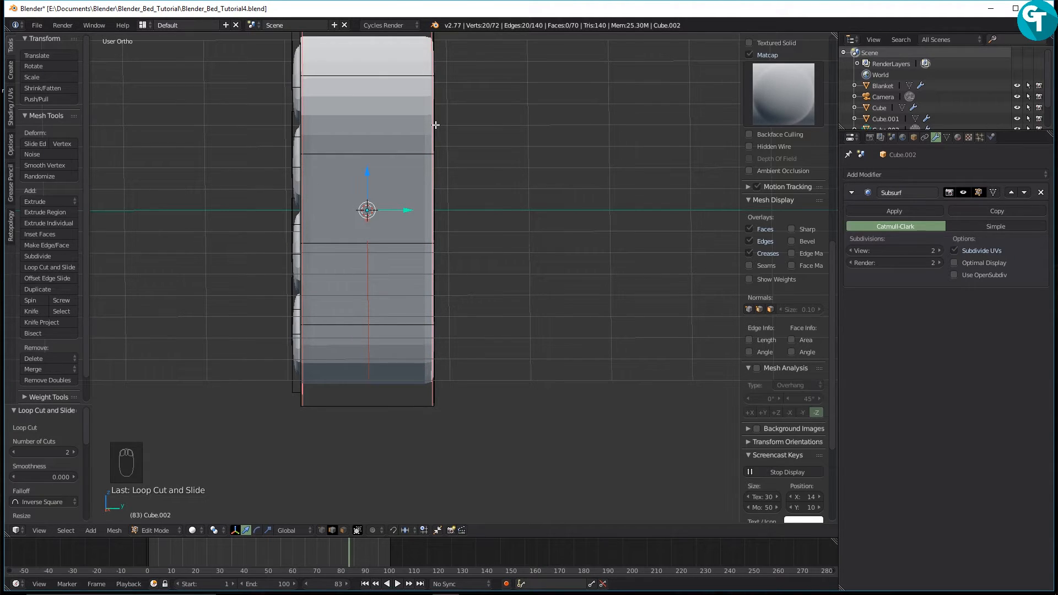
In a wireframe right side view, add two loop cuts to the top drawer section, tight against its upper and lower boundaries.
{"action": "key", "text": "KP_3"}
{"action": "scroll", "coordinate": [408, 133], "scroll_direction": "up", "scroll_amount": 2}
{"action": "scroll", "coordinate": [416, 149], "scroll_direction": "down", "scroll_amount": 2}
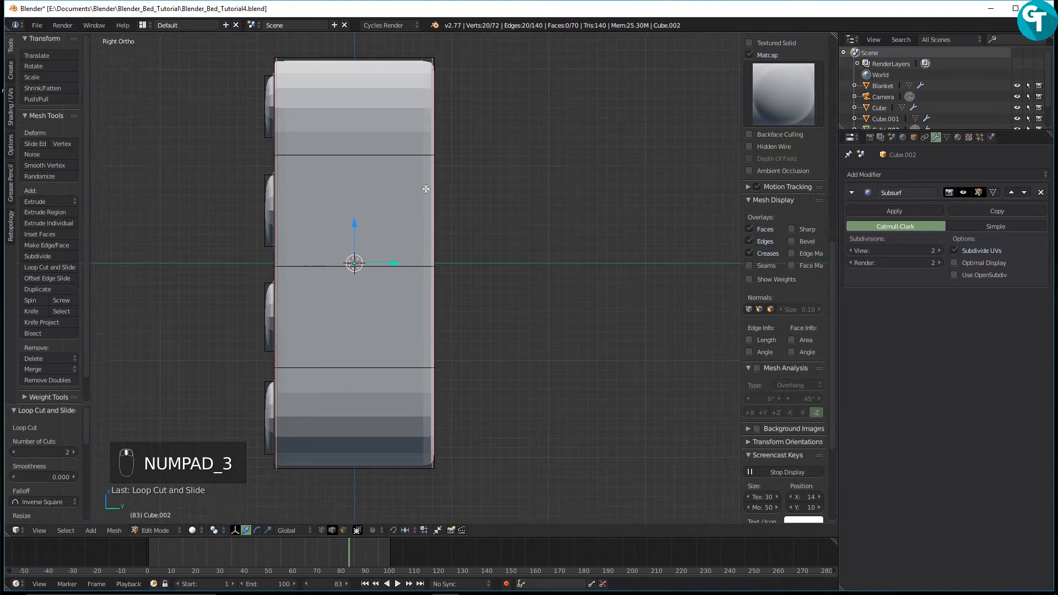
{"action": "middle_click_drag", "start_coordinate": [426, 189], "coordinate": [427, 222], "text": "shift"}
{"action": "key", "text": "z"}
{"action": "left_click", "coordinate": [457, 220]}
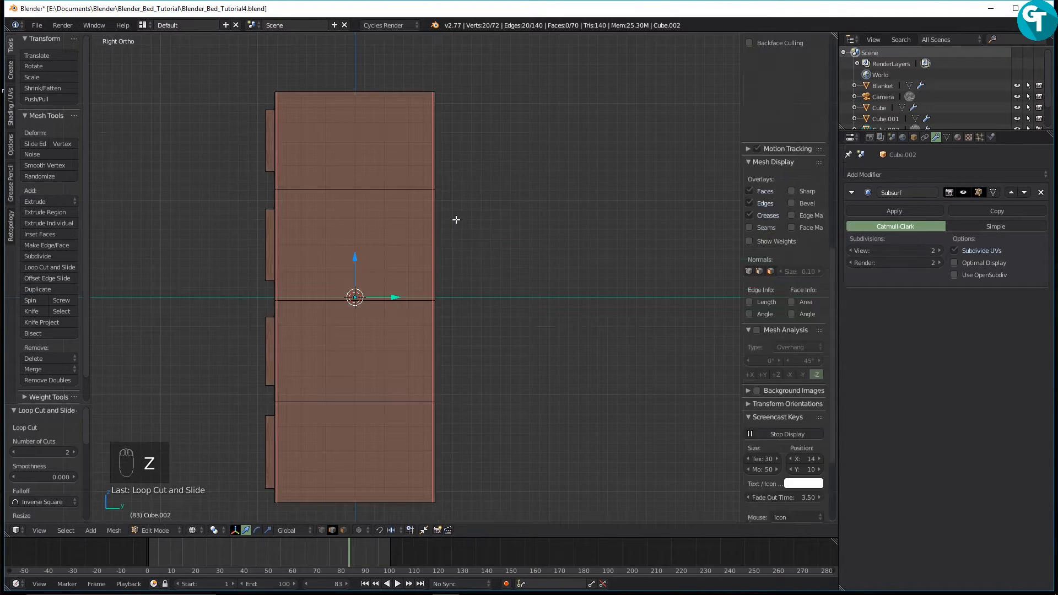
{"action": "middle_click_drag", "start_coordinate": [334, 189], "coordinate": [325, 261], "text": "shift"}
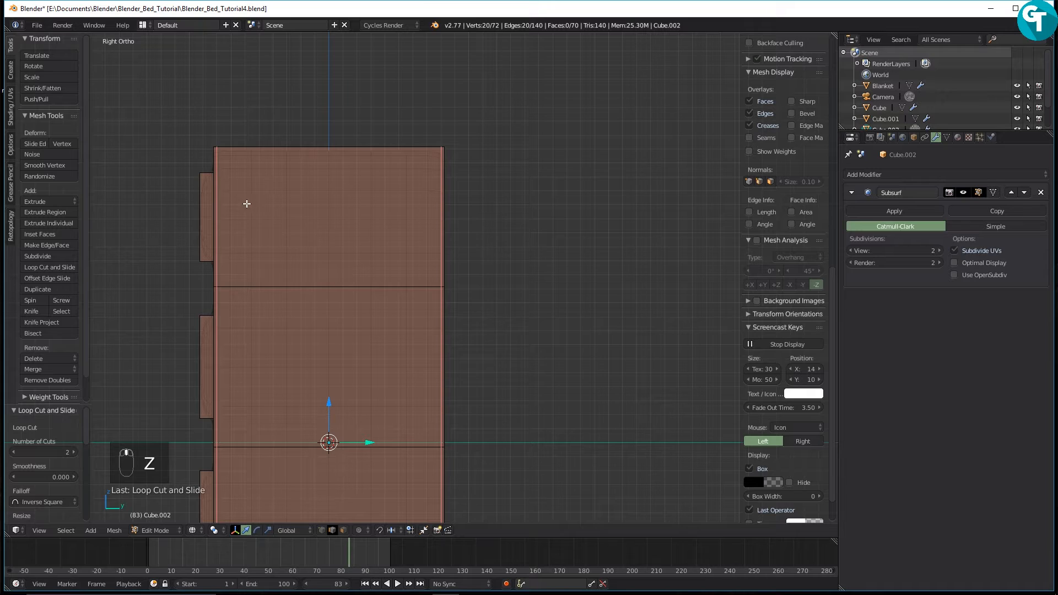
{"action": "key", "text": "ctrl+r"}
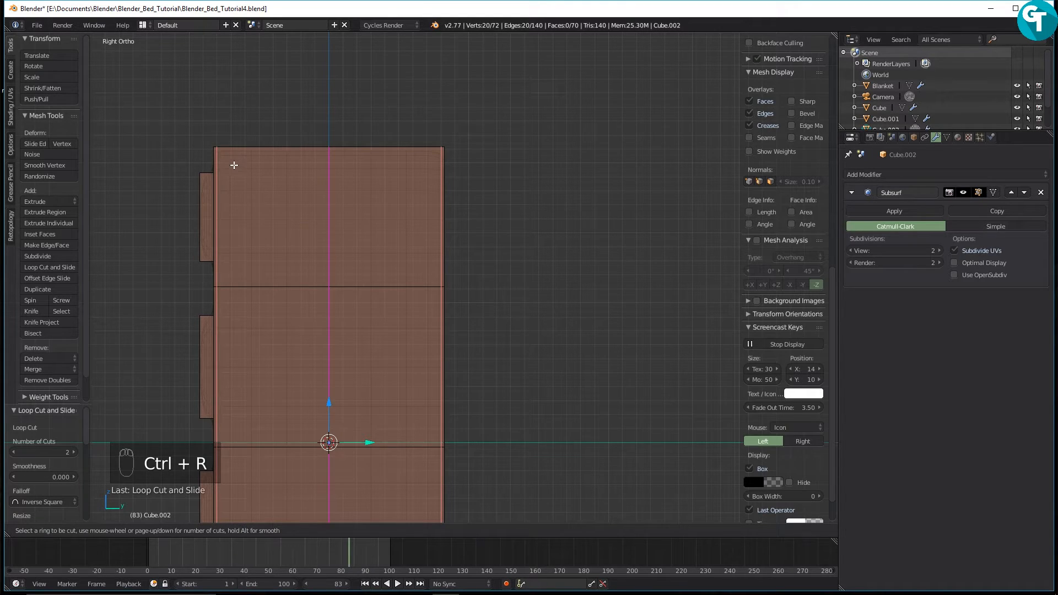
{"action": "left_click", "coordinate": [218, 176]}
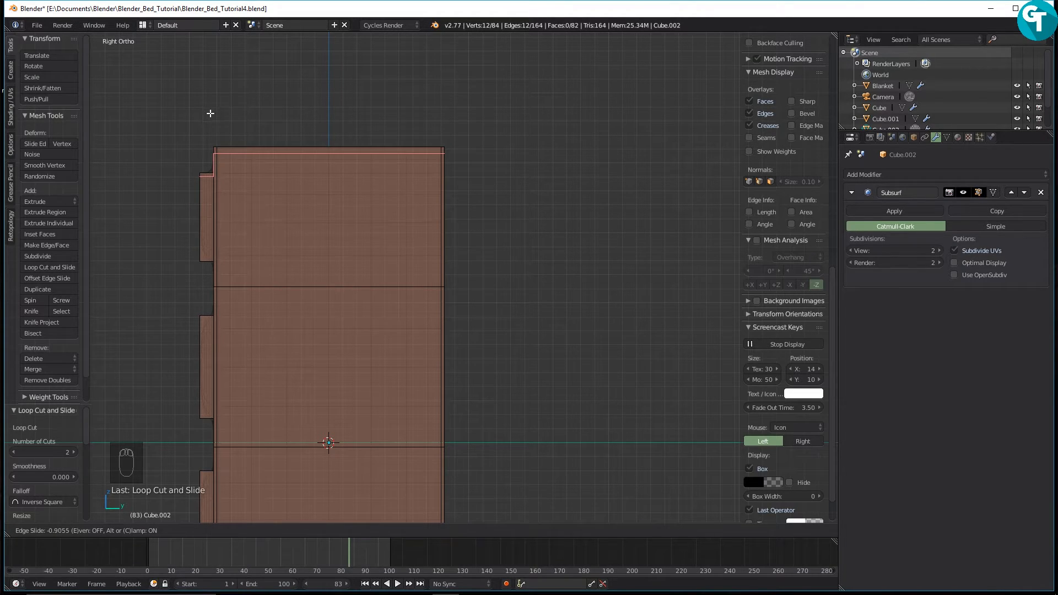
{"action": "left_click", "coordinate": [210, 112]}
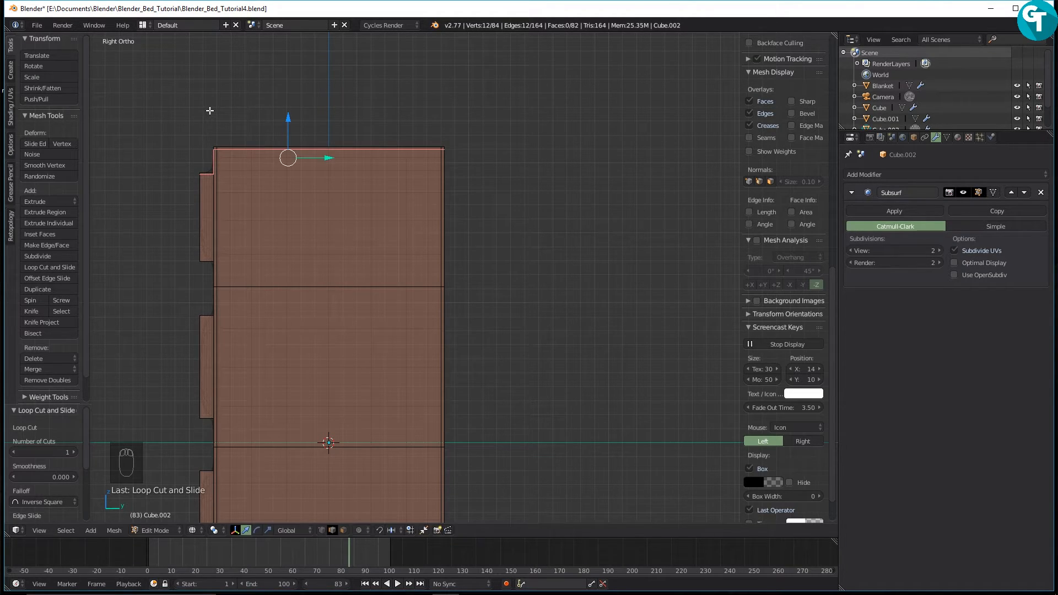
{"action": "key", "text": "ctrl+r"}
{"action": "left_click", "coordinate": [220, 222]}
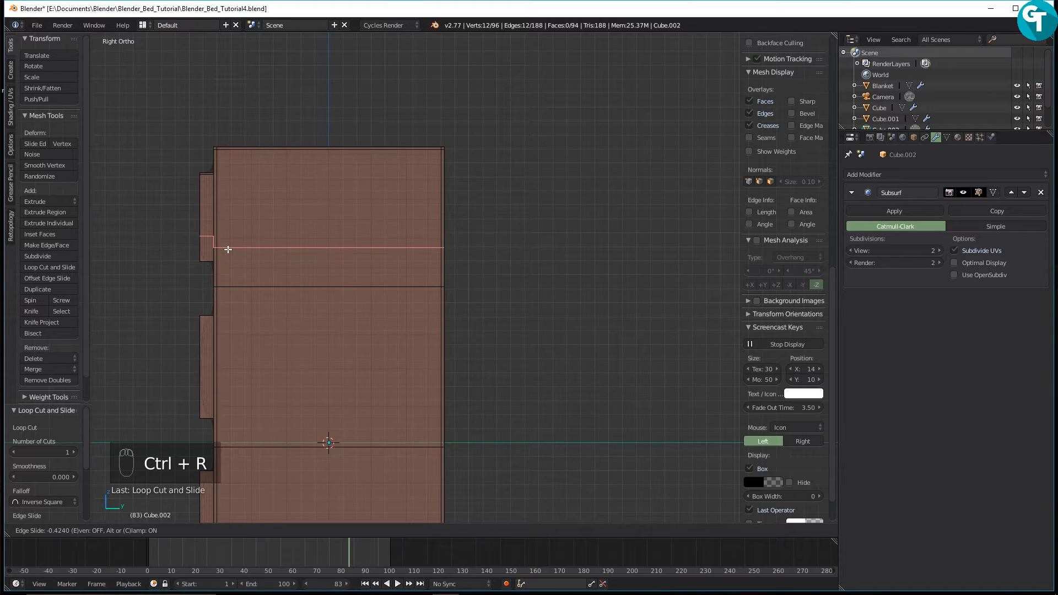
{"action": "left_click", "coordinate": [234, 284]}
Add two loop cuts to the second drawer section, one slid tight against its upper boundary and one against its lower boundary.
{"action": "middle_click_drag", "start_coordinate": [369, 382], "coordinate": [349, 285], "text": "shift"}
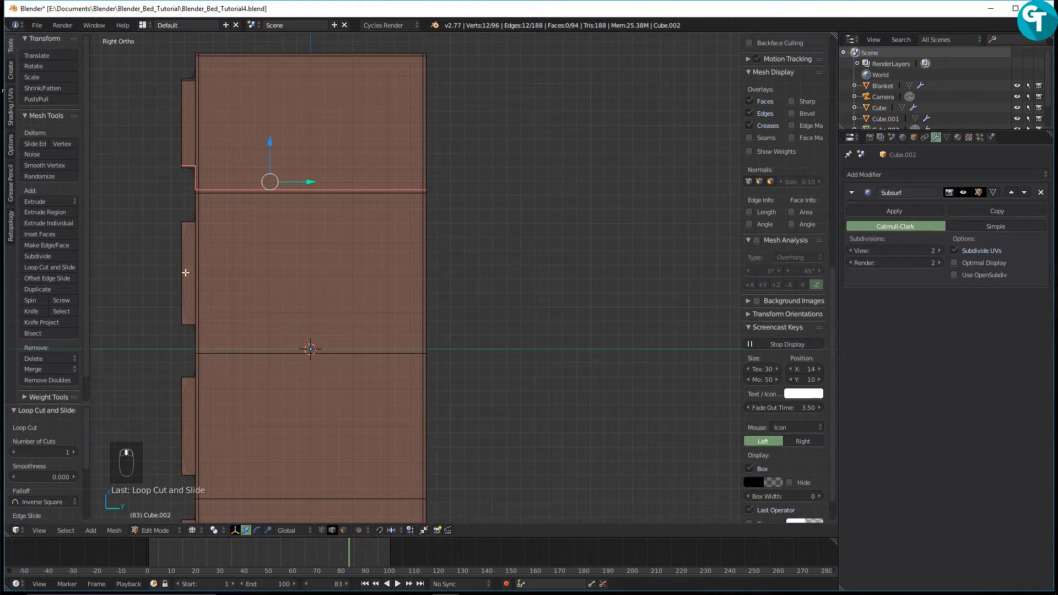
{"action": "key", "text": "ctrl+r"}
{"action": "left_click", "coordinate": [209, 257]}
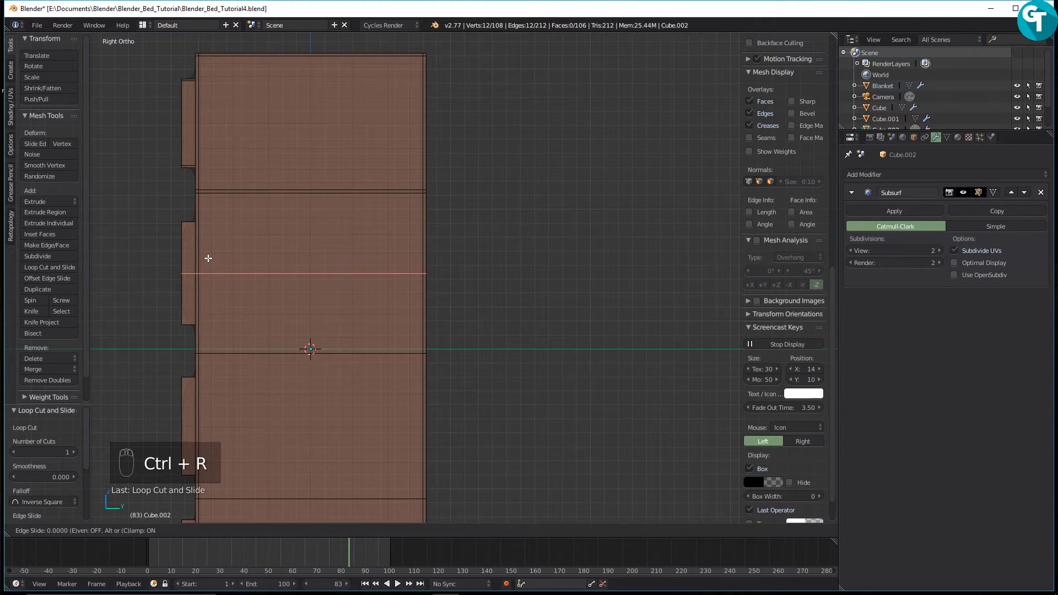
{"action": "left_click", "coordinate": [197, 183]}
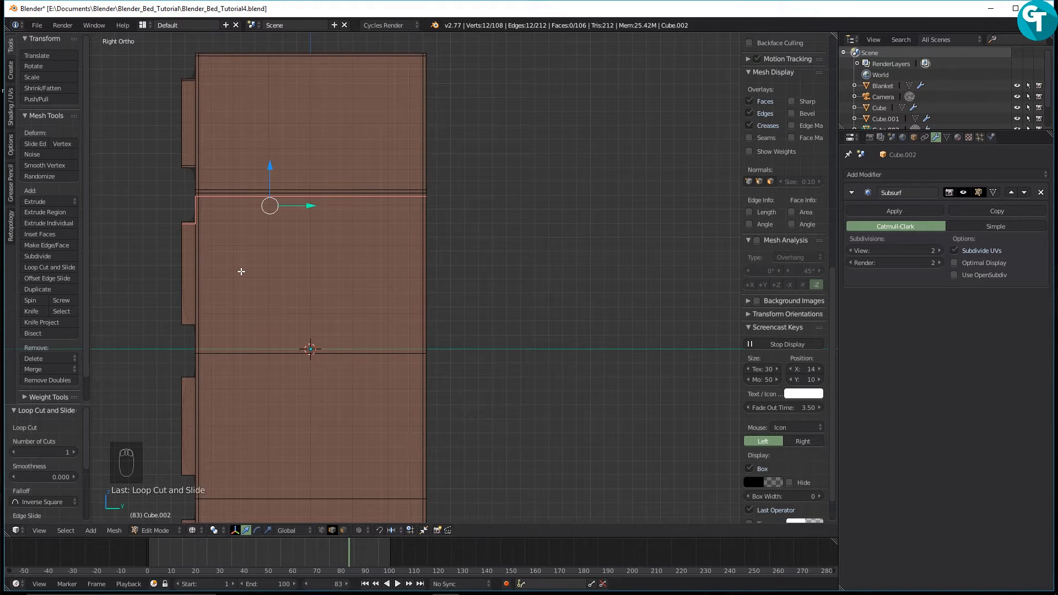
{"action": "key", "text": "ctrl+r"}
{"action": "left_click", "coordinate": [210, 279]}
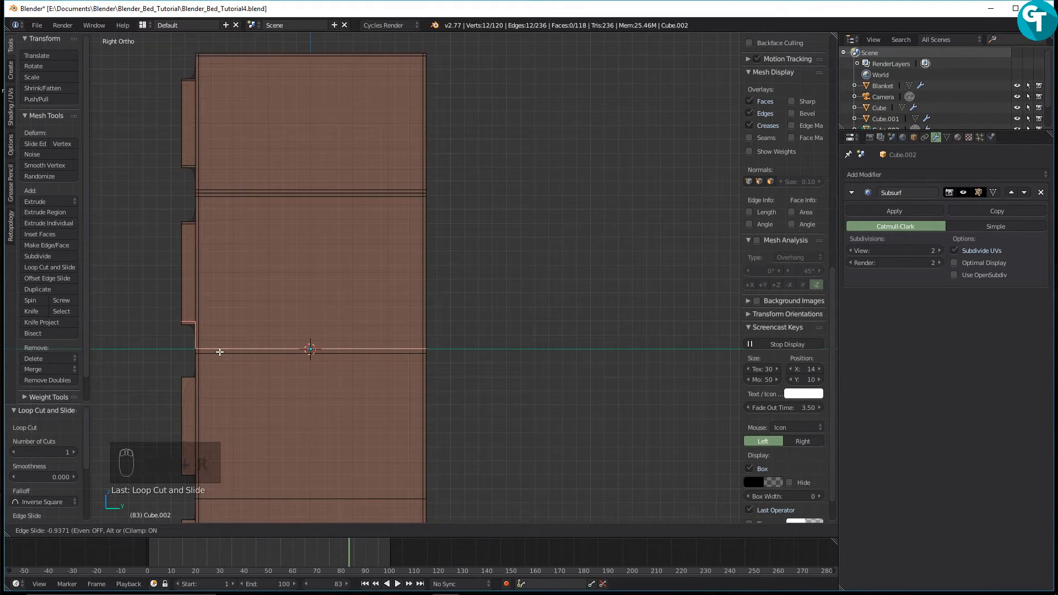
{"action": "left_click", "coordinate": [219, 355]}
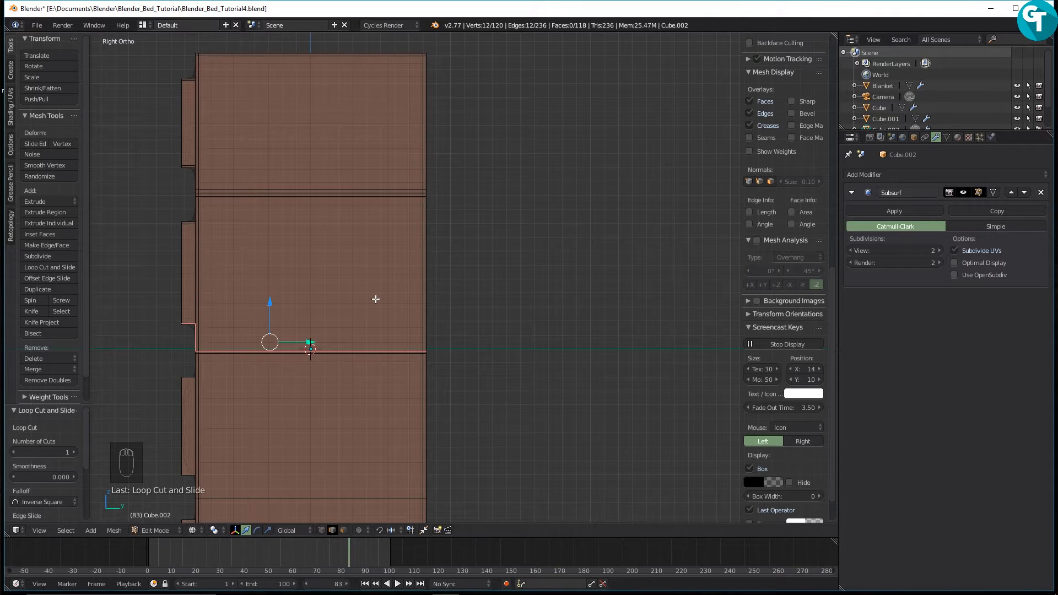
Add two loop cuts to the third drawer section, one slid tight against its upper boundary and one against its lower boundary.
{"action": "middle_click_drag", "start_coordinate": [425, 359], "coordinate": [398, 243], "text": "shift"}
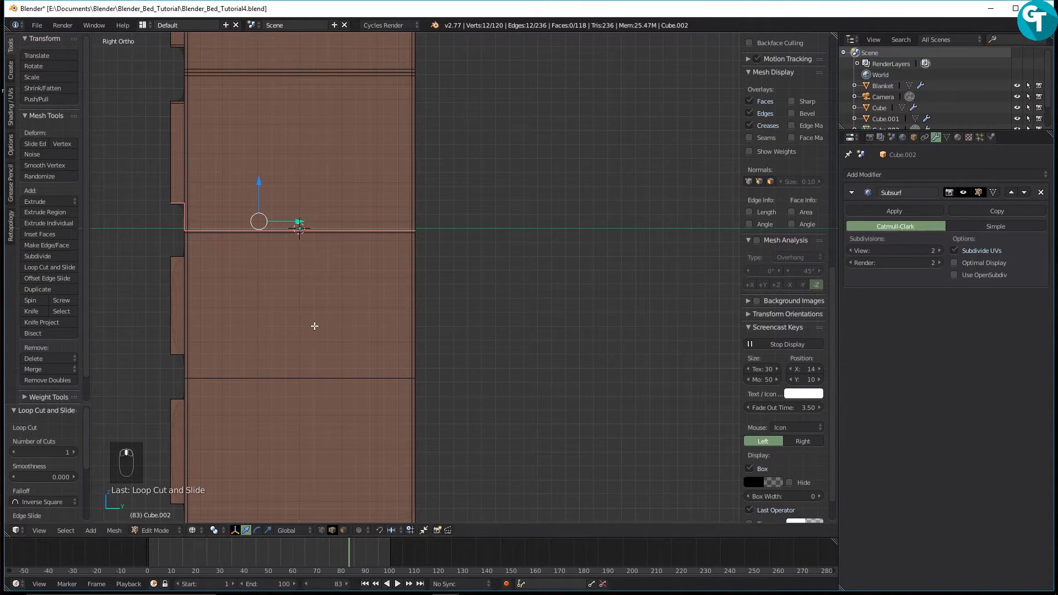
{"action": "key", "text": "ctrl+r"}
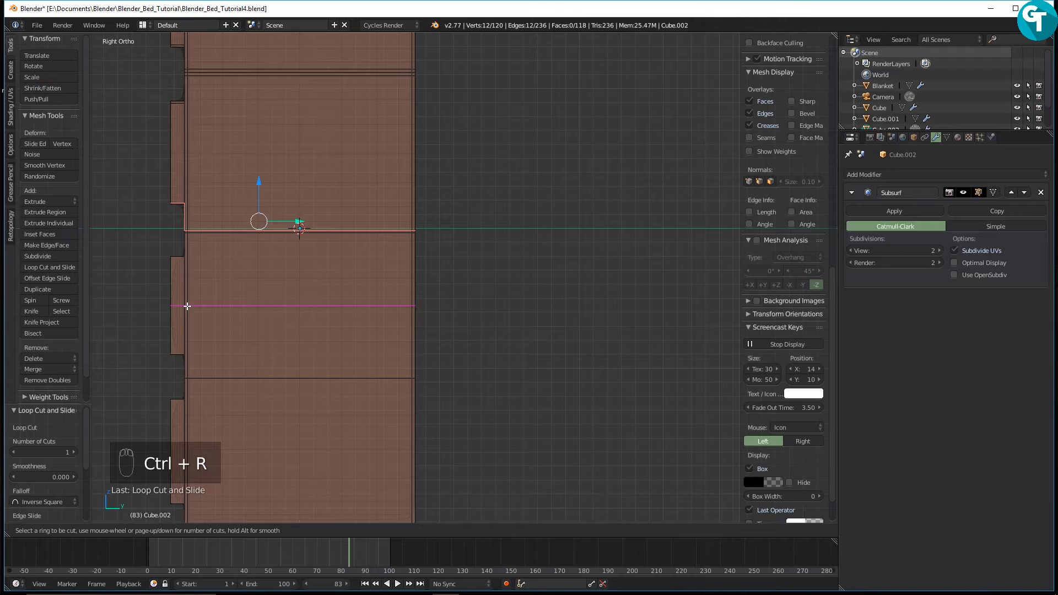
{"action": "left_click", "coordinate": [187, 306]}
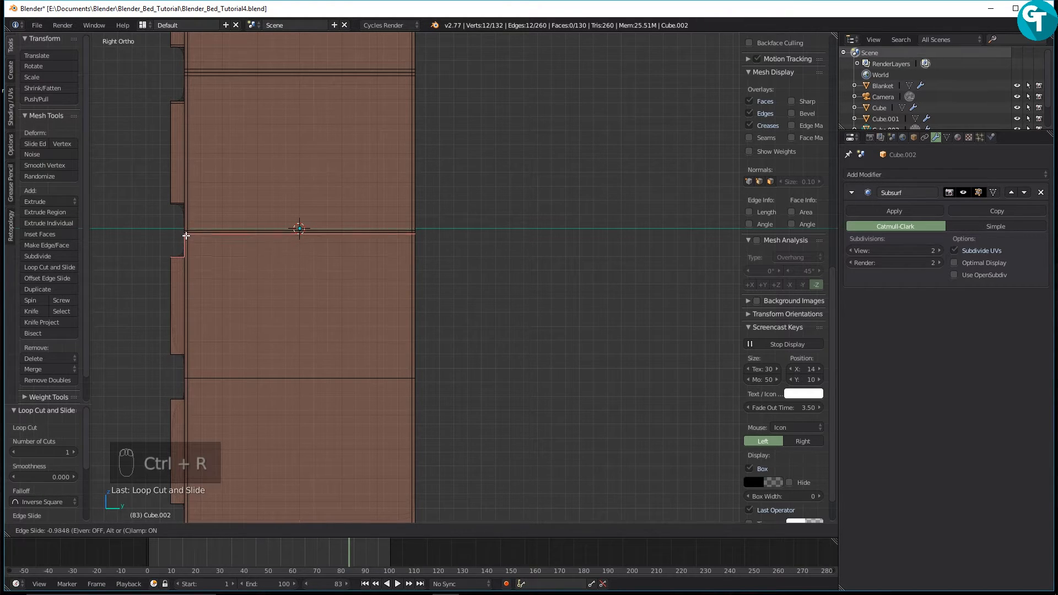
{"action": "left_click", "coordinate": [186, 235]}
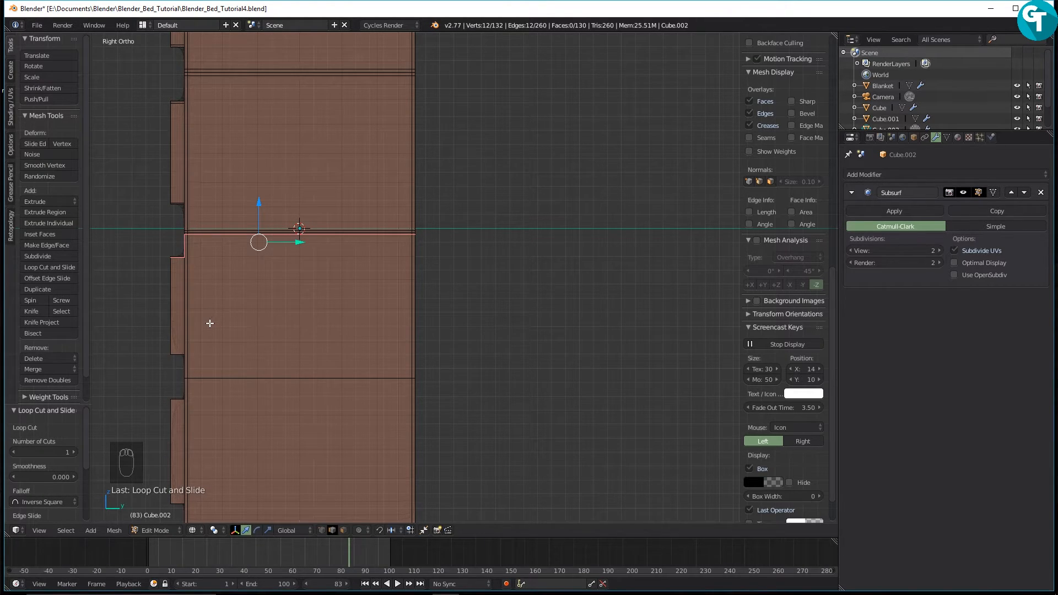
{"action": "key", "text": "ctrl+r"}
{"action": "left_click", "coordinate": [208, 325]}
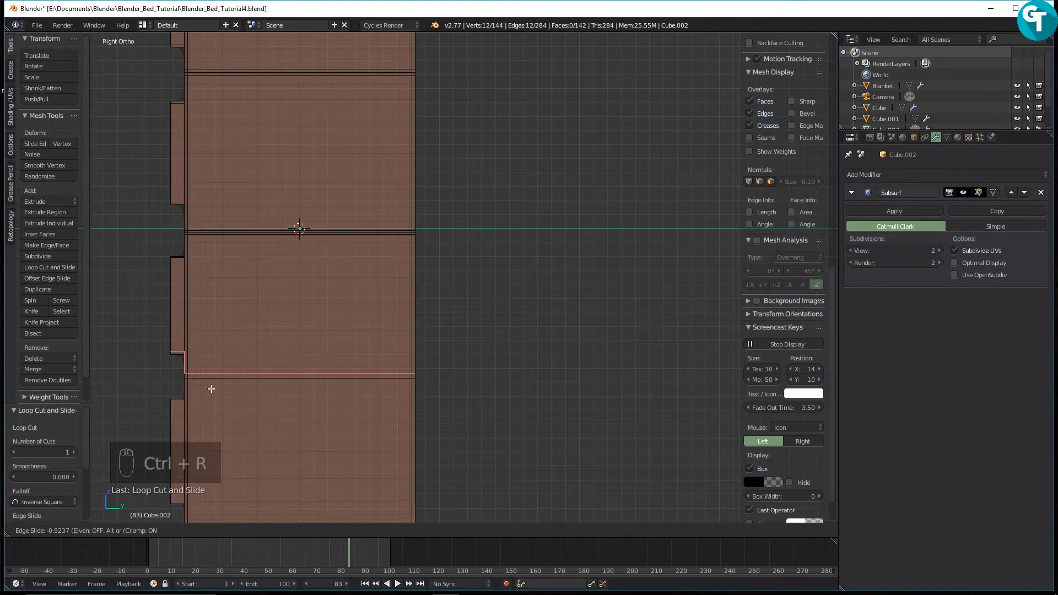
{"action": "left_click", "coordinate": [212, 393]}
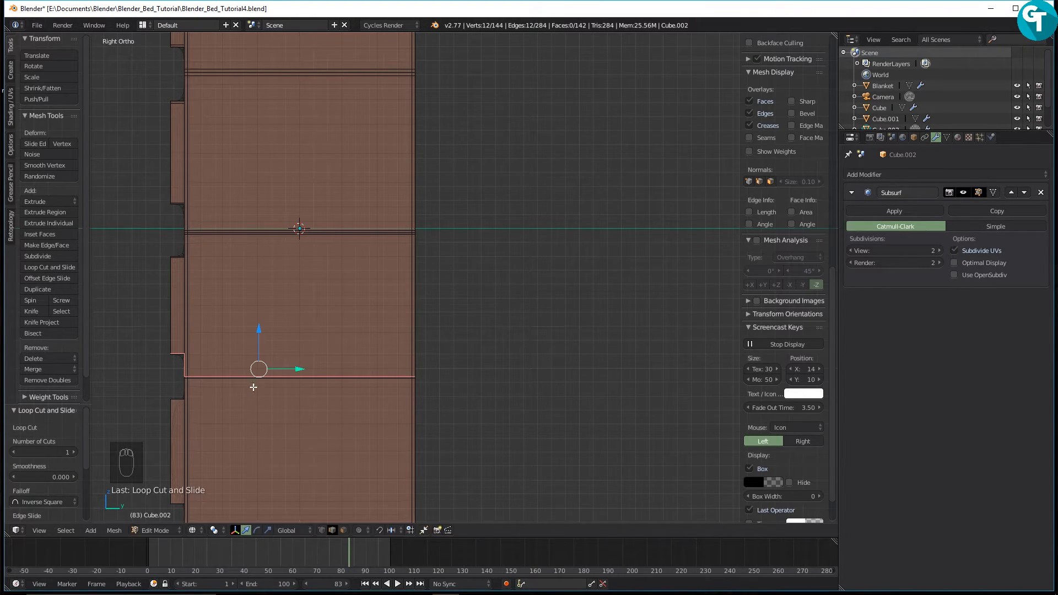
Add two loop cuts to the bottom drawer section, one slid tight against its upper boundary and one against its lower boundary.
{"action": "middle_click_drag", "start_coordinate": [287, 364], "coordinate": [267, 246], "text": "shift"}
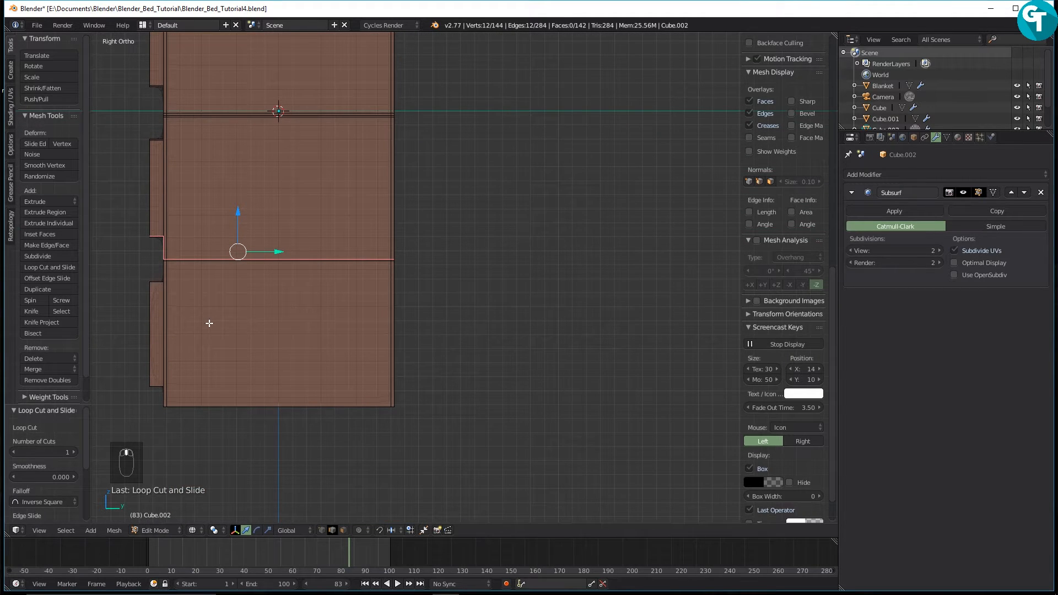
{"action": "key", "text": "ctrl+r"}
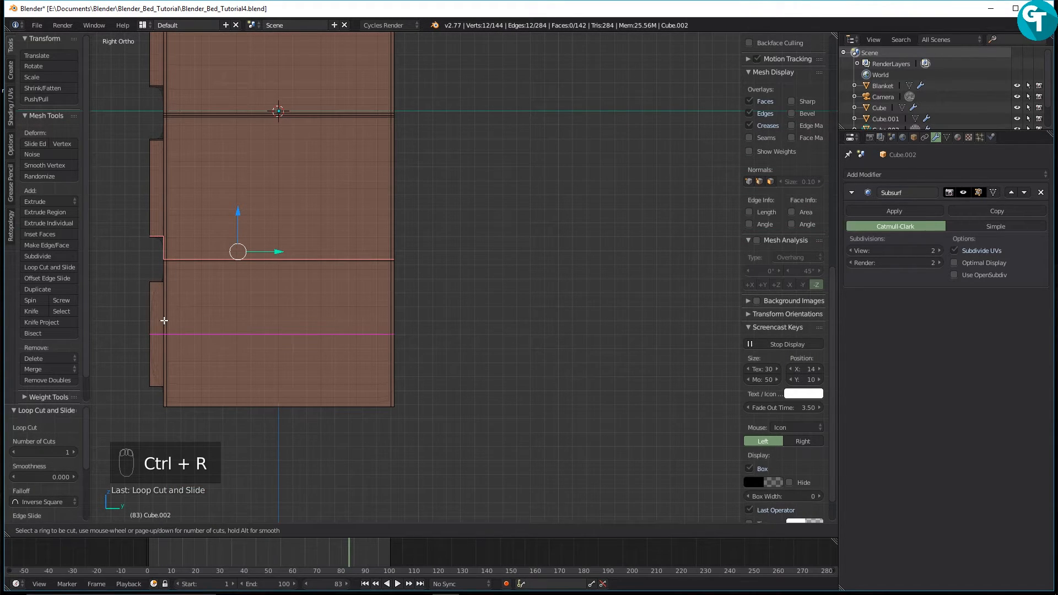
{"action": "left_click", "coordinate": [165, 320]}
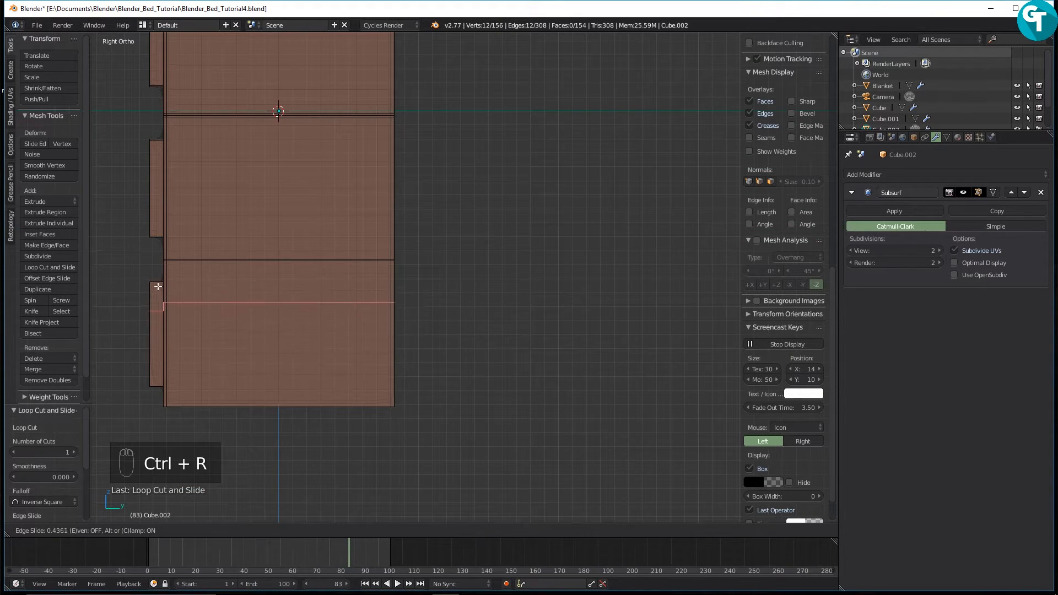
{"action": "left_click", "coordinate": [158, 251]}
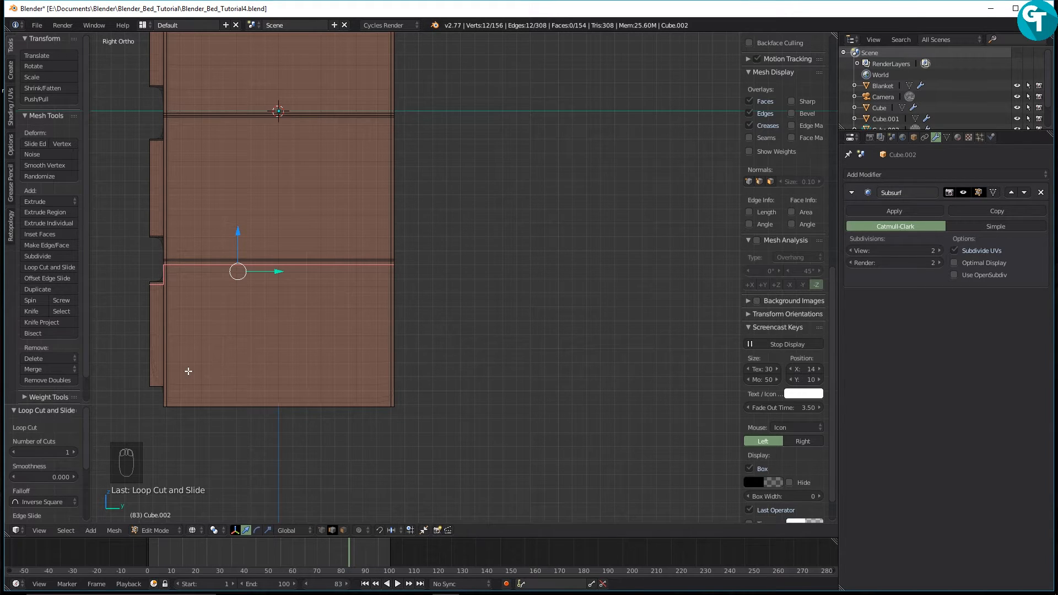
{"action": "key", "text": "ctrl+r"}
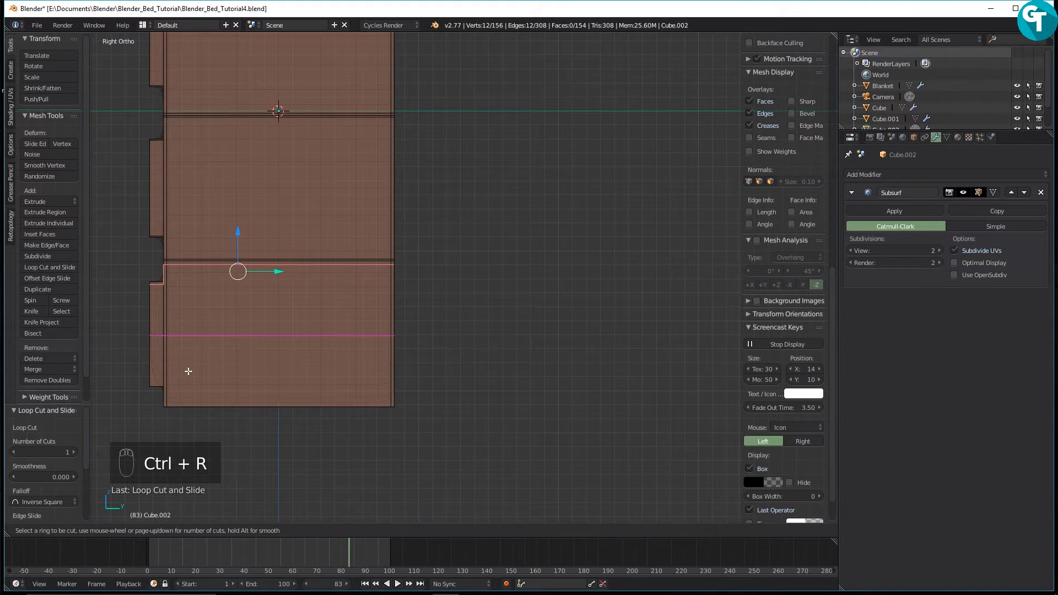
{"action": "left_click", "coordinate": [188, 371]}
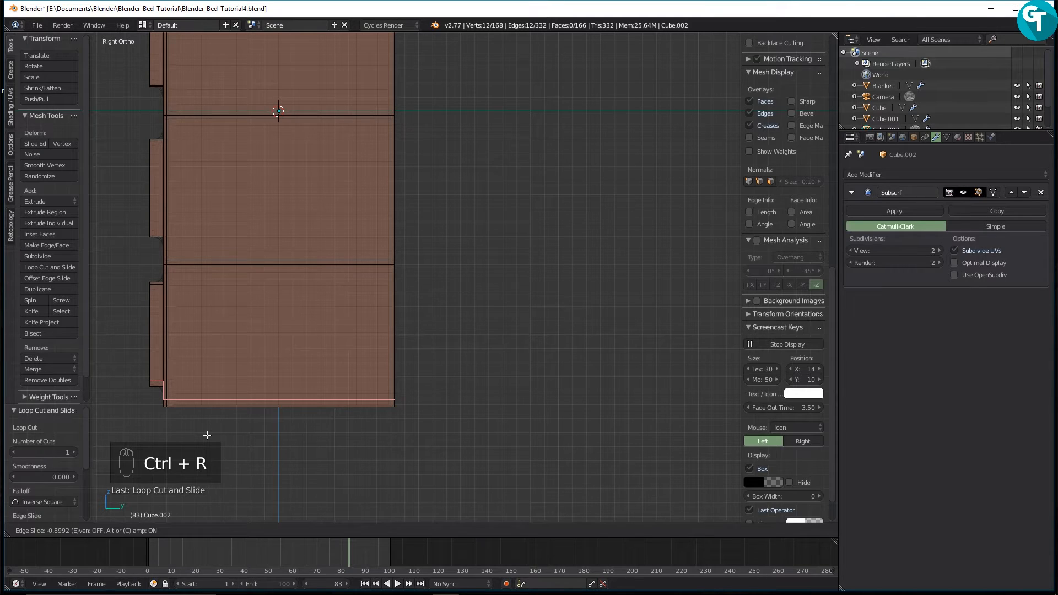
{"action": "left_click", "coordinate": [208, 440]}
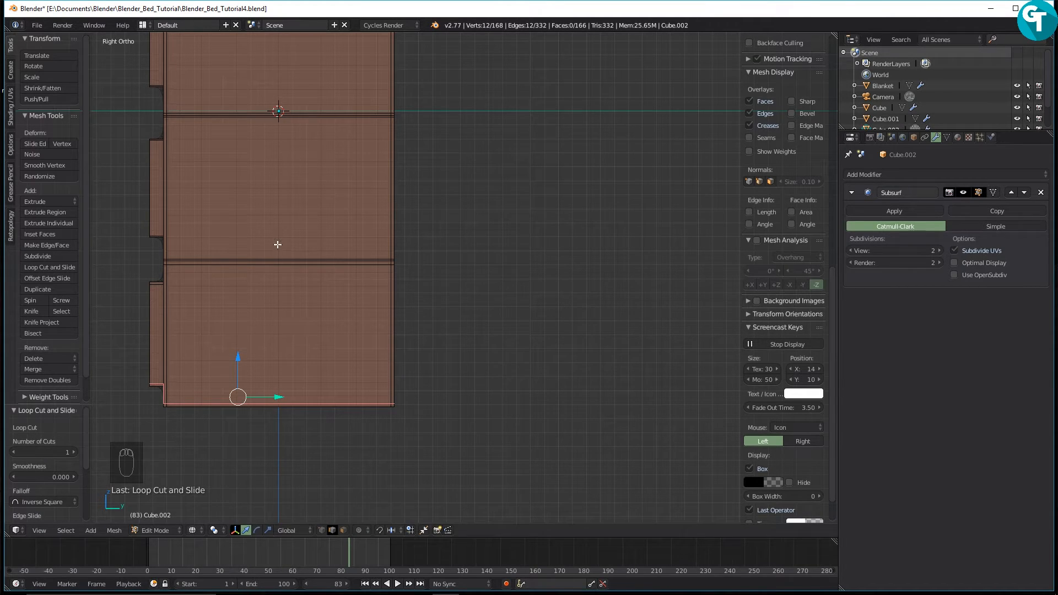
In a solid-shaded front view, add a vertical loop cut through the whole unit and slide it tight against the right side.
{"action": "scroll", "coordinate": [277, 238], "scroll_direction": "down", "scroll_amount": 2}
{"action": "middle_click_drag", "start_coordinate": [381, 255], "coordinate": [382, 356], "text": "shift"}
{"action": "middle_click_drag", "start_coordinate": [268, 337], "coordinate": [360, 342]}
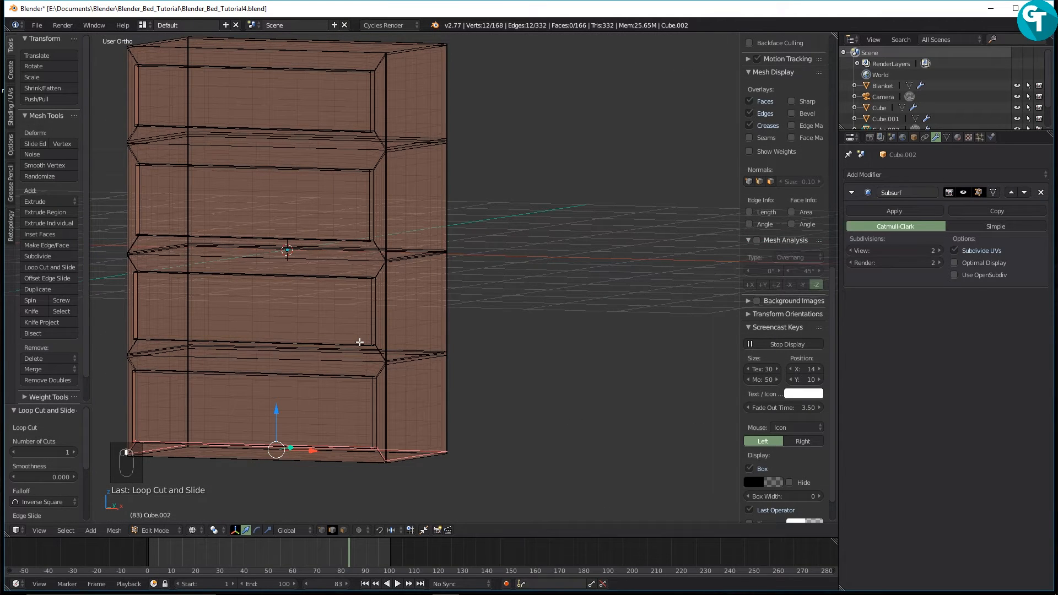
{"action": "key", "text": "KP_1"}
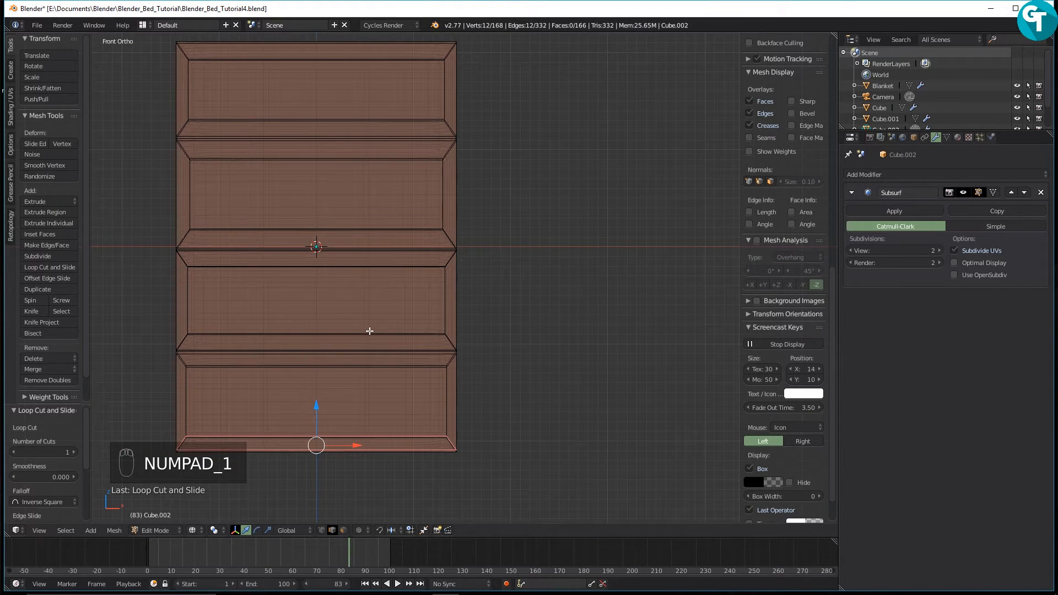
{"action": "key", "text": "z"}
{"action": "left_click", "coordinate": [366, 395]}
{"action": "middle_click_drag", "start_coordinate": [501, 303], "coordinate": [493, 394], "text": "shift"}
{"action": "scroll", "coordinate": [485, 364], "scroll_direction": "up", "scroll_amount": 4}
{"action": "middle_click_drag", "start_coordinate": [482, 345], "coordinate": [729, 481], "text": "shift"}
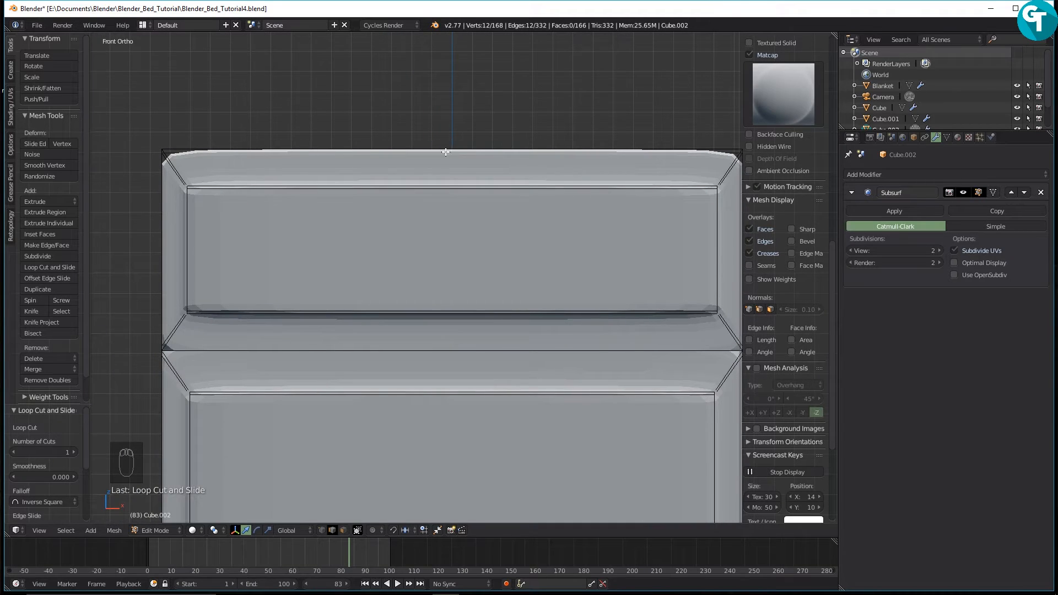
{"action": "key", "text": "ctrl+r"}
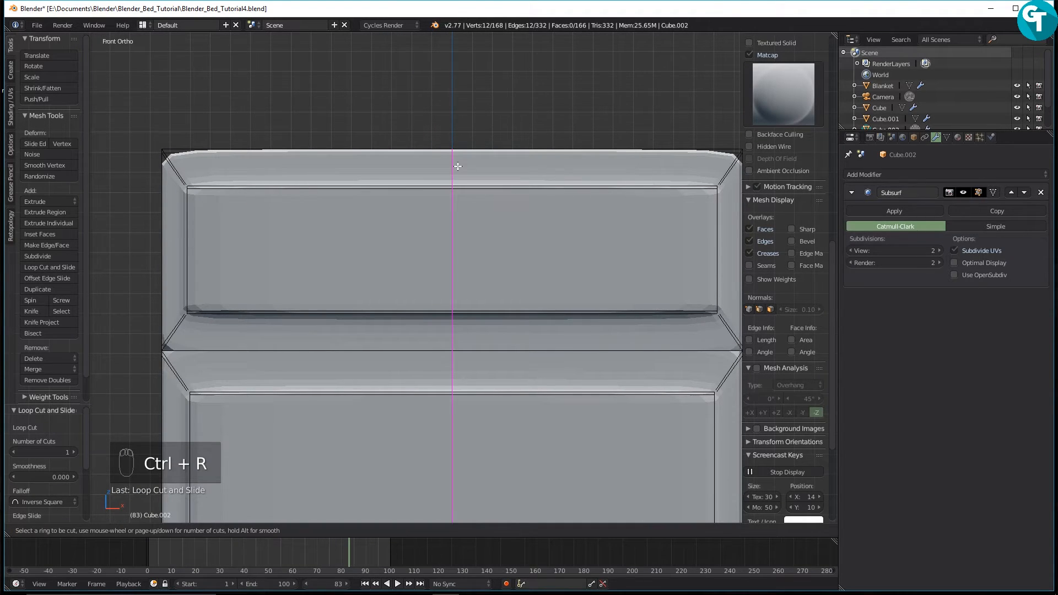
{"action": "left_click", "coordinate": [458, 166]}
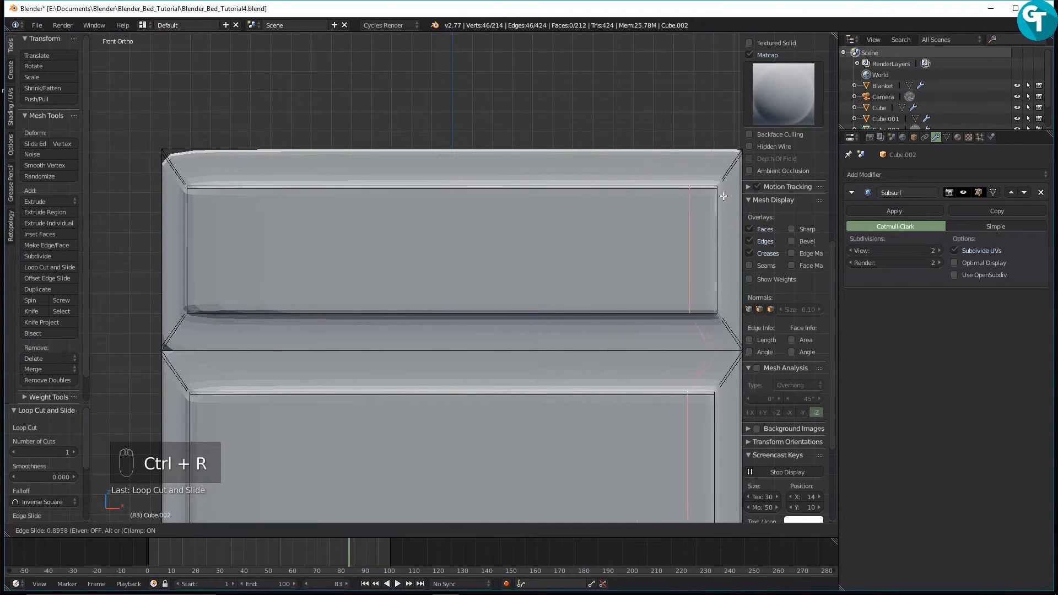
{"action": "left_click", "coordinate": [742, 196]}
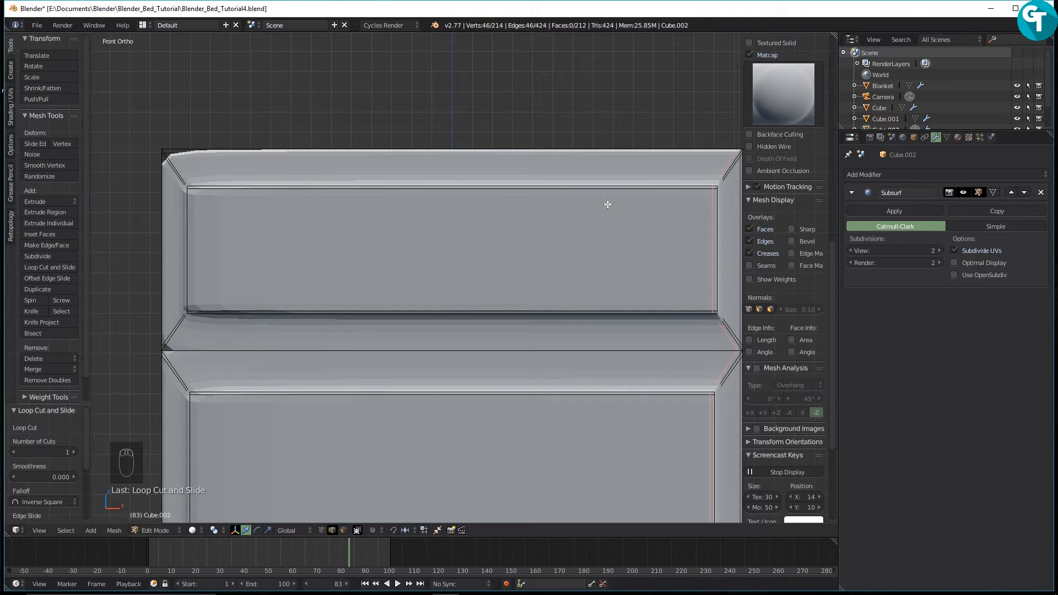
Add a second vertical loop cut through the whole unit and slide it tight against the left side.
{"action": "key", "text": "ctrl+r"}
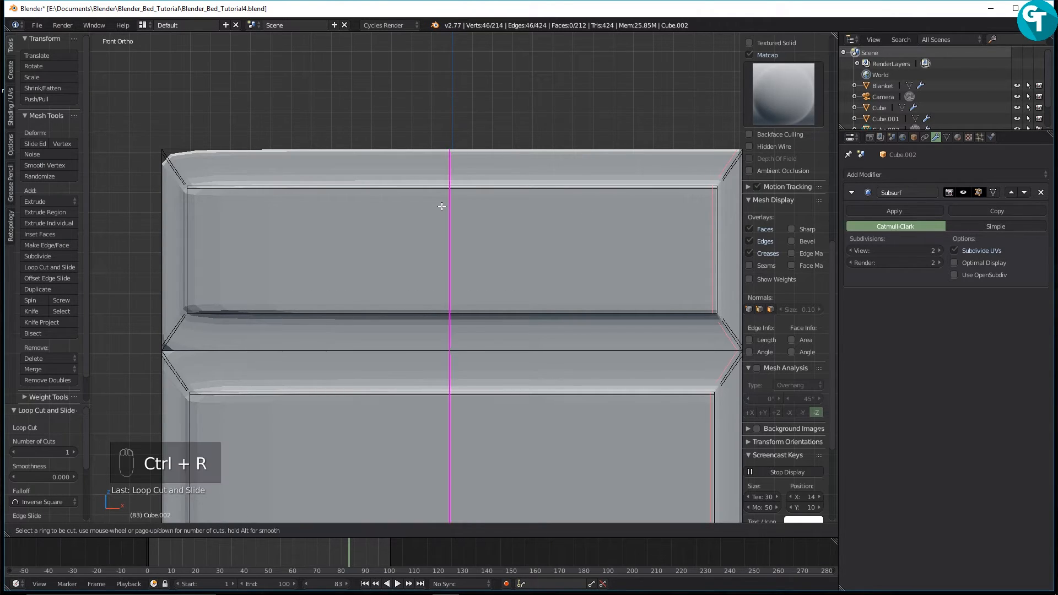
{"action": "left_click", "coordinate": [442, 207]}
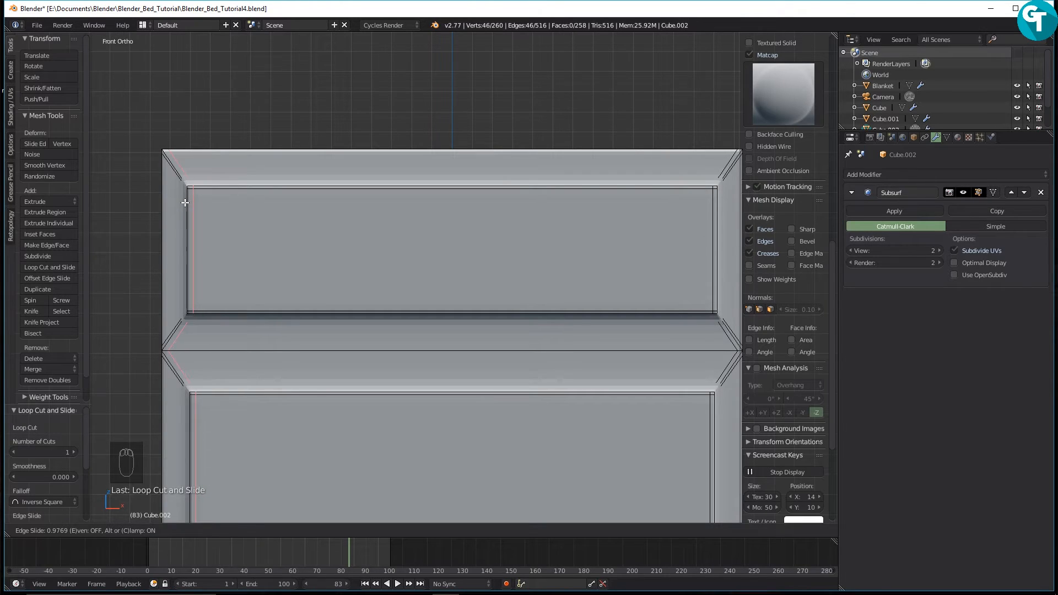
{"action": "left_click", "coordinate": [202, 202]}
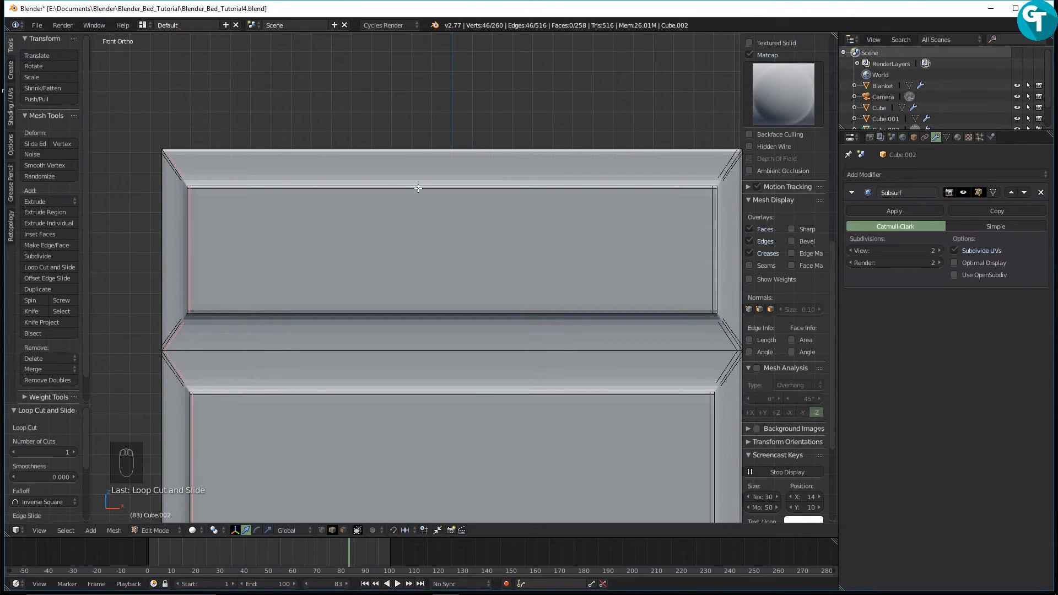
Add two loop cuts around the top drawer's frame, one slid to its outer border and one to the raised front's edge.
{"action": "key", "text": "ctrl+r"}
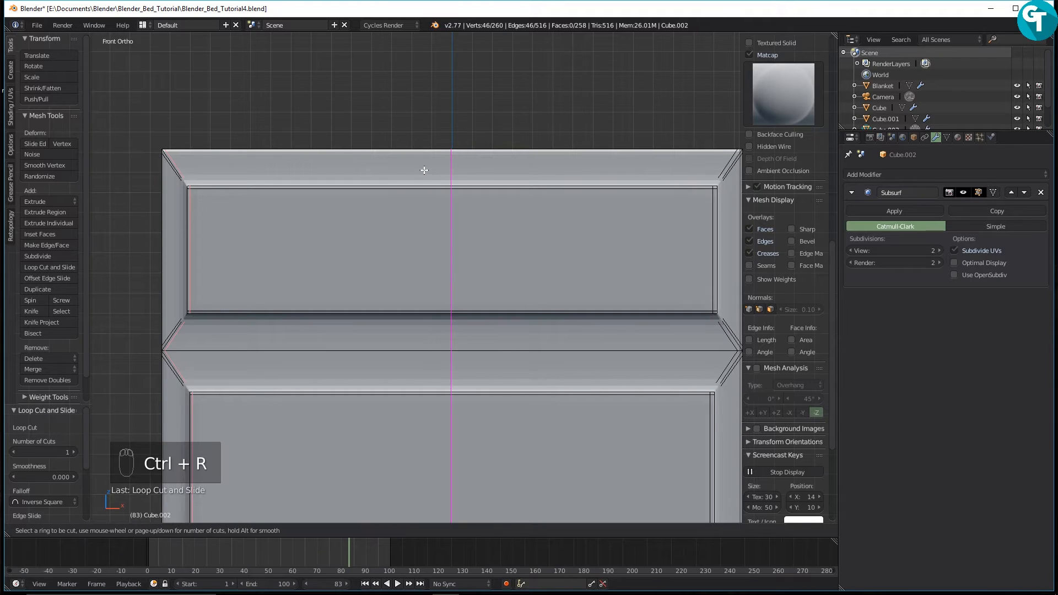
{"action": "left_click", "coordinate": [184, 169]}
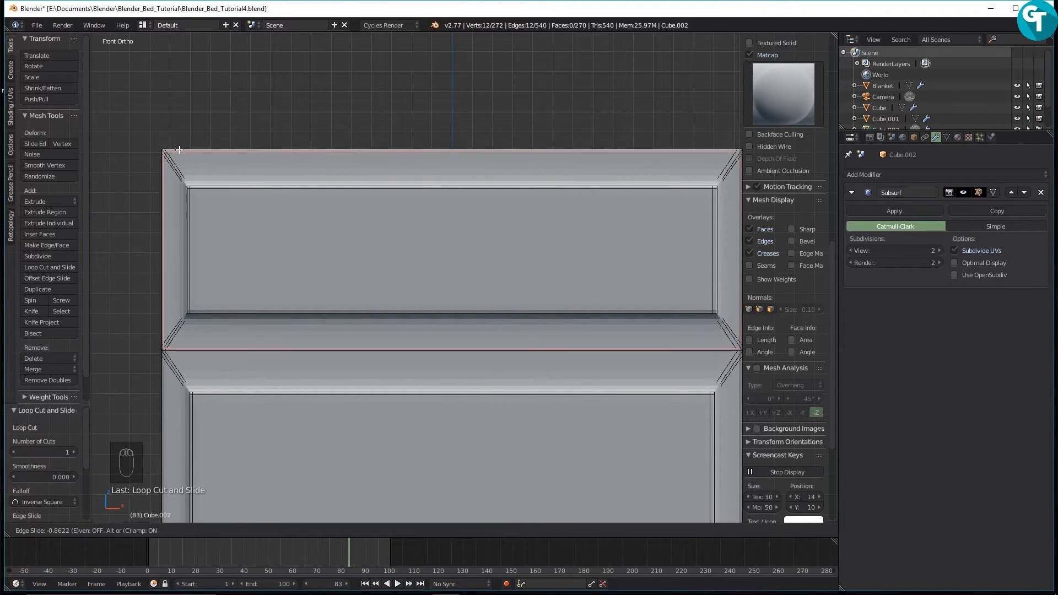
{"action": "left_click", "coordinate": [180, 150]}
{"action": "key", "text": "ctrl+r"}
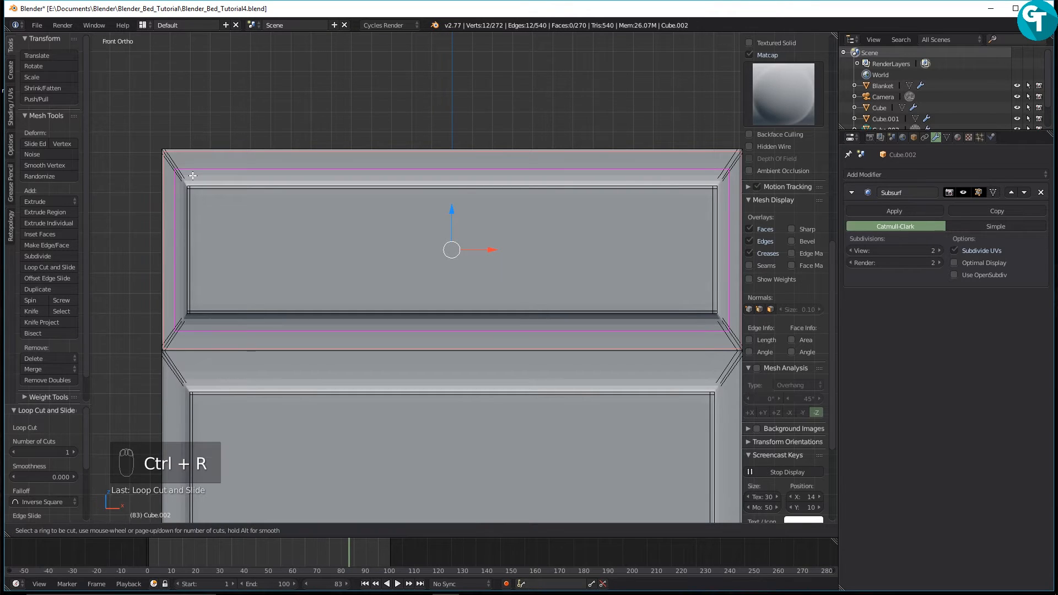
{"action": "left_click", "coordinate": [192, 176]}
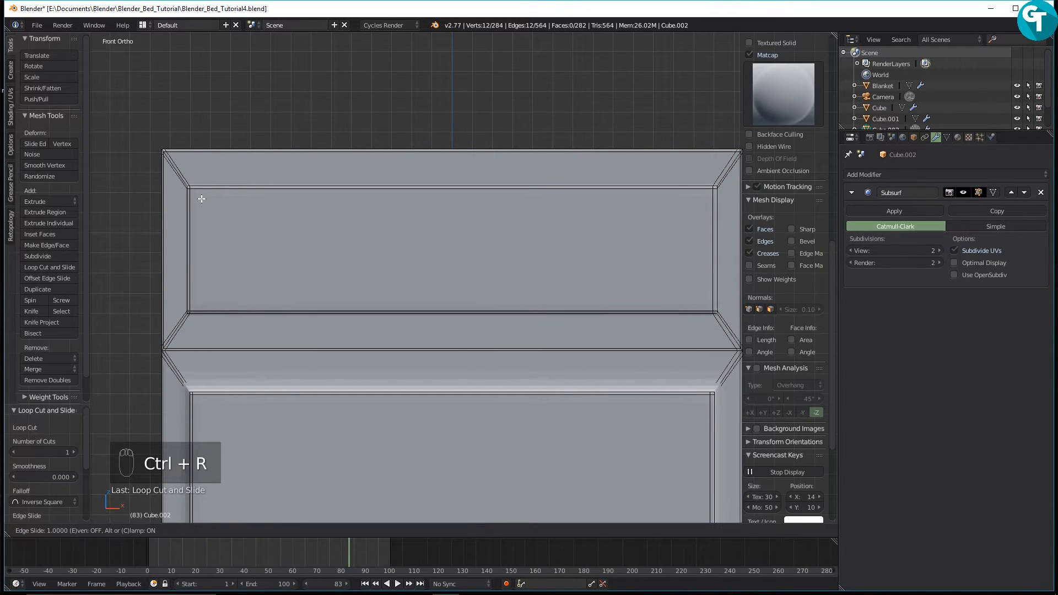
{"action": "left_click", "coordinate": [200, 196]}
Add two loop cuts around the second drawer's frame, one slid to its outer border and one to the raised front's edge.
{"action": "middle_click_drag", "start_coordinate": [490, 326], "coordinate": [446, 159], "text": "shift"}
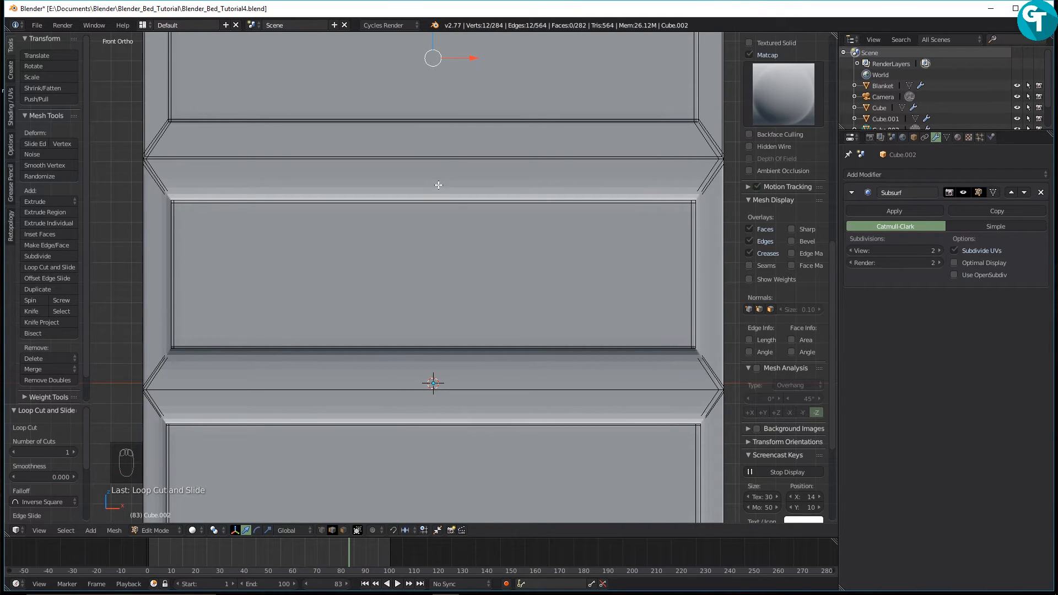
{"action": "key", "text": "ctrl+r"}
{"action": "left_click", "coordinate": [191, 184]}
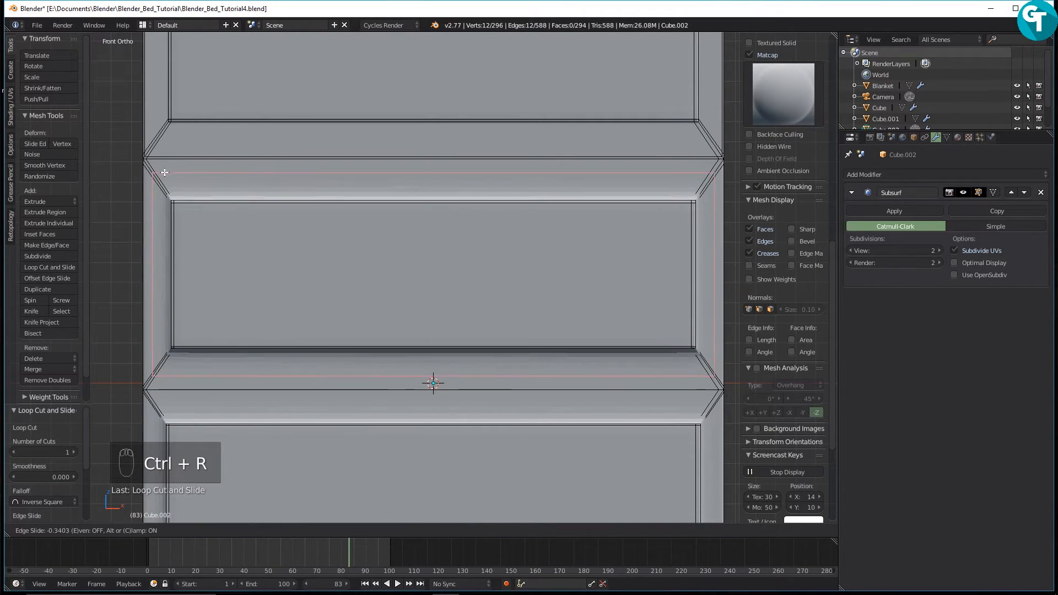
{"action": "left_click", "coordinate": [185, 182]}
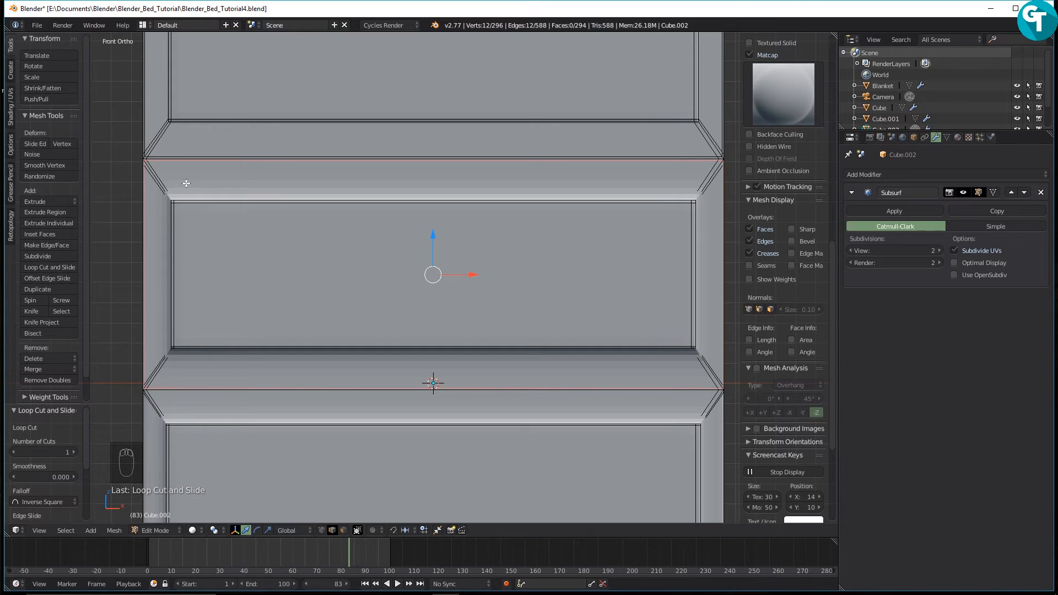
{"action": "key", "text": "ctrl+r"}
{"action": "left_click", "coordinate": [190, 184]}
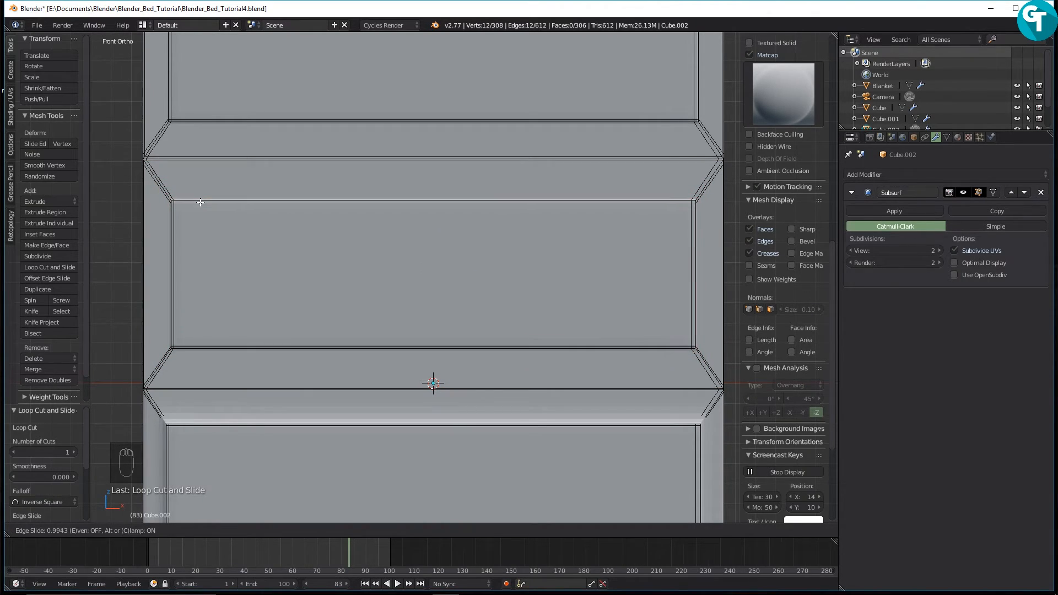
{"action": "left_click", "coordinate": [199, 201]}
Add a loop cut around the third drawer's frame and slide it tight against the raised front's edge.
{"action": "middle_click_drag", "start_coordinate": [369, 376], "coordinate": [345, 193], "text": "shift"}
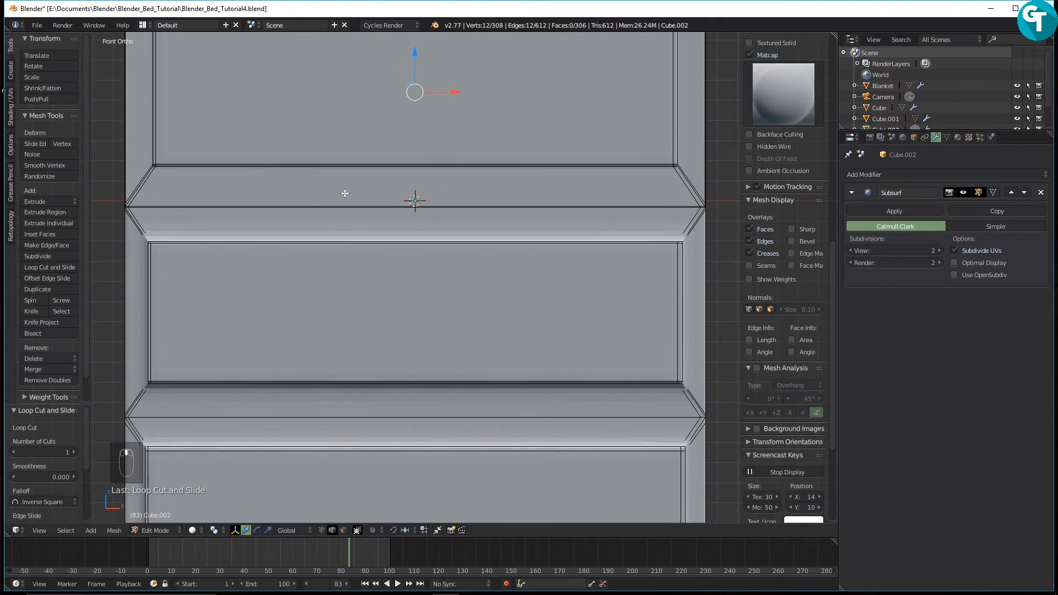
{"action": "key", "text": "ctrl+r"}
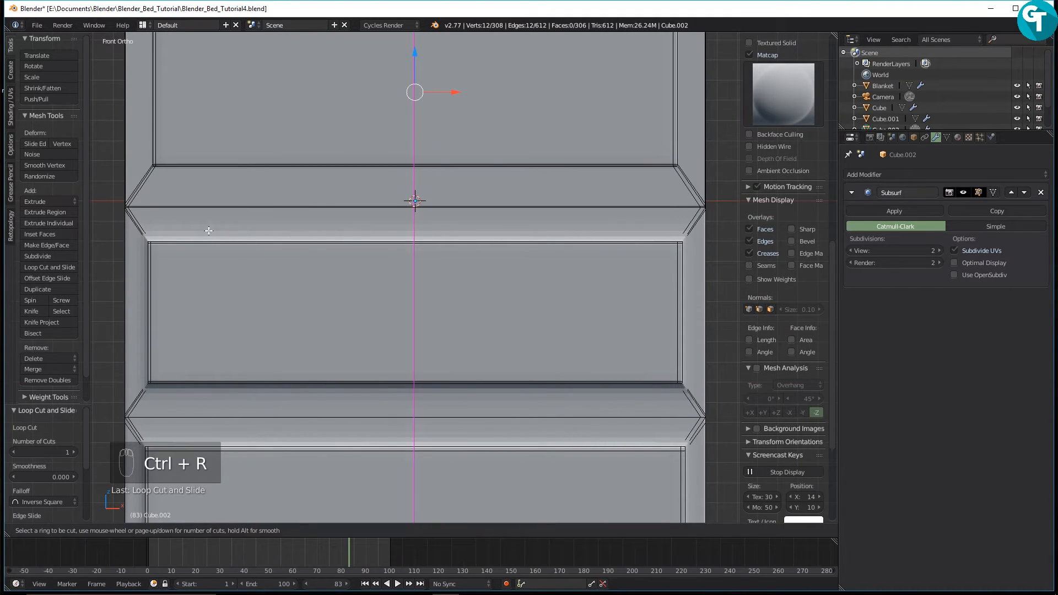
{"action": "left_click", "coordinate": [160, 243]}
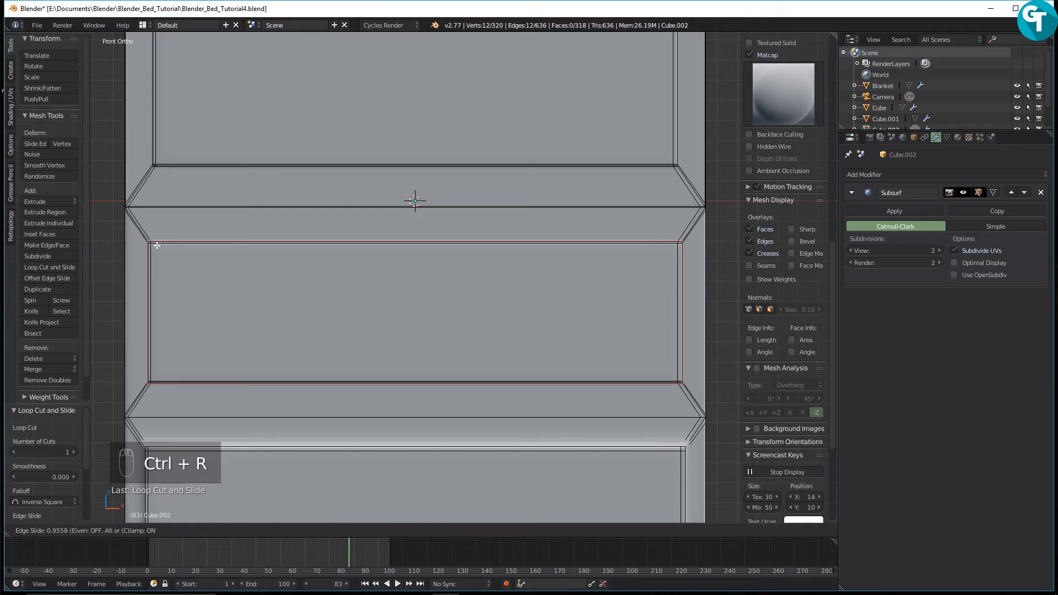
{"action": "left_click", "coordinate": [157, 246]}
Add two loop cuts around the bottom drawer's frame, one slid to the raised front's edge and one to its outer border.
{"action": "middle_click_drag", "start_coordinate": [265, 324], "coordinate": [289, 77], "text": "shift"}
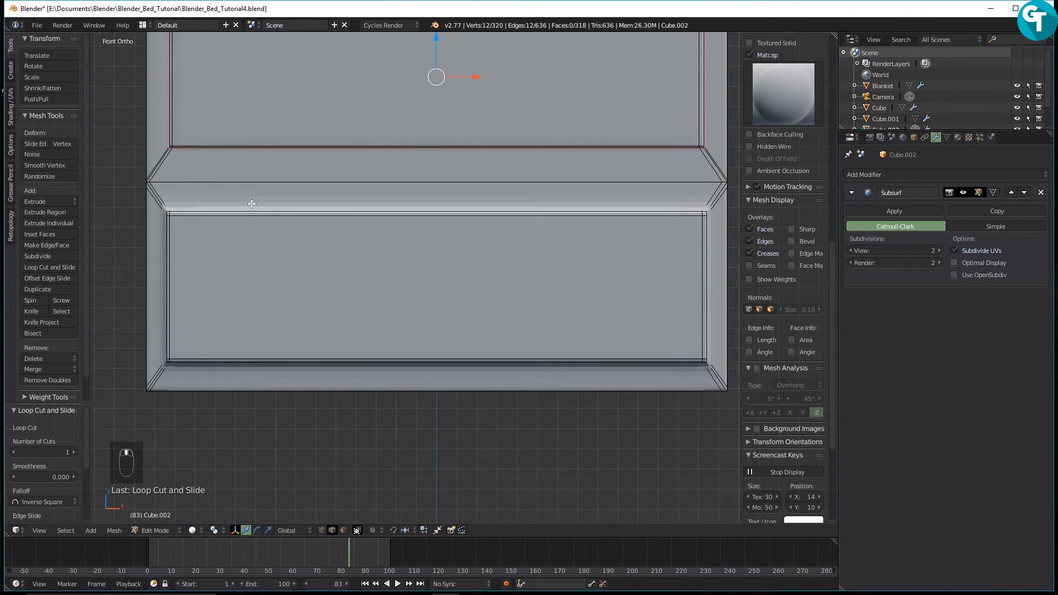
{"action": "key", "text": "ctrl+r"}
{"action": "left_click", "coordinate": [169, 207]}
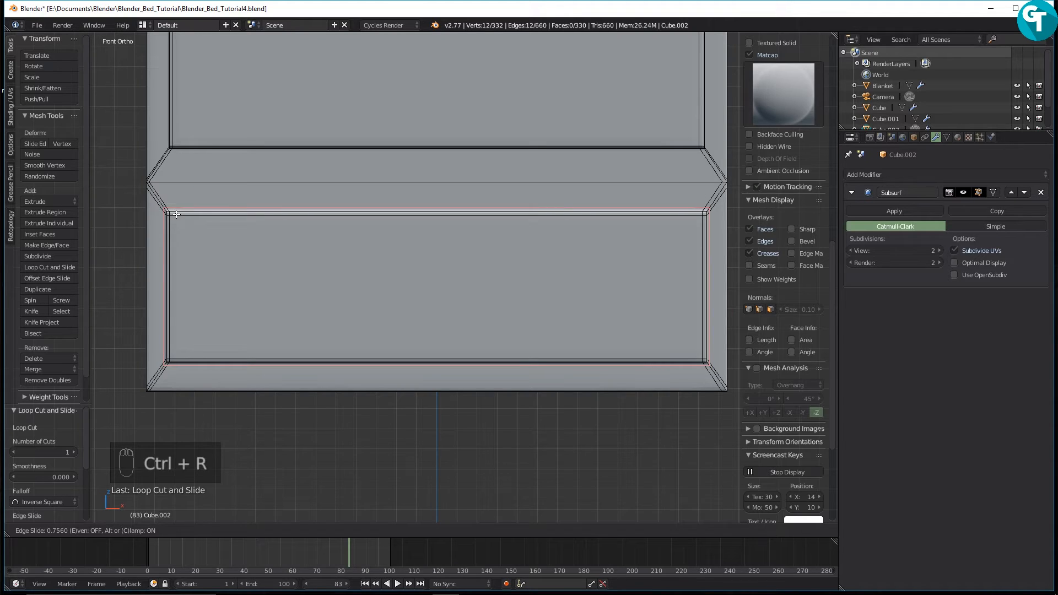
{"action": "left_click", "coordinate": [179, 218]}
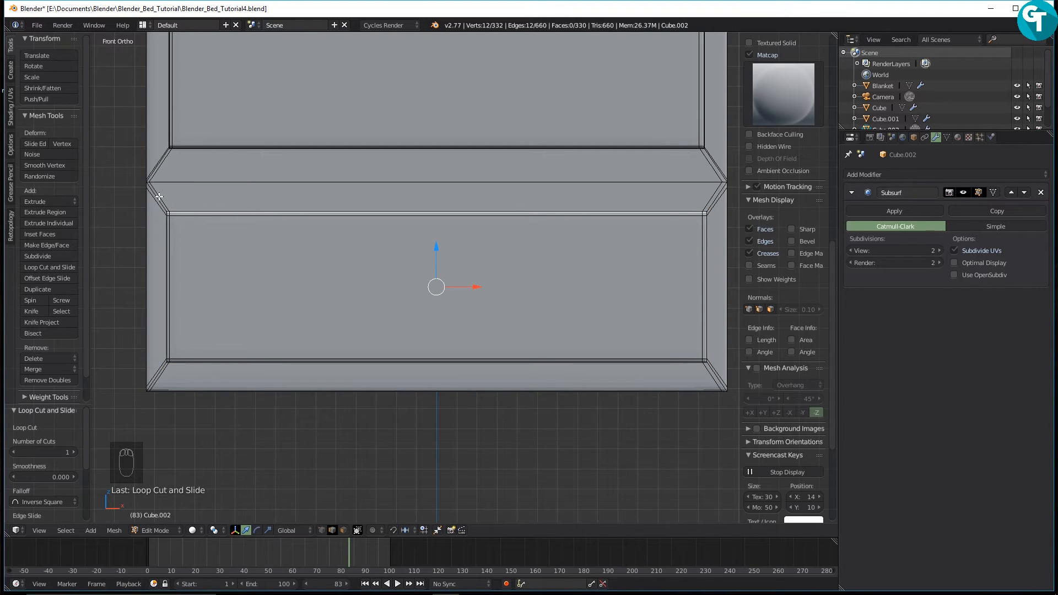
{"action": "key", "text": "ctrl+r"}
{"action": "left_click", "coordinate": [159, 196]}
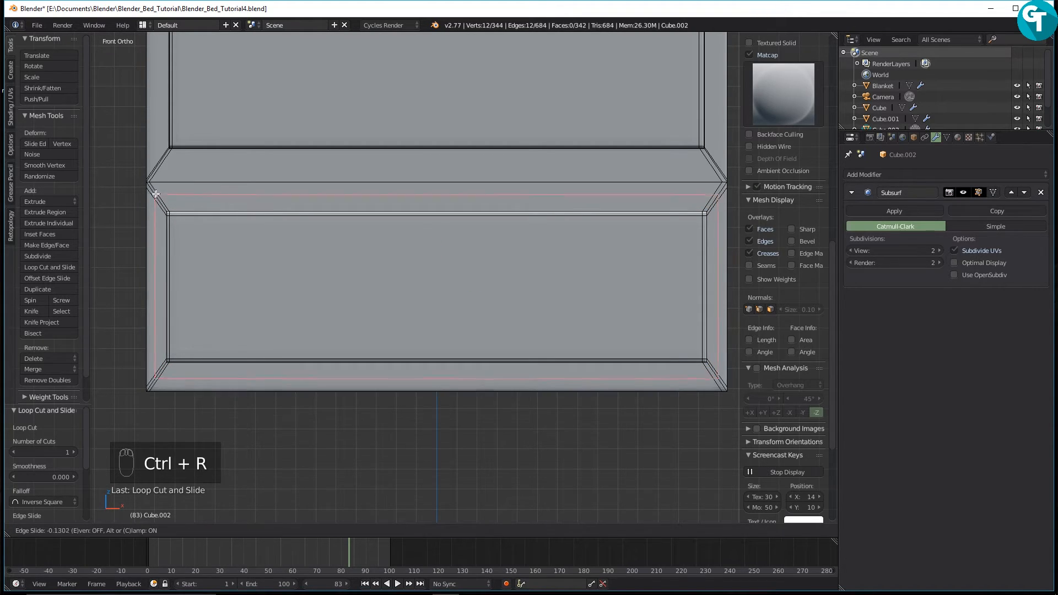
{"action": "left_click", "coordinate": [148, 184]}
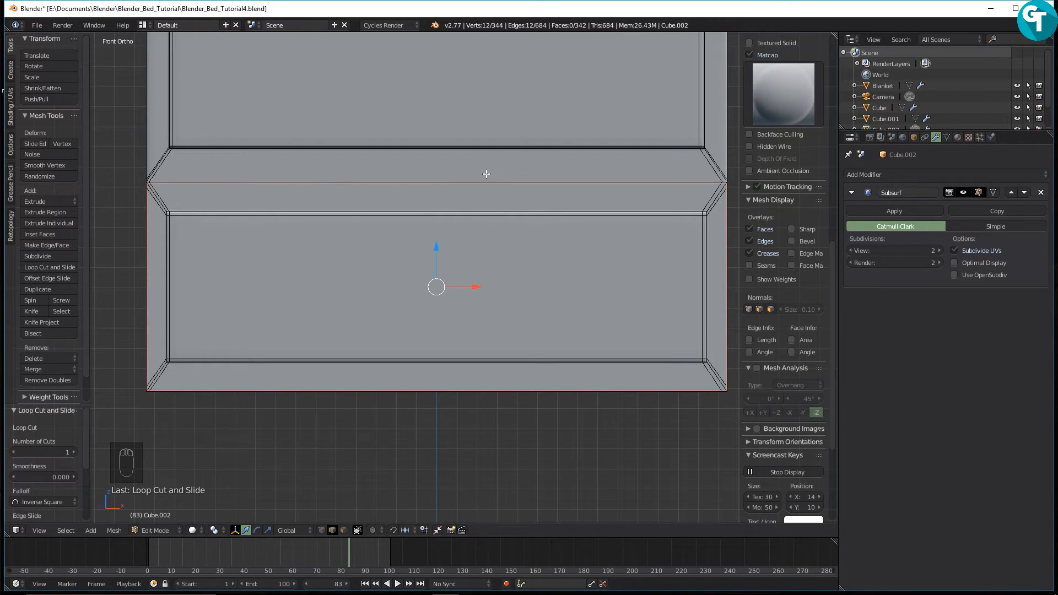
In the right side view, add two loop cuts around the bottom drawer's depth and scale them apart along Y towards its front and back edges.
{"action": "key", "text": "KP_3"}
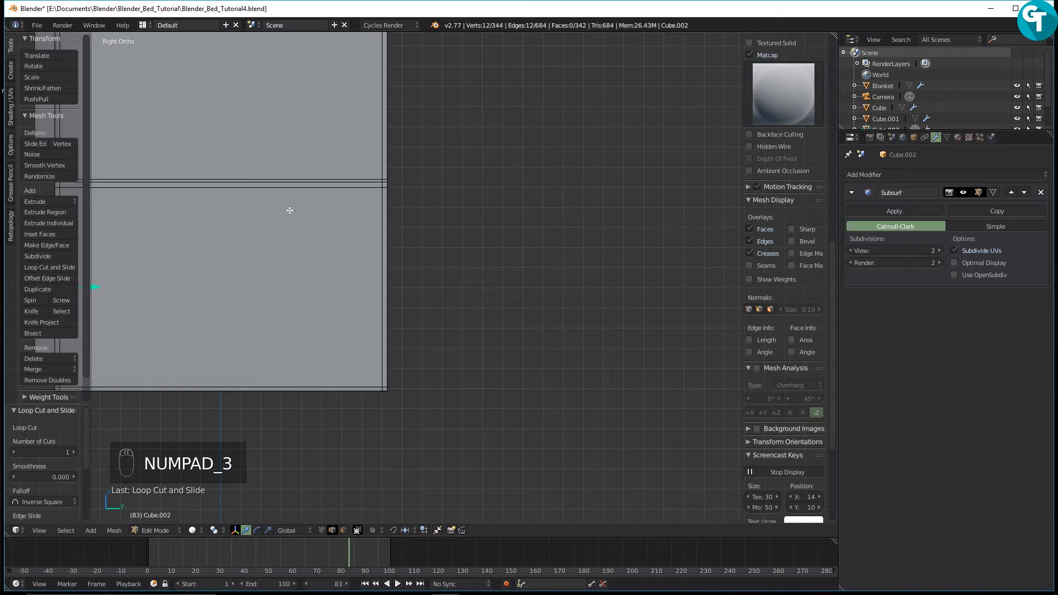
{"action": "middle_click_drag", "start_coordinate": [295, 212], "coordinate": [667, 304], "text": "shift"}
{"action": "scroll", "coordinate": [408, 322], "scroll_direction": "up", "scroll_amount": 4}
{"action": "middle_click_drag", "start_coordinate": [404, 327], "coordinate": [446, 224], "text": "shift"}
{"action": "key", "text": "ctrl+r"}
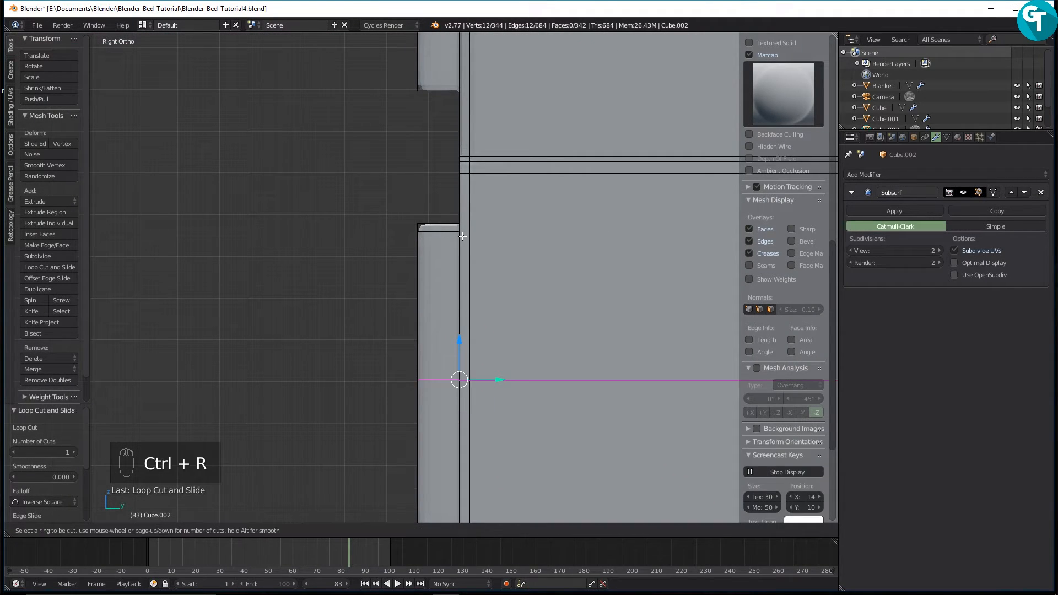
{"action": "scroll", "coordinate": [431, 237], "scroll_direction": "up", "scroll_amount": 1}
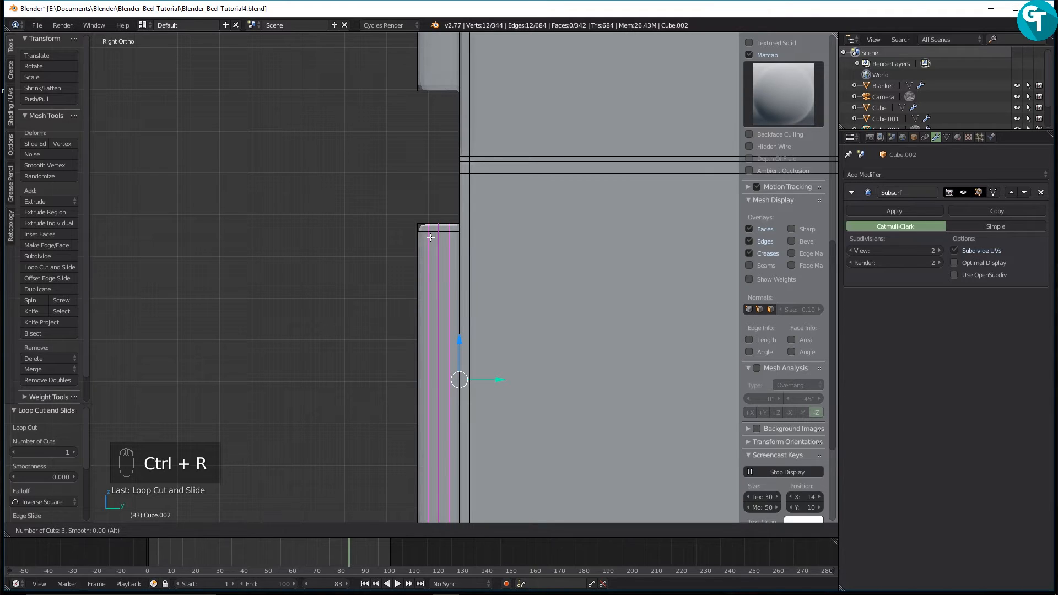
{"action": "left_click", "coordinate": [431, 237]}
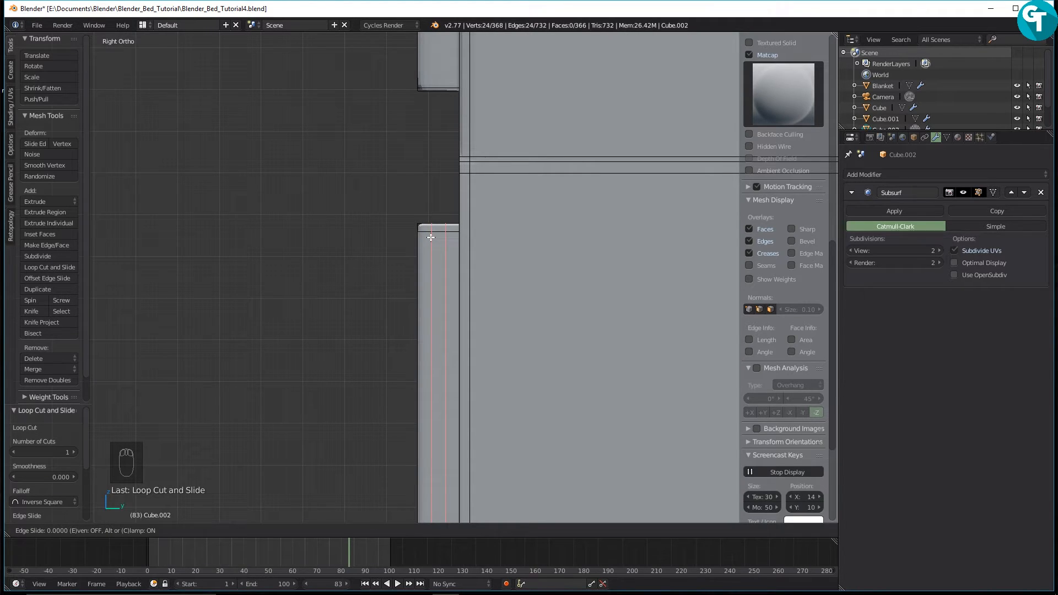
{"action": "key", "text": "s"}
{"action": "key", "text": "y"}
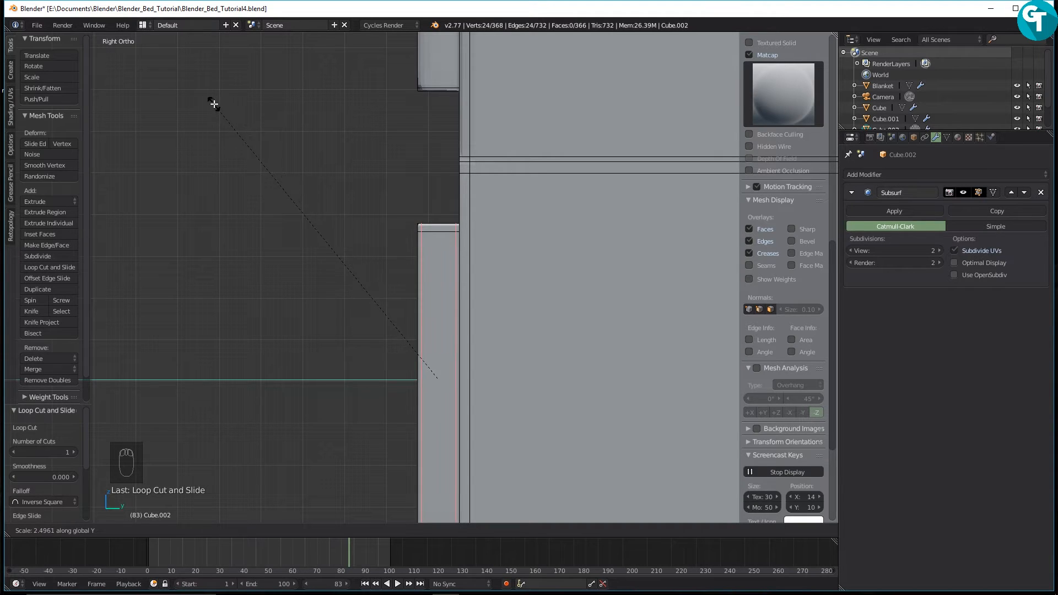
{"action": "left_click", "coordinate": [204, 100]}
Add two loop cuts around the third drawer's depth, sliding one to its front edge and one against the cabinet.
{"action": "middle_click_drag", "start_coordinate": [503, 141], "coordinate": [559, 409], "text": "shift"}
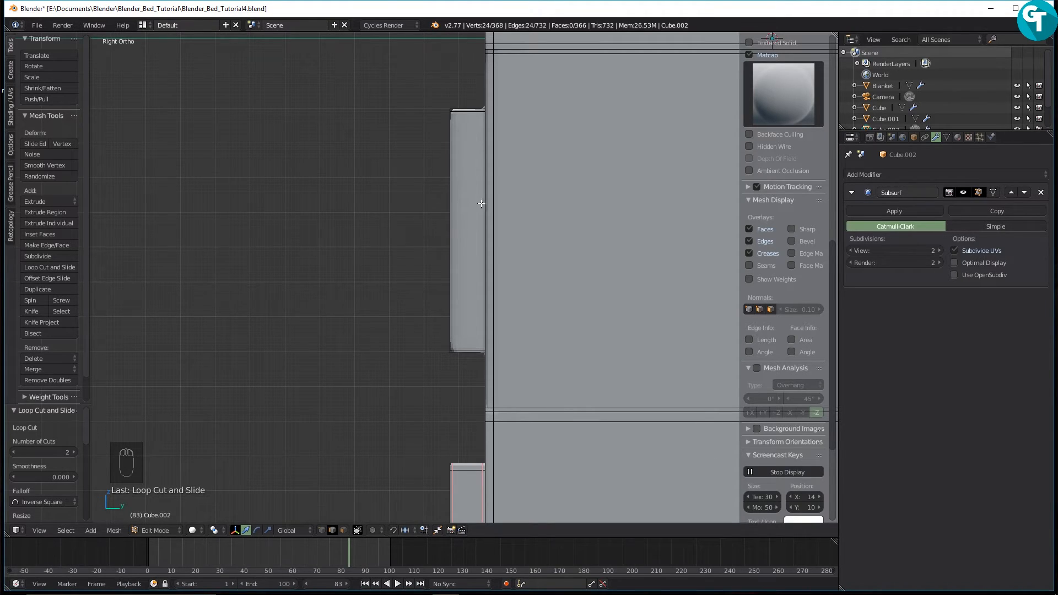
{"action": "key", "text": "ctrl+r"}
{"action": "left_click", "coordinate": [467, 116]}
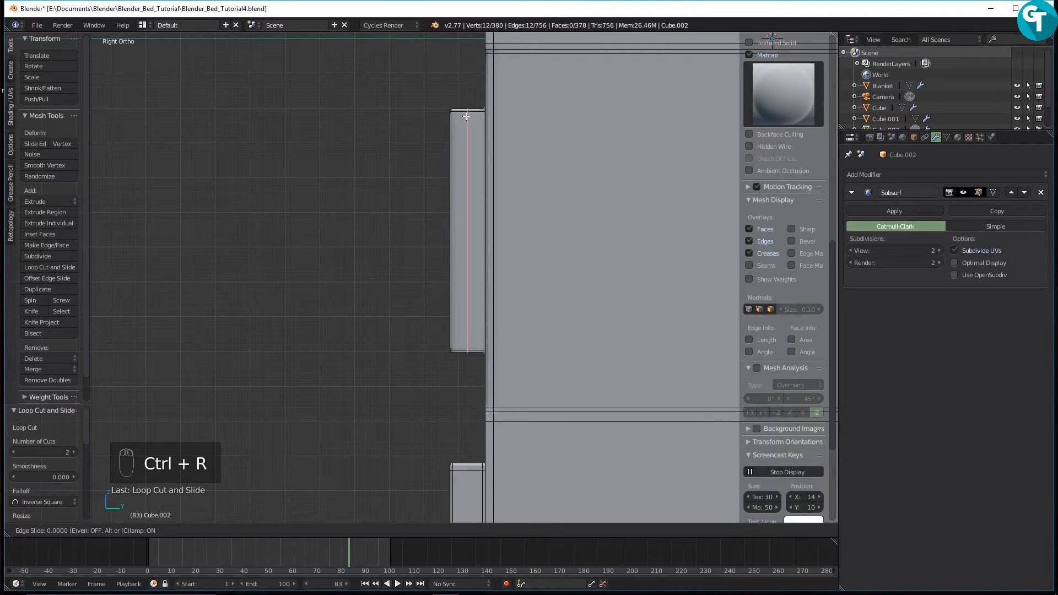
{"action": "left_click", "coordinate": [462, 115]}
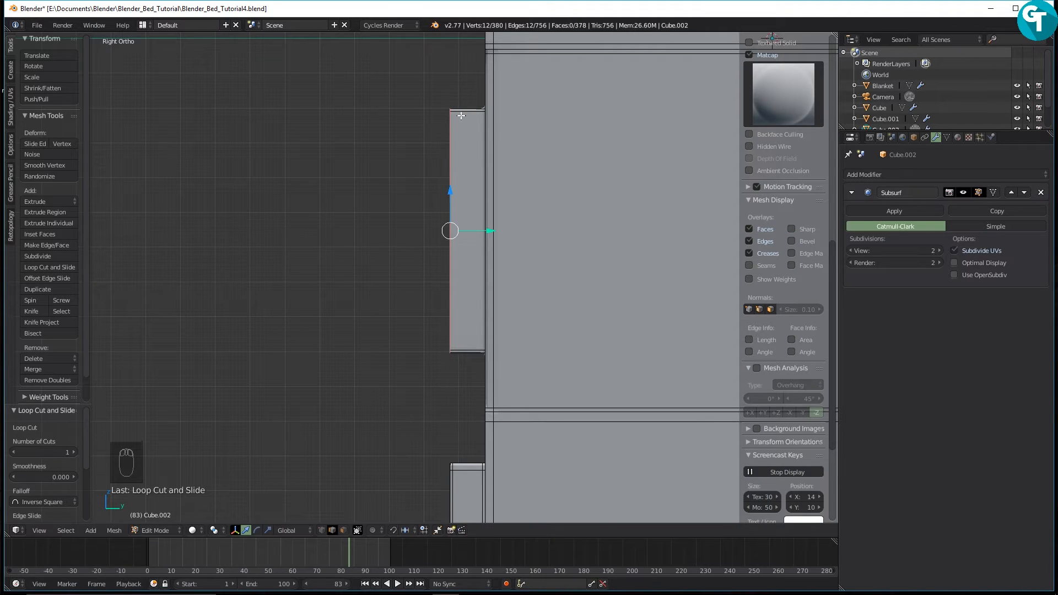
{"action": "key", "text": "ctrl+r"}
{"action": "left_click", "coordinate": [469, 119]}
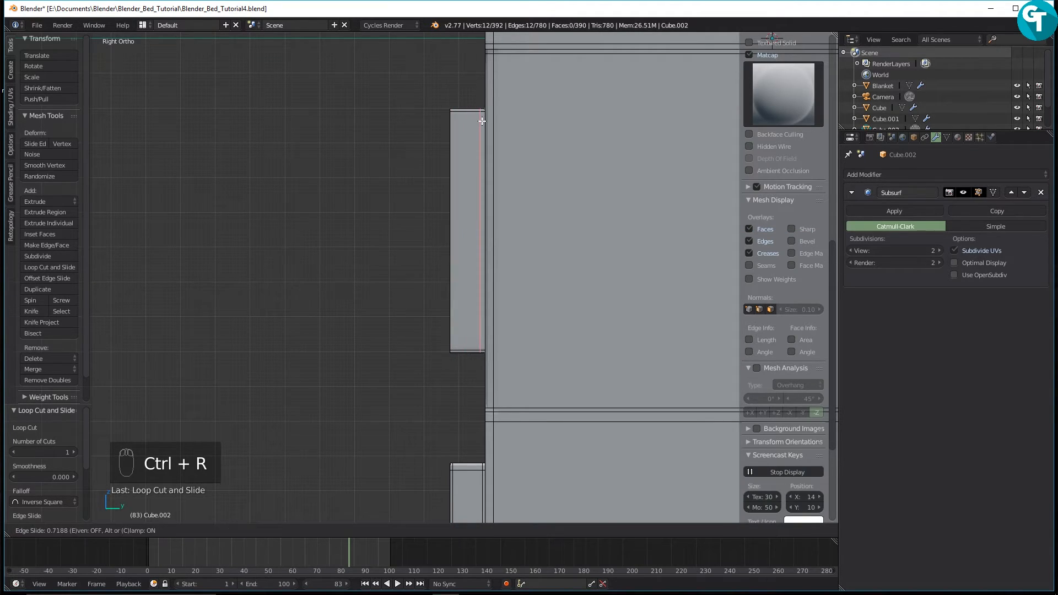
{"action": "left_click", "coordinate": [487, 121]}
Add two loop cuts around the second drawer's depth and scale them apart along Y towards its front and back edges.
{"action": "middle_click_drag", "start_coordinate": [486, 171], "coordinate": [478, 469], "text": "shift"}
{"action": "scroll", "coordinate": [506, 245], "scroll_direction": "down", "scroll_amount": 2}
{"action": "middle_click_drag", "start_coordinate": [505, 273], "coordinate": [513, 399], "text": "shift"}
{"action": "scroll", "coordinate": [456, 343], "scroll_direction": "up", "scroll_amount": 2}
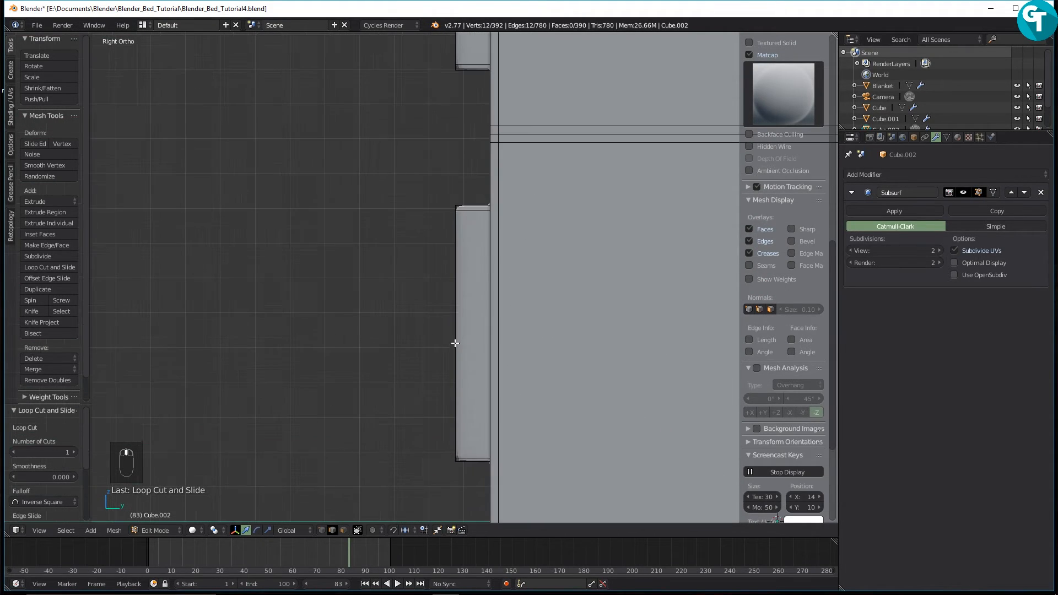
{"action": "key", "text": "ctrl+r"}
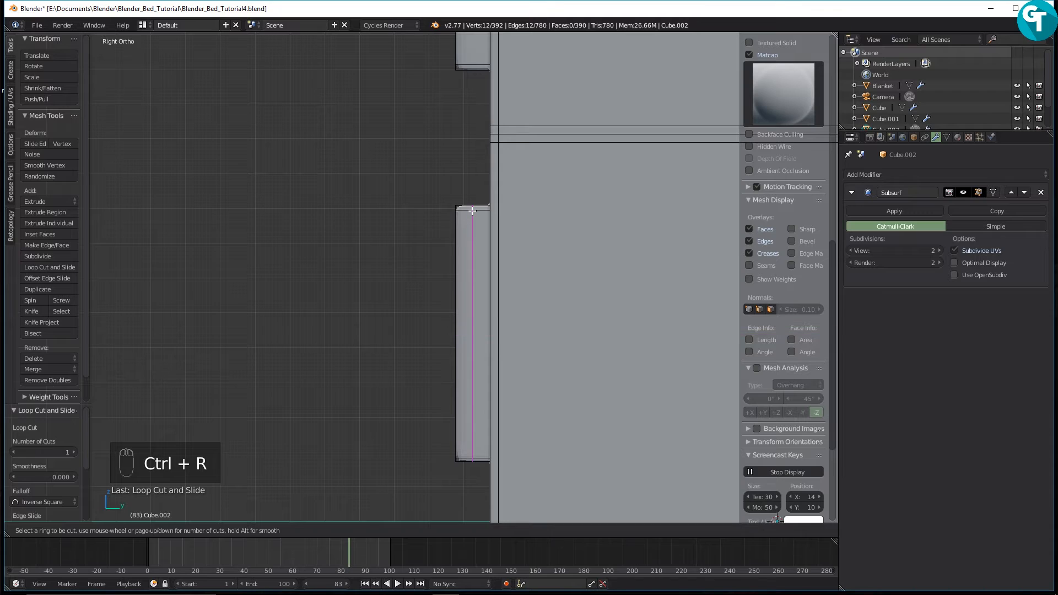
{"action": "scroll", "coordinate": [472, 212], "scroll_direction": "up", "scroll_amount": 1}
{"action": "left_click", "coordinate": [473, 211]}
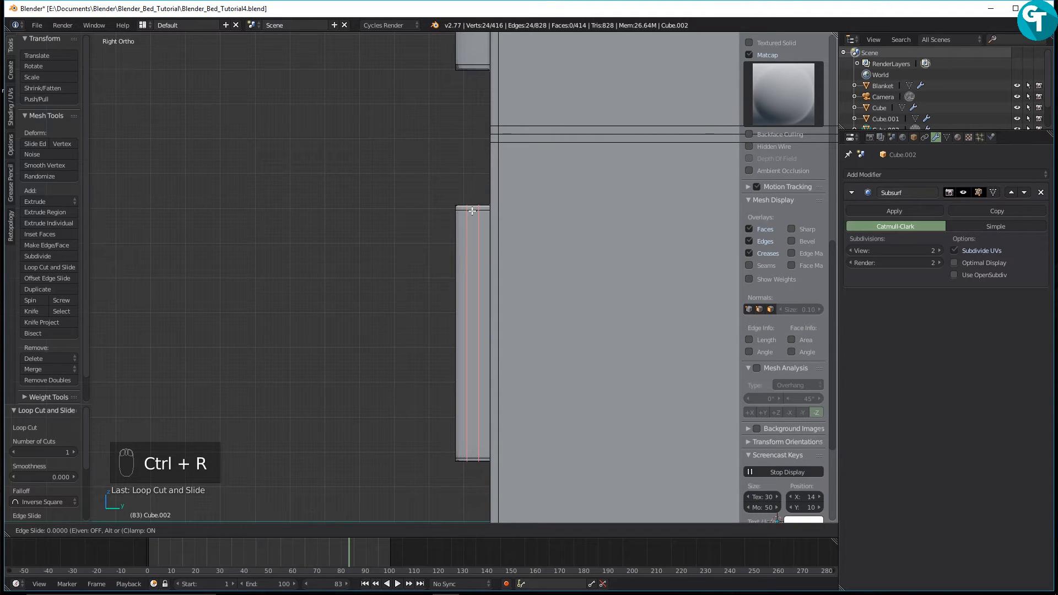
{"action": "right_click", "coordinate": [472, 211]}
{"action": "key", "text": "s"}
{"action": "key", "text": "y"}
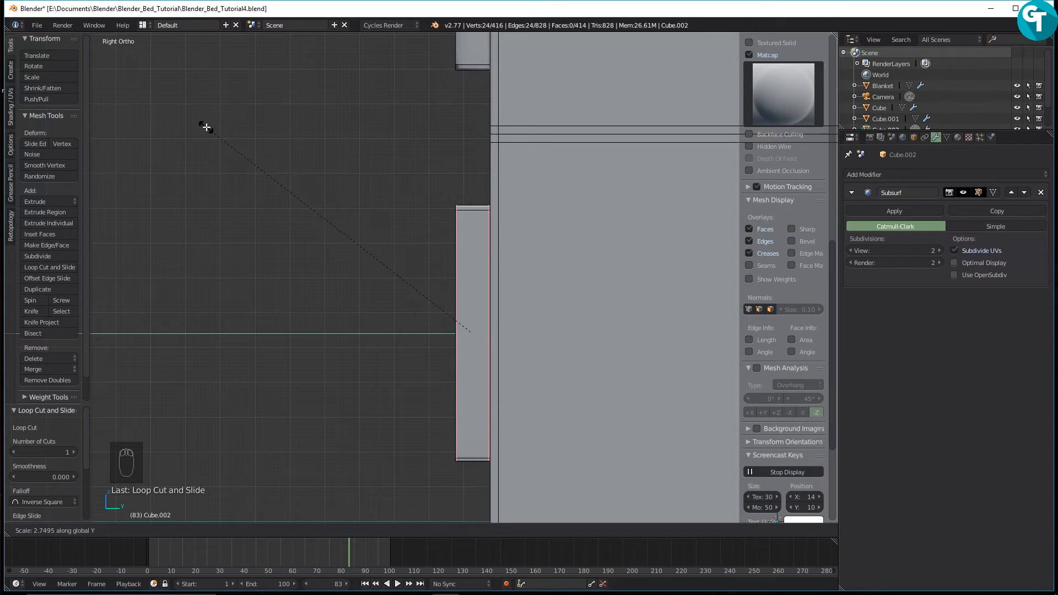
{"action": "left_click", "coordinate": [205, 127]}
Add two loop cuts around the top drawer's depth and scale them apart along Y towards its front and back edges.
{"action": "middle_click_drag", "start_coordinate": [609, 152], "coordinate": [603, 470], "text": "shift"}
{"action": "key", "text": "ctrl+r"}
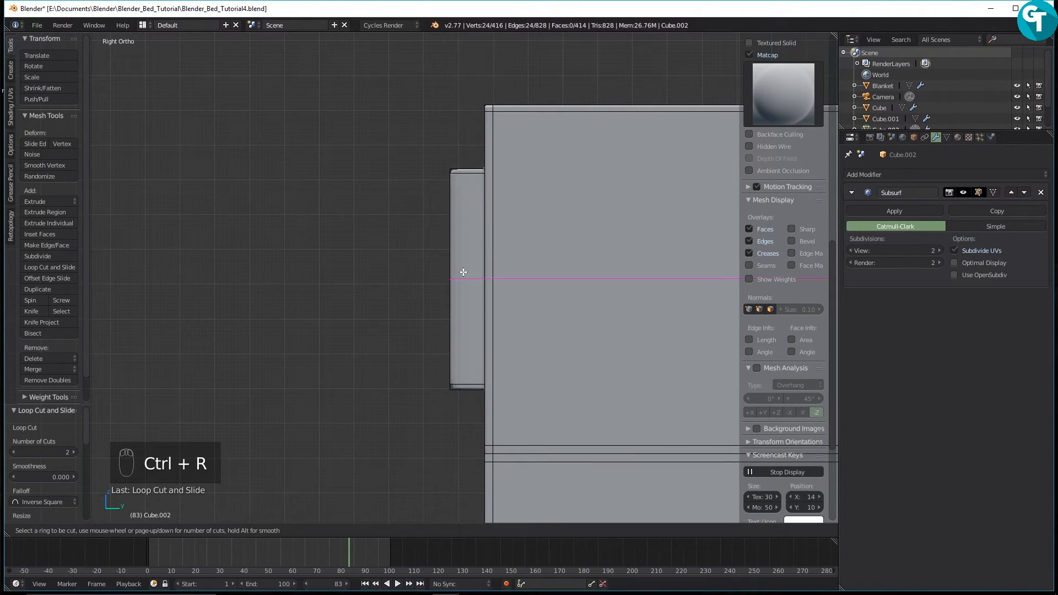
{"action": "scroll", "coordinate": [463, 172], "scroll_direction": "up", "scroll_amount": 1}
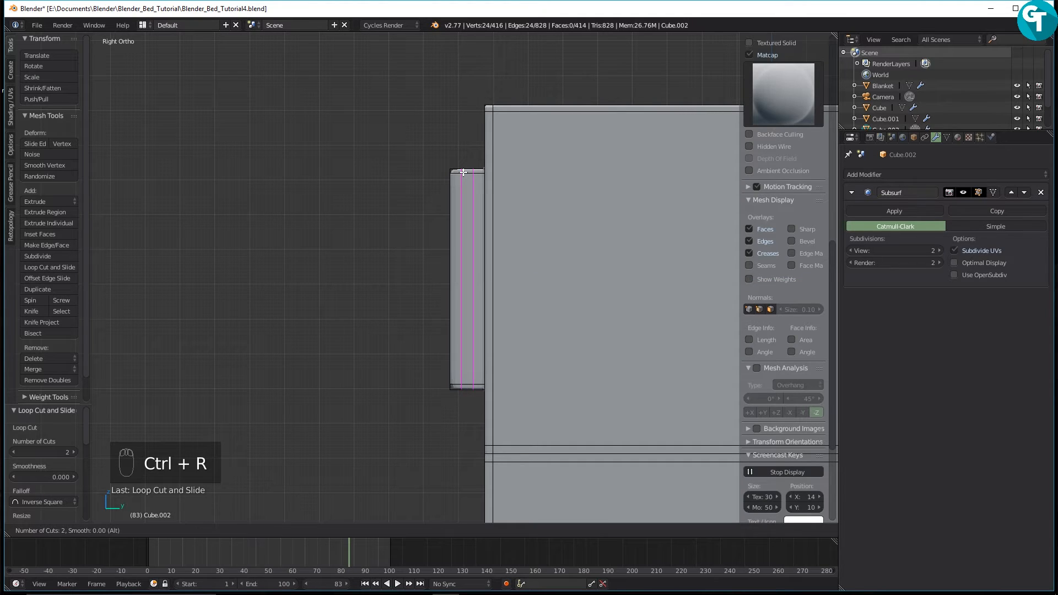
{"action": "left_click", "coordinate": [463, 173]}
{"action": "right_click", "coordinate": [463, 173]}
{"action": "key", "text": "s"}
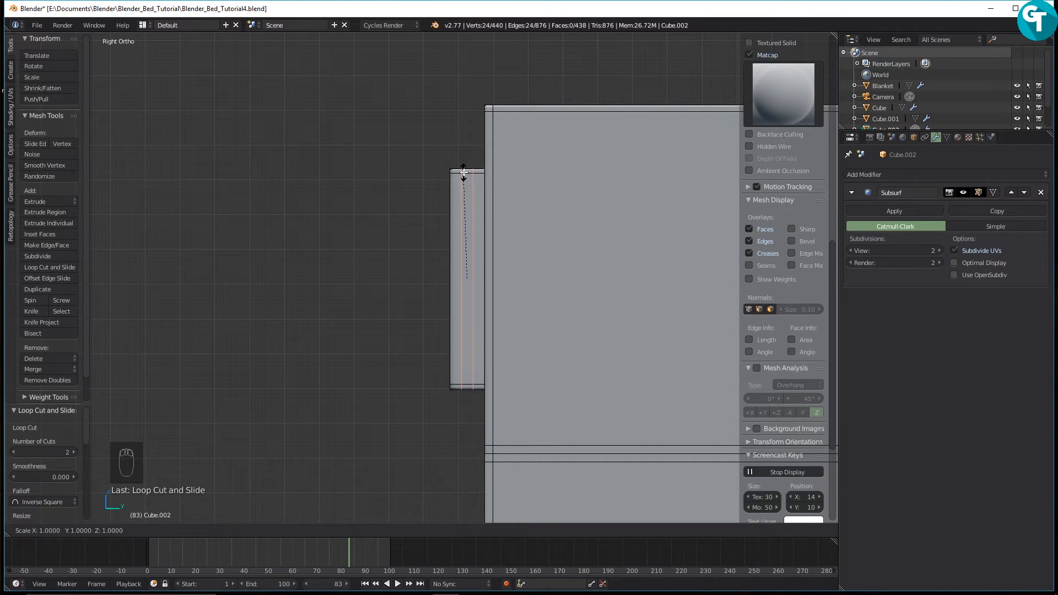
{"action": "key", "text": "y"}
{"action": "left_click", "coordinate": [213, 89]}
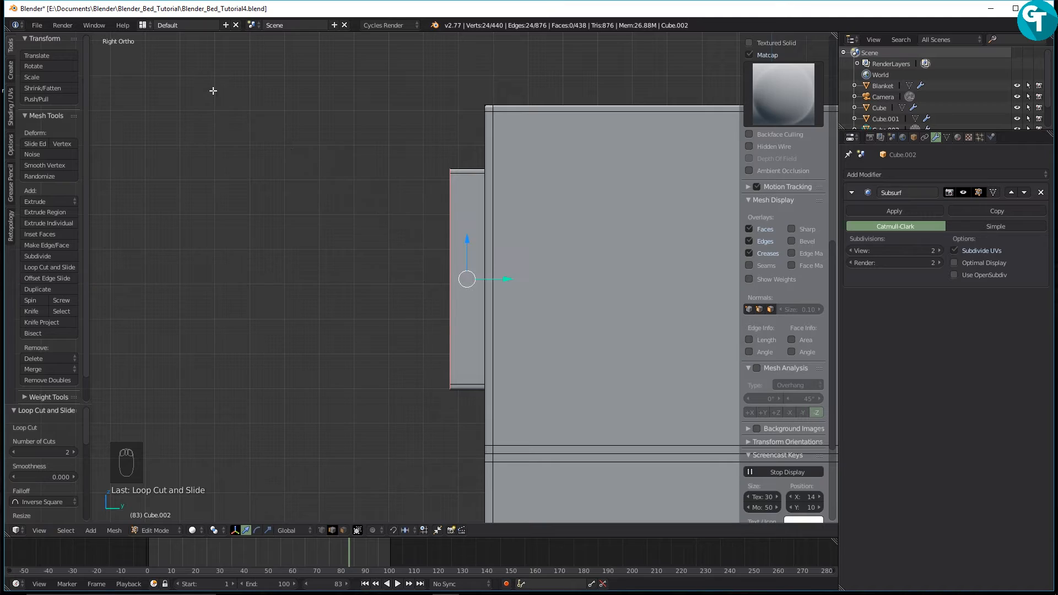
{"action": "scroll", "coordinate": [404, 239], "scroll_direction": "down", "scroll_amount": 3}
{"action": "middle_click_drag", "start_coordinate": [404, 240], "coordinate": [536, 249]}
{"action": "key", "text": "z"}
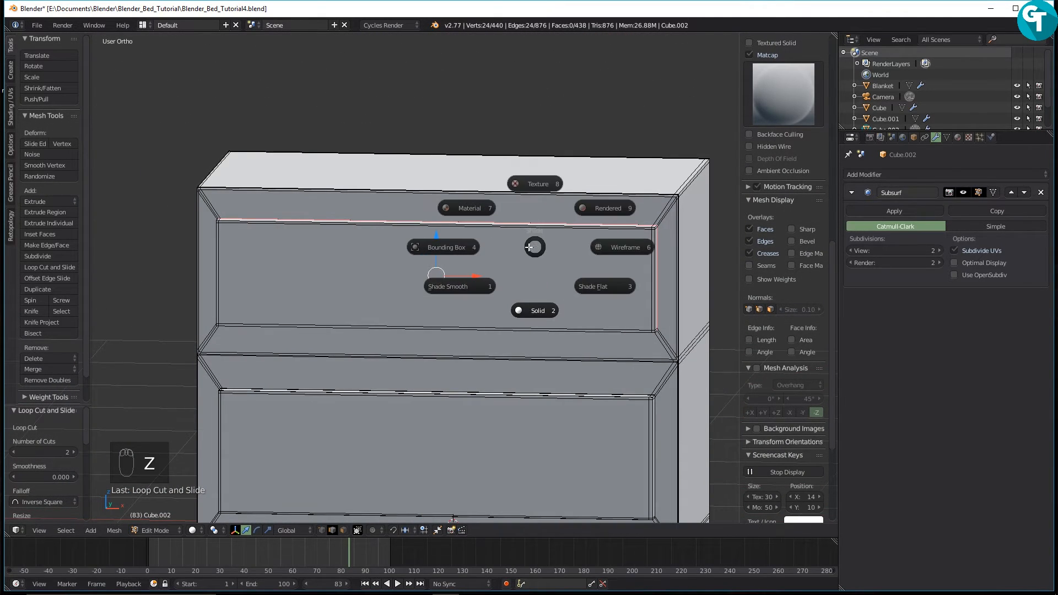
{"action": "left_click", "coordinate": [535, 305]}
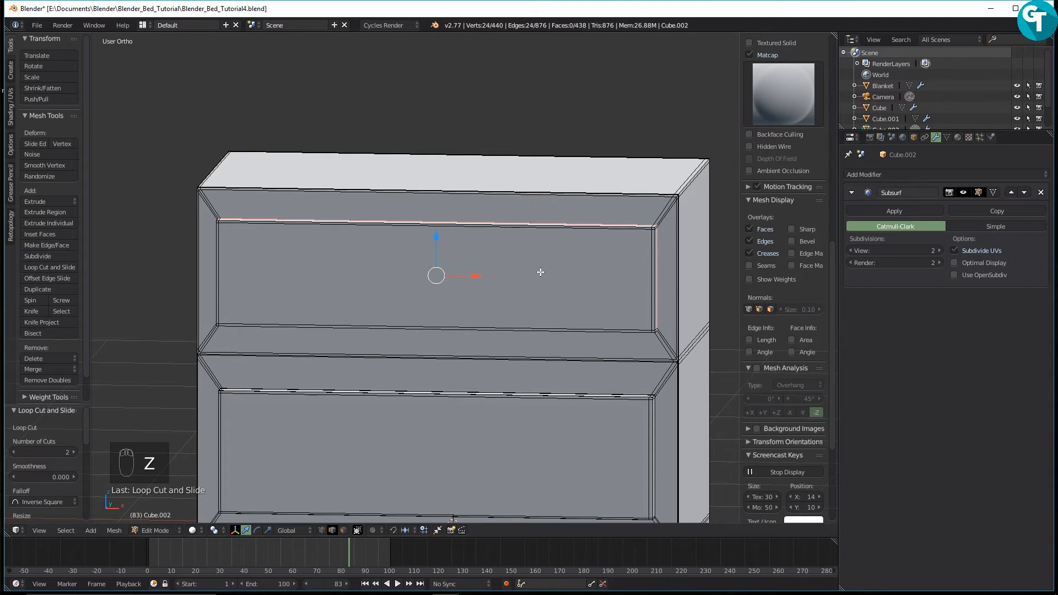
{"action": "key", "text": "z"}
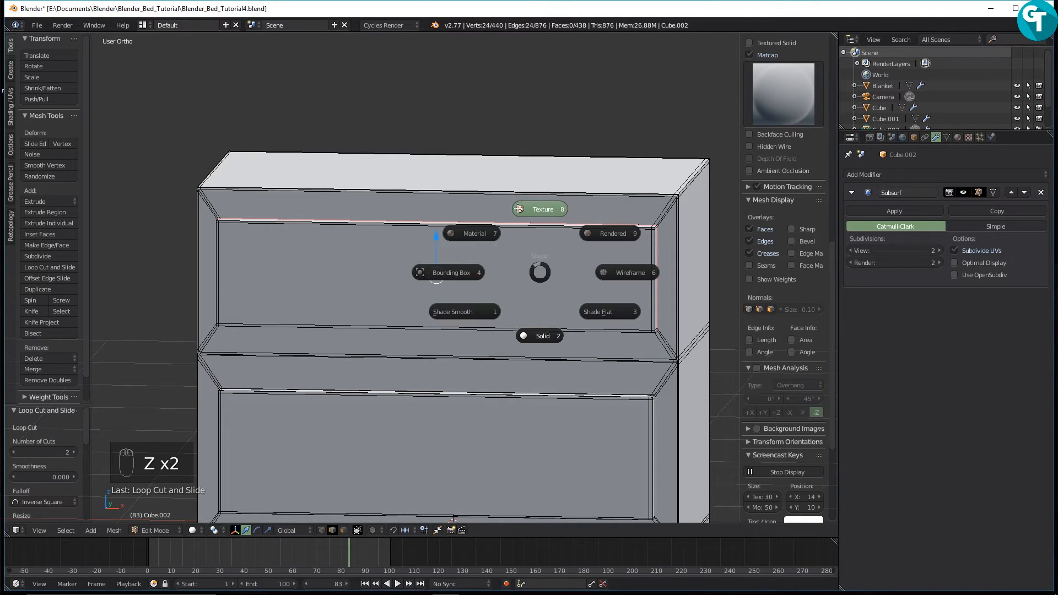
{"action": "left_click", "coordinate": [532, 309]}
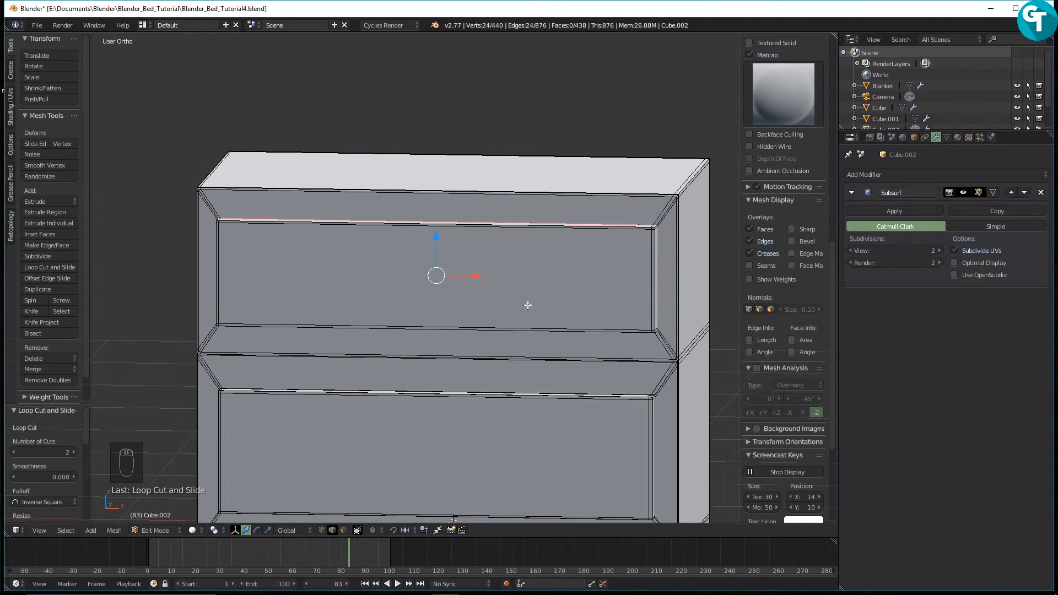
Return the bedside unit to Object Mode and shade it smooth.
{"action": "key", "text": "Tab"}
{"action": "left_click", "coordinate": [532, 255]}
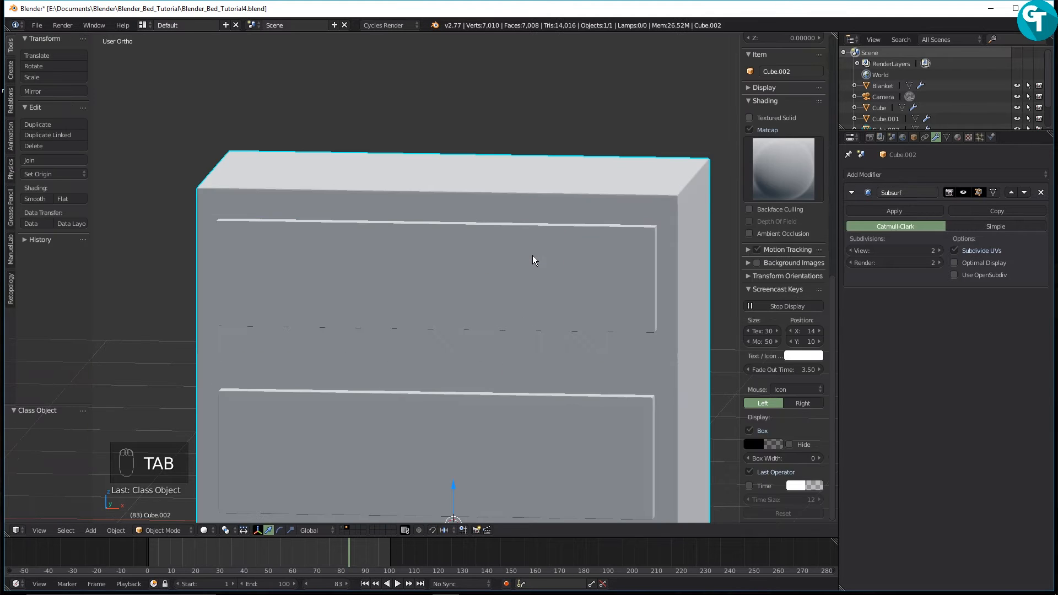
{"action": "scroll", "coordinate": [527, 266], "scroll_direction": "down", "scroll_amount": 2}
{"action": "key", "text": "z"}
{"action": "left_click", "coordinate": [469, 312]}
{"action": "scroll", "coordinate": [491, 265], "scroll_direction": "down", "scroll_amount": 4}
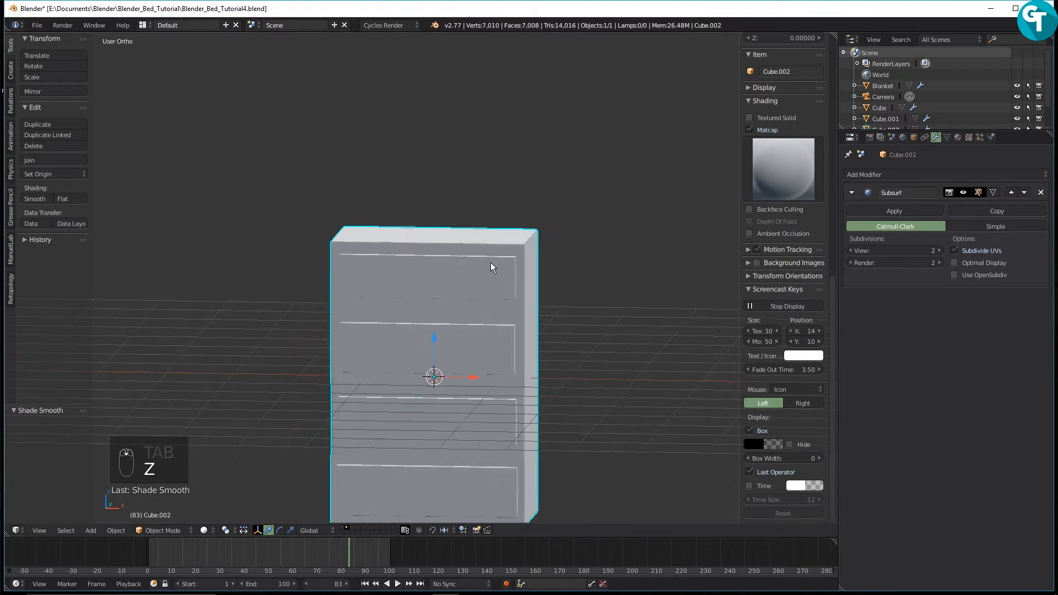
{"action": "middle_click_drag", "start_coordinate": [524, 295], "coordinate": [652, 366]}
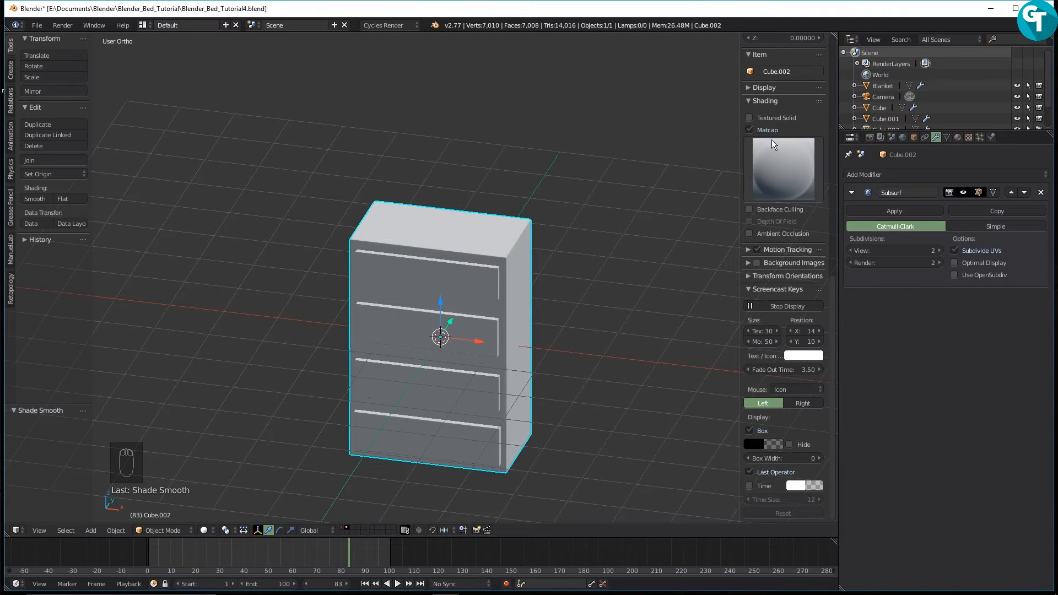
Enable Ambient Occlusion in the viewport shading with a strength of 1.2 and inspect the drawers.
{"action": "scroll", "coordinate": [783, 165], "scroll_direction": "up", "scroll_amount": 2}
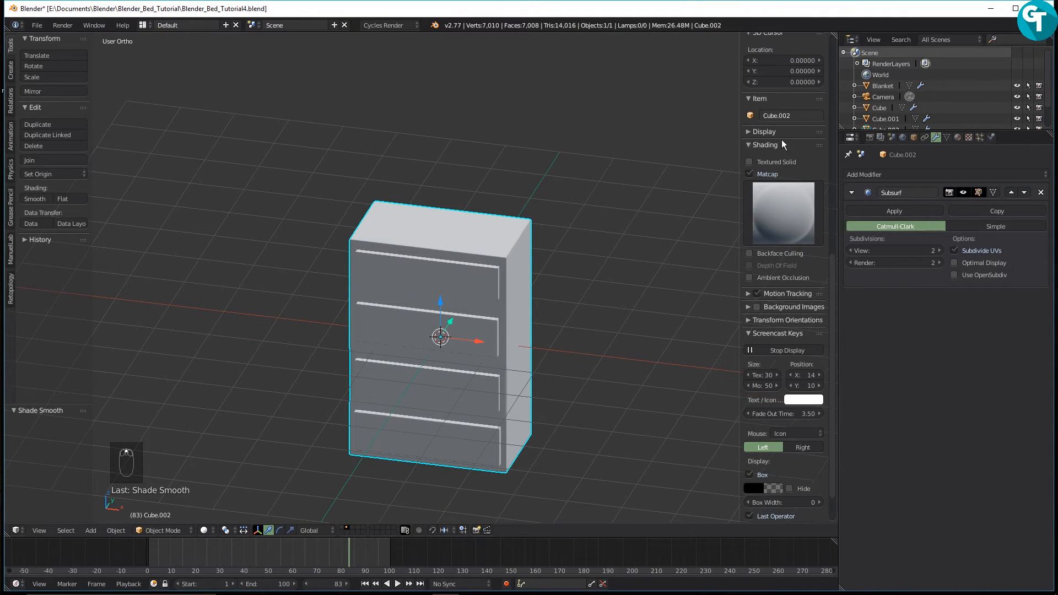
{"action": "left_click", "coordinate": [797, 278]}
{"action": "left_click", "coordinate": [800, 290]}
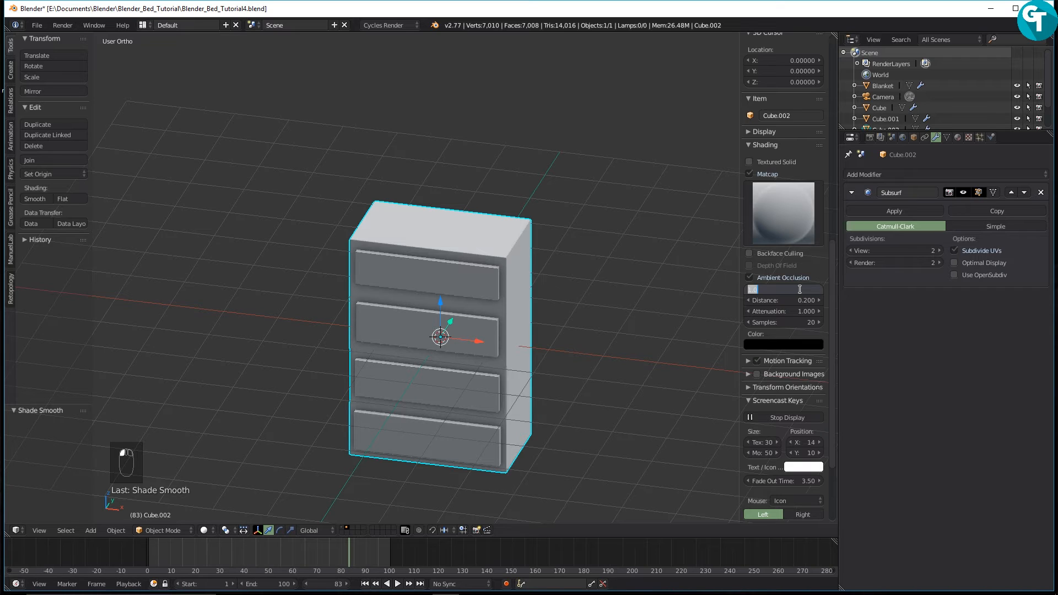
{"action": "type", "text": "1"}
{"action": "middle_click_drag", "start_coordinate": [543, 307], "coordinate": [471, 257]}
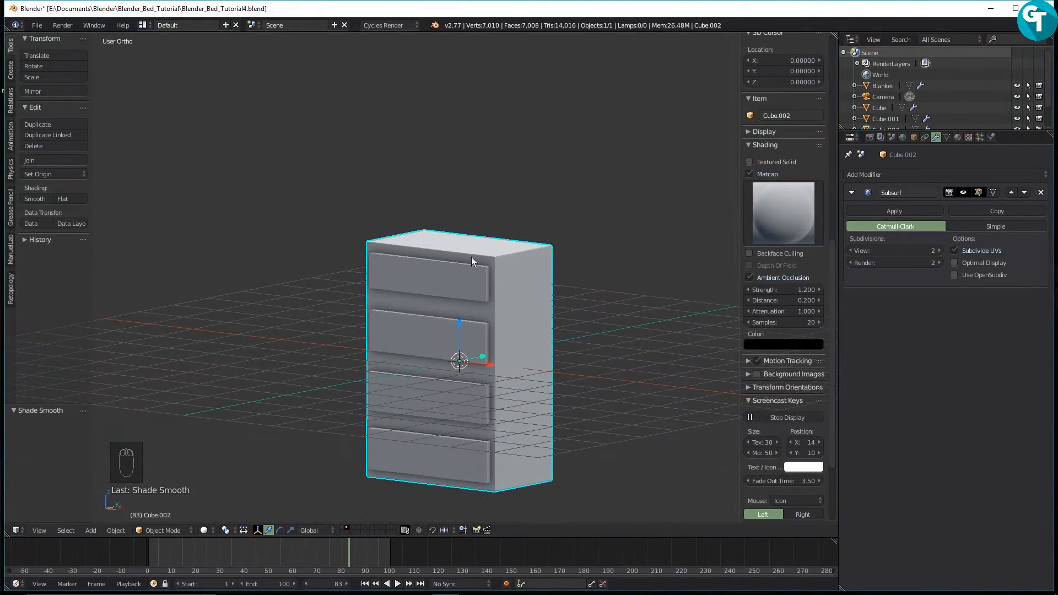
{"action": "scroll", "coordinate": [472, 257], "scroll_direction": "up", "scroll_amount": 2}
{"action": "middle_click_drag", "start_coordinate": [478, 403], "coordinate": [446, 293]}
{"action": "scroll", "coordinate": [447, 298], "scroll_direction": "up", "scroll_amount": 1}
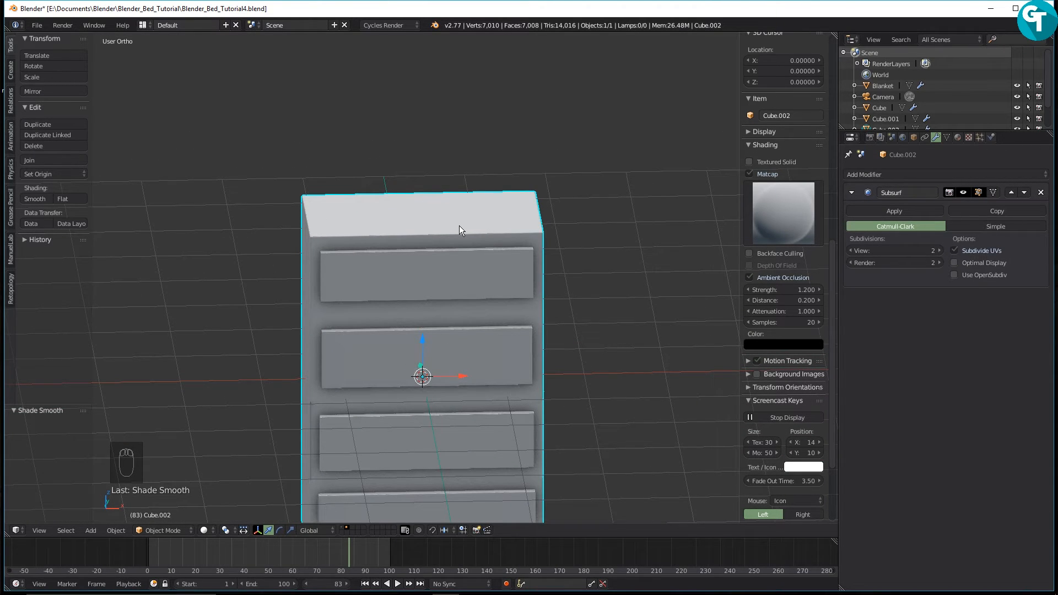
In the front view, place the 3D cursor centrally above the bedside unit and add a Nurbs Cylinder there.
{"action": "key", "text": "KP_1"}
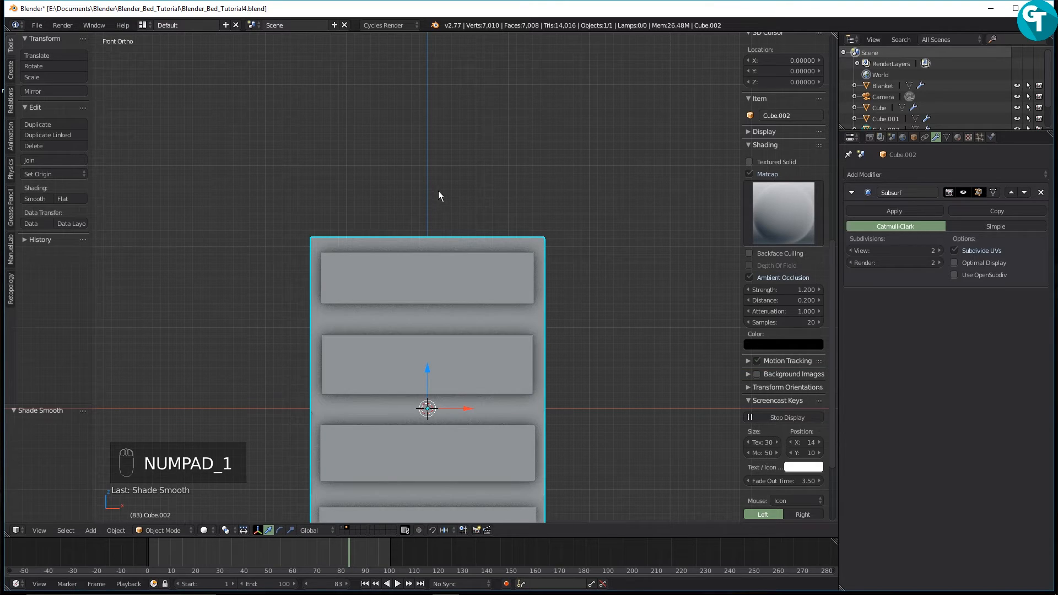
{"action": "left_click", "coordinate": [426, 182]}
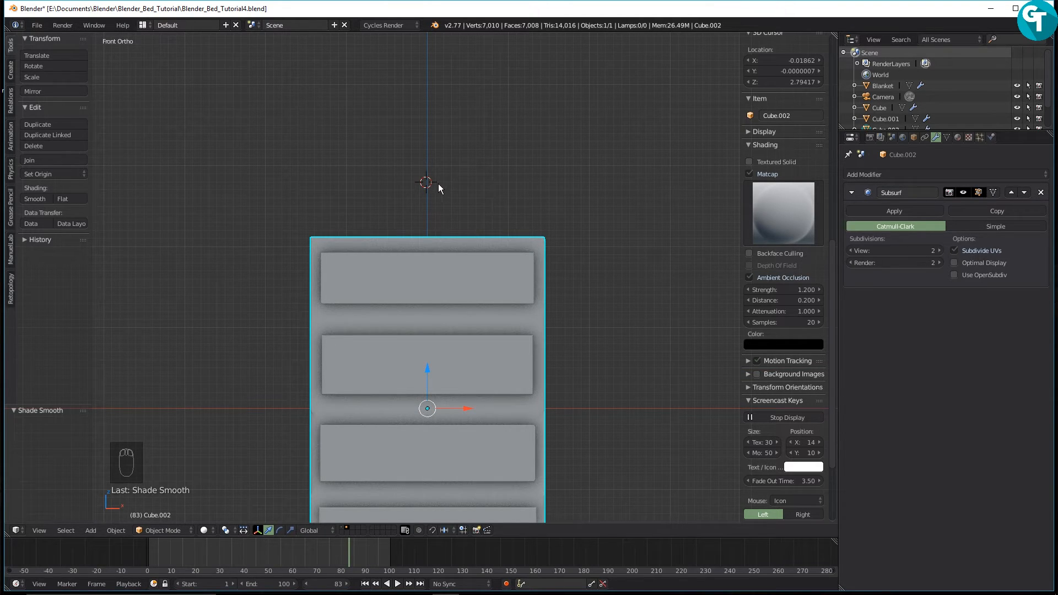
{"action": "key", "text": "shift+a"}
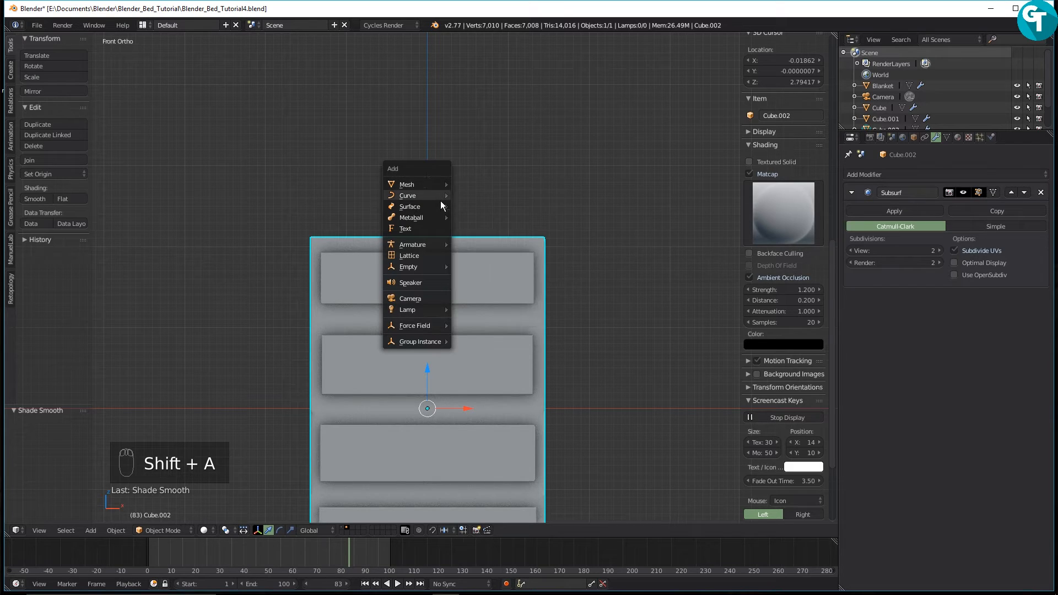
{"action": "mouse_move", "coordinate": [441, 206]}
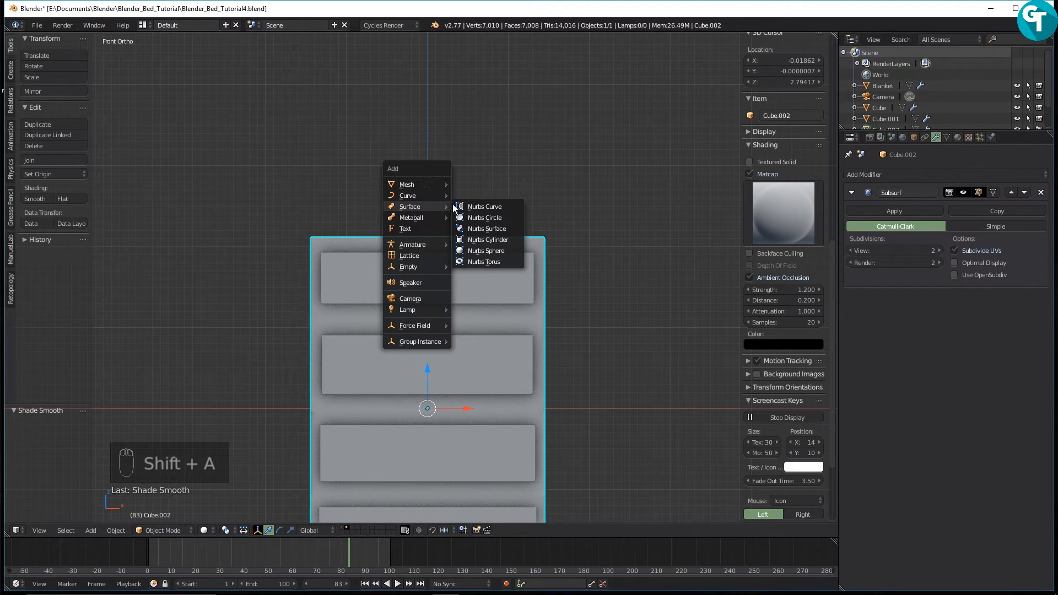
{"action": "left_click", "coordinate": [495, 239]}
Rotate the new cylinder 90° about the Y axis.
{"action": "key", "text": "y"}
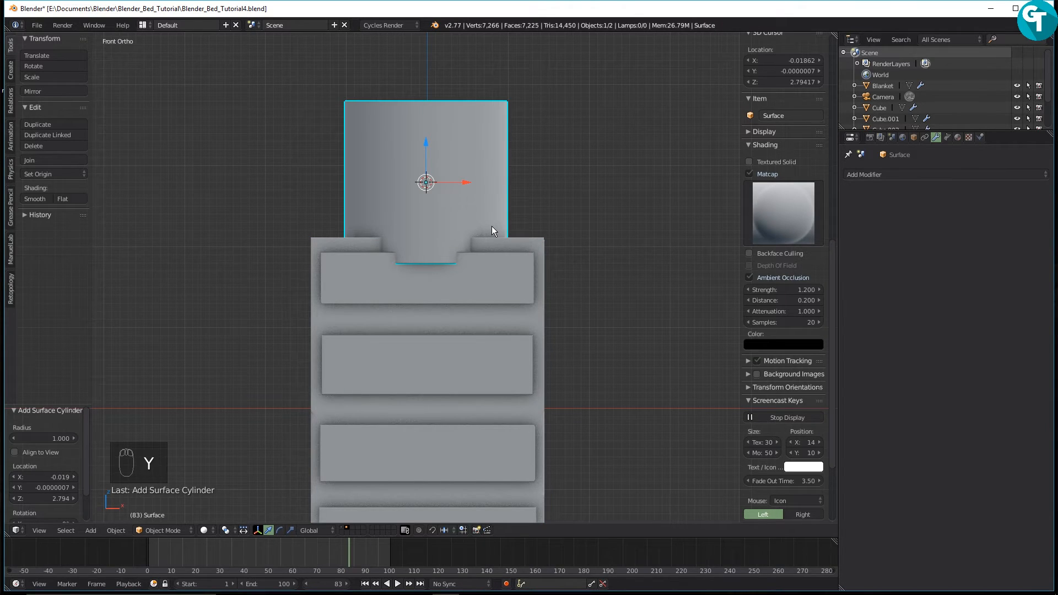
{"action": "left_click", "coordinate": [491, 226]}
{"action": "key", "text": "r"}
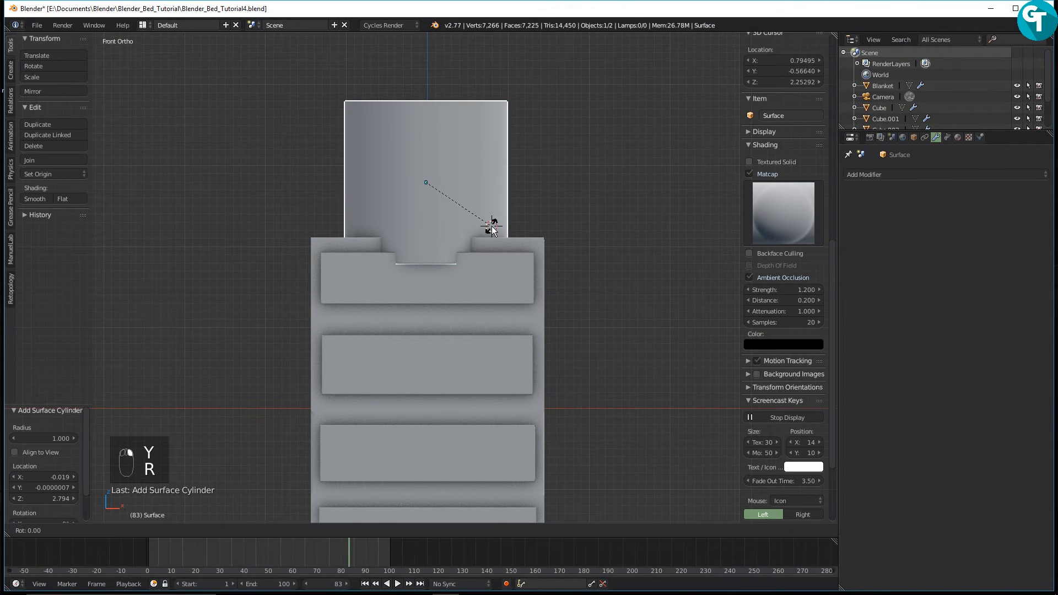
{"action": "key", "text": "y"}
{"action": "key", "text": "9"}
{"action": "key", "text": "0"}
{"action": "key", "text": "Return"}
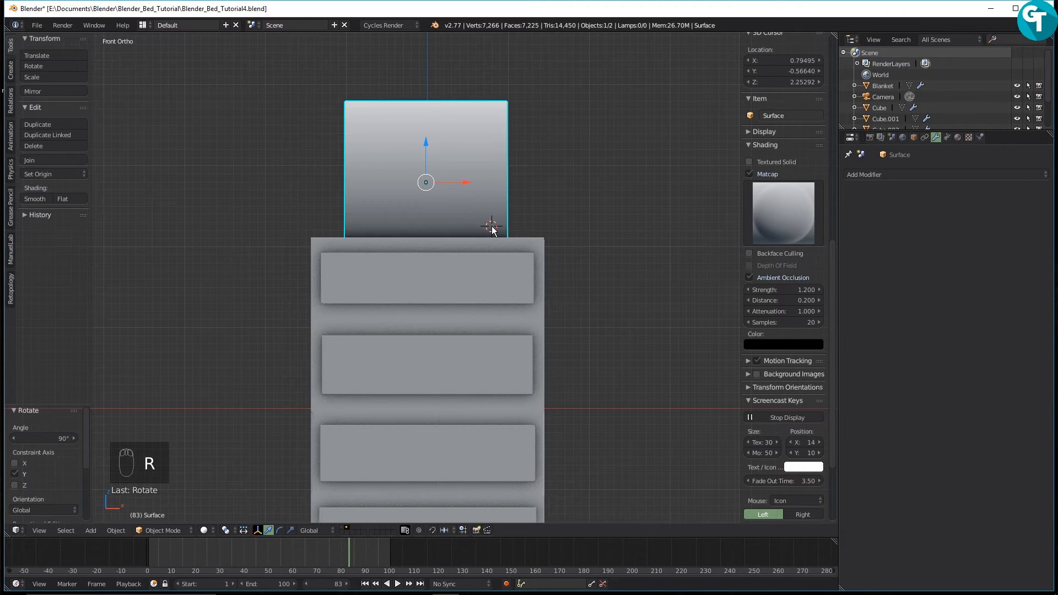
Scale the cylinder down uniformly to 0.04 of its size.
{"action": "key", "text": "s"}
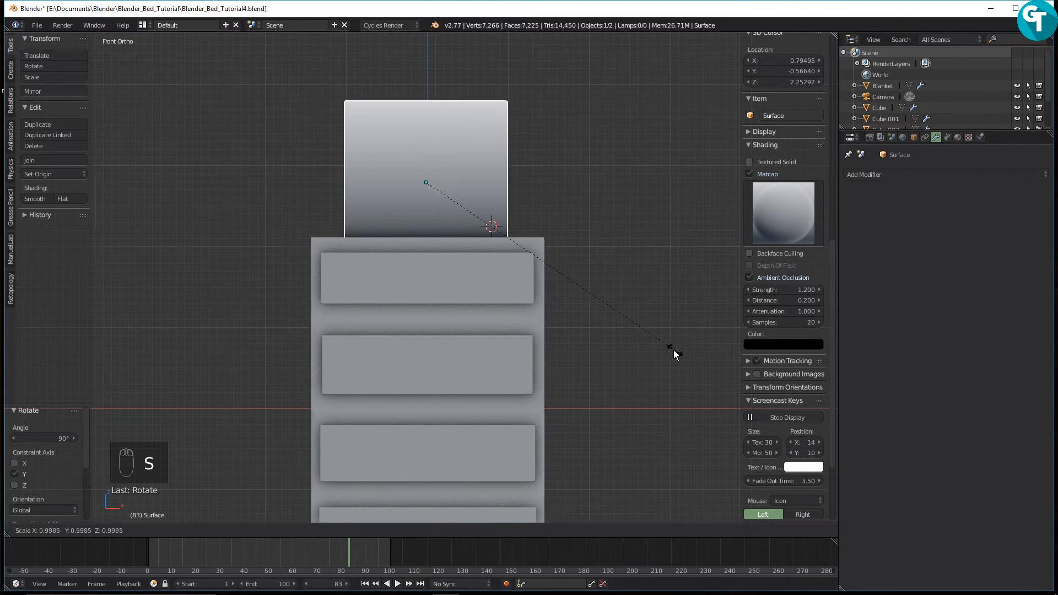
{"action": "left_click", "coordinate": [435, 191]}
{"action": "scroll", "coordinate": [438, 185], "scroll_direction": "up", "scroll_amount": 5}
{"action": "middle_click_drag", "start_coordinate": [461, 160], "coordinate": [451, 342], "text": "shift"}
{"action": "scroll", "coordinate": [451, 331], "scroll_direction": "up", "scroll_amount": 7}
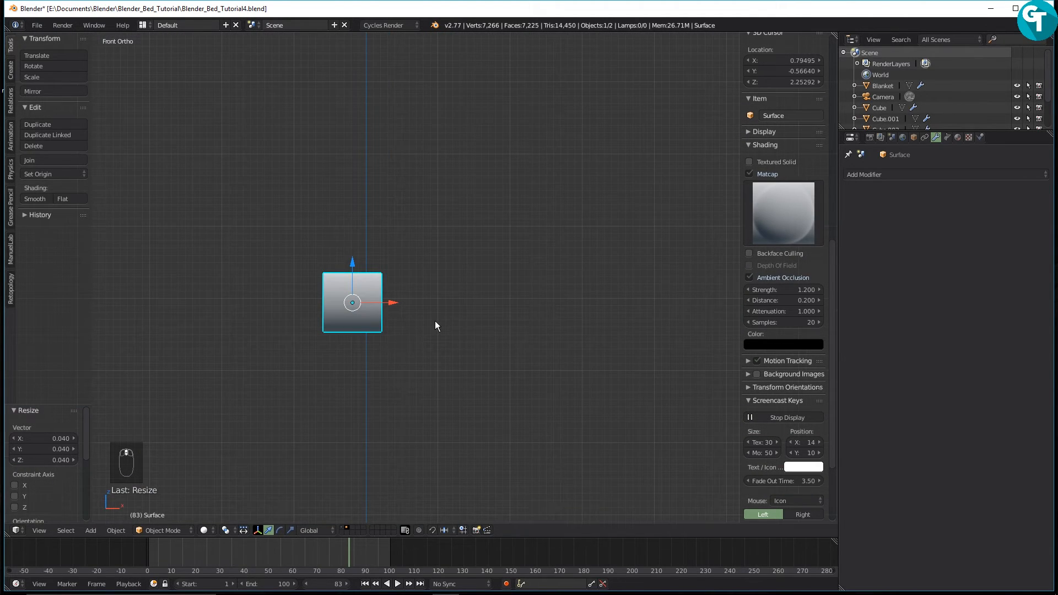
Stretch the small cylinder along the X axis by a factor of about 7.85 to form a thin rod.
{"action": "key", "text": "s"}
{"action": "key", "text": "x"}
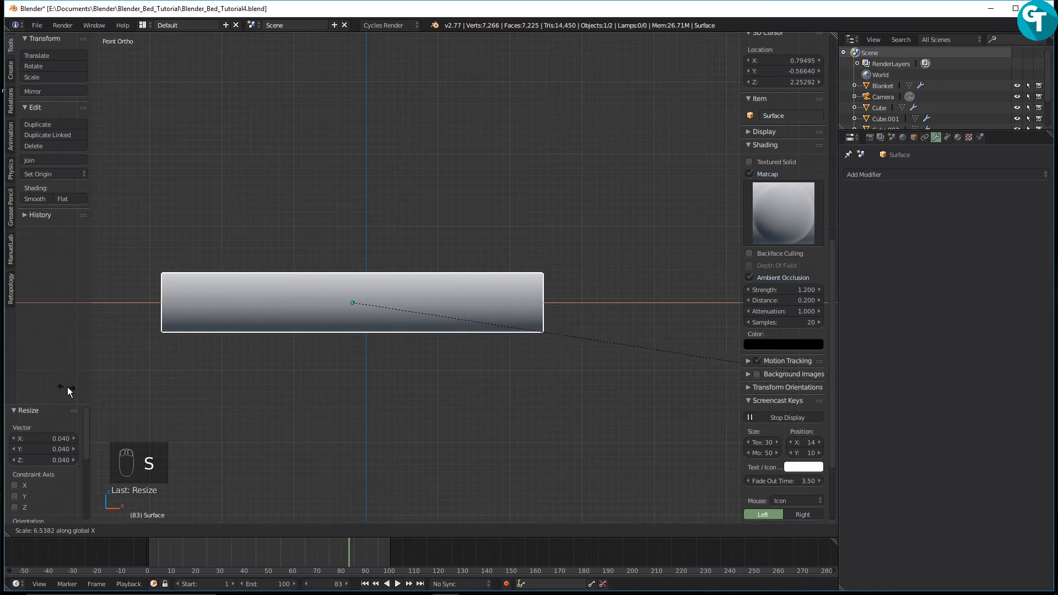
{"action": "left_click", "coordinate": [178, 397]}
{"action": "scroll", "coordinate": [448, 393], "scroll_direction": "down", "scroll_amount": 9}
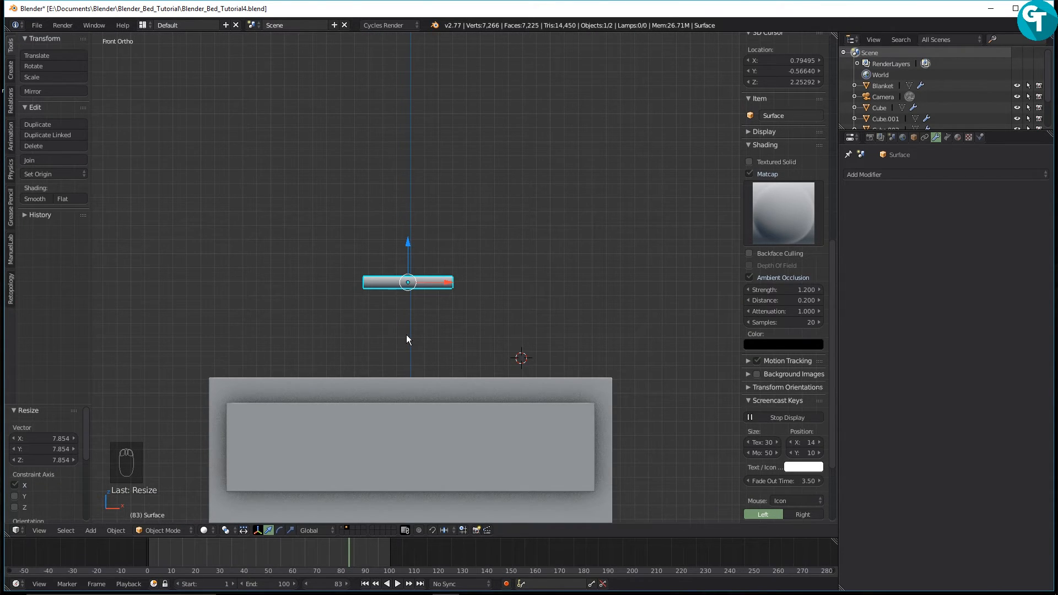
In the top view, put the rod in Edit Mode with all control points deselected and display it as wireframe.
{"action": "key", "text": "KP_7"}
{"action": "scroll", "coordinate": [466, 182], "scroll_direction": "down", "scroll_amount": 1}
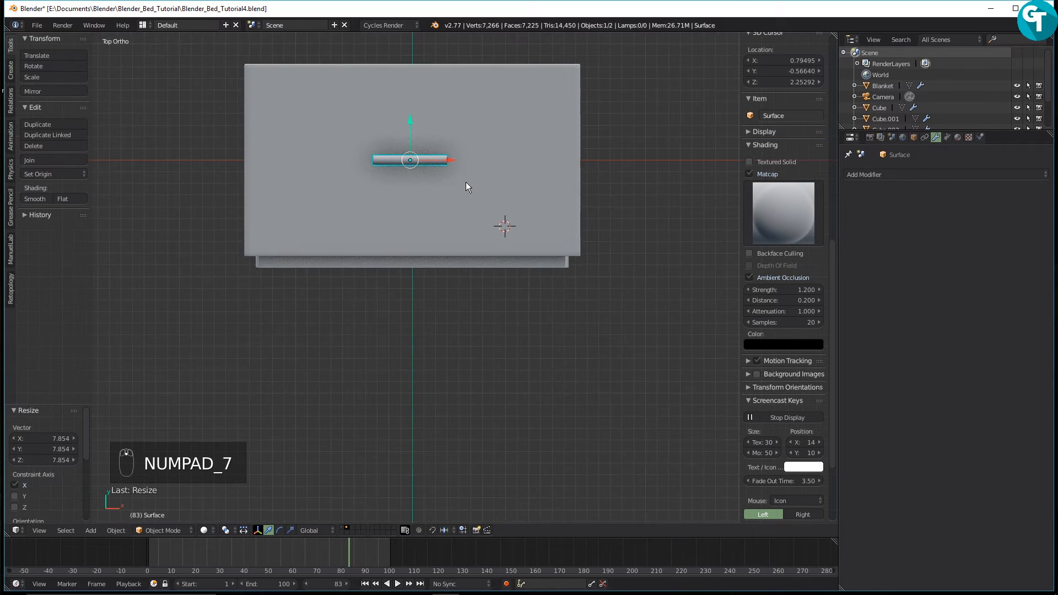
{"action": "middle_click_drag", "start_coordinate": [466, 182], "coordinate": [478, 252], "text": "shift"}
{"action": "scroll", "coordinate": [478, 251], "scroll_direction": "up", "scroll_amount": 3}
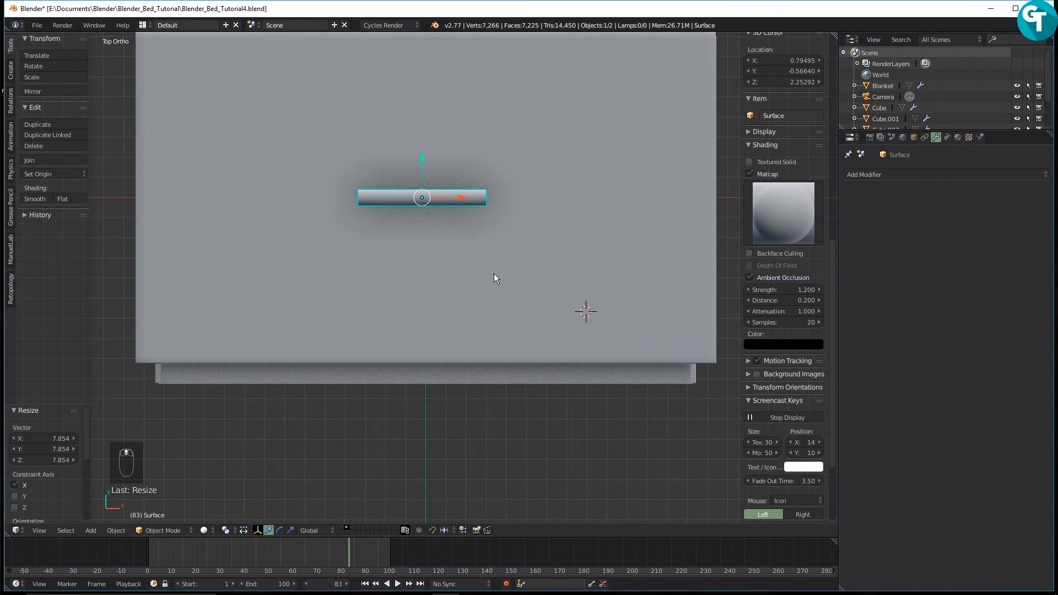
{"action": "key", "text": "Tab"}
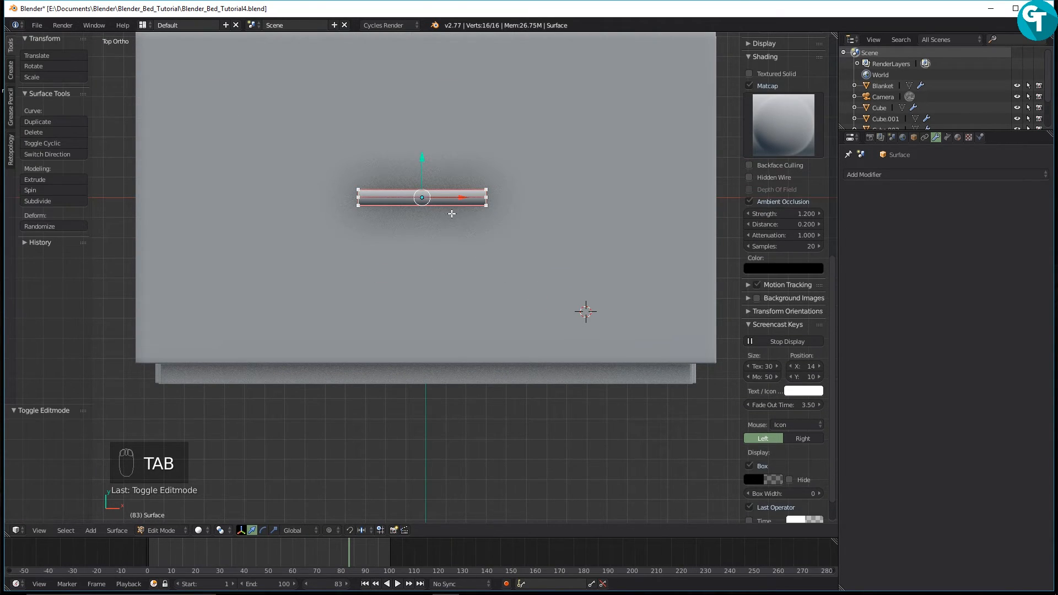
{"action": "key", "text": "a"}
{"action": "key", "text": "a"}
{"action": "scroll", "coordinate": [460, 240], "scroll_direction": "up", "scroll_amount": 3}
{"action": "middle_click_drag", "start_coordinate": [468, 224], "coordinate": [446, 395], "text": "shift"}
{"action": "key", "text": "z"}
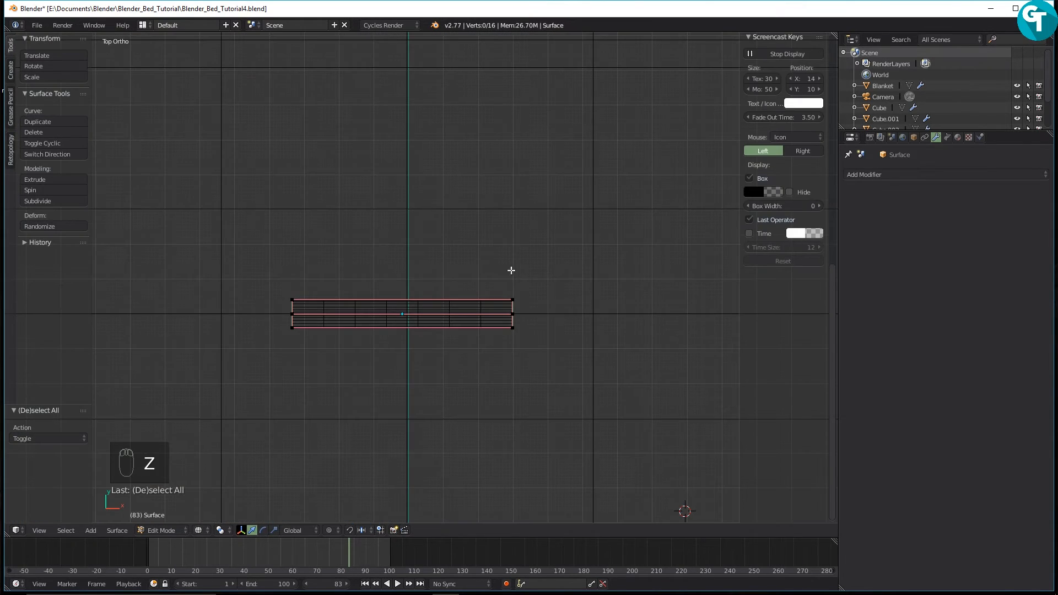
Select the control points at the rod's right end and rotate them about -13°.
{"action": "key", "text": "b"}
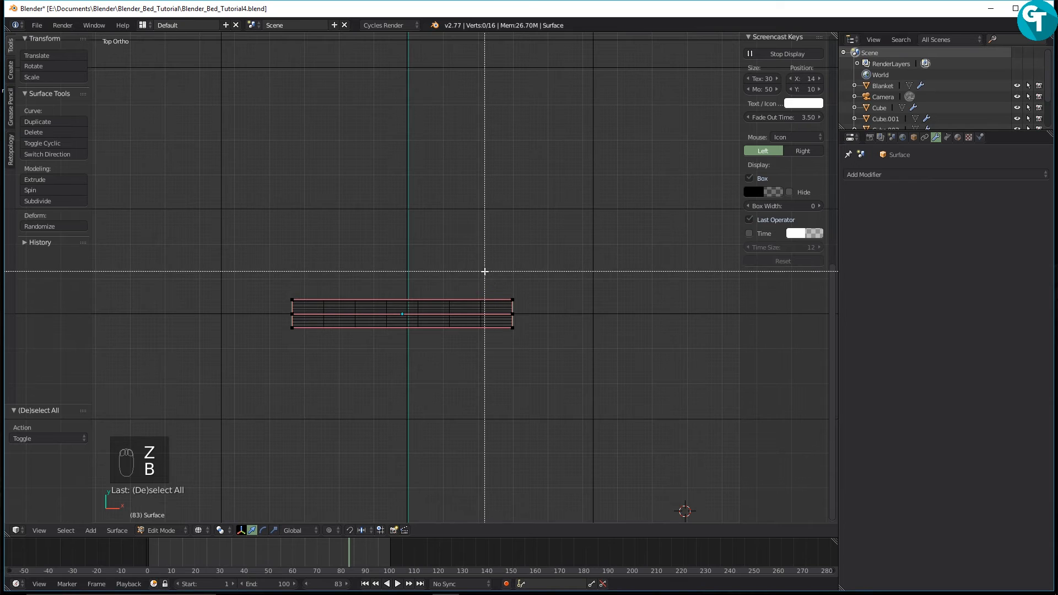
{"action": "left_click_drag", "start_coordinate": [485, 270], "coordinate": [562, 407]}
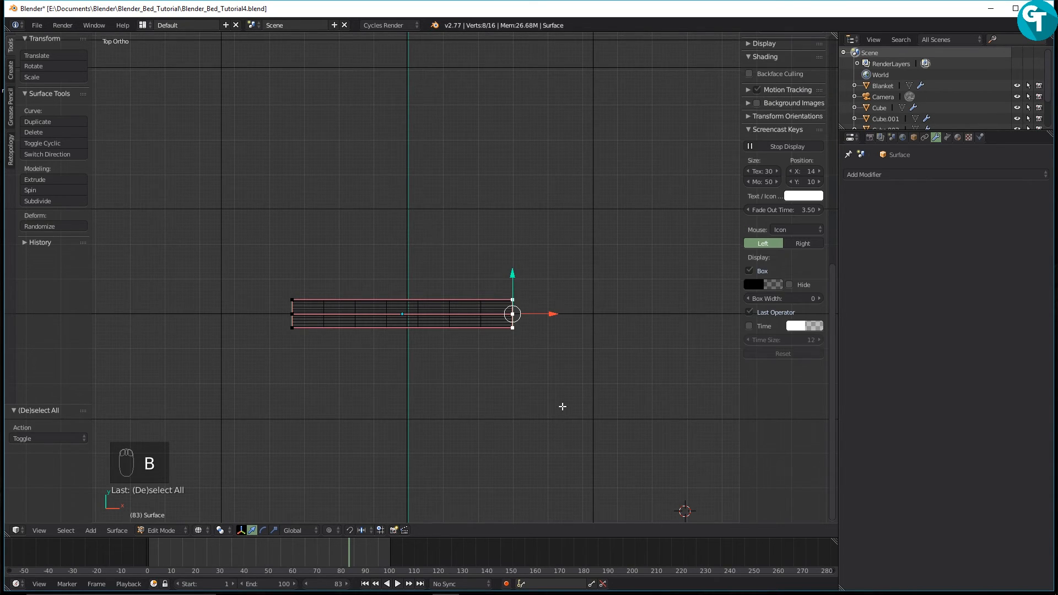
{"action": "key", "text": "r"}
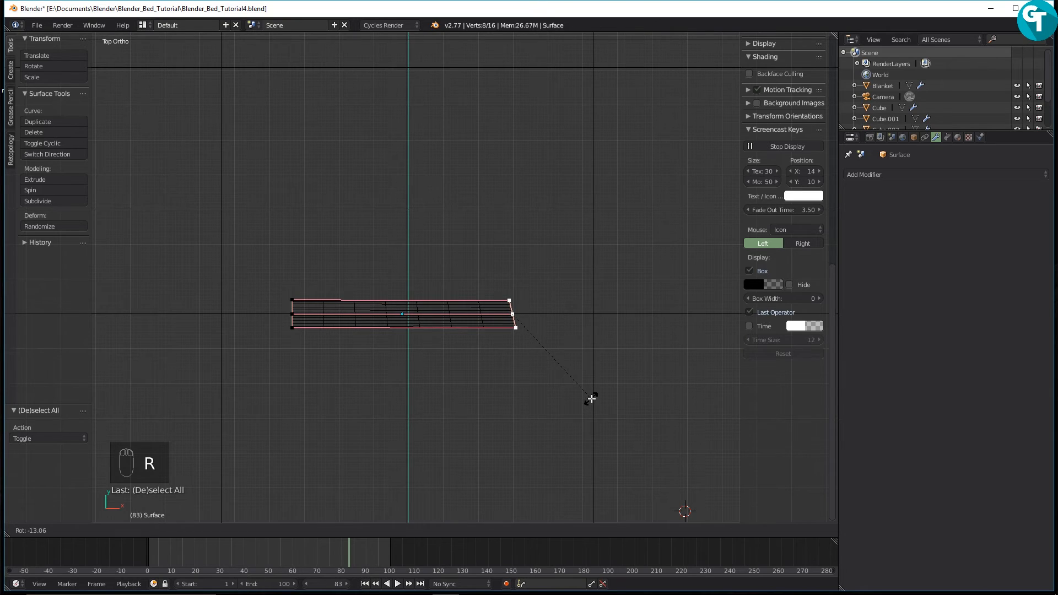
{"action": "left_click", "coordinate": [591, 398]}
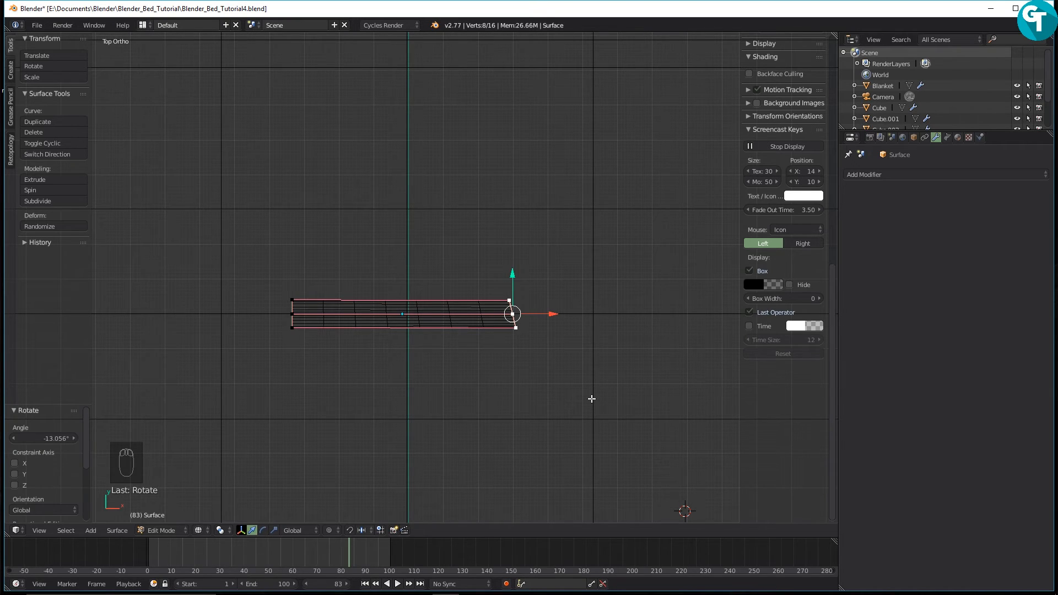
Extrude the right end by about 0.035 in X and 0.024 in Y, and rotate the new ring about -26°.
{"action": "key", "text": "e"}
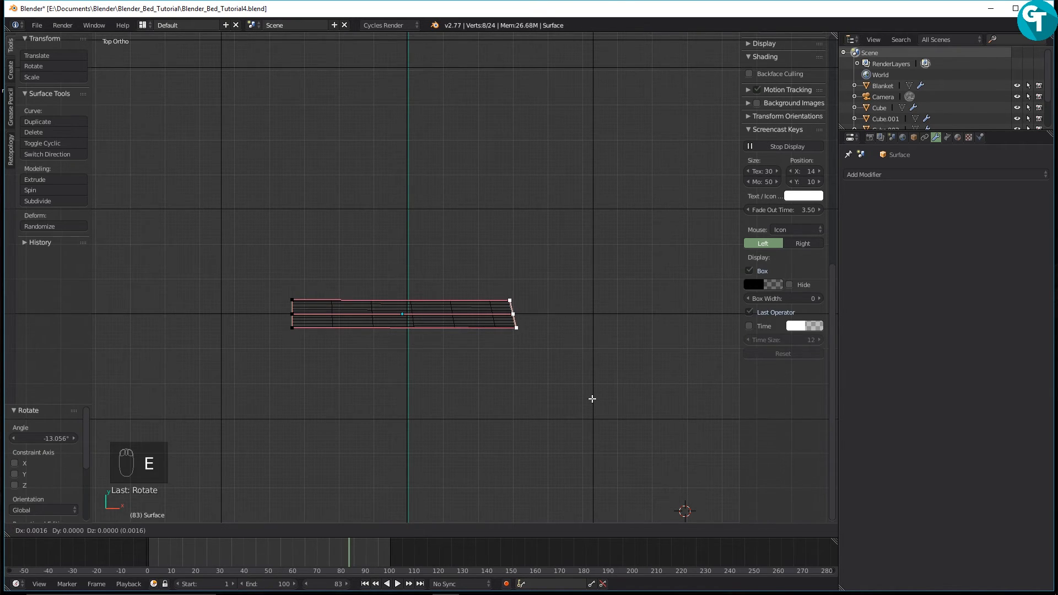
{"action": "left_click", "coordinate": [604, 391]}
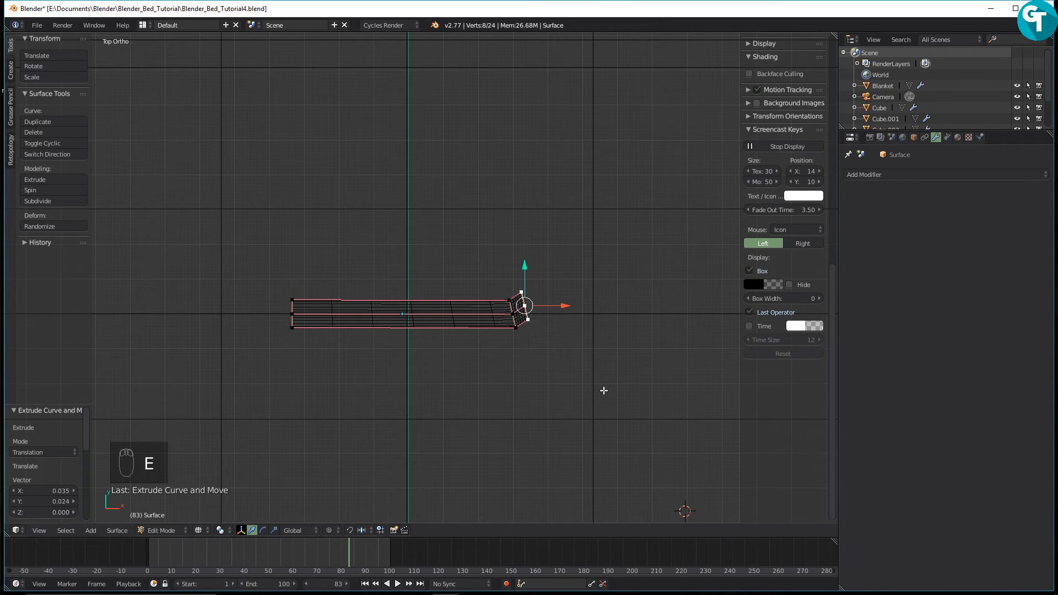
{"action": "key", "text": "r"}
{"action": "left_click", "coordinate": [661, 353]}
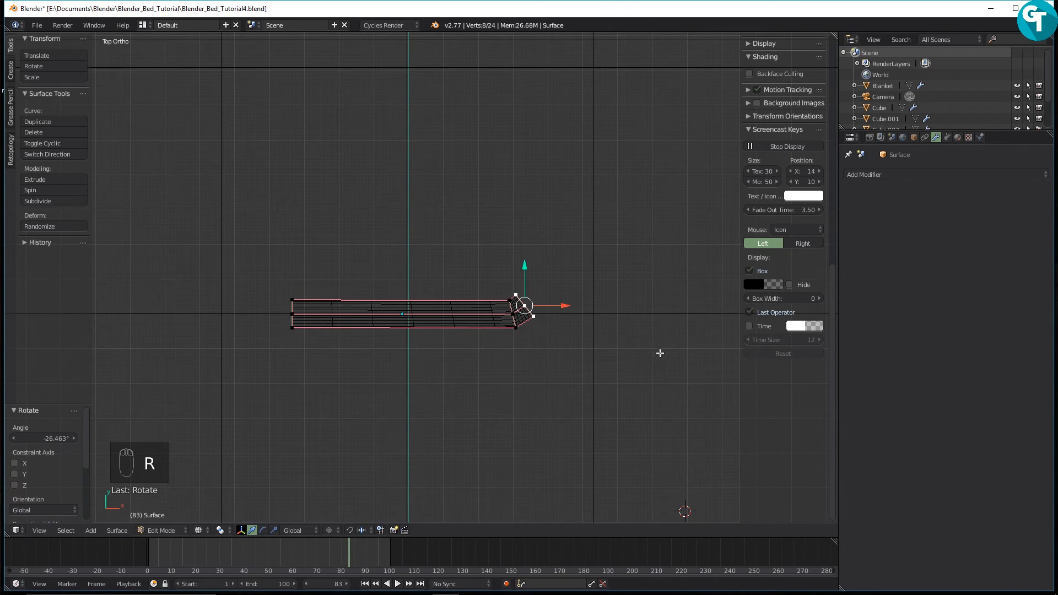
Extrude the right bend again, rotate the new ring about -41°, and shift it about 0.024 in X and -0.017 in Y.
{"action": "key", "text": "e"}
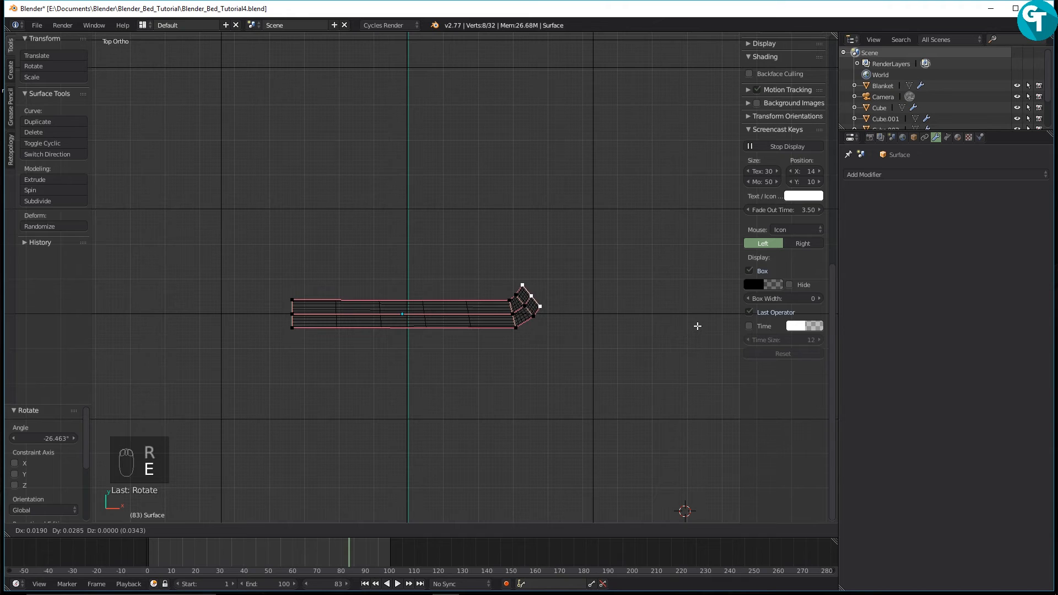
{"action": "left_click", "coordinate": [695, 316]}
{"action": "key", "text": "r"}
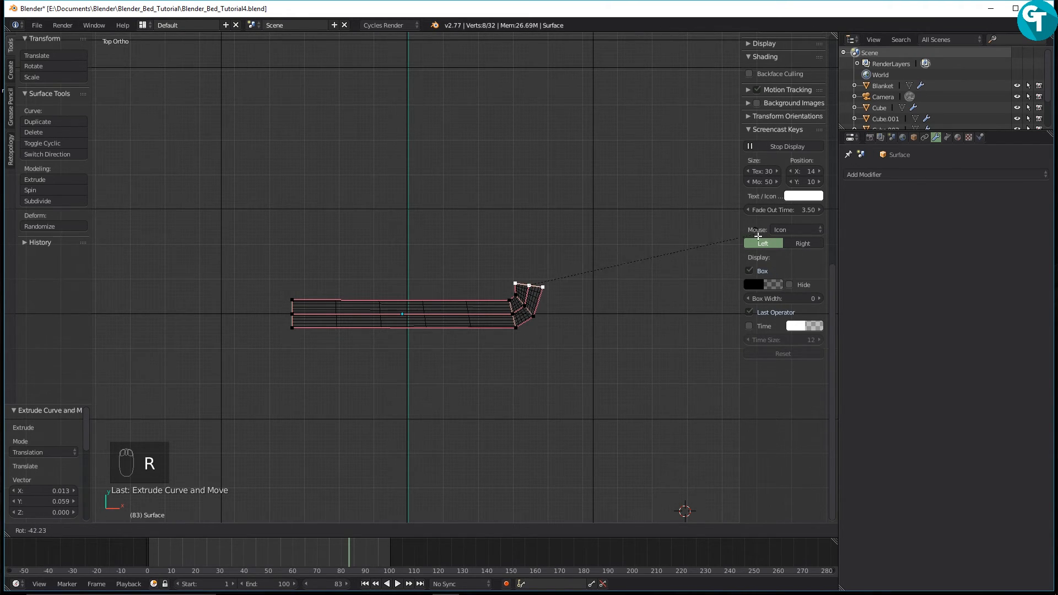
{"action": "left_click", "coordinate": [739, 240]}
{"action": "key", "text": "g"}
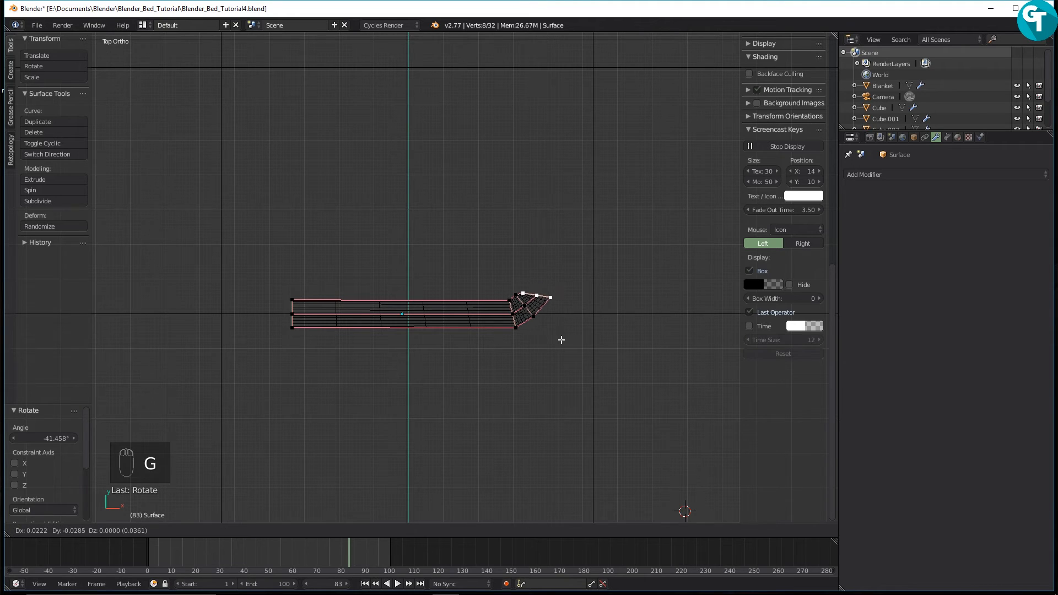
{"action": "left_click", "coordinate": [562, 337]}
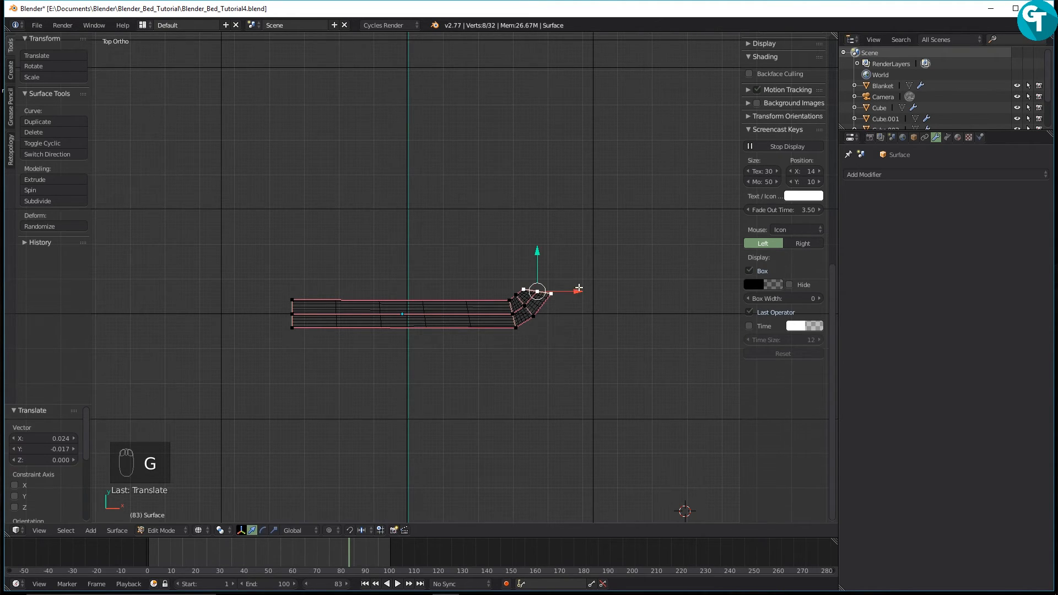
Extrude the bend's end about 0.04 in Y, rotate the new ring about -18°, and shift it about 0.011 in X.
{"action": "key", "text": "e"}
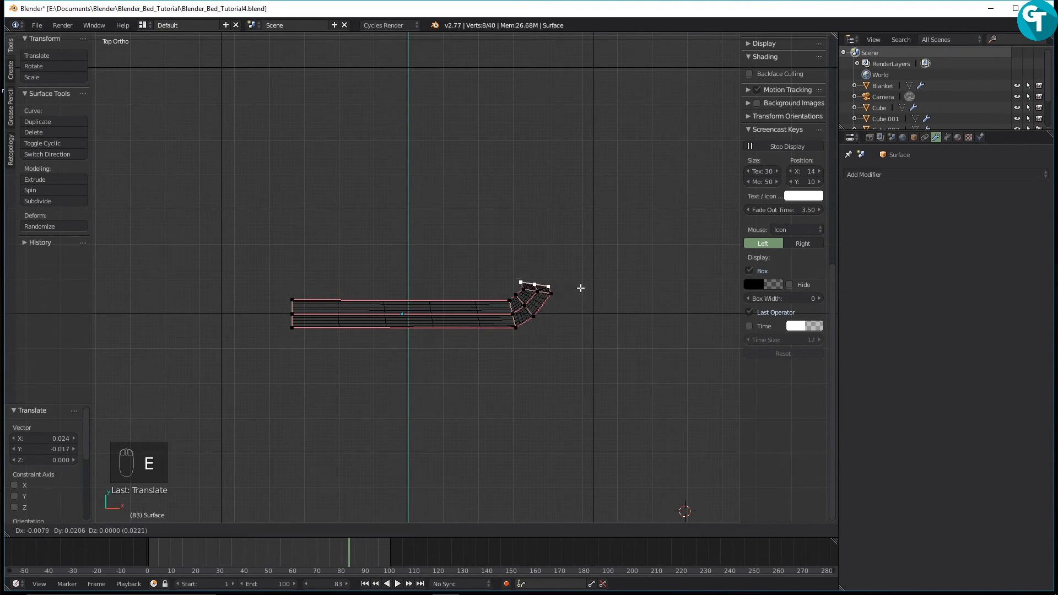
{"action": "left_click", "coordinate": [584, 285]}
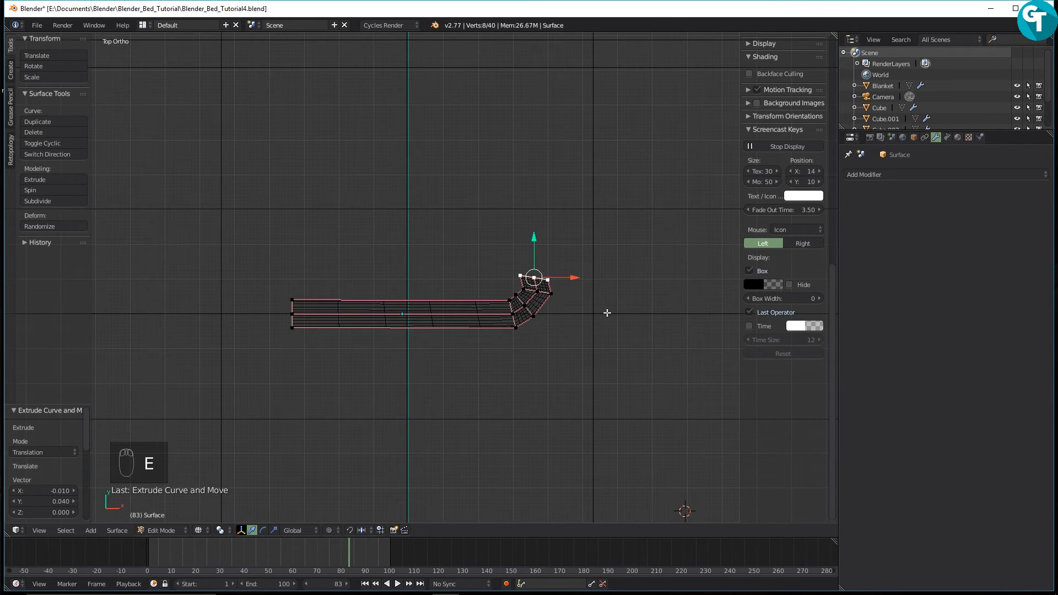
{"action": "key", "text": "r"}
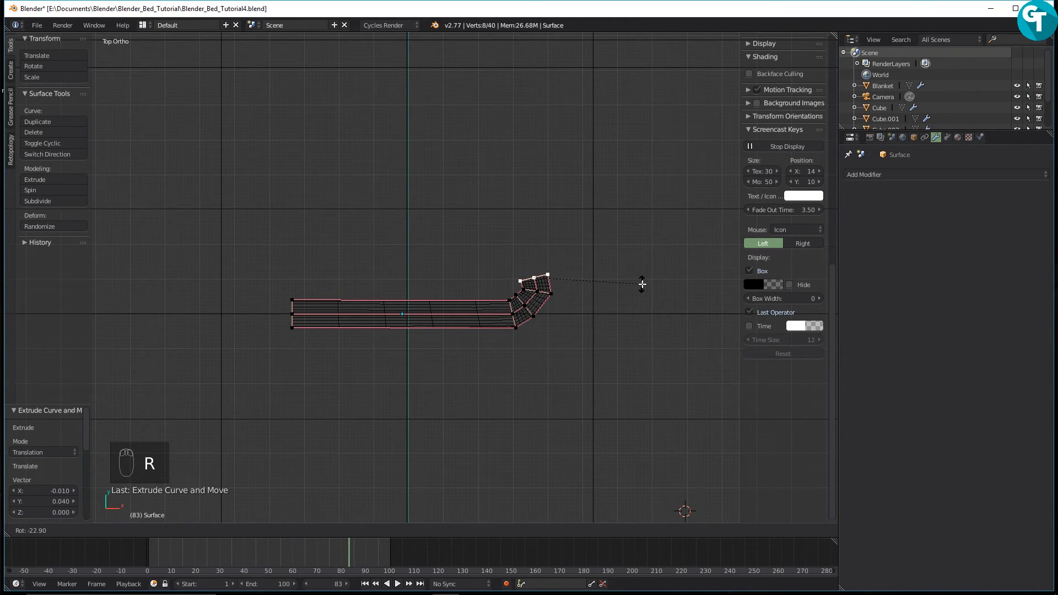
{"action": "left_click", "coordinate": [644, 295]}
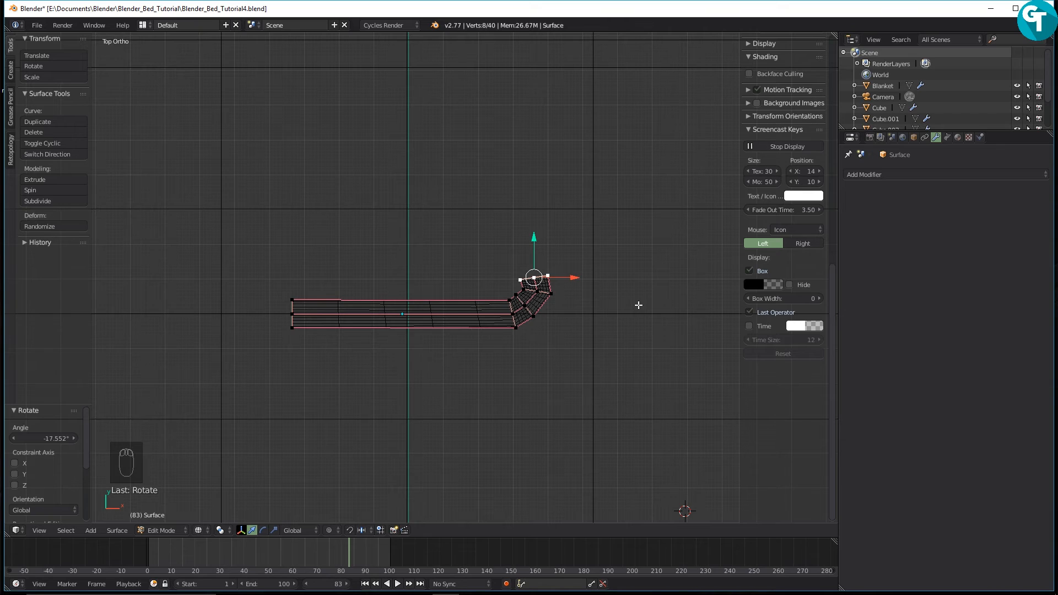
{"action": "key", "text": "g"}
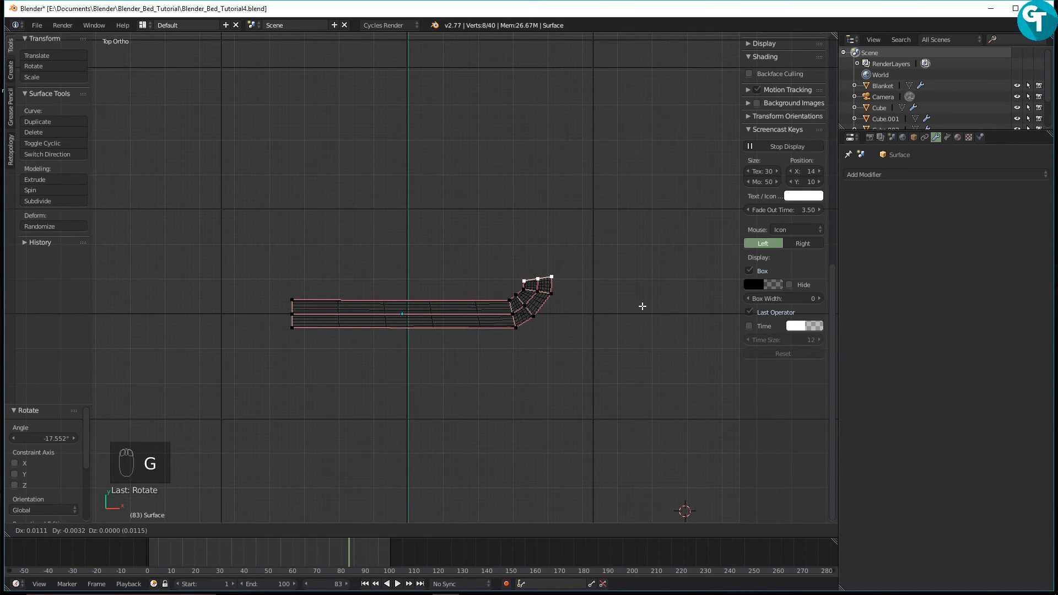
{"action": "left_click", "coordinate": [639, 305]}
Extrude the end of the right bend about 0.334 straight along the Y axis as the handle's leg.
{"action": "key", "text": "e"}
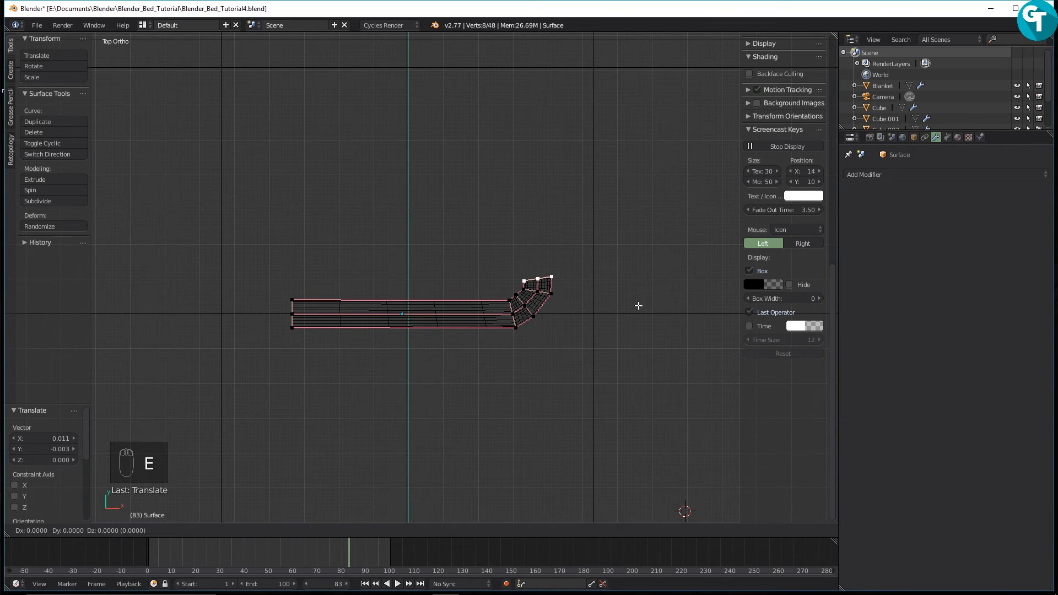
{"action": "key", "text": "y"}
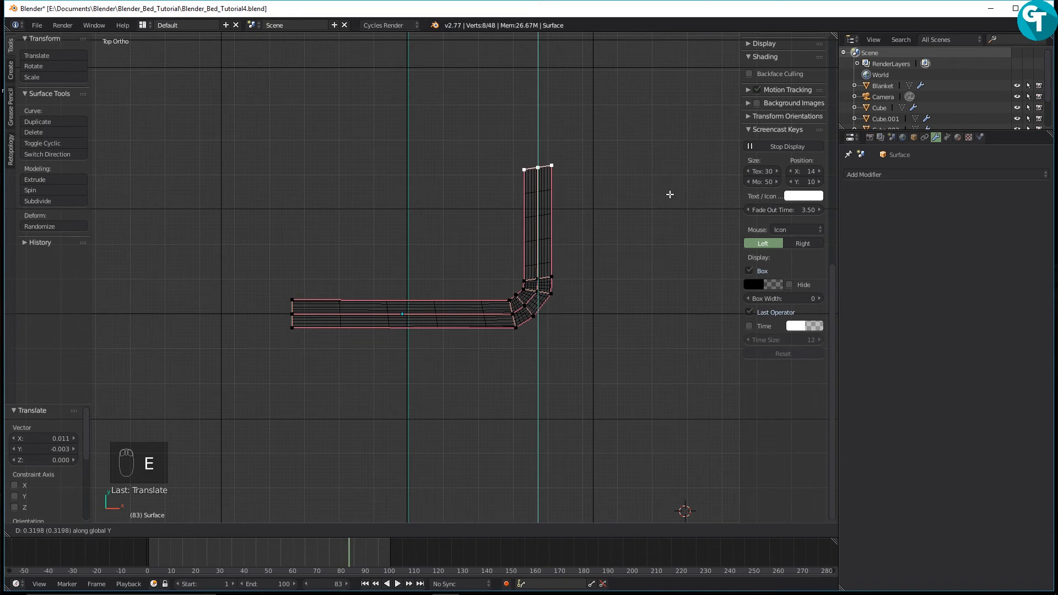
{"action": "left_click", "coordinate": [663, 200]}
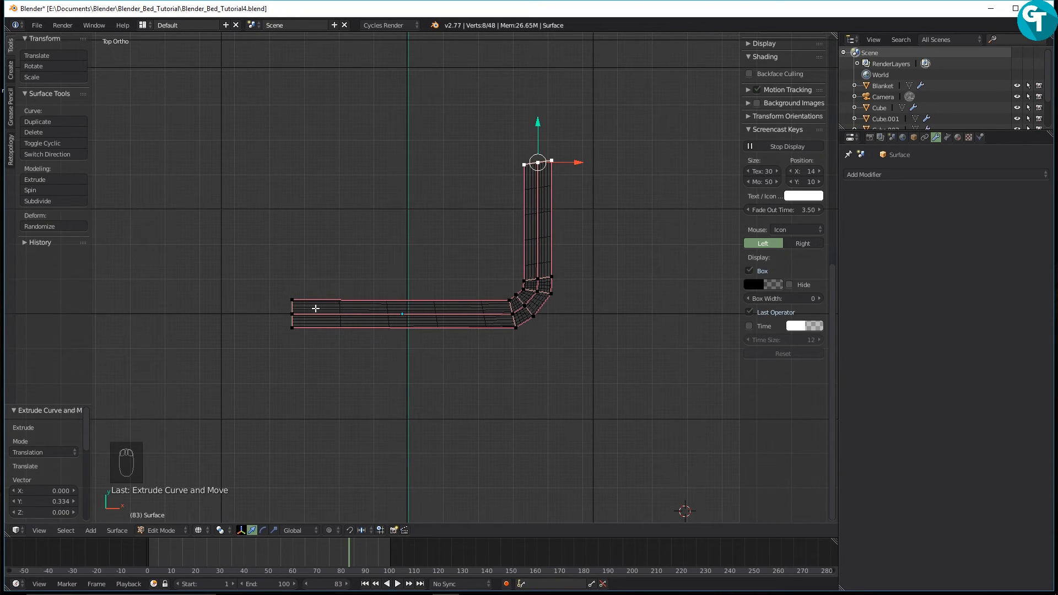
Select only the control points at the rod's left end and rotate them about 22°.
{"action": "key", "text": "a"}
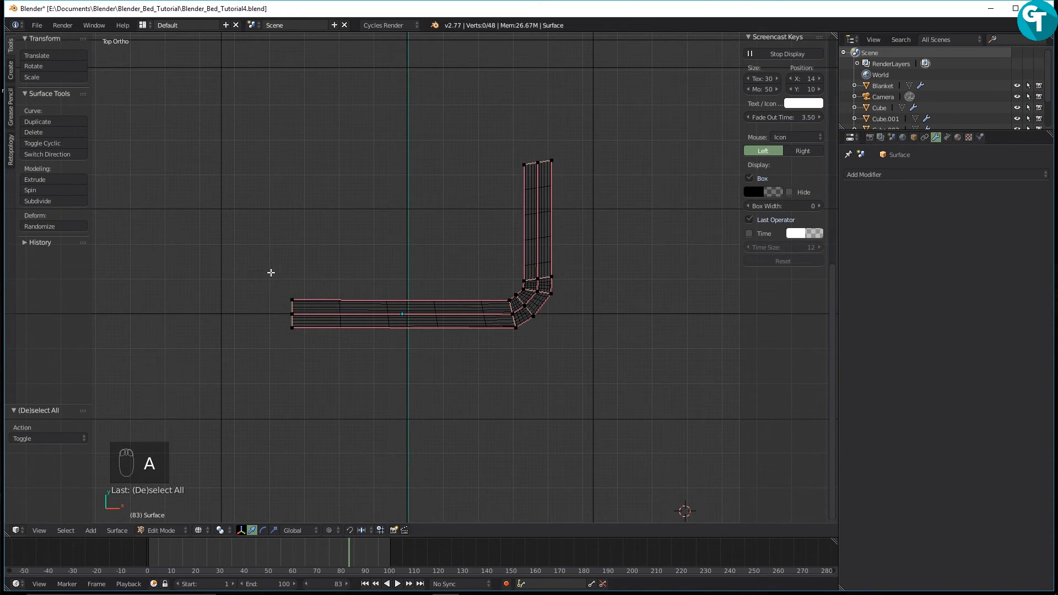
{"action": "key", "text": "b"}
{"action": "left_click_drag", "start_coordinate": [269, 269], "coordinate": [346, 368]}
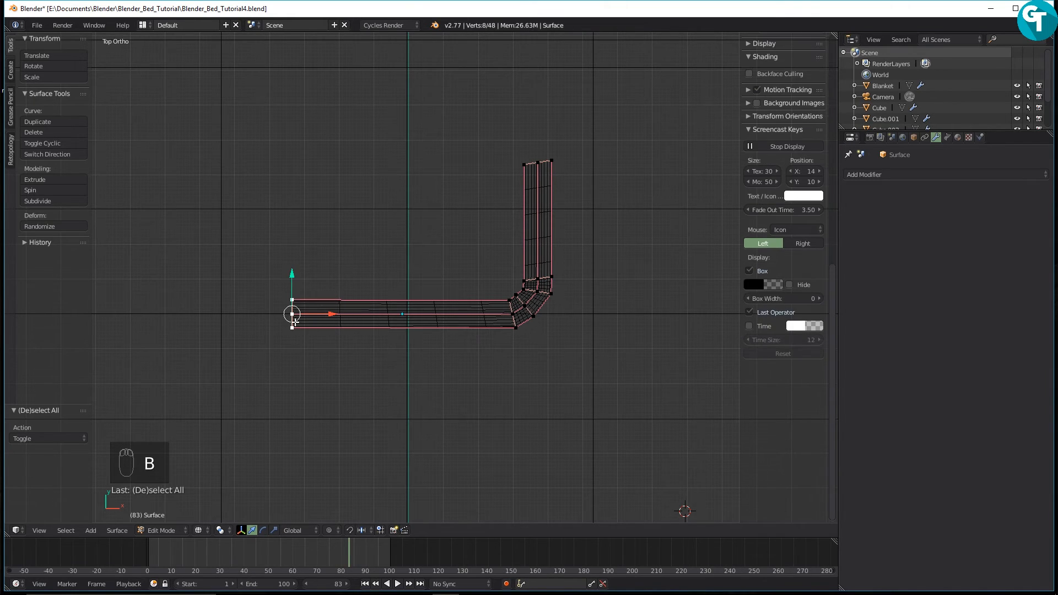
{"action": "key", "text": "r"}
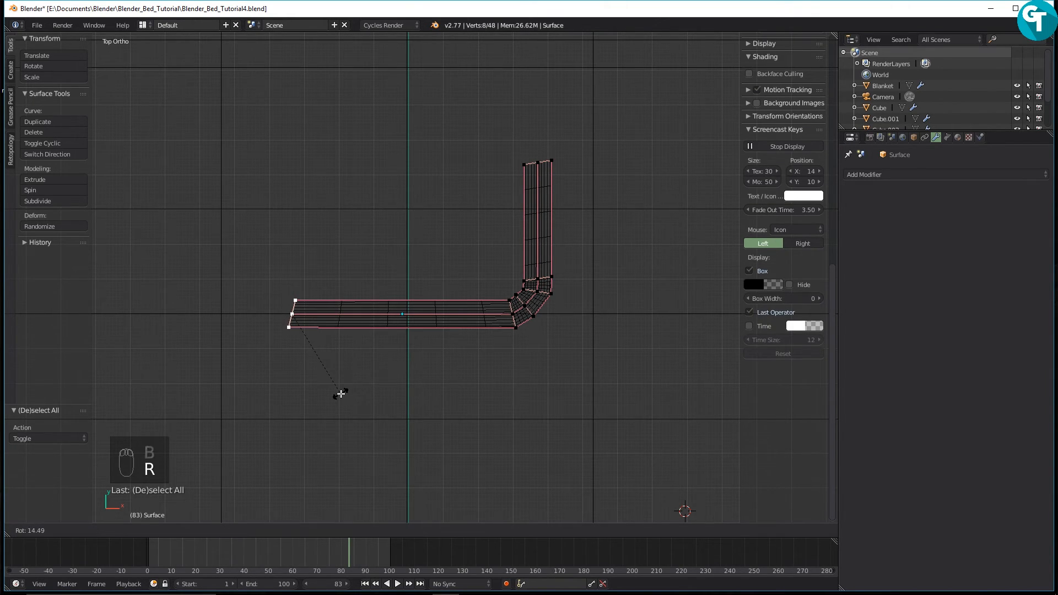
{"action": "left_click", "coordinate": [328, 392]}
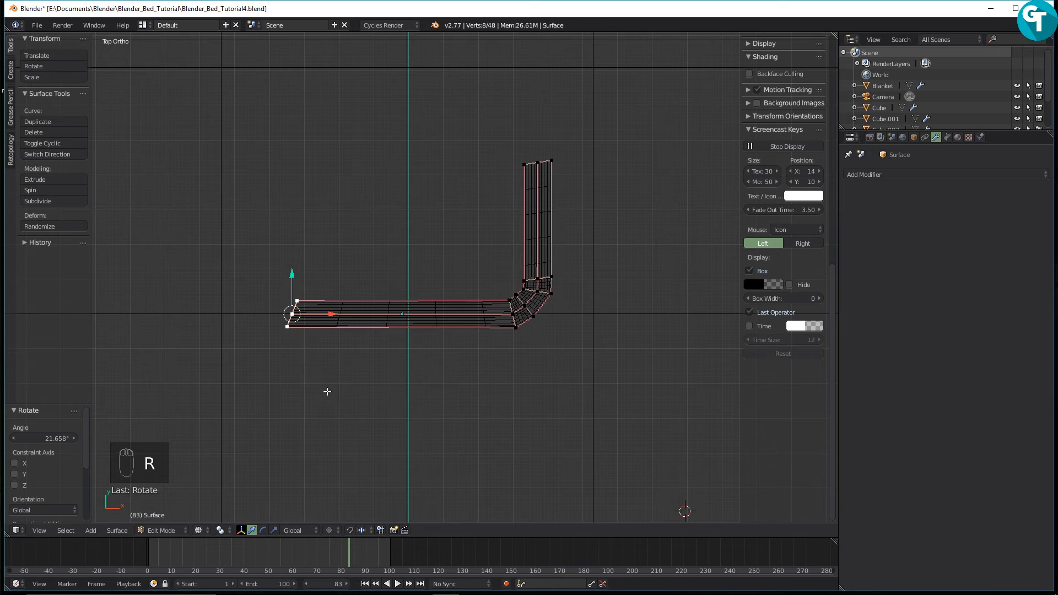
Extrude the left end by about -0.036 in X and 0.027 in Y, and rotate the new ring about 31°.
{"action": "key", "text": "e"}
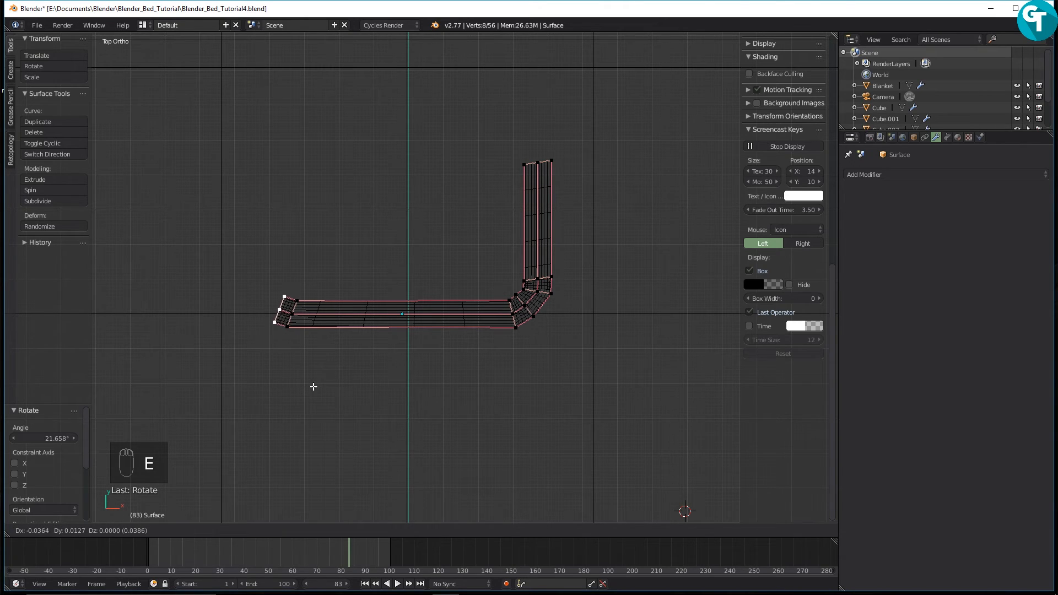
{"action": "left_click", "coordinate": [315, 383]}
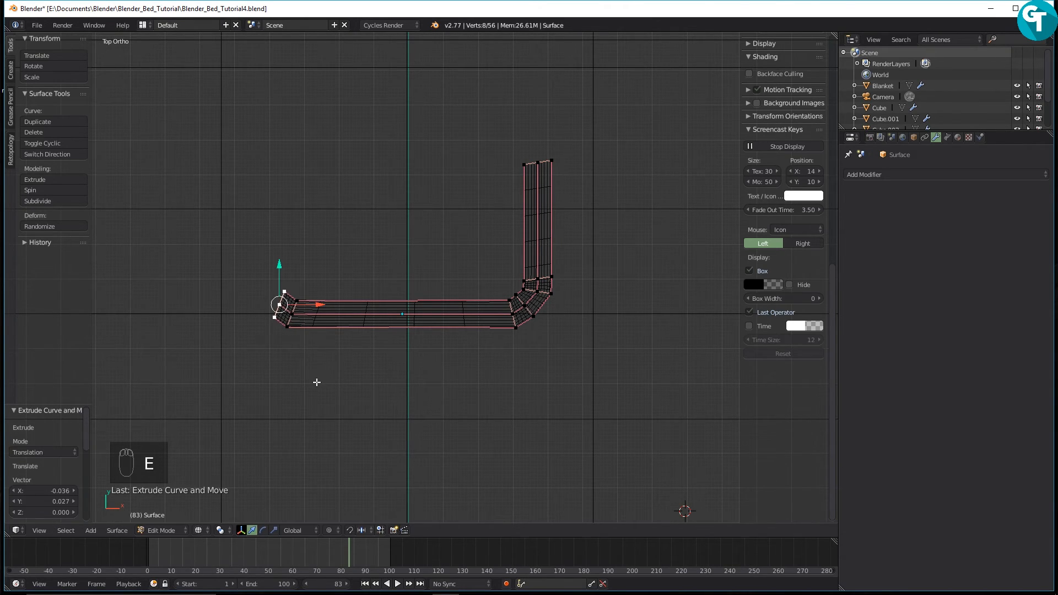
{"action": "key", "text": "r"}
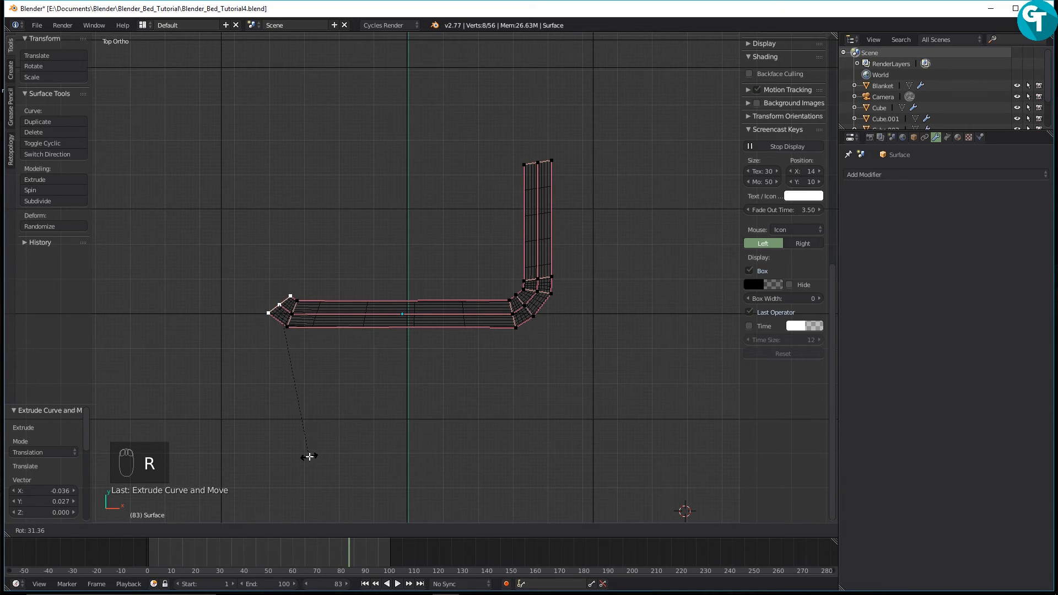
{"action": "left_click", "coordinate": [284, 412]}
Extrude the left bend's end by about -0.011 in X and 0.036 in Y, and rotate the new ring about 30°.
{"action": "key", "text": "e"}
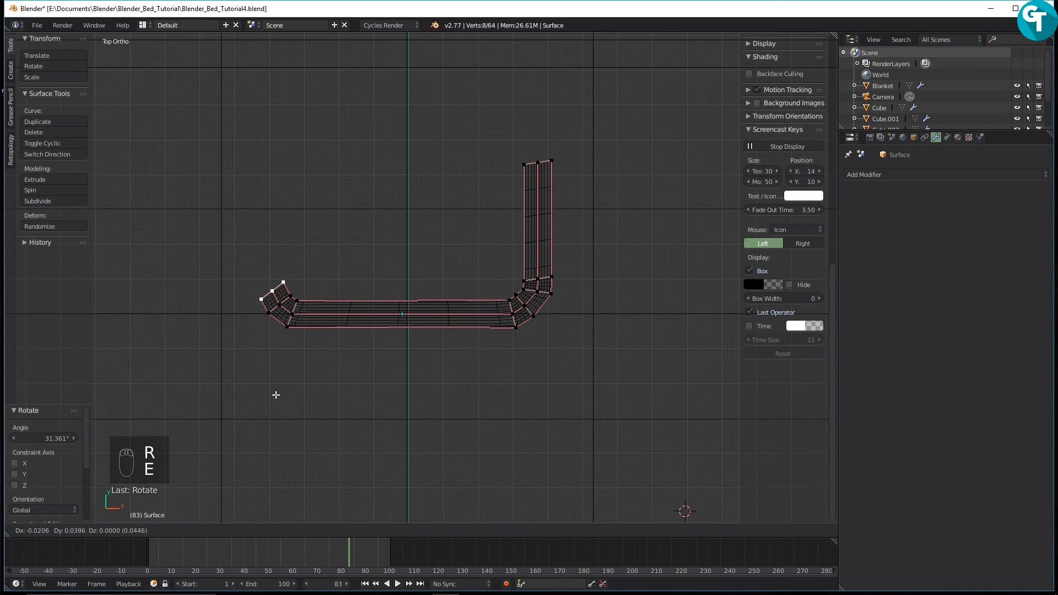
{"action": "left_click", "coordinate": [279, 396]}
{"action": "key", "text": "r"}
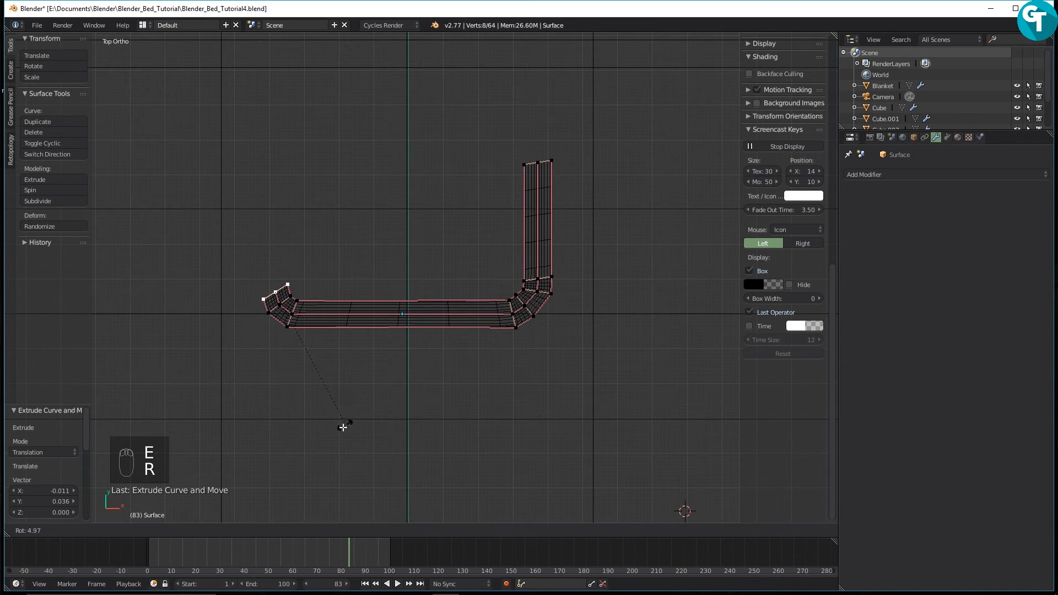
{"action": "left_click", "coordinate": [283, 444]}
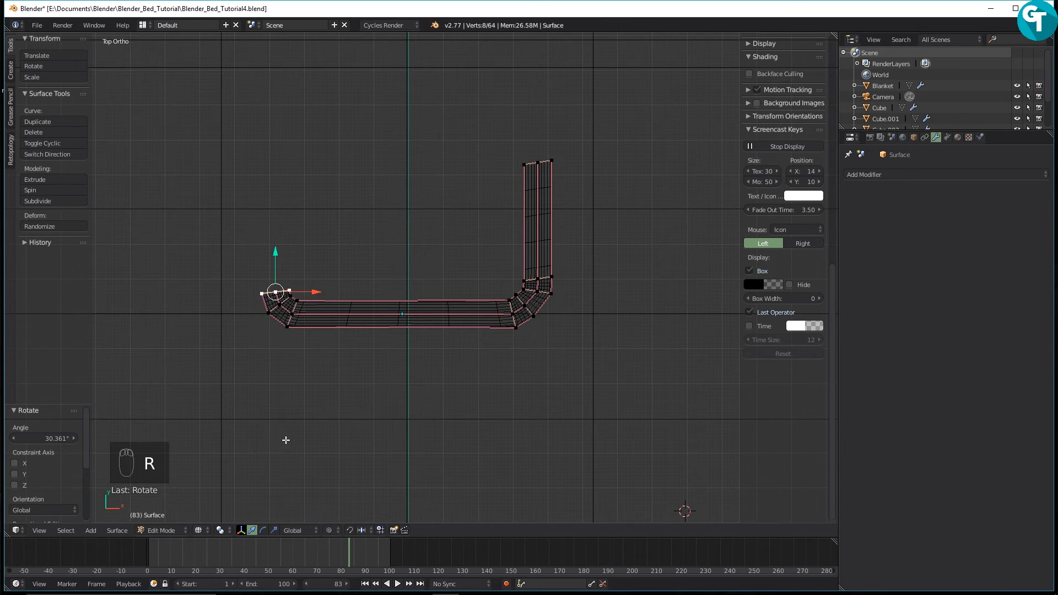
Extrude the left bend once more by about -0.002 in X and 0.035 in Y, and rotate the ring about 6.5°.
{"action": "key", "text": "e"}
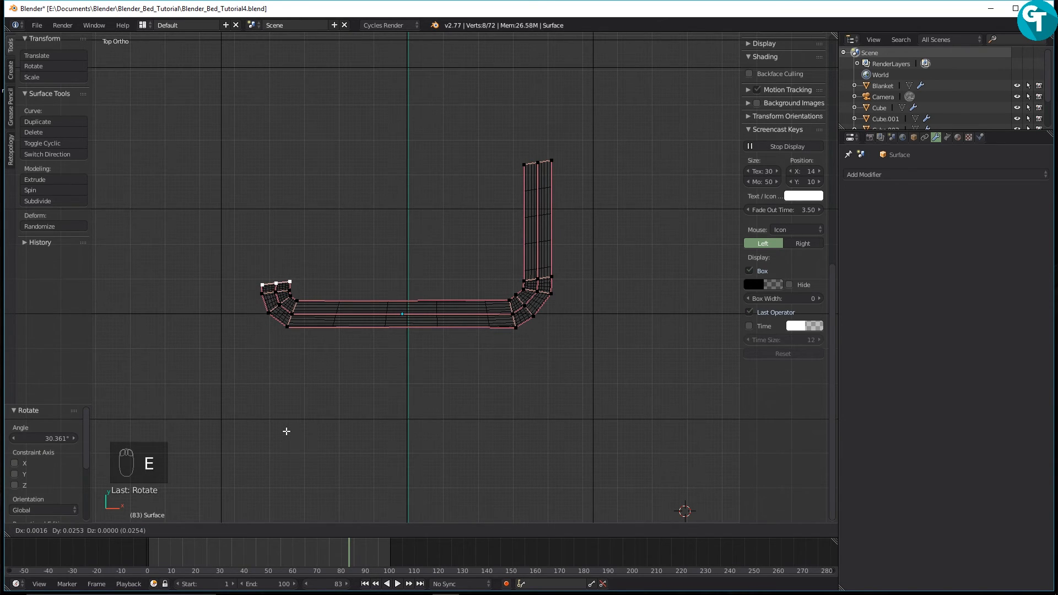
{"action": "left_click", "coordinate": [286, 428]}
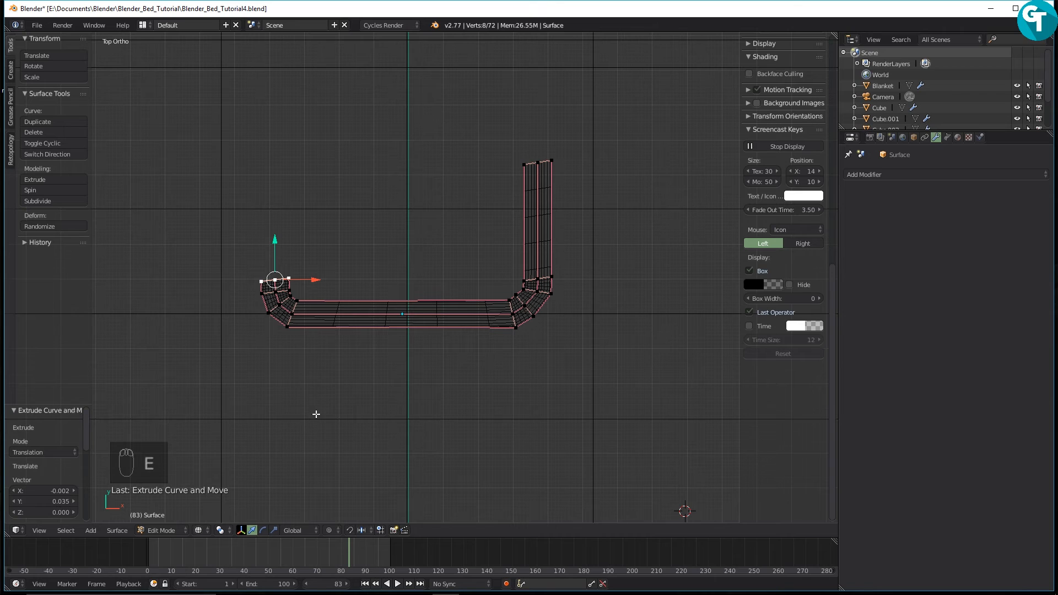
{"action": "key", "text": "r"}
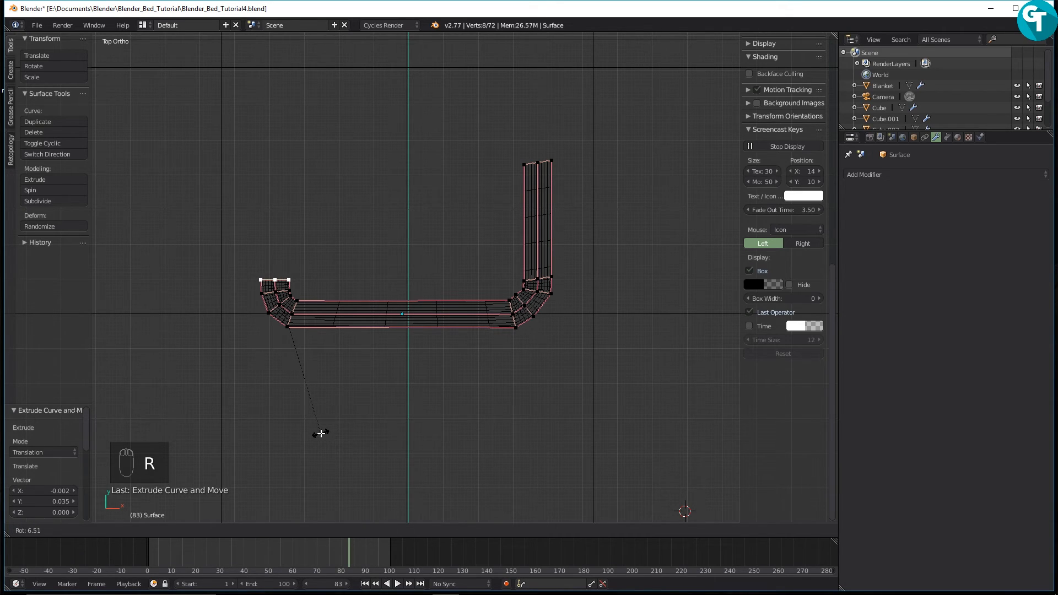
{"action": "left_click", "coordinate": [321, 434]}
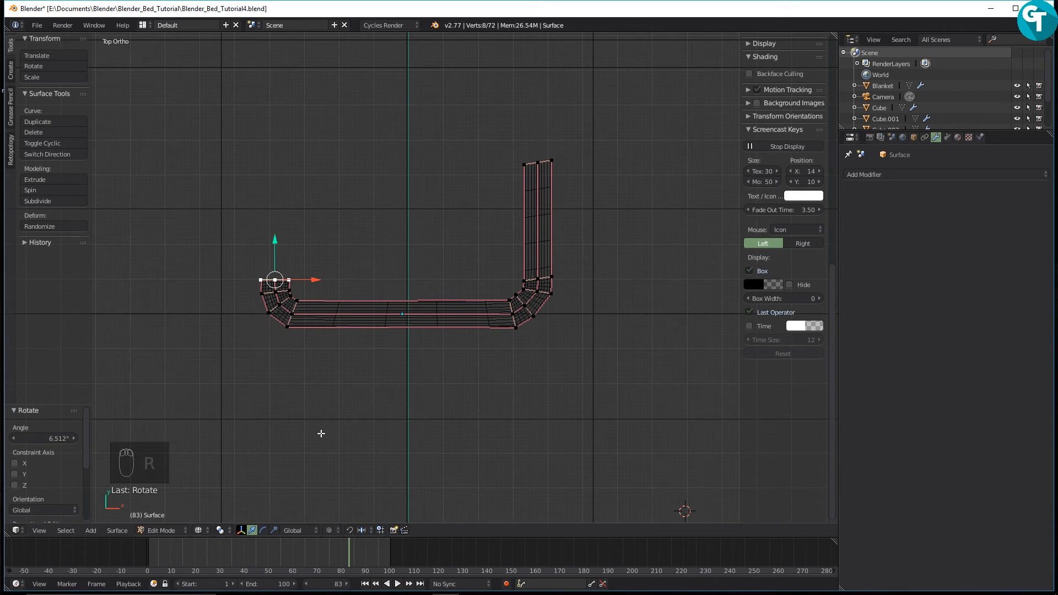
Extrude the left bend's end about 0.309 straight along Y as the second leg, and display the handle in solid shading.
{"action": "key", "text": "e"}
{"action": "left_click", "coordinate": [326, 326]}
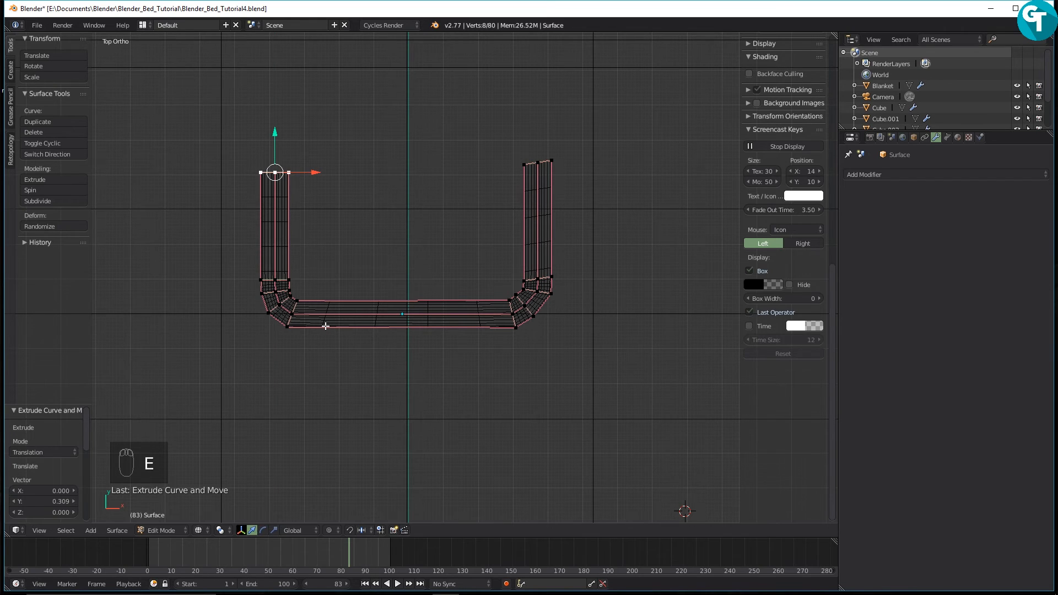
{"action": "key", "text": "z"}
{"action": "left_click", "coordinate": [345, 385]}
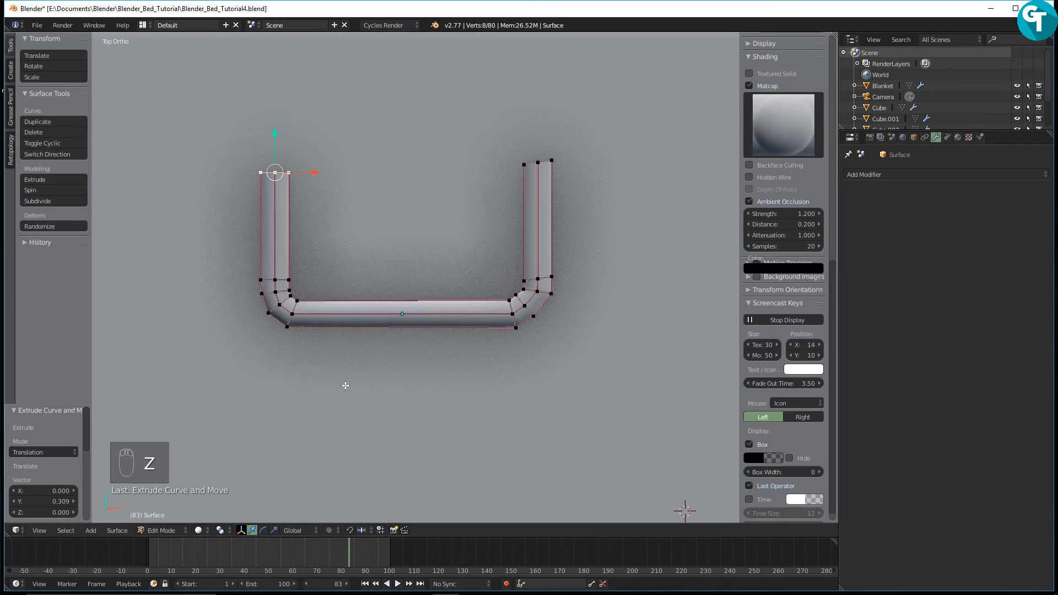
{"action": "mouse_move", "coordinate": [345, 385]}
{"action": "middle_mouse_down"}
{"action": "mouse_move", "coordinate": [379, 380]}
{"action": "mouse_move", "coordinate": [383, 263]}
{"action": "mouse_move", "coordinate": [388, 293]}
{"action": "middle_mouse_up"}
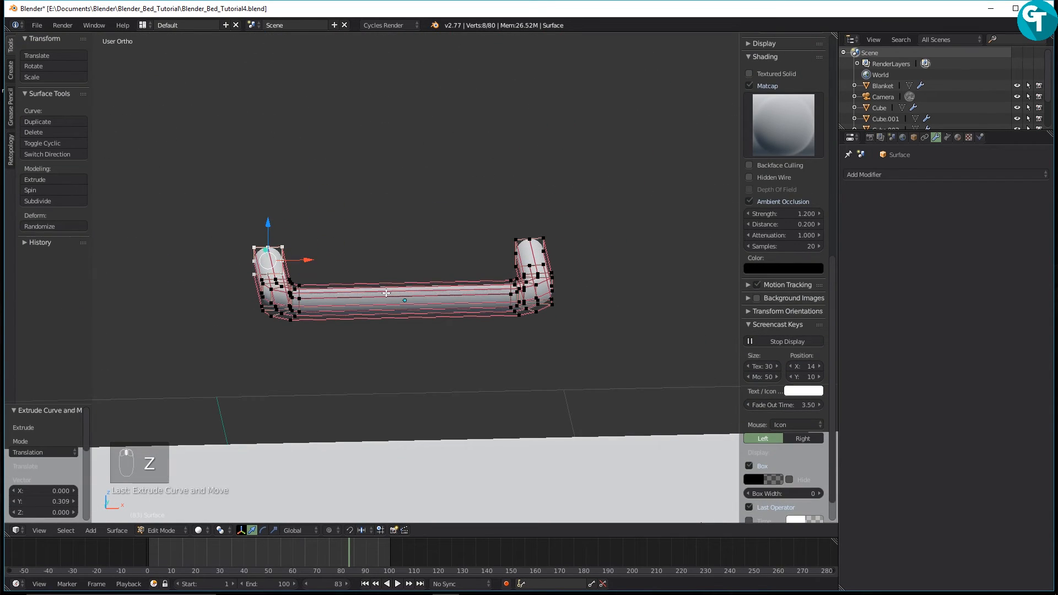
Leave Edit Mode and apply smooth shading to the finished handle.
{"action": "key", "text": "Tab"}
{"action": "left_click", "coordinate": [285, 315]}
{"action": "scroll", "coordinate": [355, 321], "scroll_direction": "down", "scroll_amount": 2}
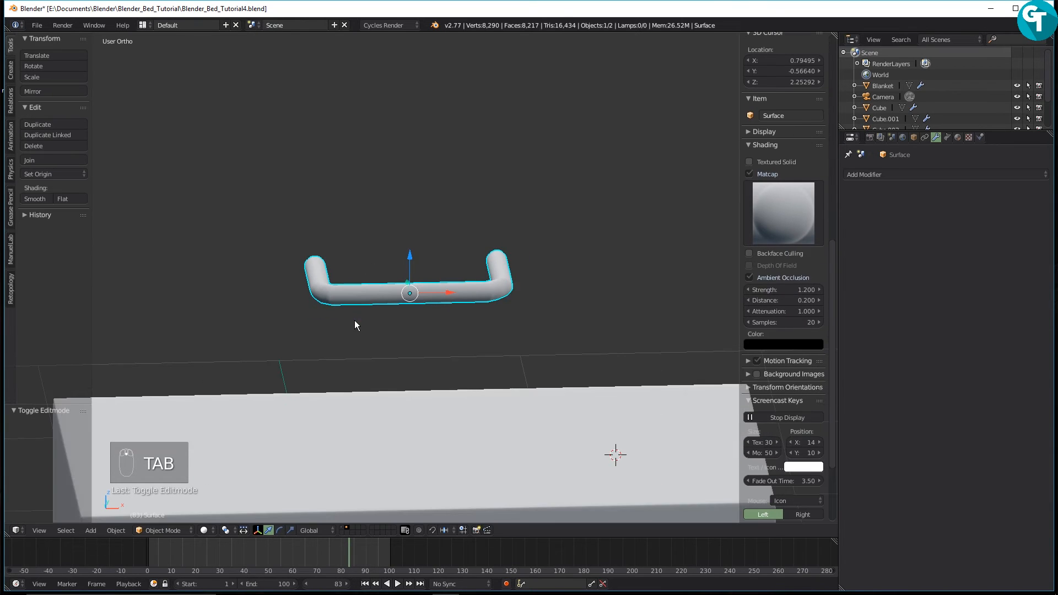
{"action": "middle_click_drag", "start_coordinate": [356, 325], "coordinate": [375, 342]}
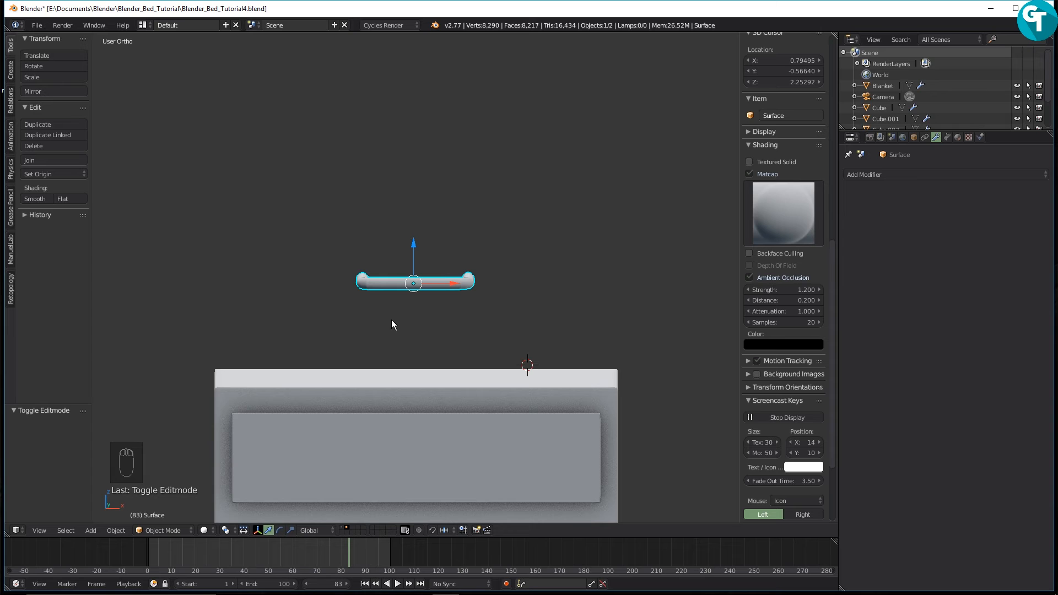
{"action": "key", "text": "z"}
{"action": "left_click", "coordinate": [356, 339]}
{"action": "scroll", "coordinate": [455, 296], "scroll_direction": "up", "scroll_amount": 4}
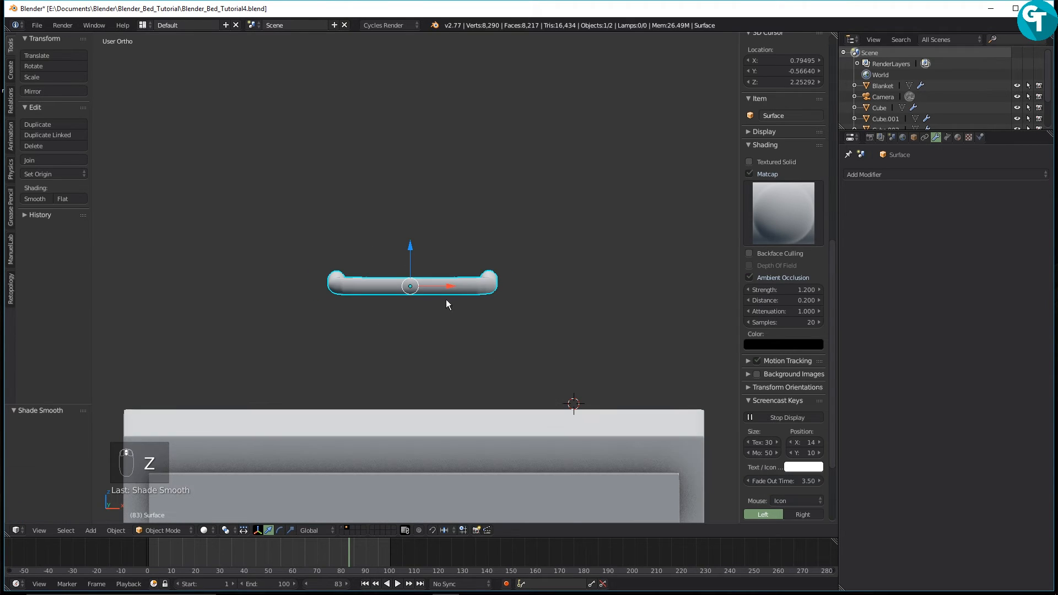
{"action": "middle_click_drag", "start_coordinate": [436, 313], "coordinate": [340, 352]}
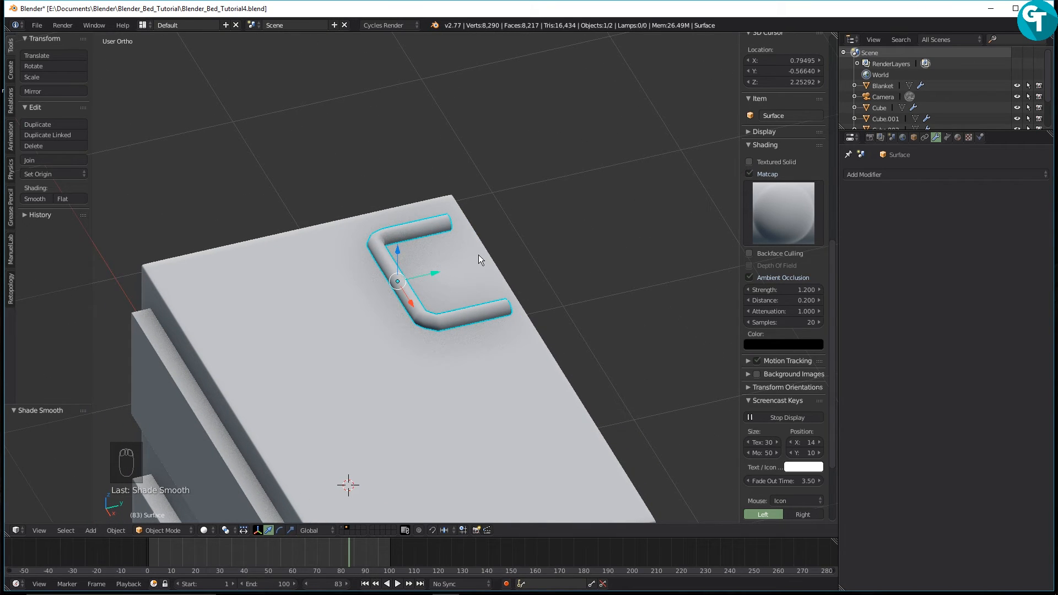
Move the handle about -1.089 in Y and -1.215 in Z onto the top drawer's front, and nudge it up about 0.041.
{"action": "key", "text": "KP_7"}
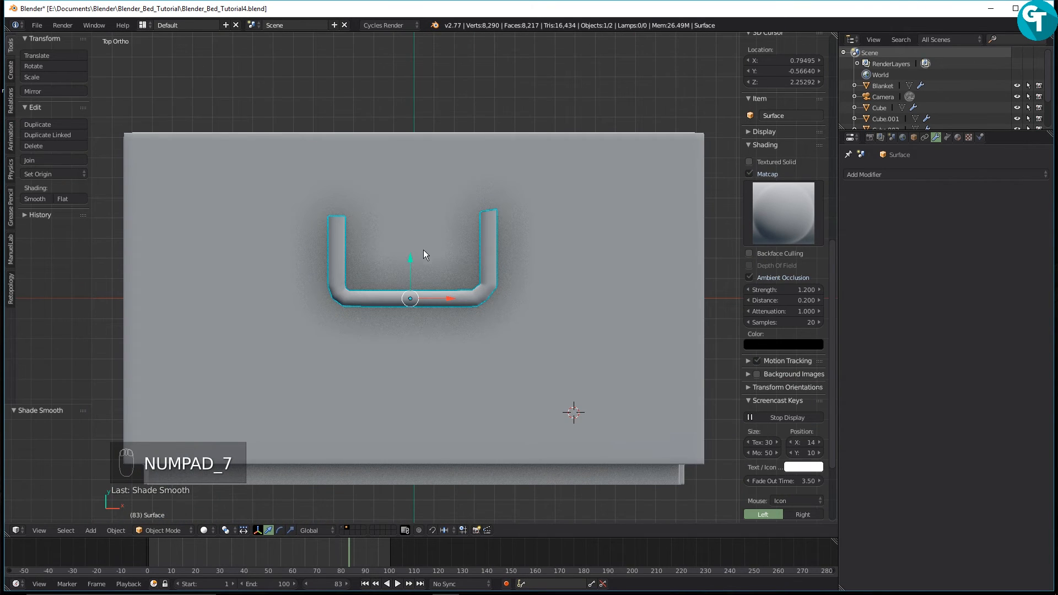
{"action": "left_click_drag", "start_coordinate": [411, 256], "coordinate": [422, 474]}
{"action": "key", "text": "KP_1"}
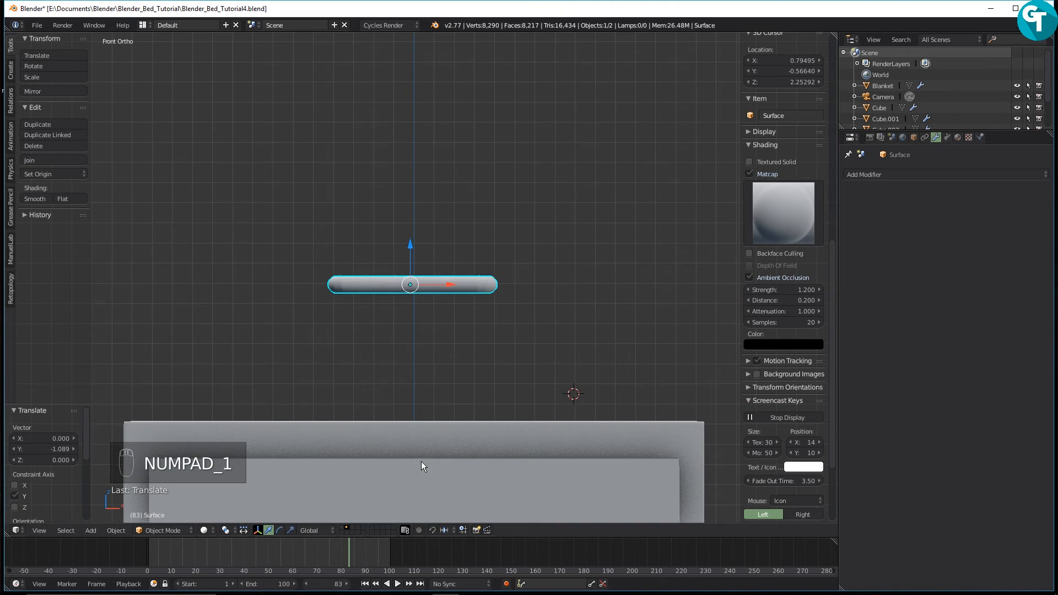
{"action": "scroll", "coordinate": [397, 260], "scroll_direction": "down", "scroll_amount": 3}
{"action": "left_click_drag", "start_coordinate": [412, 243], "coordinate": [428, 381]}
{"action": "scroll", "coordinate": [435, 428], "scroll_direction": "down", "scroll_amount": 2}
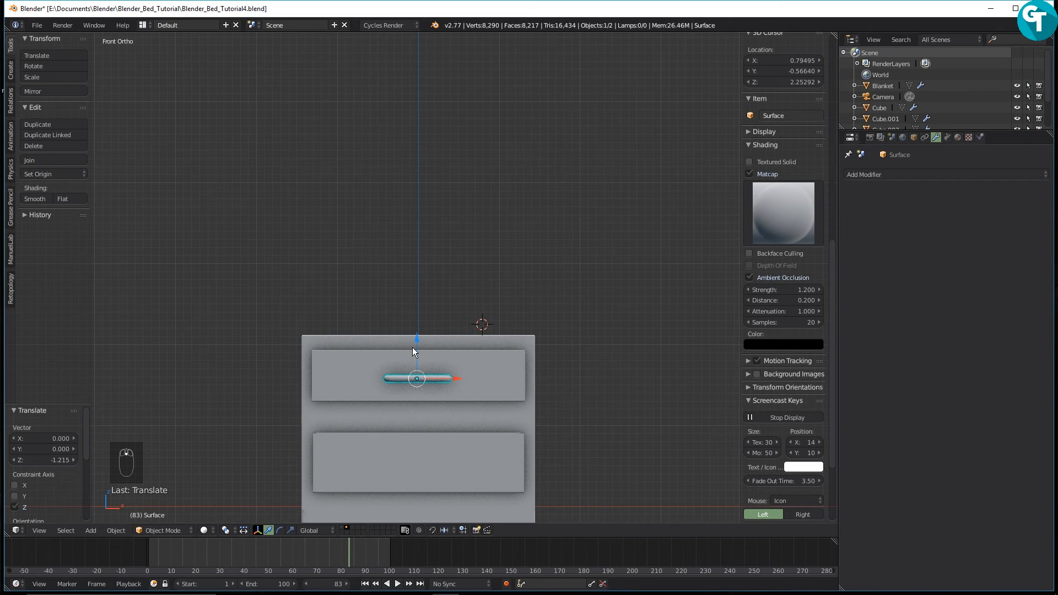
{"action": "left_click_drag", "start_coordinate": [416, 345], "coordinate": [415, 342]}
{"action": "scroll", "coordinate": [432, 392], "scroll_direction": "down", "scroll_amount": 1}
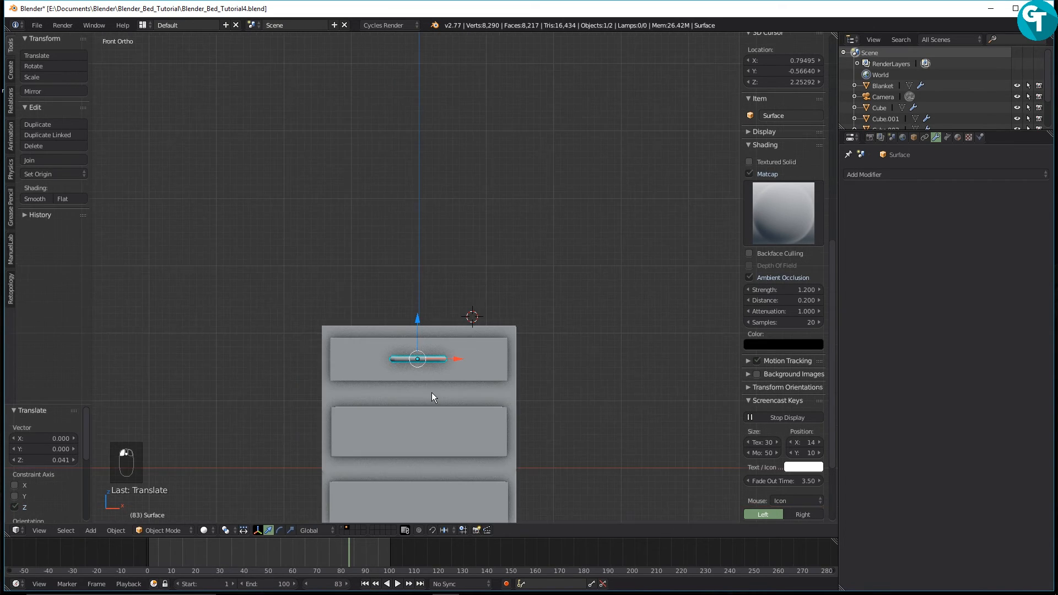
{"action": "middle_click_drag", "start_coordinate": [435, 419], "coordinate": [418, 368]}
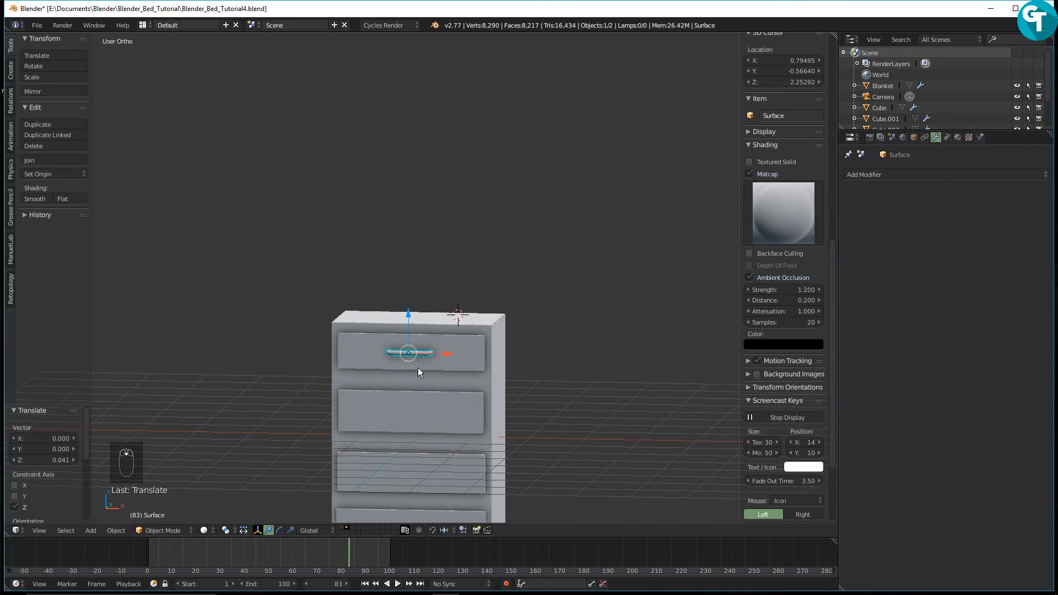
In Edit Mode, select all of the handle's control points and duplicate them about -1.067 along Z onto the second drawer.
{"action": "key", "text": "Tab"}
{"action": "scroll", "coordinate": [413, 376], "scroll_direction": "up", "scroll_amount": 2}
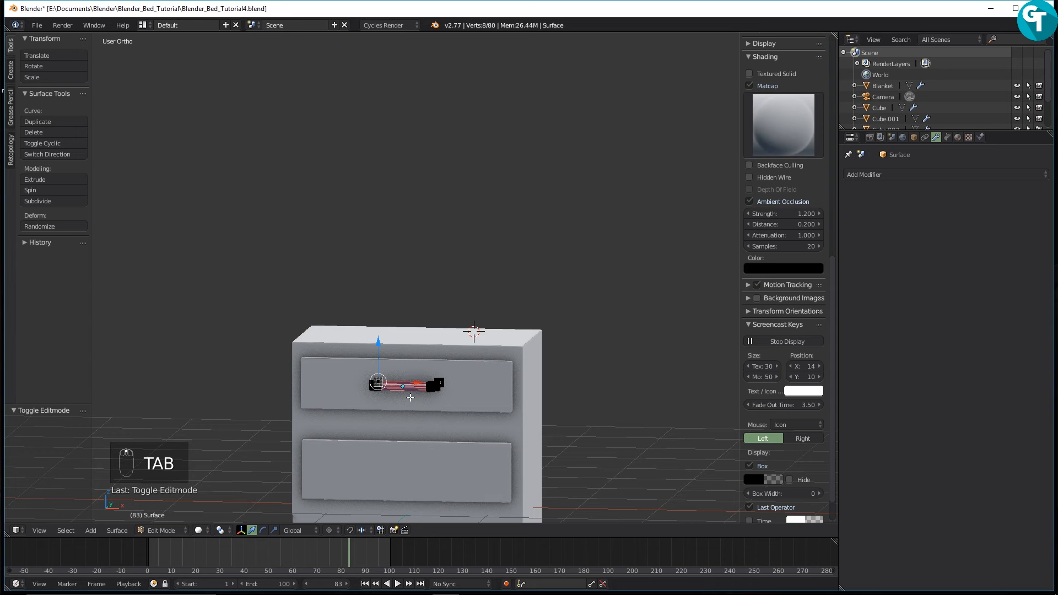
{"action": "key", "text": "a"}
{"action": "key", "text": "a"}
{"action": "key", "text": "a"}
{"action": "scroll", "coordinate": [430, 414], "scroll_direction": "up", "scroll_amount": 3}
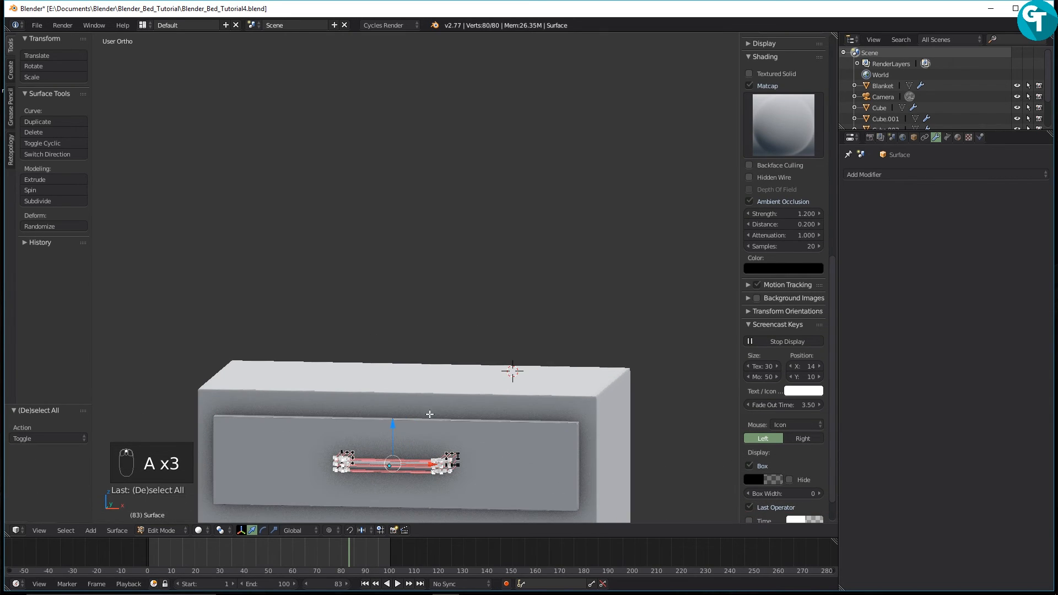
{"action": "key", "text": "KP_1"}
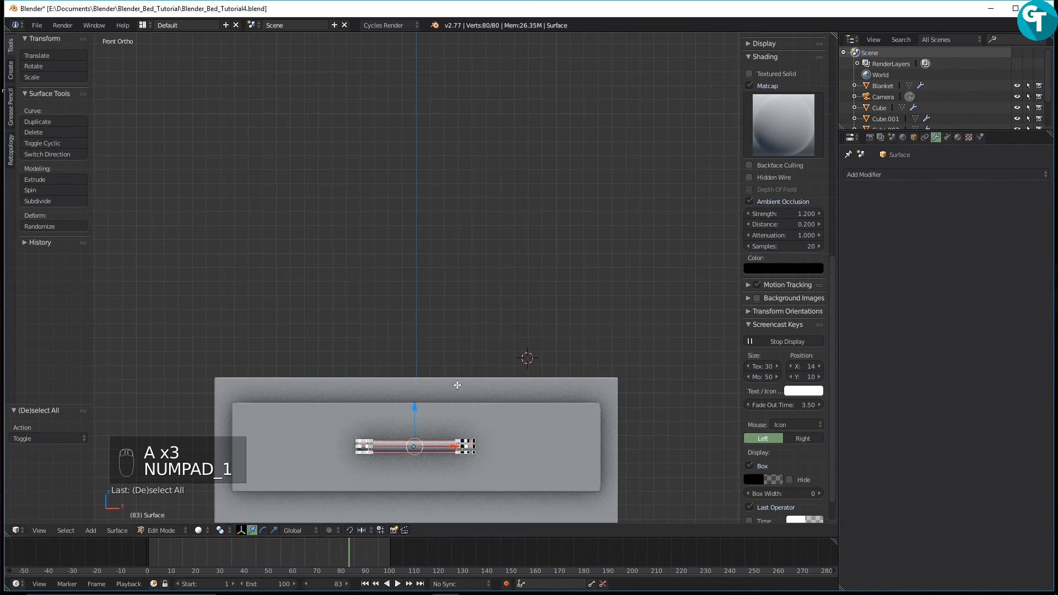
{"action": "scroll", "coordinate": [457, 384], "scroll_direction": "down", "scroll_amount": 2}
{"action": "middle_click_drag", "start_coordinate": [484, 449], "coordinate": [495, 282], "text": "shift"}
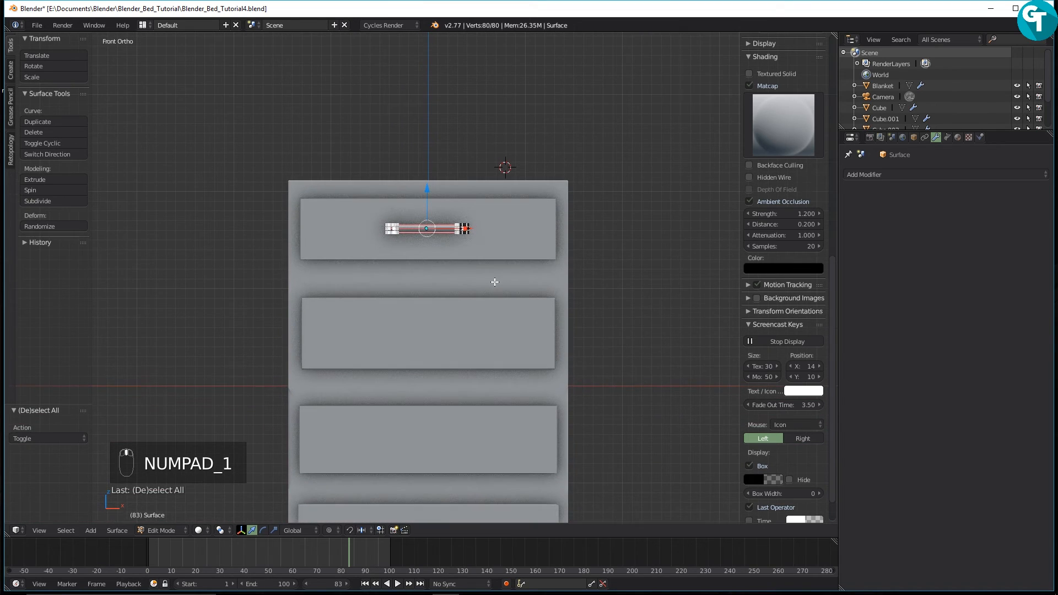
{"action": "key", "text": "shift+d"}
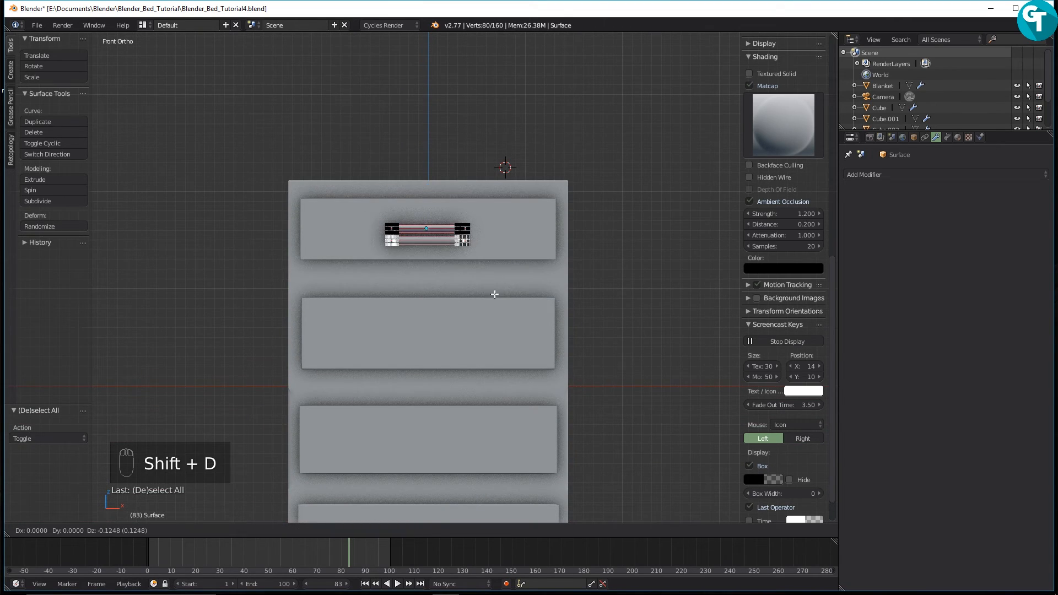
{"action": "key", "text": "z"}
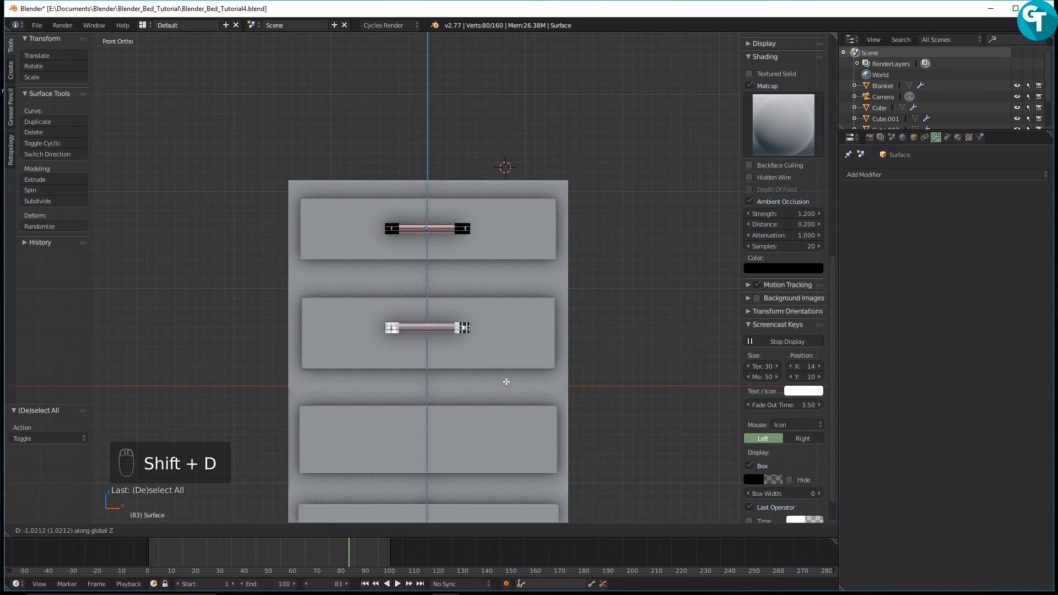
{"action": "left_click", "coordinate": [506, 386]}
Duplicate the second drawer's handle about -1.135 along Z onto the third drawer.
{"action": "middle_click_drag", "start_coordinate": [507, 386], "coordinate": [495, 284], "text": "shift"}
{"action": "key", "text": "shift+d"}
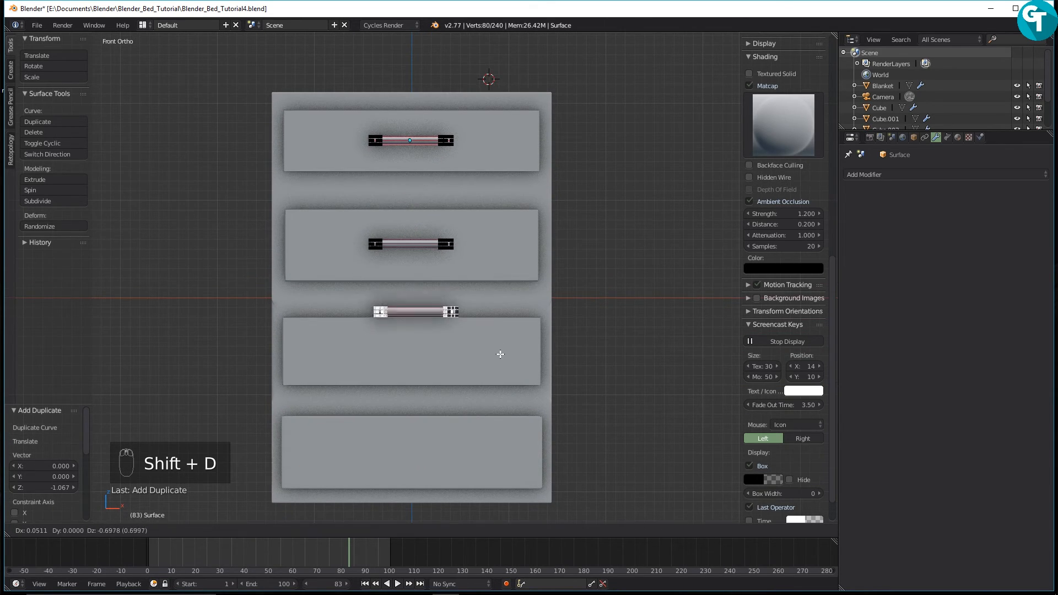
{"action": "key", "text": "z"}
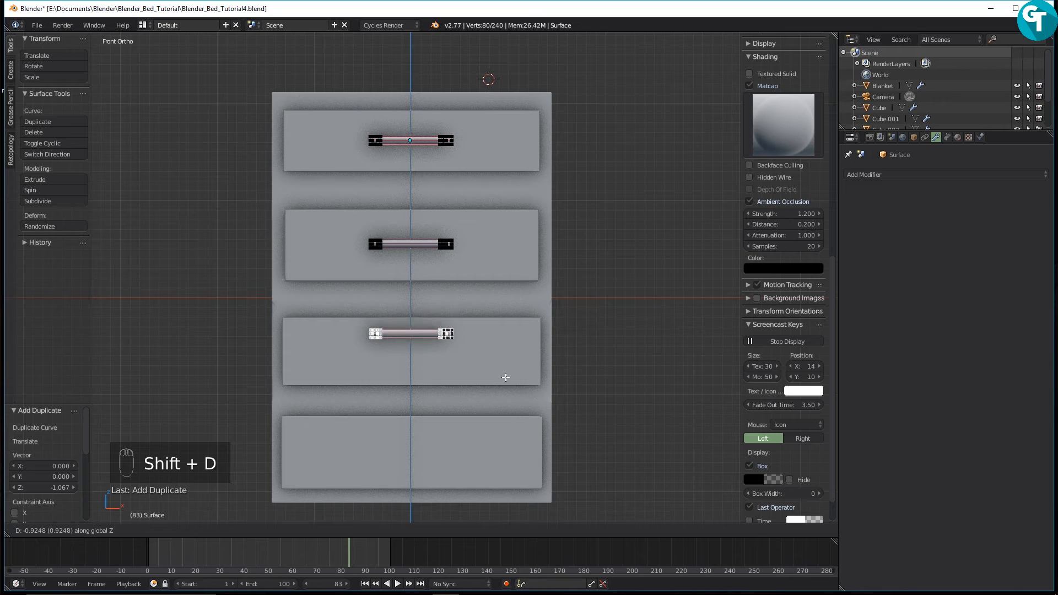
{"action": "left_click", "coordinate": [506, 395]}
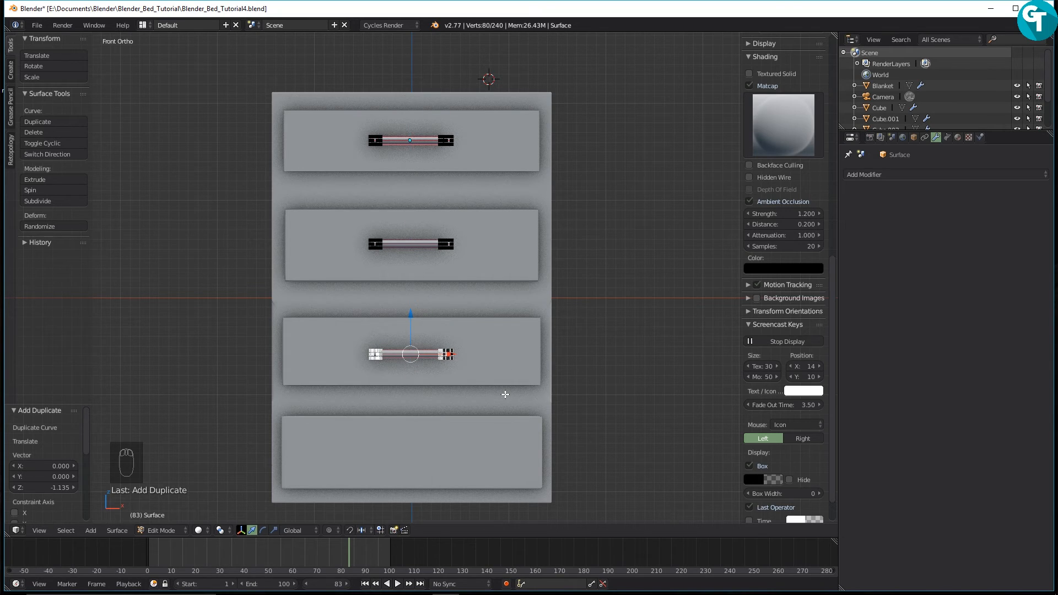
Duplicate the third drawer's handle about -1.033 along Z onto the bottom drawer and return to Object Mode.
{"action": "key", "text": "shift+d"}
{"action": "key", "text": "z"}
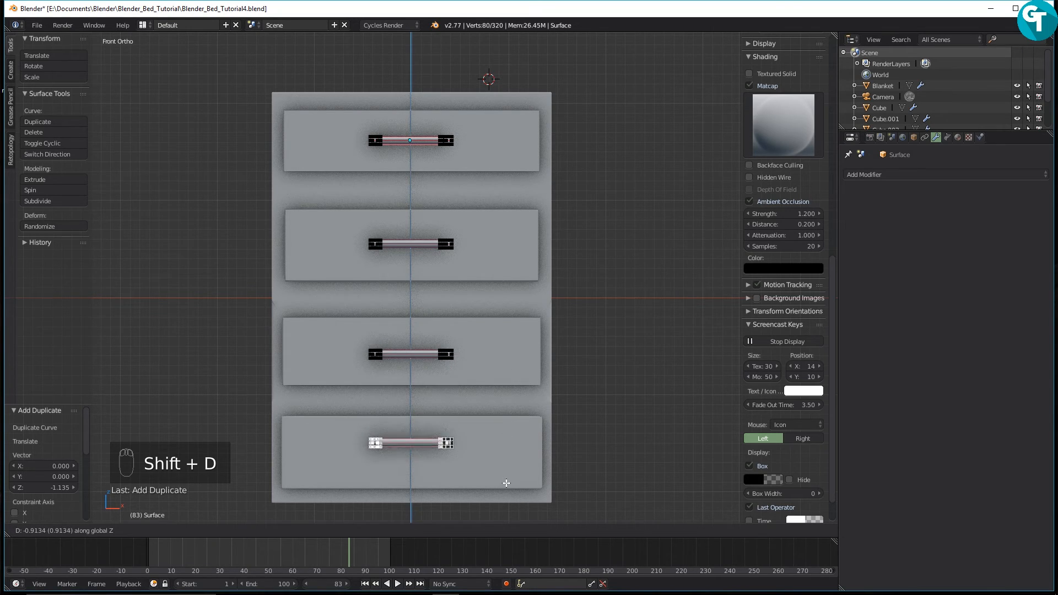
{"action": "left_click", "coordinate": [504, 494]}
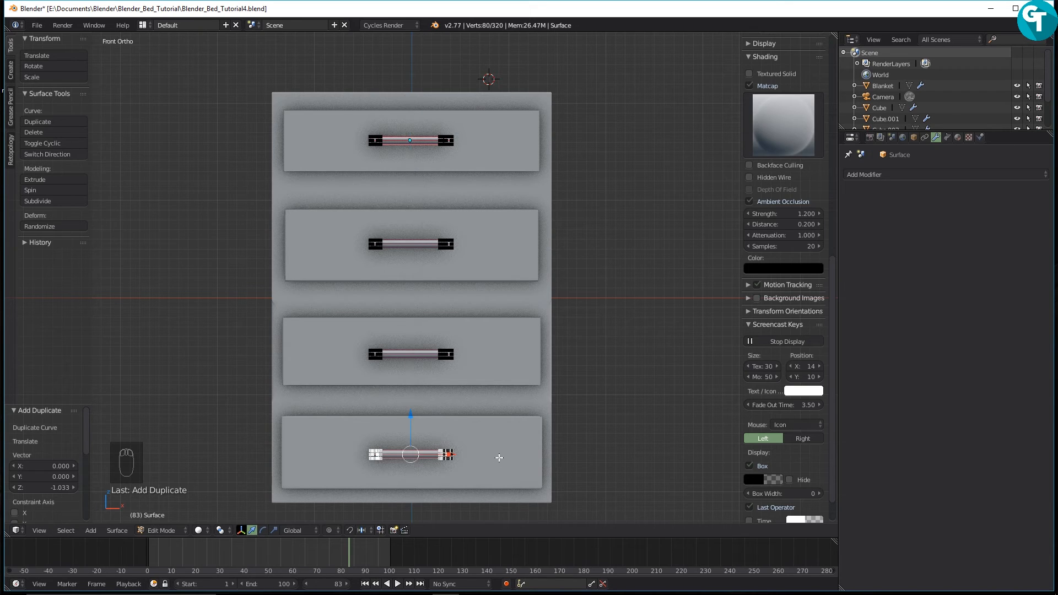
{"action": "key", "text": "Tab"}
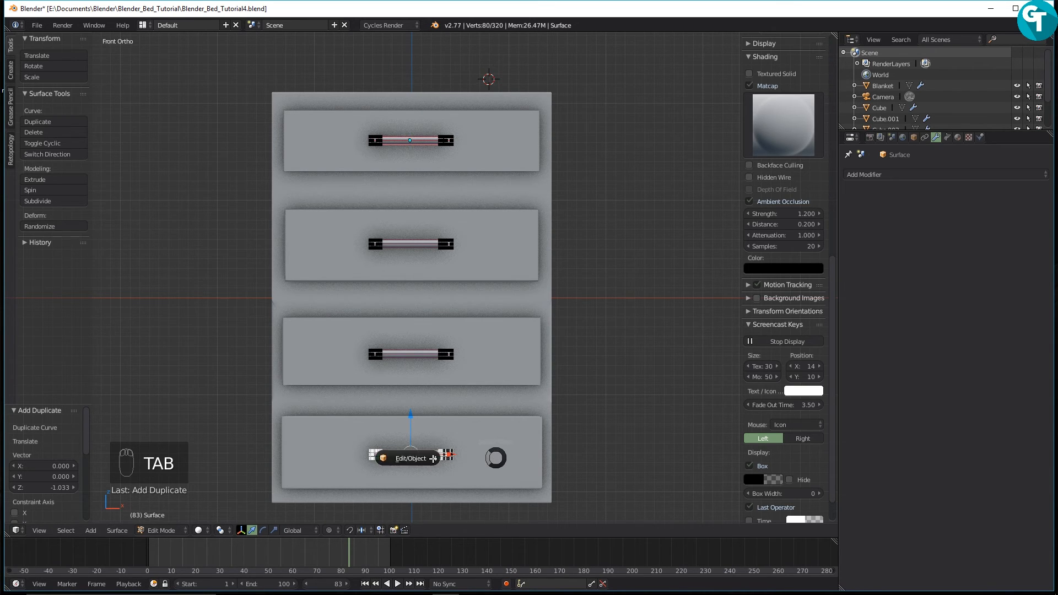
{"action": "scroll", "coordinate": [518, 259], "scroll_direction": "down", "scroll_amount": 4}
{"action": "middle_click_drag", "start_coordinate": [545, 260], "coordinate": [457, 277]}
{"action": "scroll", "coordinate": [448, 262], "scroll_direction": "up", "scroll_amount": 5}
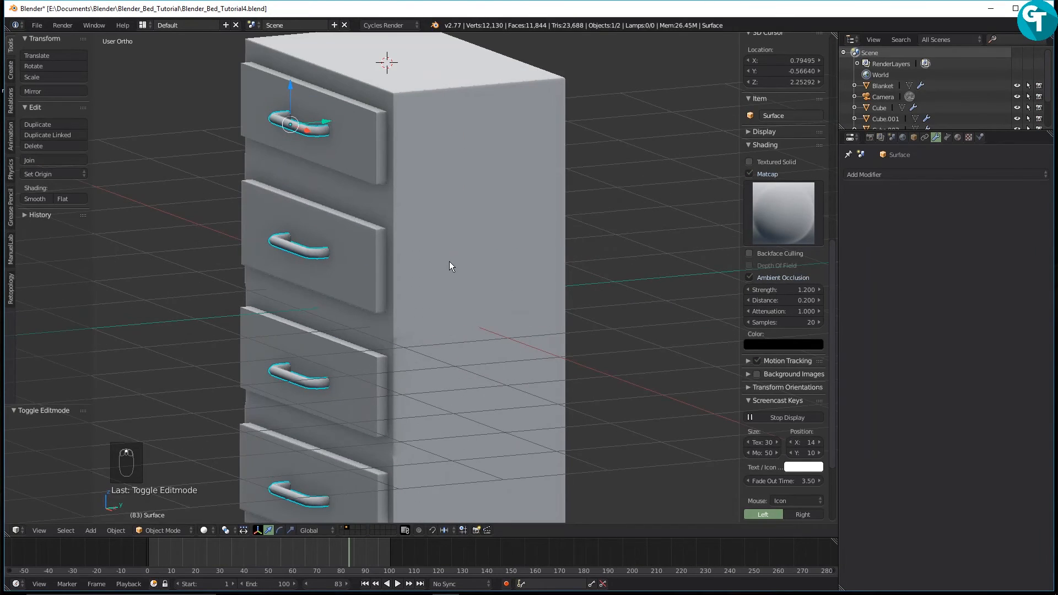
Select the drawer unit's body and rename the object as Dresser.
{"action": "right_click", "coordinate": [456, 174]}
{"action": "scroll", "coordinate": [456, 177], "scroll_direction": "down", "scroll_amount": 1}
{"action": "scroll", "coordinate": [782, 374], "scroll_direction": "down", "scroll_amount": 5}
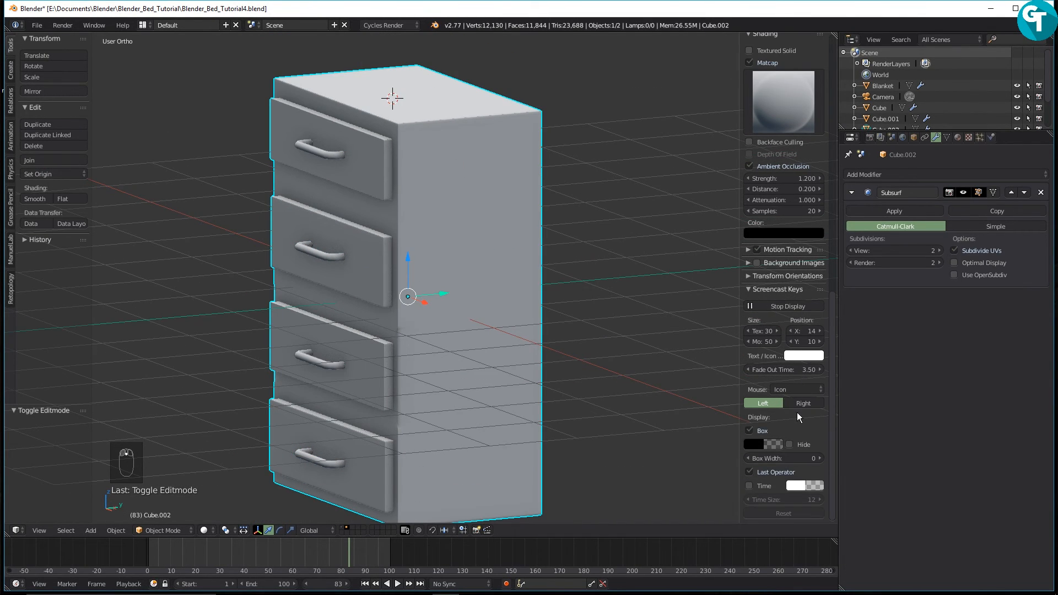
{"action": "scroll", "coordinate": [797, 412], "scroll_direction": "up", "scroll_amount": 6}
{"action": "scroll", "coordinate": [784, 272], "scroll_direction": "up", "scroll_amount": 5}
{"action": "left_click", "coordinate": [789, 247]}
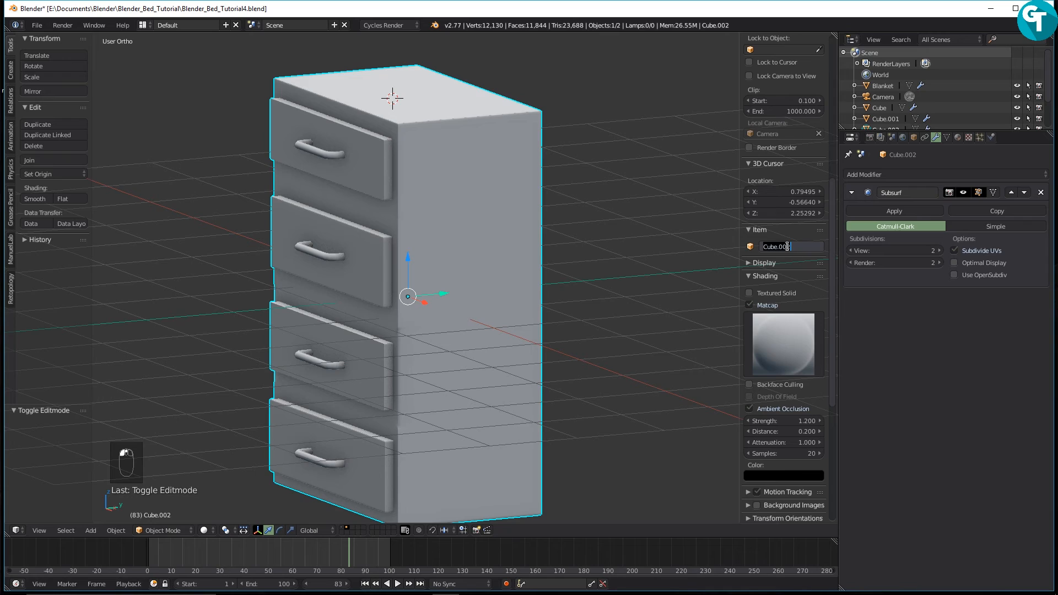
{"action": "type", "text": "Dresser"}
{"action": "key", "text": "Return"}
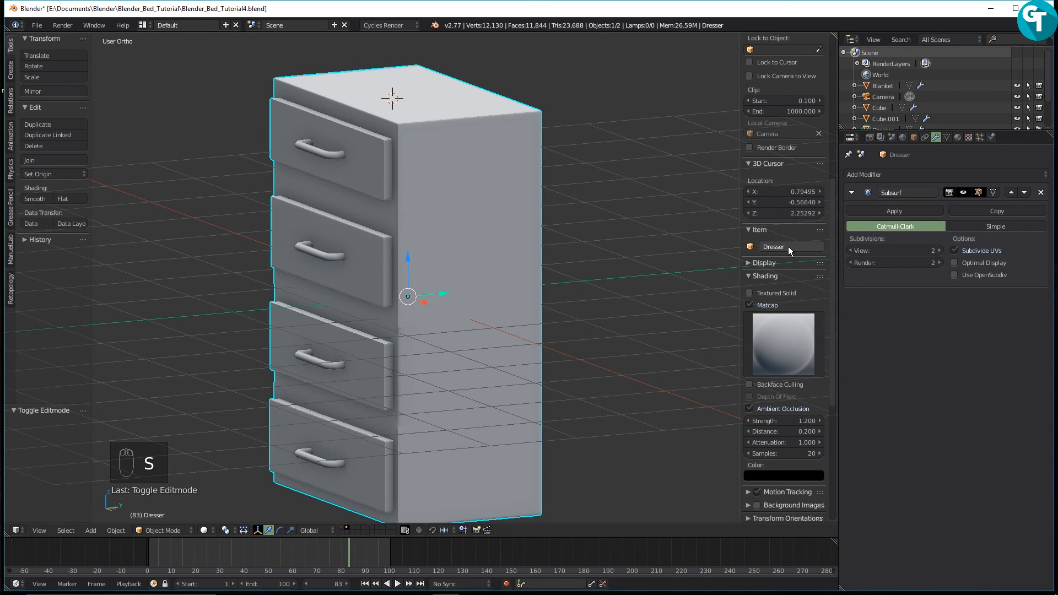
Select the drawer handles and rename the object as Dresser.handles.
{"action": "right_click", "coordinate": [305, 143]}
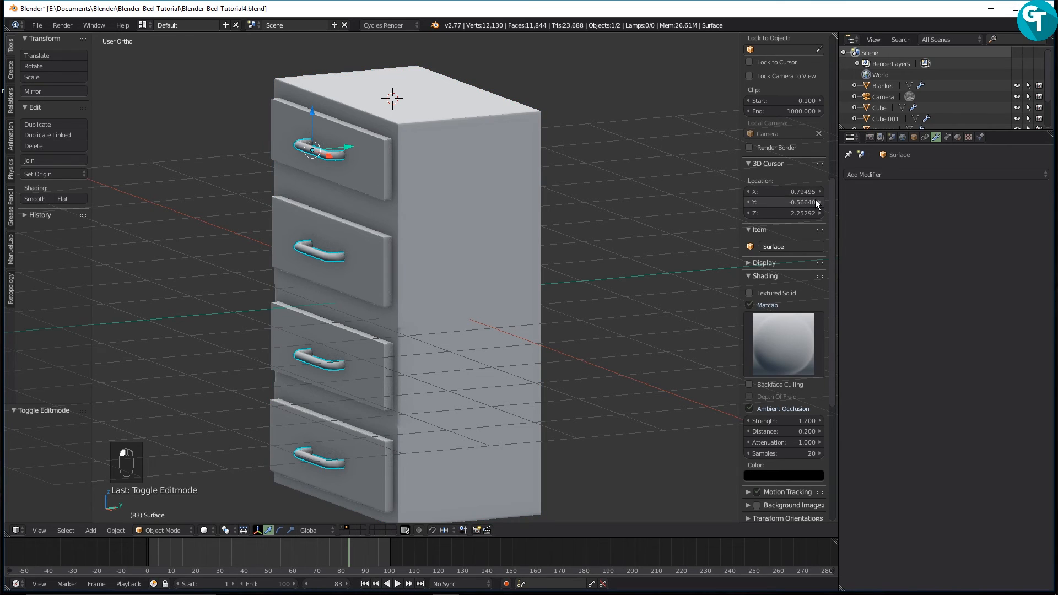
{"action": "left_click", "coordinate": [771, 247]}
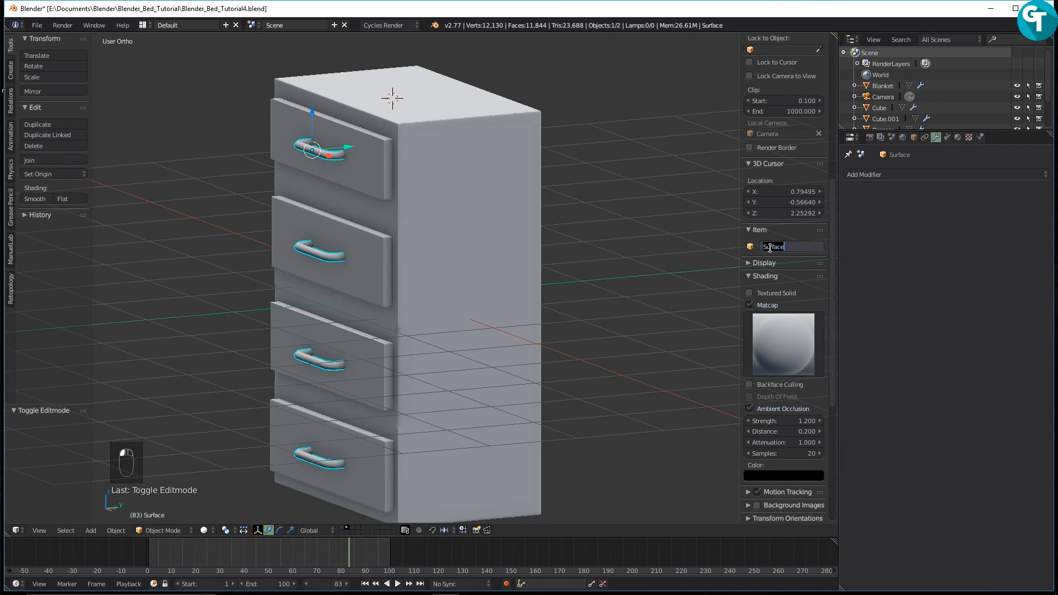
{"action": "type", "text": "Dresser."}
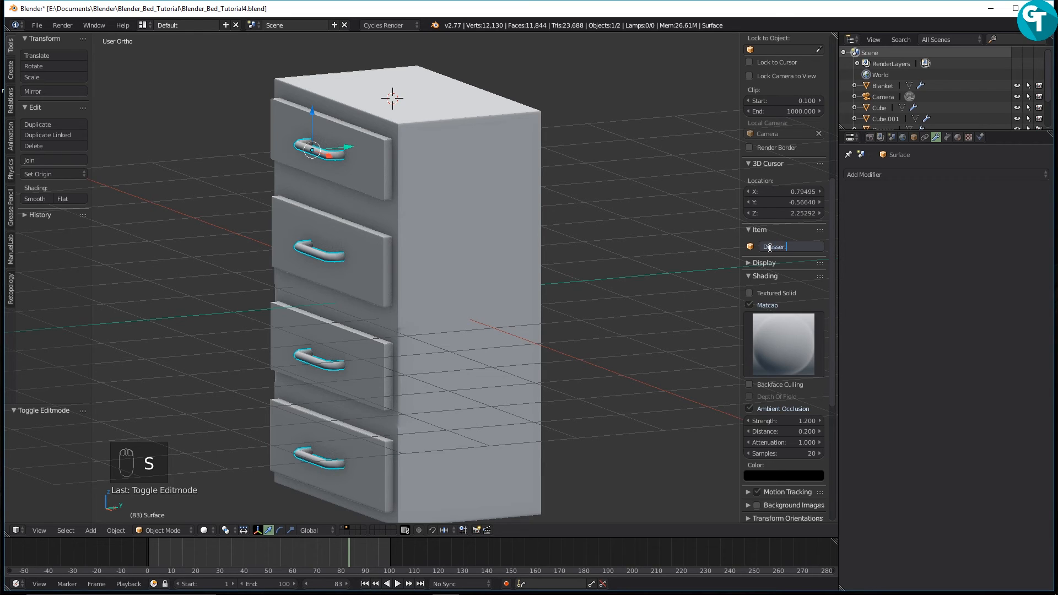
{"action": "type", "text": "handles"}
{"action": "key", "text": "Return"}
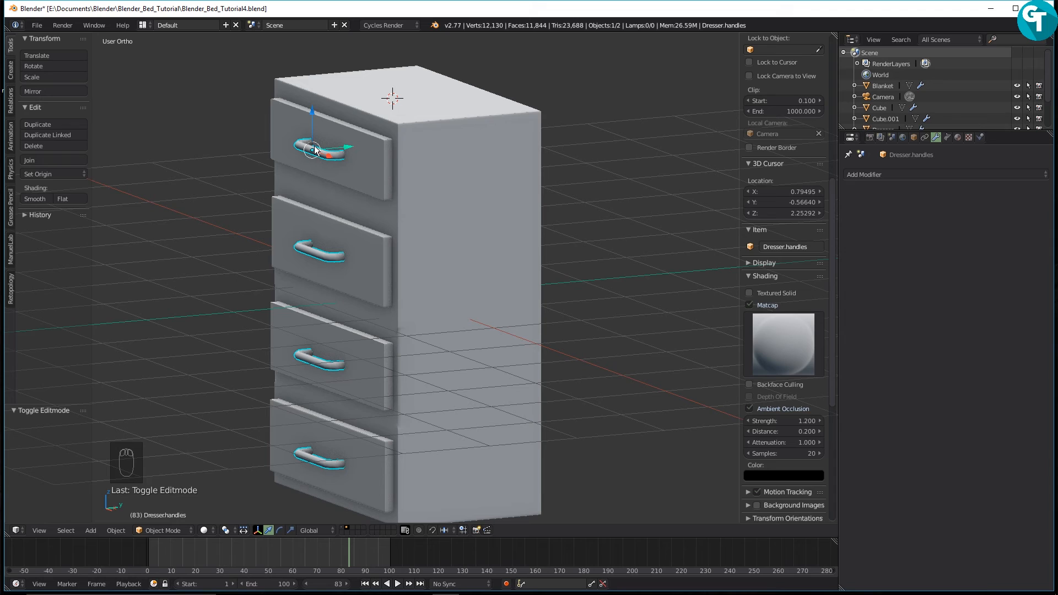
Add the drawer unit's body to the handle selection and put both objects in a new group named Dresser.
{"action": "left_click", "coordinate": [438, 135], "text": "shift"}
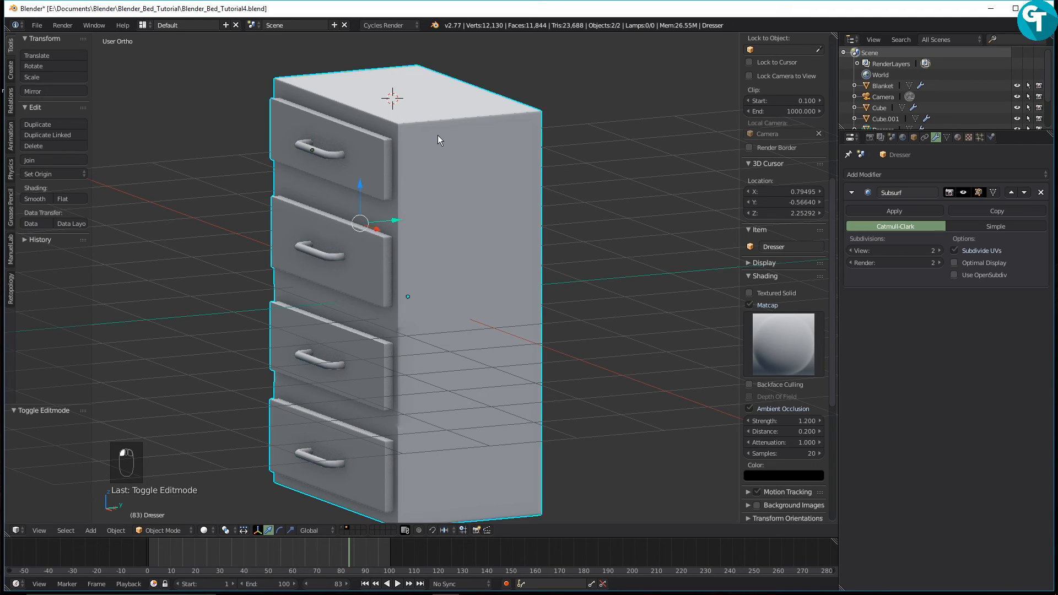
{"action": "key", "text": "ctrl+g"}
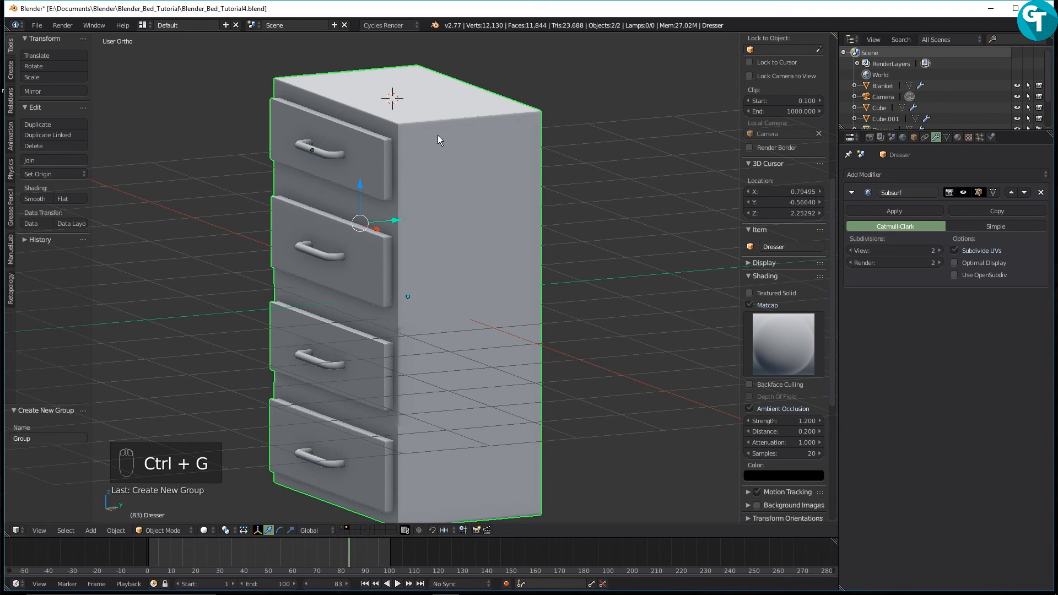
{"action": "left_click", "coordinate": [35, 432]}
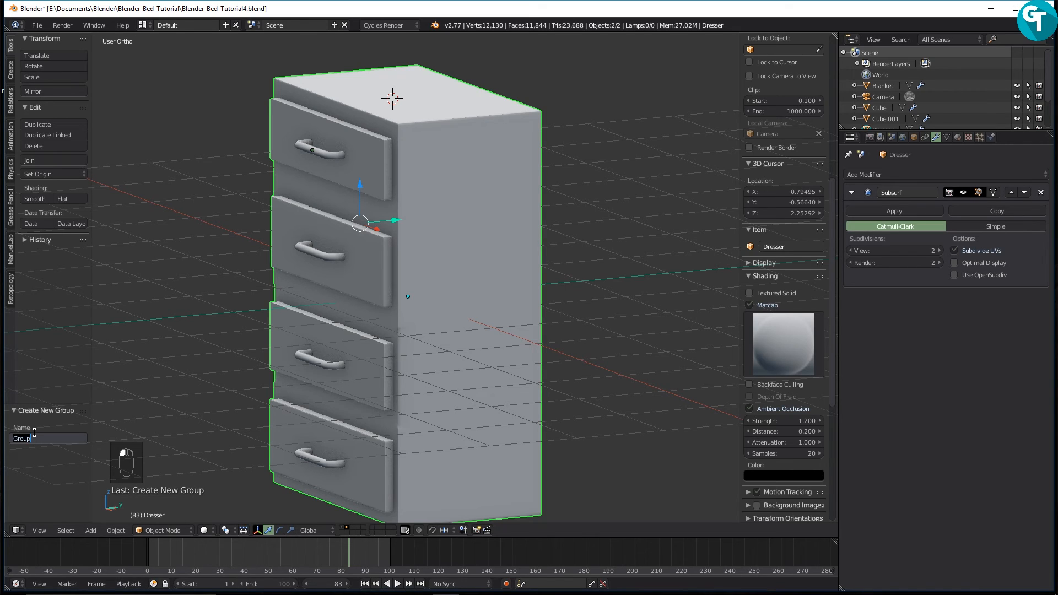
{"action": "type", "text": "Dresser"}
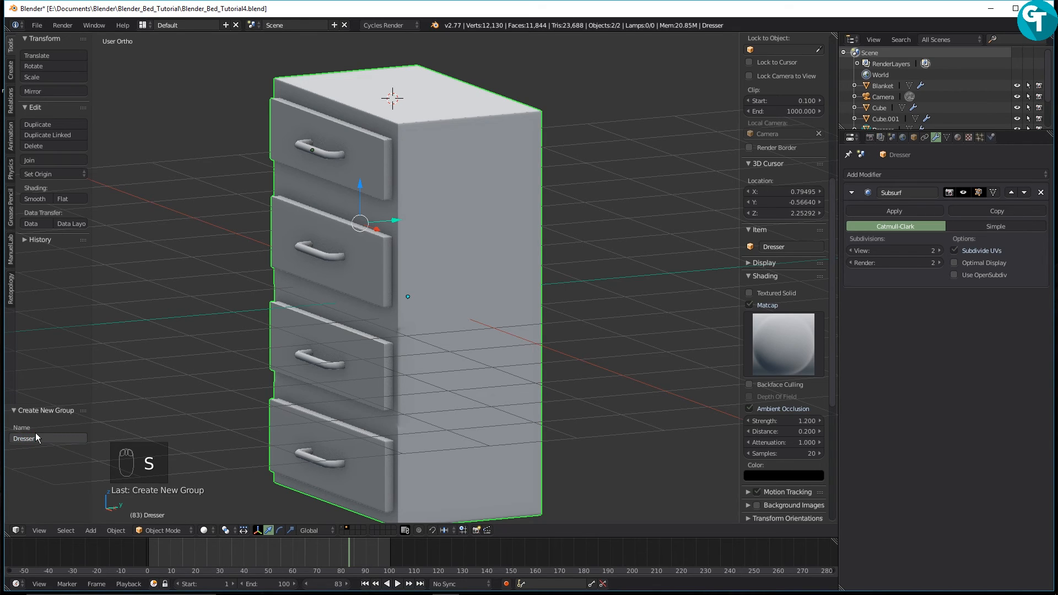
{"action": "key", "text": "Return"}
{"action": "scroll", "coordinate": [577, 216], "scroll_direction": "down", "scroll_amount": 2}
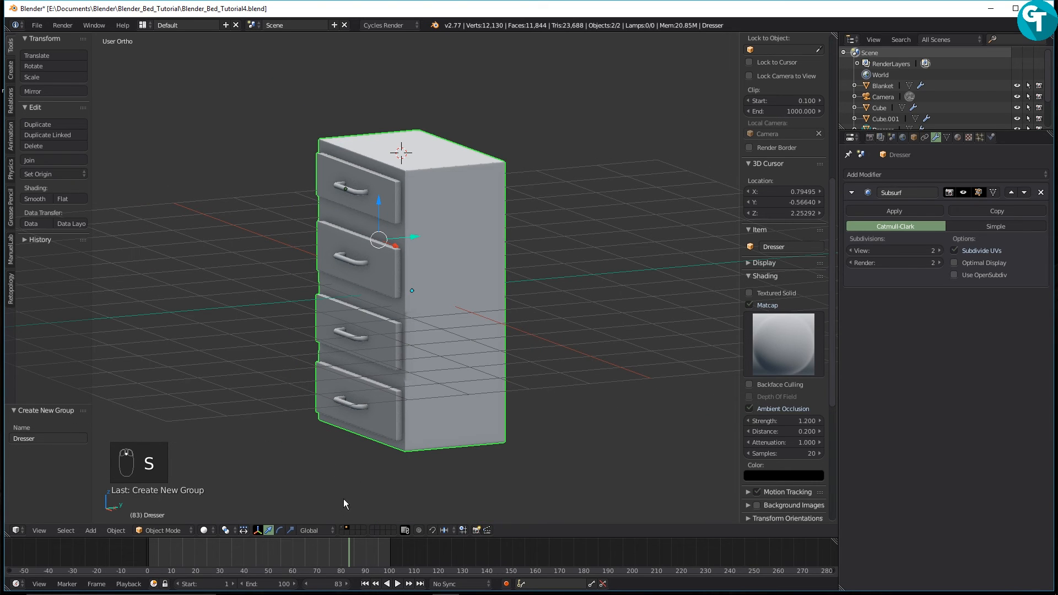
Display the layer holding the bed and rename the rear pillow object as Pillow.01.
{"action": "left_click", "coordinate": [345, 530]}
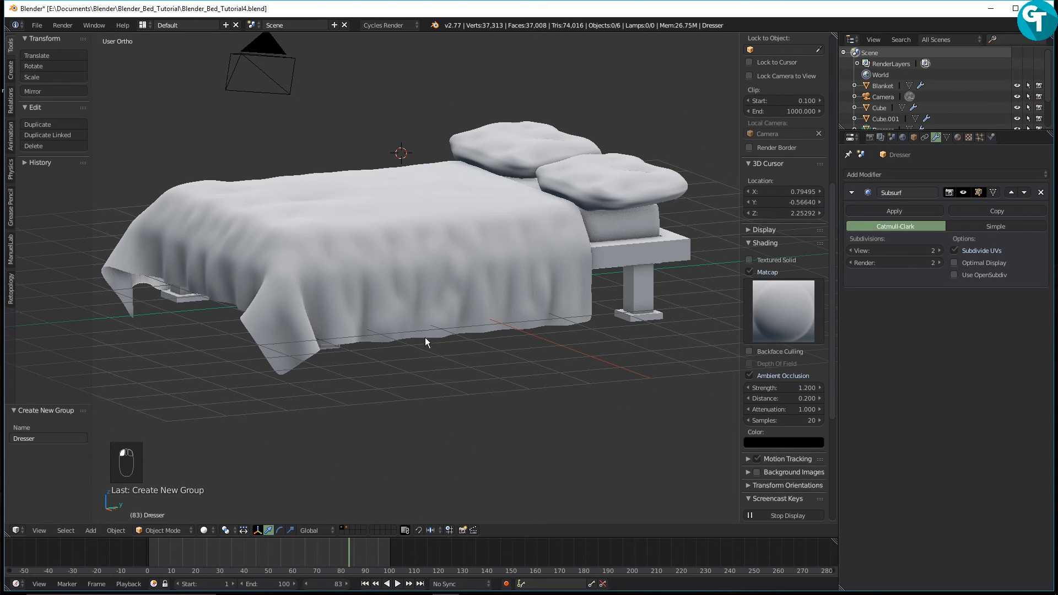
{"action": "scroll", "coordinate": [626, 286], "scroll_direction": "down", "scroll_amount": 1}
{"action": "middle_click_drag", "start_coordinate": [595, 290], "coordinate": [483, 326], "text": "shift"}
{"action": "scroll", "coordinate": [477, 293], "scroll_direction": "up", "scroll_amount": 3}
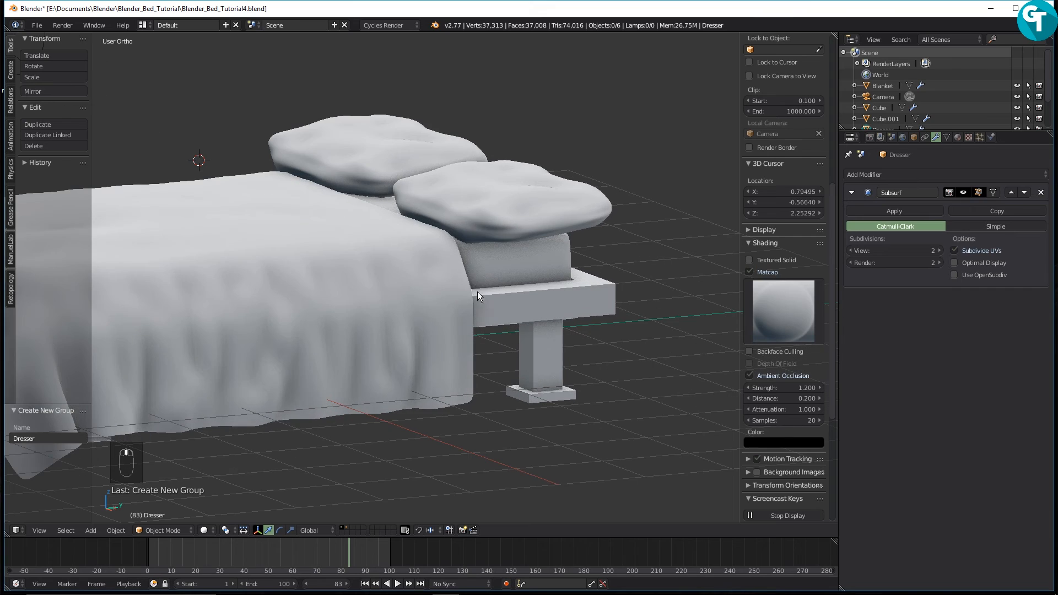
{"action": "right_click", "coordinate": [480, 215]}
{"action": "right_click", "coordinate": [403, 140]}
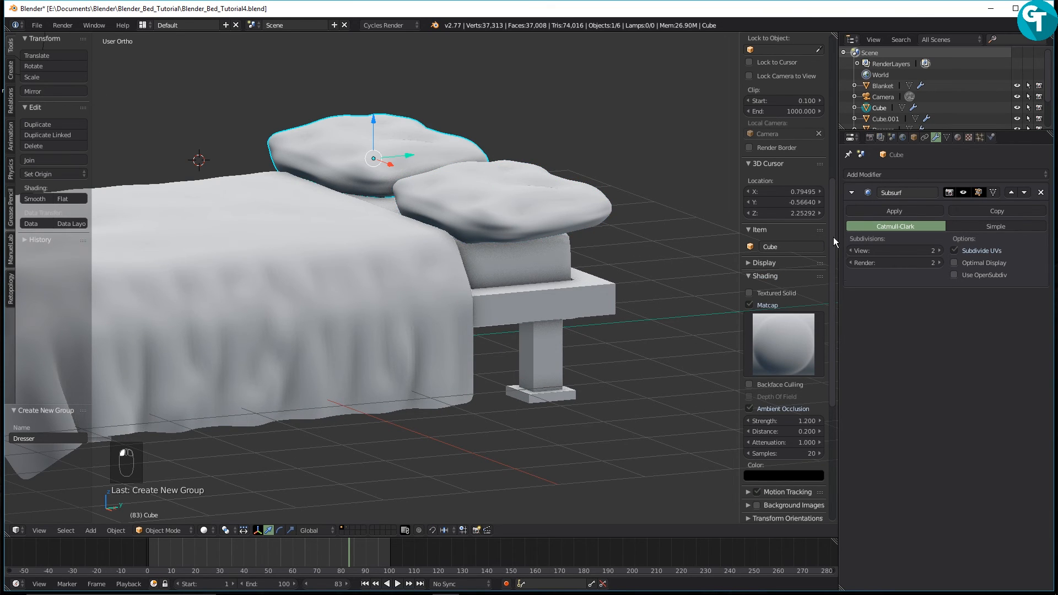
{"action": "left_click", "coordinate": [804, 246]}
{"action": "type", "text": "Pillow.01"}
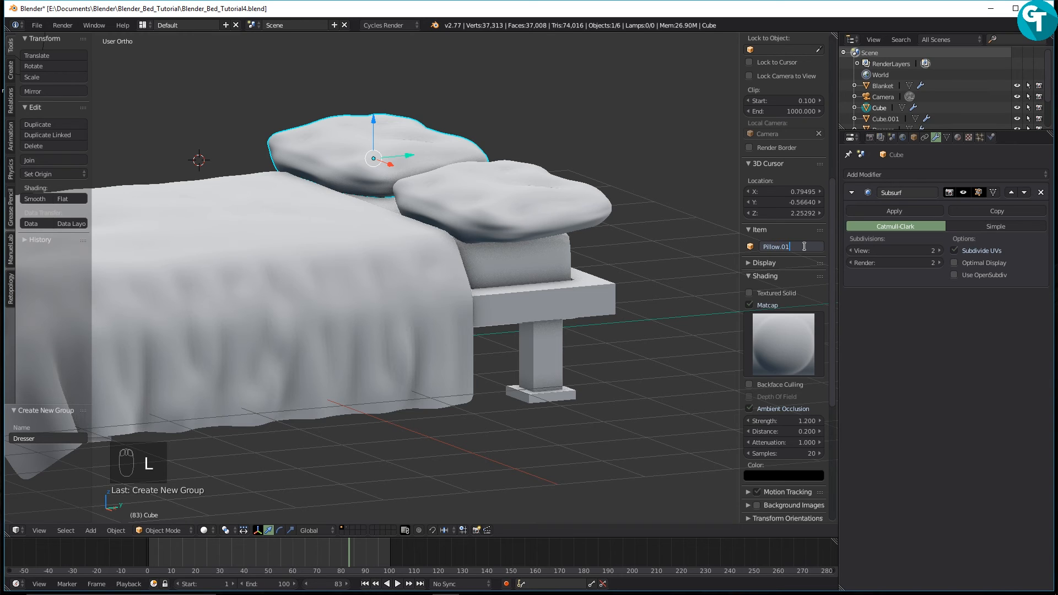
{"action": "key", "text": "Return"}
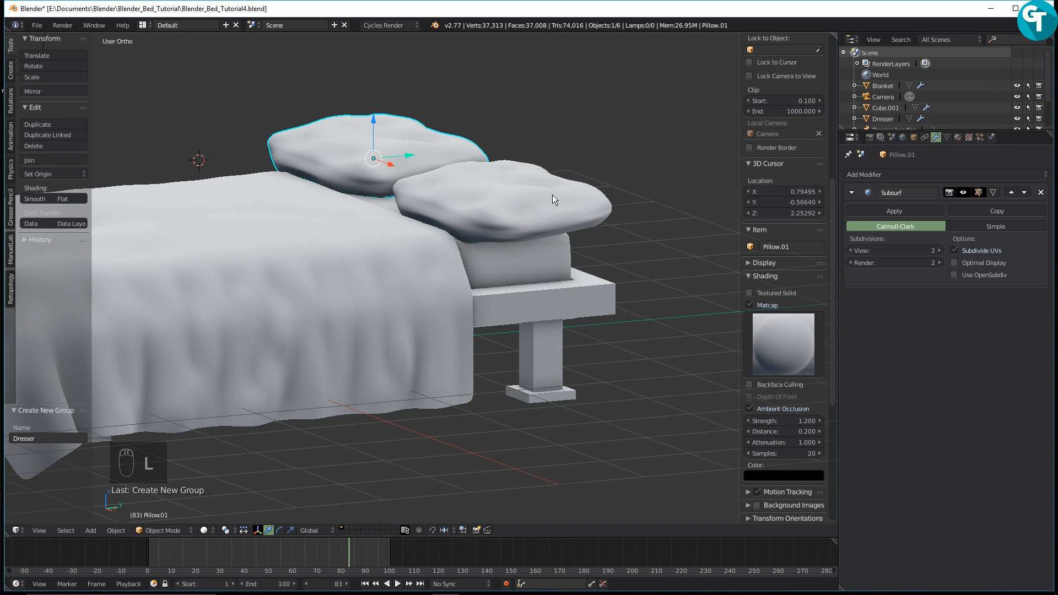
Select the front pillow and rename the object as Pillow.02.
{"action": "left_click", "coordinate": [552, 194]}
{"action": "left_click", "coordinate": [799, 246]}
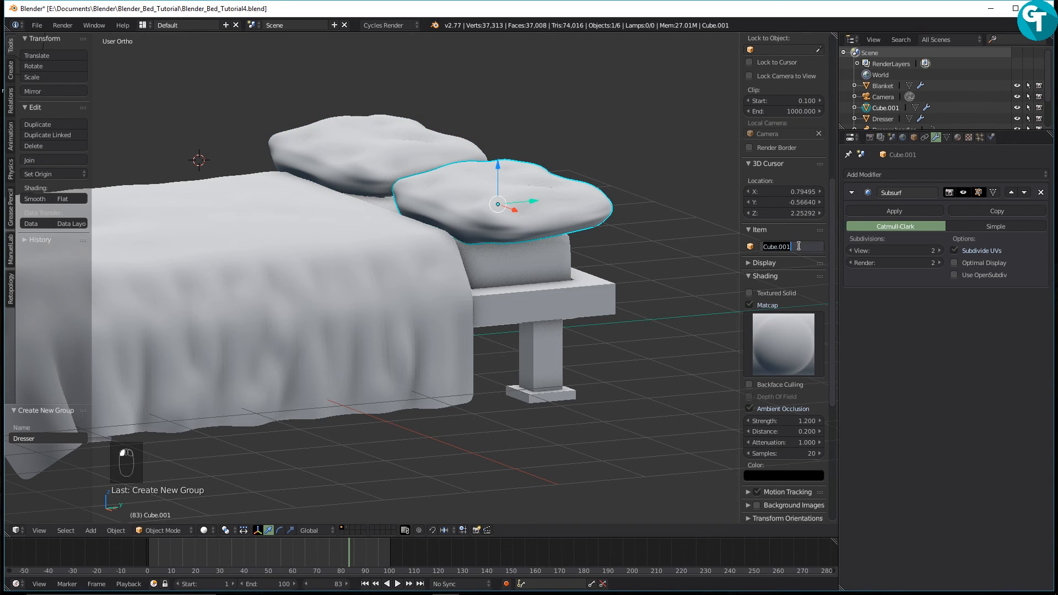
{"action": "type", "text": "Pill"}
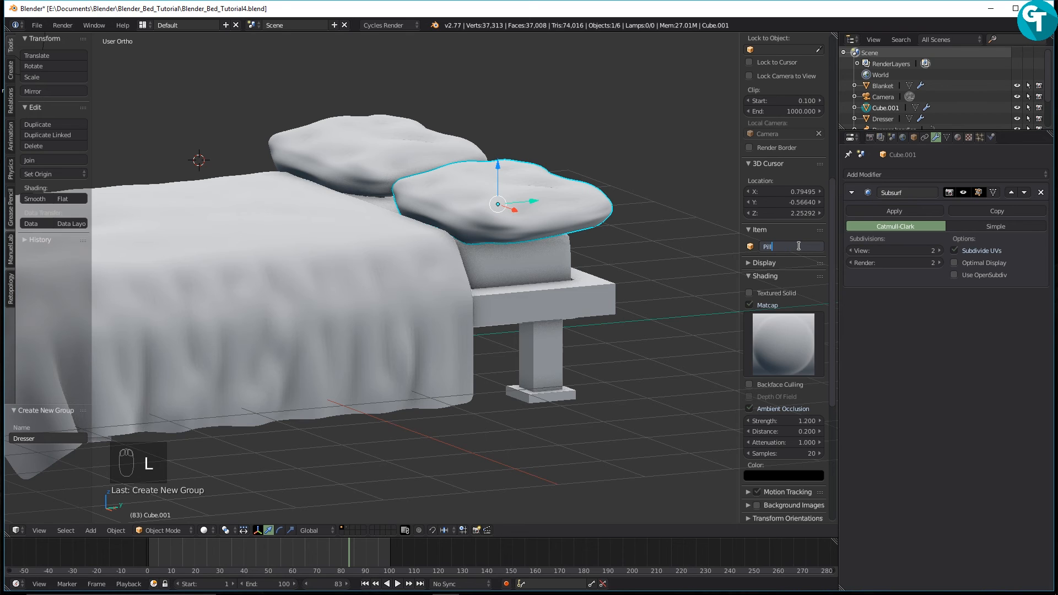
{"action": "type", "text": "ow.02"}
{"action": "key", "text": "Return"}
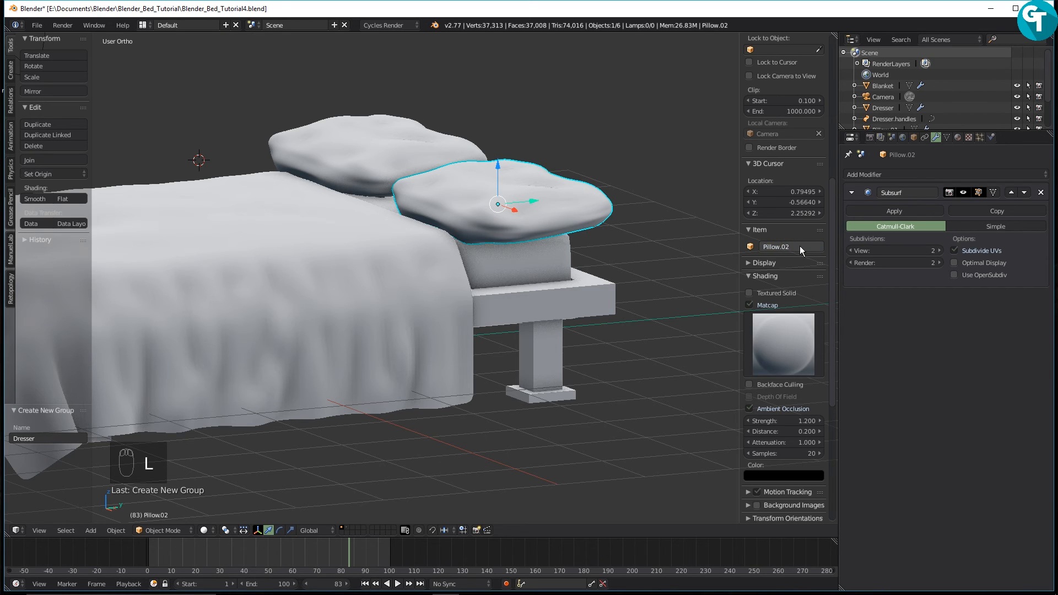
Select both pillows, the blanket, the mattress and the bed frame and put them in a new group named Bed.
{"action": "scroll", "coordinate": [259, 138], "scroll_direction": "down", "scroll_amount": 2}
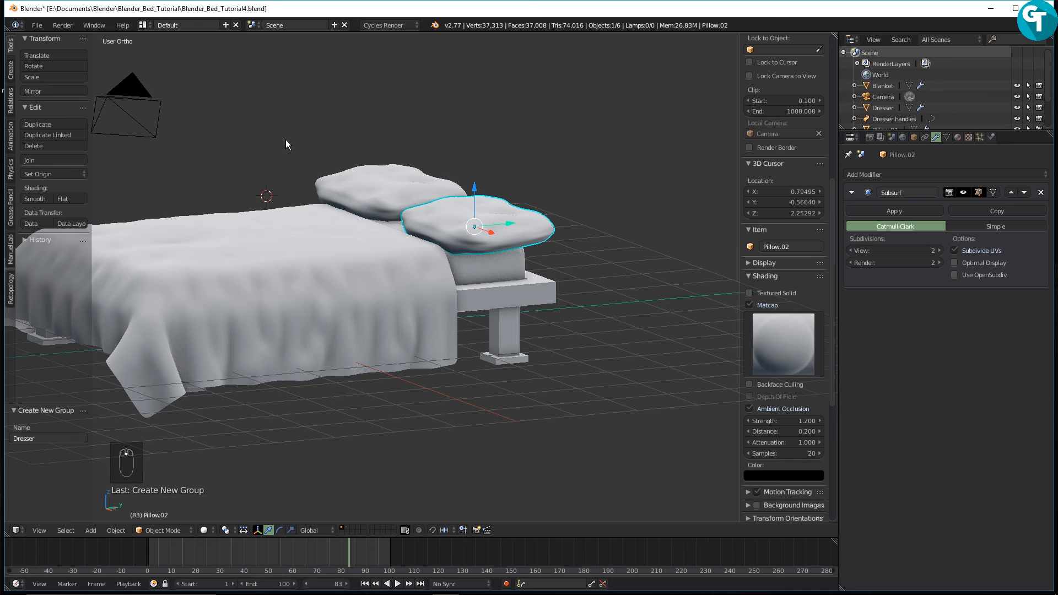
{"action": "right_click", "coordinate": [366, 203], "text": "shift"}
{"action": "right_click", "coordinate": [476, 227], "text": "shift"}
{"action": "right_click", "coordinate": [369, 259], "text": "shift"}
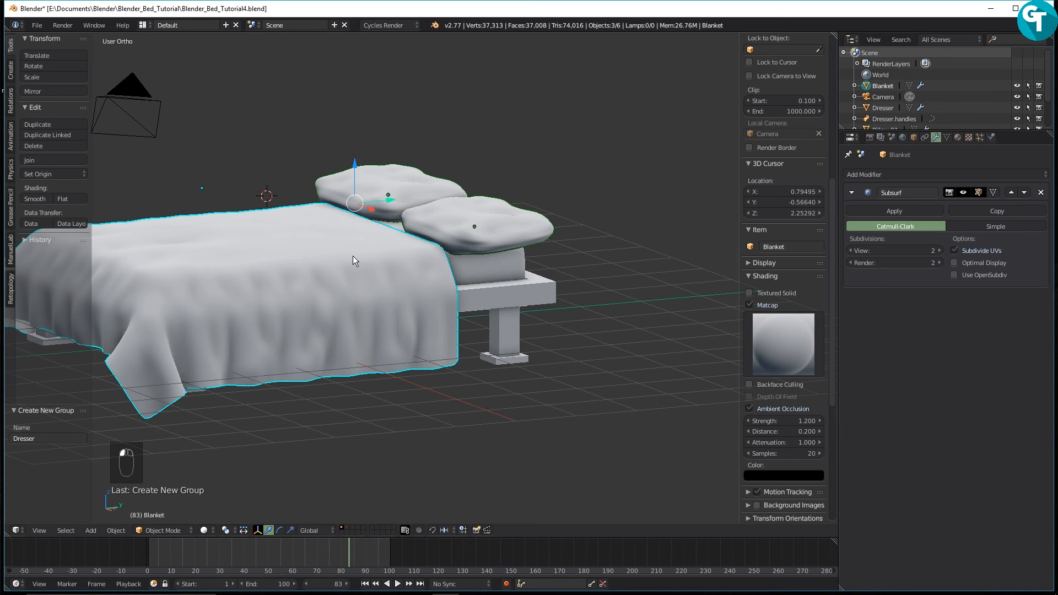
{"action": "right_click", "coordinate": [479, 270], "text": "shift"}
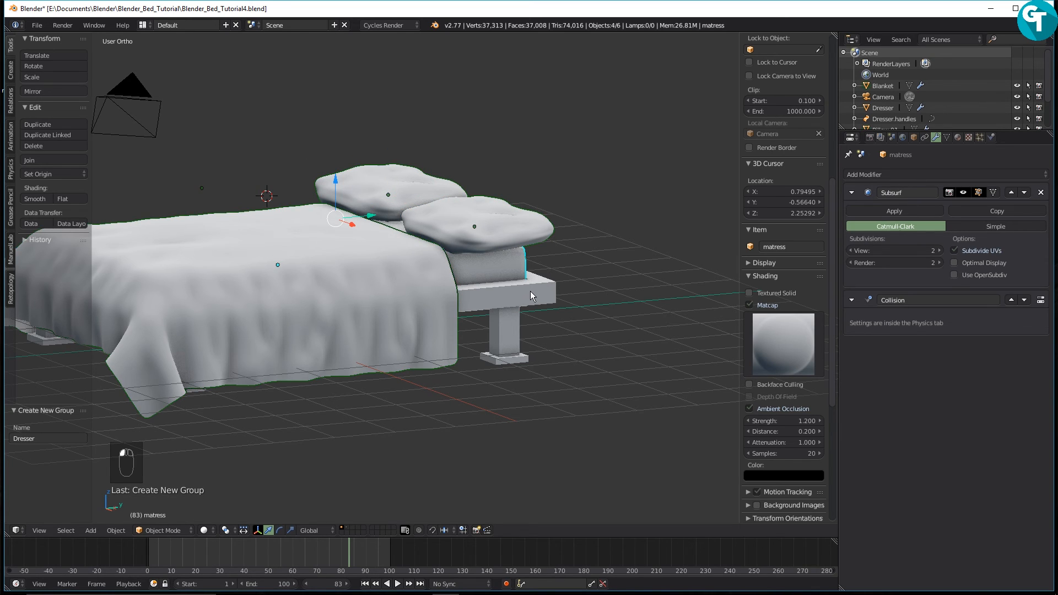
{"action": "right_click", "coordinate": [530, 291], "text": "shift"}
{"action": "scroll", "coordinate": [477, 310], "scroll_direction": "down", "scroll_amount": 2}
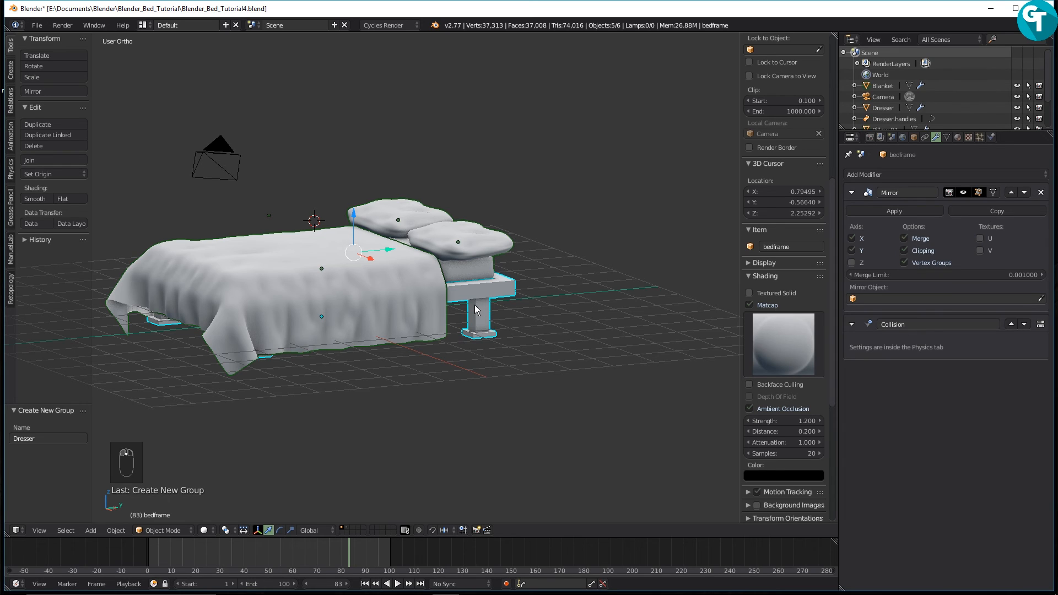
{"action": "key", "text": "ctrl+g"}
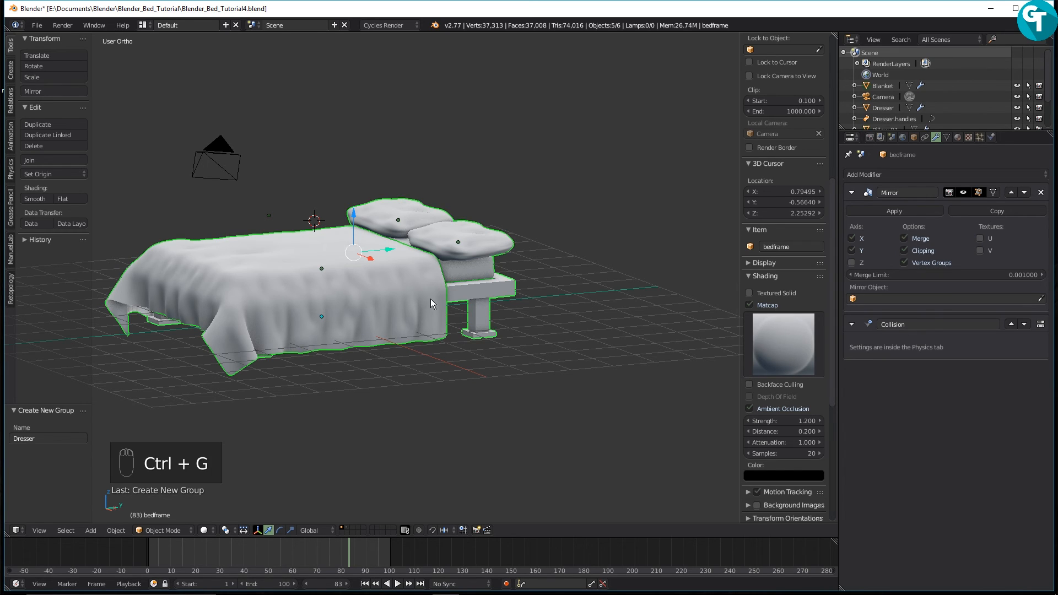
{"action": "left_click", "coordinate": [78, 438]}
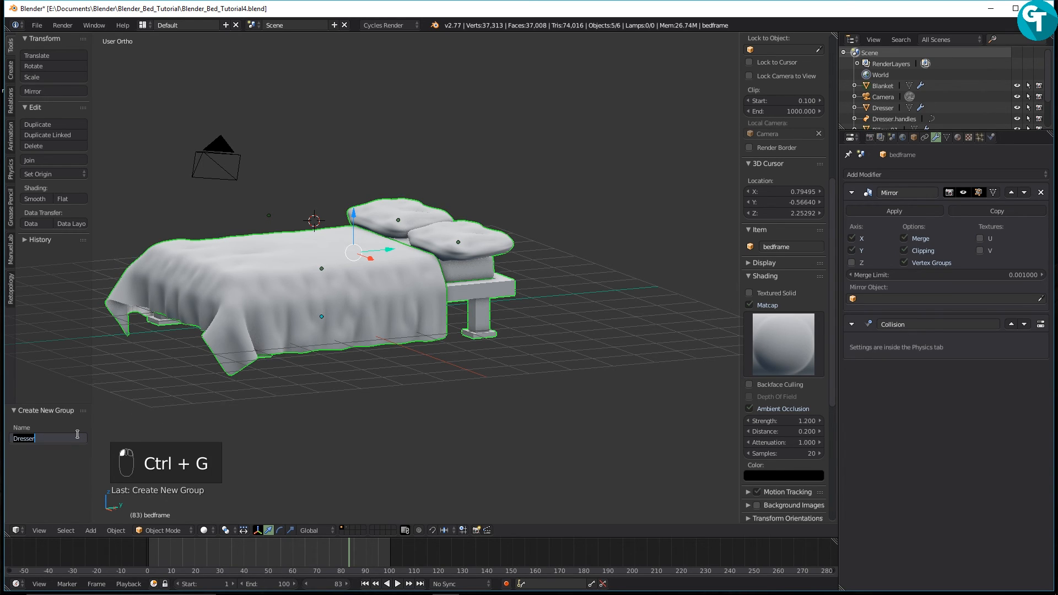
{"action": "type", "text": "Bed"}
{"action": "key", "text": "Return"}
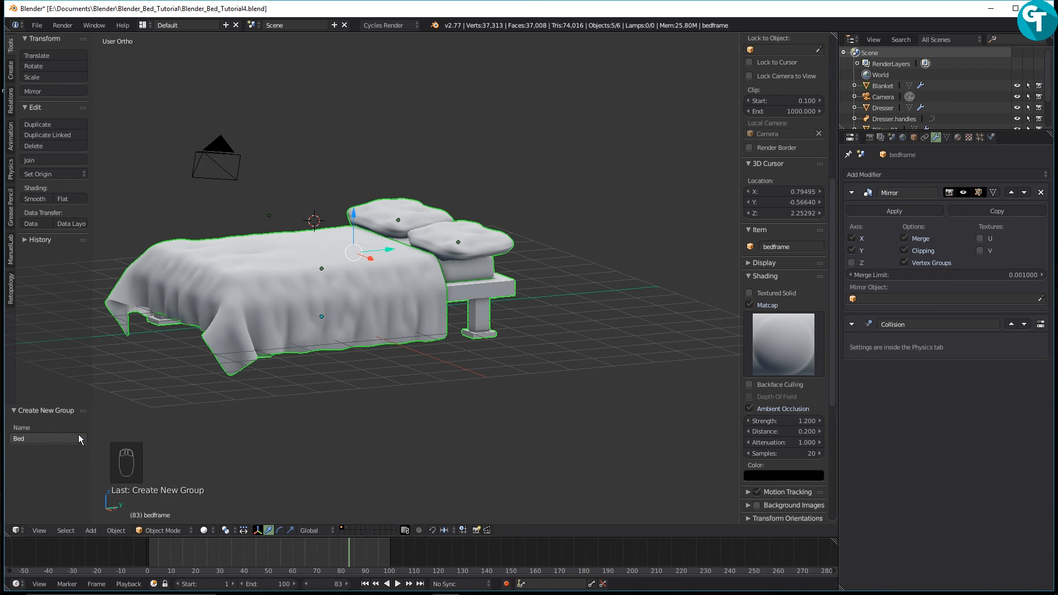
Select the blanket and use Select Grouped by Group to select every object in its group.
{"action": "scroll", "coordinate": [183, 406], "scroll_direction": "down", "scroll_amount": 4}
{"action": "middle_click_drag", "start_coordinate": [365, 317], "coordinate": [352, 336]}
{"action": "scroll", "coordinate": [399, 266], "scroll_direction": "up", "scroll_amount": 2}
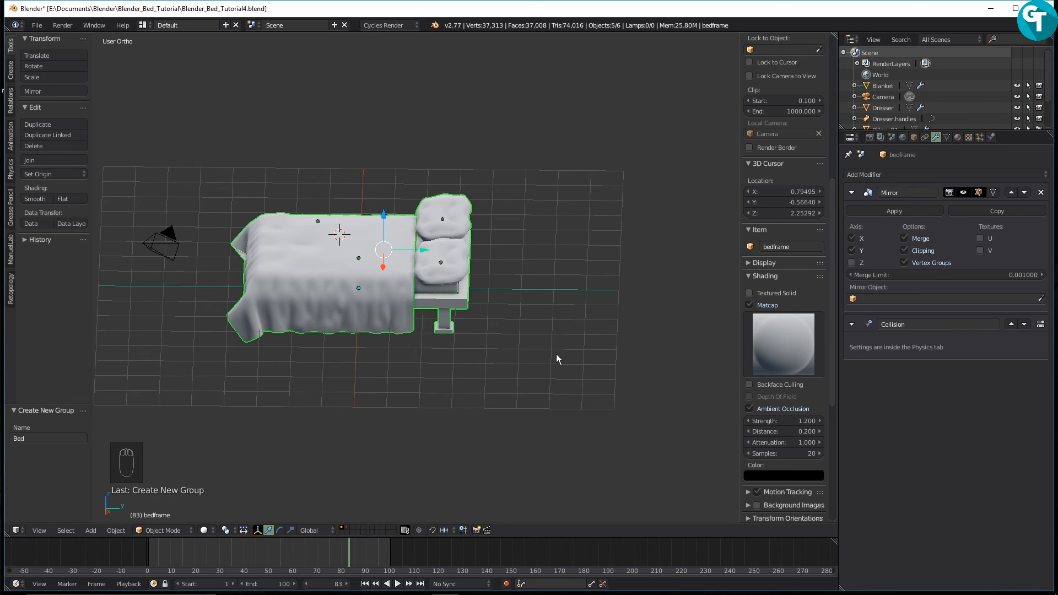
{"action": "left_click", "coordinate": [164, 244]}
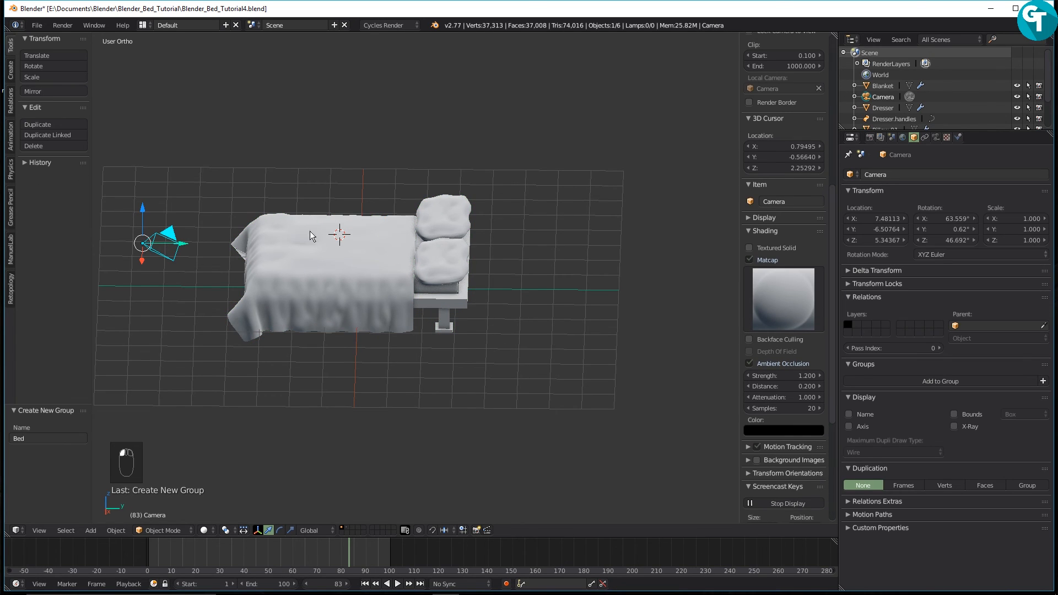
{"action": "left_click", "coordinate": [388, 256]}
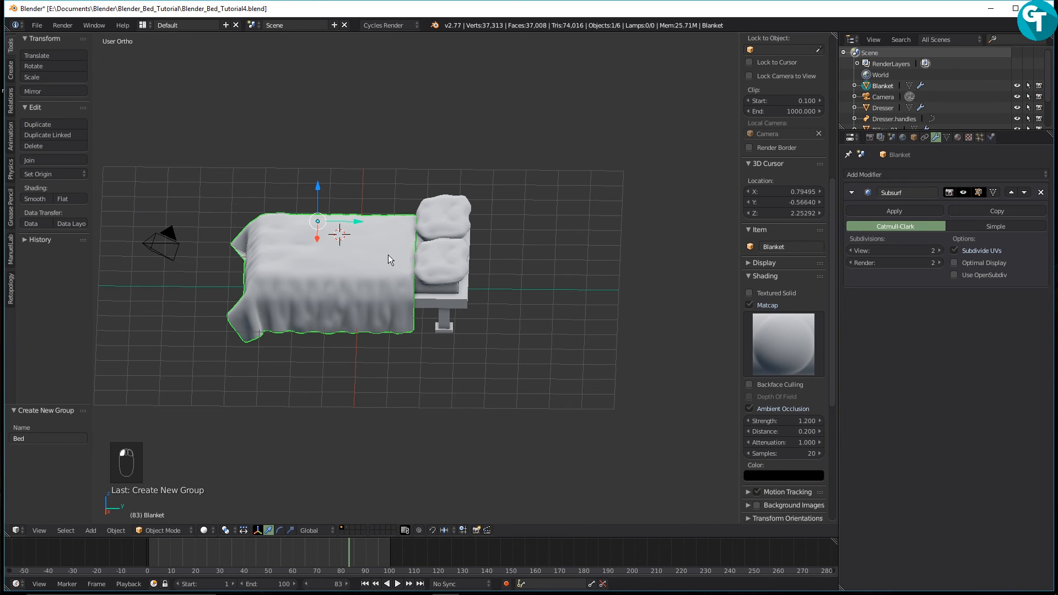
{"action": "key", "text": "shift+g"}
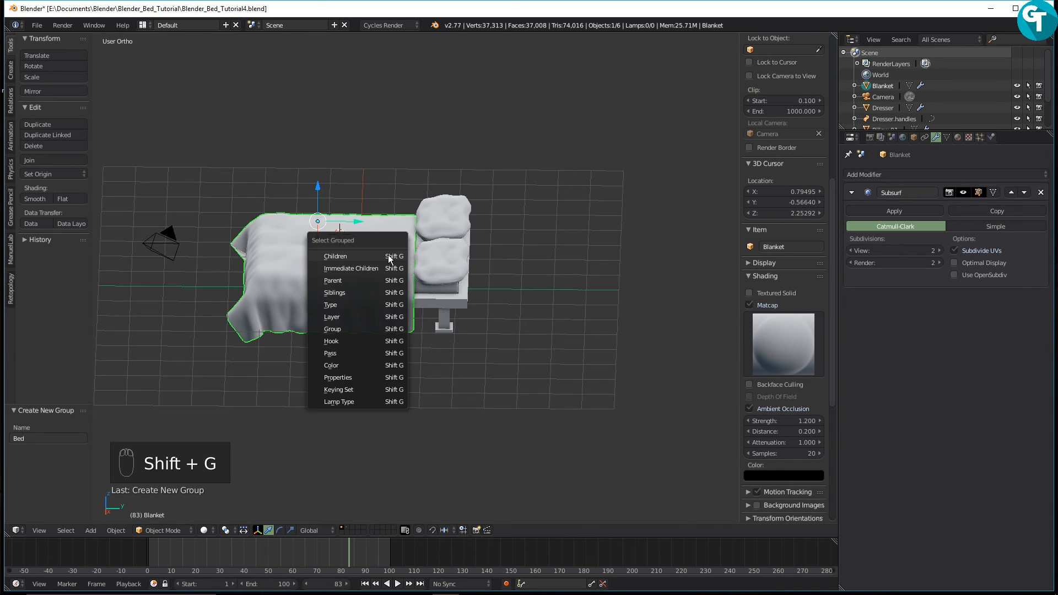
{"action": "left_click", "coordinate": [358, 329]}
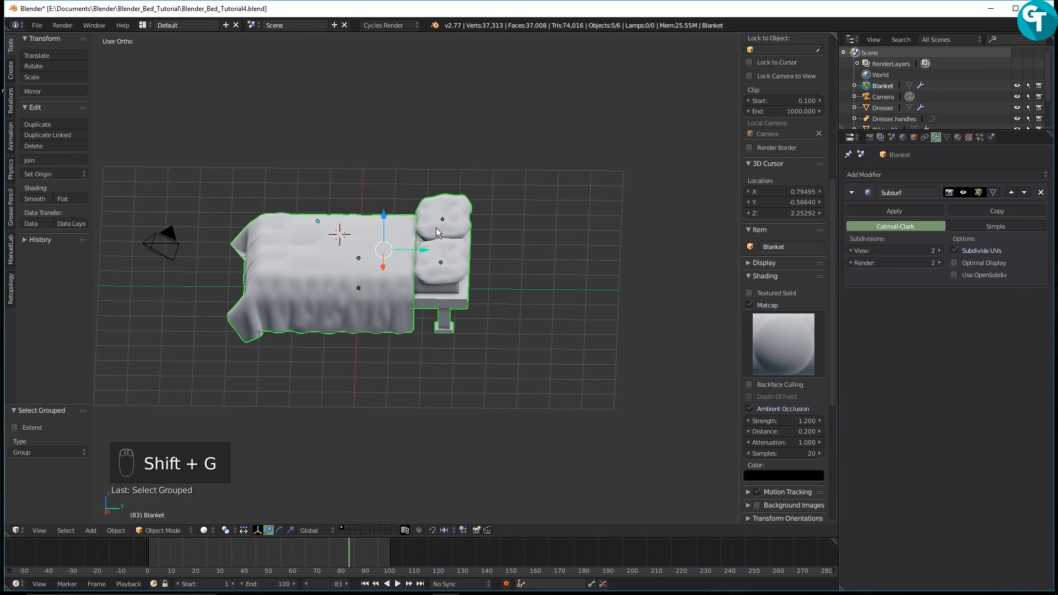
Select only the front pillow of the bed.
{"action": "middle_click_drag", "start_coordinate": [503, 250], "coordinate": [405, 204]}
{"action": "scroll", "coordinate": [469, 247], "scroll_direction": "up", "scroll_amount": 3}
{"action": "left_click", "coordinate": [462, 247]}
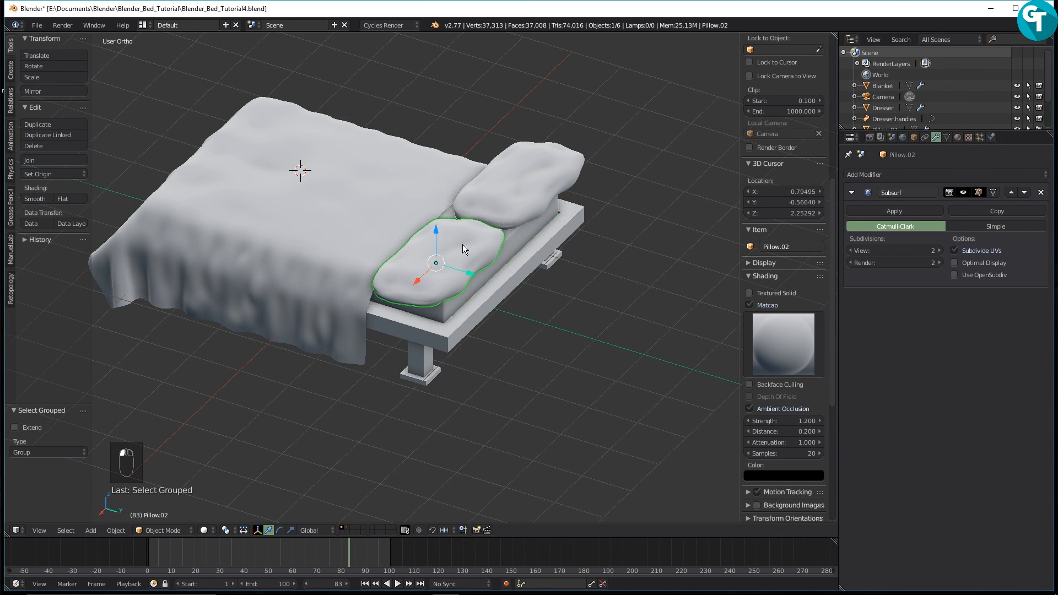
Display the dresser's layer and examine the four-drawer unit from the back, side and front.
{"action": "left_click", "coordinate": [348, 529]}
{"action": "scroll", "coordinate": [408, 359], "scroll_direction": "down", "scroll_amount": 3}
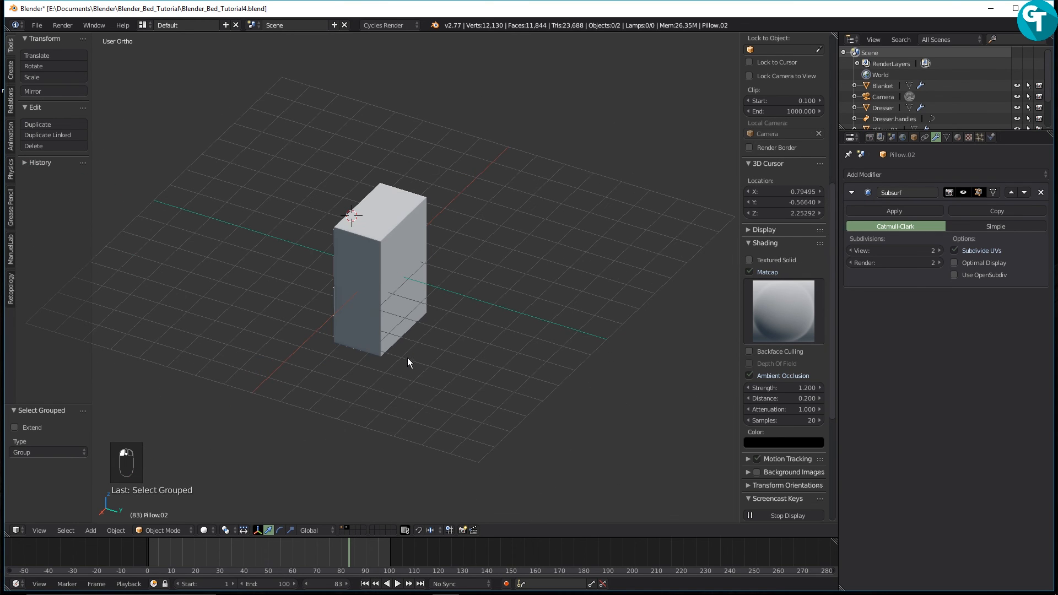
{"action": "middle_click_drag", "start_coordinate": [408, 359], "coordinate": [366, 365]}
{"action": "scroll", "coordinate": [386, 339], "scroll_direction": "down", "scroll_amount": 2}
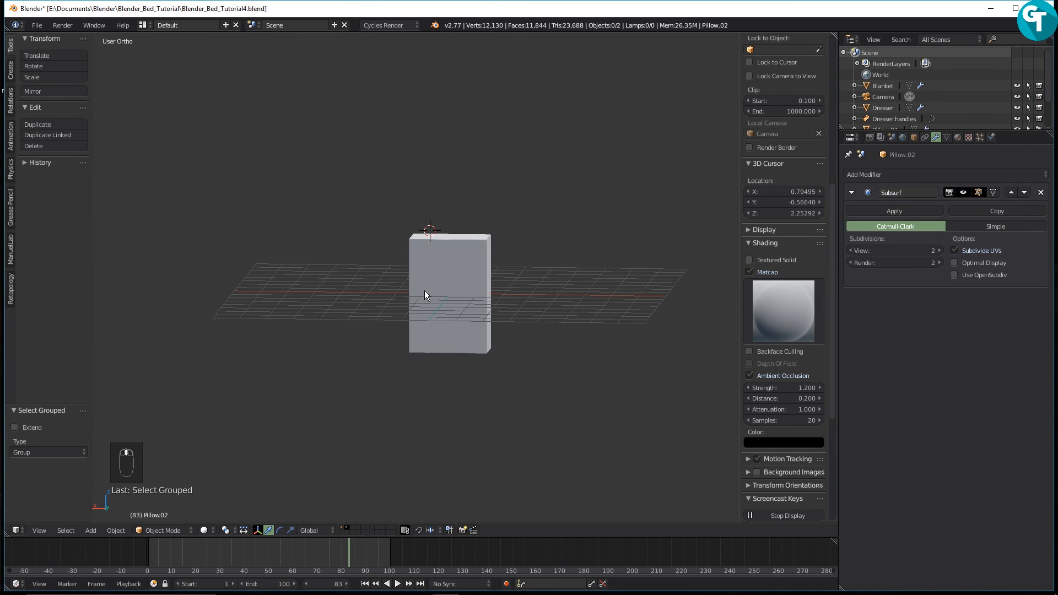
{"action": "middle_click_drag", "start_coordinate": [467, 296], "coordinate": [448, 323]}
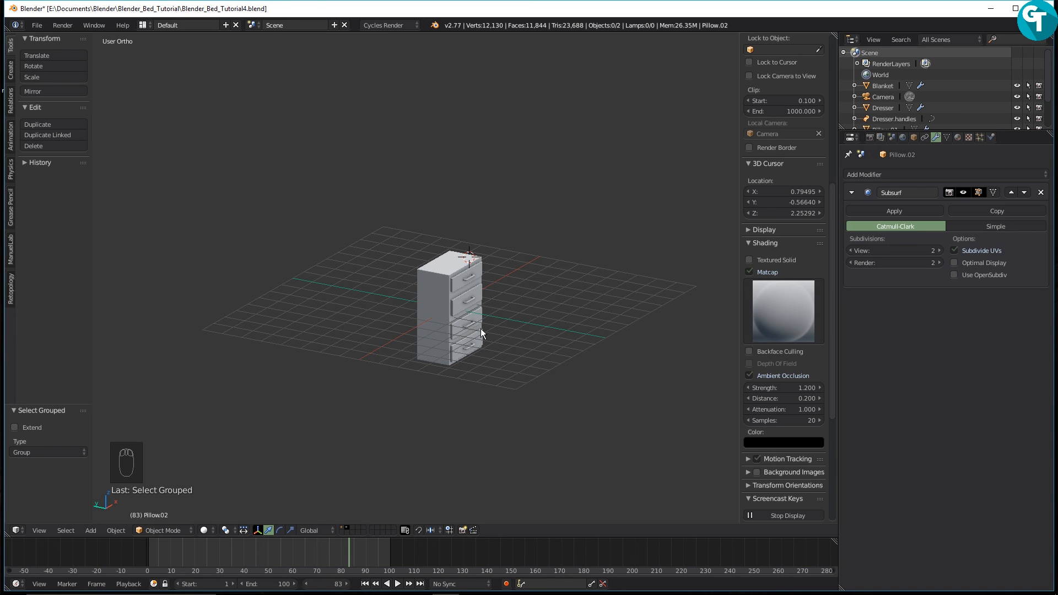
{"action": "middle_click_drag", "start_coordinate": [520, 329], "coordinate": [443, 296]}
{"action": "scroll", "coordinate": [486, 331], "scroll_direction": "up", "scroll_amount": 2}
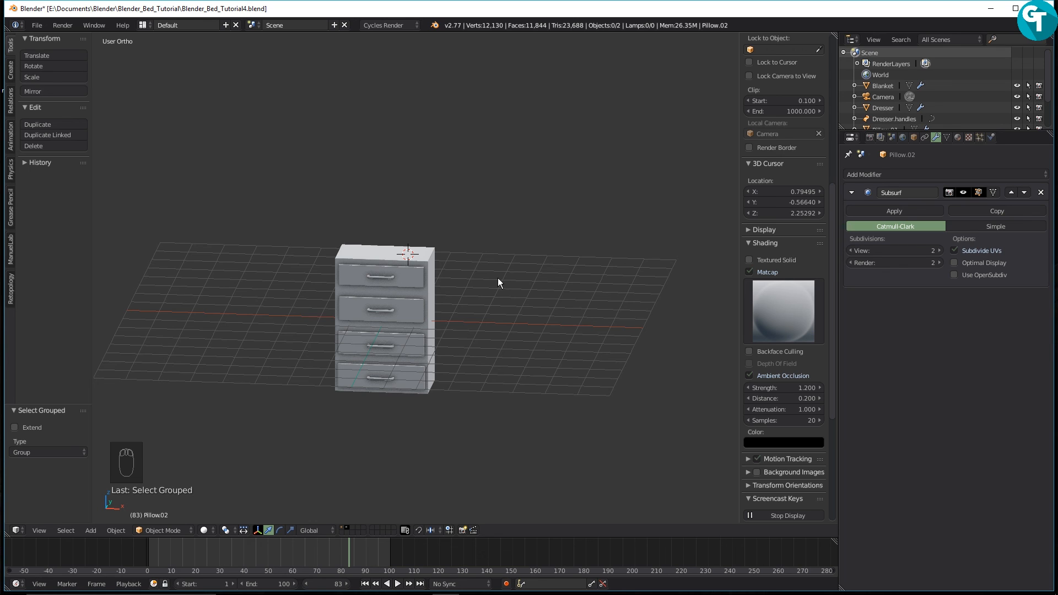
{"action": "scroll", "coordinate": [499, 275], "scroll_direction": "down", "scroll_amount": 2}
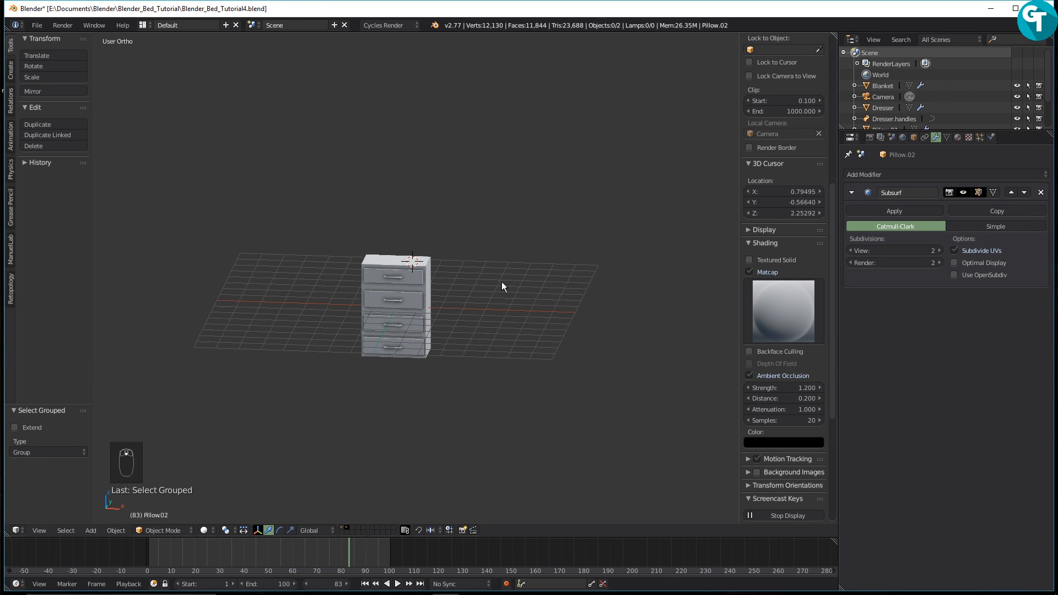
Inspect the finished dresser's drawer fronts, handles, top and side panel both close up and as a whole from several angles.
{"action": "middle_click_drag", "start_coordinate": [522, 337], "coordinate": [410, 237]}
{"action": "scroll", "coordinate": [388, 302], "scroll_direction": "up", "scroll_amount": 6}
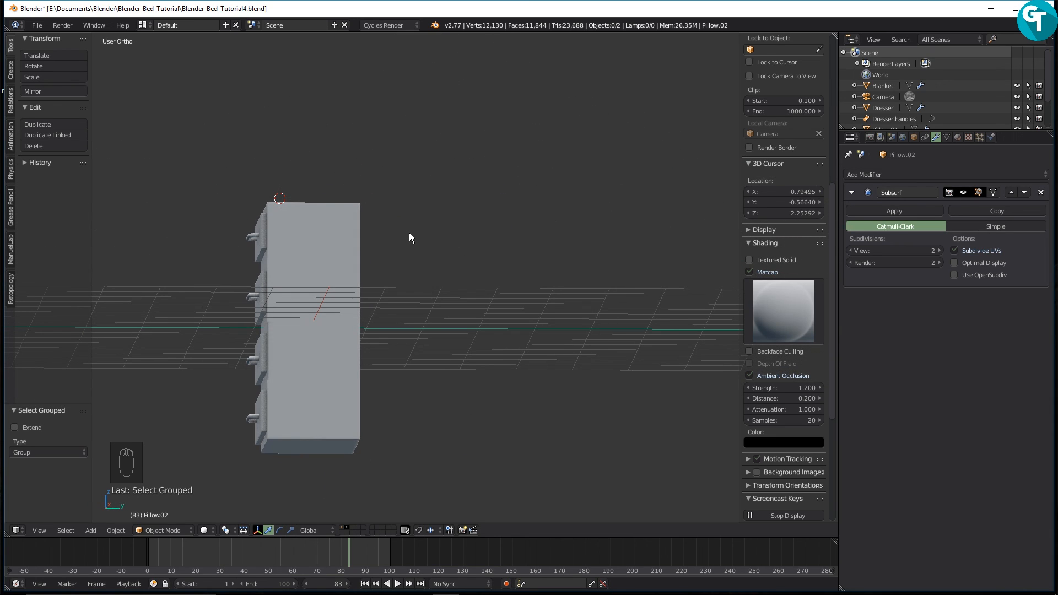
{"action": "middle_click_drag", "start_coordinate": [410, 235], "coordinate": [347, 254]}
{"action": "scroll", "coordinate": [408, 265], "scroll_direction": "up", "scroll_amount": 5}
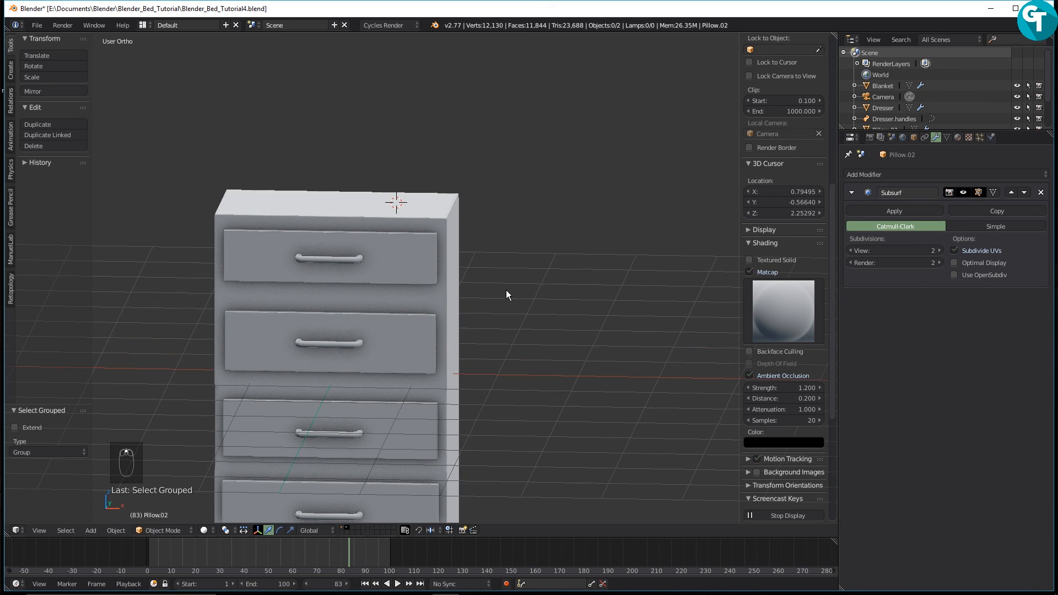
{"action": "middle_click_drag", "start_coordinate": [507, 290], "coordinate": [397, 275]}
{"action": "scroll", "coordinate": [318, 269], "scroll_direction": "down", "scroll_amount": 3}
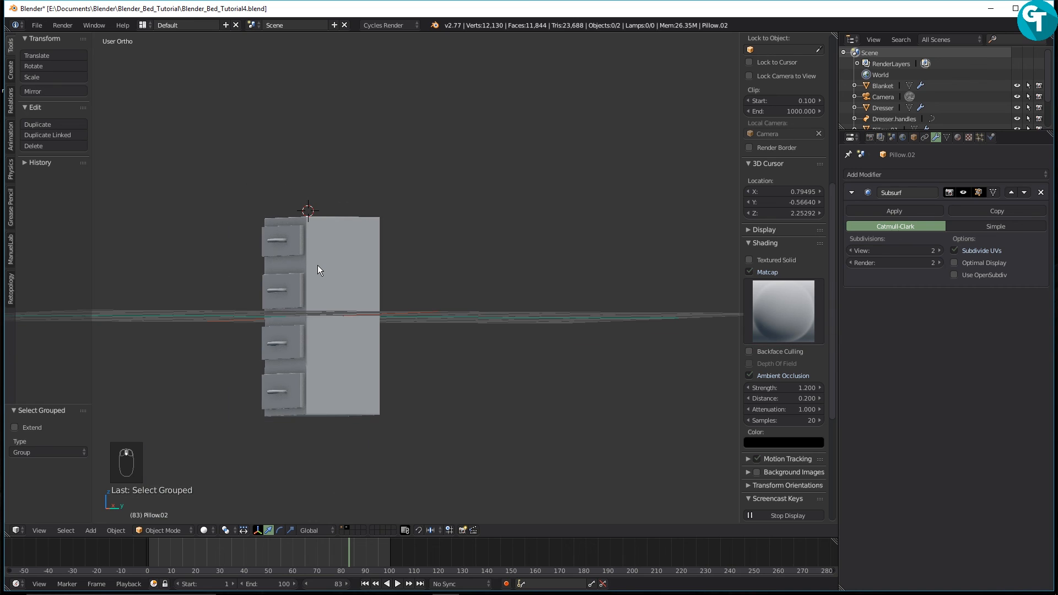
{"action": "middle_click_drag", "start_coordinate": [318, 287], "coordinate": [360, 301]}
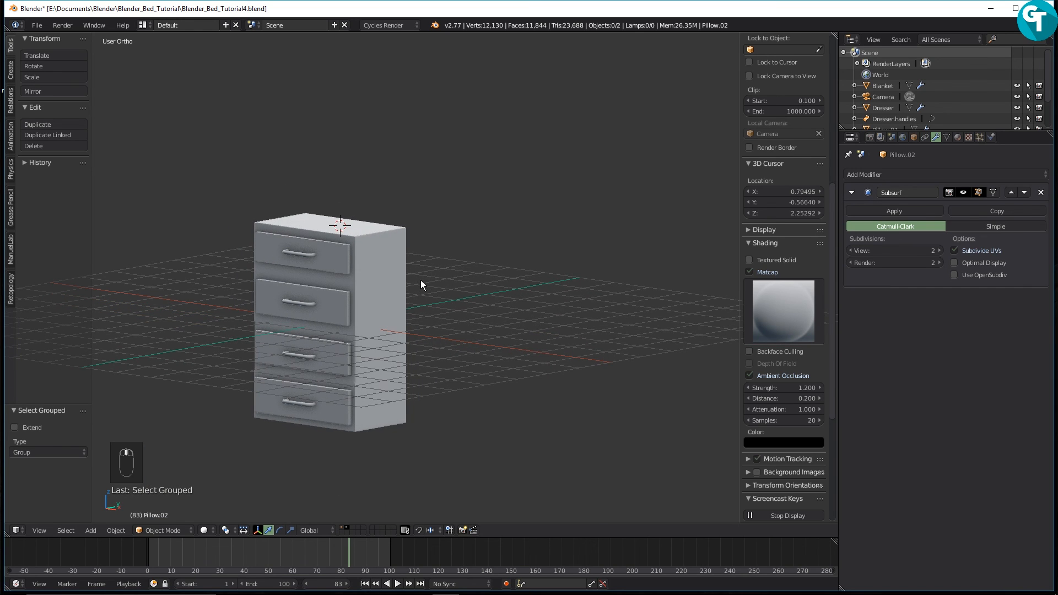
{"action": "scroll", "coordinate": [408, 264], "scroll_direction": "down", "scroll_amount": 2}
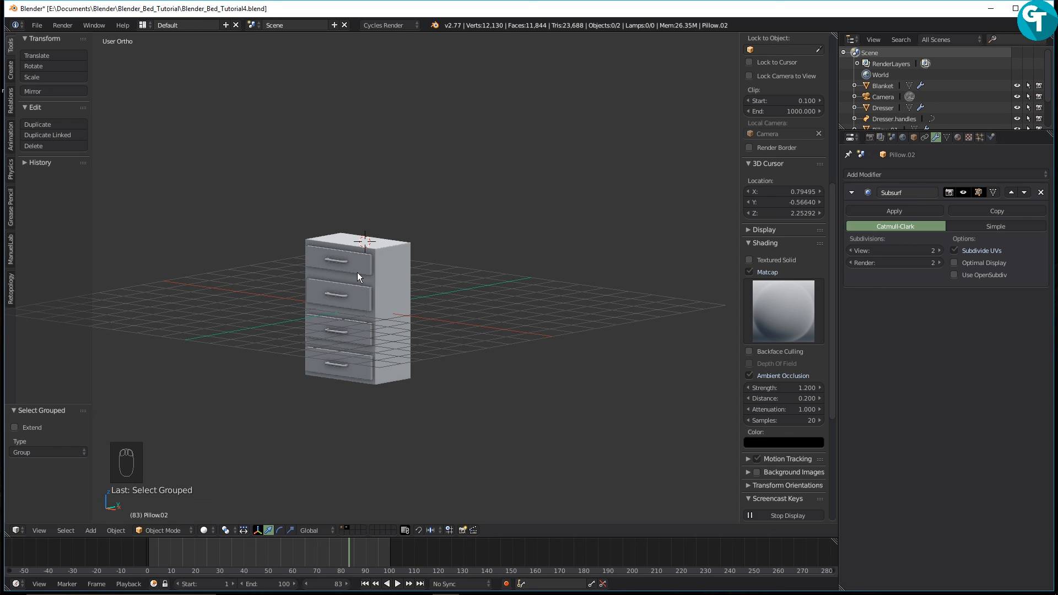
{"action": "middle_click_drag", "start_coordinate": [357, 273], "coordinate": [412, 297]}
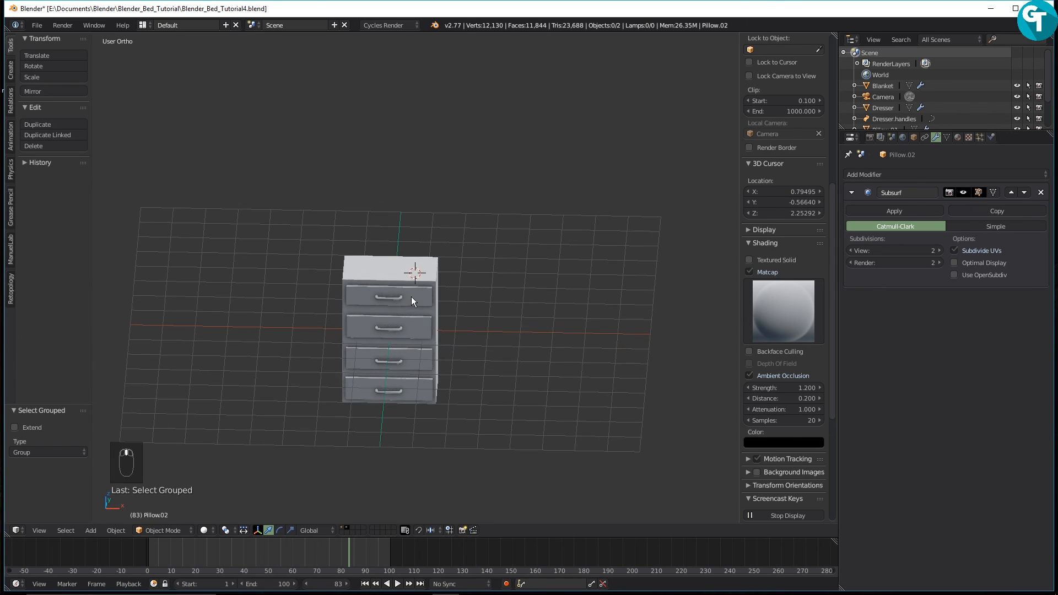
{"action": "scroll", "coordinate": [412, 297], "scroll_direction": "up", "scroll_amount": 4}
{"action": "middle_click_drag", "start_coordinate": [509, 303], "coordinate": [439, 297]}
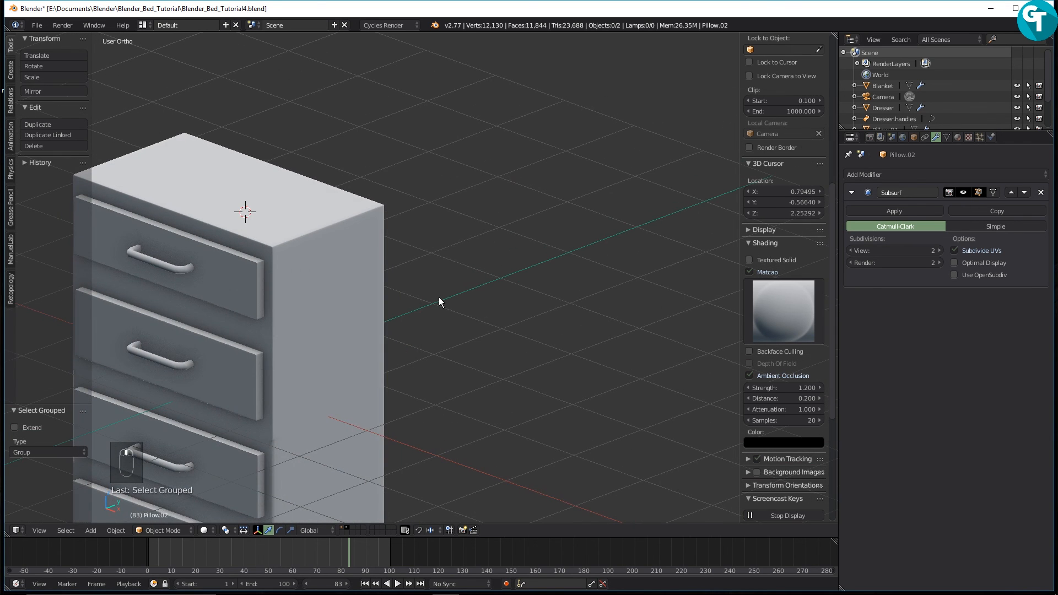
{"action": "scroll", "coordinate": [415, 272], "scroll_direction": "down", "scroll_amount": 2}
{"action": "middle_click_drag", "start_coordinate": [434, 376], "coordinate": [410, 308]}
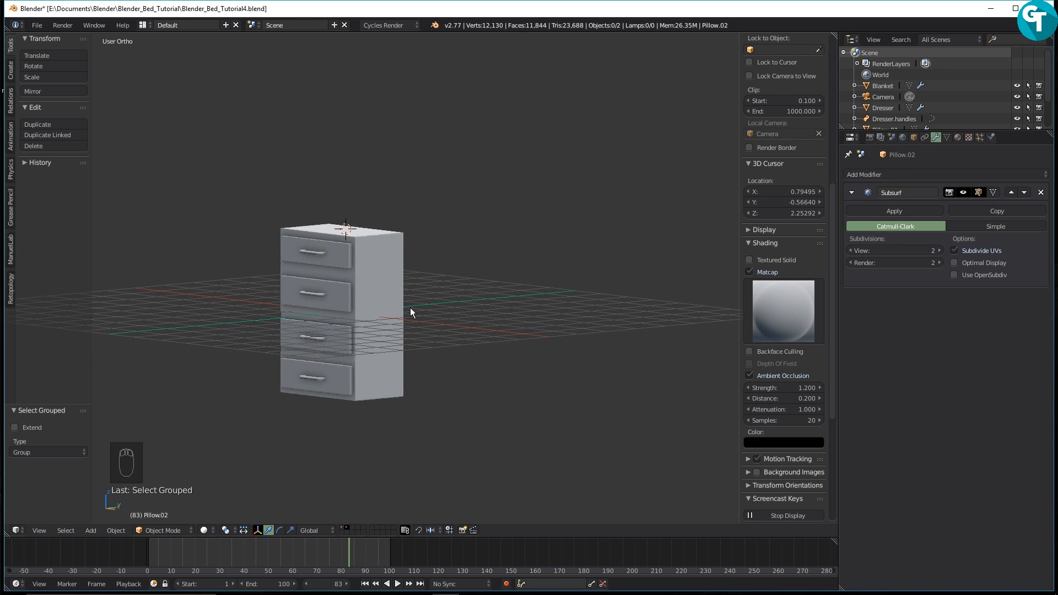